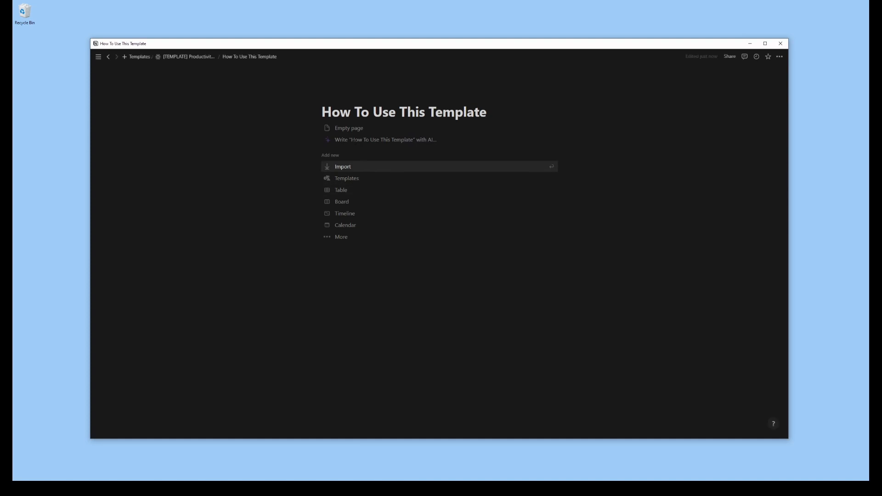
Start the How To Use This Template page as an empty page containing "TODO", and return to the [TEMPLATE] Productivity 2023 page
click(357, 129)
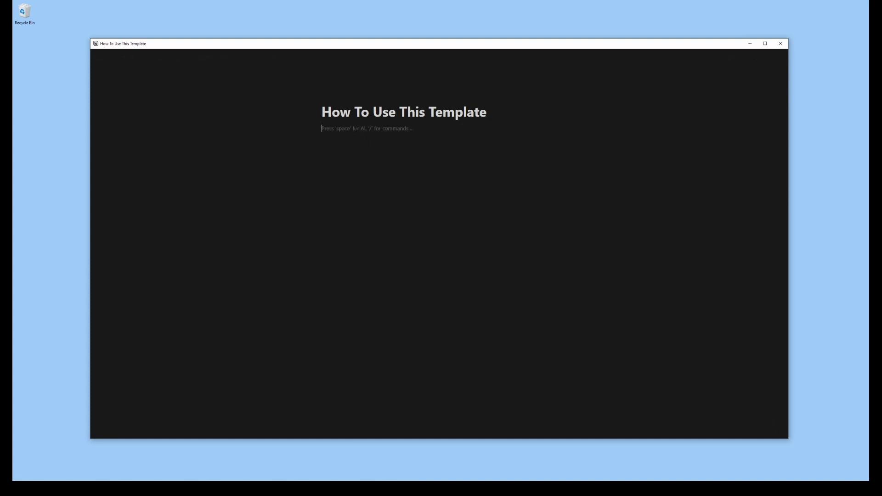
text(TODO)
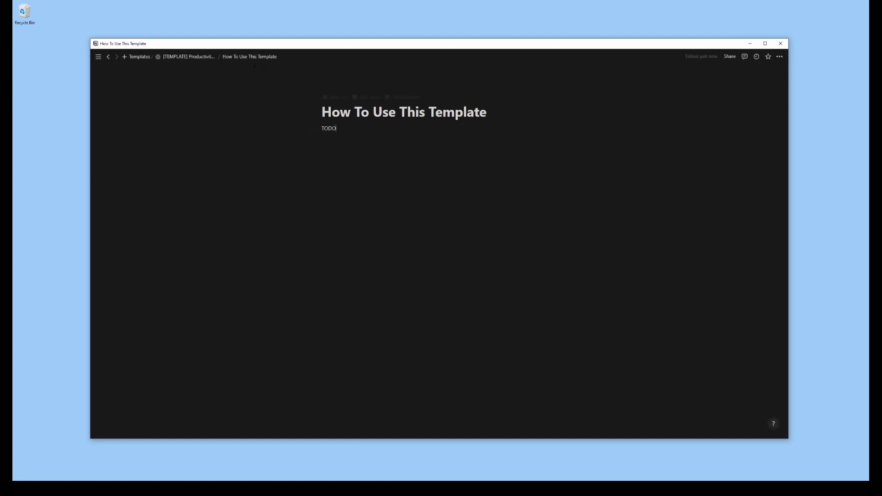
click(197, 57)
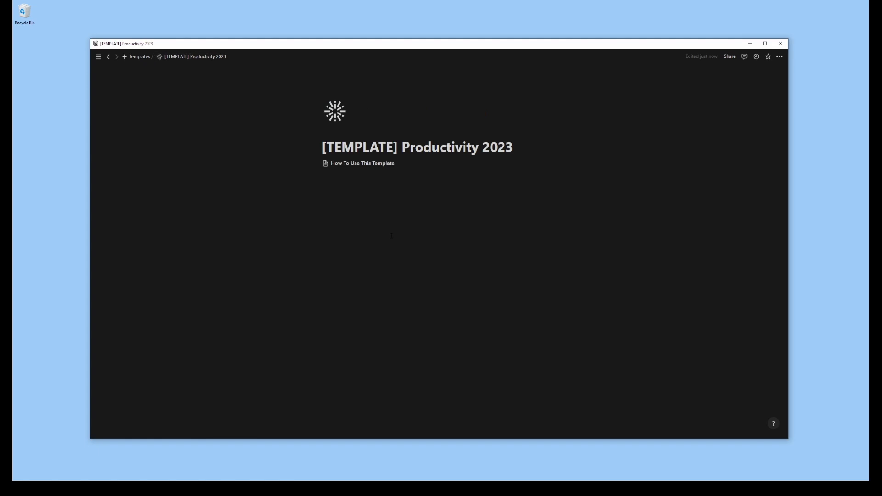
Give the How To Use This Template page link a pink background
click(318, 163)
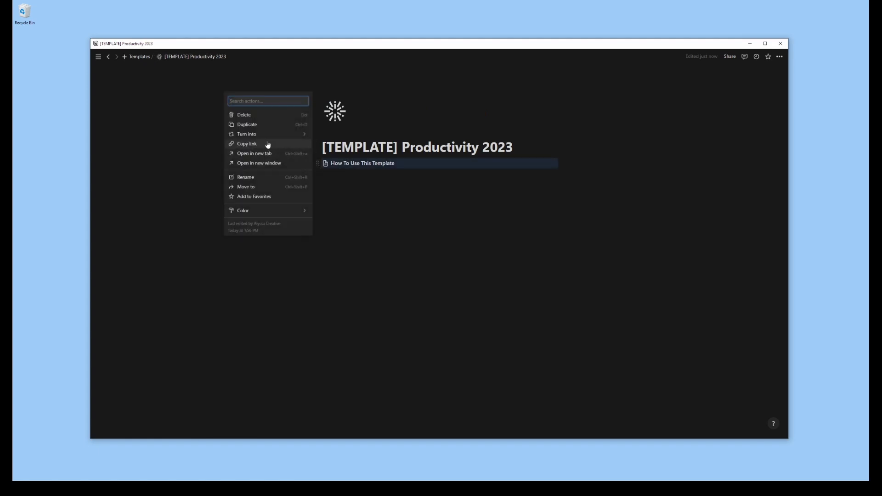
mouse_move(267, 137)
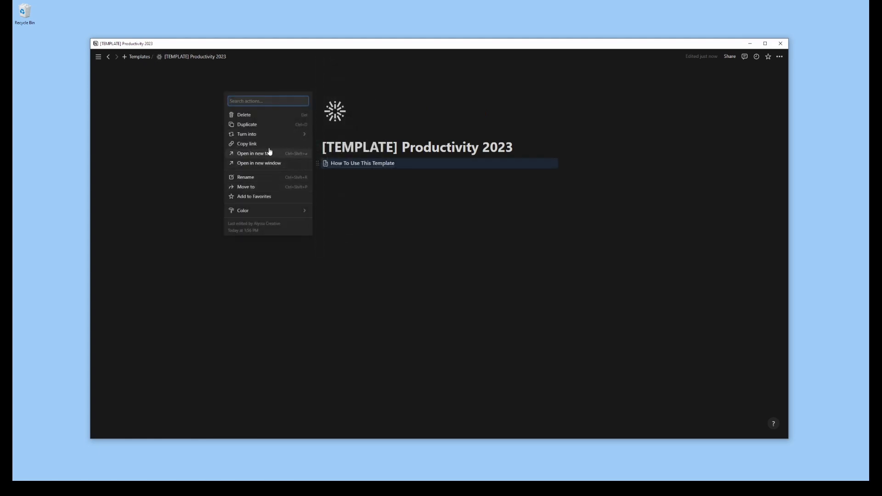
mouse_move(298, 212)
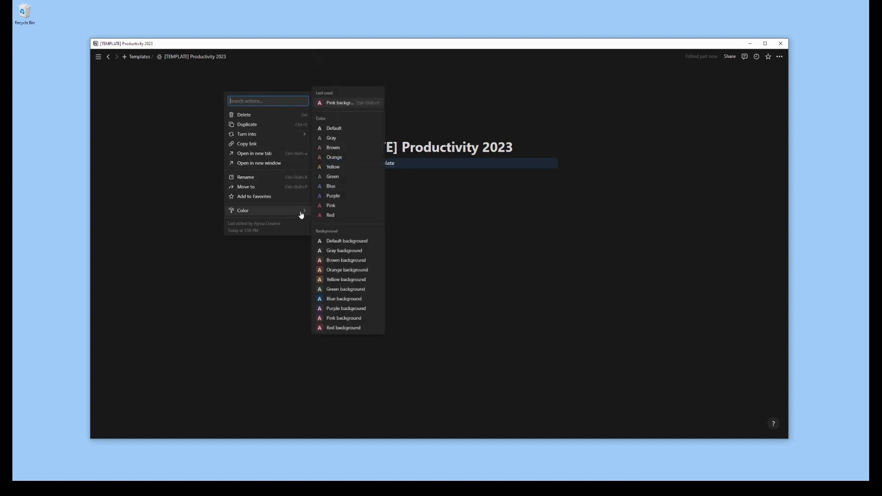
click(344, 318)
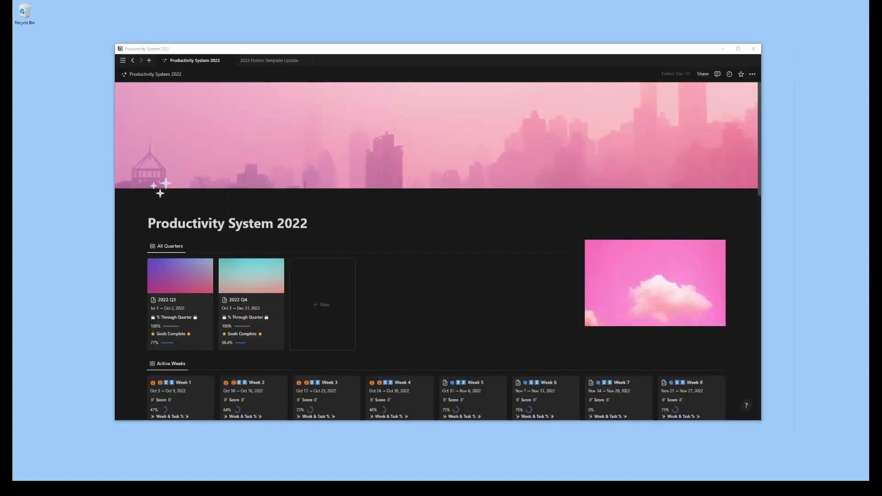
Examine the Productivity System 2022 dashboard's quarters, weeks, goals, content schedule and database links, as well as its 2022 Q4 page
scroll(578, 188, down, 3)
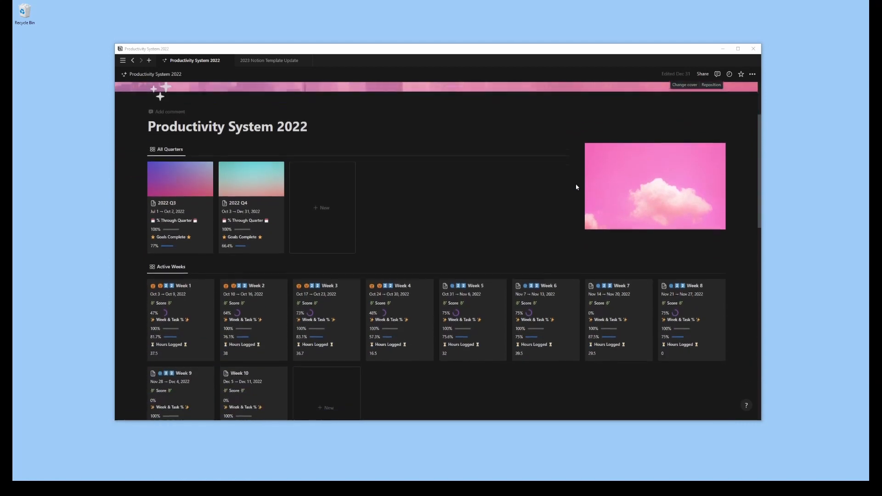
scroll(577, 187, down, 5)
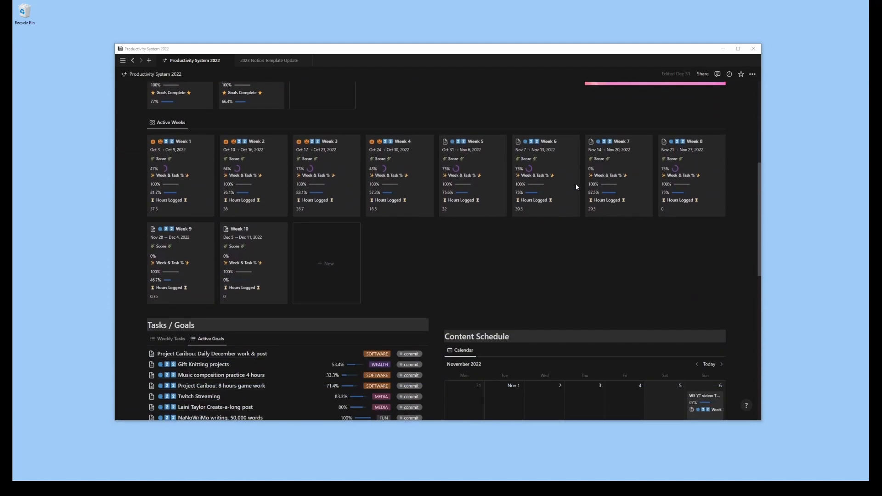
scroll(577, 187, down, 7)
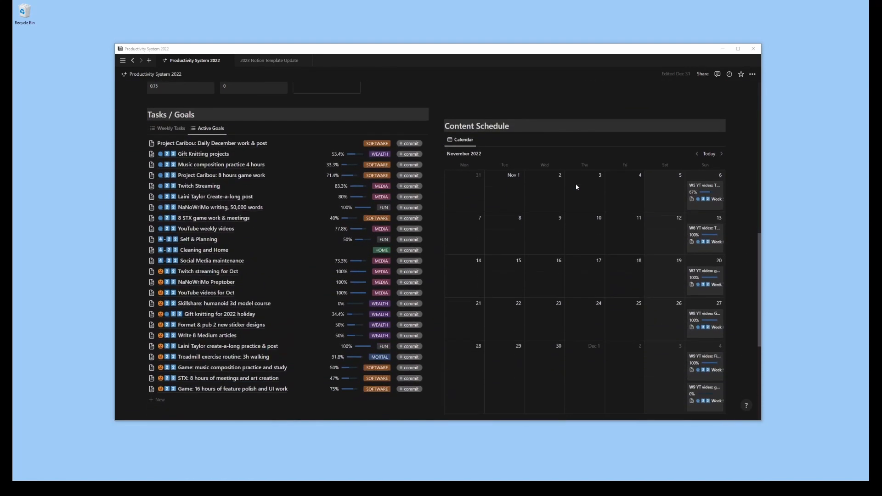
scroll(577, 187, down, 3)
scroll(578, 187, up, 6)
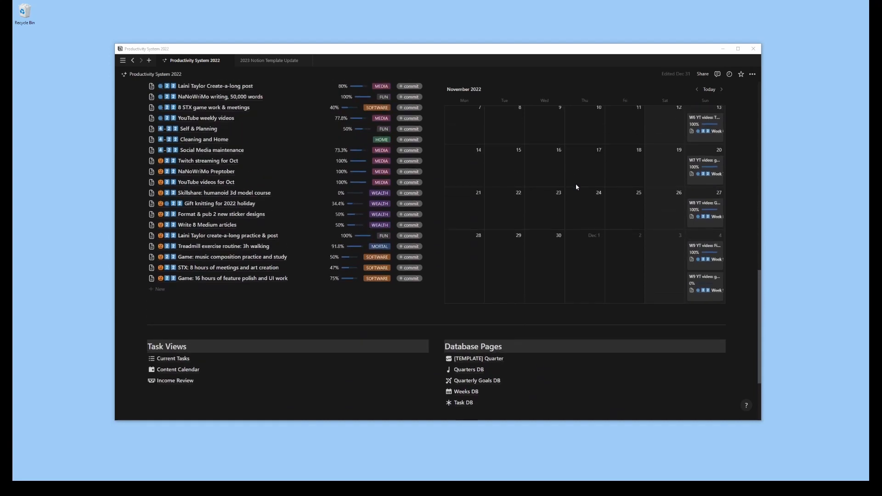
scroll(577, 187, up, 4)
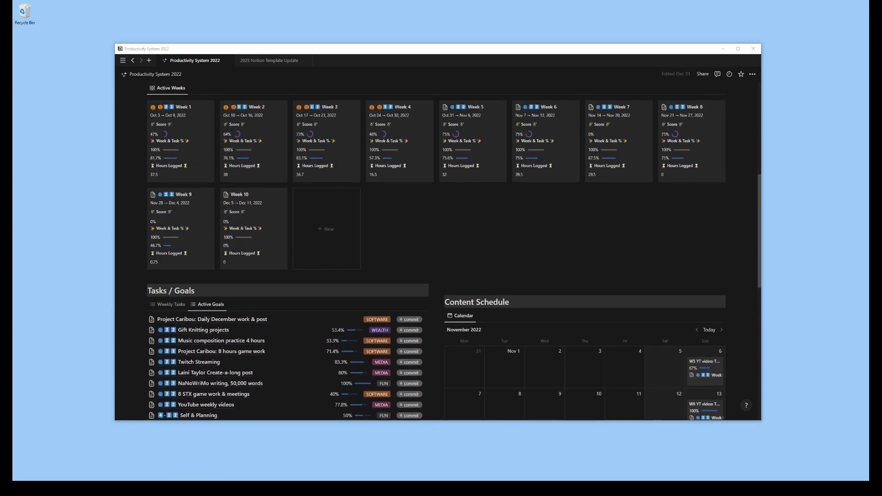
scroll(759, 220, up, 4)
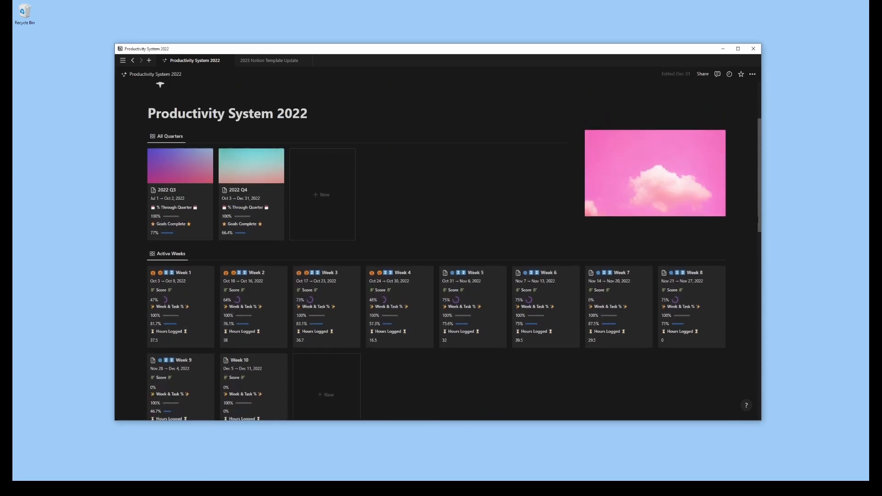
drag(758, 219, 759, 217)
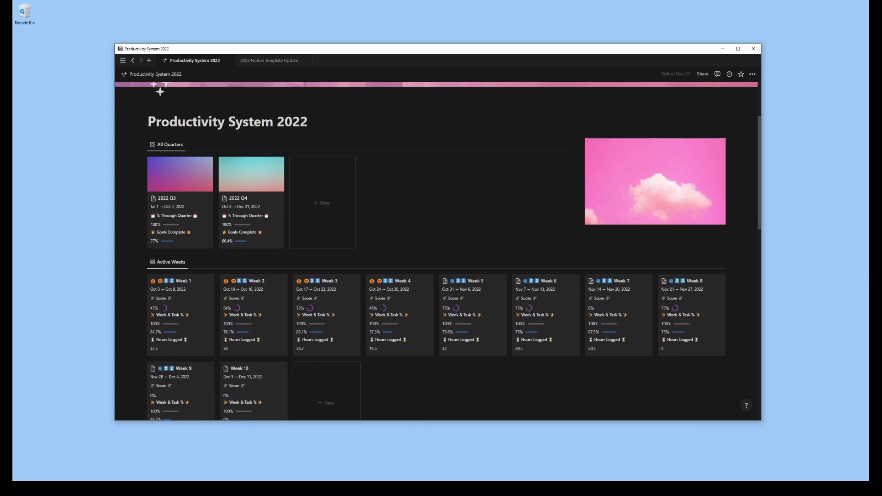
click(275, 228)
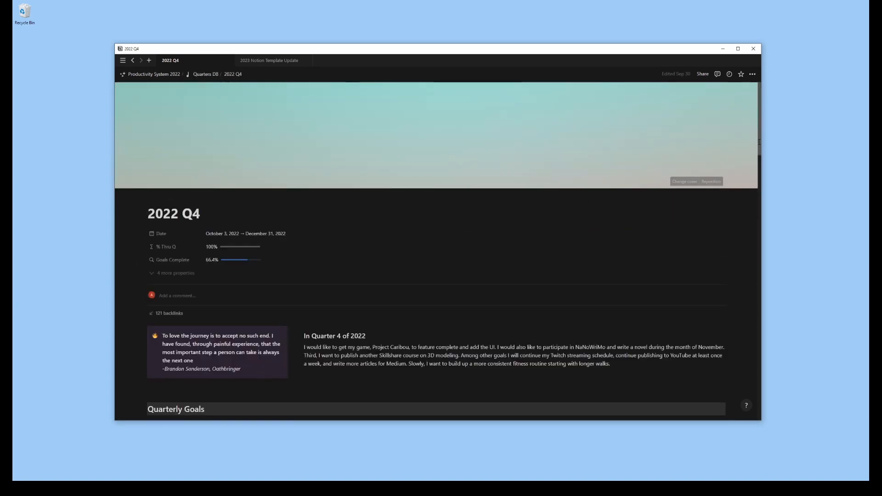
drag(759, 142, 800, 331)
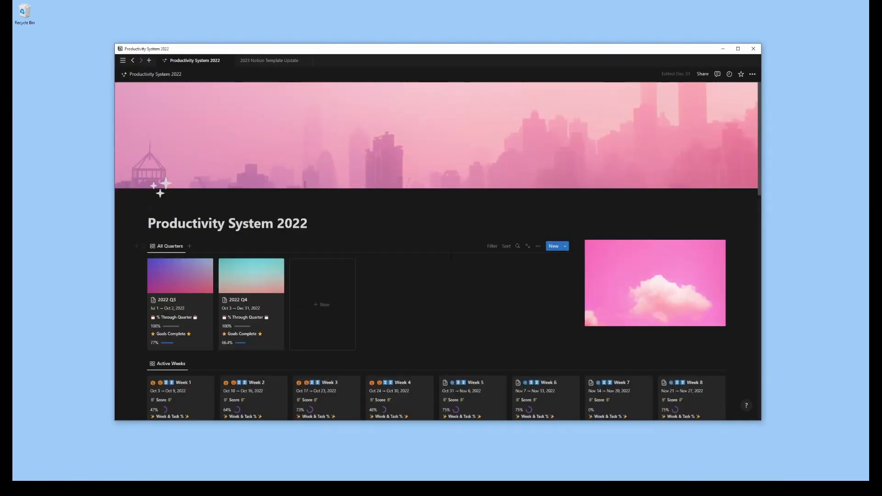
scroll(452, 256, down, 2)
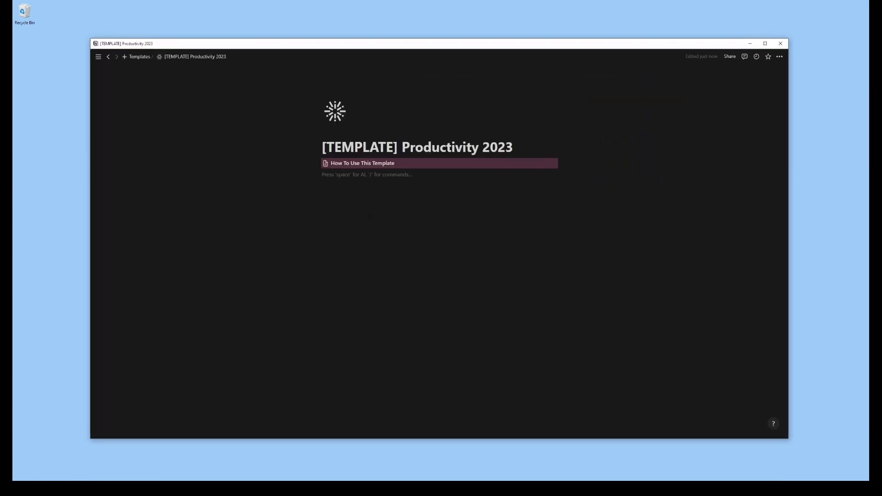
Add a second-level heading "Databases" under the template guide link, leaving a blank line between, and search the block commands for "page" below it
key(Return)
text(#)
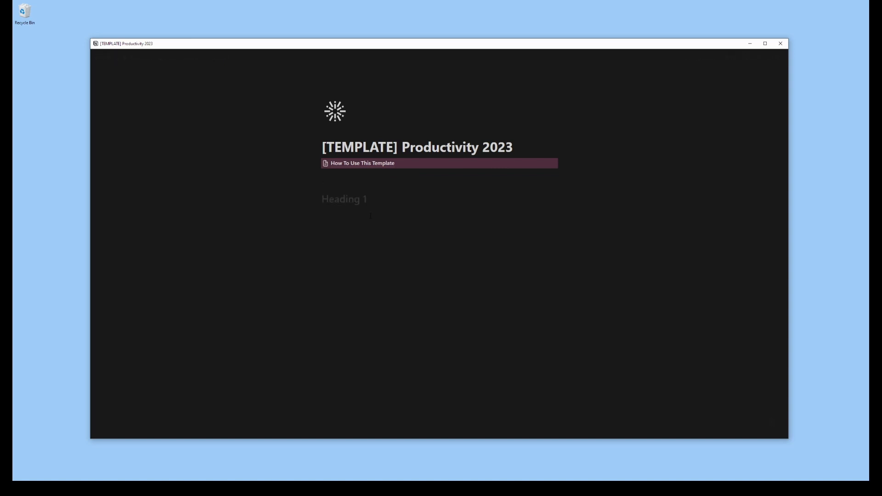
key(BackSpace)
key(BackSpace)
text(## )
text(Databases)
key(Return)
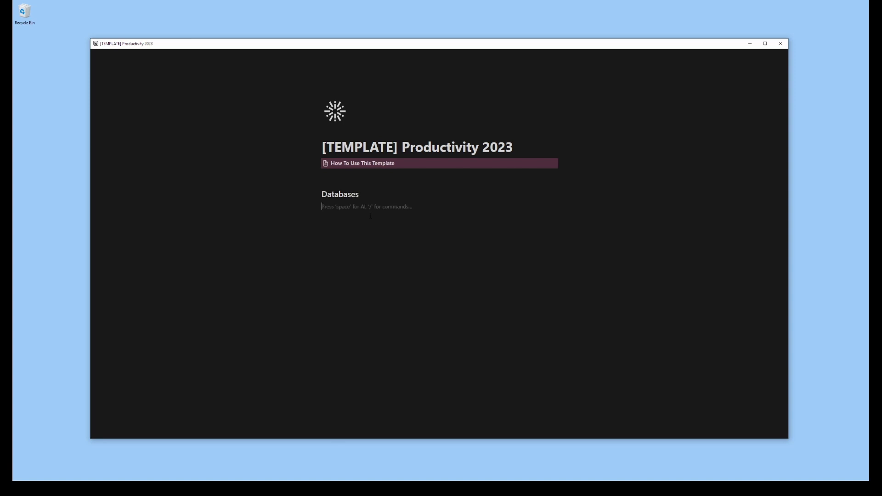
text(/page)
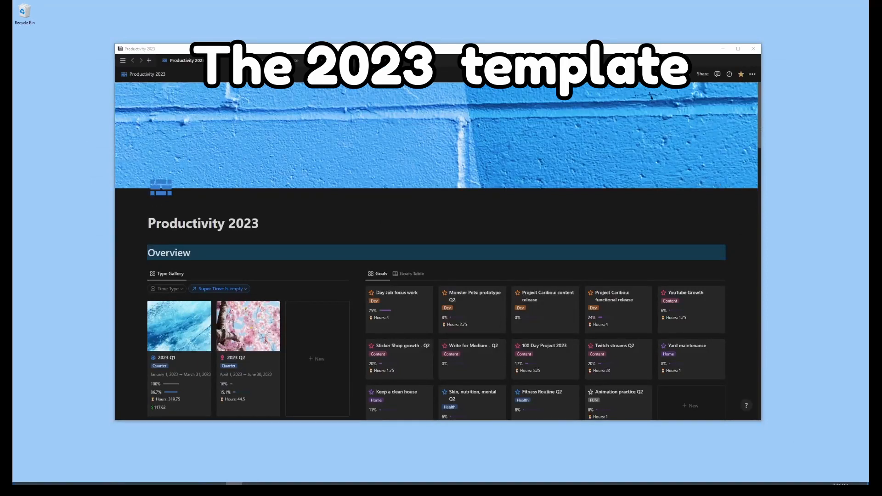
Examine the Productivity 2023 dashboard from Overview to Databases, including the Income Table, Goal Work Gallery and Current Tasks List views
scroll(732, 158, down, 3)
drag(759, 148, 759, 155)
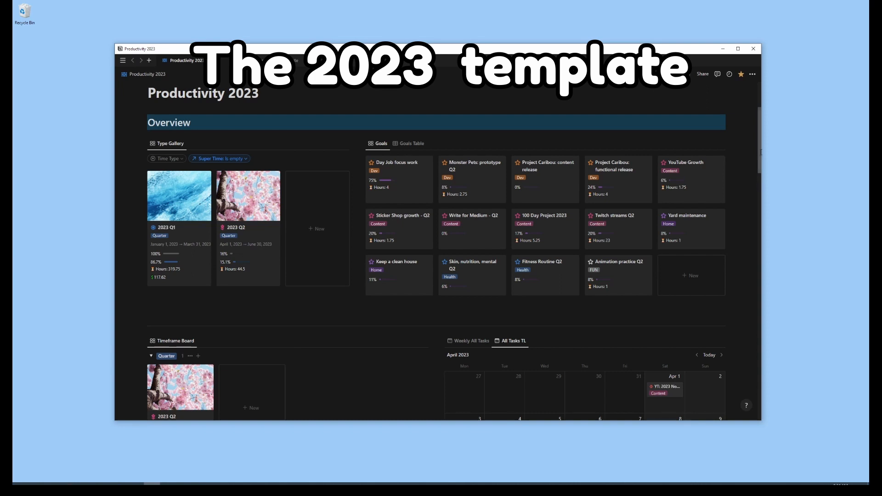
drag(761, 152, 765, 190)
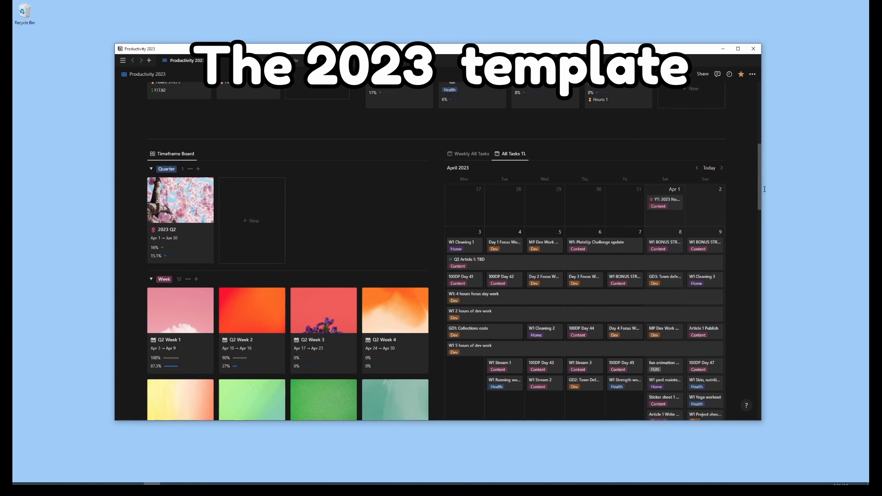
drag(764, 189, 796, 361)
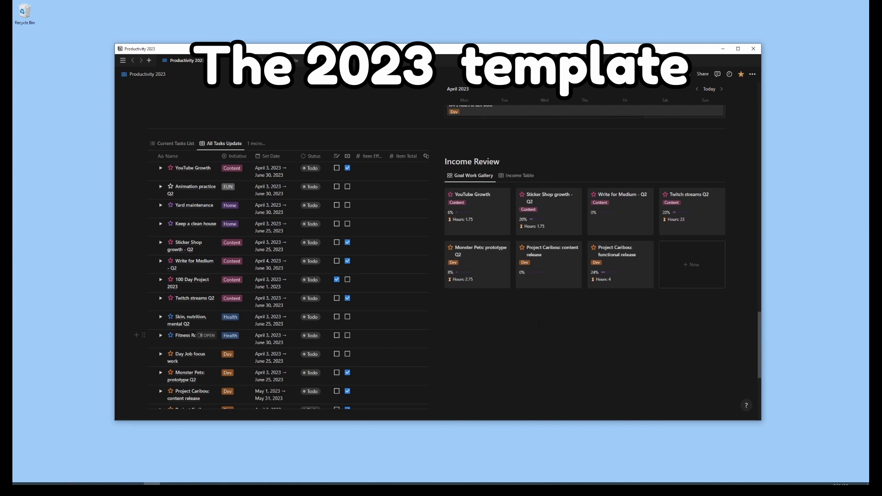
click(516, 176)
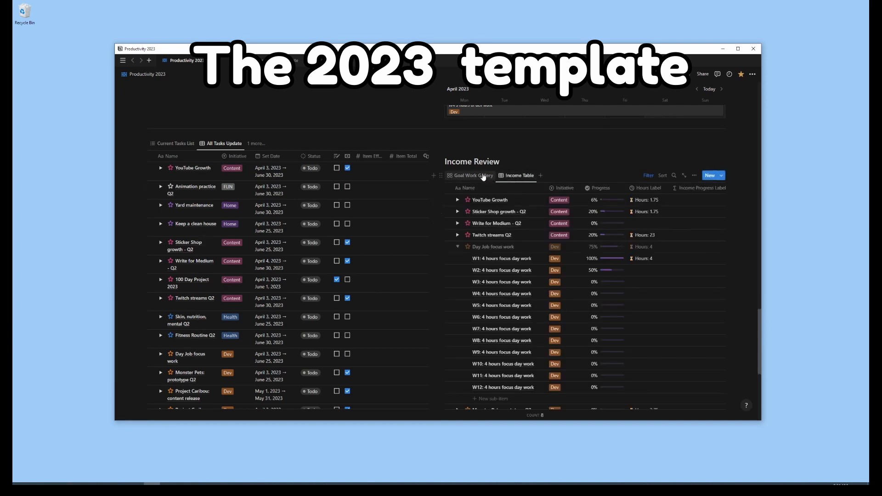
click(473, 175)
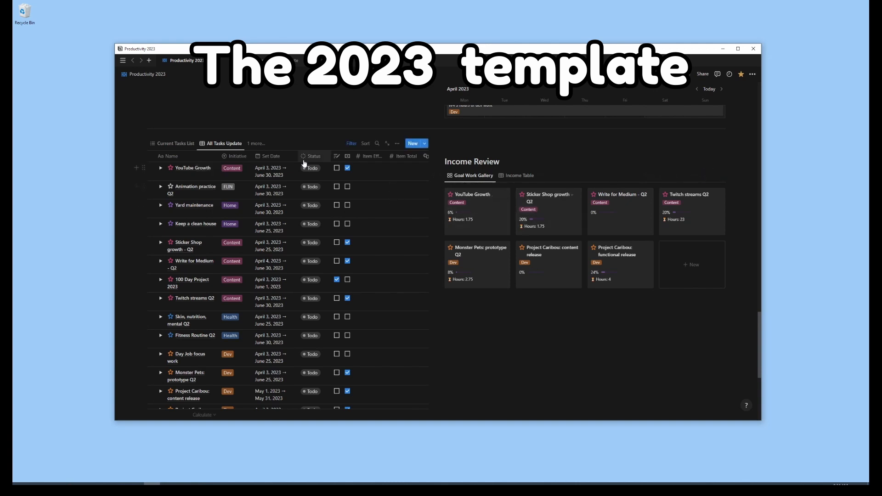
click(181, 151)
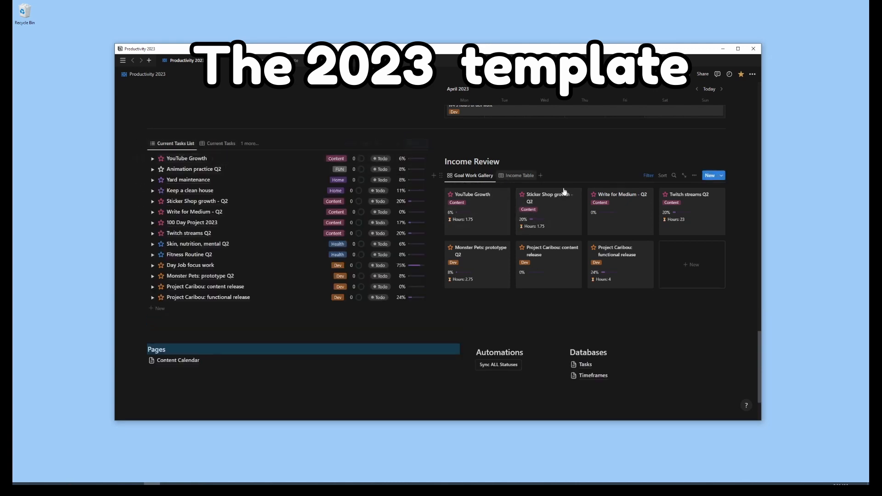
scroll(747, 206, down, 1)
scroll(747, 206, down, 3)
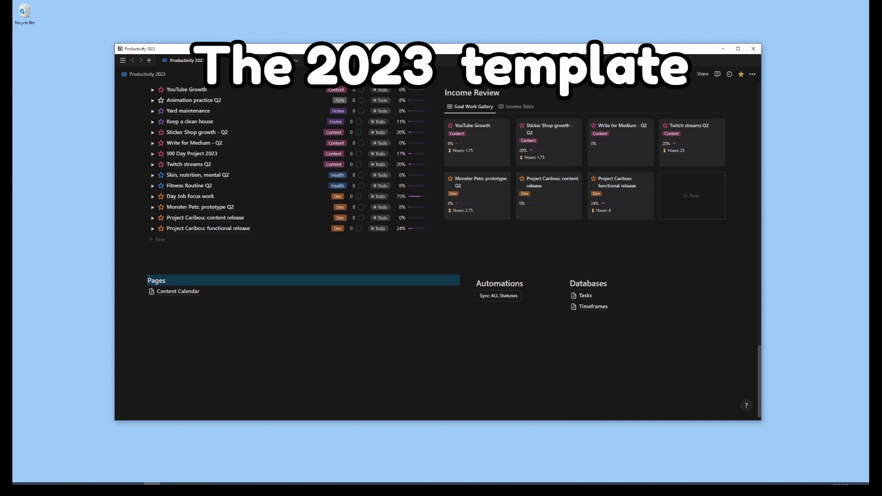
scroll(725, 197, up, 5)
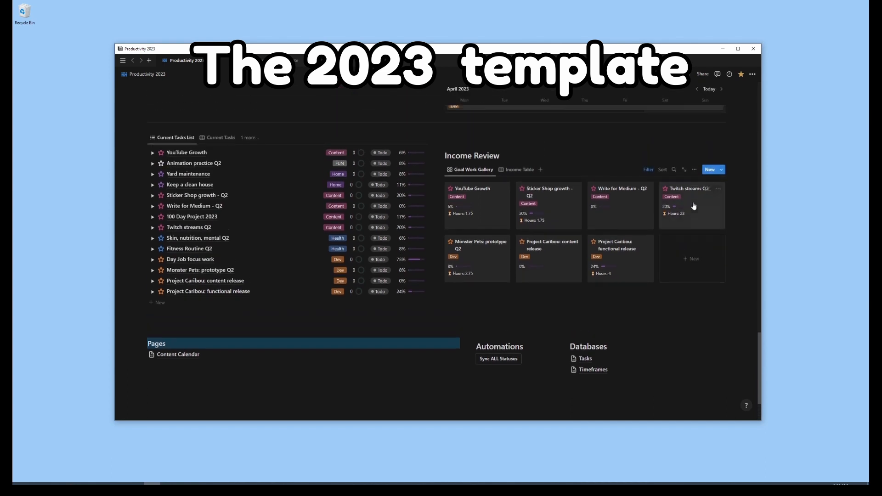
drag(761, 384, 768, 140)
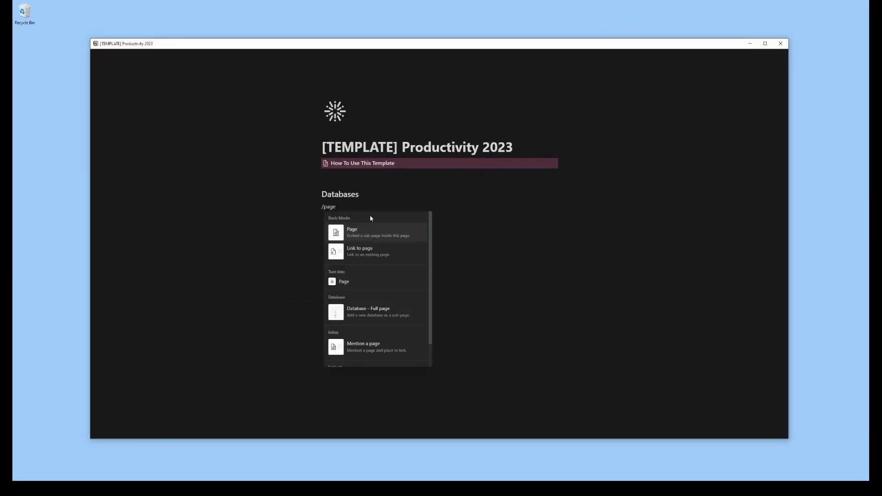
Insert a full-page database under the Databases heading of the template page and title it "Tasks"
key(Down)
key(Down)
key(Down)
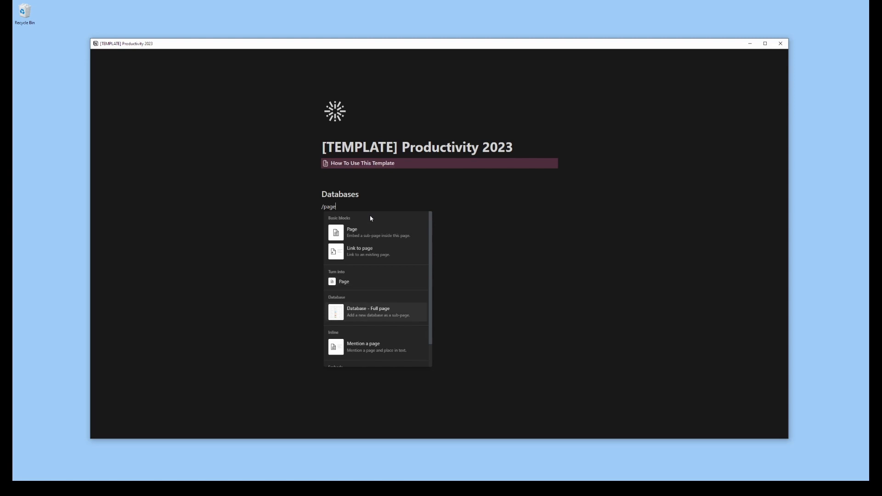
key(Return)
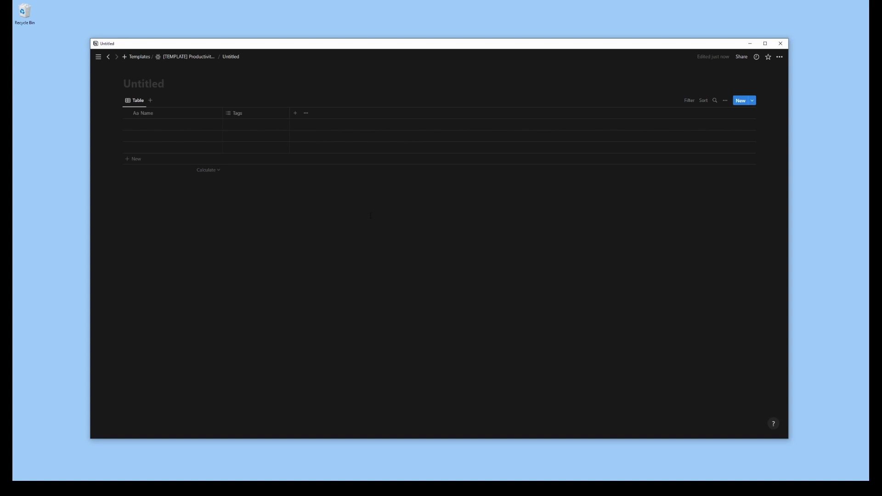
text(Tasks)
Delete the Tags property from the Tasks database
click(252, 116)
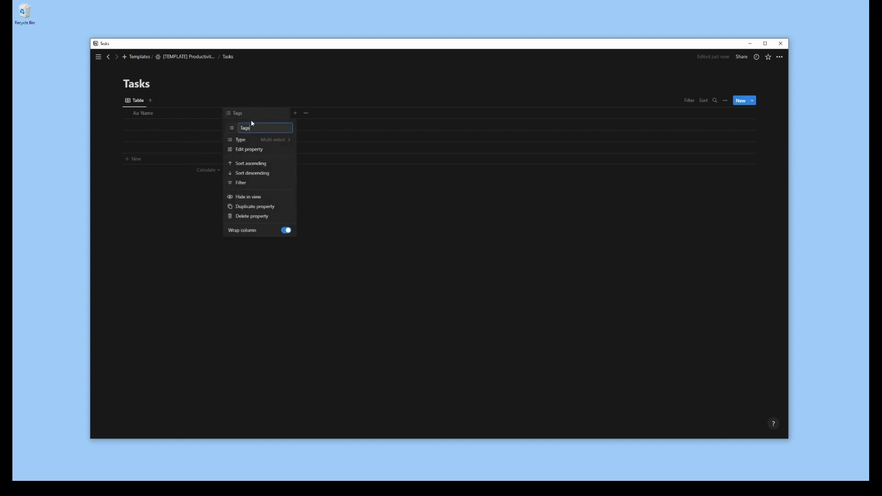
click(251, 216)
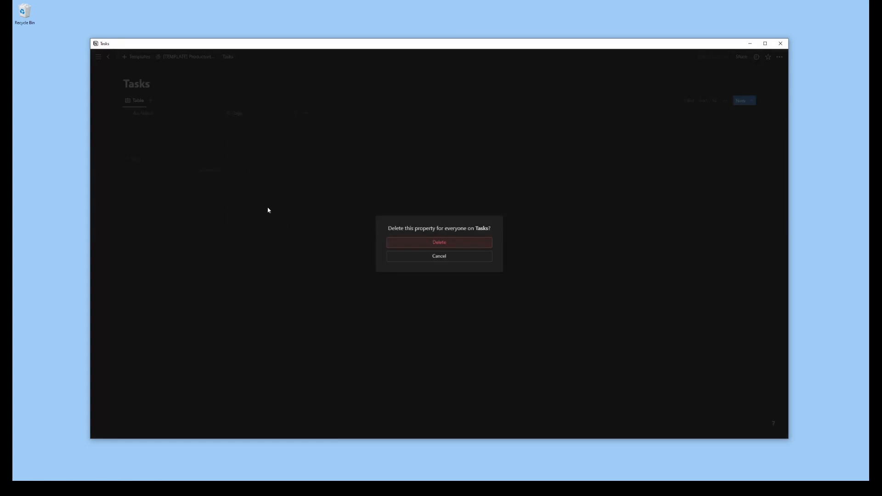
click(458, 246)
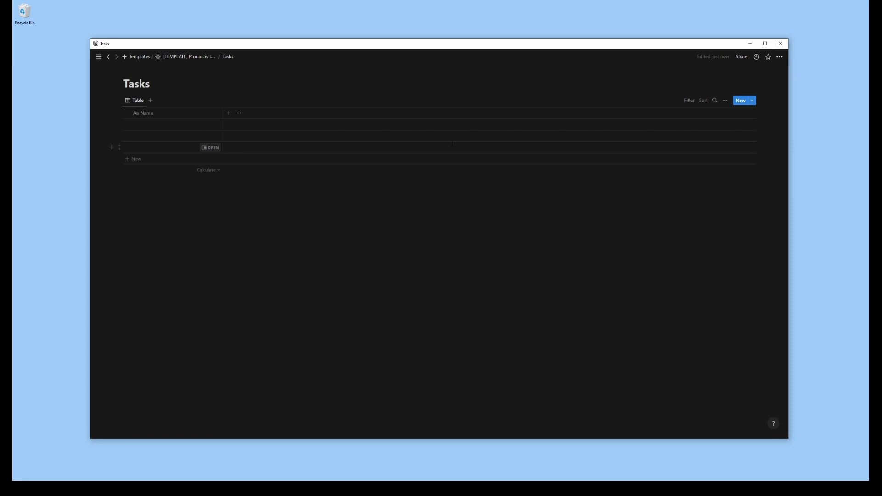
Start setting up sub-items for the Tasks database and name the parent item "Super Task"
click(725, 102)
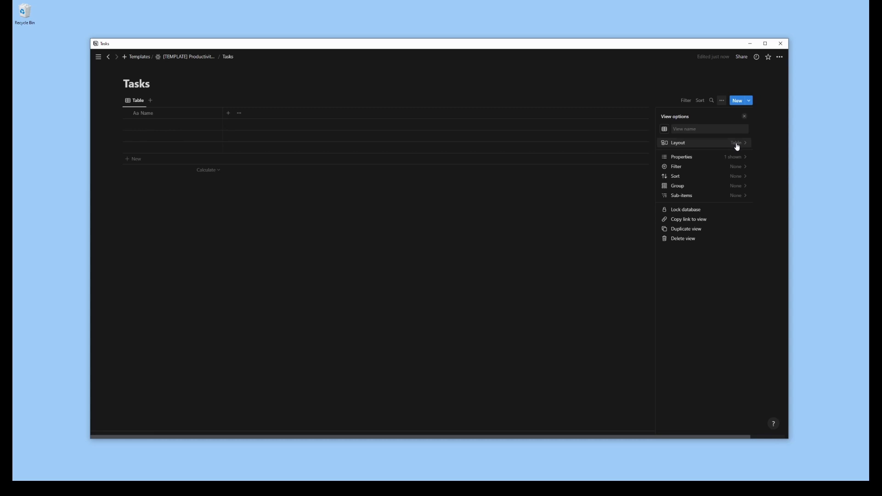
click(737, 195)
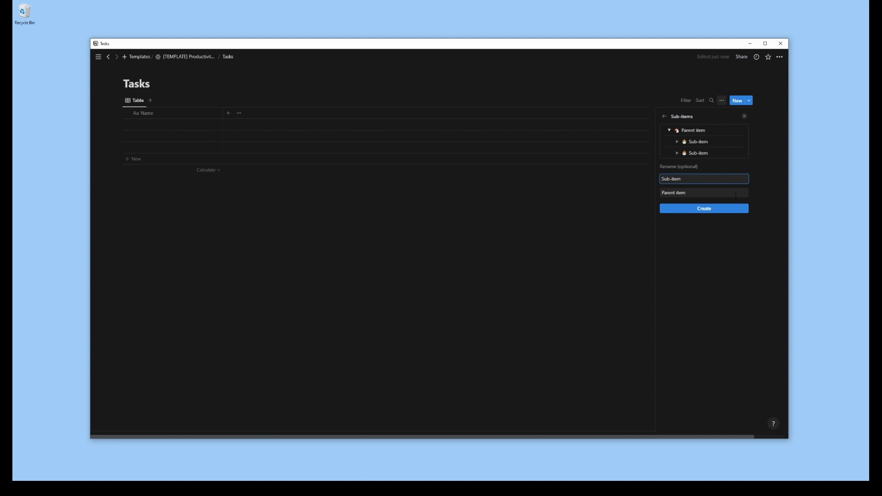
triple_click(694, 179)
text(Super Task)
click(685, 193)
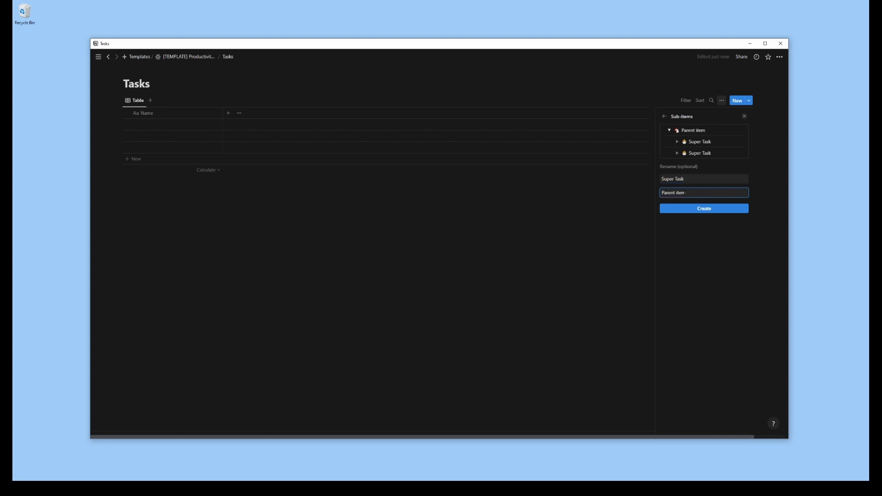
key(BackSpace)
key(BackSpace)
key(BackSpace)
key(BackSpace)
key(BackSpace)
key(BackSpace)
key(BackSpace)
key(BackSpace)
key(BackSpace)
key(BackSpace)
text(Sub Task)
key(ctrl+BackSpace)
key(ctrl+BackSpace)
text(Super Task)
Name the sub-item relation "Sub Task" and create the sub-item relations in the Tasks database
click(682, 180)
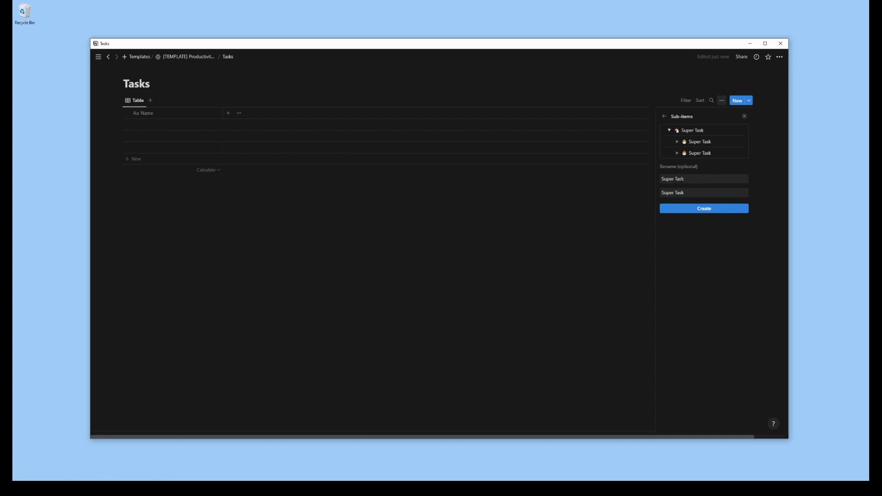
click(677, 179)
click(701, 195)
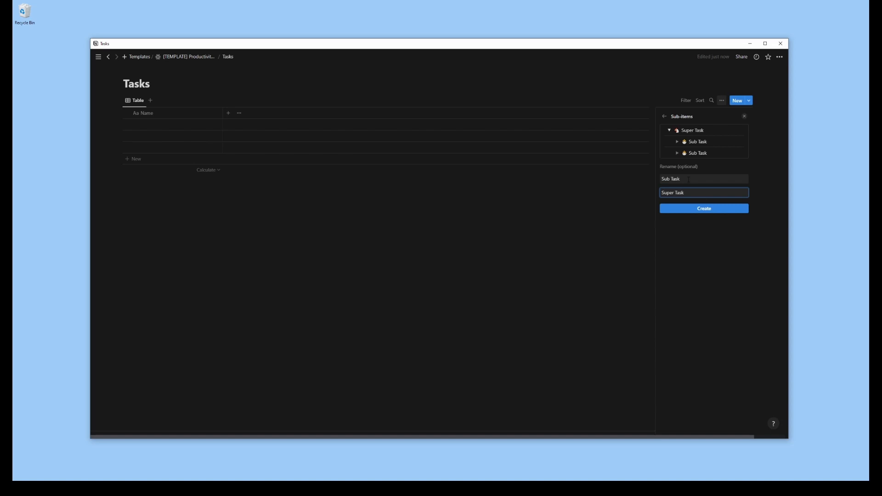
click(705, 208)
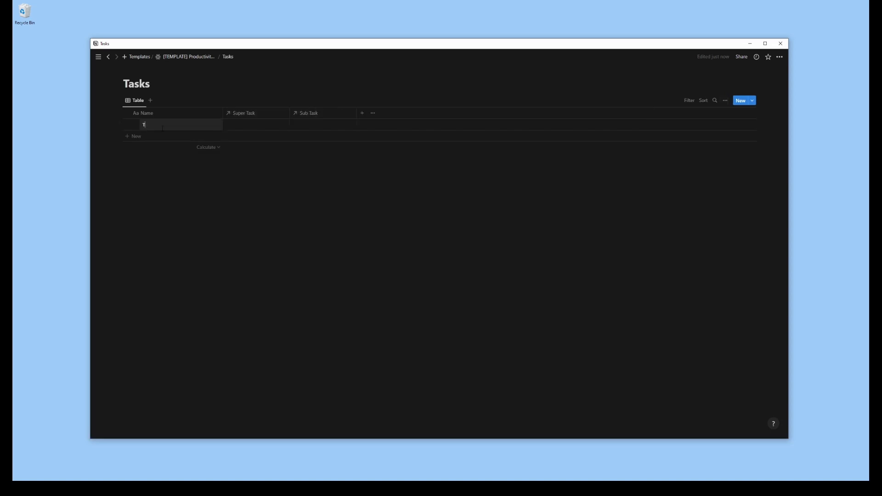
Add a task "[TEST] Goal 1" to the Tasks table and give it a sub-item "[TEST] Big Task 1"
text([TEST] Goal 1)
key(Return)
click(136, 125)
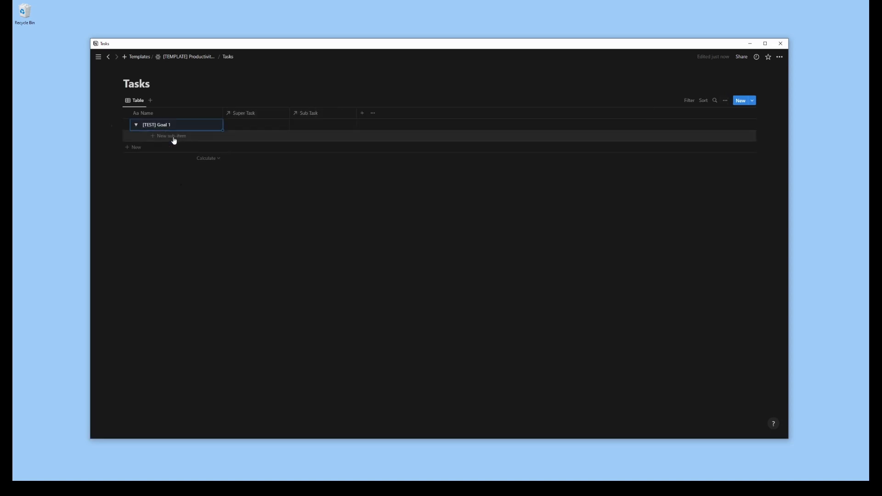
click(173, 137)
text(B)
key(BackSpace)
text([TEST] Big Task 1)
key(Return)
Add a sub-item "[TEST] G1 Subtask 1" under [TEST] Big Task 1 in the Tasks table
click(145, 137)
click(178, 148)
text([TEST] Subta)
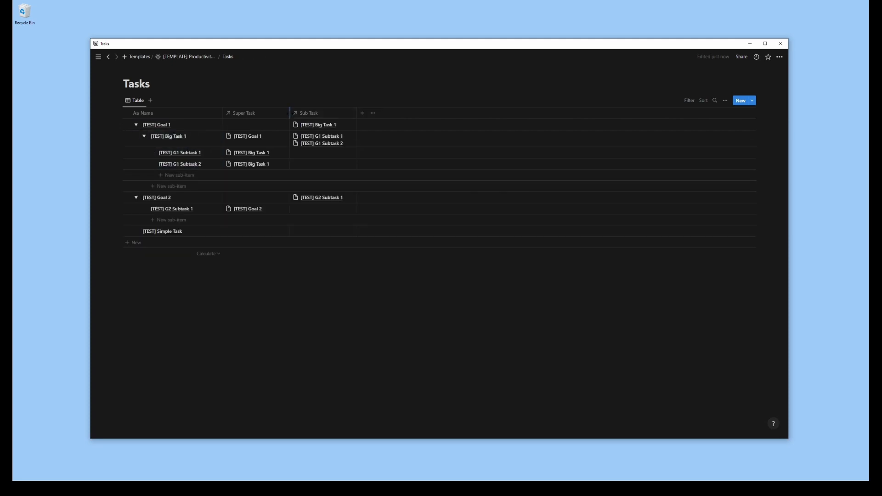
Narrow the Super Task and Sub Task columns and add a Status property to the Tasks database
drag(289, 115, 279, 115)
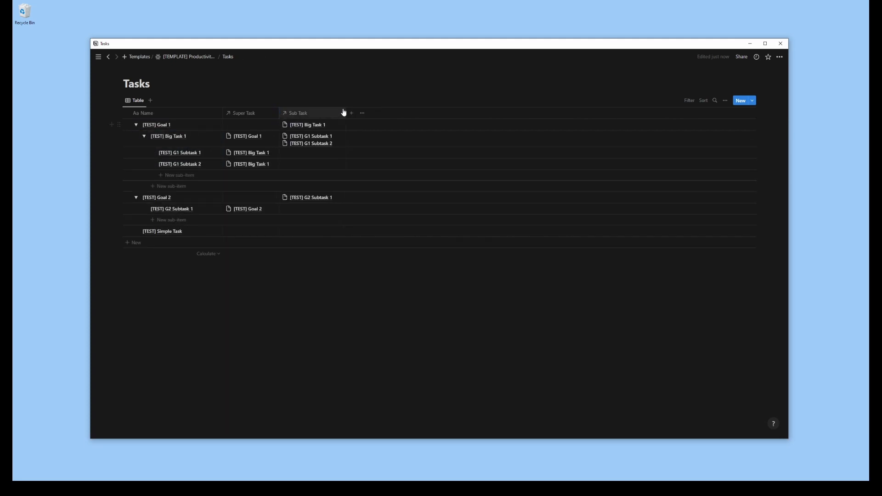
drag(346, 114, 340, 114)
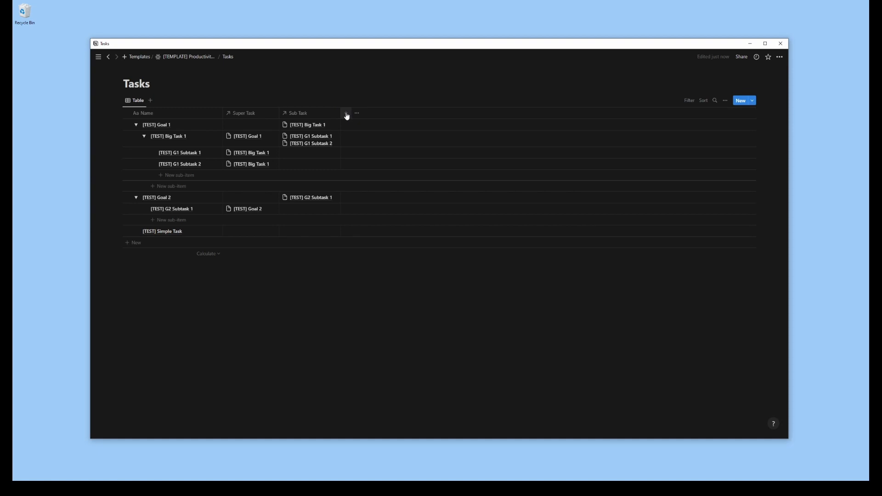
click(347, 114)
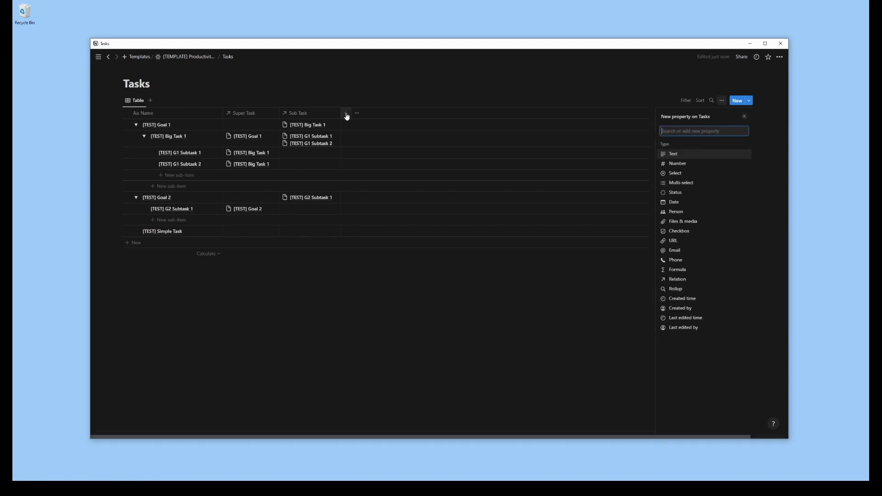
click(676, 195)
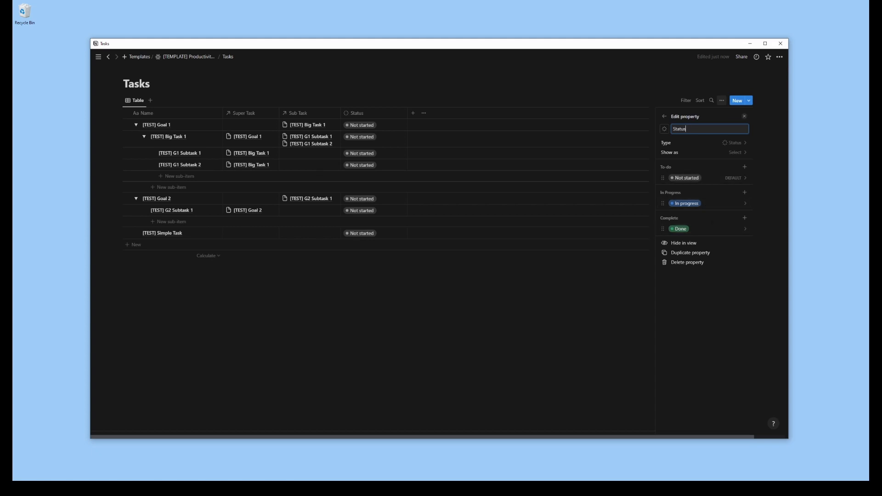
Rename the status options Not started to "Todo" and In progress to "Doing", and close the property settings
click(706, 184)
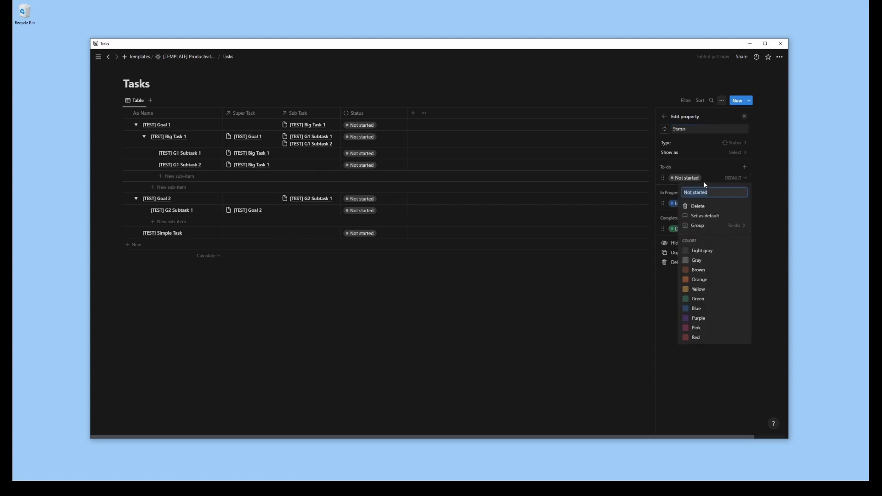
text(Todo)
key(Return)
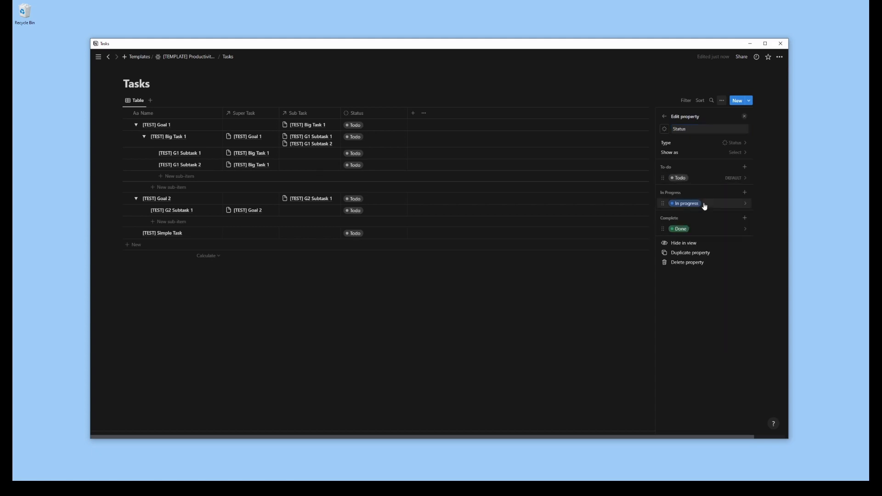
click(705, 204)
text(Doing)
key(Return)
click(745, 116)
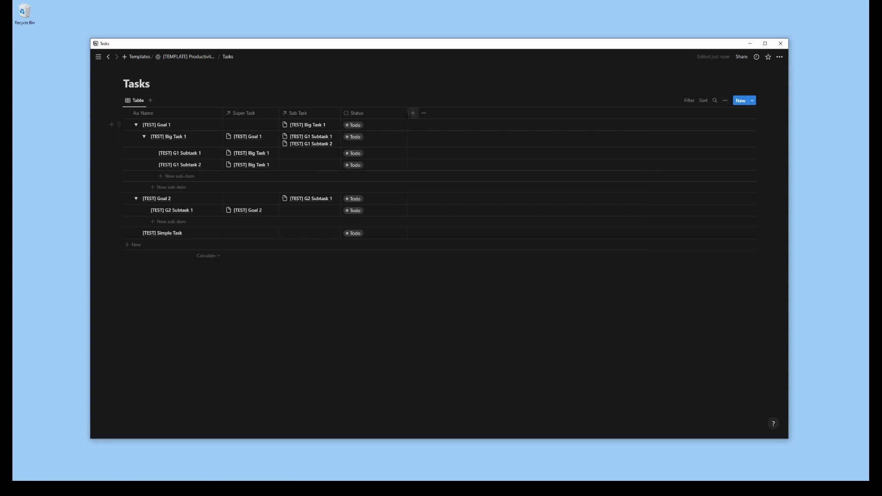
Narrow the Status column and add a select property named "Set Initiative" to the Tasks database
drag(407, 113, 379, 121)
click(383, 115)
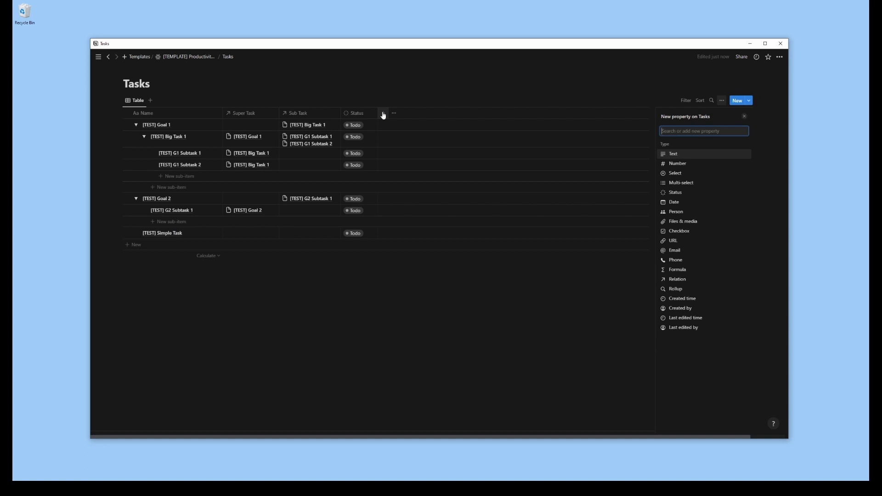
click(674, 173)
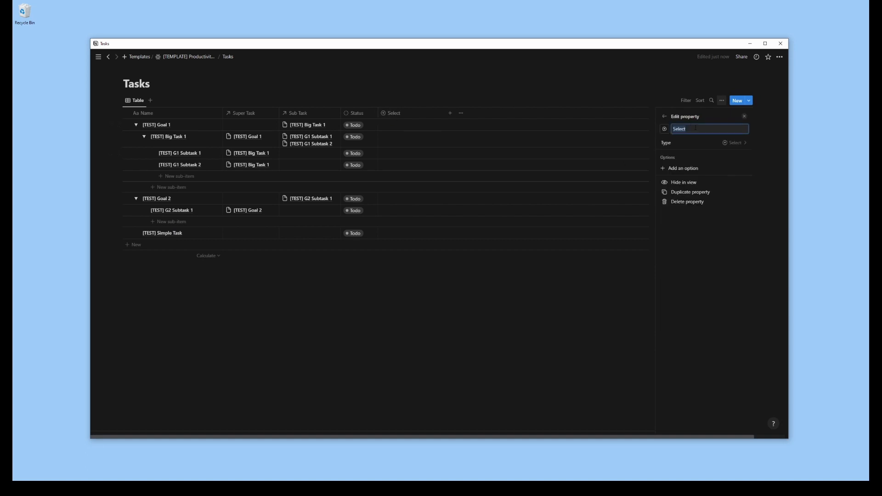
text(S)
Add the options "Work" and "Home" to the Set Initiative property
click(689, 170)
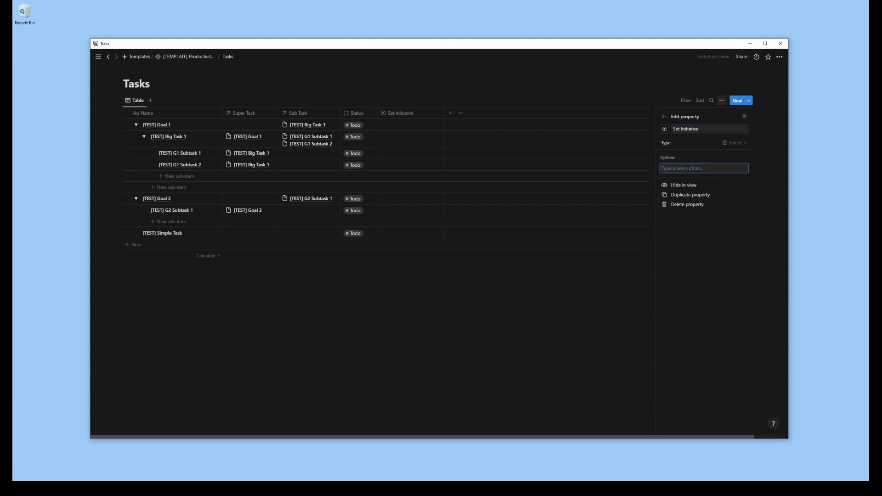
text(Work)
key(Return)
text(Home)
key(Return)
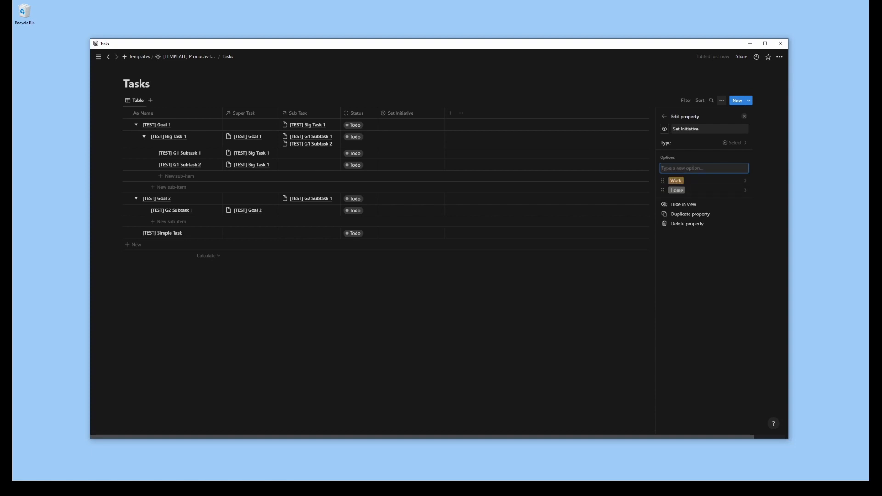
Color the Home option blue and the Work option purple in the Set Initiative property
click(705, 191)
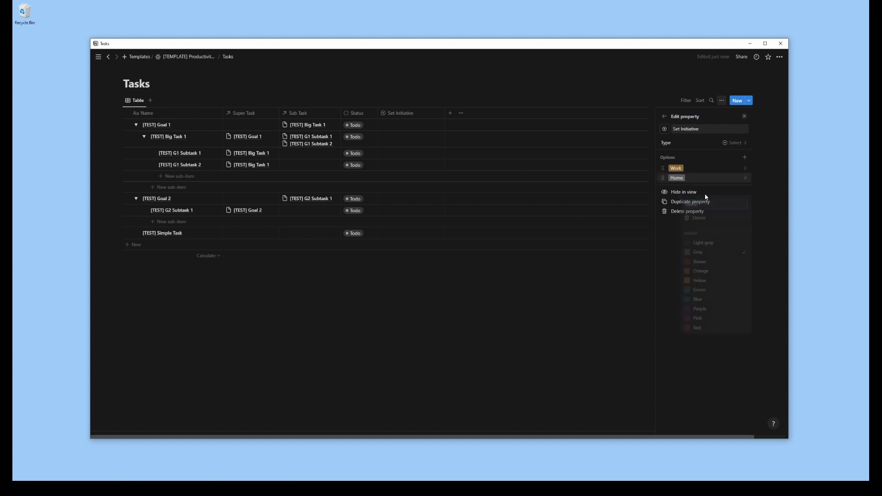
click(708, 302)
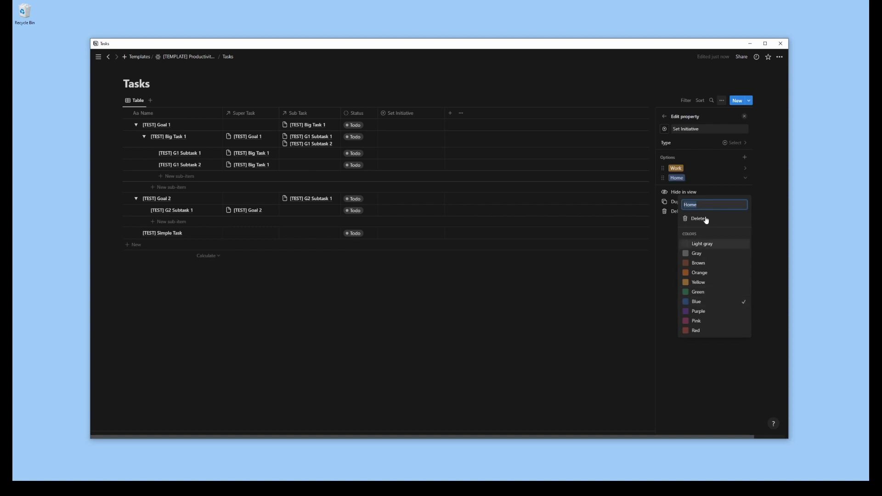
click(717, 169)
click(739, 172)
click(701, 293)
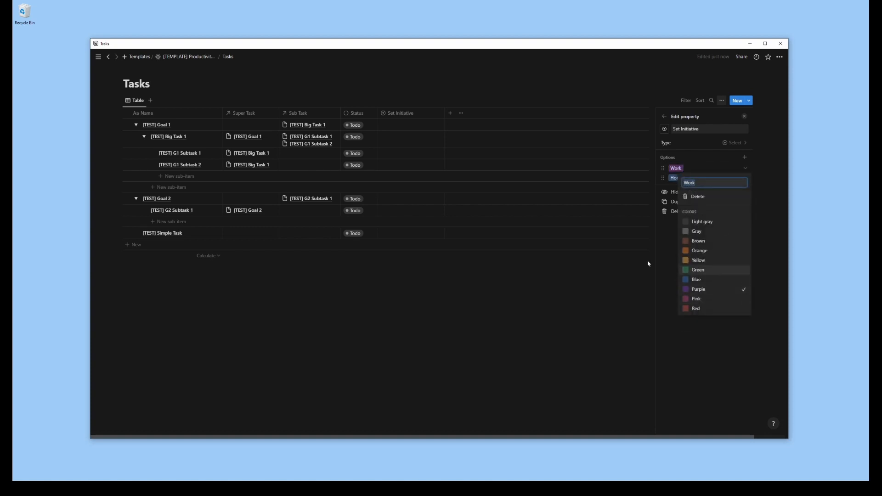
click(573, 322)
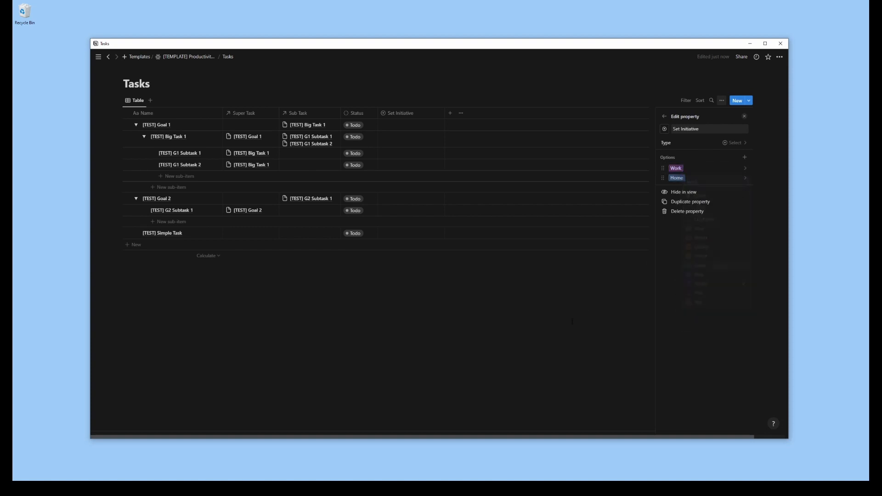
Leave the property settings and narrow the Set Initiative column to fit its heading
click(665, 118)
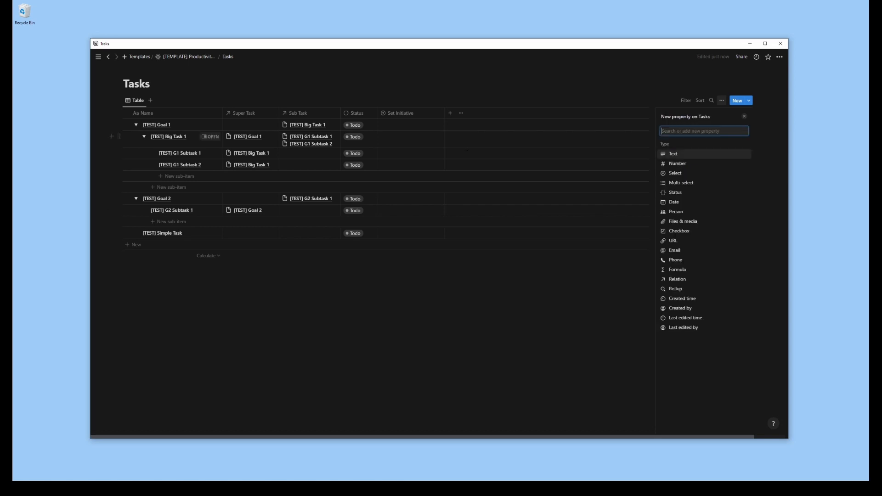
drag(445, 113, 421, 113)
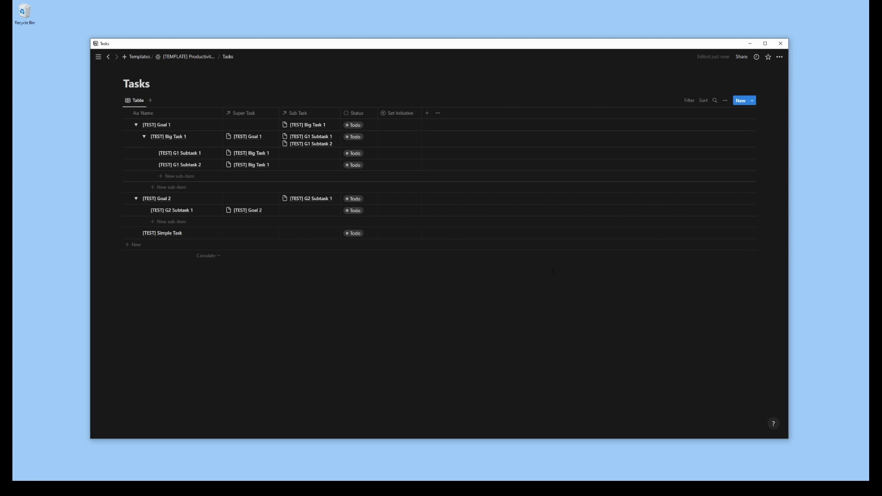
click(427, 114)
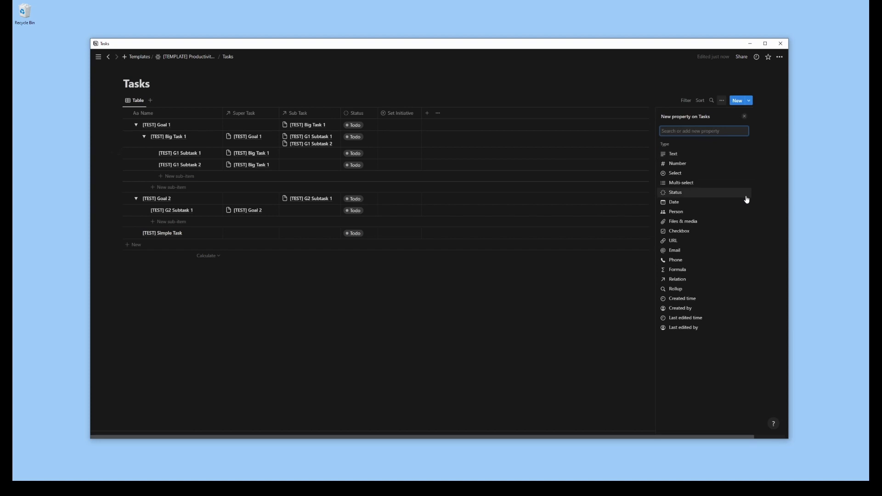
key(Escape)
Rename the Set Initiative property to "Initiative"
click(402, 114)
drag(422, 128, 390, 134)
text(Initiat)
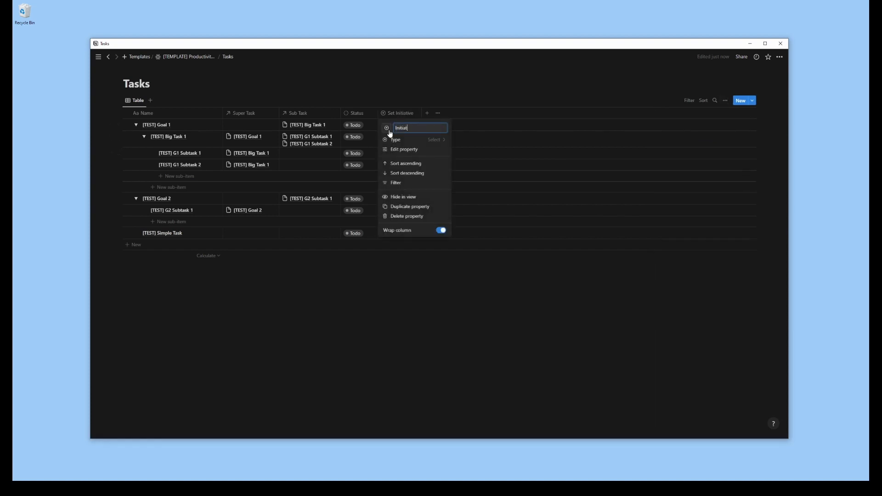
text(ive)
key(Return)
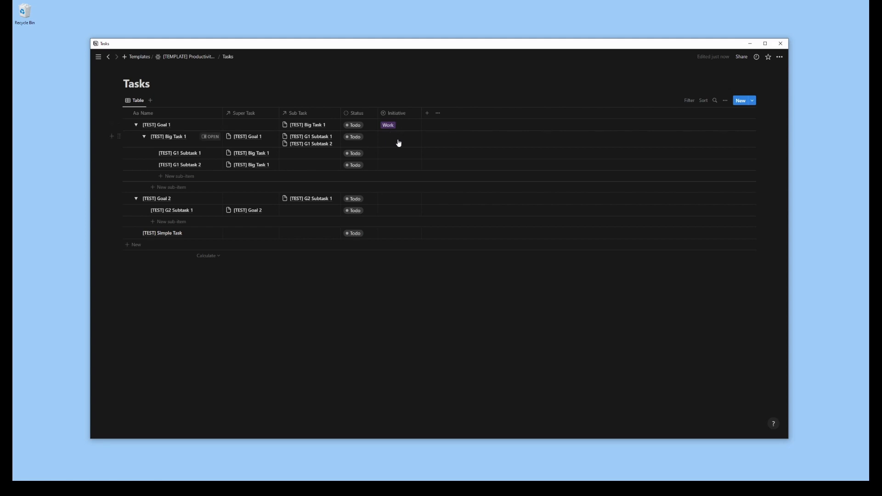
Add a date property named "Date" to the Tasks database and close the property settings
click(426, 113)
click(678, 203)
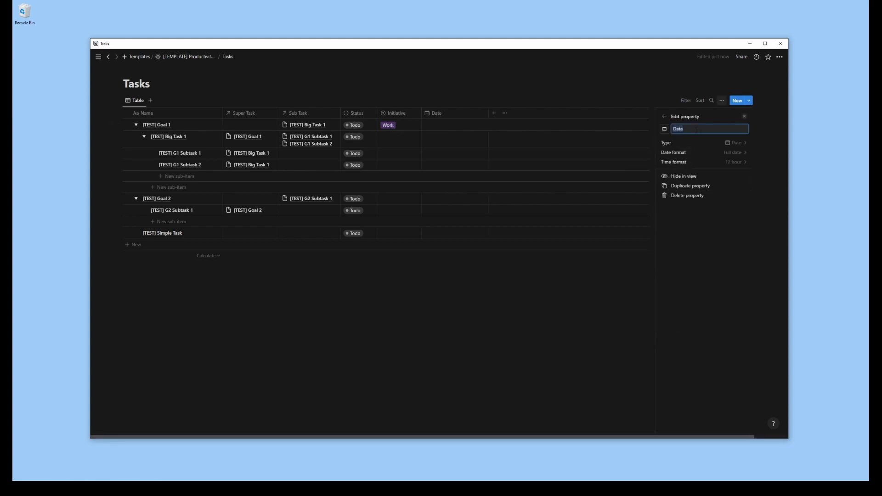
click(614, 288)
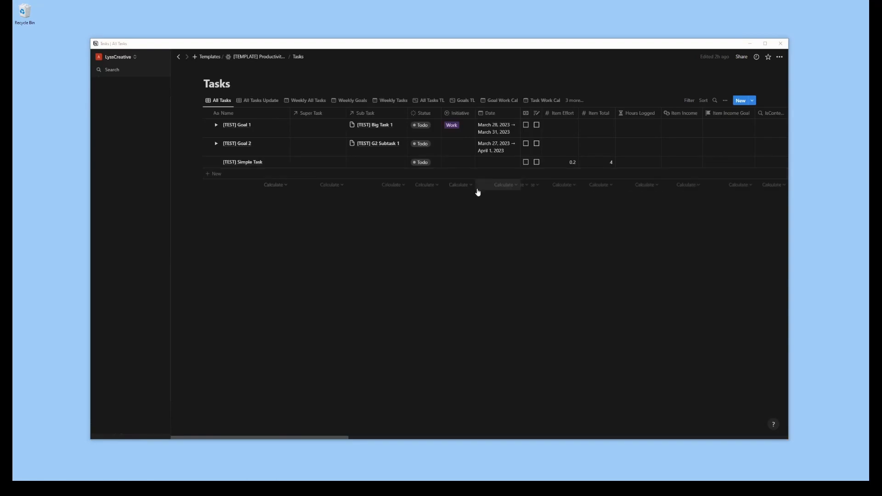
Rename the Date property to "Set Date" in the All Tasks view
click(496, 114)
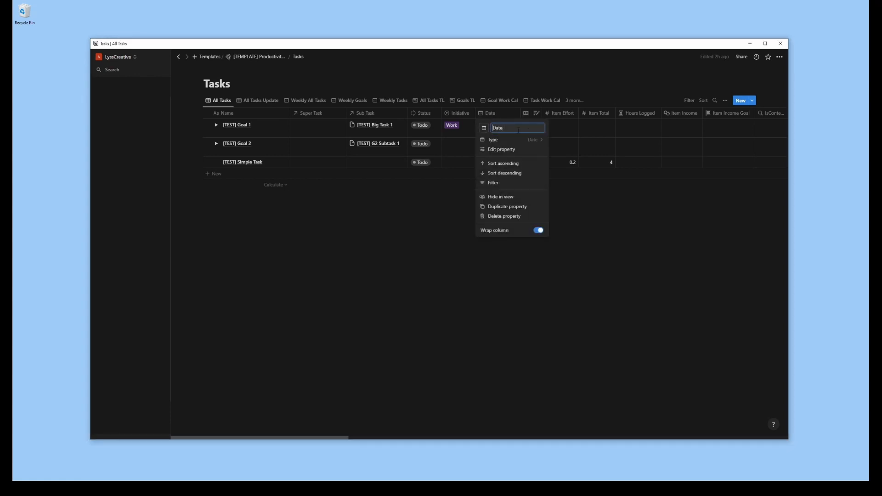
key(Home)
text(Set)
key(Return)
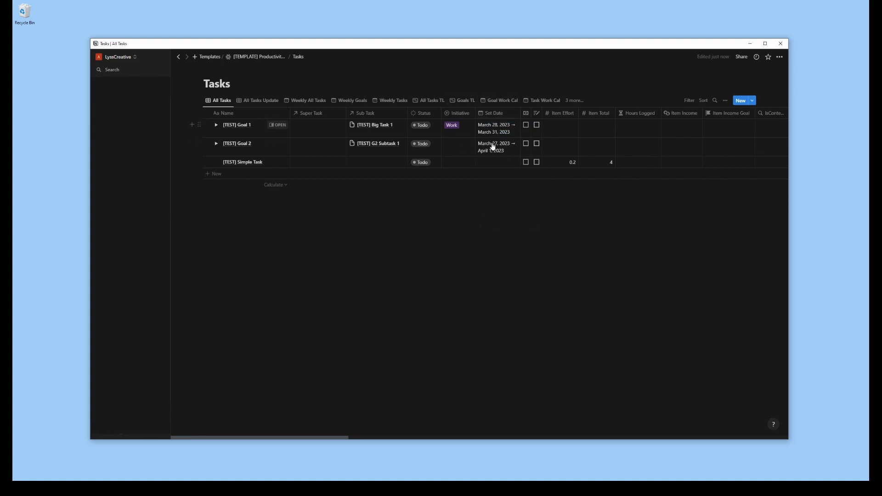
Examine the start and end date settings in the Set Date field of [TEST] Goal 1, leaving them unedited
click(502, 133)
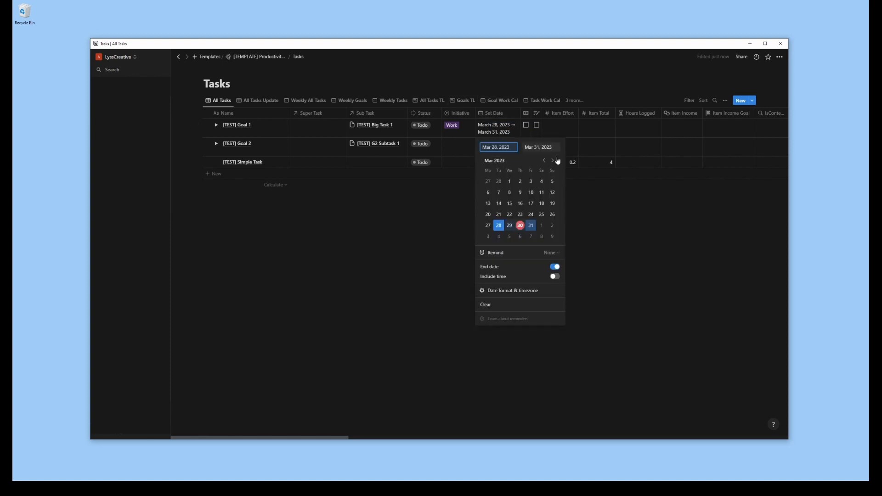
click(598, 279)
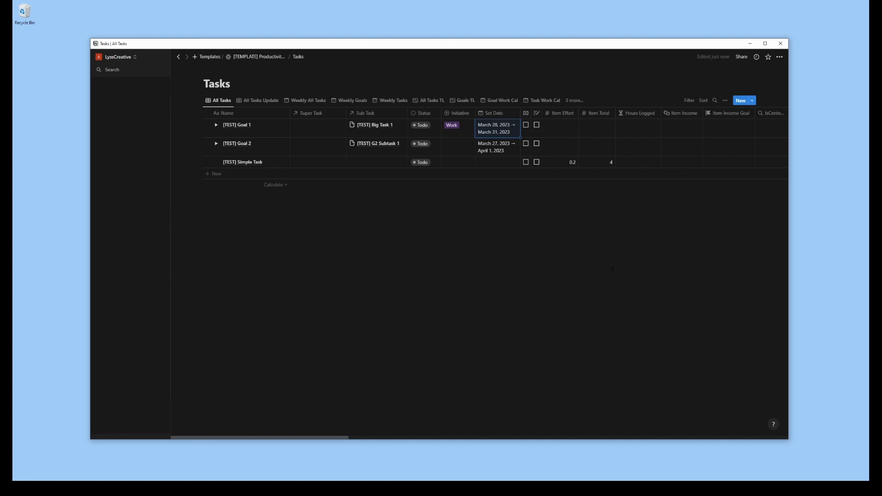
click(613, 270)
Expand [TEST] Goal 2, [TEST] Goal 1 and [TEST] Big Task 1 to examine their sub-items
click(216, 144)
click(215, 126)
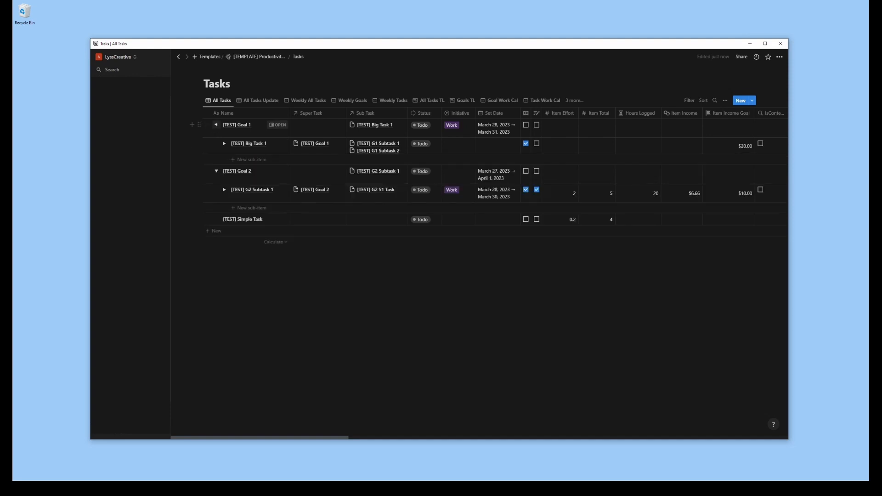
click(225, 145)
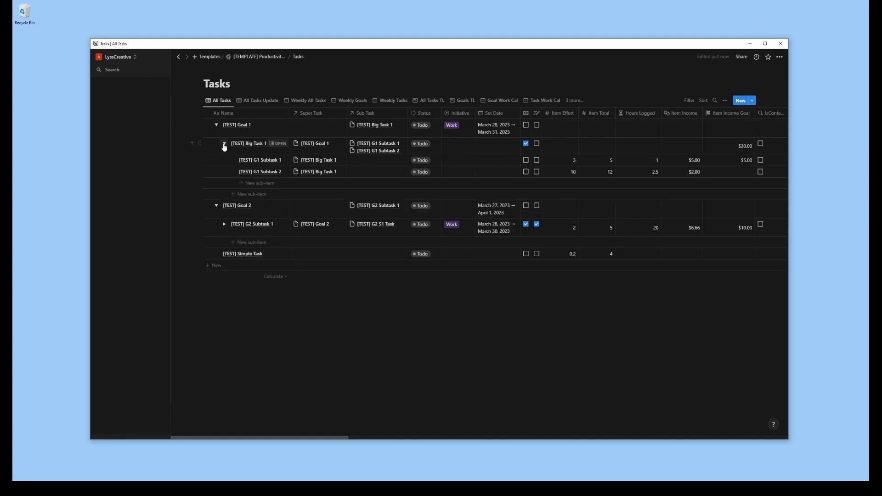
Expand [TEST] G2 Subtask 1 to examine its sub-items
click(224, 224)
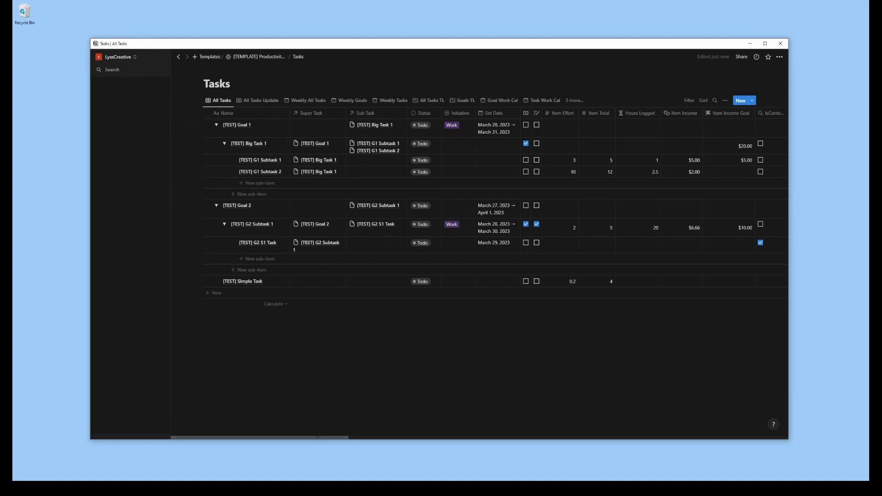
Add a date property named "Origin Date" to the Tasks database and place its column right after Set Date
drag(313, 437, 731, 437)
click(743, 114)
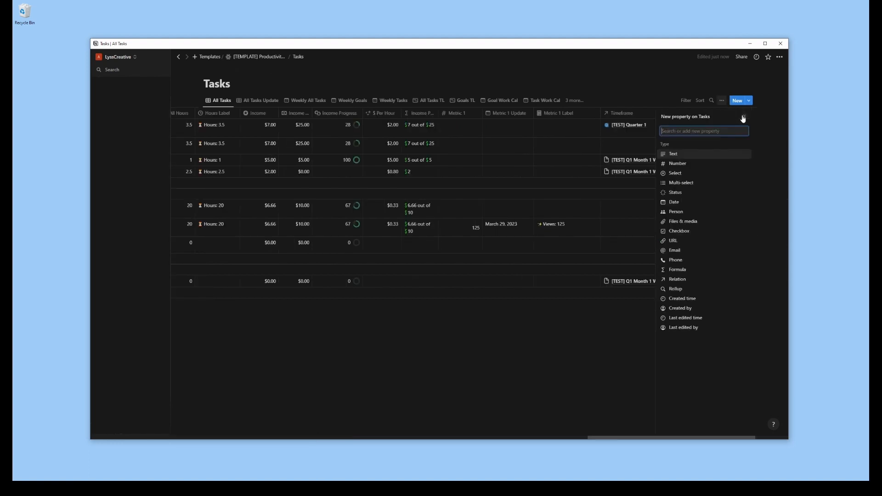
text(Origin Dat)
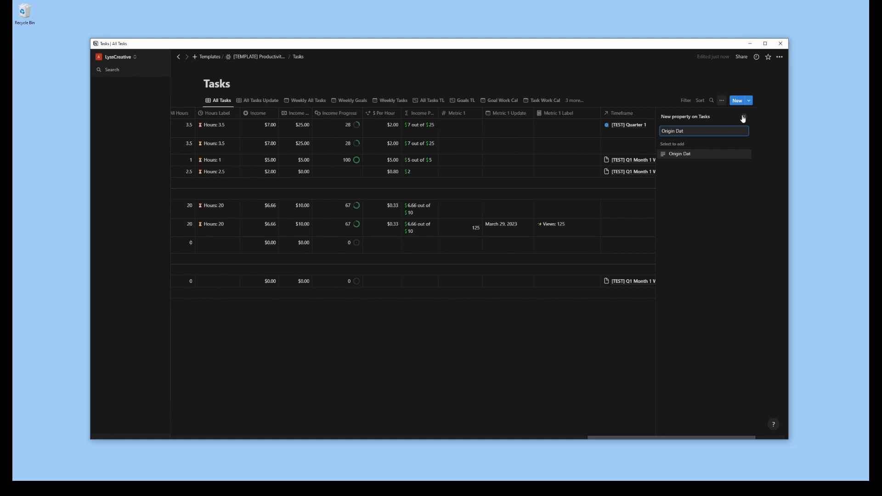
key(BackSpace)
key(BackSpace)
key(BackSpace)
key(BackSpace)
key(BackSpace)
key(BackSpace)
key(BackSpace)
key(BackSpace)
key(BackSpace)
key(BackSpace)
text(date)
click(690, 155)
text(Origin Date)
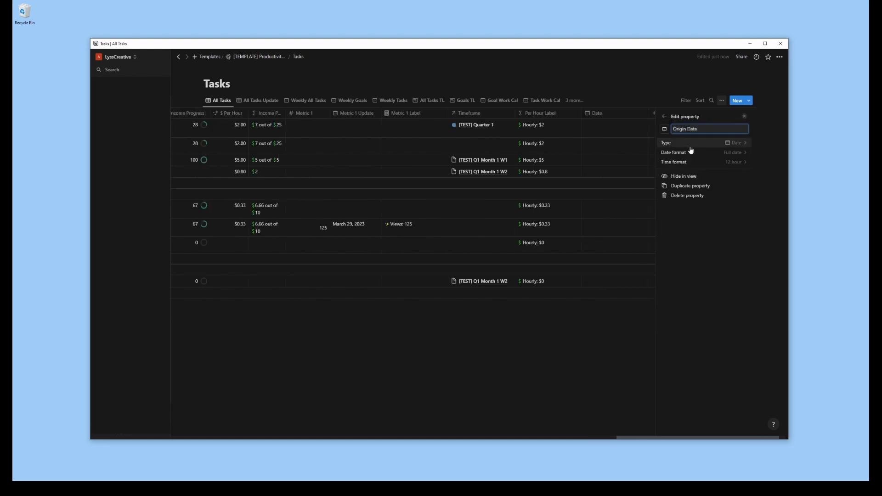
click(745, 117)
drag(693, 115, 566, 113)
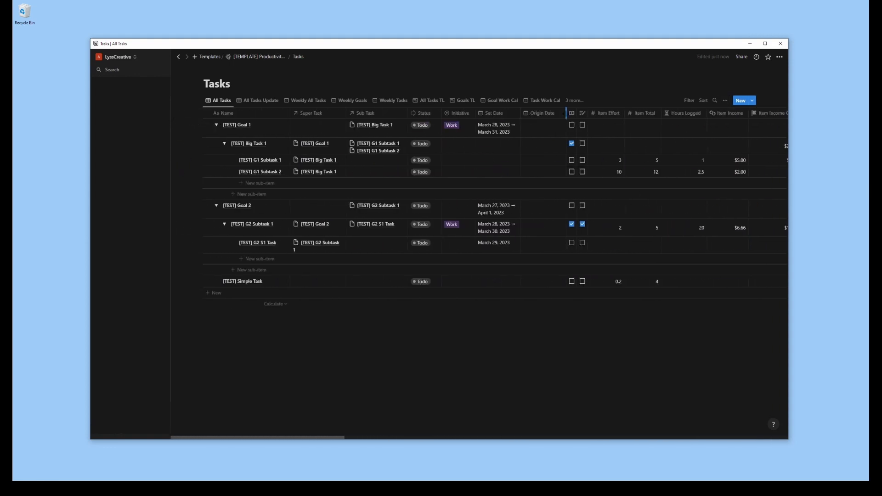
Add a number property named "Date Offset" and move its column between the two checkbox columns after Origin Date
scroll(567, 115, right, 20)
click(741, 113)
click(684, 165)
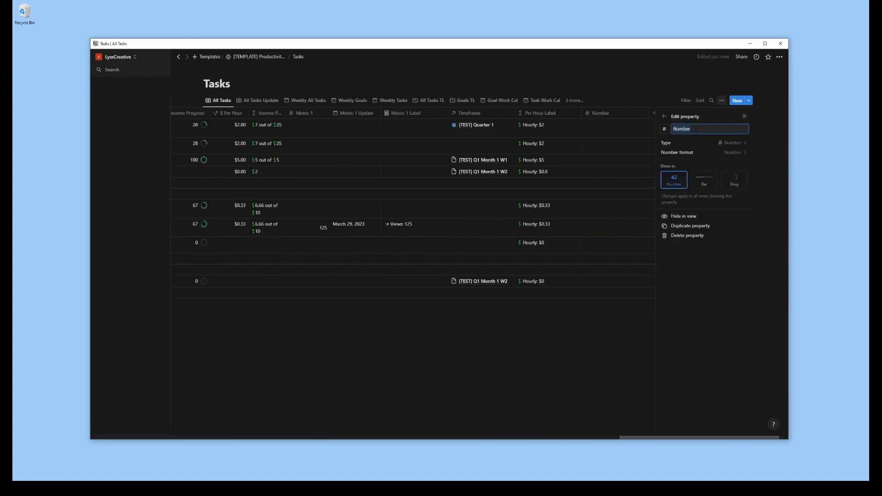
text(Date Offset)
click(635, 113)
click(689, 117)
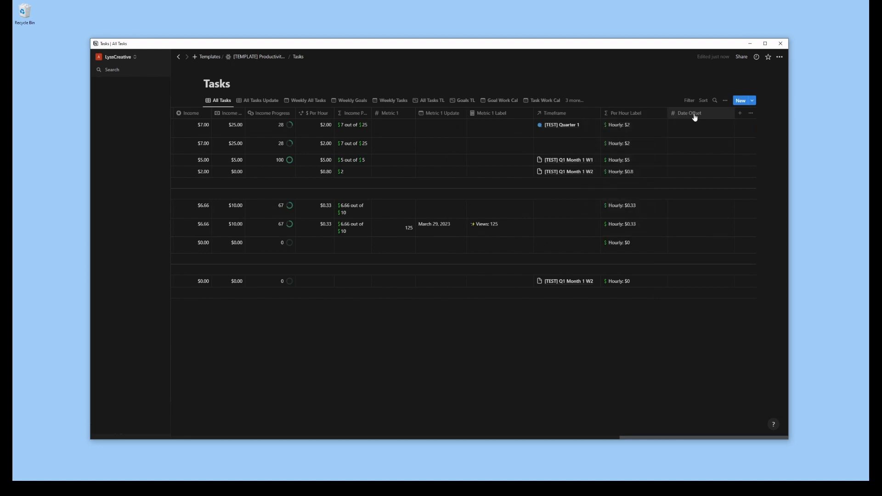
drag(693, 116, 618, 114)
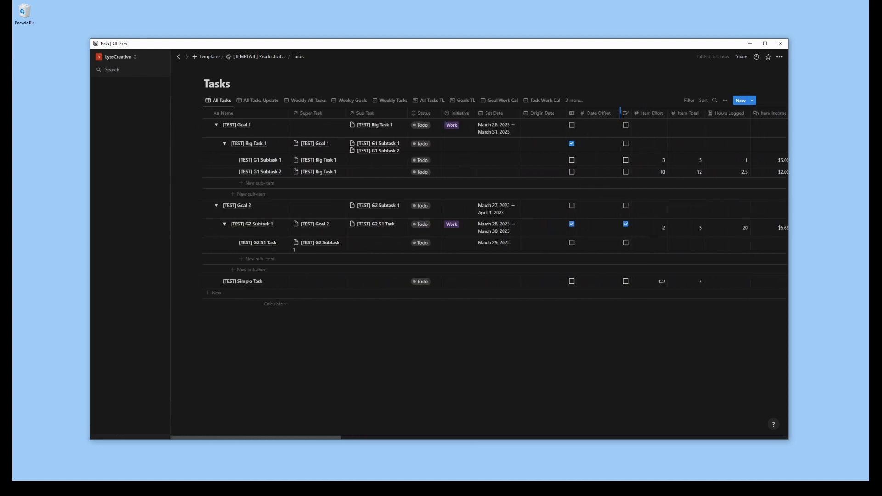
Add a select property named "Date Offset Type" to the Tasks database
drag(305, 438, 750, 417)
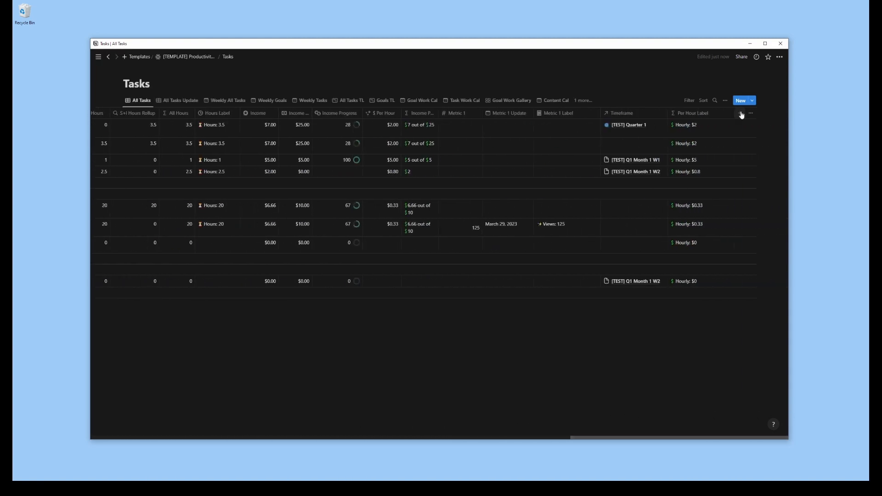
click(742, 114)
click(679, 174)
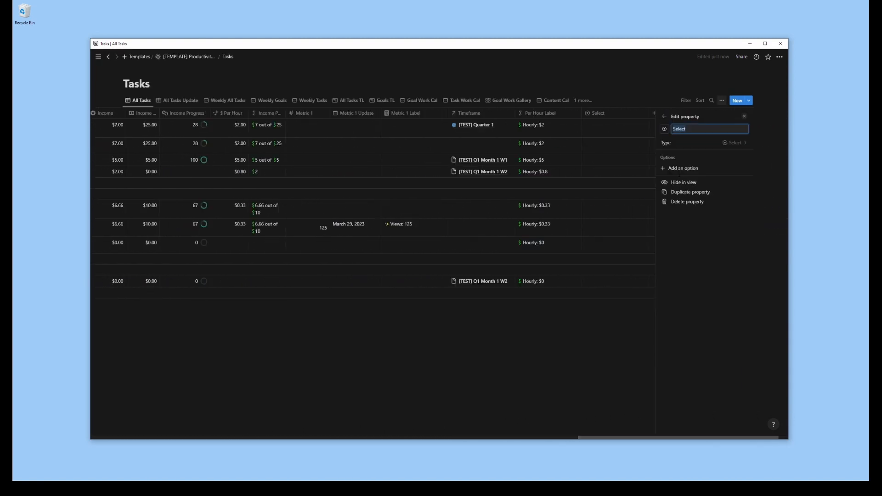
text(Date Offset Type)
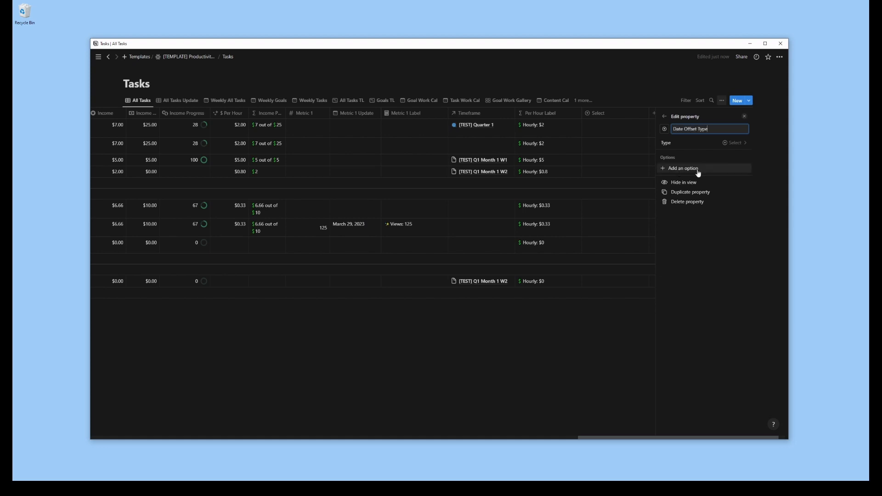
Give Date Offset Type the options years, quarters, months, weeks and days, and close the property settings
click(698, 169)
text(years)
key(Return)
text(mo)
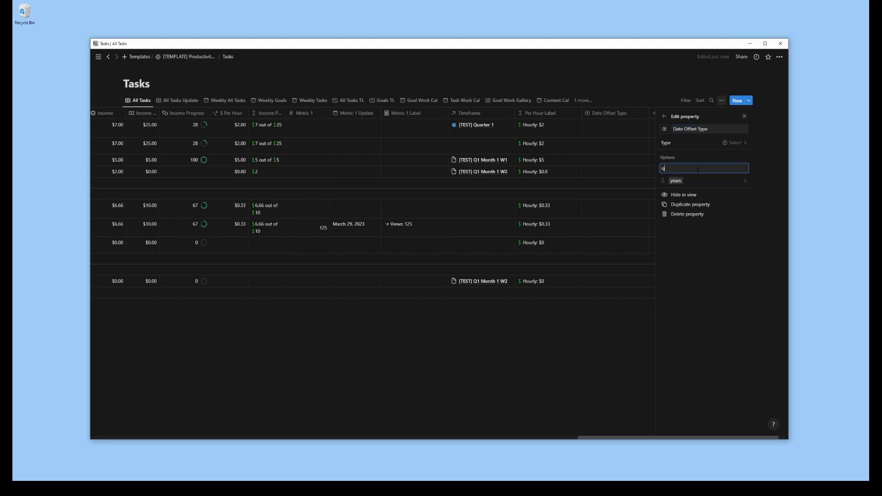
text(uarters)
key(Return)
text(months)
key(Return)
text(we)
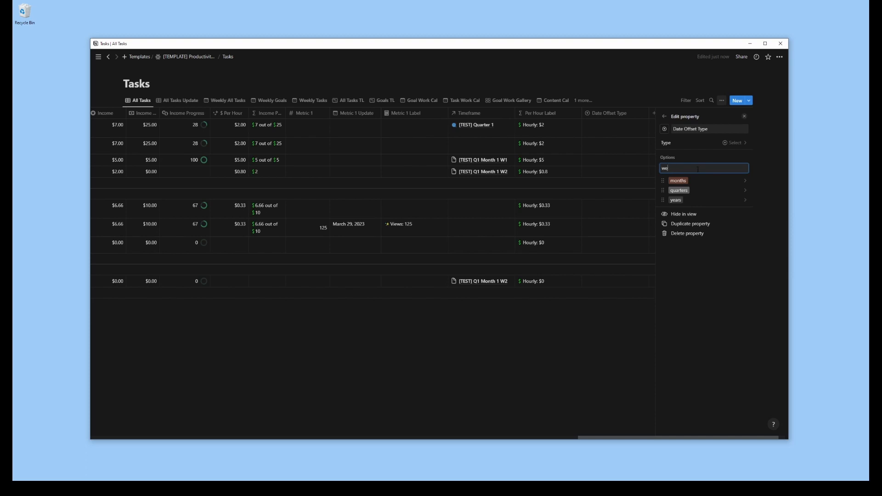
text(eks)
key(Return)
text(days)
key(Return)
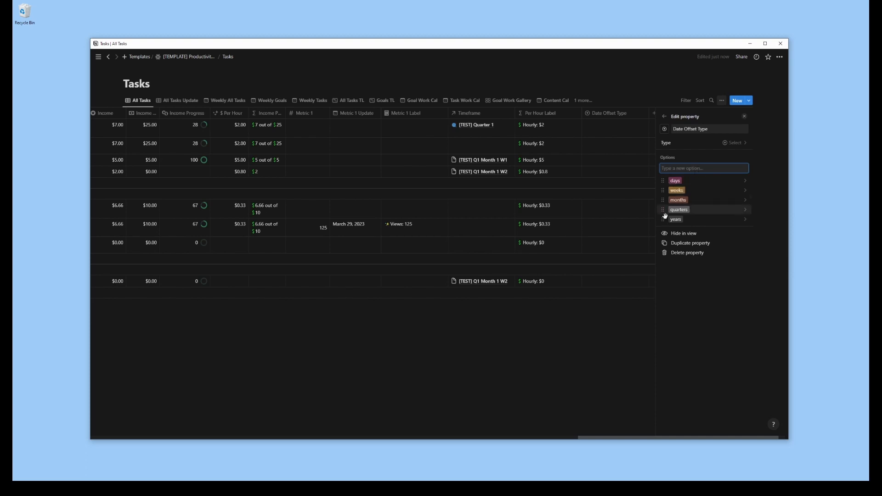
click(743, 116)
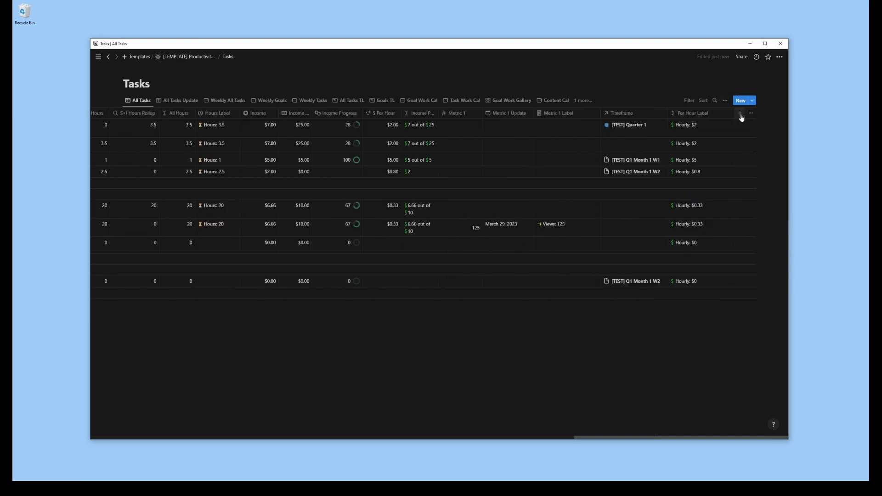
Add a formula property named "Date" to the Tasks database
click(740, 114)
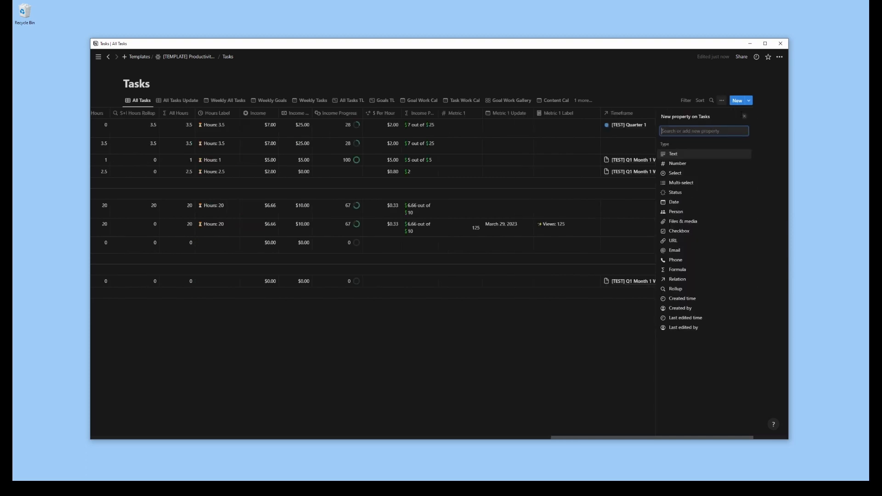
click(689, 272)
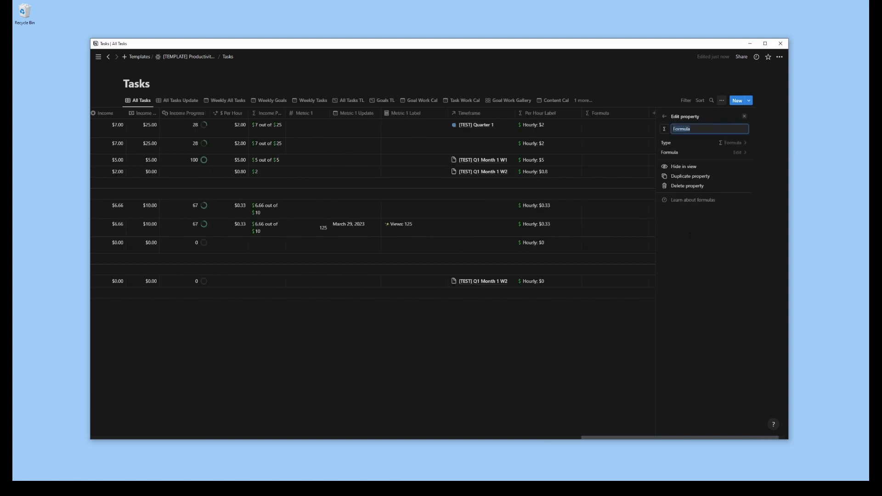
text(Date)
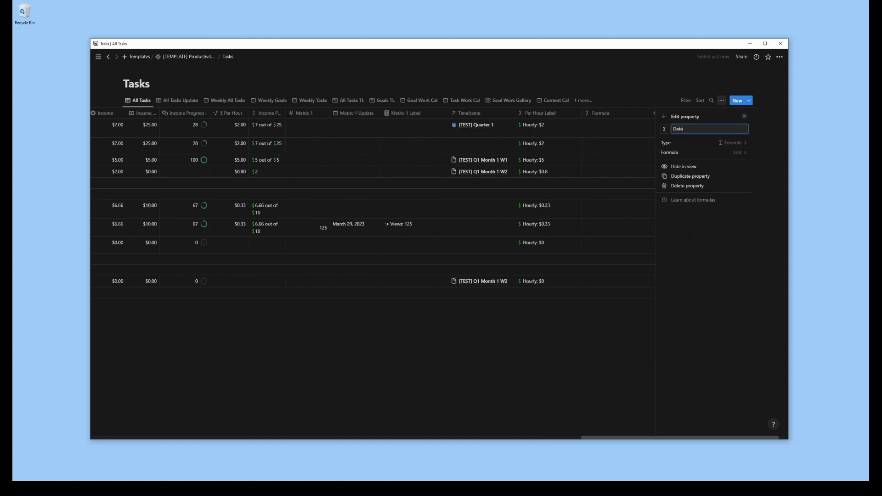
Begin the Date formula with an if condition that tests whether Set Date is empty
click(727, 158)
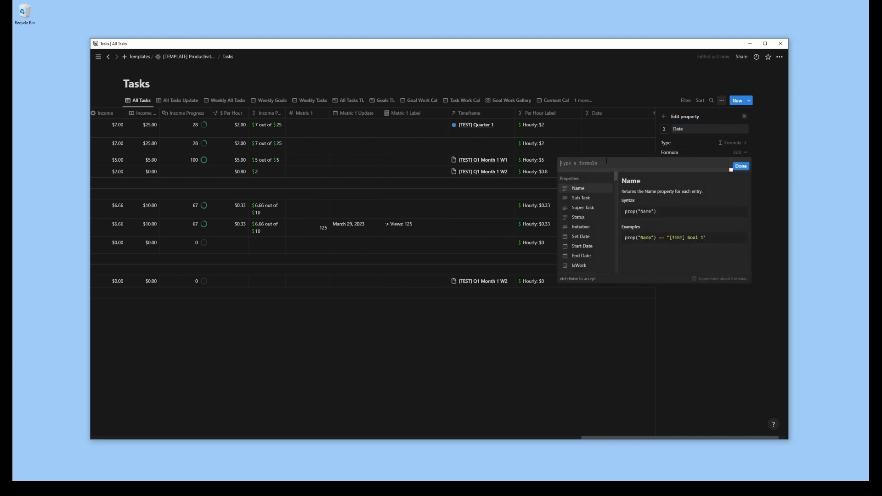
text(if (not empty()
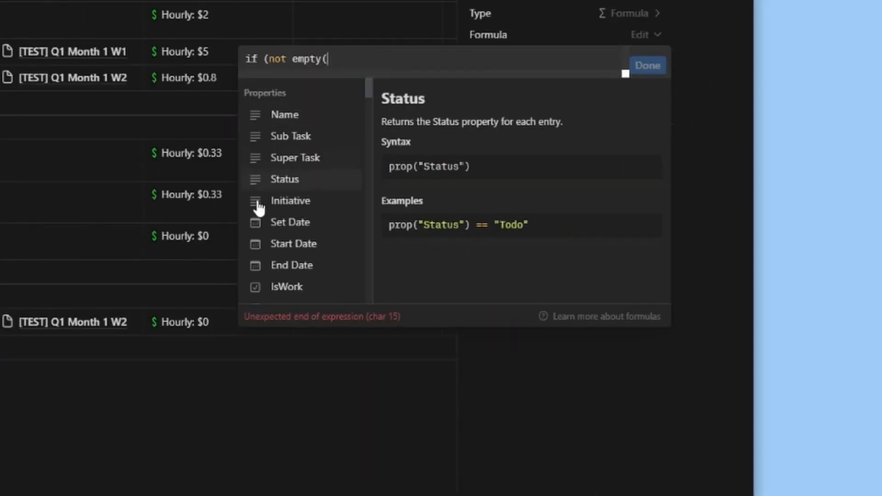
click(581, 237)
click(582, 164)
key(BackSpace)
key(BackSpace)
key(BackSpace)
key(BackSpace)
Make the formula's true result dateAdd(prop("Origin Date"), prop("Date Offset"), prop("Date Offset Type"))
text(), dateAdd()
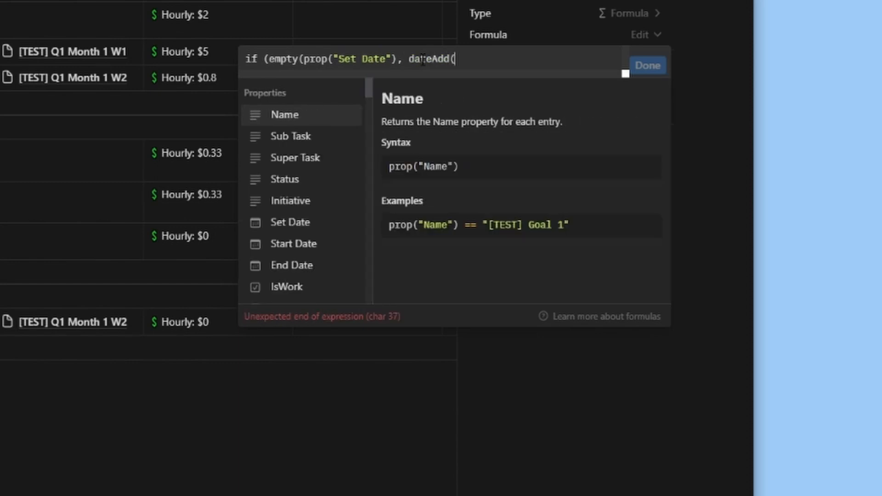
scroll(292, 175, down, 10)
click(289, 183)
text(,)
click(298, 203)
text(,)
click(315, 238)
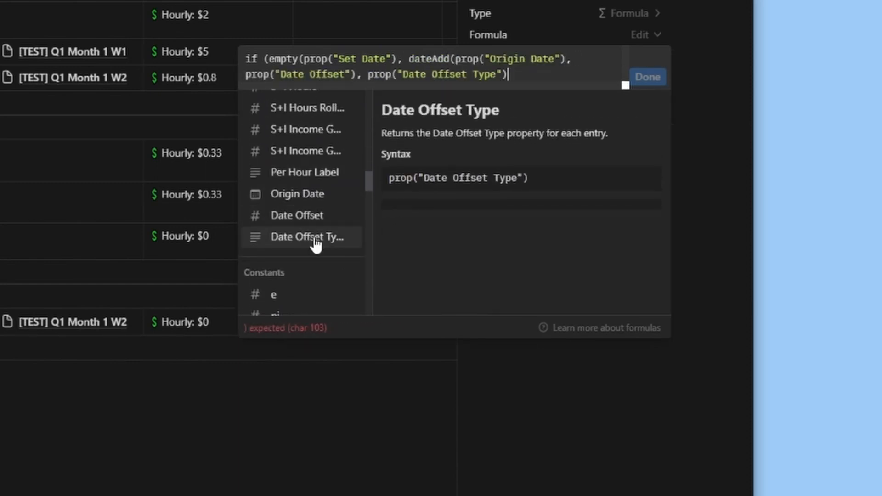
text(),)
Finish and save the Date formula with prop("Set Date") as its else result, and narrow the Date column slightly
scroll(315, 244, up, 10)
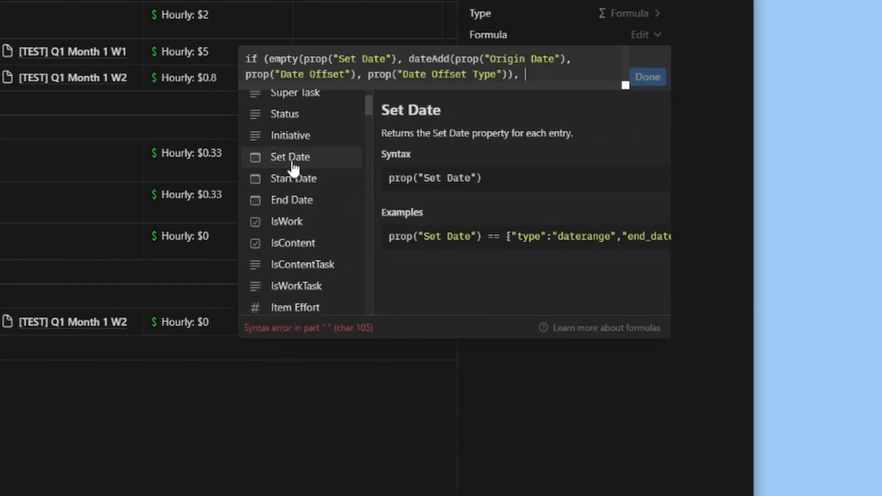
click(293, 158)
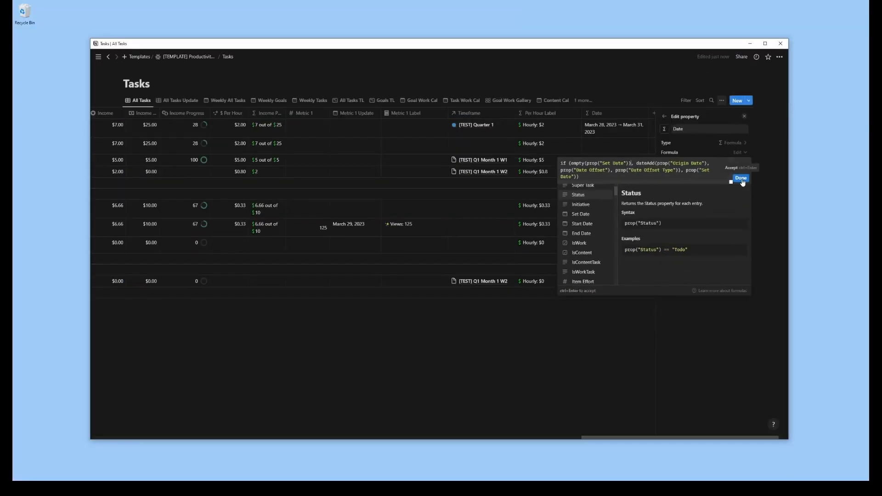
click(653, 97)
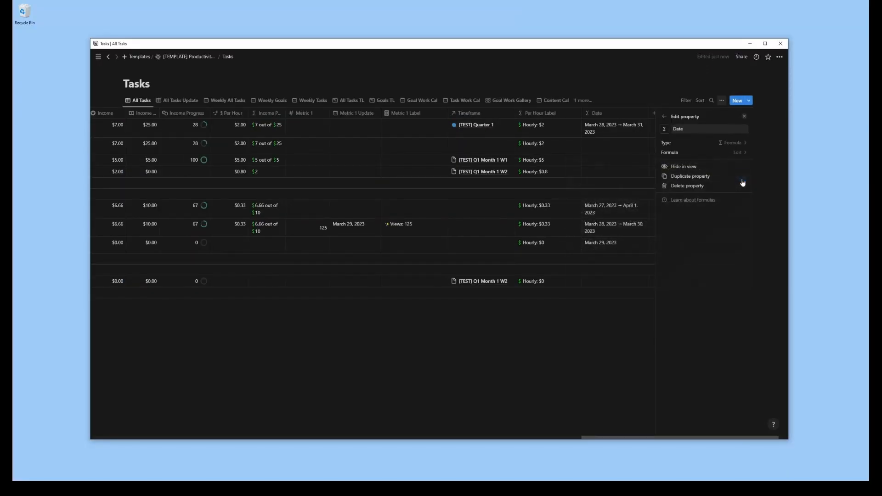
click(745, 118)
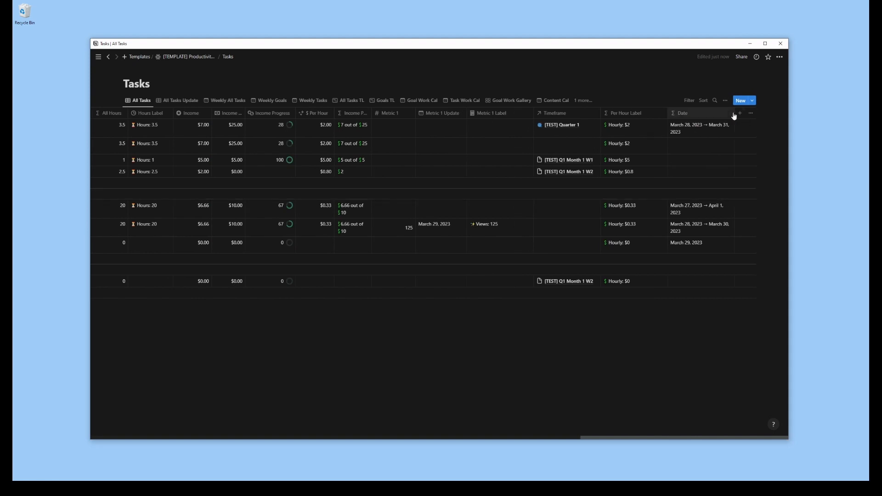
drag(734, 116, 723, 117)
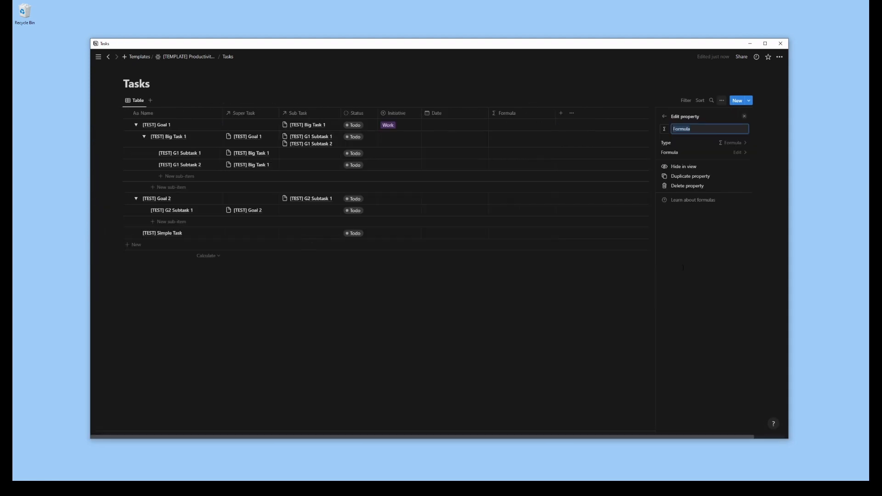
Name the new formula property in the basic Tasks table "Start Date"
text(St)
key(BackSpace)
key(BackSpace)
key(BackSpace)
text(t Date)
Enter start(prop("Date")) as the Start Date formula, without any duplicate Date reference
click(735, 156)
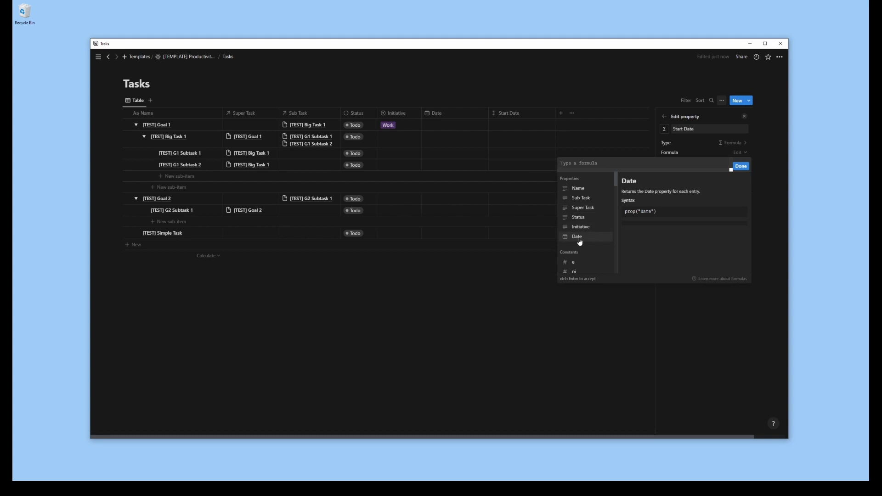
text(start()
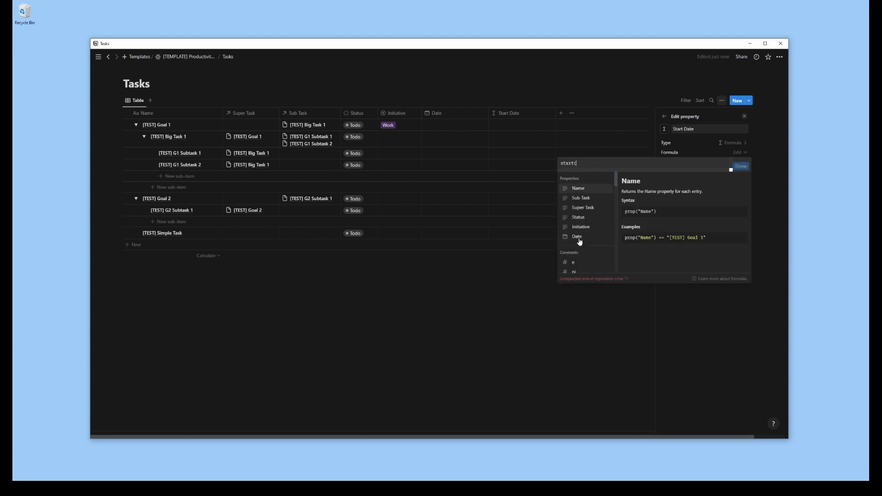
click(580, 239)
text())
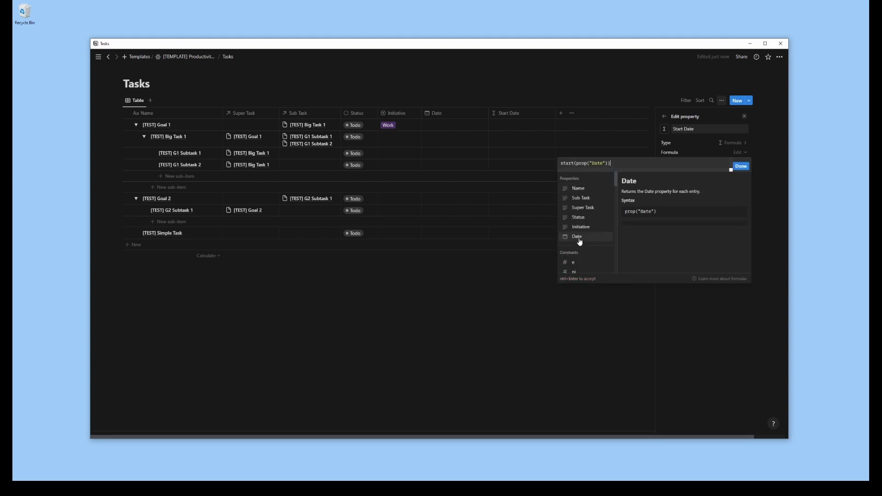
click(579, 239)
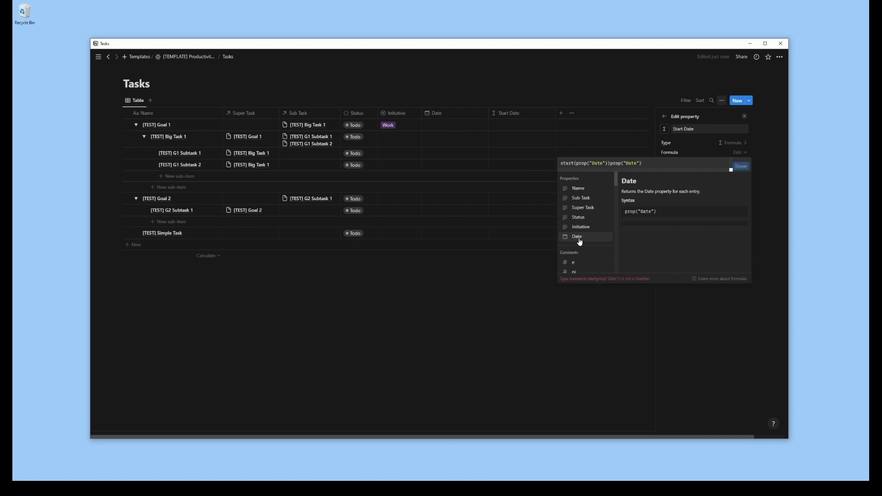
key(ctrl+z)
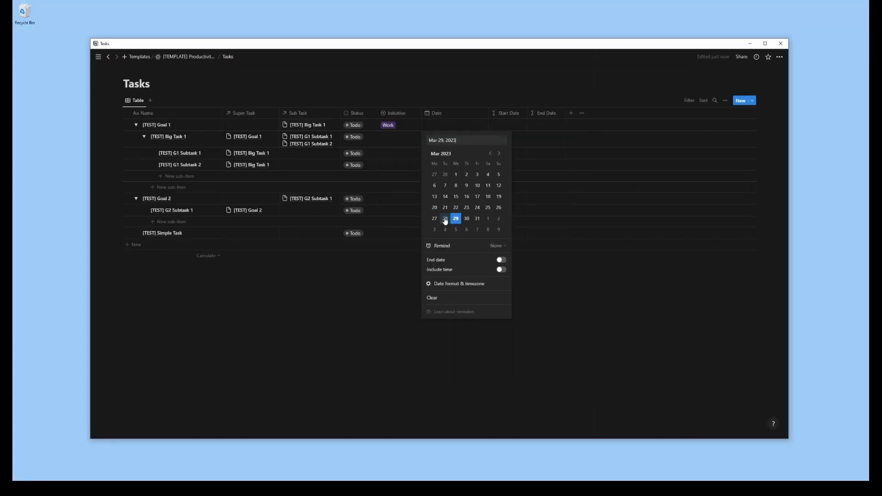
Set the Date of [TEST] Goal 1 to a range from March 28, 2023 to March 31, 2023
click(446, 220)
click(502, 259)
click(478, 219)
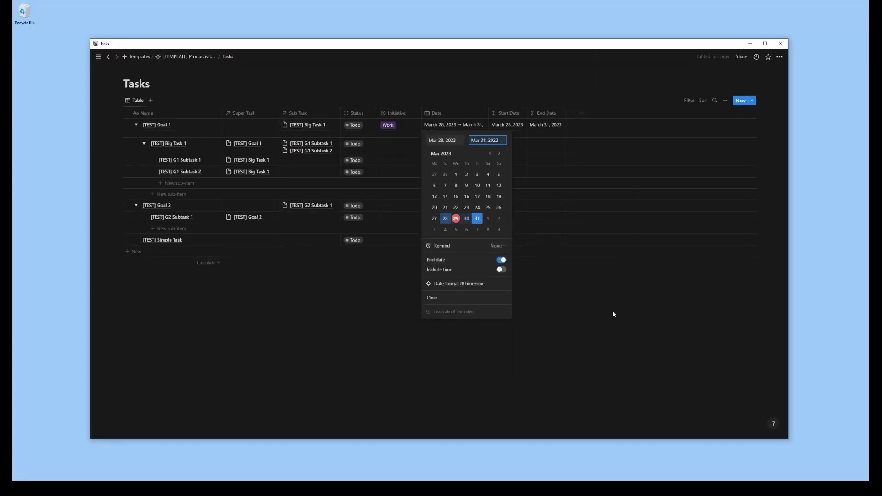
Widen the Date column until its date range fits on one line, and narrow the Initiative column
key(Escape)
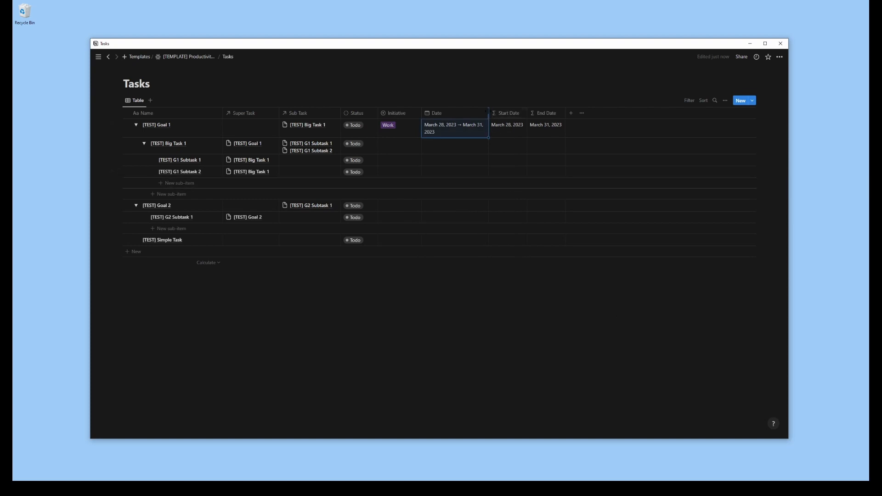
drag(489, 113, 499, 113)
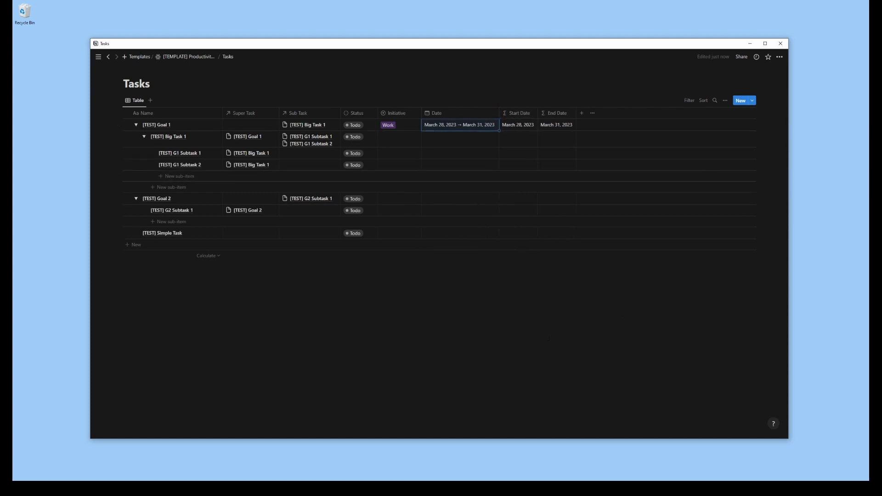
key(Escape)
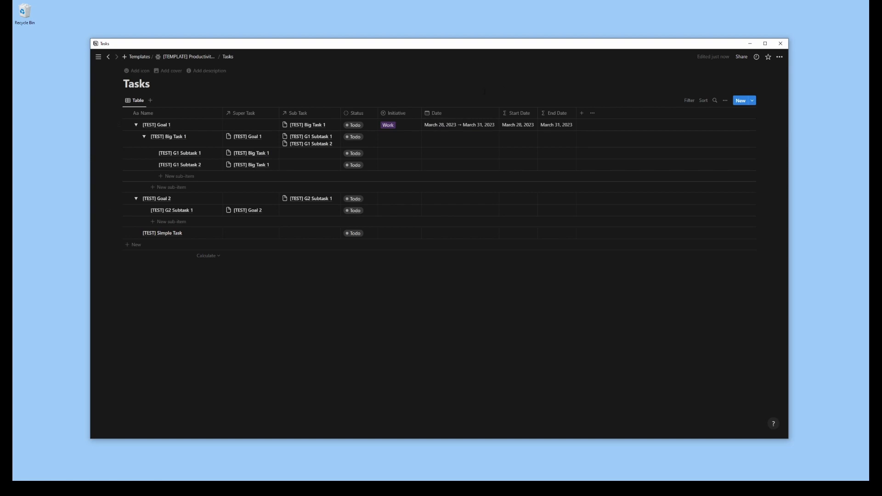
drag(422, 114, 411, 113)
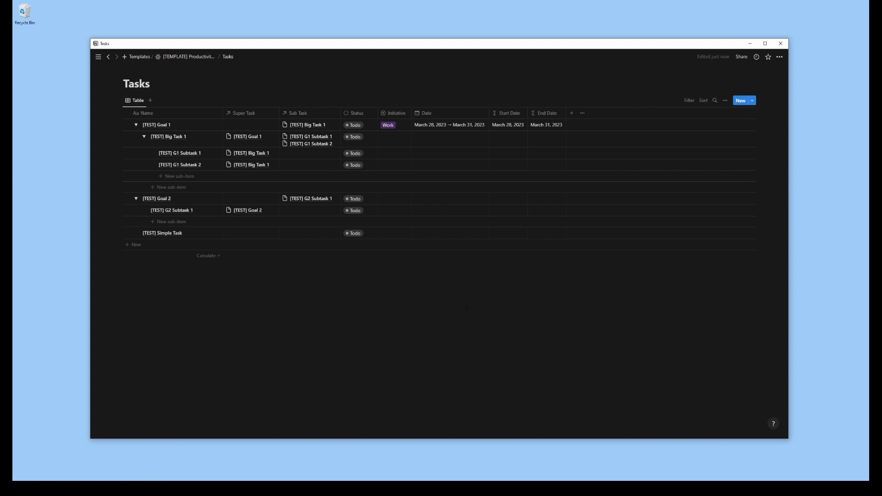
Add a checkbox property named "IsWork" to the Tasks table
click(571, 113)
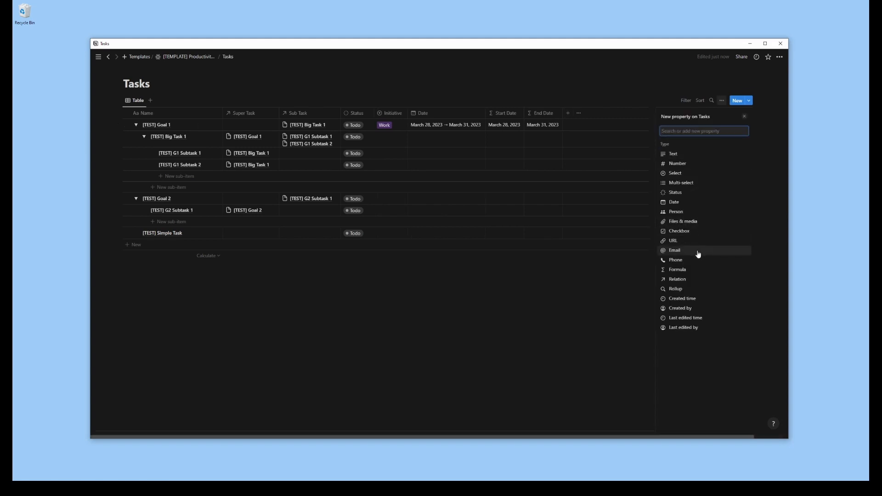
click(684, 230)
text(IsWork)
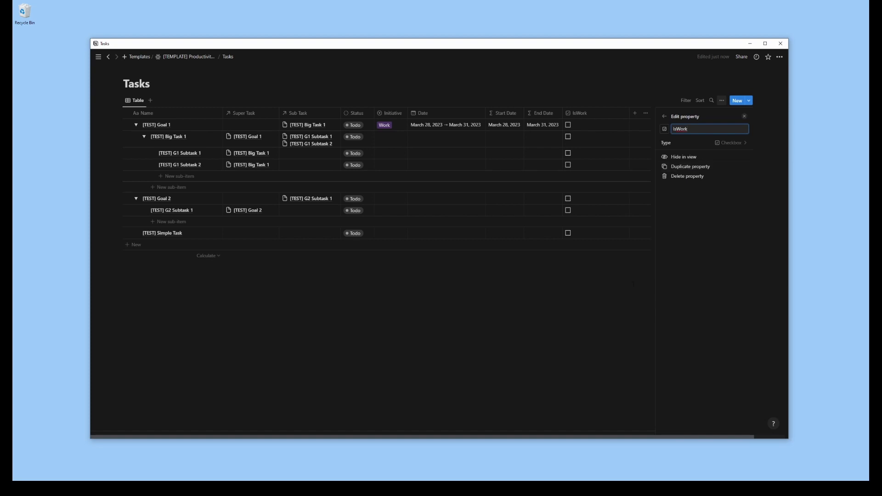
key(Escape)
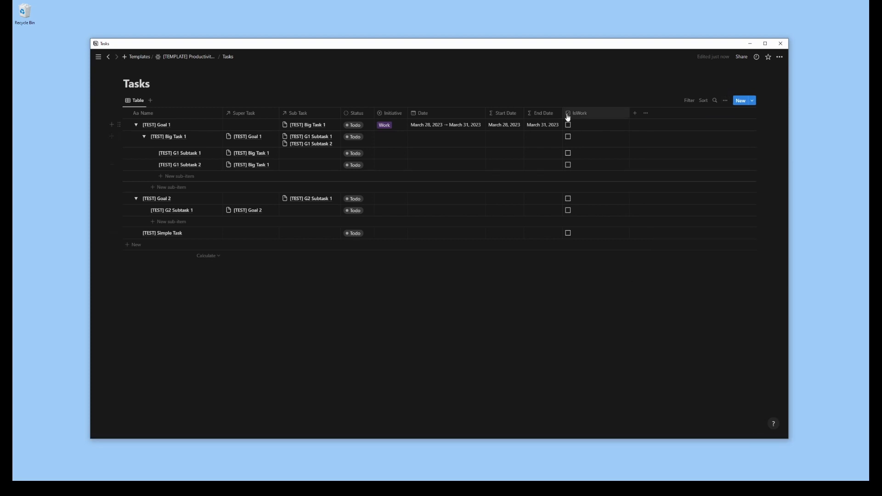
Change the IsWork property's icon to the banknote icon found by searching for "money"
click(570, 114)
click(572, 128)
text(money)
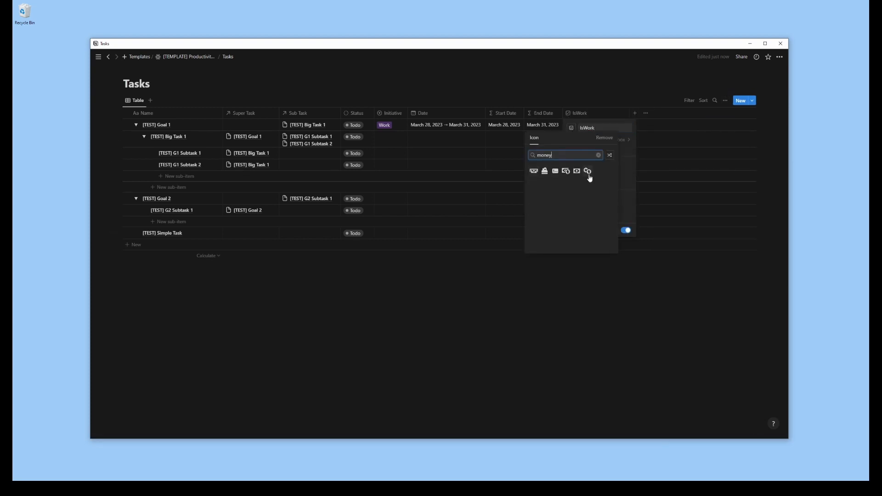
click(577, 171)
click(622, 309)
Add another checkbox property named "IsContent" to the Tasks table
click(600, 112)
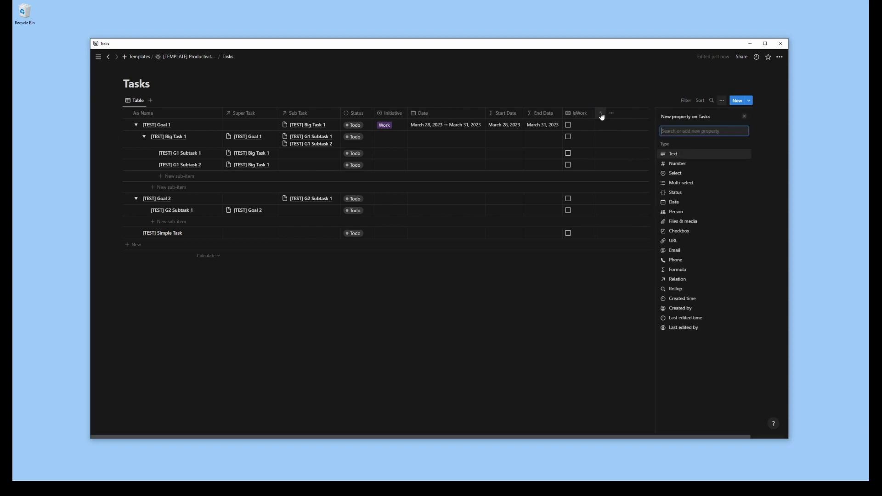
text(chec)
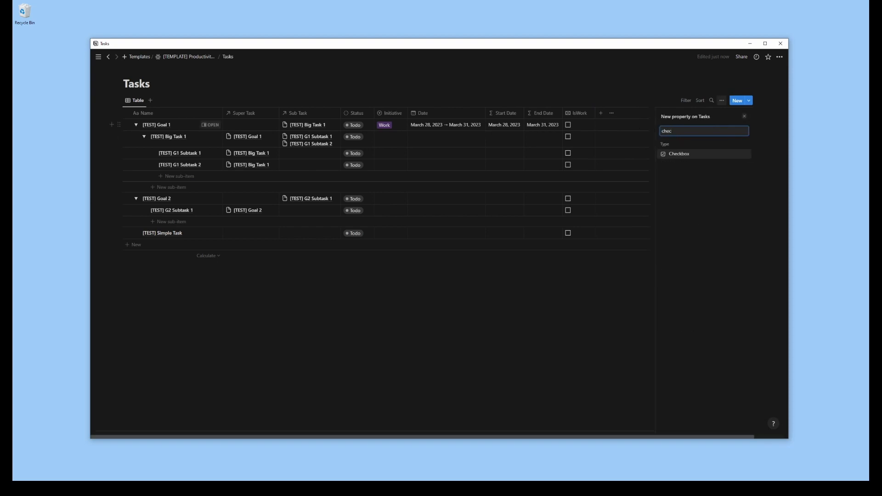
click(684, 155)
text(IsContent)
key(Return)
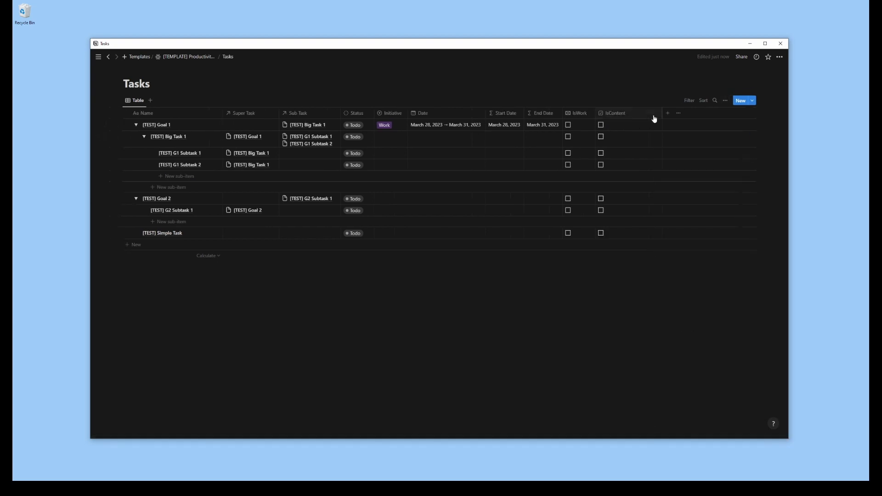
Narrow the IsContent column, shrink IsWork to its icon, and give IsContent a pencil-and-lines writing icon
drag(663, 114, 632, 113)
drag(596, 114, 574, 115)
click(580, 117)
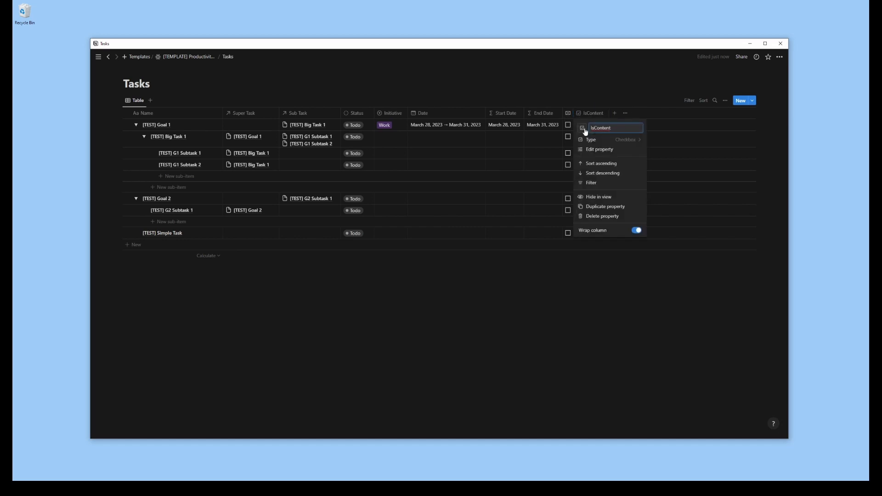
click(582, 128)
click(545, 191)
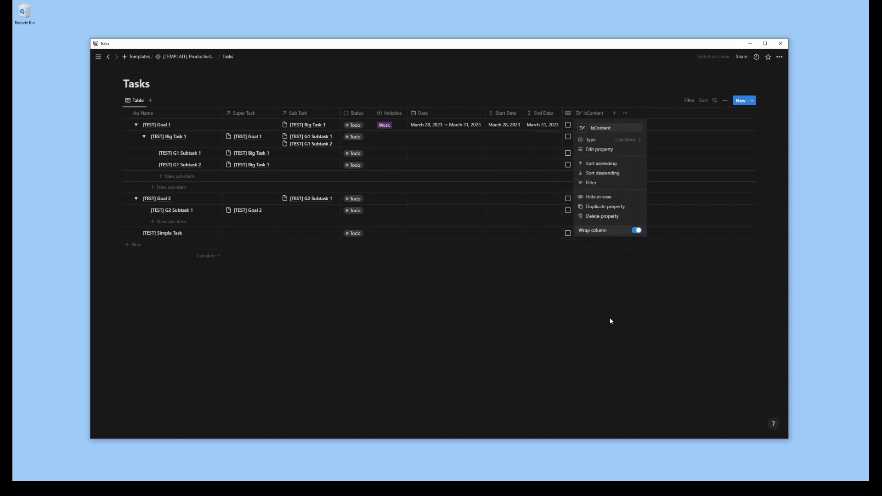
click(610, 318)
Add a rollup property using the Super Task relation and the IsContent property, calculated as Show original
click(590, 114)
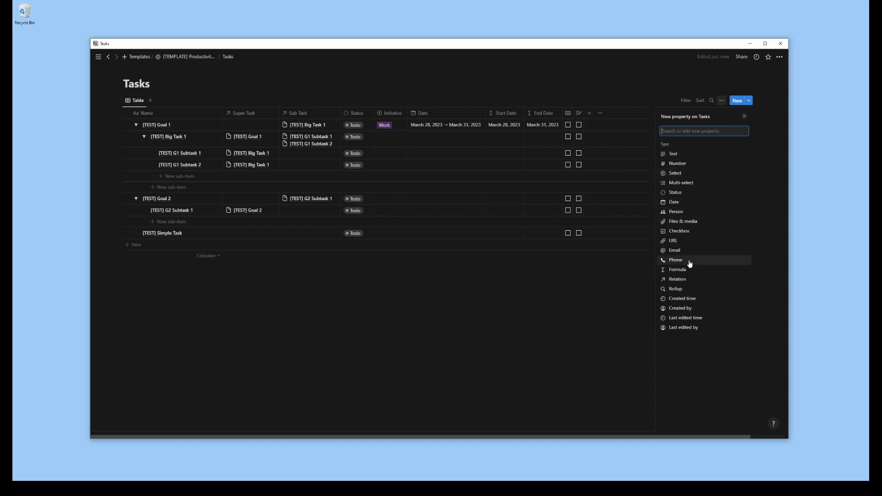
click(677, 289)
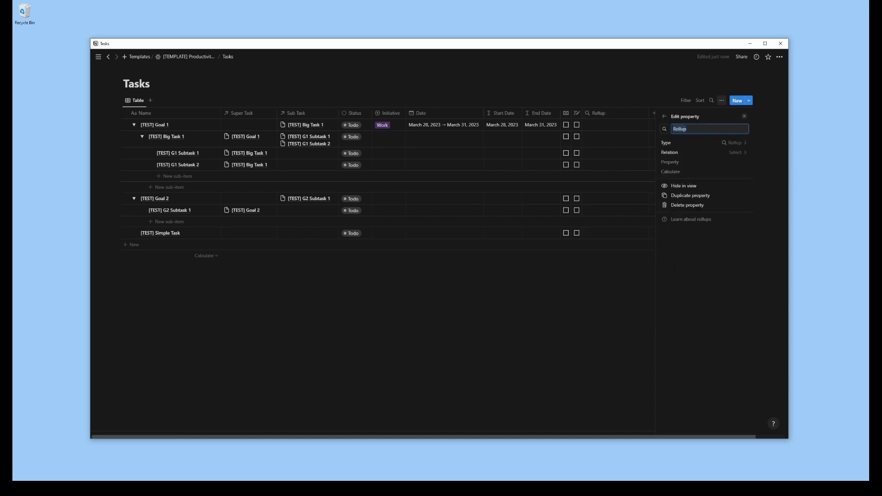
click(734, 153)
click(678, 191)
click(733, 162)
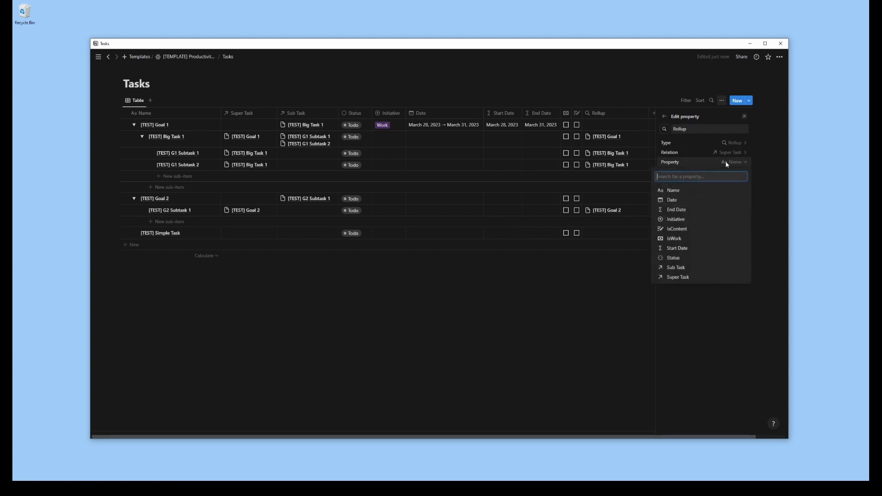
click(684, 230)
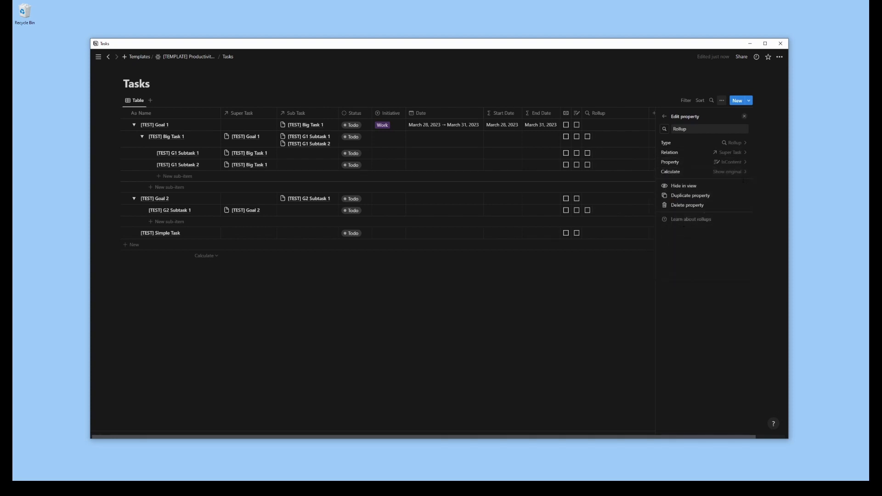
click(728, 172)
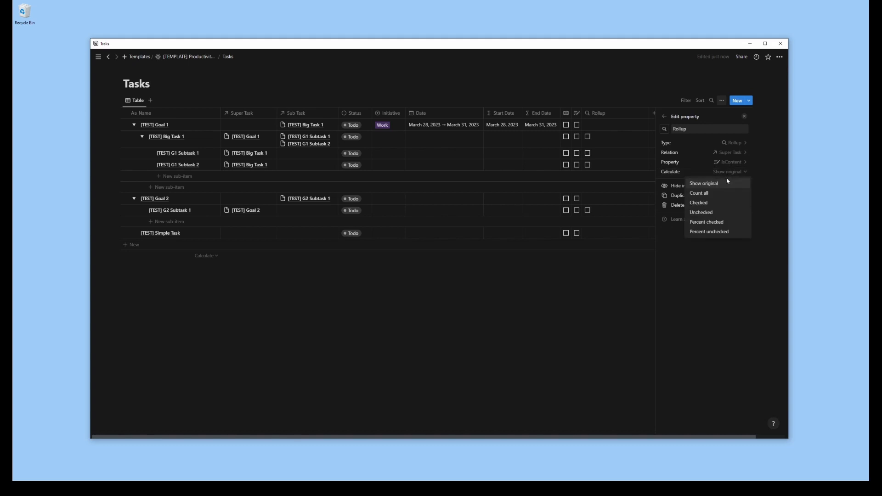
click(710, 184)
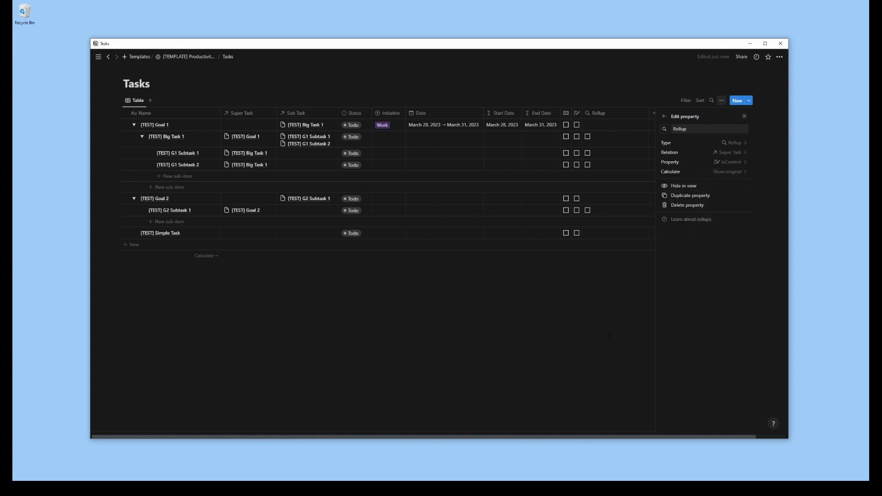
Rename the new rollup property "IsContentTask"
double_click(697, 132)
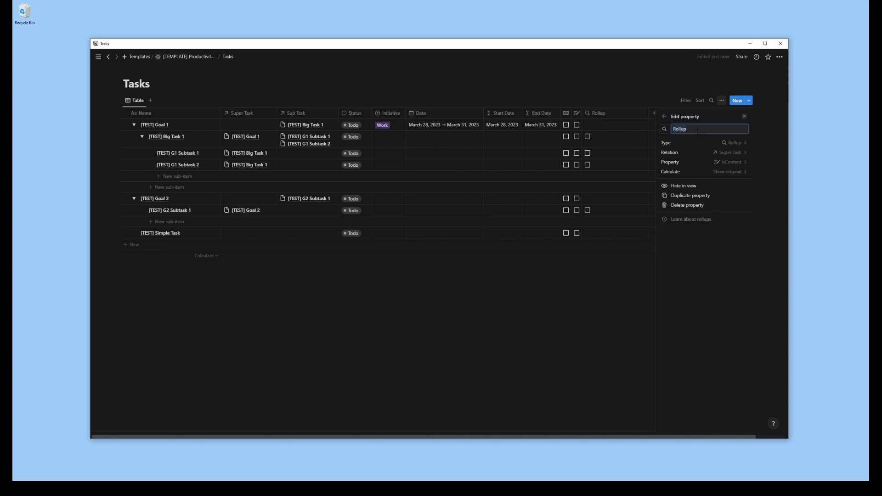
text(IsContentTask)
key(Return)
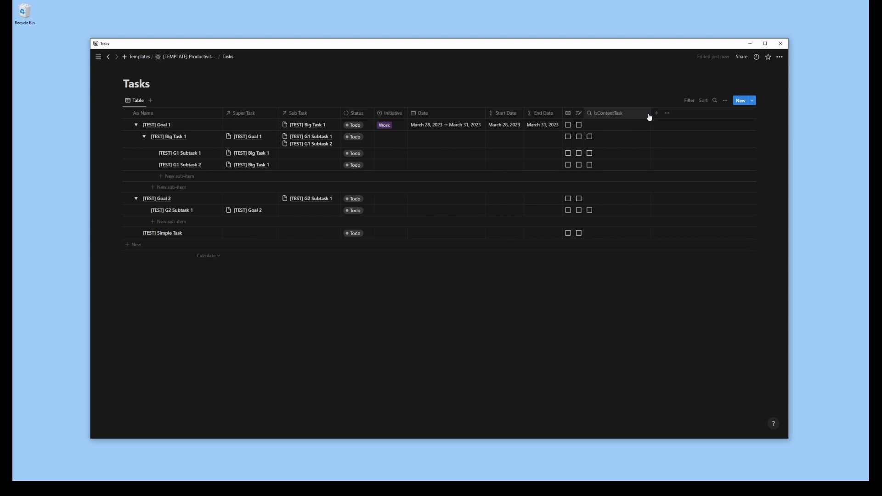
Add a second rollup property to the Tasks table and name it "IsWorkTask"
click(623, 113)
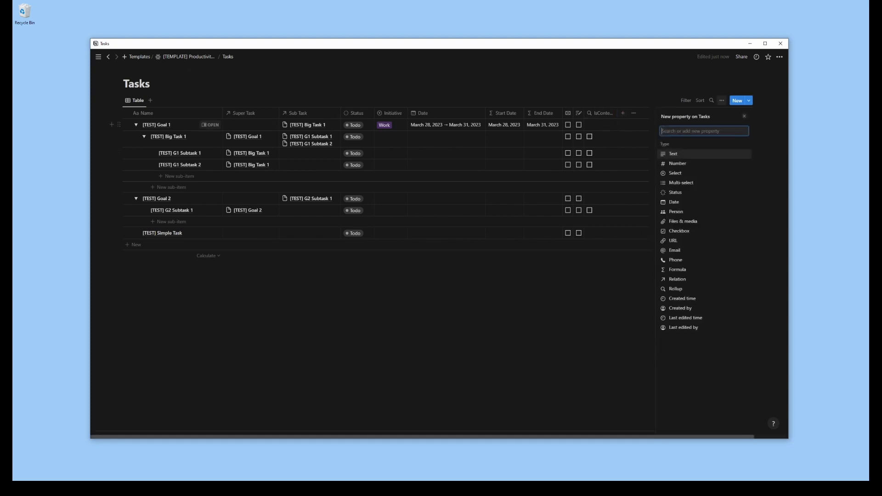
click(679, 289)
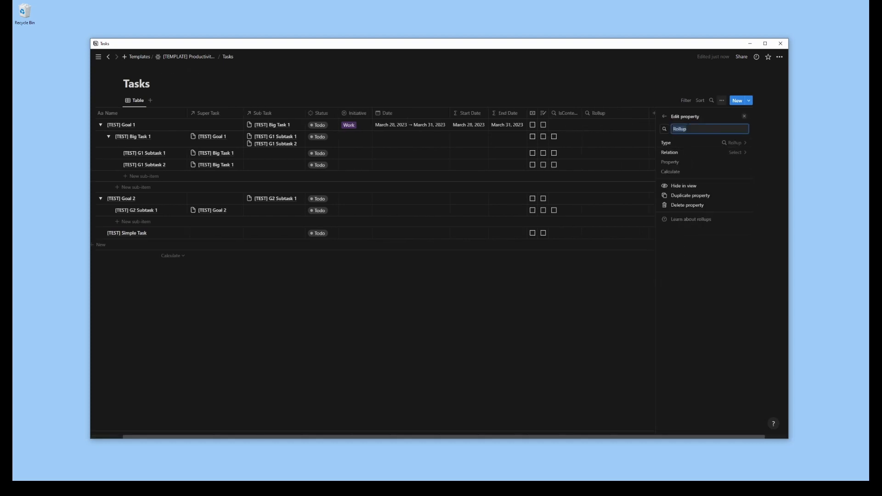
text(IsWorkTask)
key(BackSpace)
key(BackSpace)
text(ask)
Set the IsWorkTask rollup to use the Super Task relation and the IsWork property
click(734, 153)
click(687, 192)
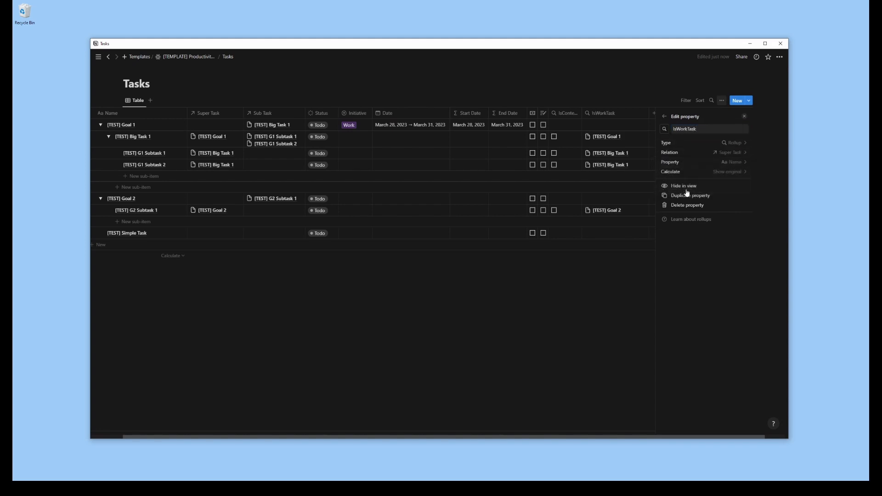
click(735, 162)
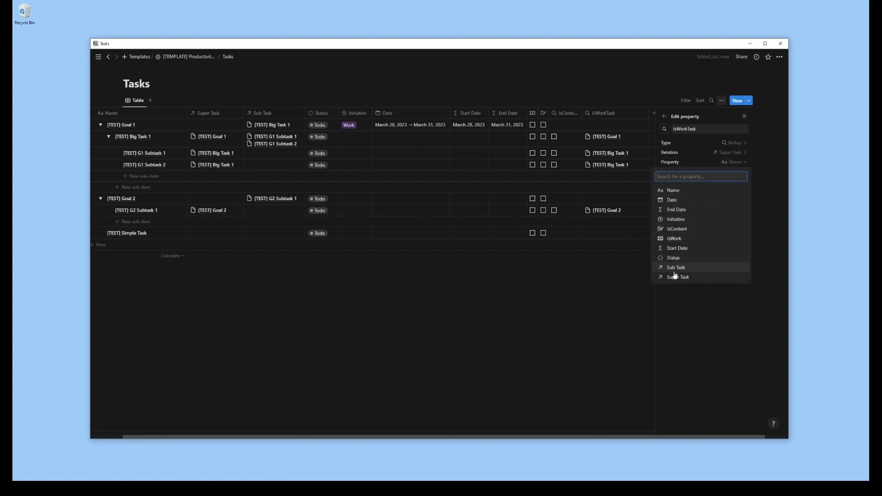
click(678, 239)
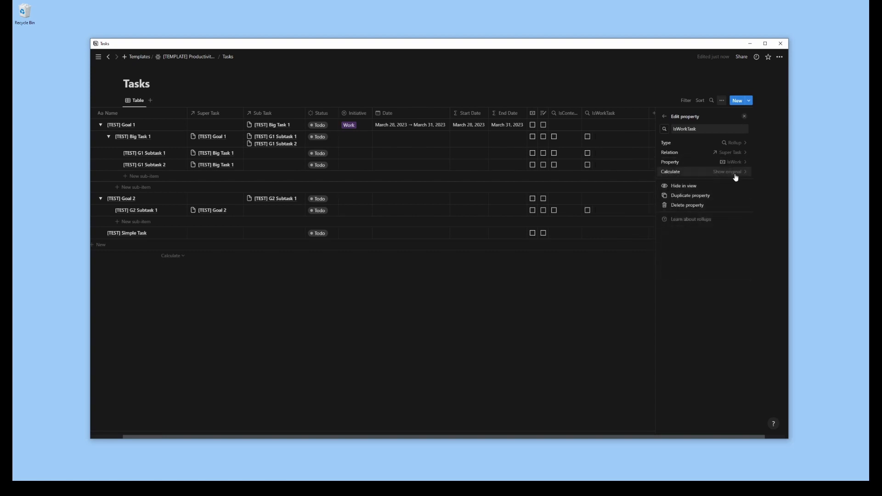
click(604, 343)
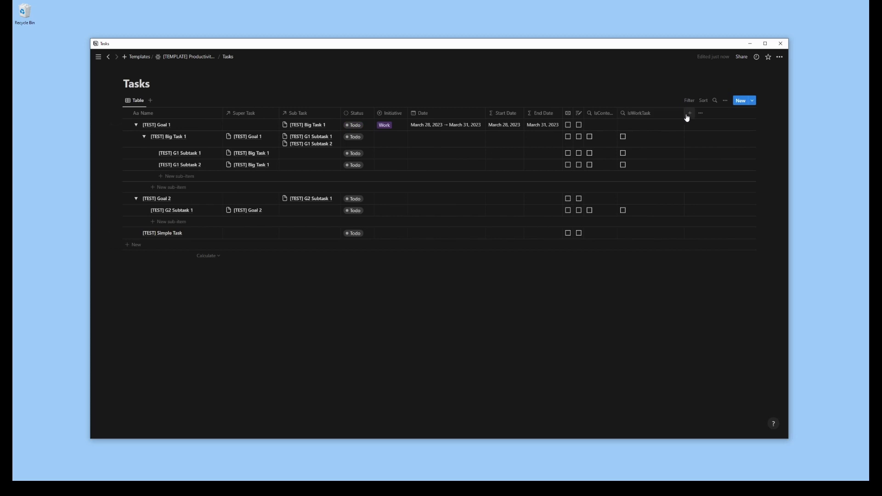
Narrow the IsWorkTask column and the Date column to make room in the table
drag(666, 115, 651, 115)
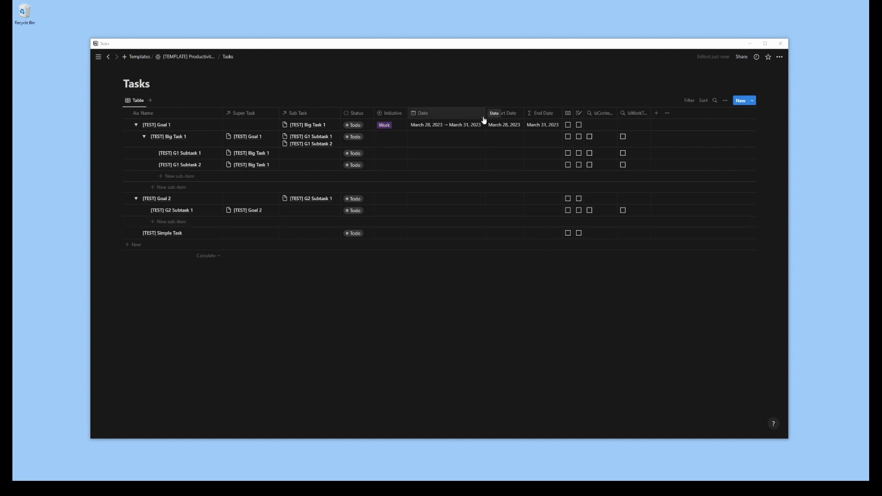
drag(485, 115, 453, 115)
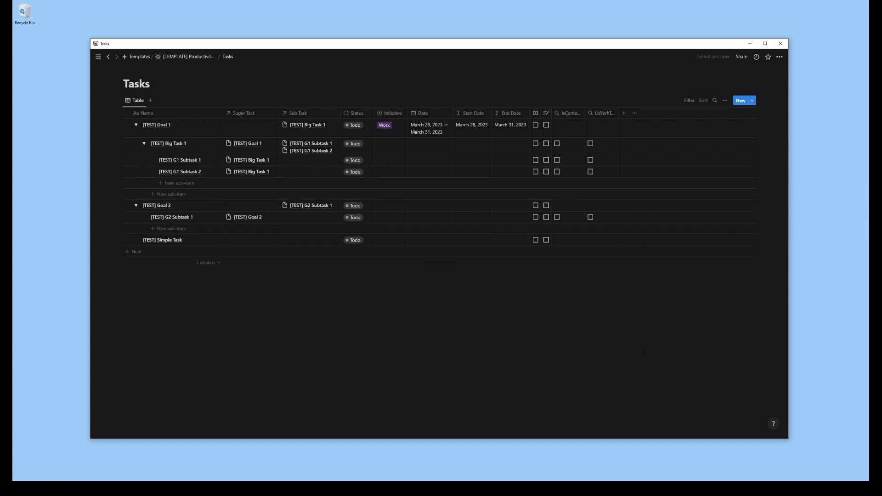
Add a number property named "Item Effort" to the Tasks table
click(624, 115)
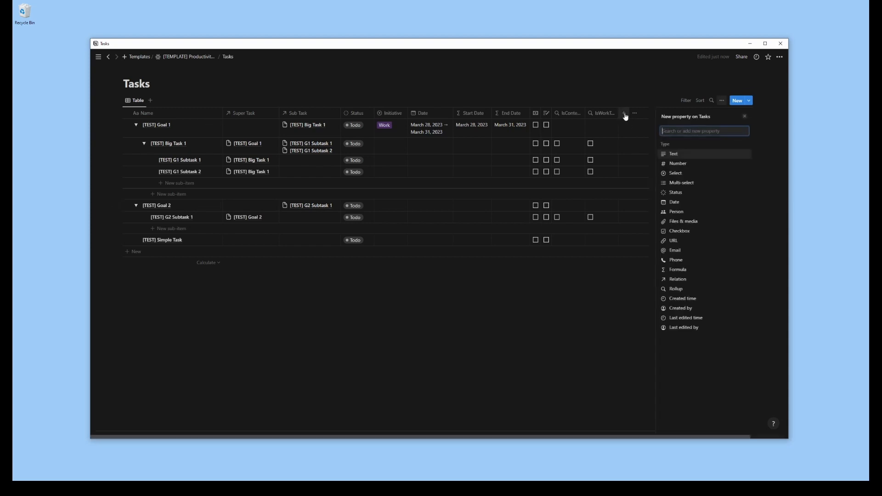
click(676, 164)
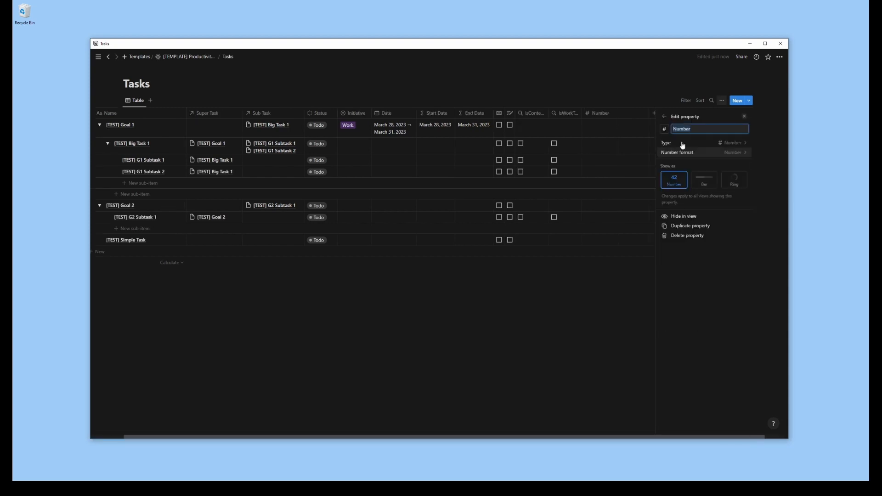
text(Item )
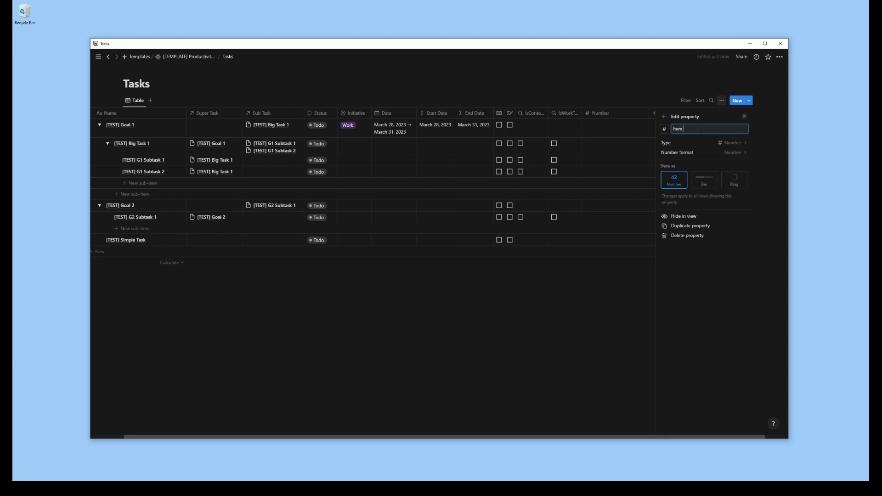
text(Effort)
click(645, 327)
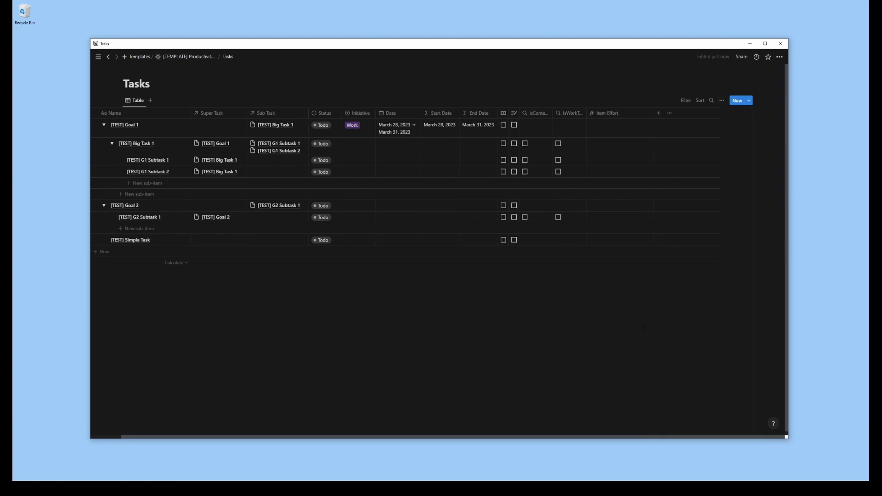
Duplicate the Item Effort property in the Tasks table and rename the copy "Item Total"
click(645, 117)
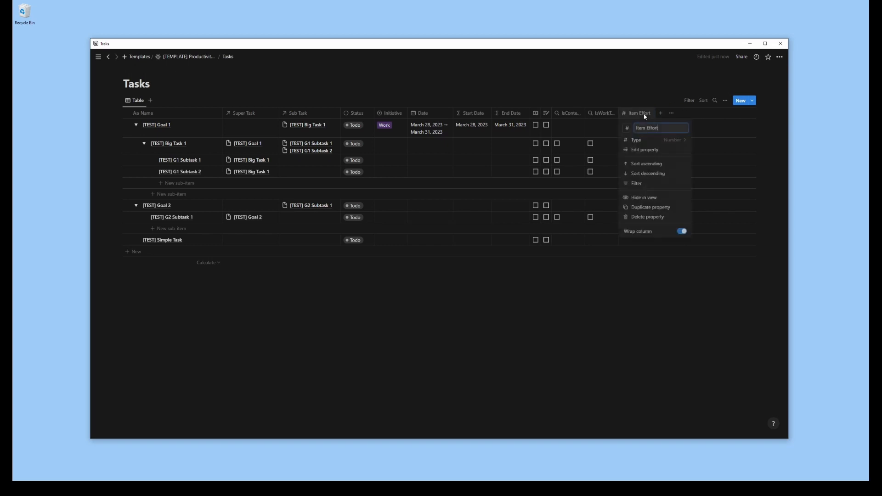
click(660, 207)
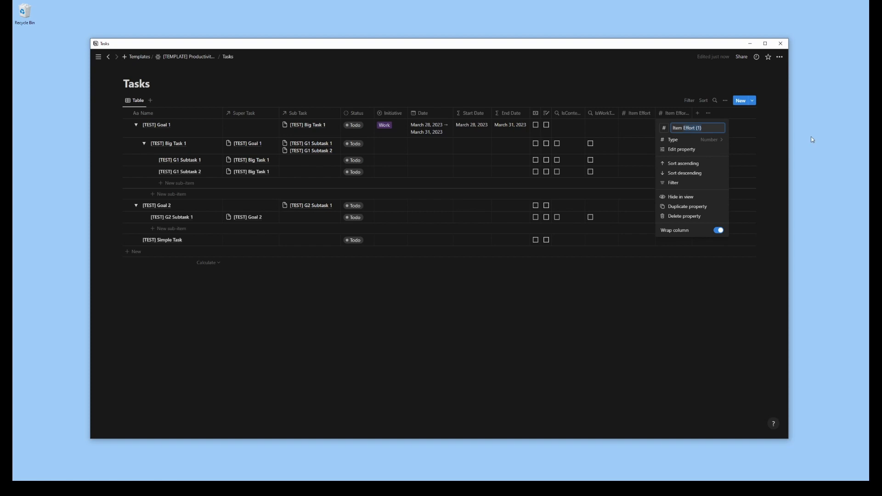
key(ctrl+BackSpace)
key(ctrl+BackSpace)
text(T)
text(emp)
click(628, 296)
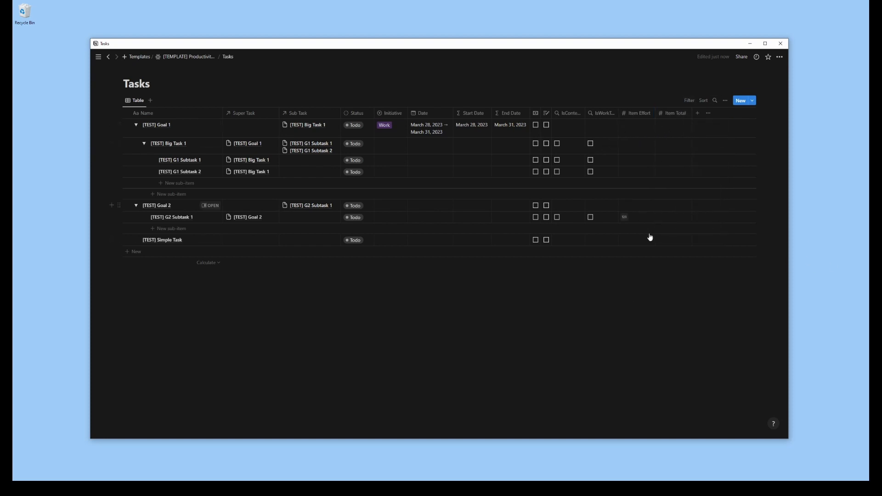
mouse_move(659, 267)
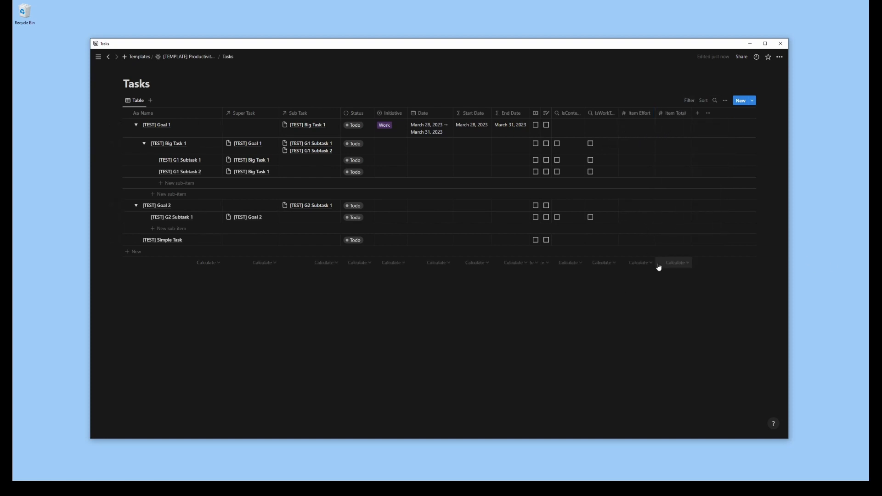
click(698, 114)
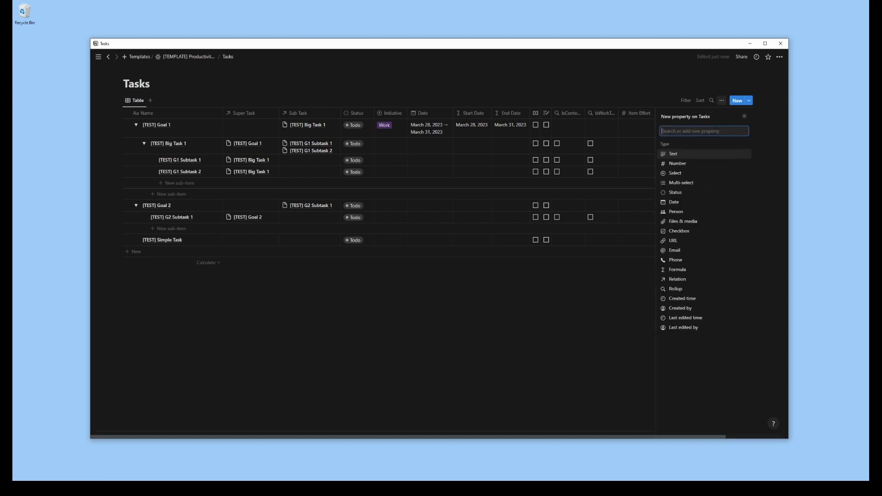
text(Sub E)
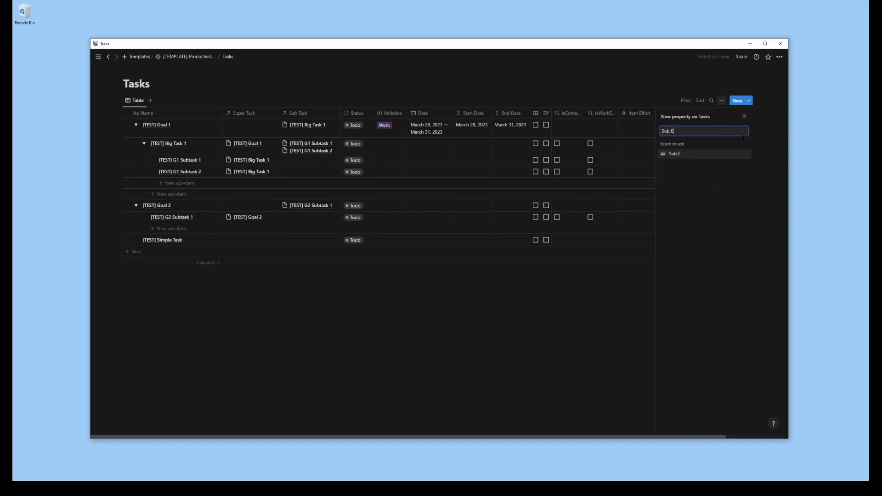
key(BackSpace)
key(BackSpace)
key(BackSpace)
text(num)
click(745, 117)
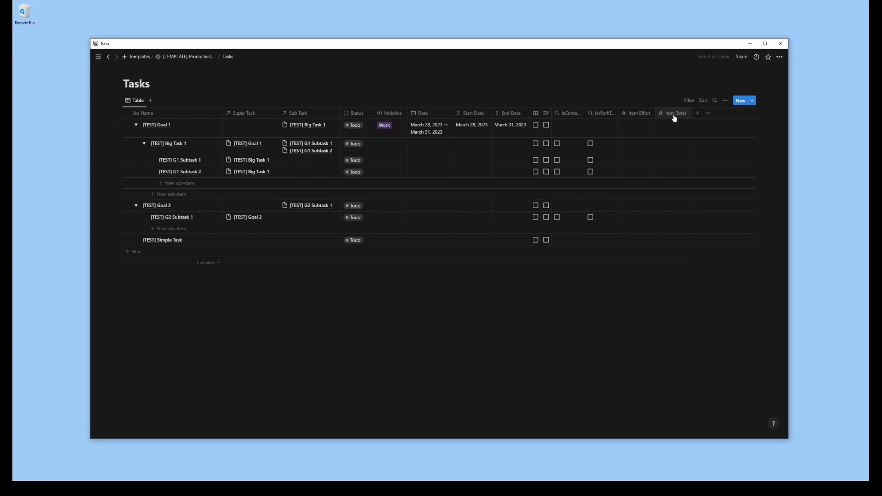
Add a rollup property named "Sub Effort" to the Tasks table
click(698, 113)
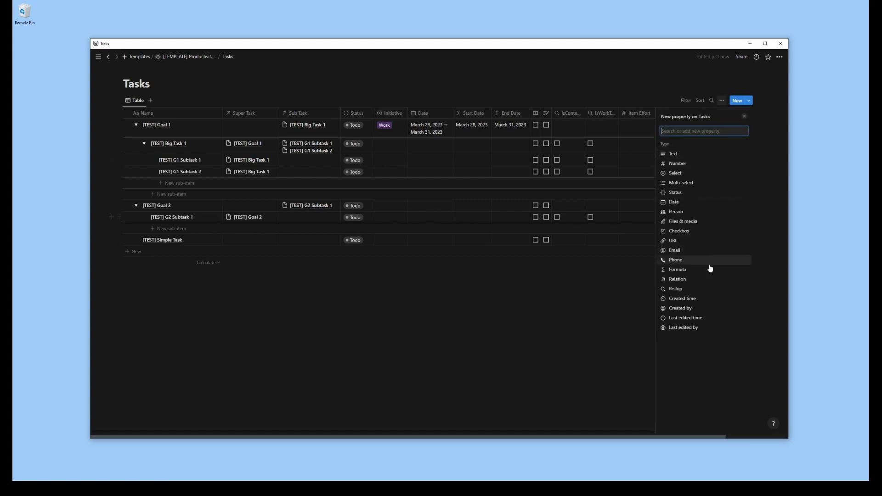
click(685, 289)
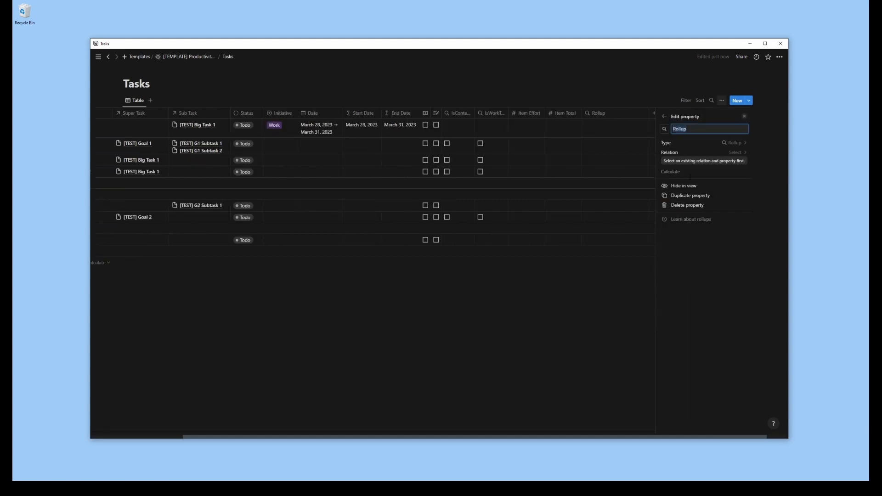
text(Sub Effort)
Set the Sub Effort rollup to calculate the Sum of Item Effort through the Sub Task relation, and narrow its column
click(736, 153)
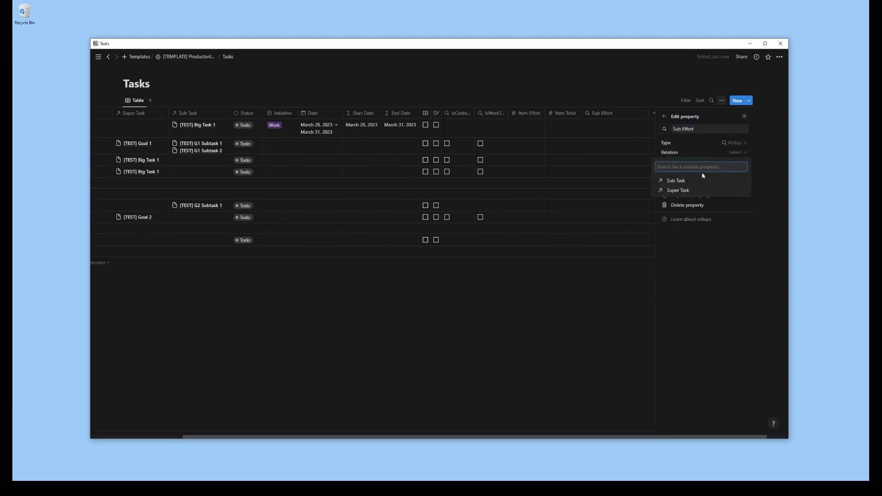
click(691, 182)
click(736, 162)
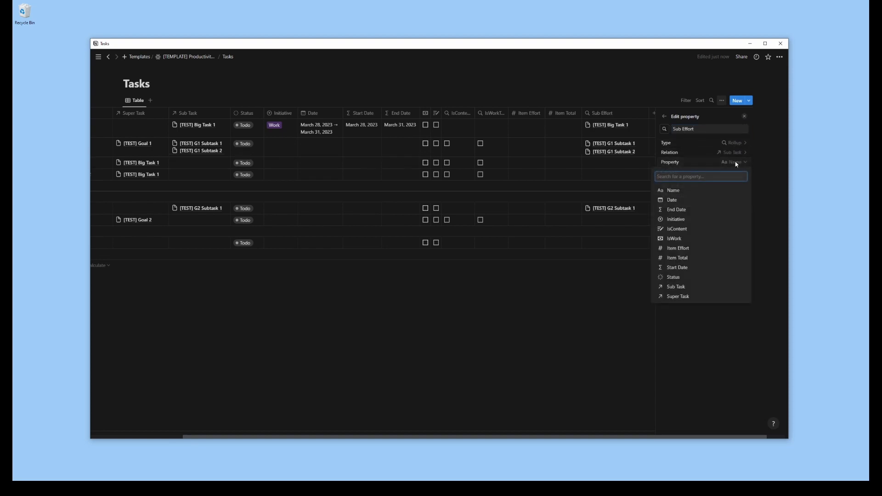
click(685, 249)
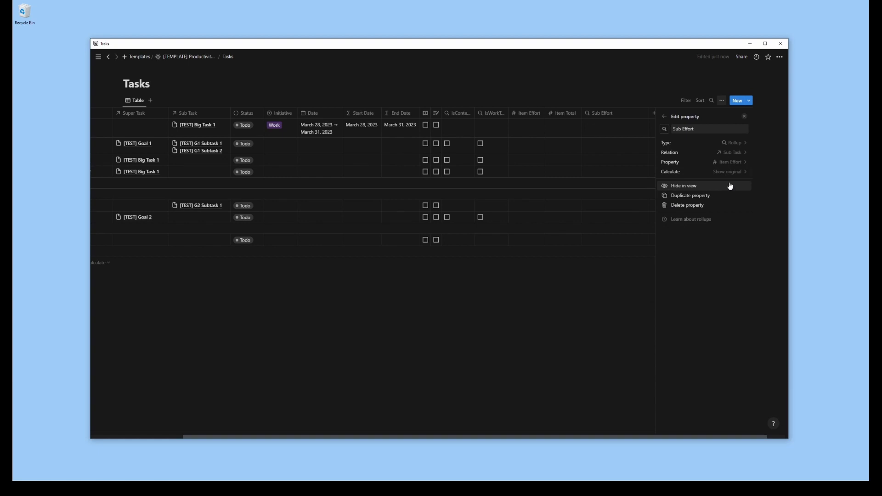
click(730, 172)
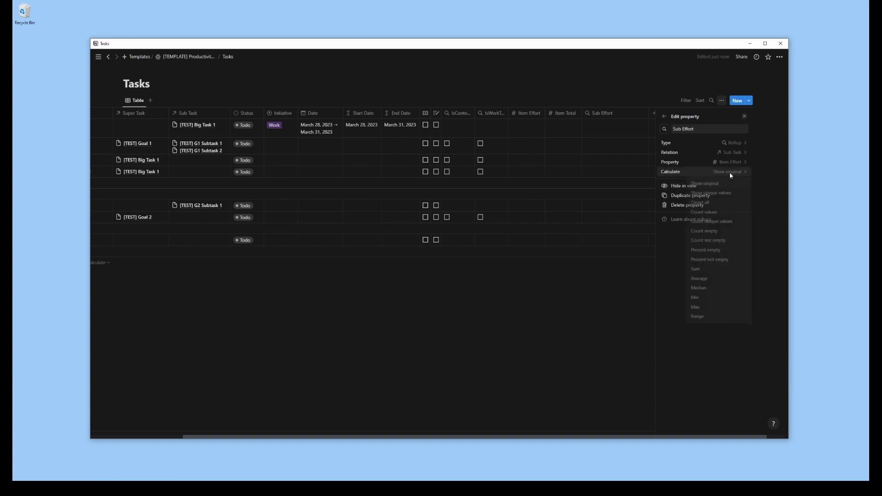
click(712, 272)
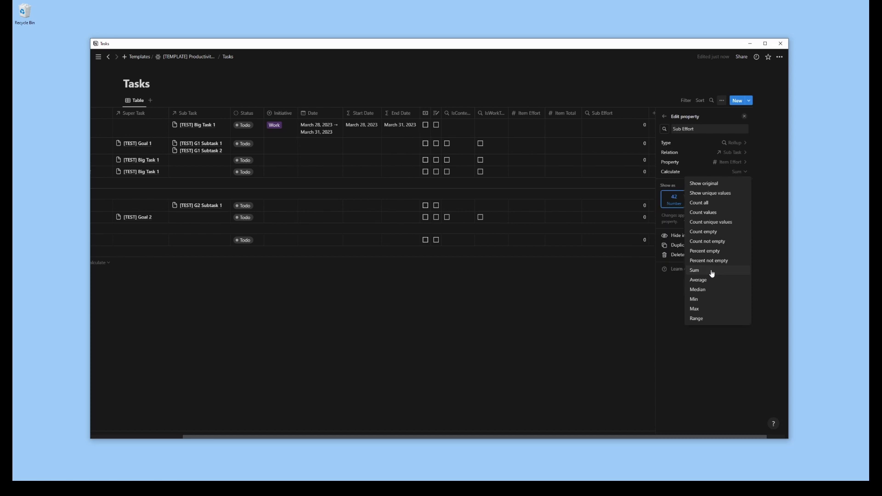
click(637, 383)
drag(736, 117, 709, 120)
Add a rollup property named "Sub Total" that calculates the Sum of Item Total through the Sub Task relation
click(737, 114)
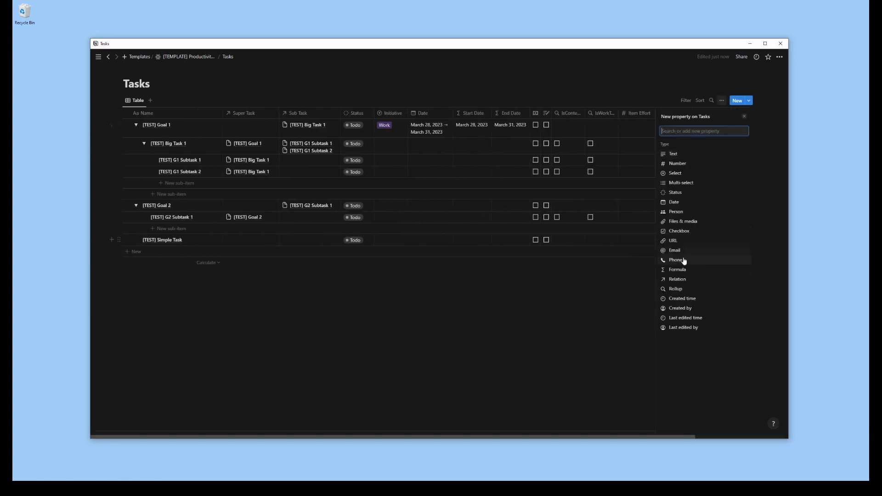
click(675, 289)
text(Sub Total)
click(693, 155)
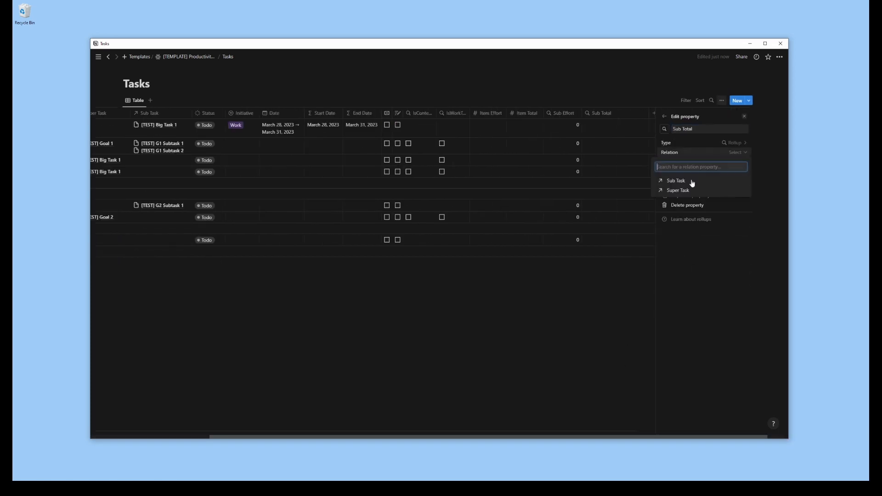
click(692, 183)
click(709, 237)
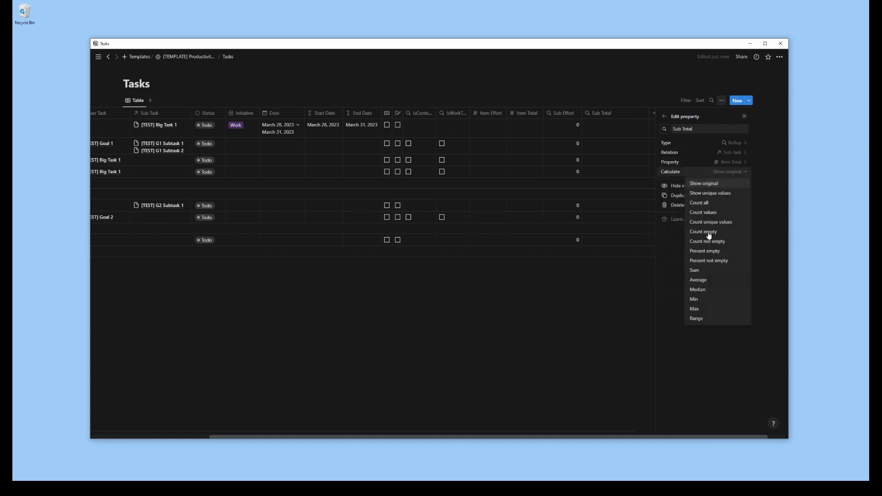
click(707, 270)
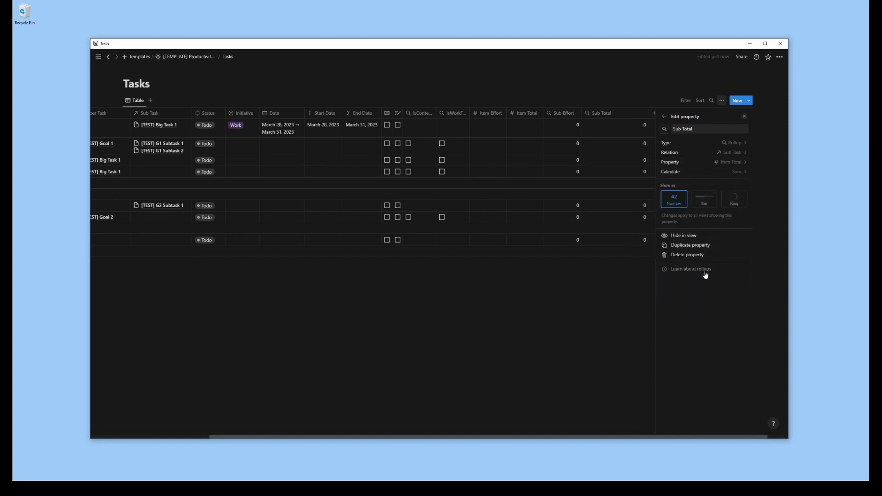
click(745, 118)
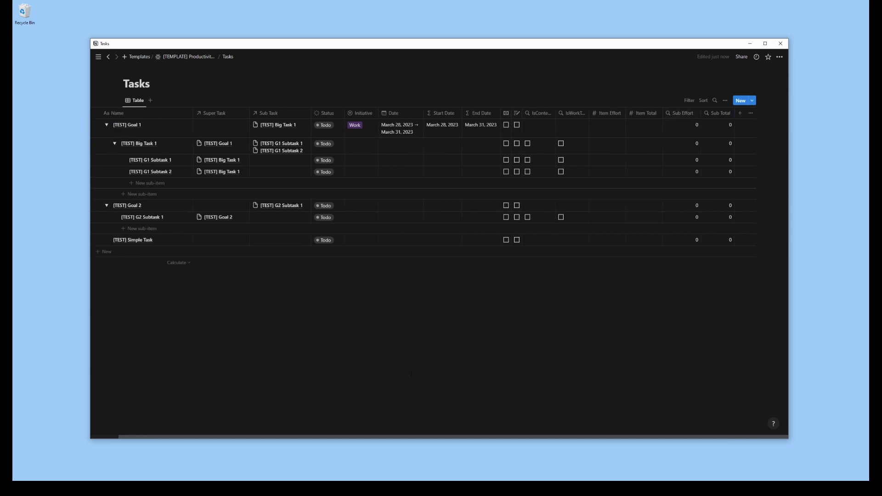
Add a formula property named "Item %" to the Tasks table
click(740, 113)
click(692, 260)
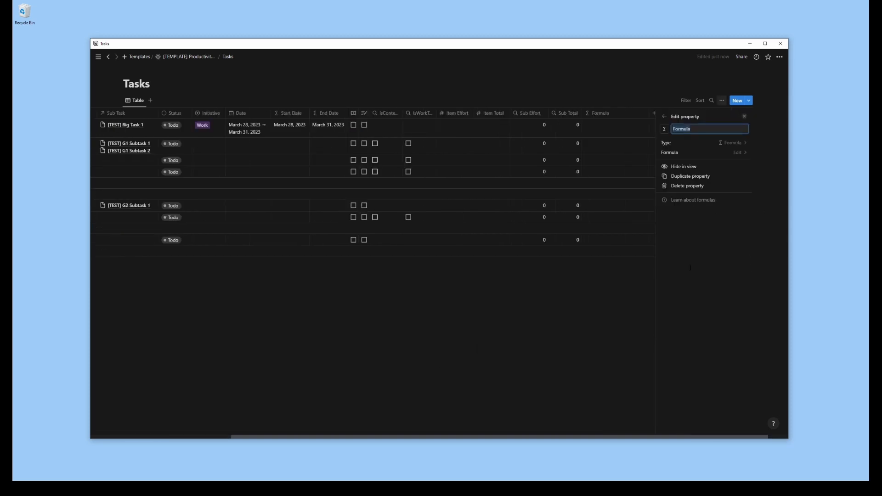
text(Item %)
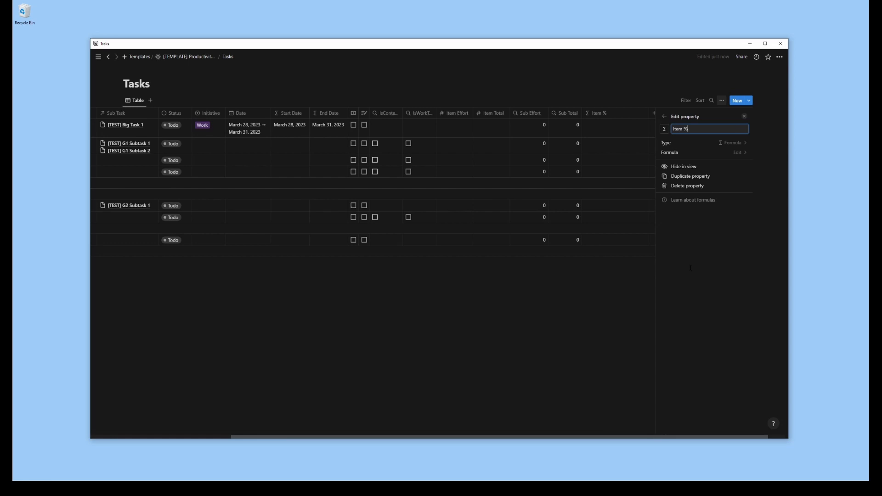
Set the Item % formula to round(prop("Item Effort") / prop("Item Total") * 100)
click(737, 153)
text(round()
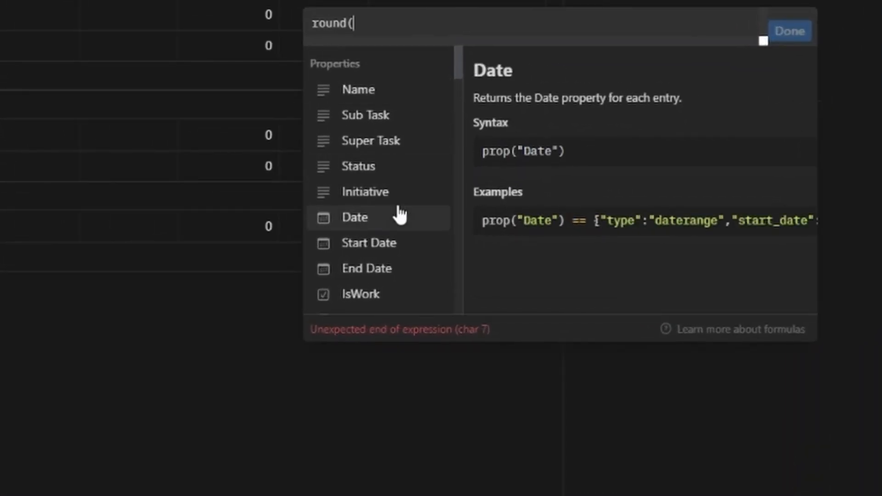
scroll(395, 211, down, 3)
click(399, 219)
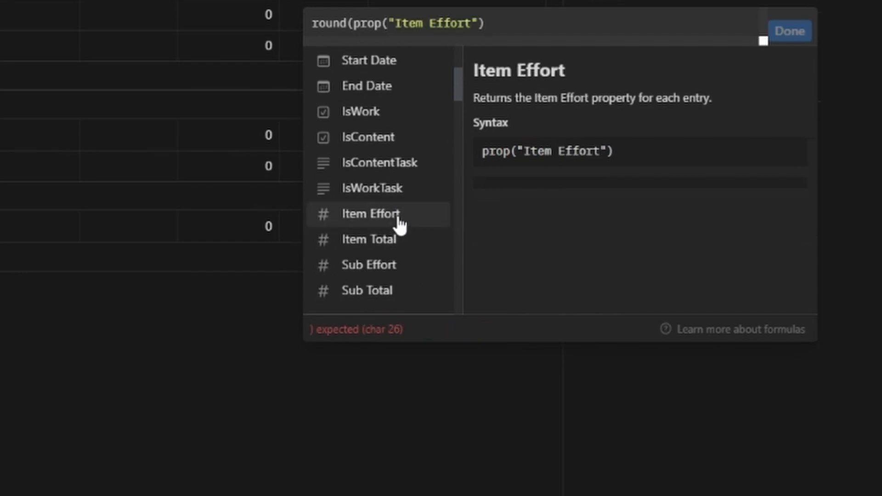
text(/)
click(378, 244)
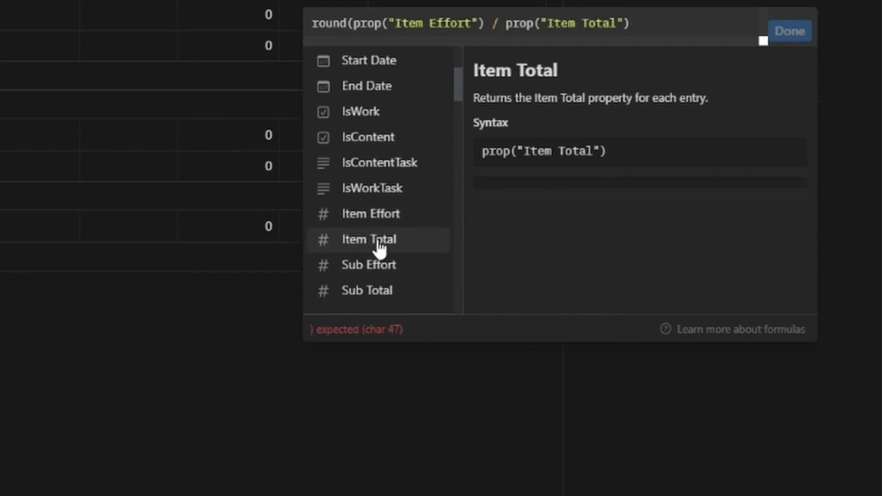
text(* 100))
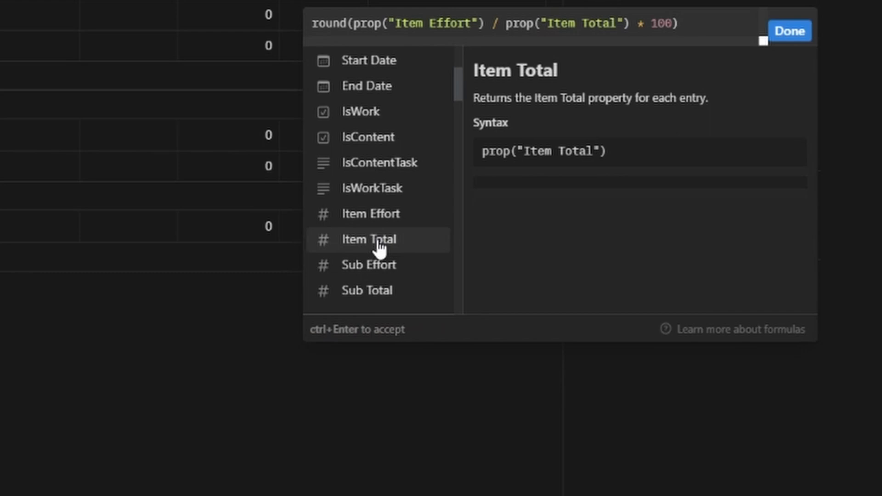
click(380, 248)
key(ctrl+z)
click(741, 167)
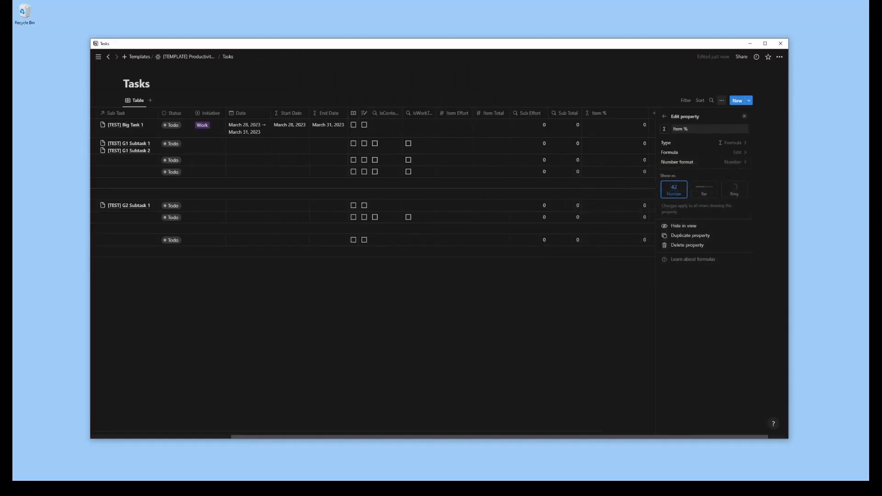
Show Item % as a blue progress bar and narrow its column
click(709, 193)
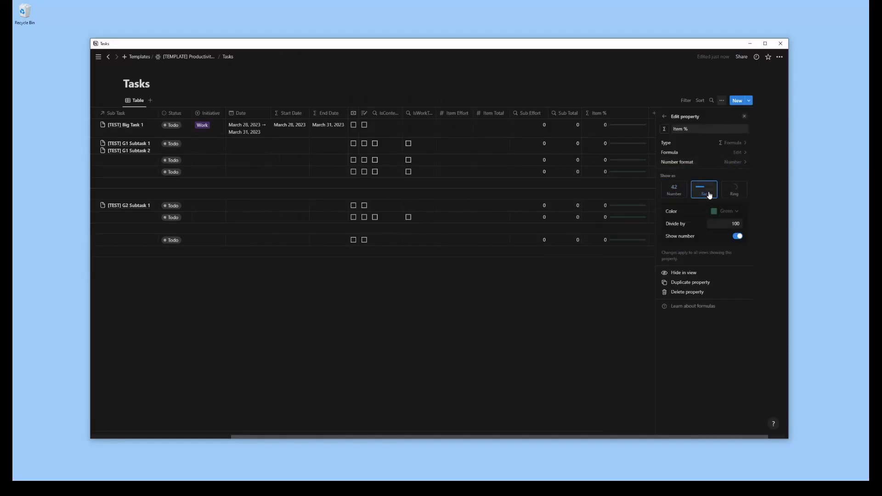
click(725, 211)
click(725, 284)
click(528, 336)
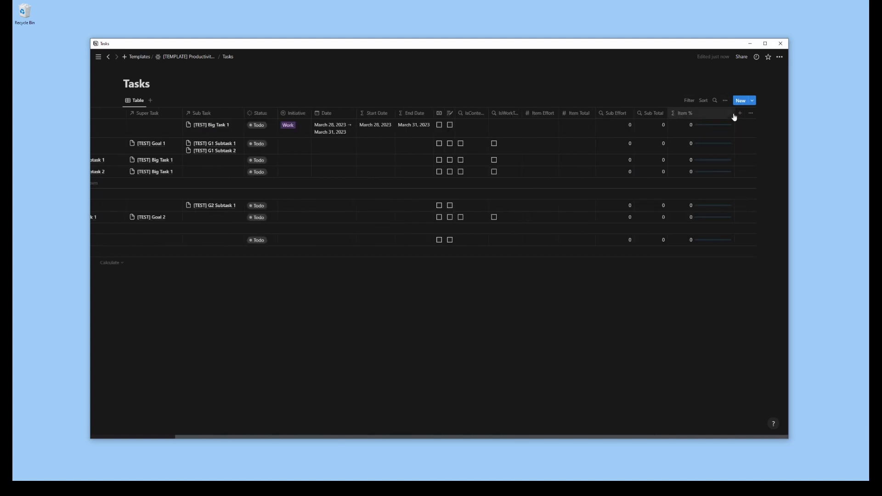
drag(734, 113, 709, 115)
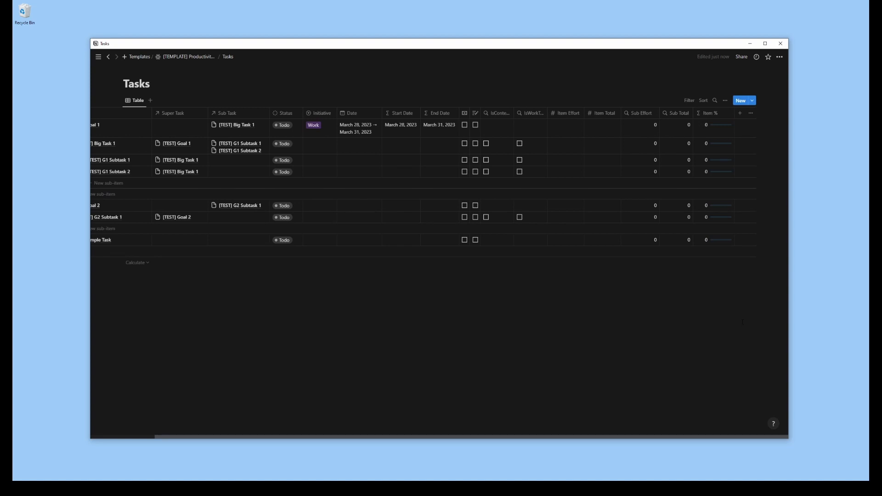
Add a formula property named "Sub + Item Effort" to the Tasks table
click(740, 114)
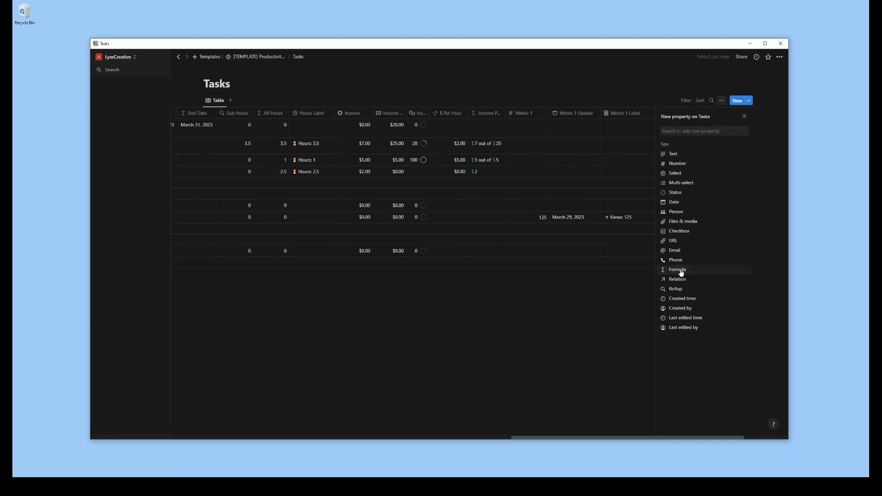
click(681, 273)
text(Sub + Item)
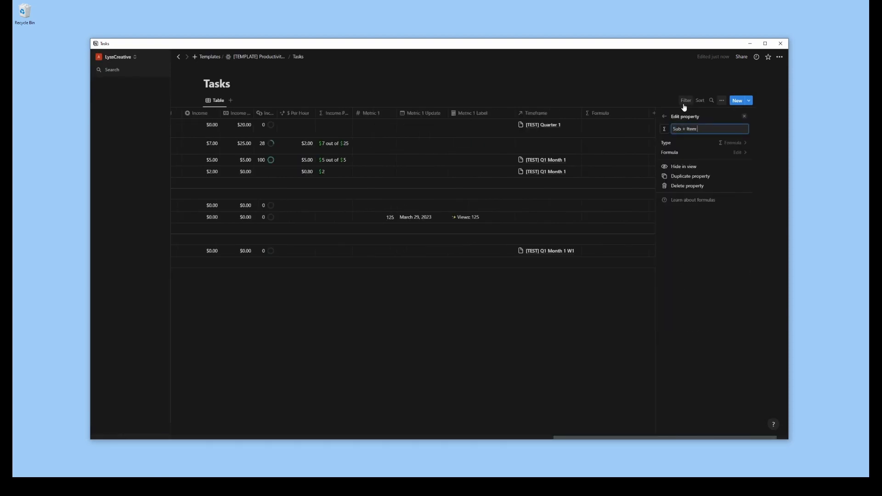
text( Effort)
Set the Sub + Item Effort formula to prop("Sub Effort") + prop("Item Effort")
click(701, 152)
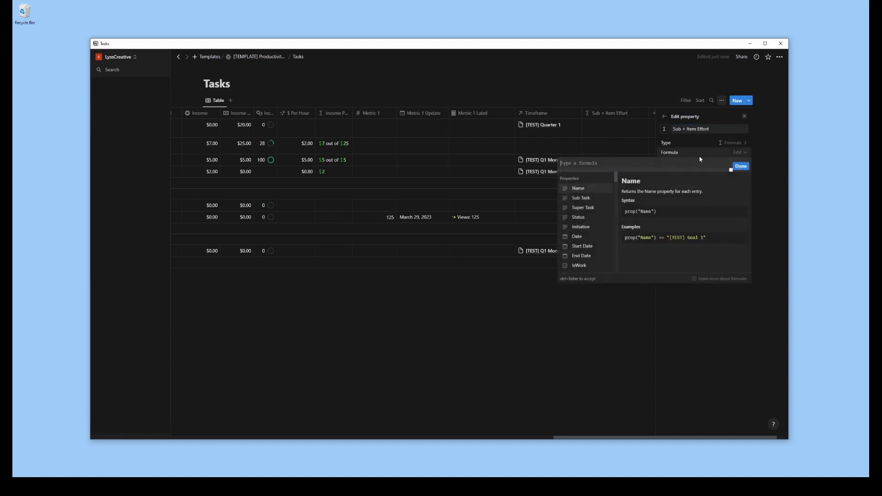
scroll(584, 225, down, 5)
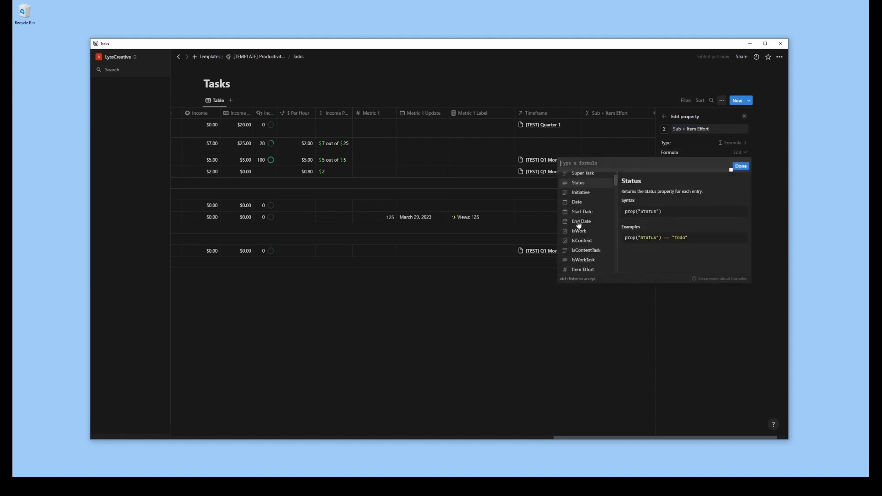
click(585, 220)
text(+)
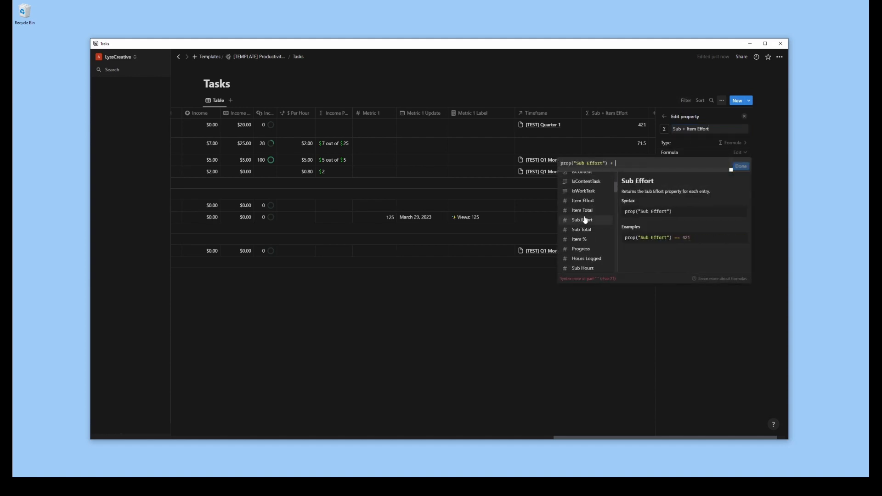
click(584, 203)
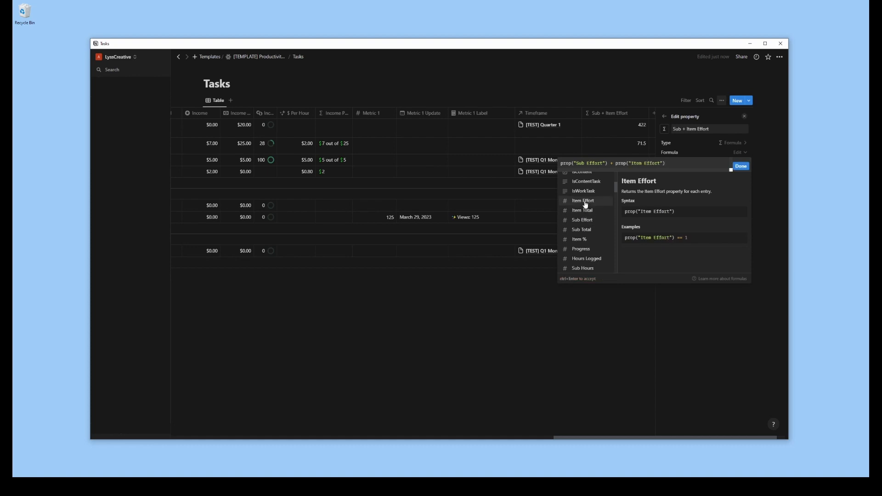
click(742, 167)
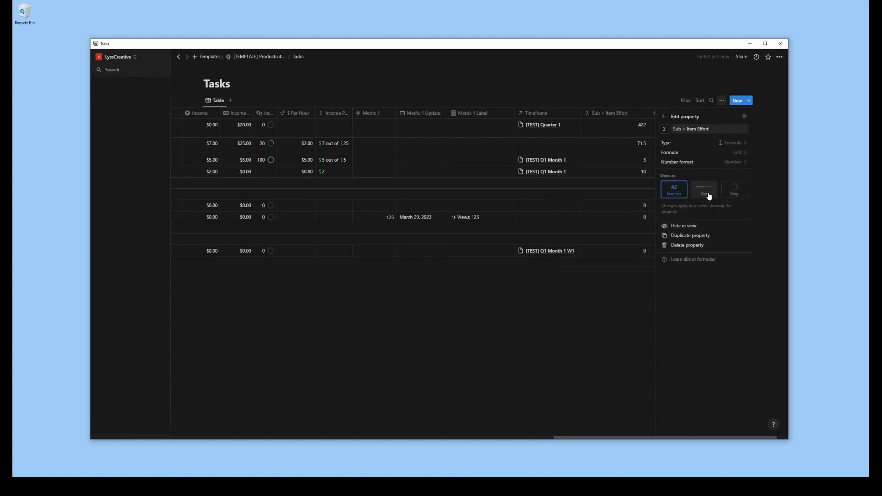
Duplicate the Sub + Item Effort property and name the copy "Sub + Item Total"
click(745, 117)
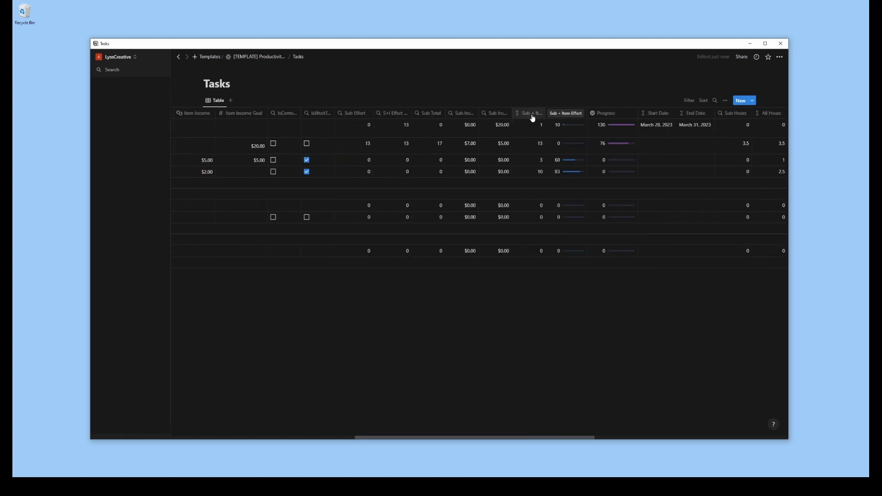
click(533, 119)
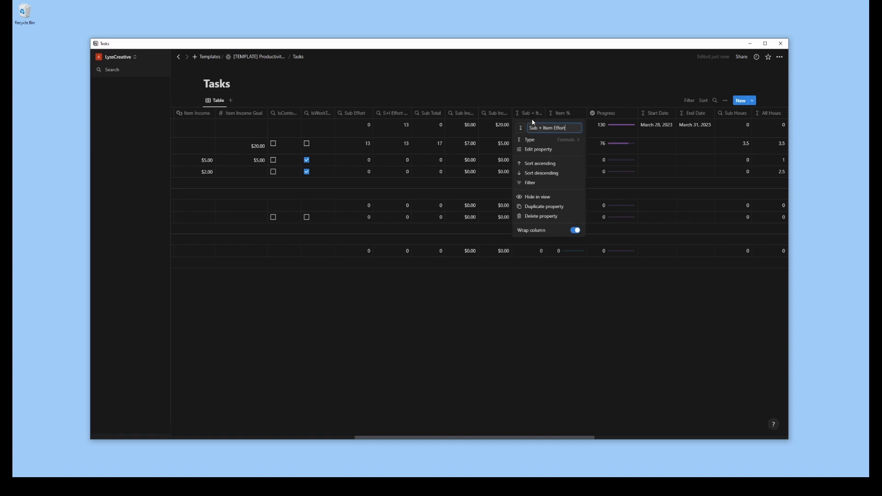
click(533, 207)
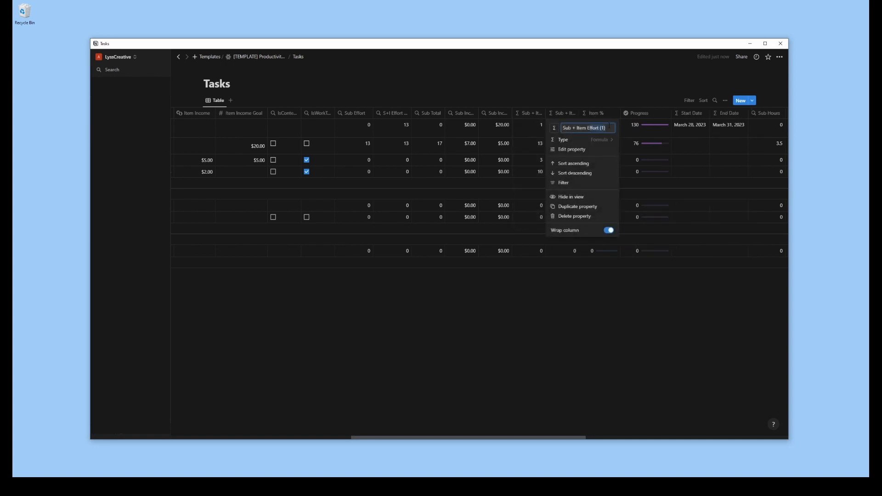
key(BackSpace)
key(BackSpace)
key(BackSpace)
key(BackSpace)
key(BackSpace)
key(BackSpace)
key(BackSpace)
key(BackSpace)
key(BackSpace)
key(BackSpace)
text(Total)
key(Return)
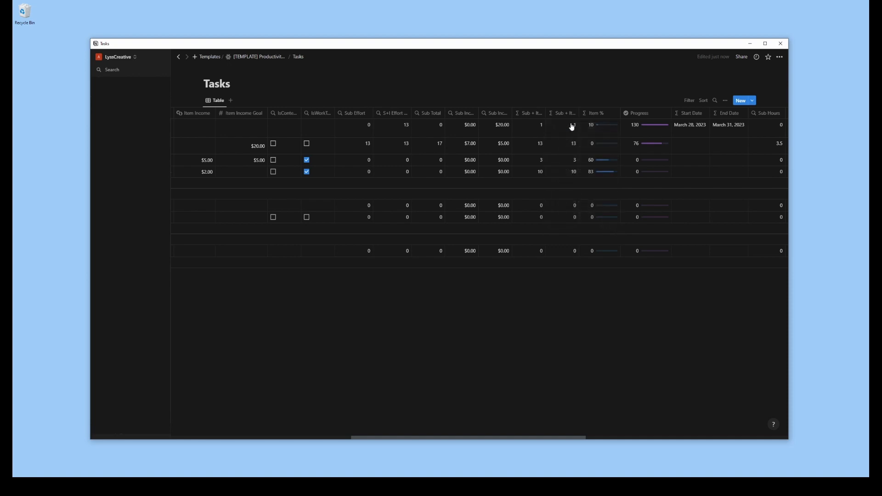
Set the Sub + Item Total formula to prop("Sub Total") + prop("Item Total")
click(564, 132)
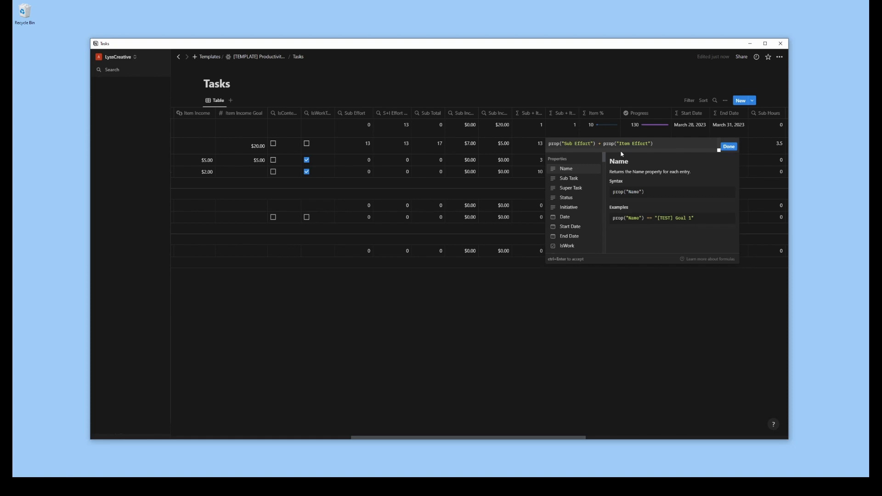
key(BackSpace)
key(BackSpace)
key(BackSpace)
key(BackSpace)
key(BackSpace)
key(BackSpace)
text(Total)
key(BackSpace)
key(BackSpace)
key(BackSpace)
key(BackSpace)
key(BackSpace)
text(Total)
click(728, 147)
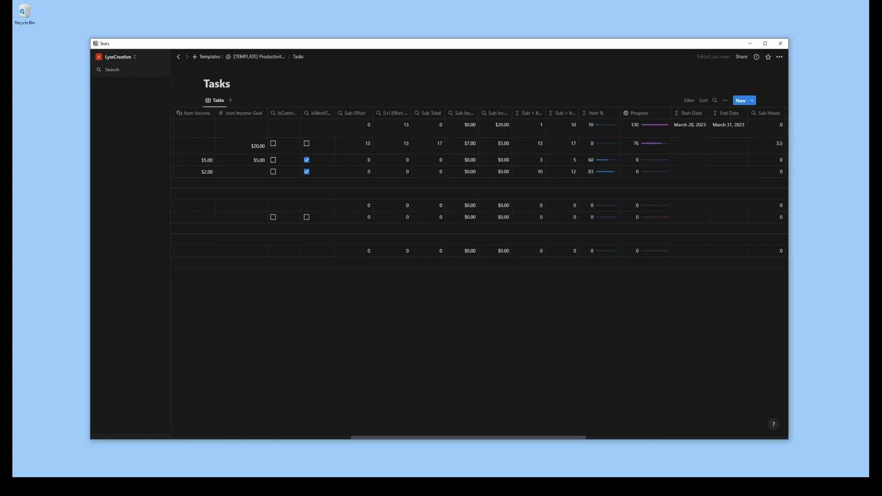
Place Sub Total directly after Sub Effort, then duplicate S+I Effort Rollup and name the copy "S+I Total Rollup"
drag(373, 113, 399, 118)
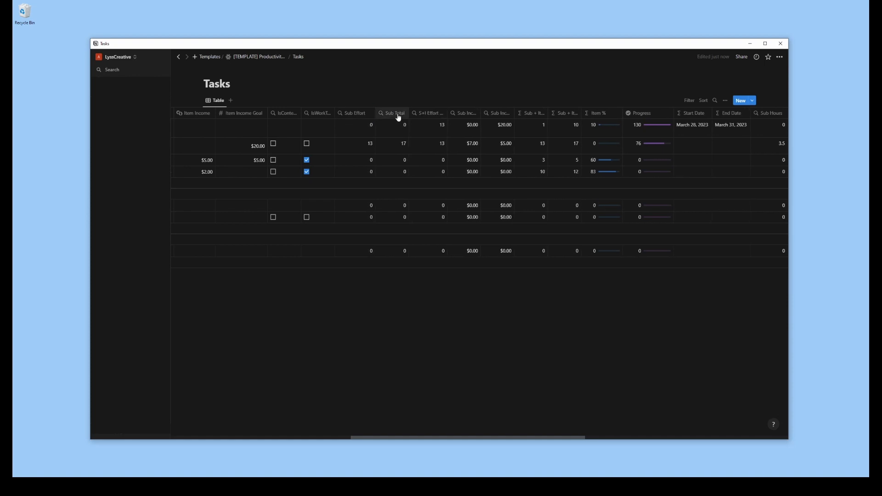
click(429, 116)
click(433, 204)
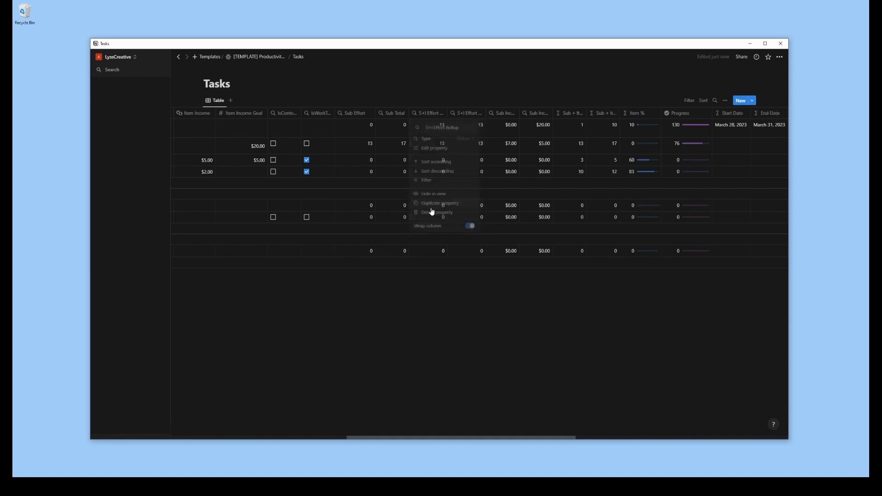
click(468, 114)
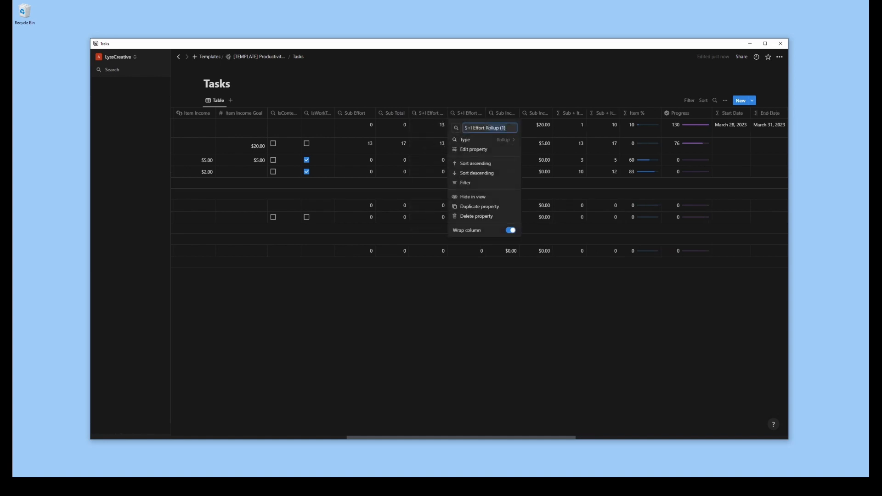
key(Left)
key(Left)
key(BackSpace)
key(BackSpace)
key(BackSpace)
key(BackSpace)
key(BackSpace)
key(BackSpace)
text(Total)
Configure S+I Total Rollup to roll up the Sub + Item Total property of Sub Task, calculated as Sum
click(476, 151)
click(400, 301)
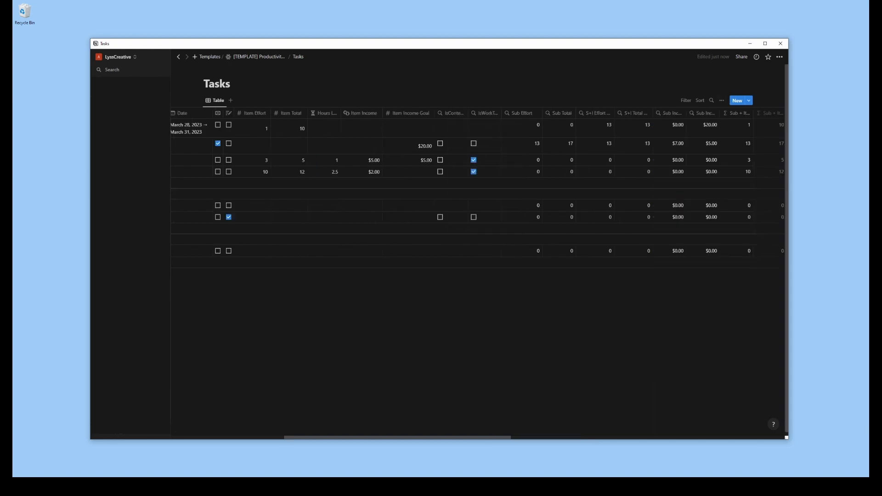
click(647, 128)
click(649, 182)
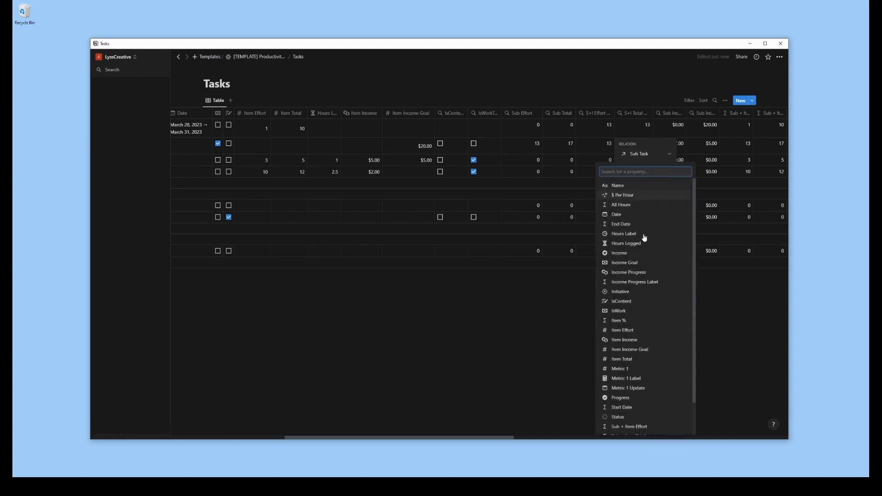
scroll(643, 253, down, 2)
click(640, 399)
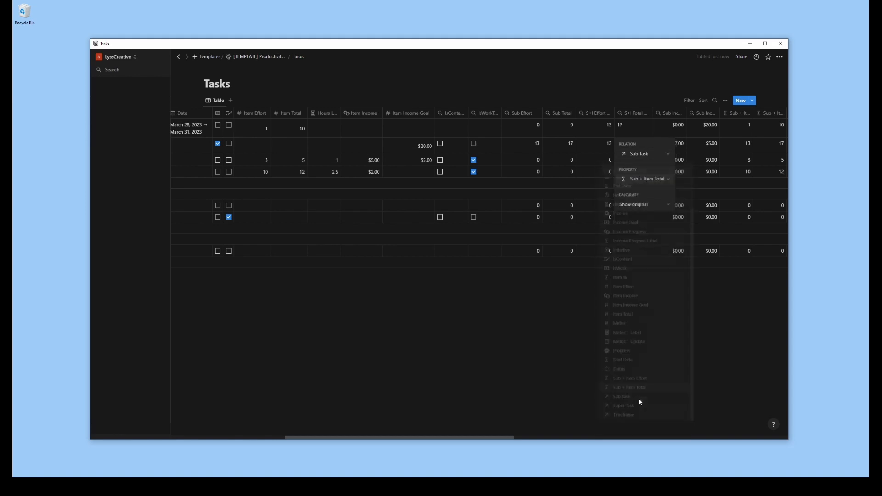
click(649, 206)
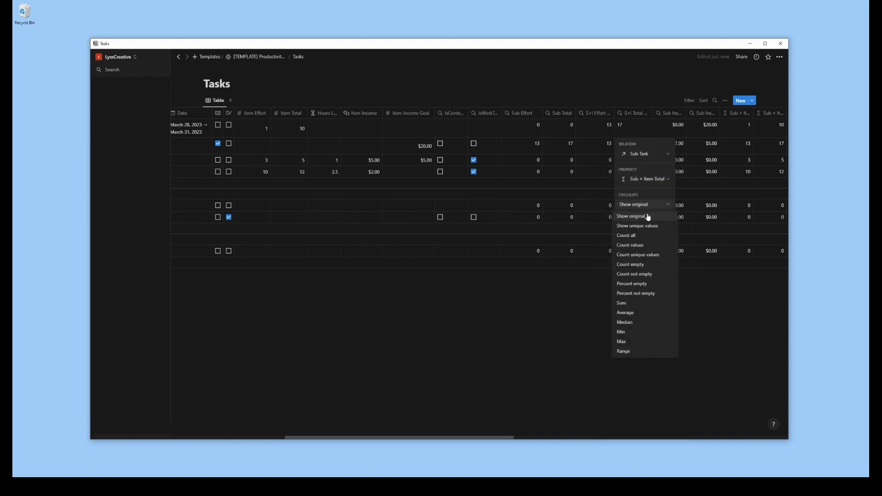
click(628, 309)
click(573, 373)
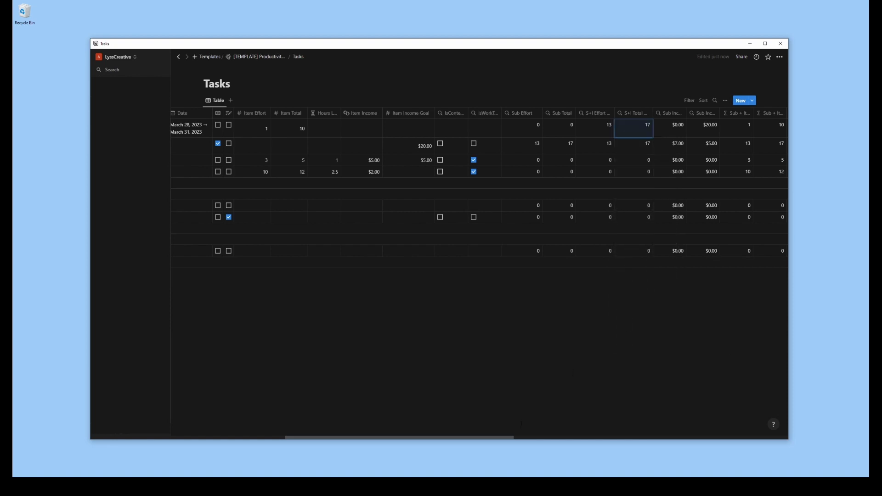
Change the numerator of the Progress formula to (prop("S+I Effort Rollup") + prop("Item Effort"))
drag(509, 437, 587, 432)
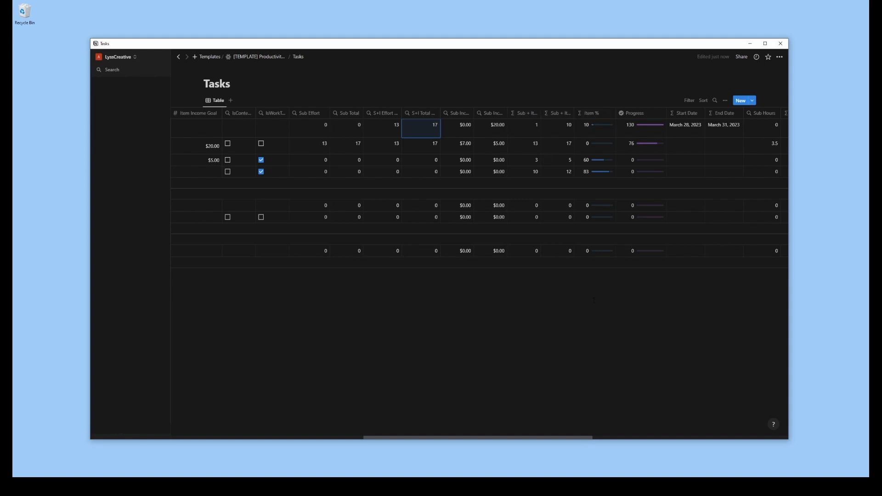
click(641, 125)
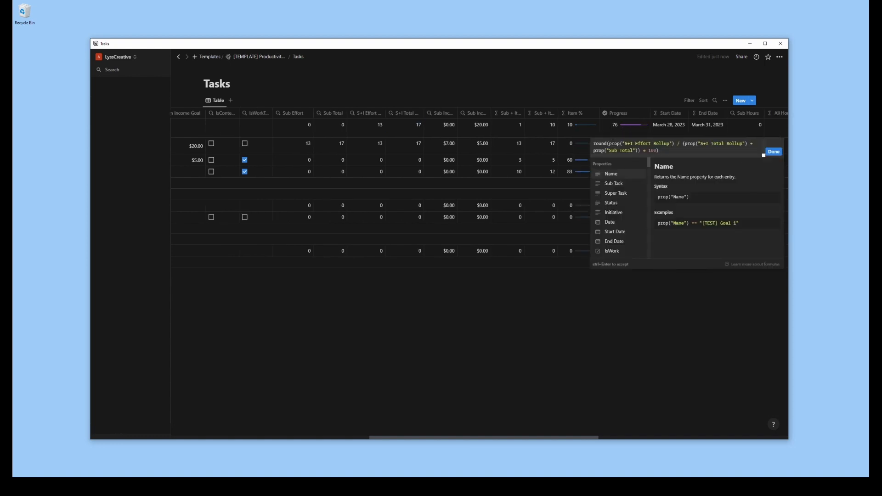
text(()
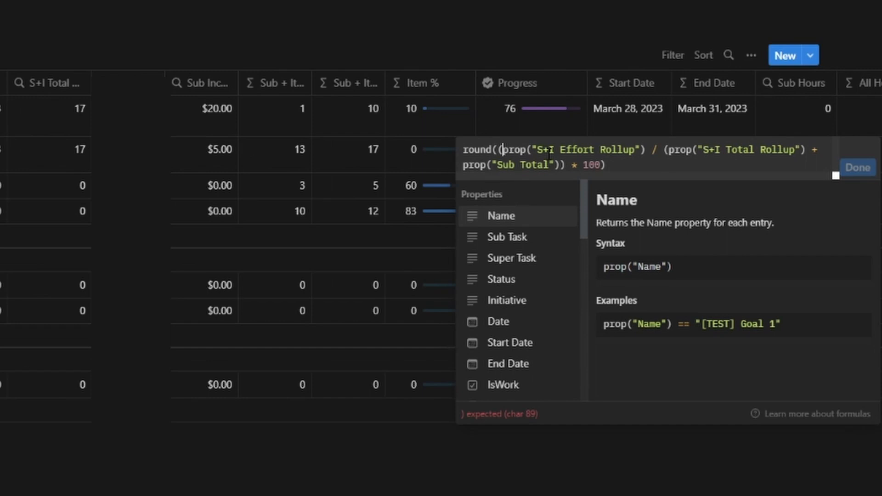
click(650, 152)
text(+)
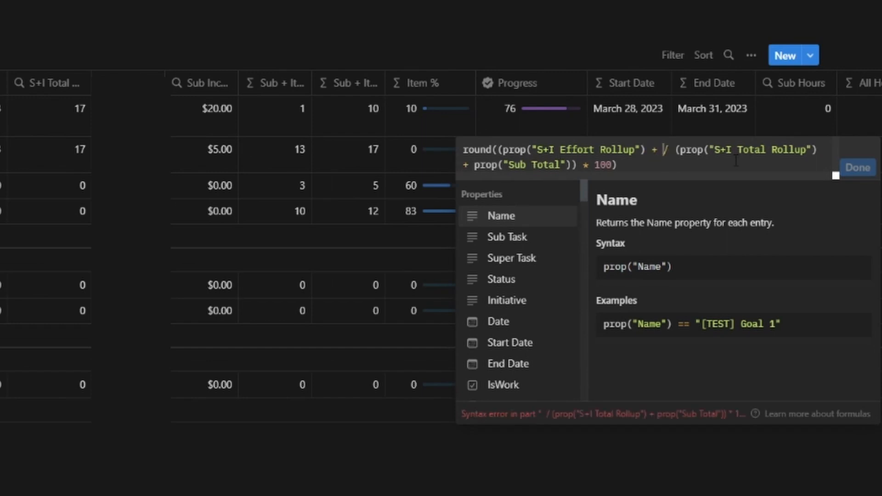
scroll(543, 276, down, 3)
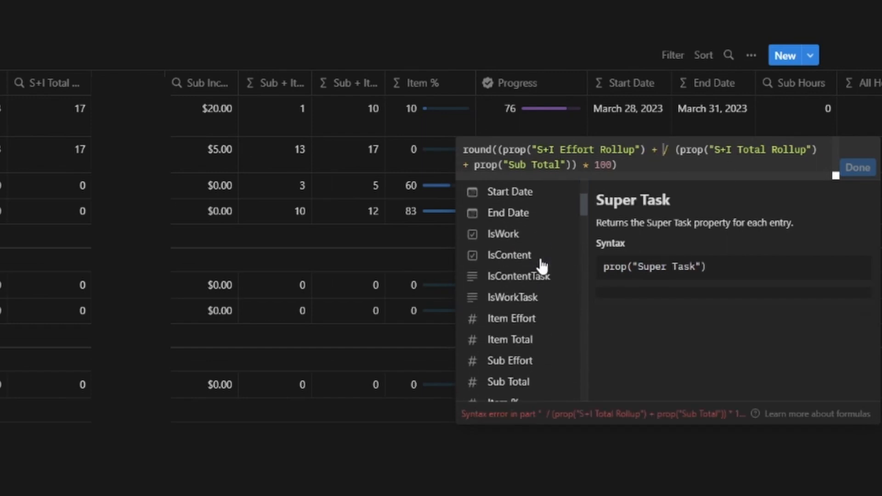
click(533, 319)
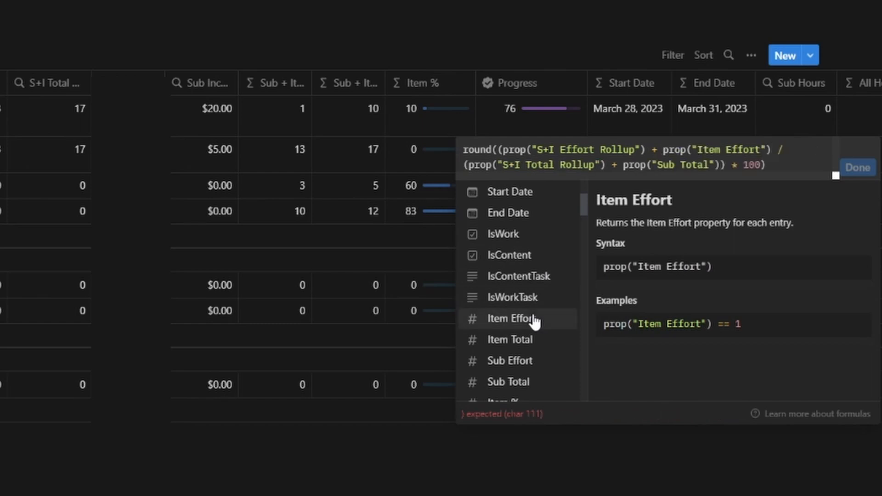
text())
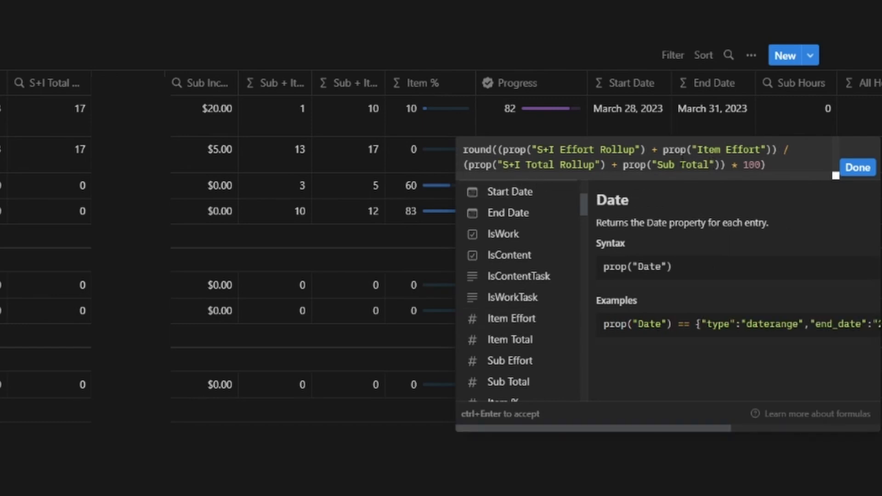
Set the Progress formula's denominator to (prop("S+I Total Rollup") + prop("Item Total")) and save the formula
click(710, 164)
key(BackSpace)
key(BackSpace)
key(BackSpace)
text(Item)
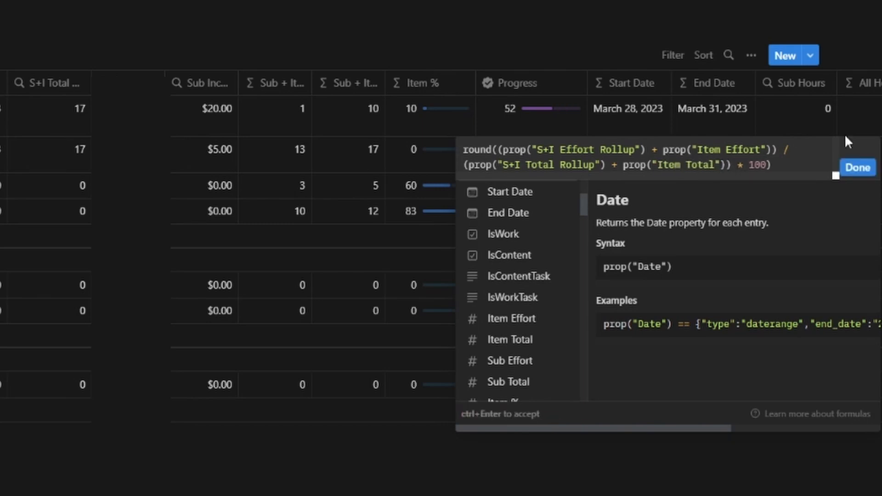
click(866, 174)
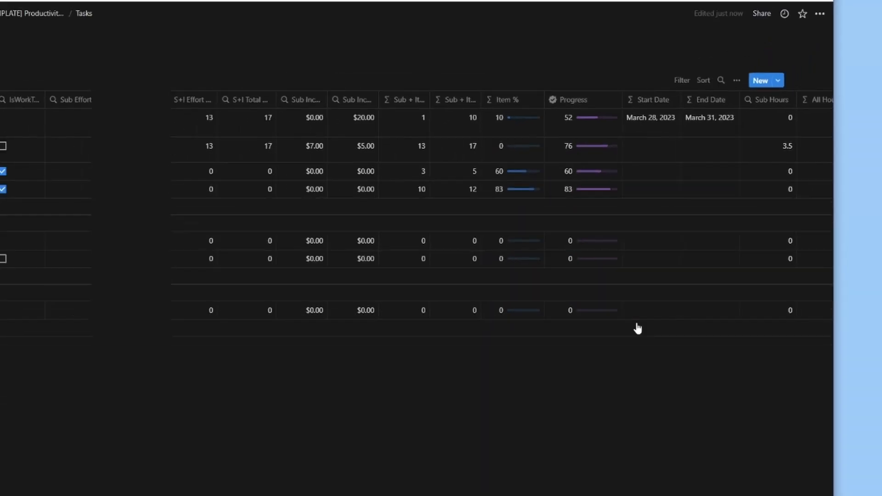
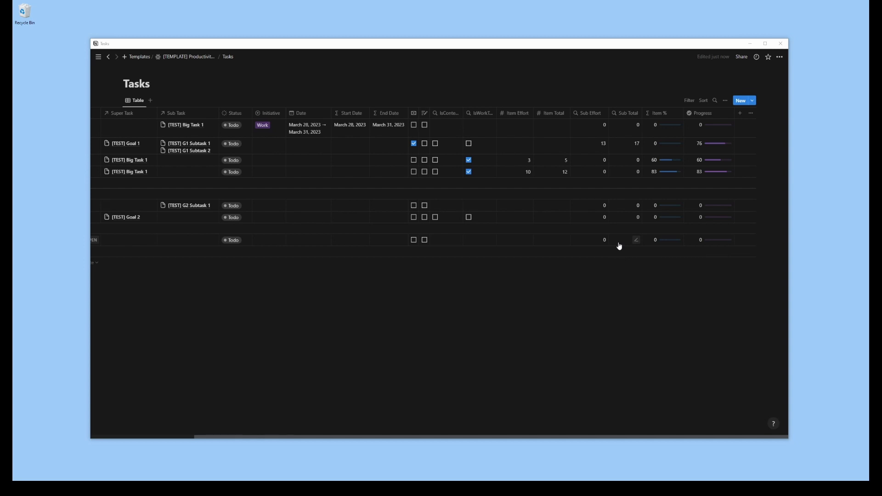
Move the IsContentTask and IsWorkTask rollups after Item Total, and place Start Date and End Date after Progress
drag(480, 113, 559, 120)
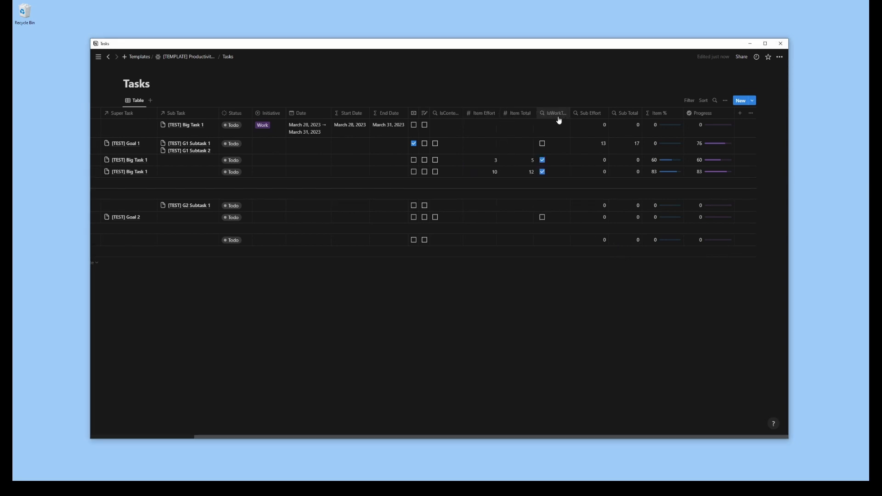
drag(447, 113, 527, 117)
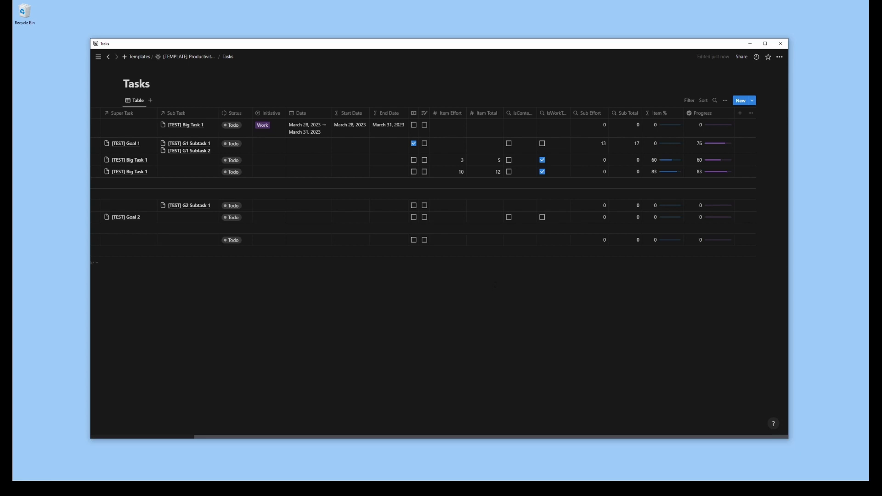
mouse_move(594, 267)
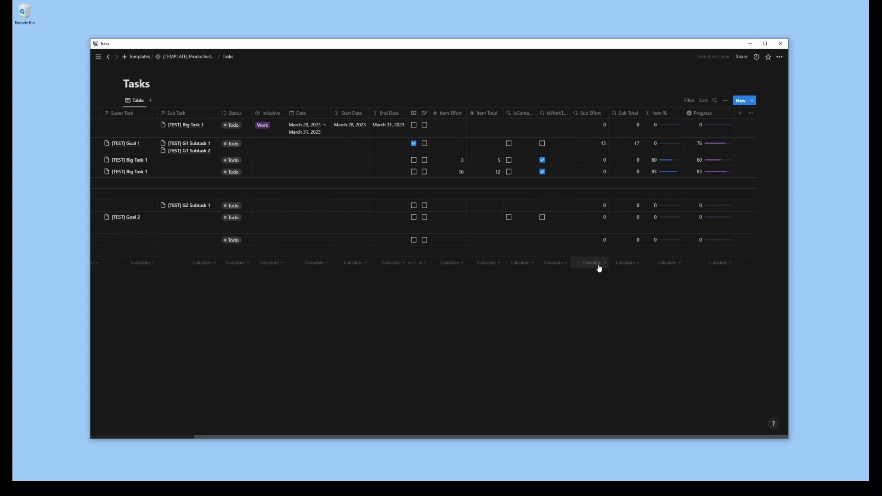
drag(390, 116, 710, 118)
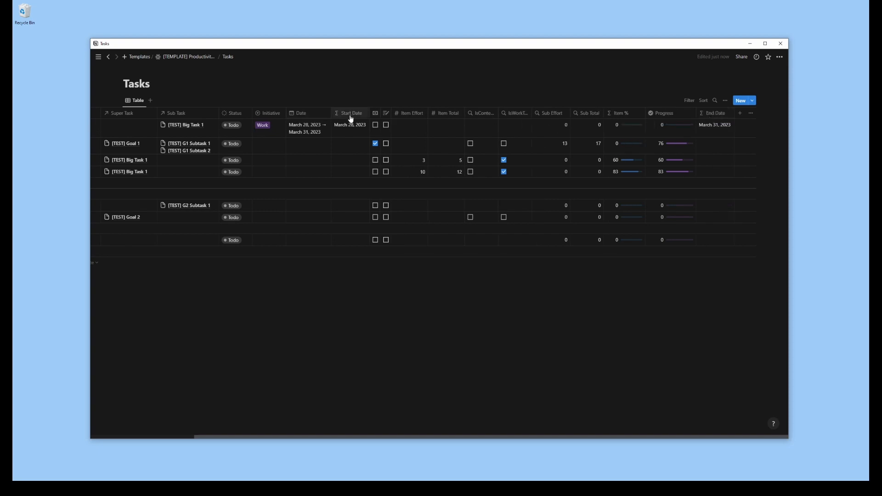
drag(350, 119, 680, 115)
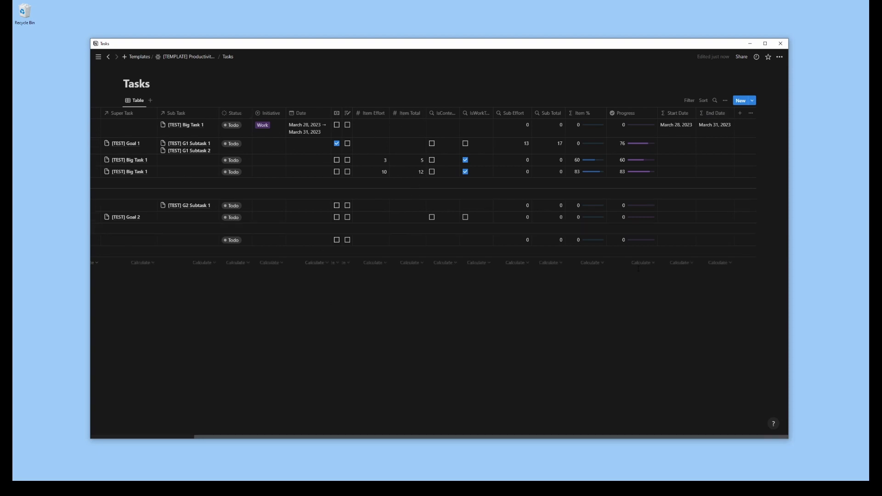
Add a number property named "Hours Logged" to the Tasks table
click(741, 117)
click(693, 167)
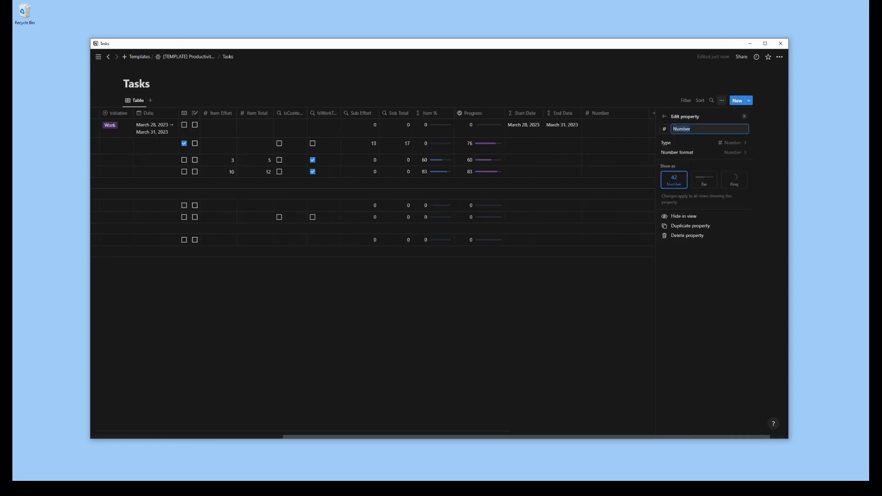
text(Hours Logged)
Give the Hours Logged property a clock icon found by searching for "time"
click(665, 130)
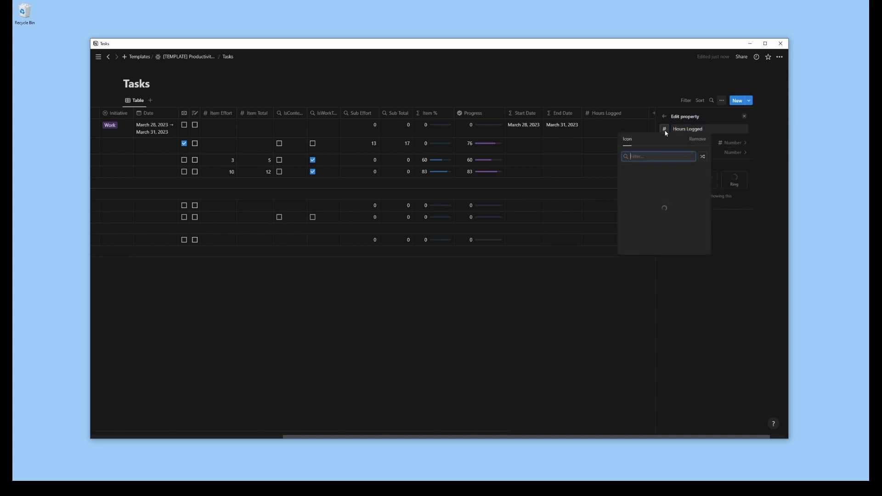
text(time)
click(670, 173)
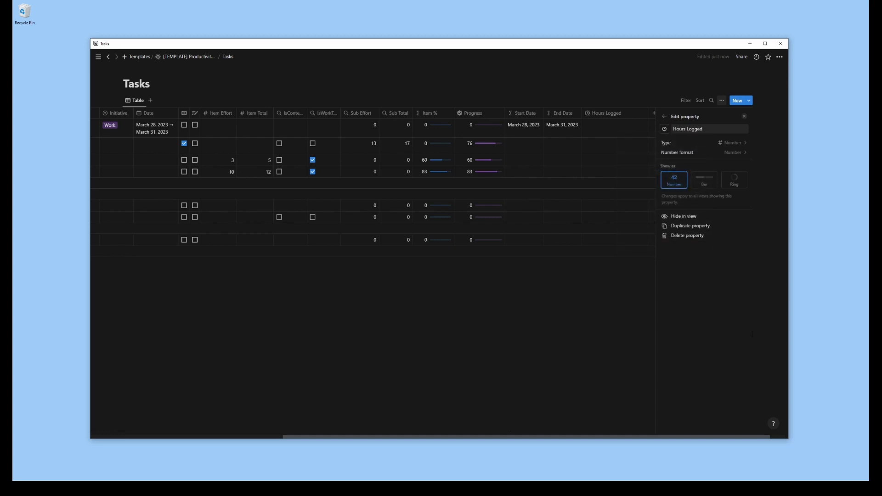
Set the Hours Logged icon to the hourglass found by searching for "hour", and narrow its column
click(665, 130)
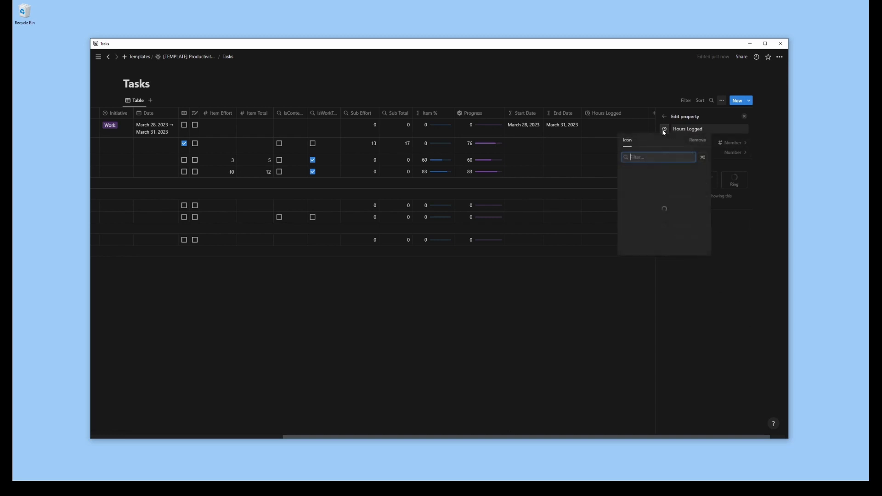
text(hour)
click(628, 173)
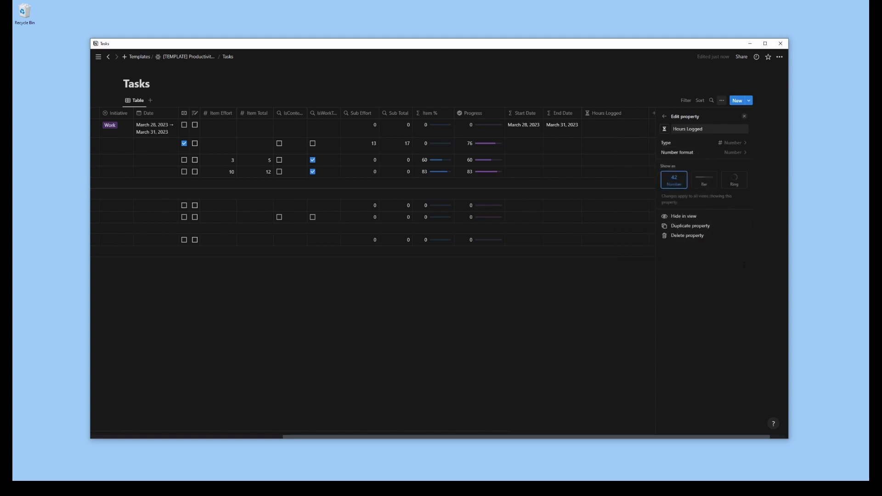
click(744, 116)
click(741, 115)
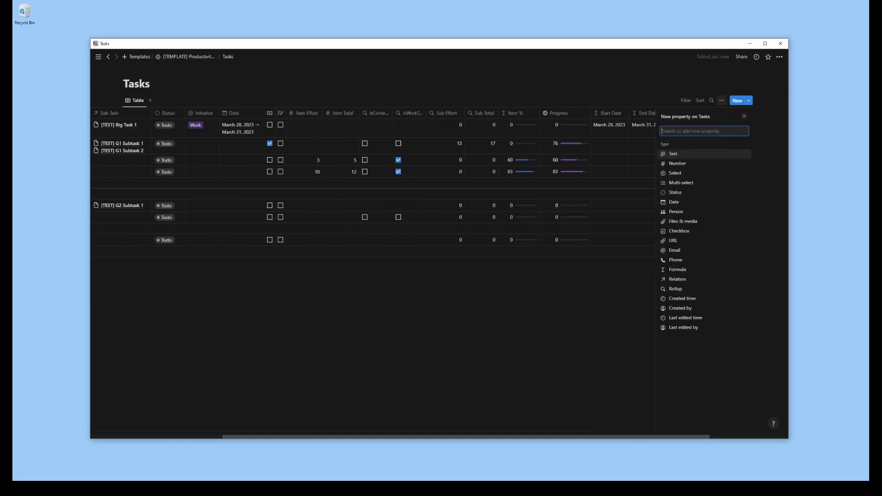
click(744, 116)
mouse_move(736, 115)
mouse_down()
mouse_move(711, 118)
mouse_move(726, 120)
mouse_up()
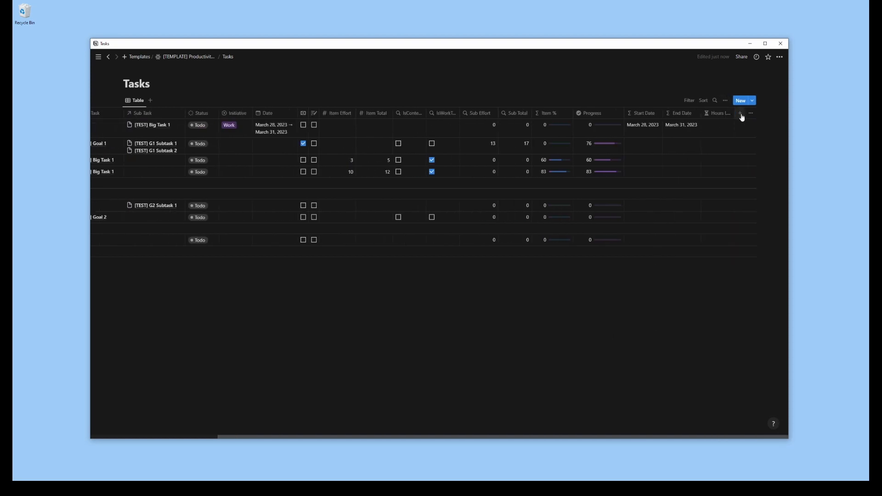
Add a rollup property named "Sub Hours" on the Sub Task relation, taking Hours Logged and calculated as Sum
click(741, 115)
click(717, 285)
text(Sub Hours)
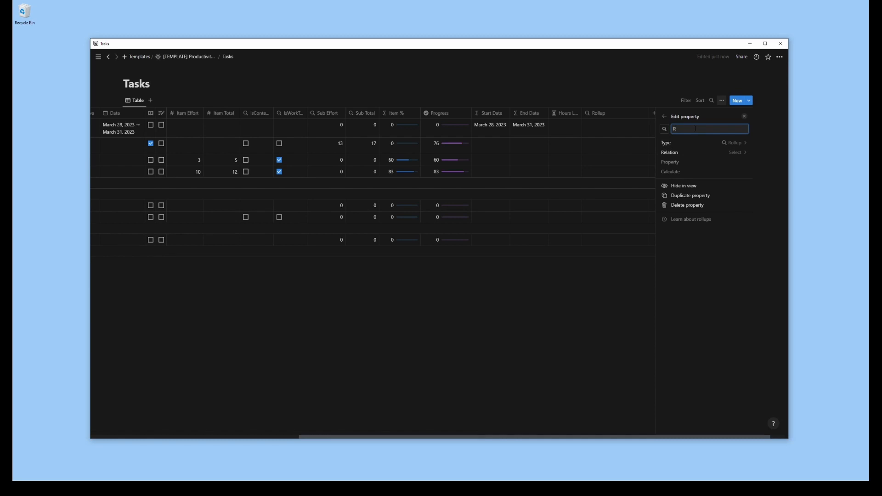
click(731, 153)
click(675, 182)
click(736, 163)
click(689, 220)
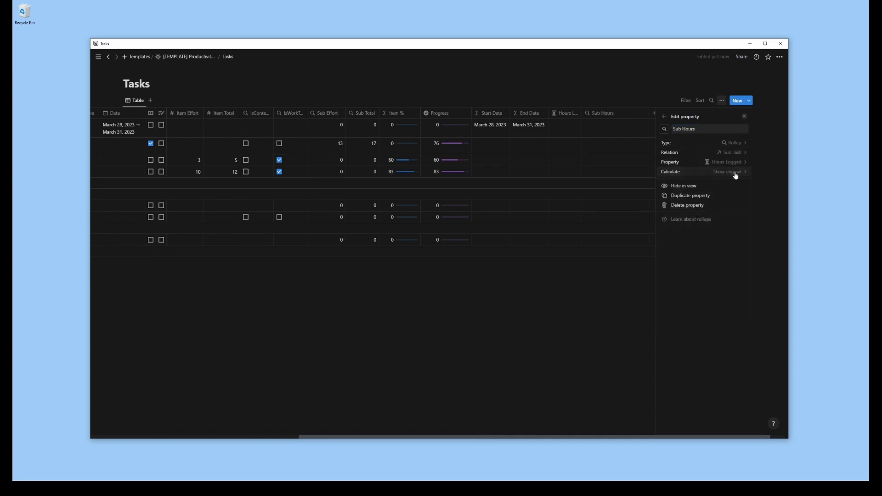
click(736, 173)
click(700, 272)
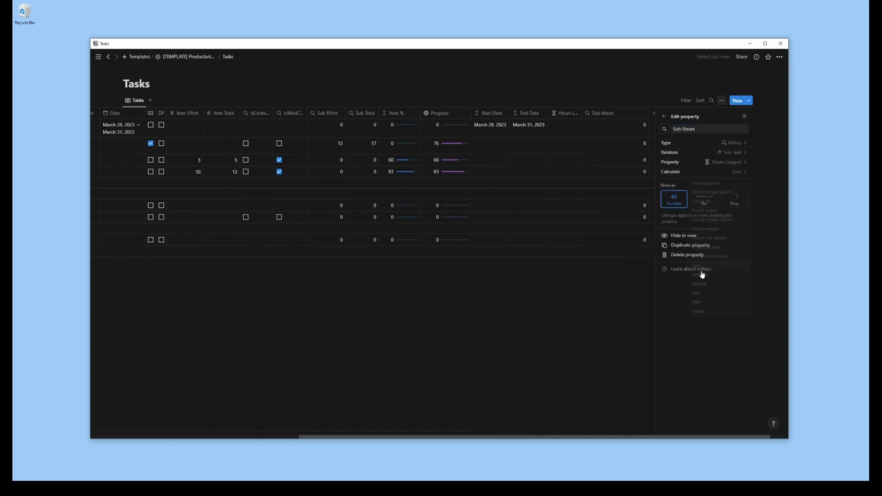
click(566, 347)
Move Hours Logged directly after Item Total and narrow the Sub Hours column
drag(650, 113, 342, 114)
drag(735, 114, 705, 114)
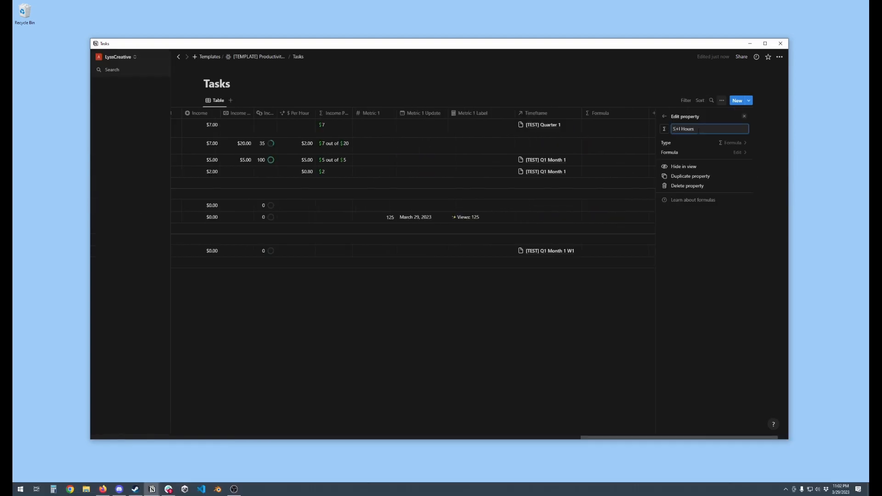
Set the S+I Hours formula to prop("Hours Logged") + prop("Sub Hours") and save it
click(704, 152)
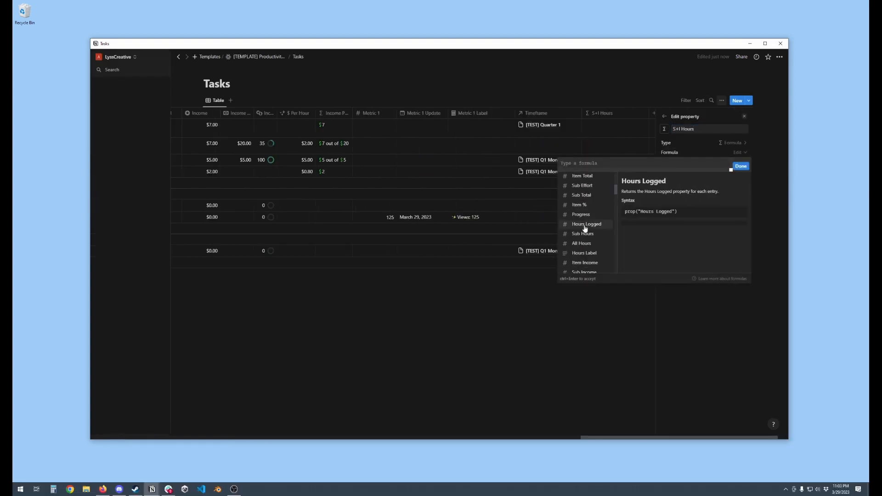
click(585, 224)
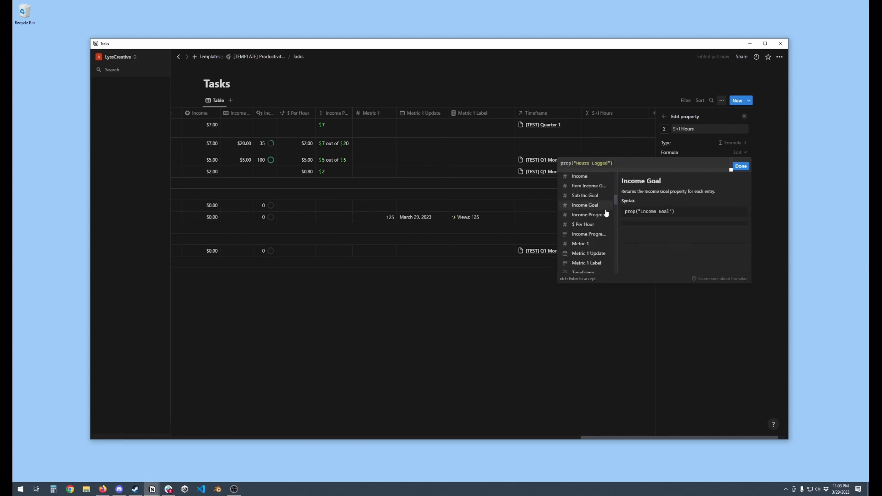
text(+)
scroll(592, 209, down, 2)
click(592, 234)
click(742, 166)
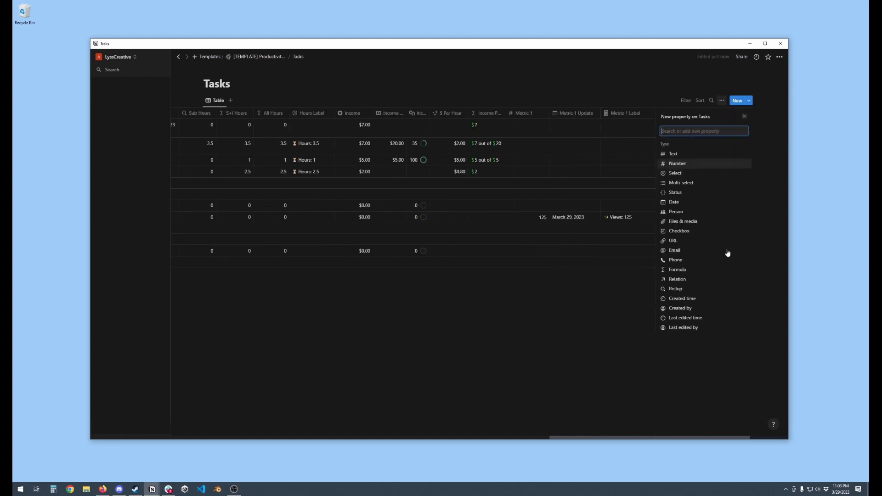
Add a rollup property on the Sub Task relation that takes S+I Hours and calculates the Sum
click(694, 290)
click(689, 153)
click(676, 181)
scroll(675, 232, down, 5)
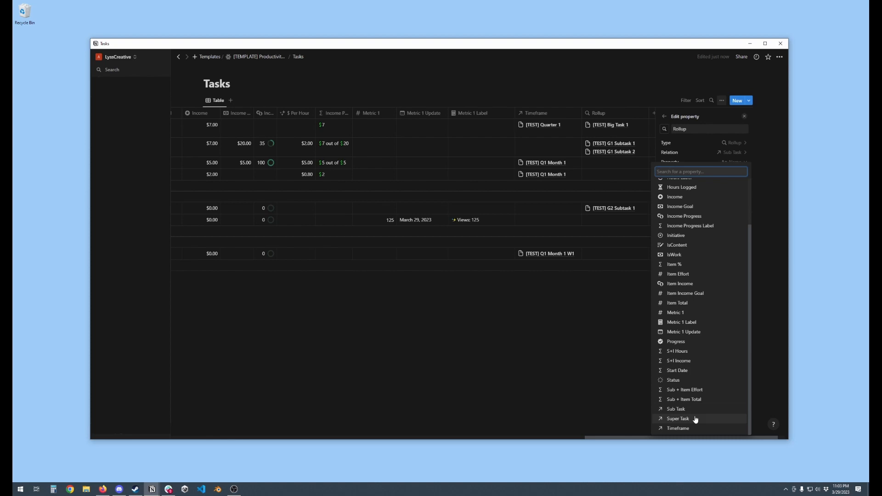
click(676, 350)
click(695, 270)
click(744, 116)
Name the new rollup "S+I Hours Rollup" and place it between S+I Hours and All Hours
click(700, 114)
text(S+I Hours Rollup)
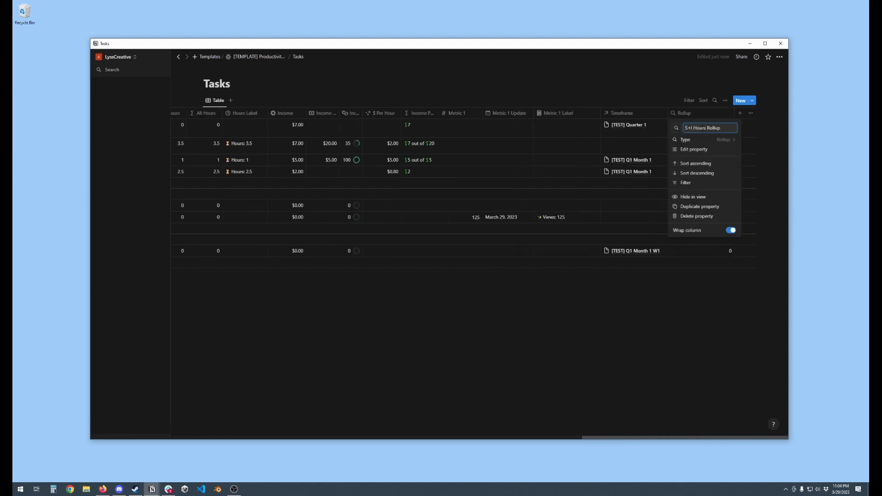
key(Return)
drag(693, 115, 255, 120)
Change the All Hours formula to prop("Hours Logged") + prop("S+I Hours Rollup") and save it
click(280, 144)
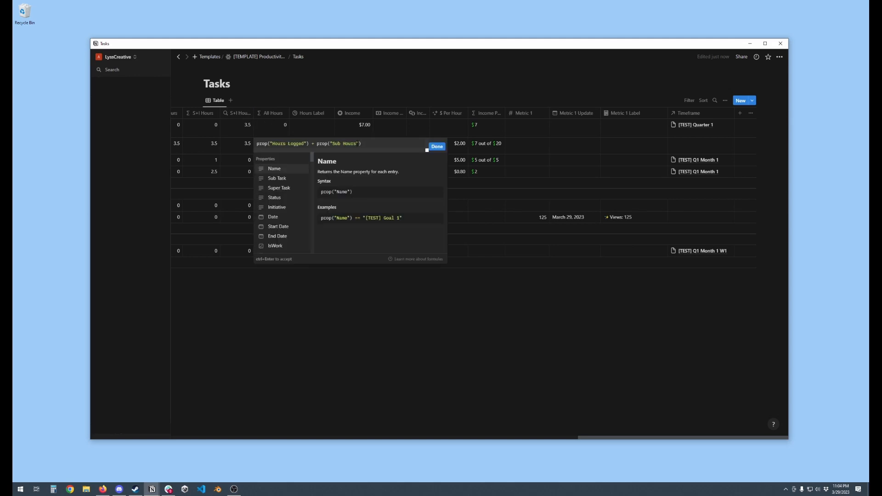
drag(357, 144, 335, 145)
text(+I Hours Rollup)
click(437, 146)
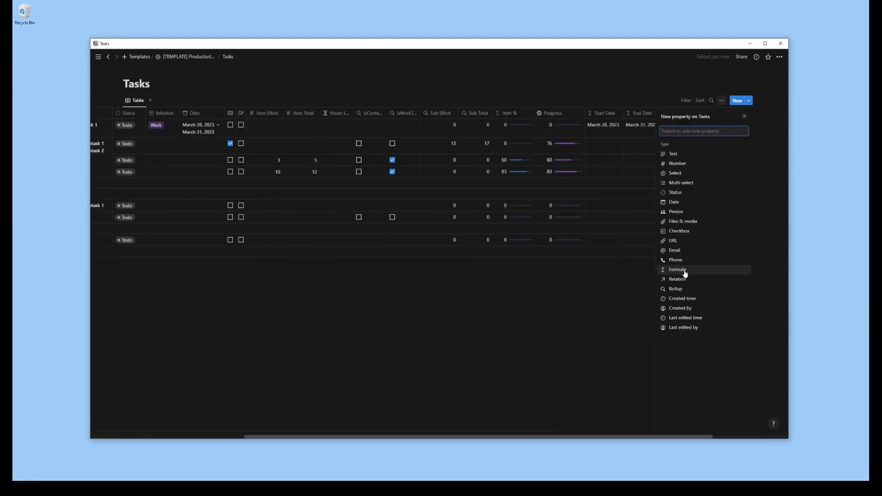
Add a formula property named "Hours Label" and give it the outlined clock icon
click(685, 271)
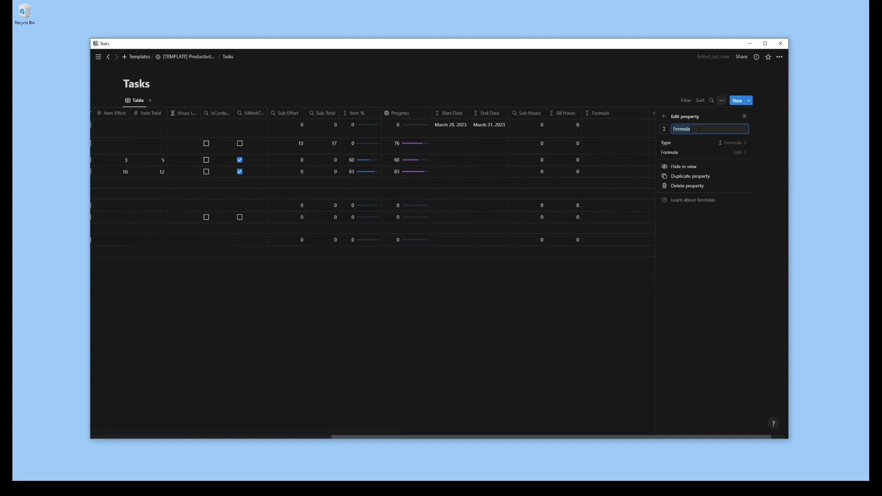
text(Hours Label)
click(666, 130)
text(time)
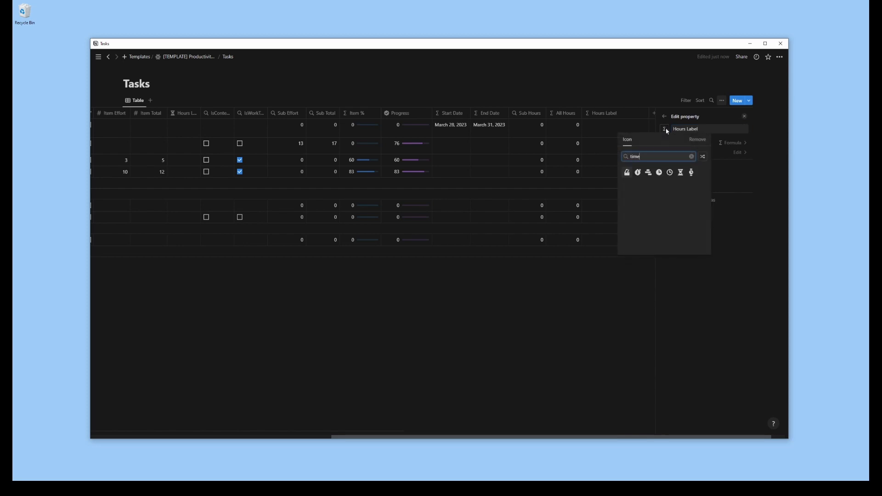
click(670, 172)
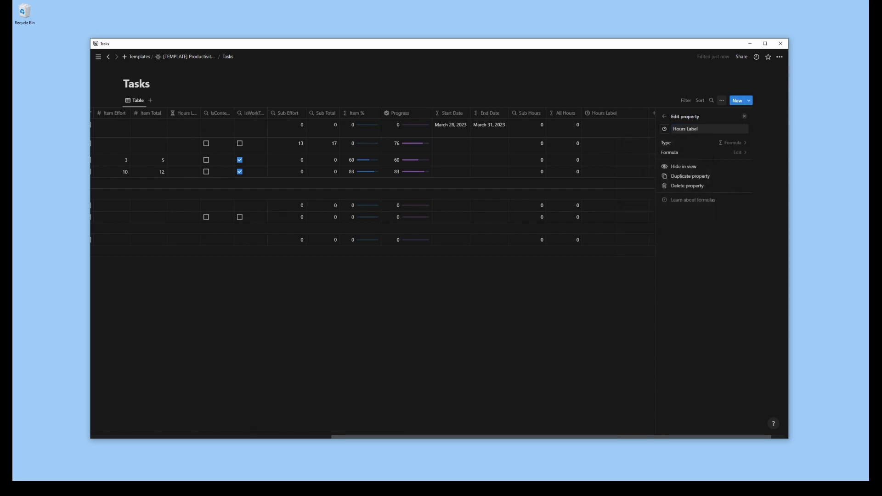
Begin the Hours Label formula with the condition if (prop("All Hours") > 0,
click(739, 151)
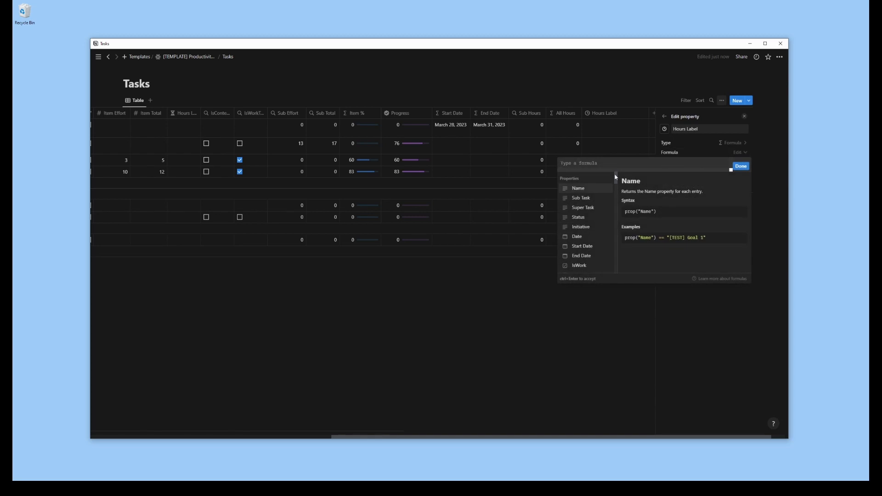
text(if ()
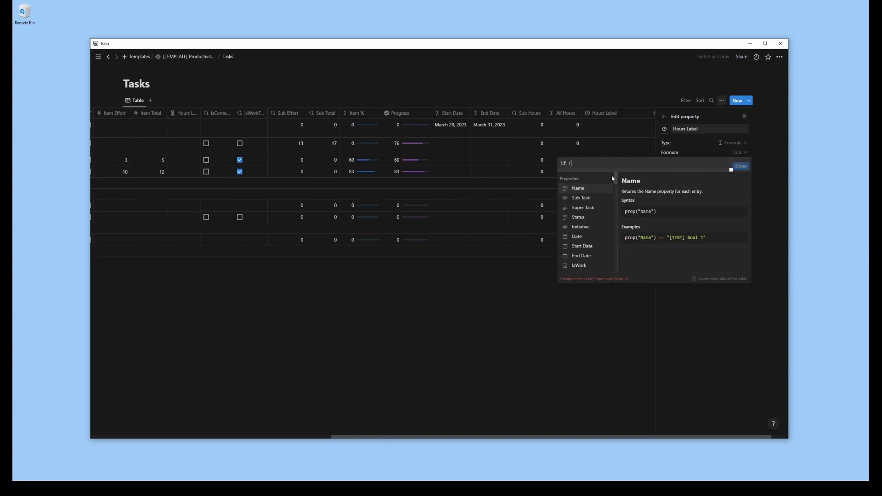
scroll(592, 225, down, 6)
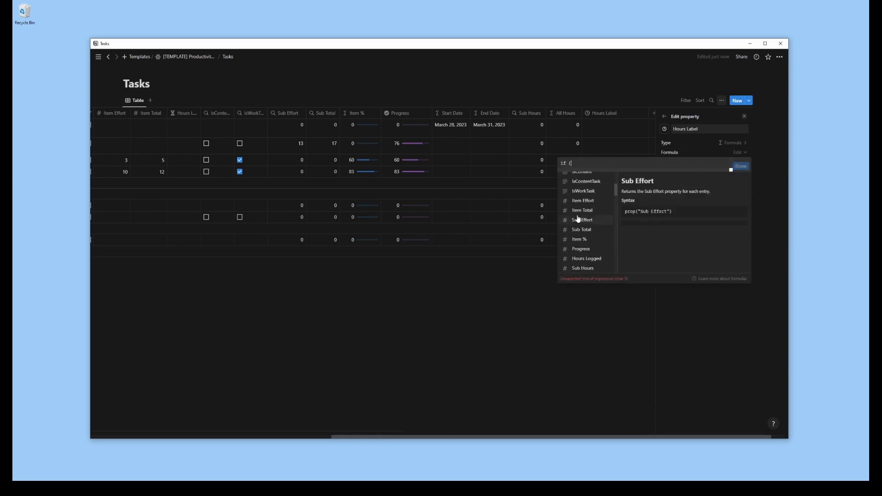
click(586, 246)
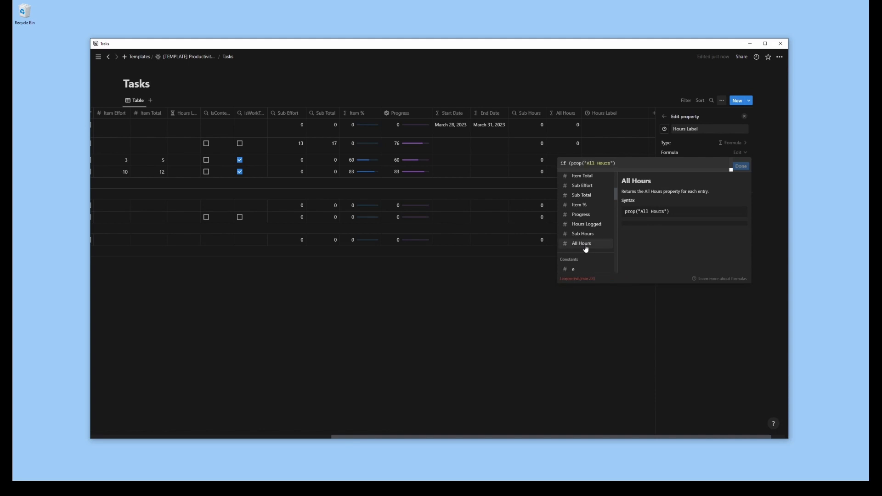
text(> 0)
text(, (), n)
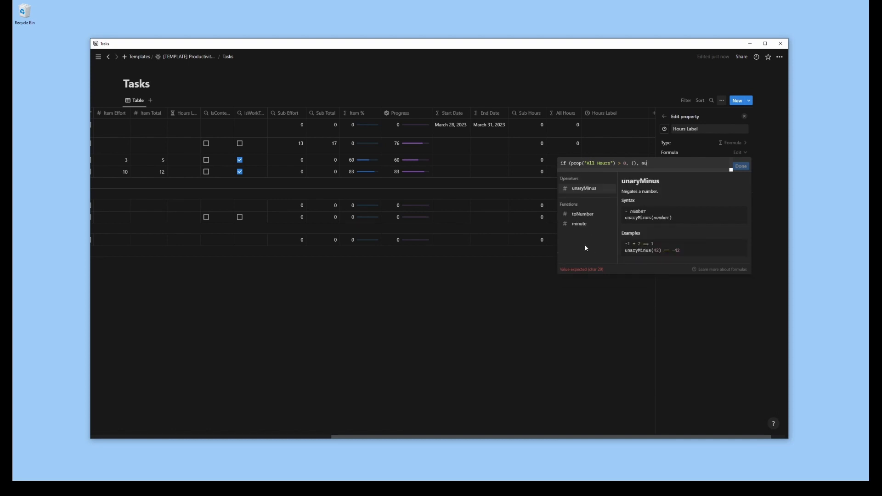
text(u)
Complete the false branch of the Hours Label formula with toNumber("") and close the if expression
key(BackSpace)
key(BackSpace)
text(No)
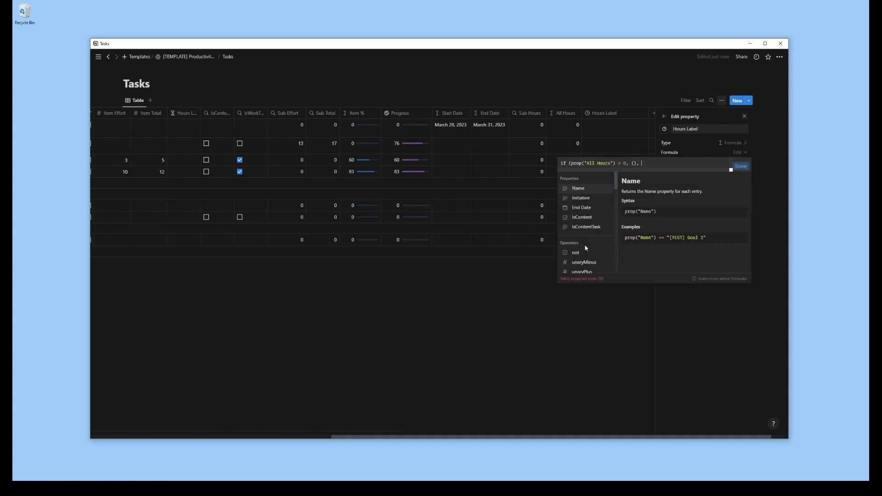
key(BackSpace)
key(BackSpace)
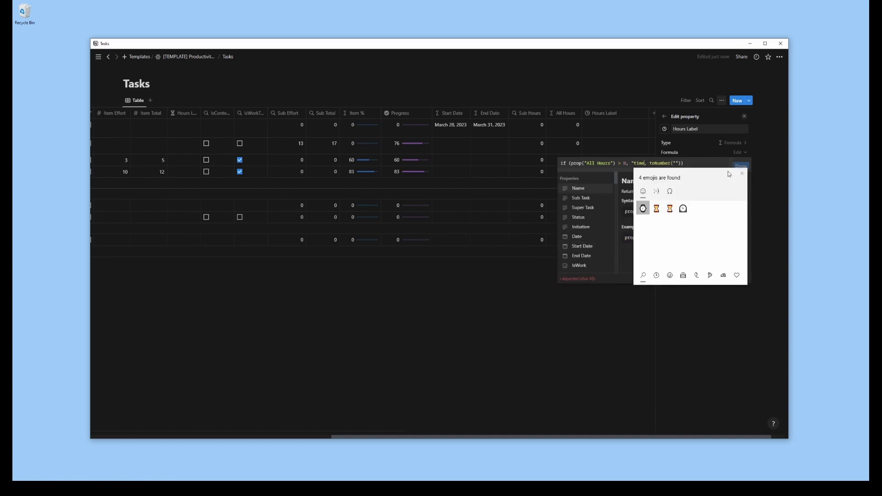
Set the true branch of the Hours Label formula to an hourglass emoji with " Hours: " + format(prop("All Hours"))
click(657, 209)
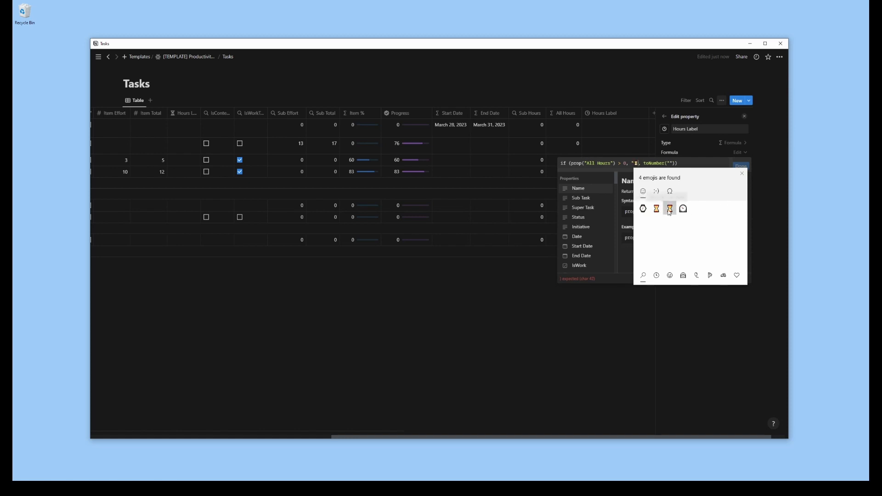
text(Hours: " + )
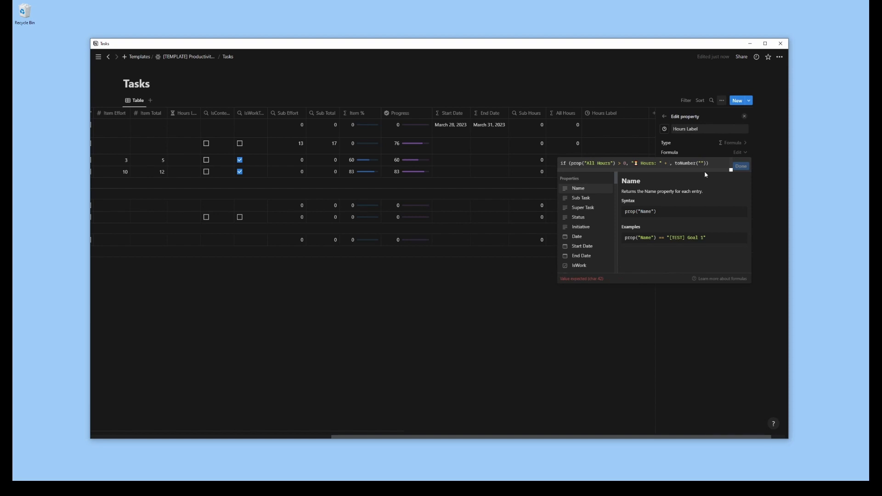
text(format()
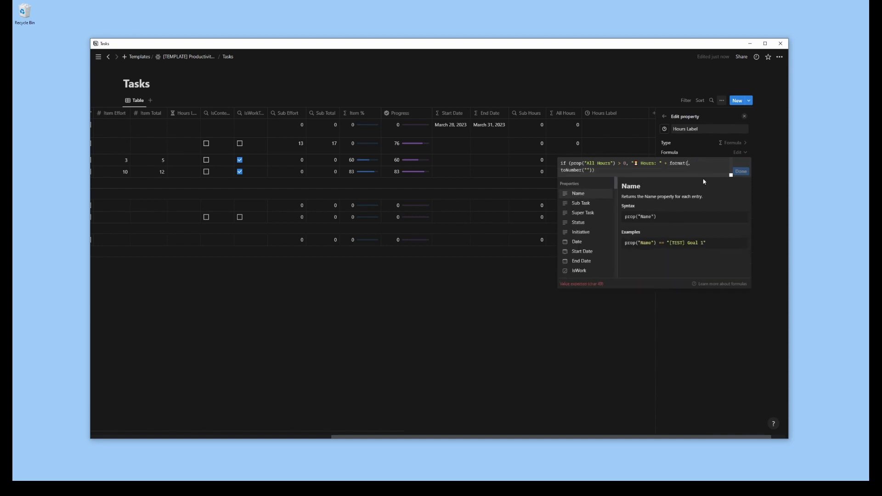
scroll(593, 229, down, 5)
click(589, 215)
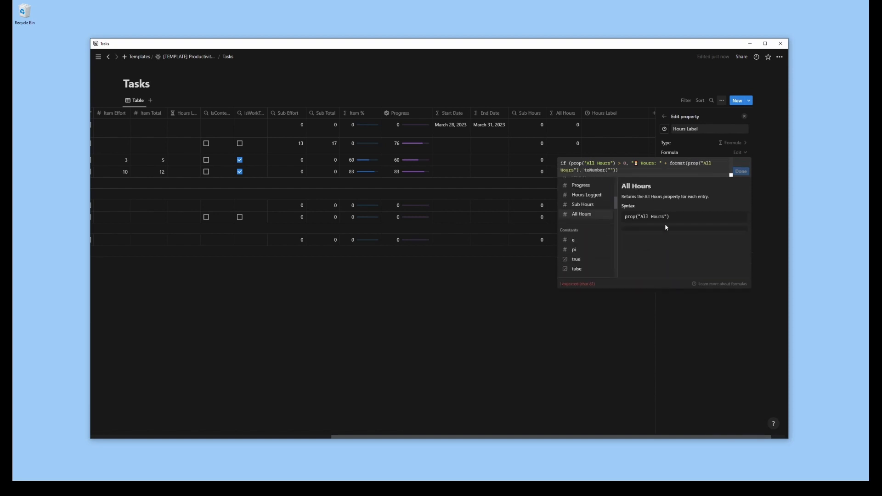
text())
Replace the false branch of the Hours Label formula with an empty string "" and save the formula
double_click(606, 170)
text(format)
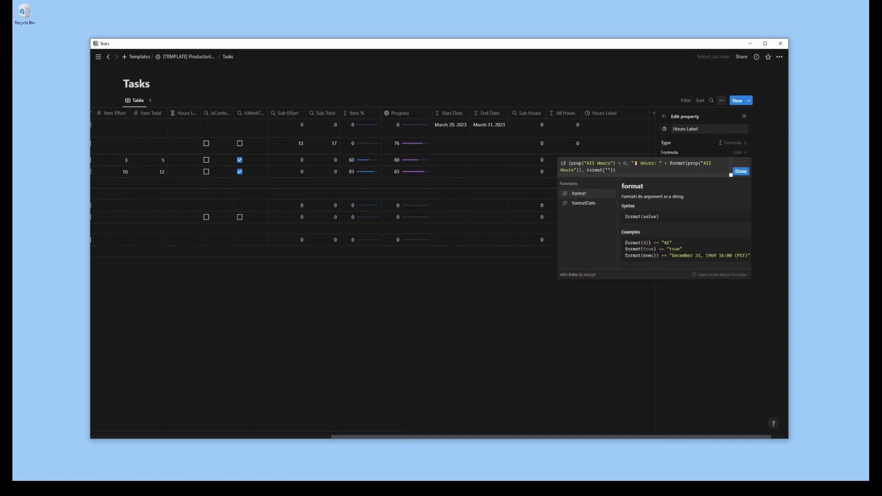
drag(587, 170, 616, 177)
text(""))
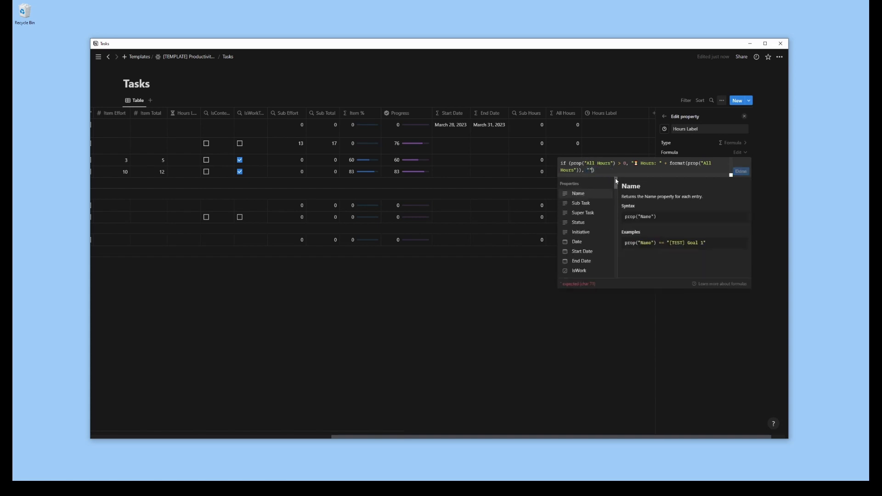
click(741, 172)
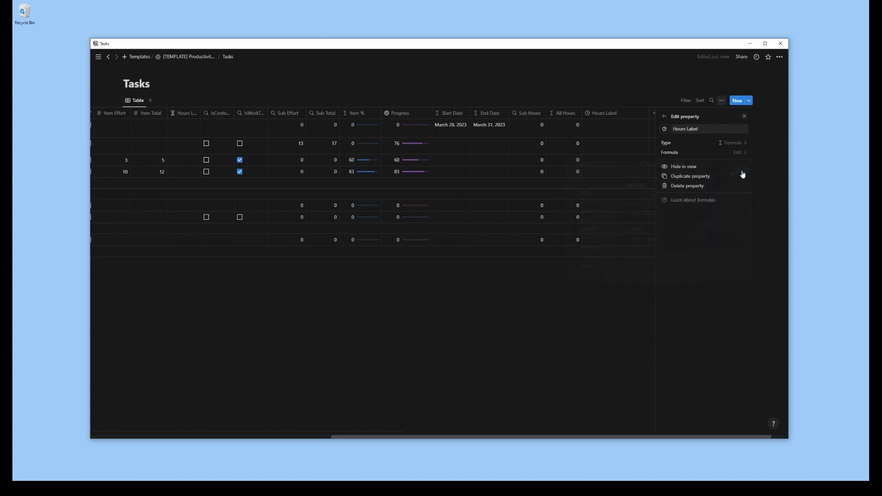
click(664, 117)
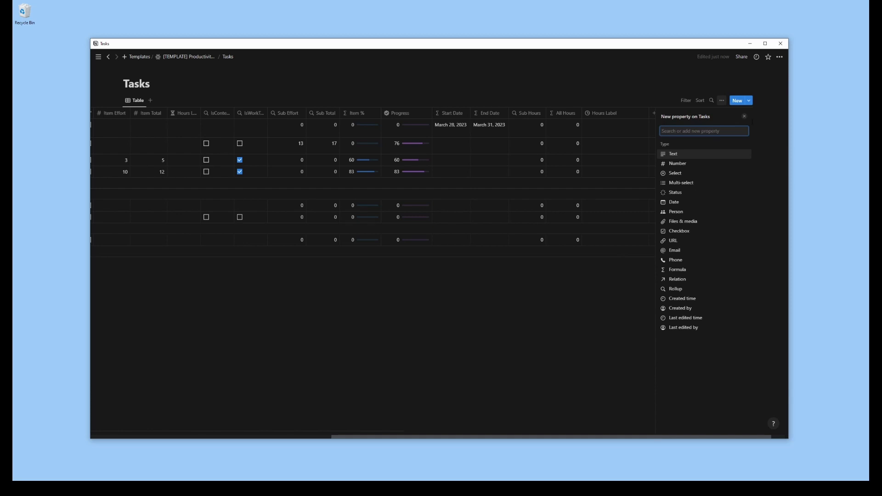
click(745, 117)
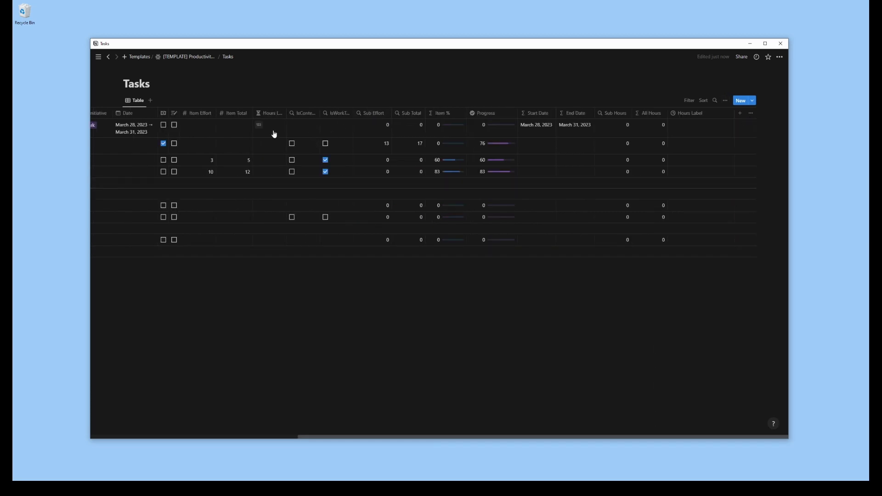
Enter logged hours of 1 and 2.5 for the two test subtasks with item efforts 3 and 10
key(Escape)
click(276, 161)
text(1)
click(272, 173)
text(2.5)
key(Return)
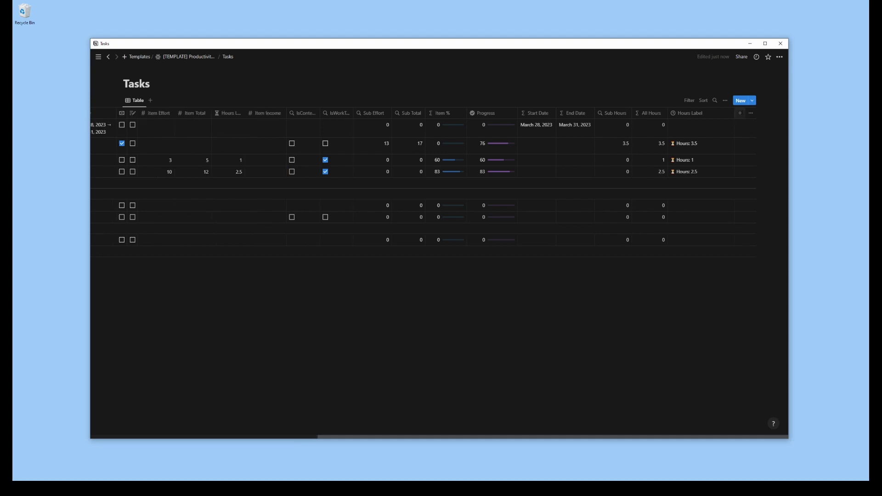
Add a rollup property named "Sub Income" that uses the Sub Task relation
click(740, 113)
click(676, 289)
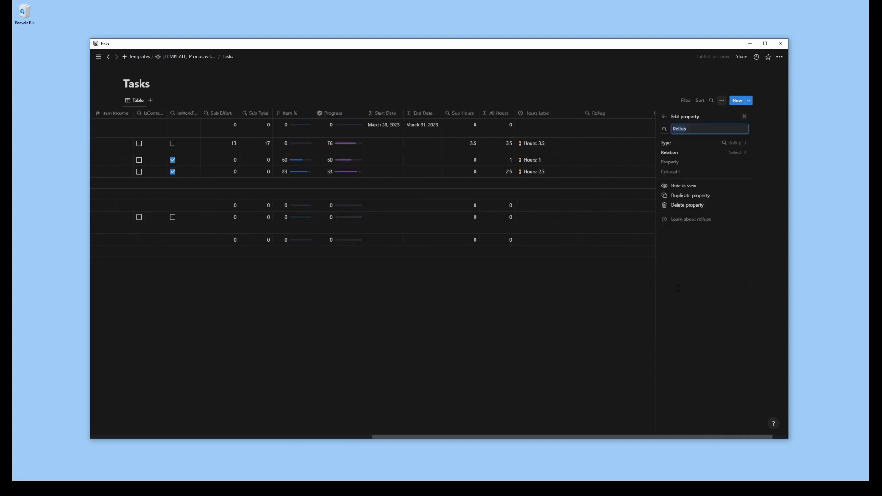
text(Sub Income)
click(741, 154)
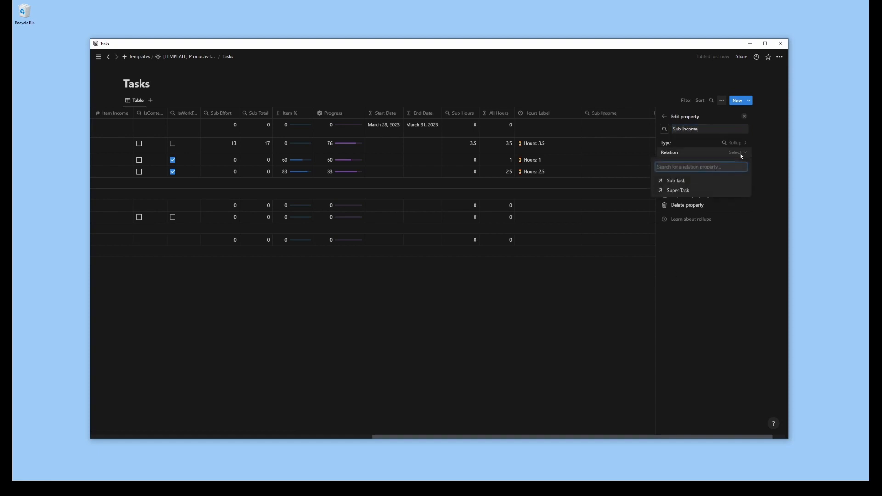
click(680, 181)
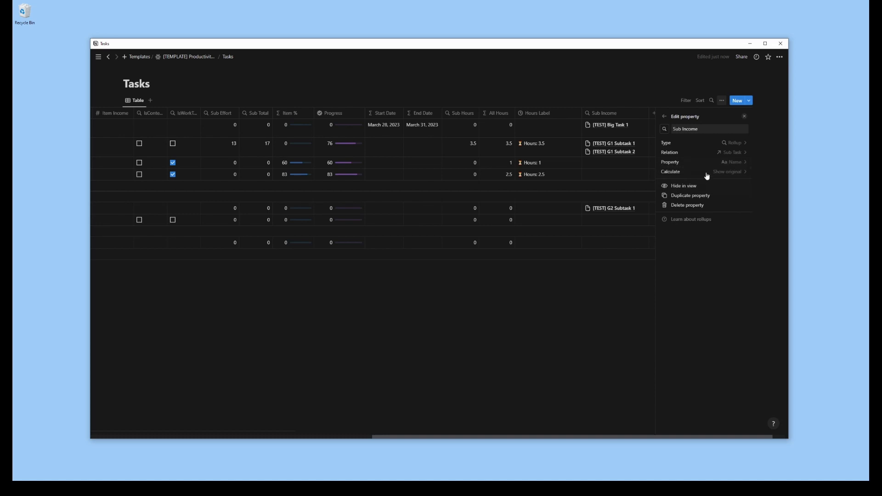
Set Sub Income to roll up the Sum of Item Income and move its column between Sub Total and Item %
click(738, 164)
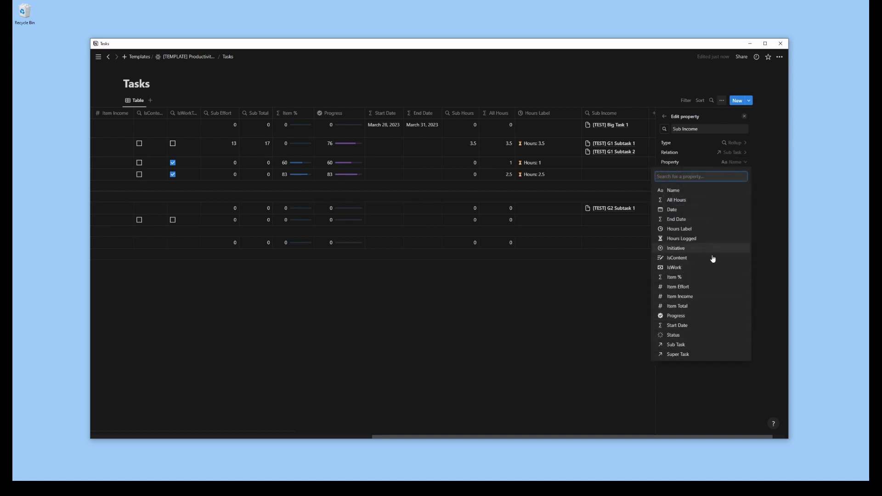
click(686, 299)
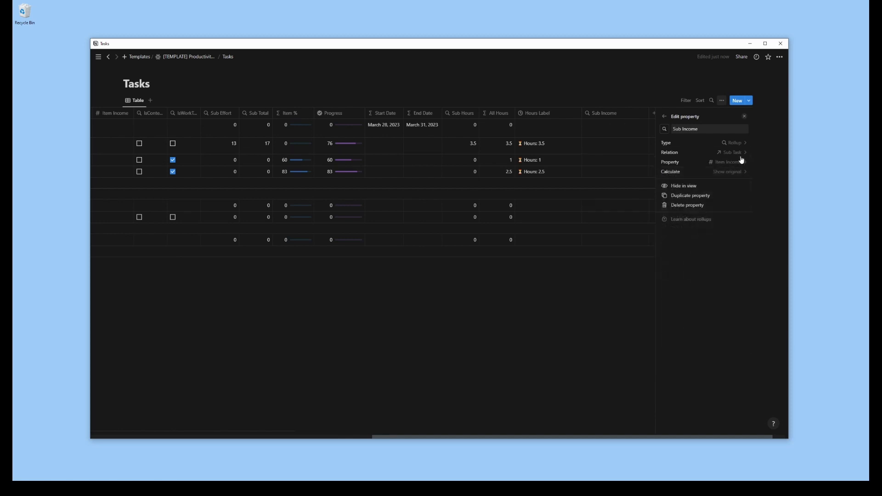
click(737, 177)
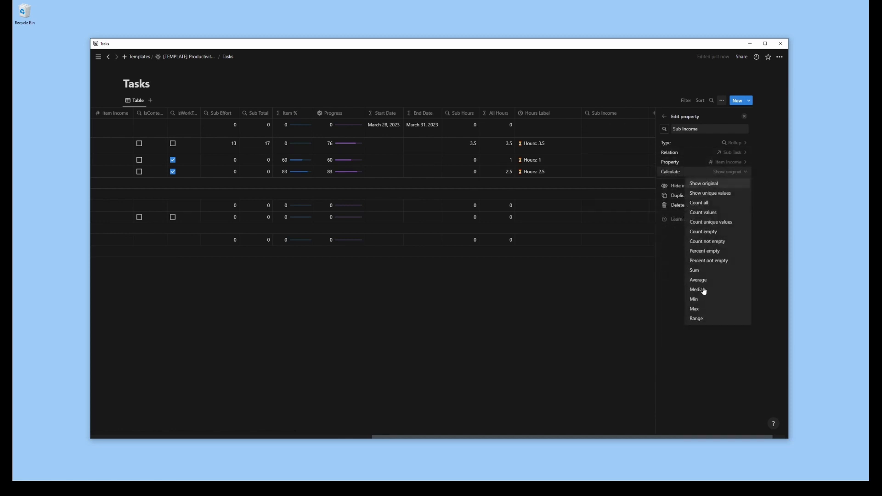
click(699, 275)
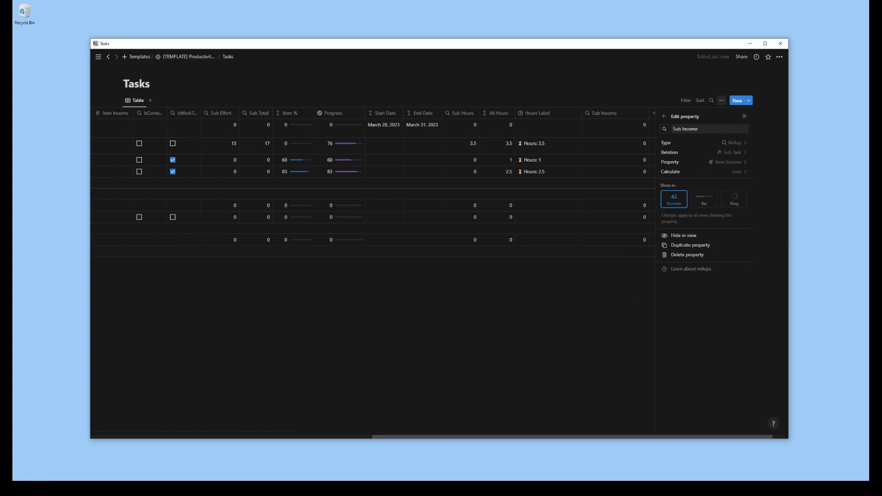
click(582, 351)
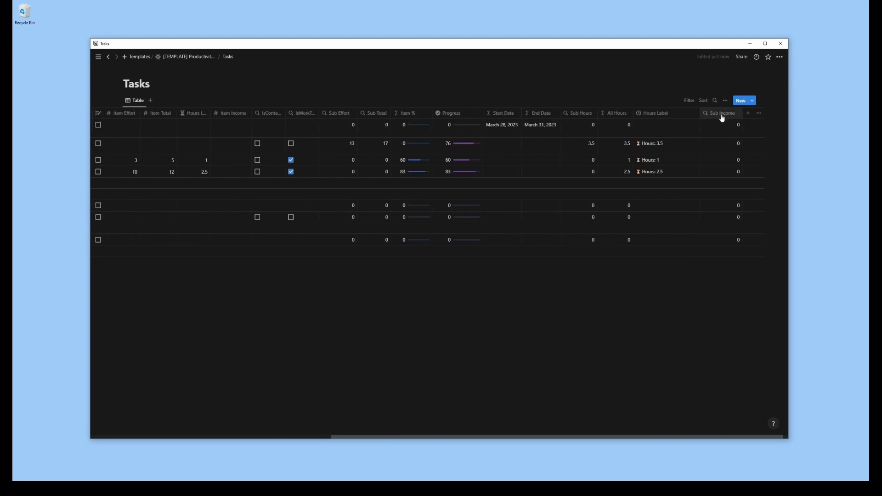
drag(722, 118, 425, 114)
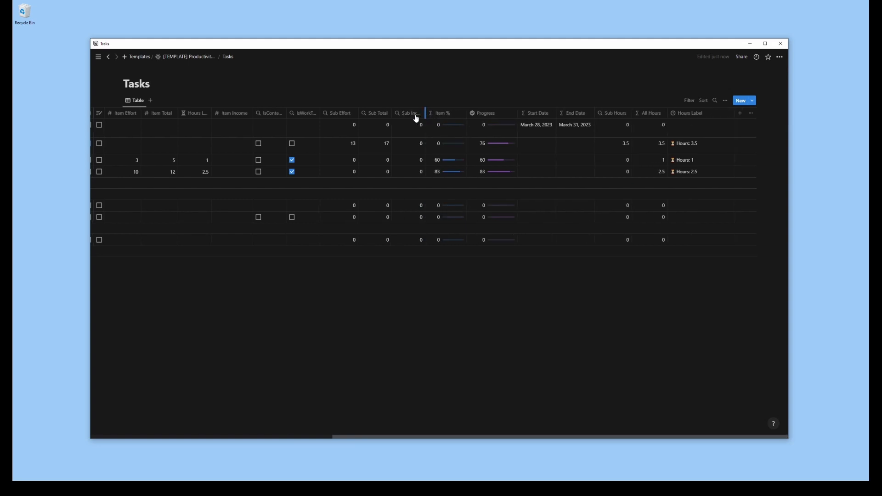
Give the Item Income property the overlapping coins icon
click(216, 114)
click(221, 128)
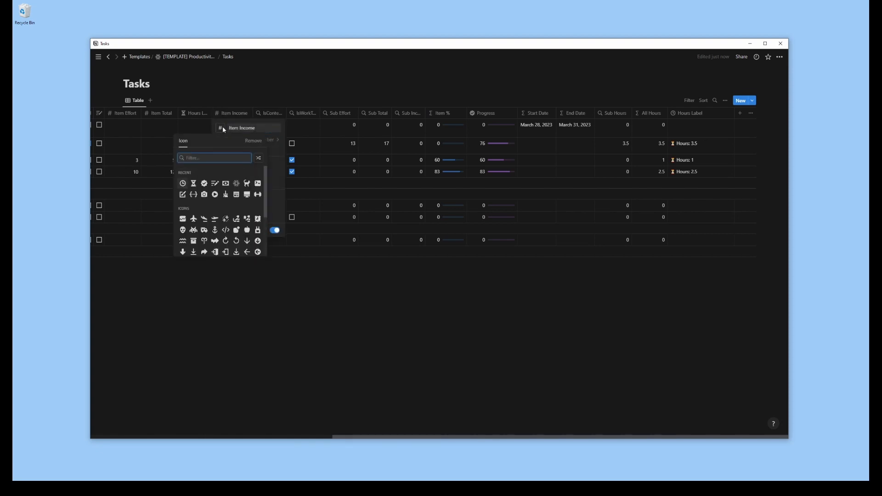
text(sign)
key(BackSpace)
key(BackSpace)
key(BackSpace)
key(BackSpace)
text(coin)
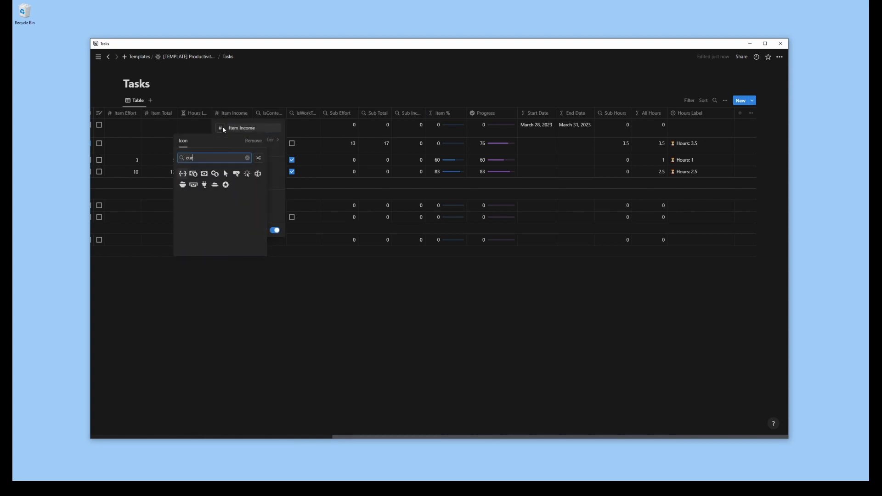
click(215, 175)
click(744, 117)
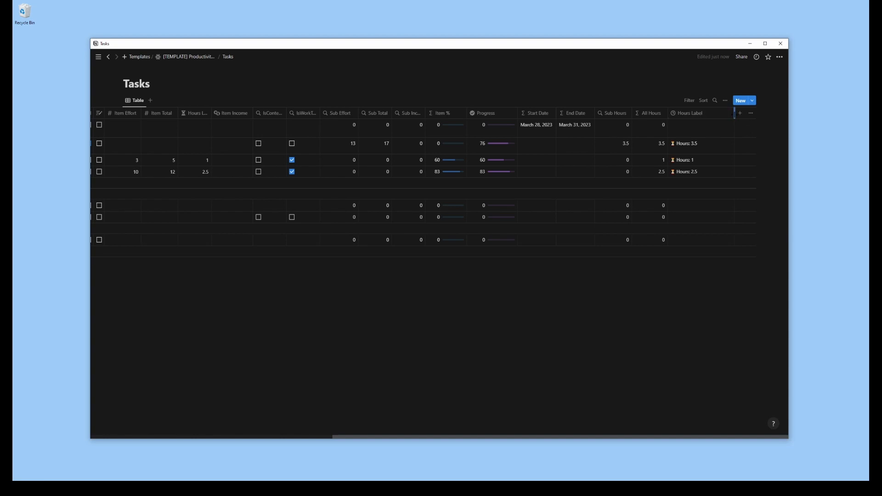
Add a formula property named "Income" and give it the single coin icon
scroll(736, 118, left, 1)
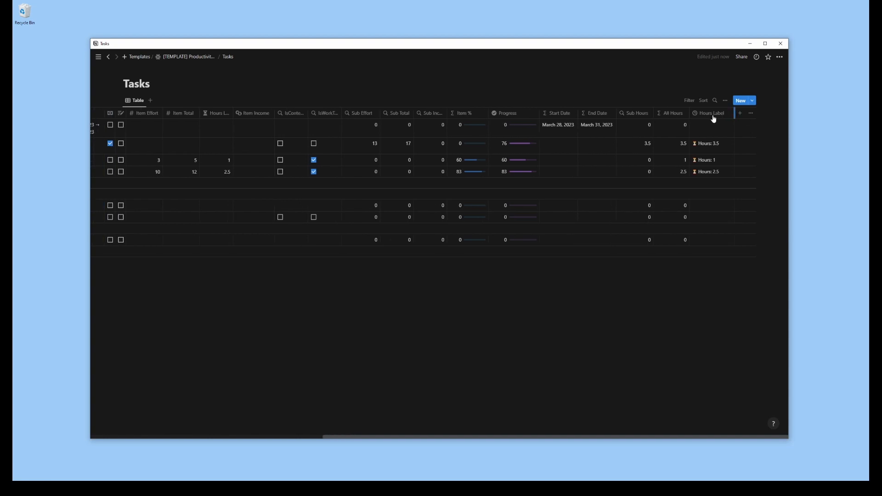
click(740, 114)
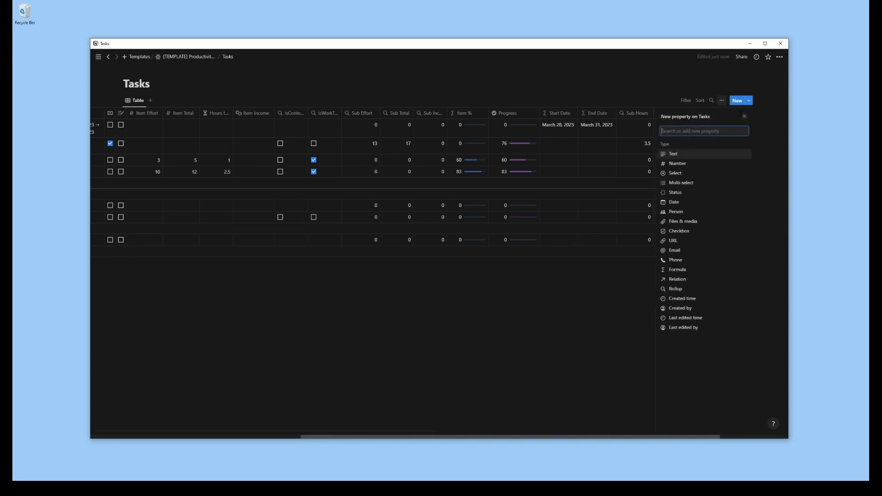
click(685, 271)
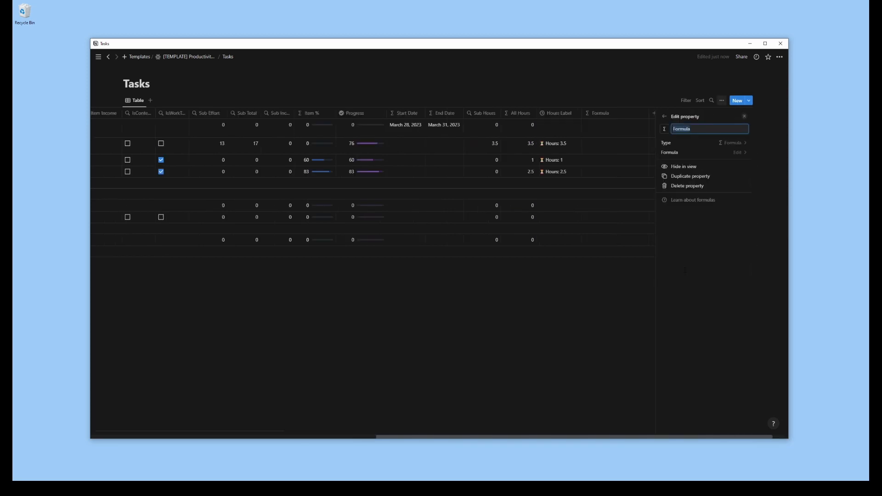
key(BackSpace)
click(666, 131)
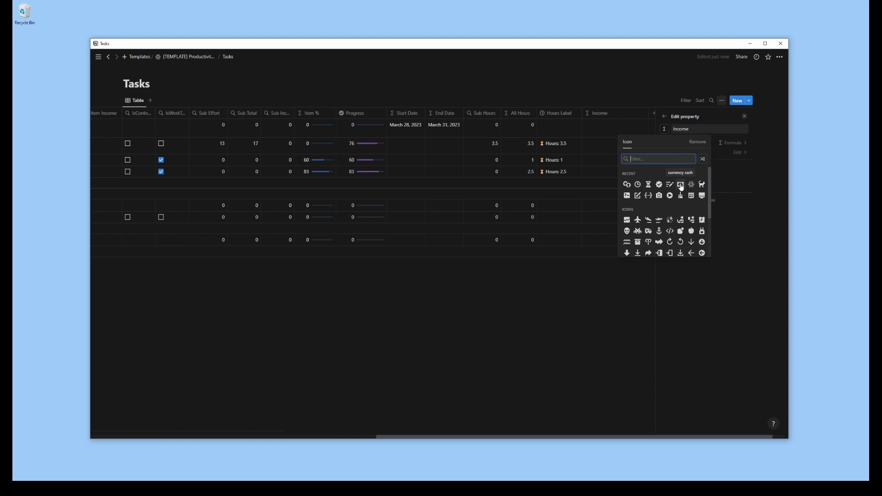
text(coin)
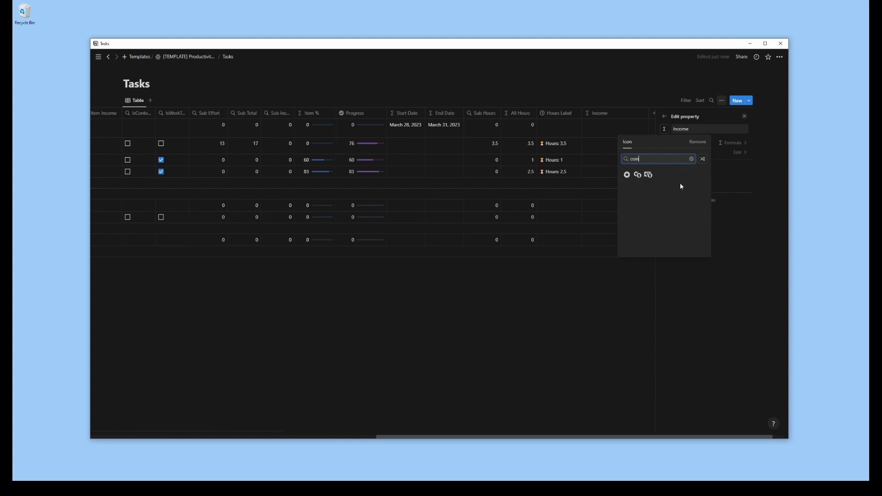
click(628, 176)
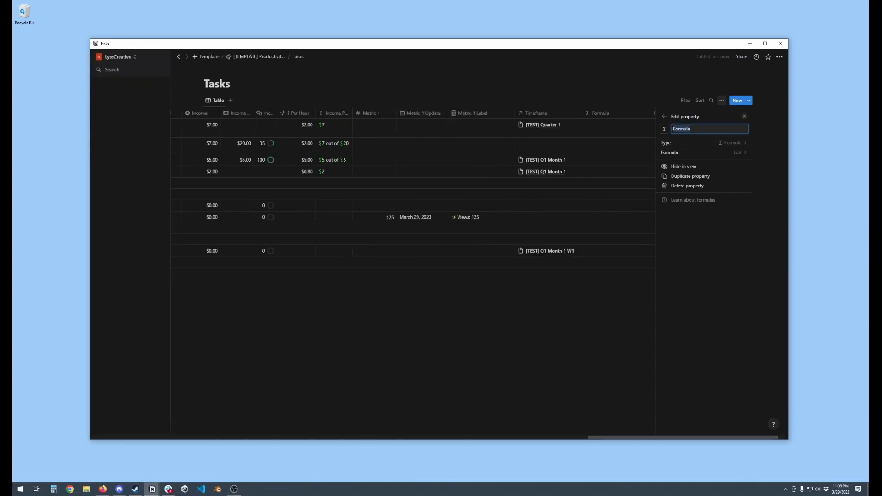
Name the new formula property "S+I Income Goal" and set its formula to prop("Item Income Goal") + prop("Sub Inc Goal")
text(S+I Income Goal)
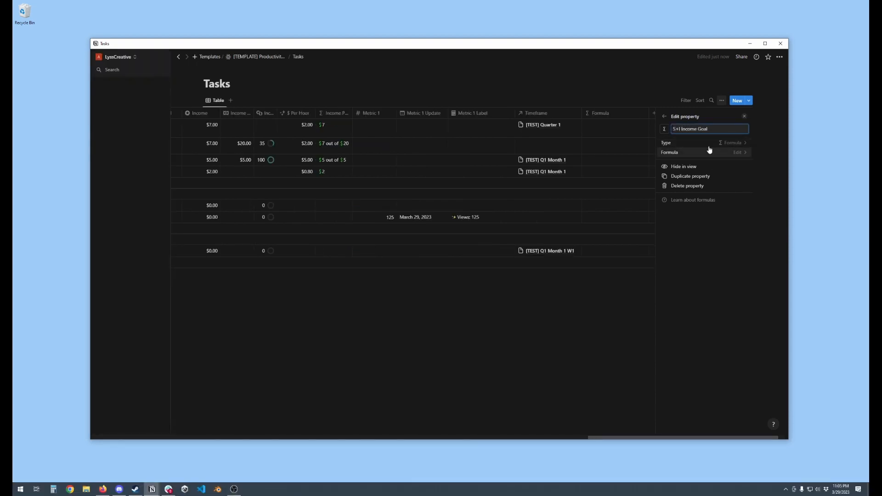
click(713, 152)
scroll(593, 202, down, 6)
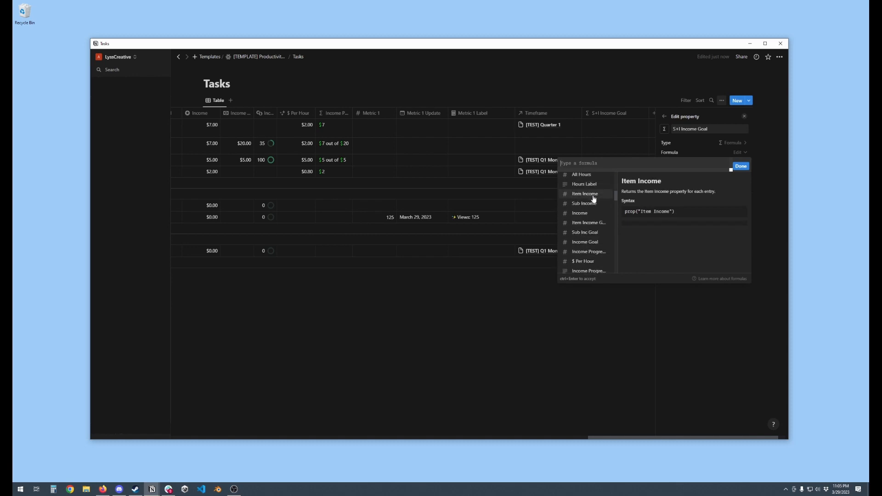
click(594, 223)
text(+)
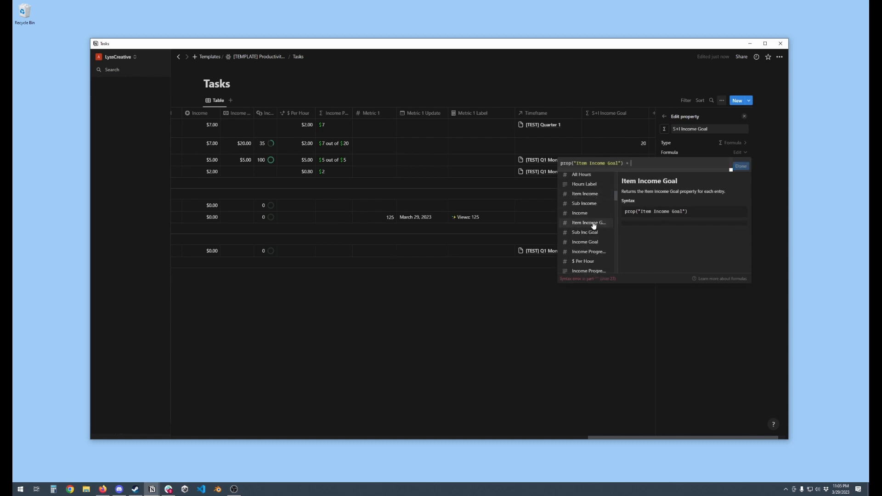
click(586, 233)
click(743, 168)
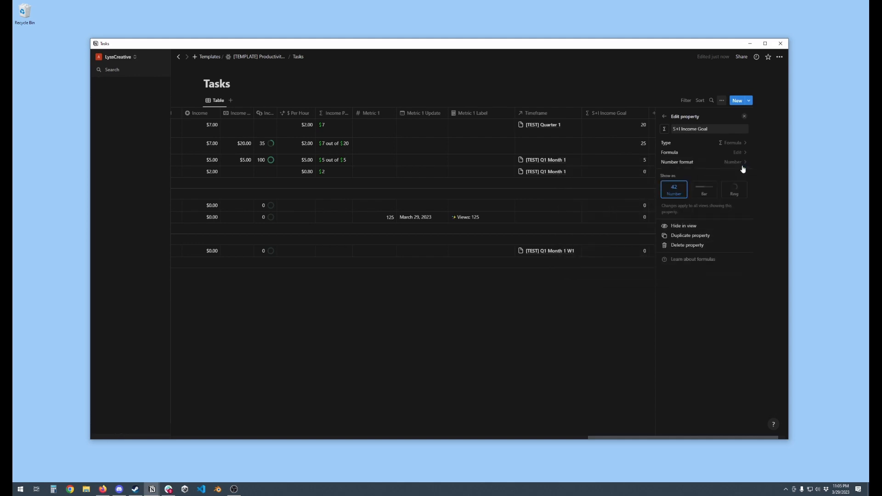
click(745, 117)
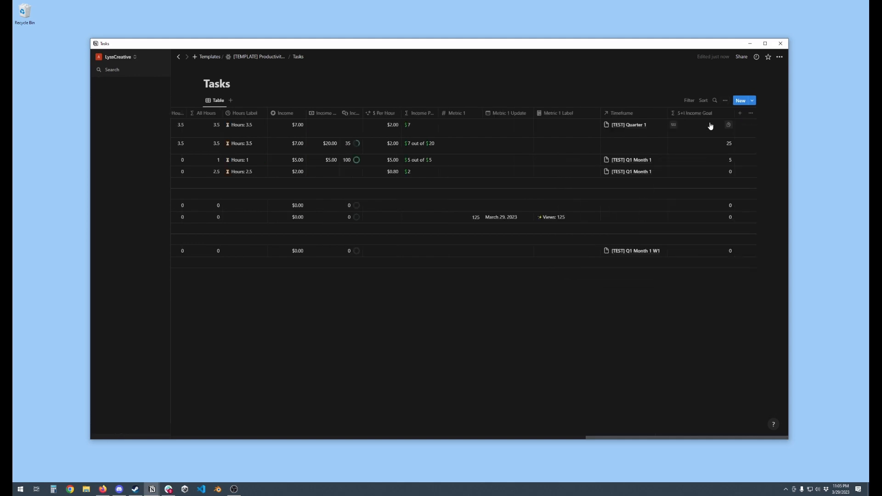
Move the S+I Income Goal column directly after the S+I Income column
drag(710, 116, 501, 114)
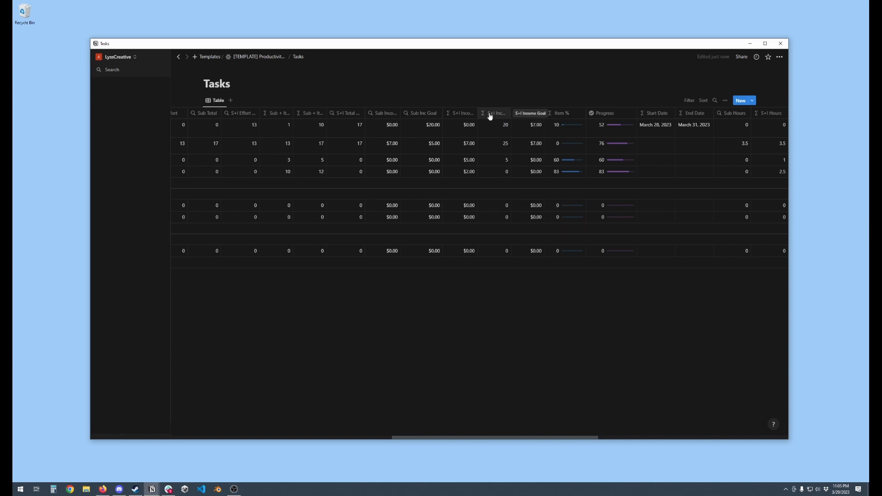
scroll(490, 116, right, 11)
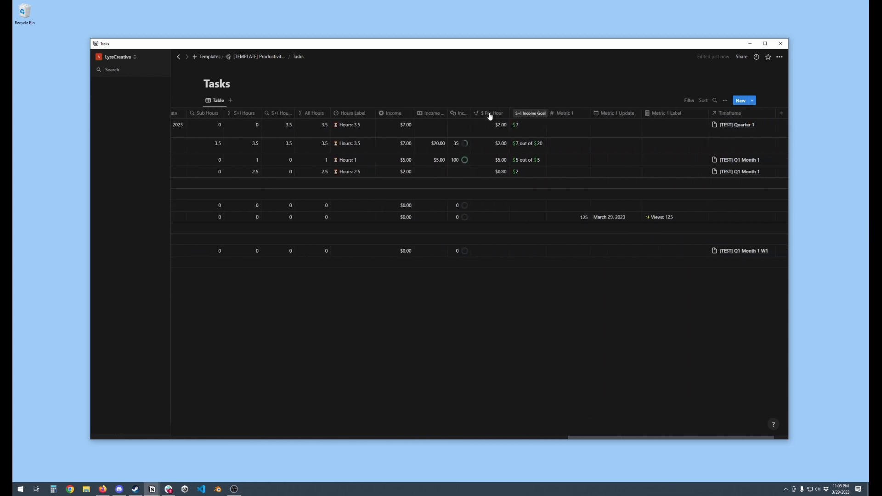
Add a rollup property named "S+I Income Goal Rollup" to the Tasks table
click(781, 113)
click(710, 291)
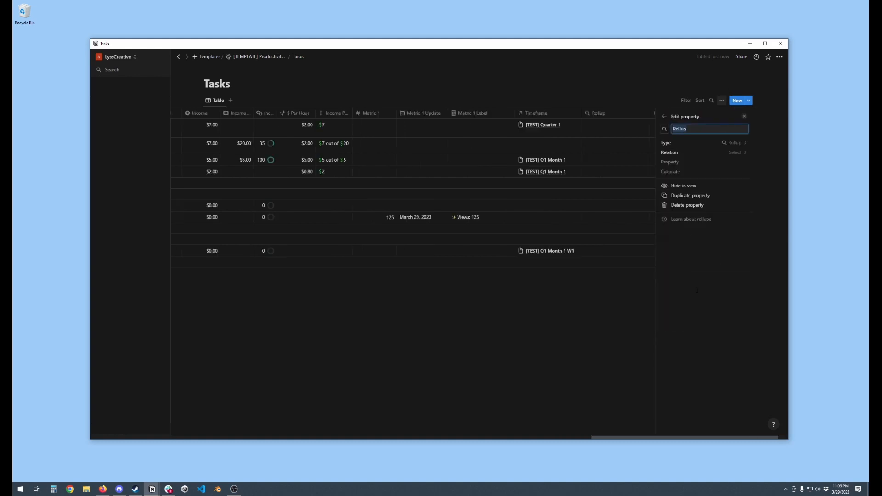
text(S+I)
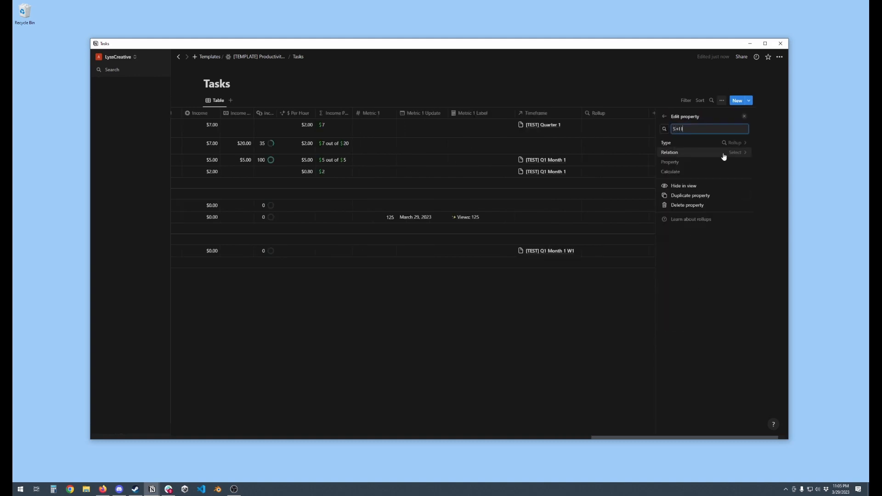
text( Income Goal Rollup)
Set the rollup to sum S+I Income Goal through the Sub Task relation, and move its column directly before Sub Income
click(733, 155)
click(703, 184)
click(737, 163)
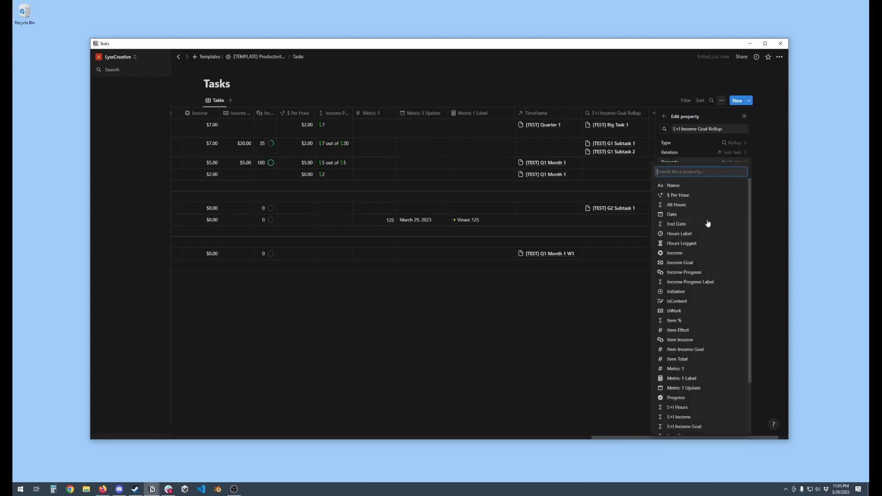
scroll(710, 257, down, 3)
click(687, 361)
click(731, 173)
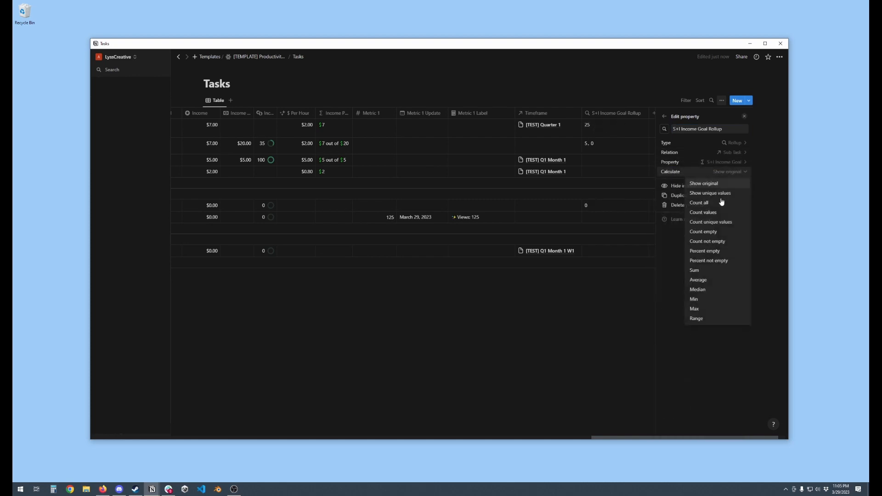
click(695, 271)
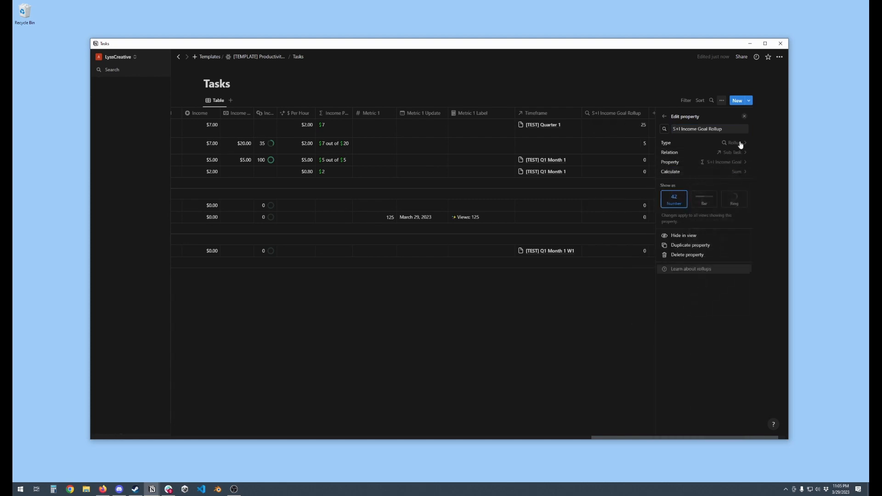
click(745, 117)
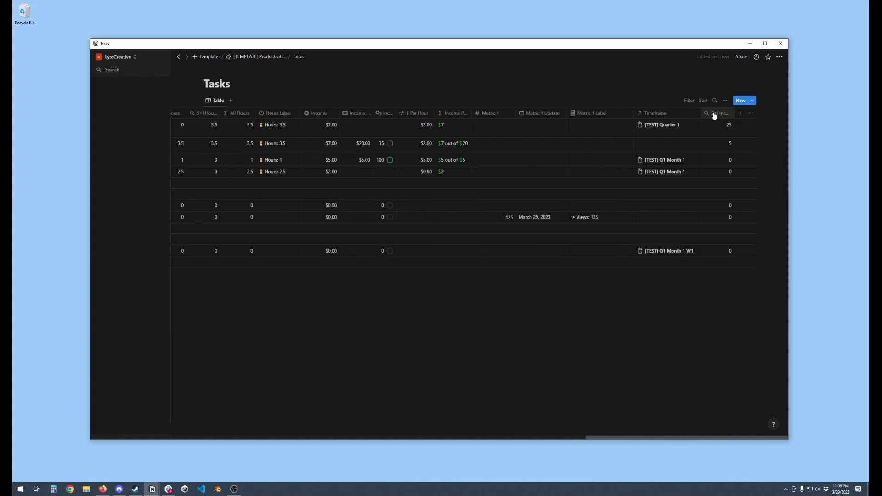
drag(714, 116, 295, 115)
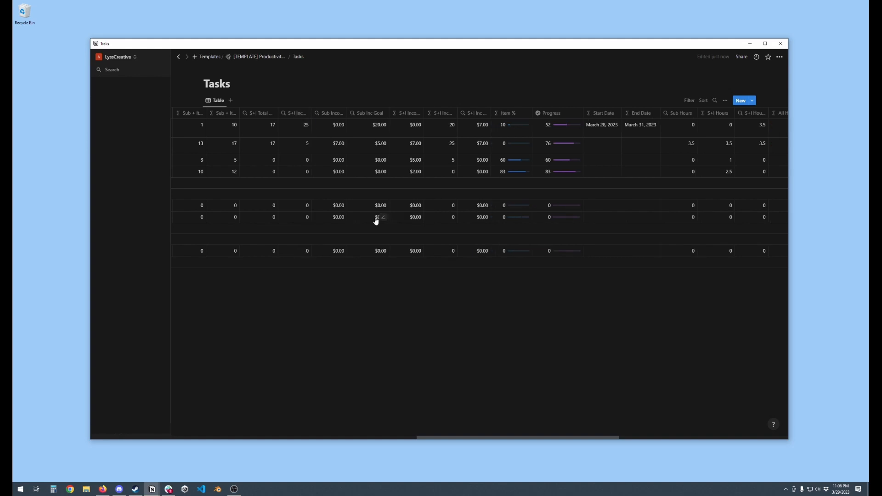
Extend the Income Goal formula to prop("Item Income Goal") + prop("S+I Income Goal Rollup")
scroll(488, 303, right, 1)
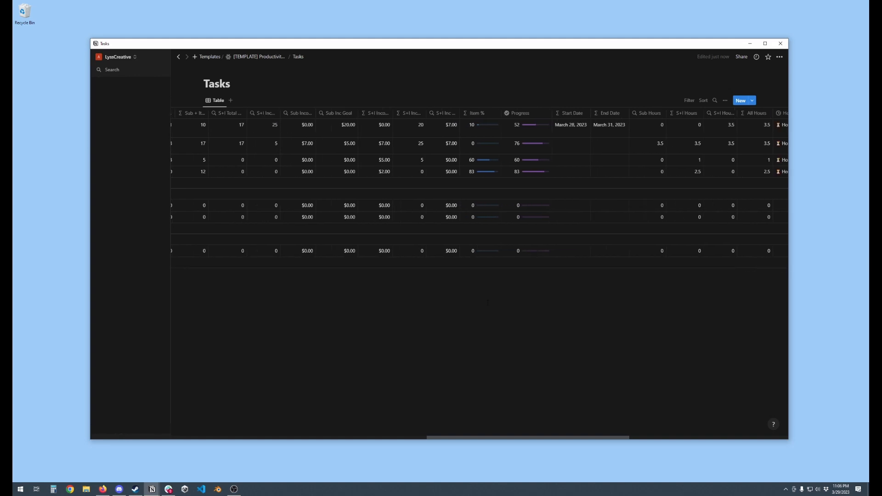
scroll(488, 303, right, 6)
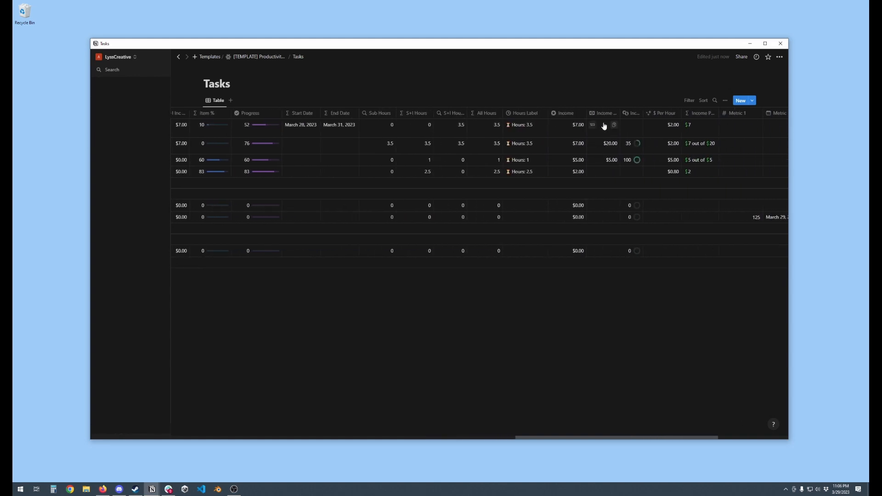
click(604, 127)
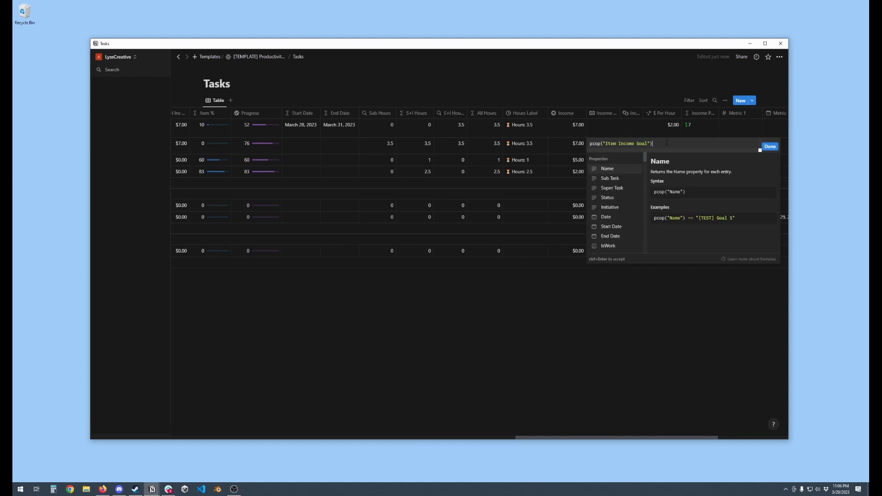
text(+)
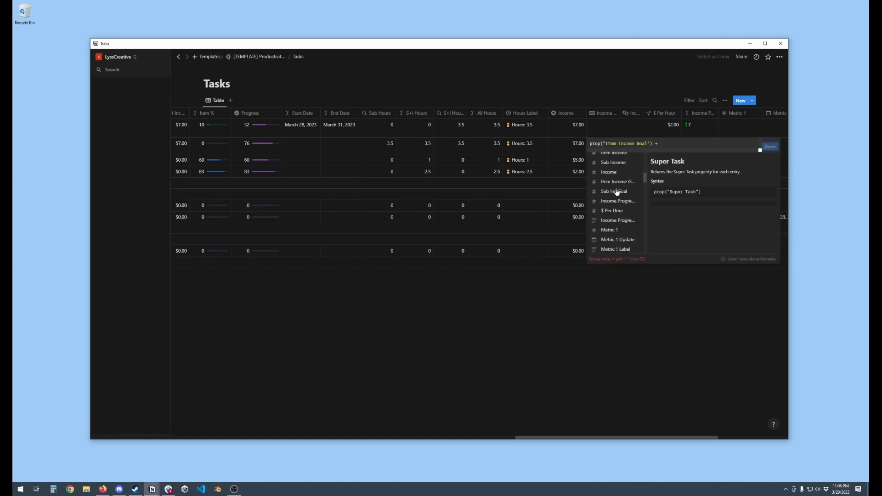
scroll(618, 191, down, 5)
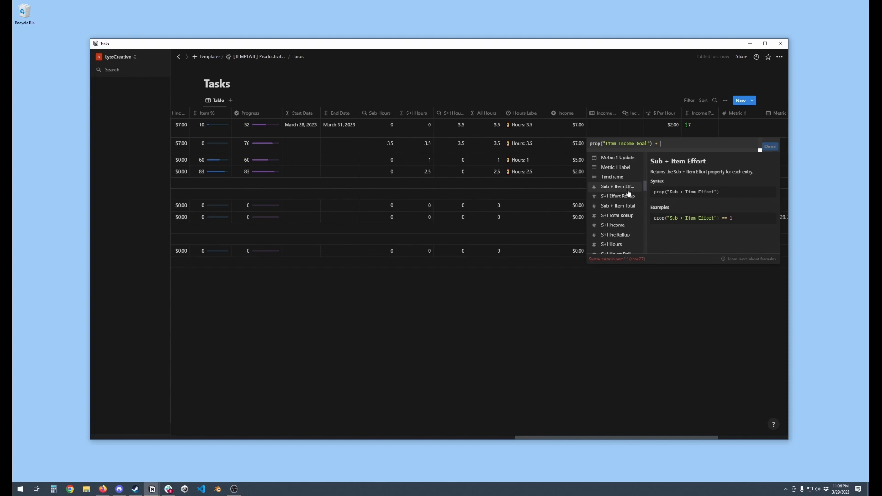
scroll(626, 193, down, 3)
click(623, 205)
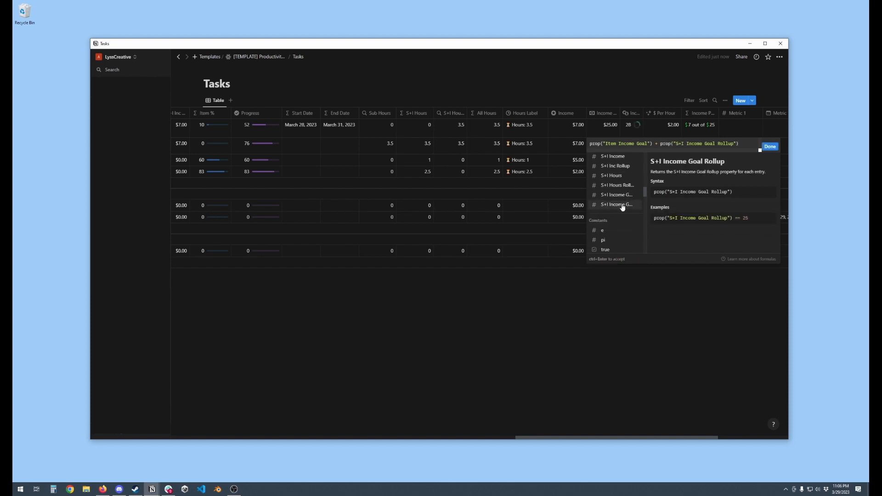
click(771, 147)
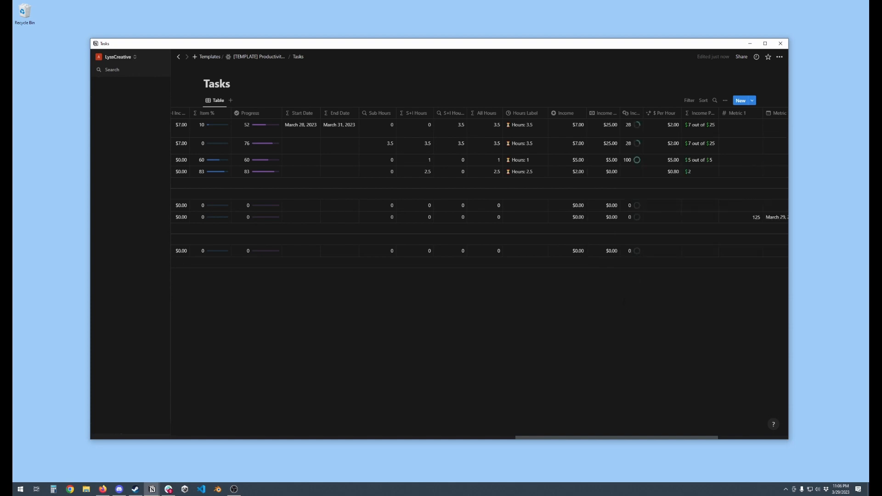
scroll(624, 301, right, 3)
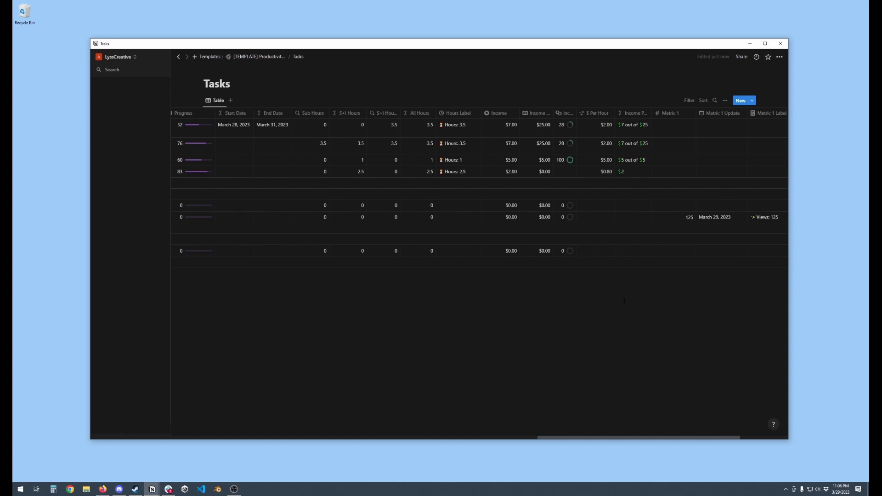
scroll(624, 295, right, 2)
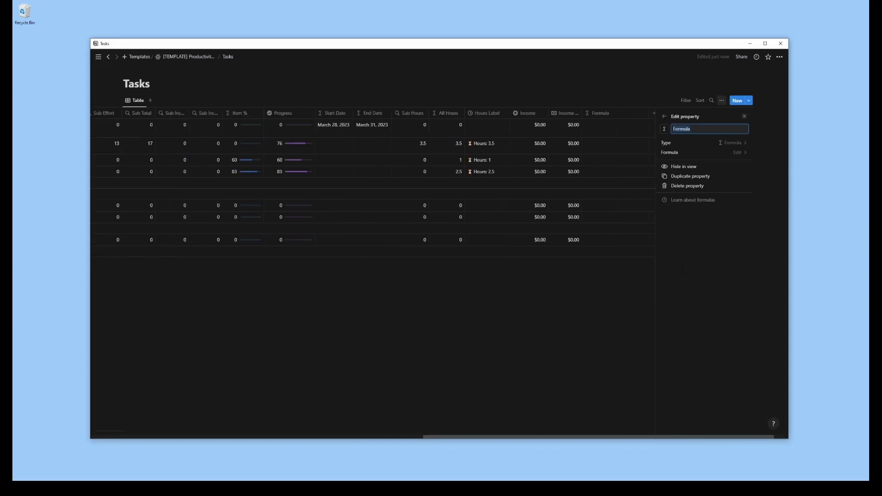
Name the new formula property "Income Progress" and set its formula to round(prop("Income")/prop("Income Goal")*100)
text(Income Progress)
click(732, 152)
text(round()
scroll(600, 221, down, 3)
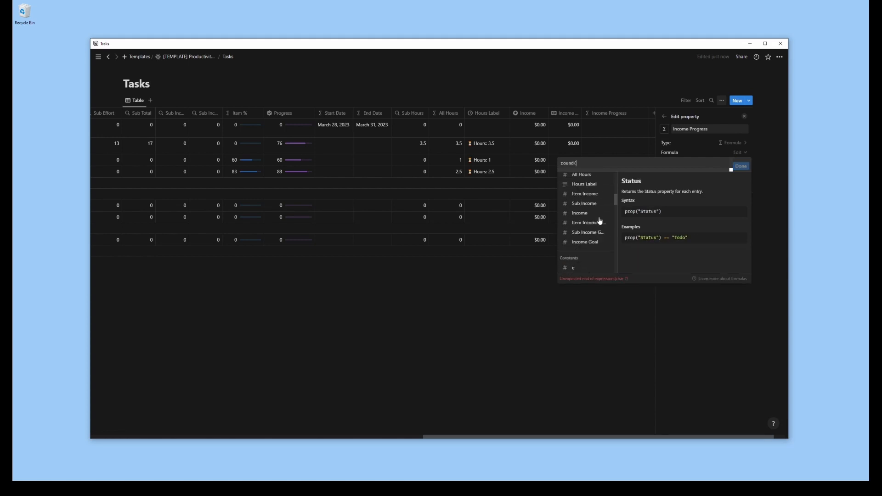
click(584, 215)
text(/)
click(581, 244)
text(*100))
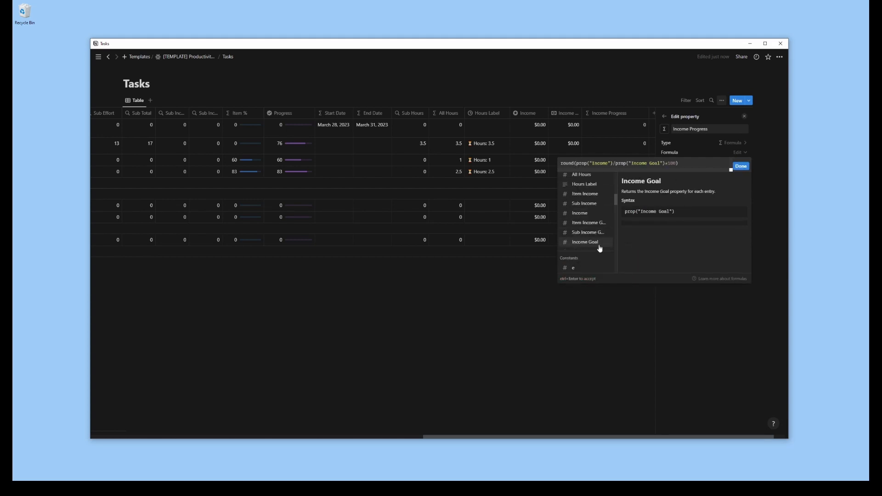
click(741, 166)
Show Income Progress as a ring and give the property the overlapping coins icon
click(710, 192)
click(734, 191)
click(580, 321)
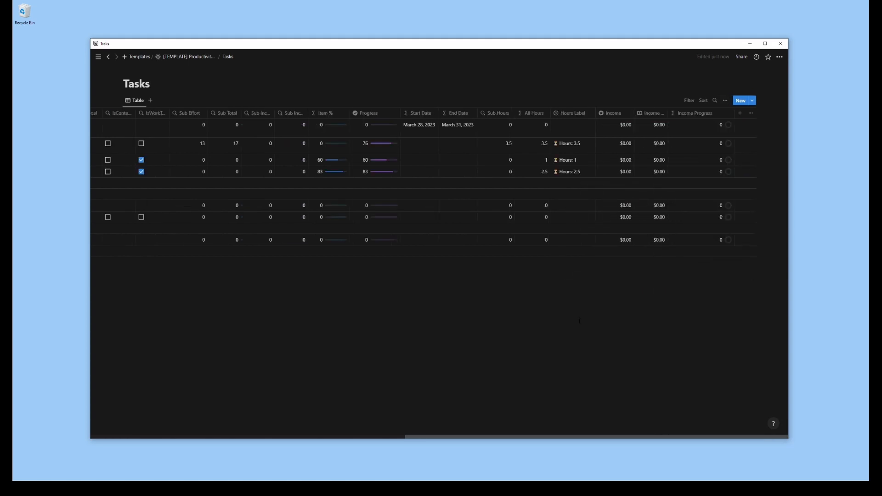
scroll(703, 121, left, 2)
click(724, 113)
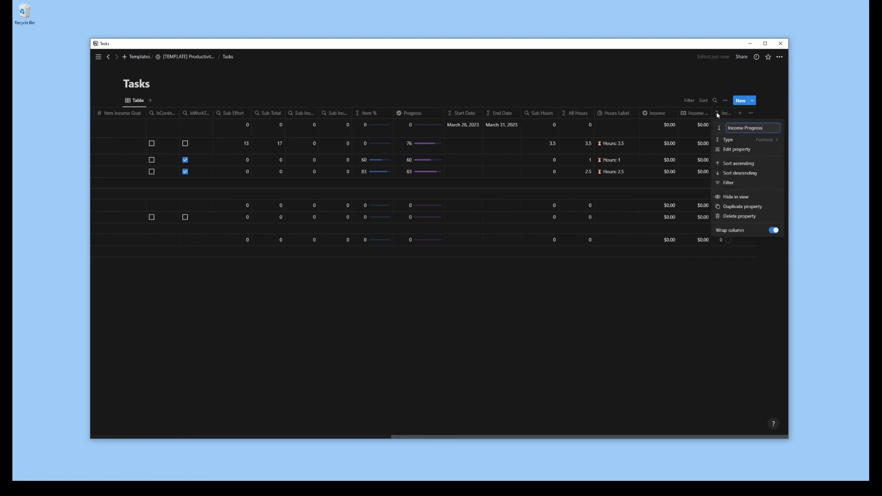
click(719, 127)
click(703, 180)
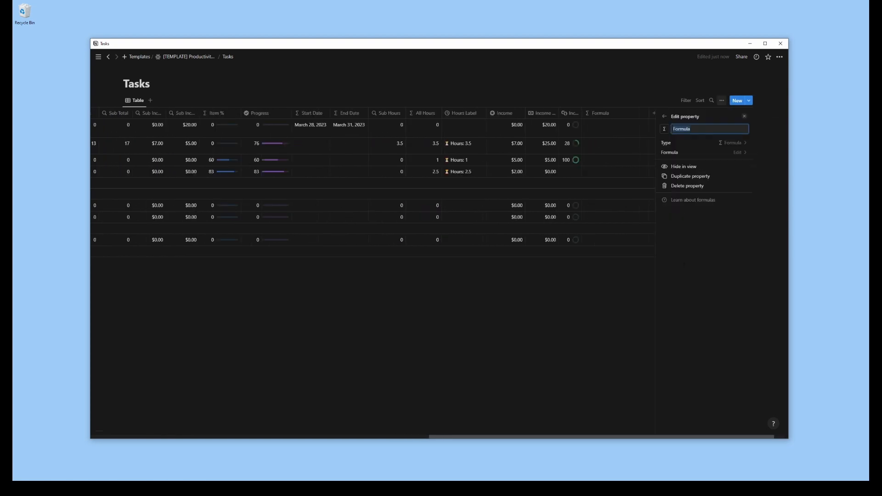
Name the new formula property "$ Per Hour" and give it the sparkles icon
text($ Per Hour)
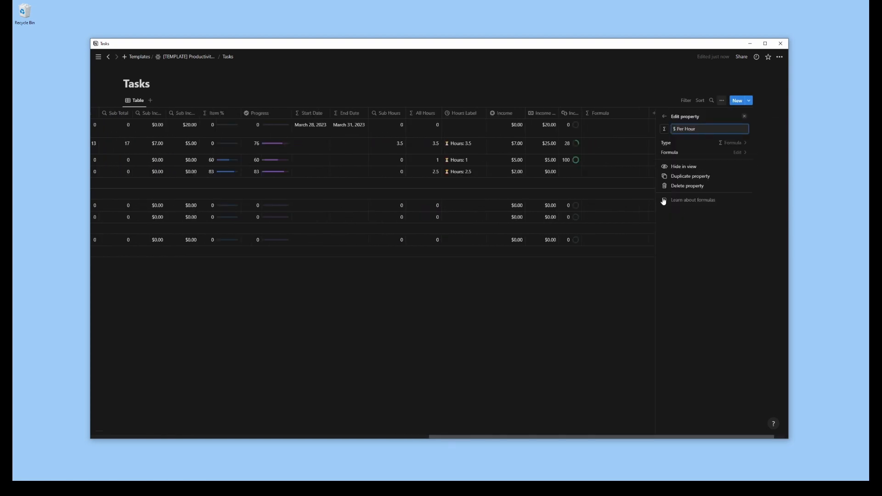
click(665, 129)
text(star)
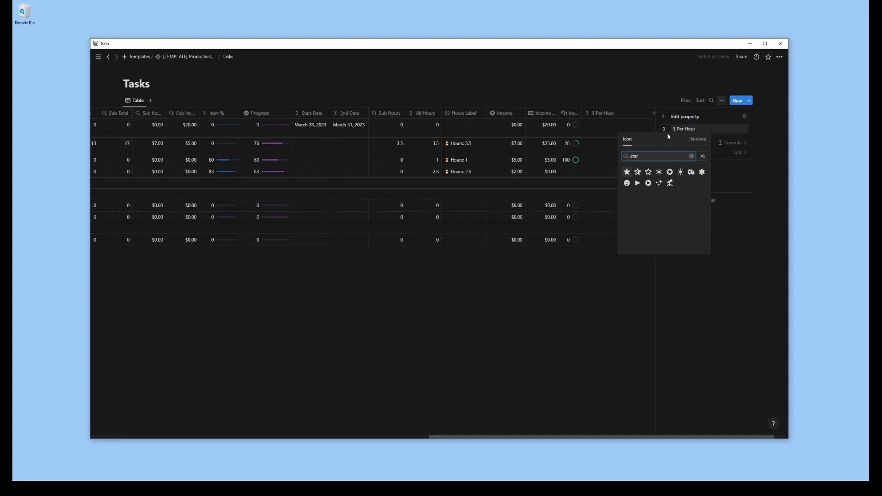
click(658, 184)
Set the $ Per Hour formula to prop("Income") / prop("All Hours")
click(728, 152)
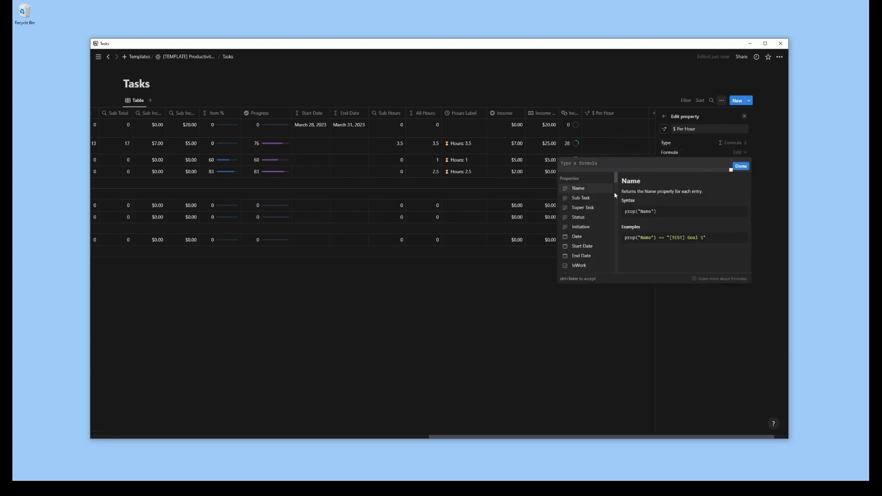
scroll(586, 207, down, 10)
click(580, 213)
text(/)
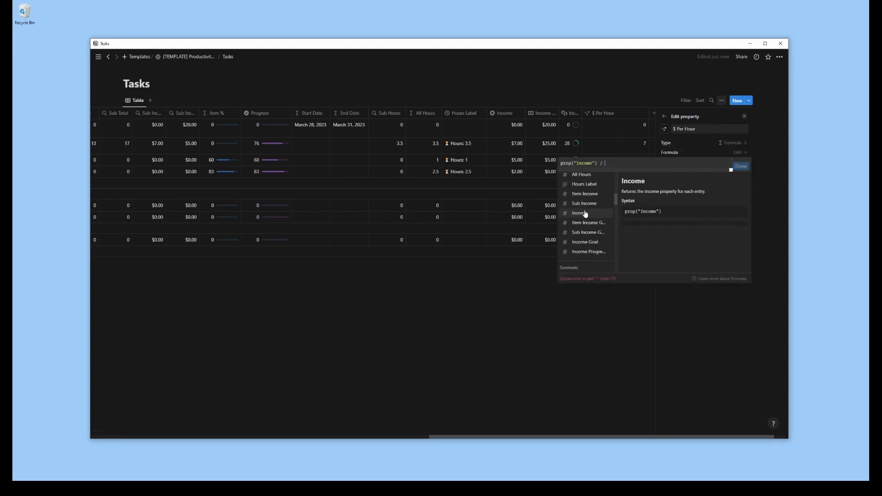
click(583, 175)
click(741, 166)
click(664, 117)
click(744, 116)
Add a formula property named "Income Progress Label"
click(737, 113)
click(690, 268)
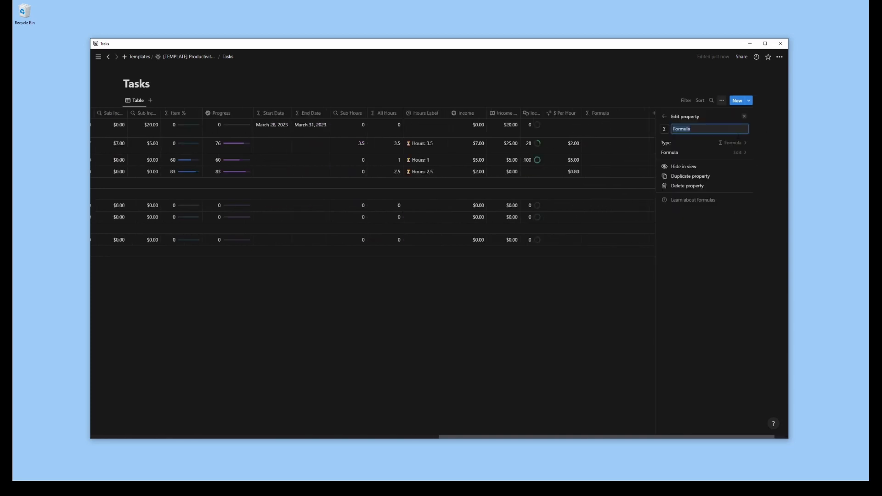
text(Income Progress Label)
Start the Income Progress Label formula with the dollar sign emoji followed by a plus operator
click(739, 152)
key(super+period)
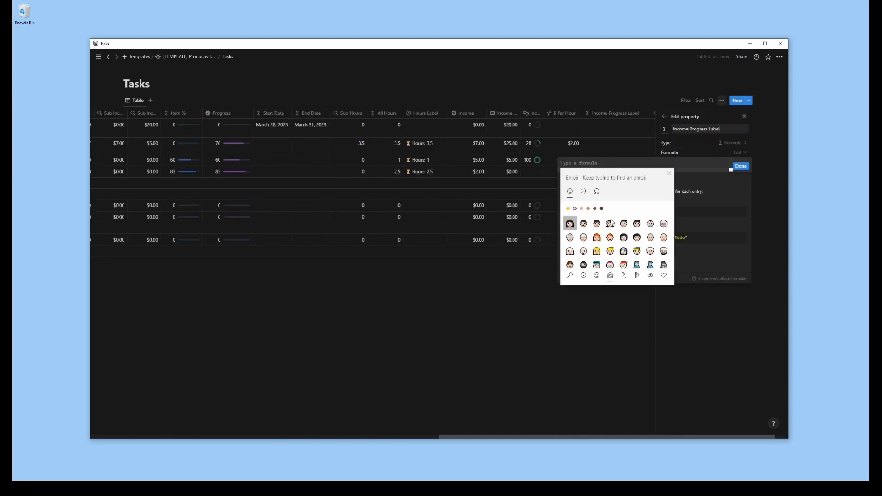
text(dollar)
click(584, 209)
click(580, 164)
text(+ )
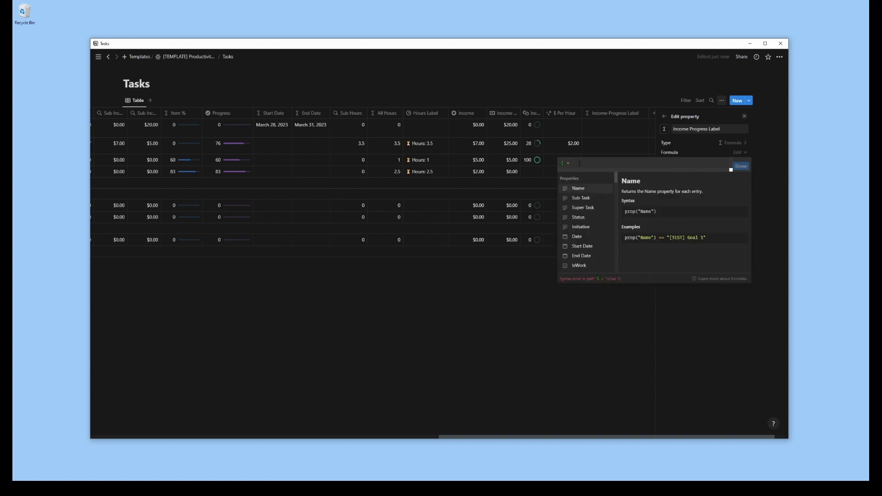
text(format(prop("Income") / )
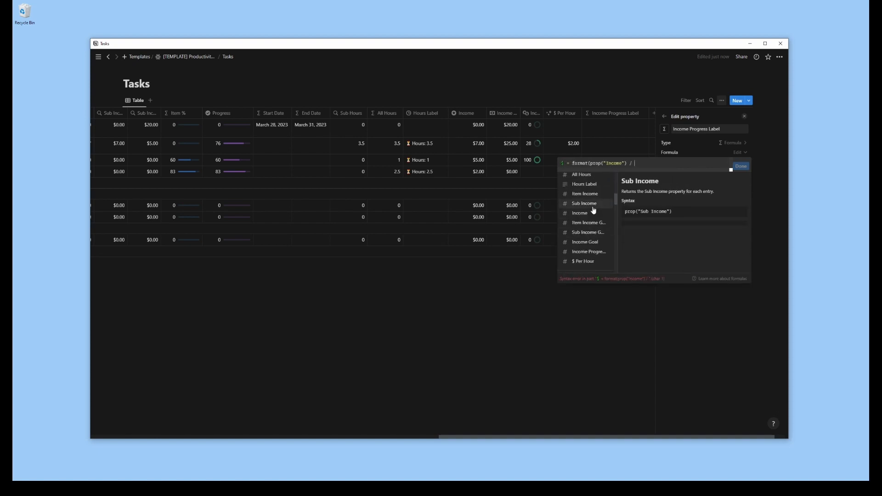
text(+")
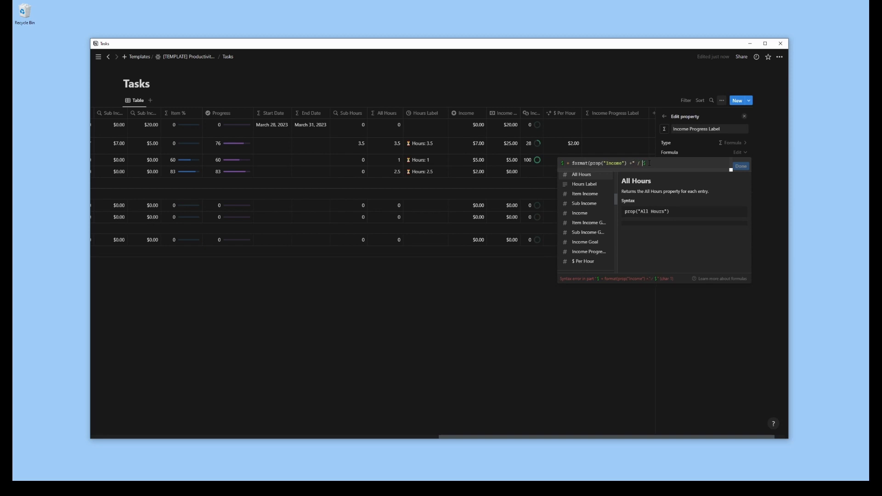
Complete the label formula as the quoted dollar emoji + format(prop("Income")) + " out of " with the dollar emoji + format(prop("Income Goal"))
key(Home)
text(")
key(Right)
text(")
key(Left)
text(" + format()
click(594, 247)
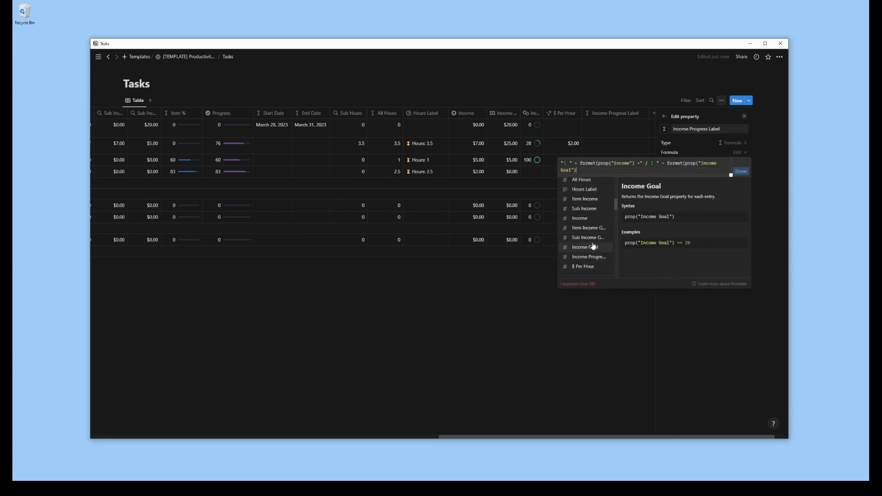
text())
click(635, 164)
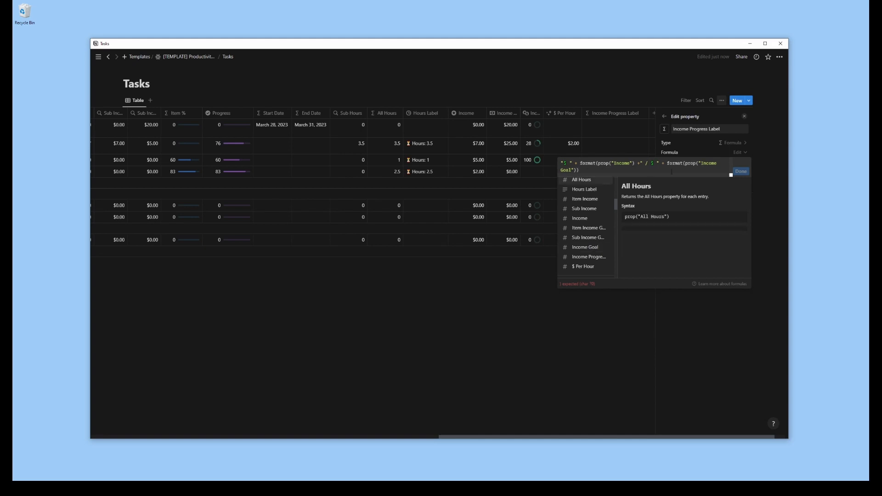
text())
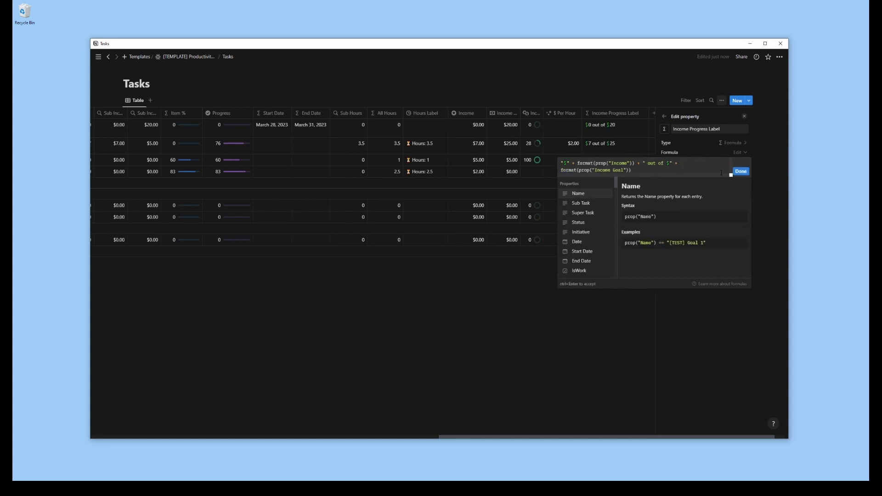
Wrap the Income Progress Label formula in an if condition that shows the label when prop("Income") > 0 and an empty string otherwise
text(if ()
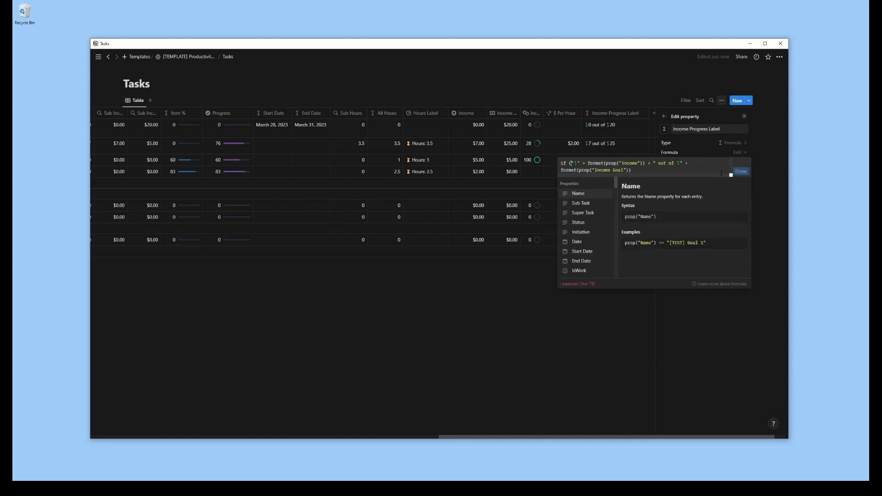
scroll(586, 223, down, 5)
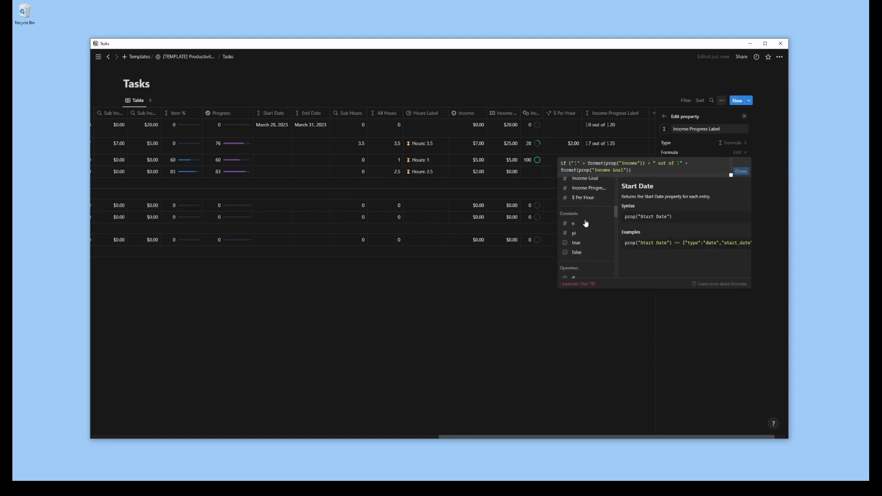
scroll(591, 222, up, 2)
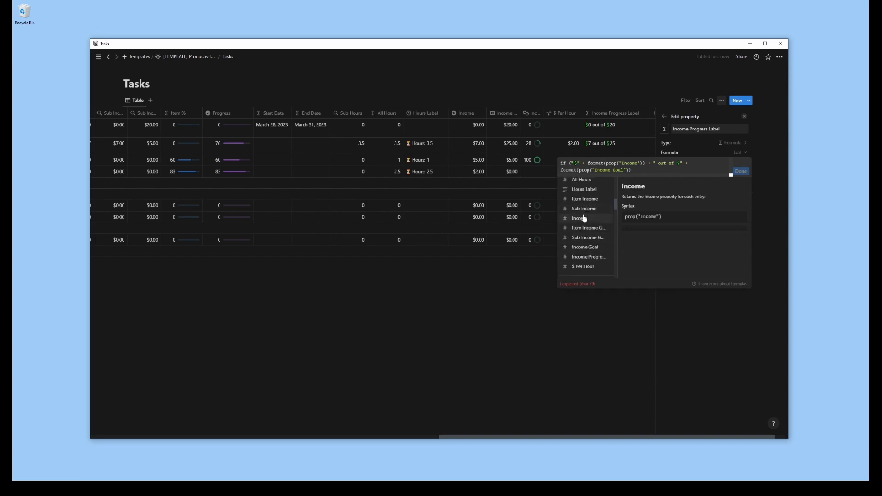
click(585, 218)
text(> 0)
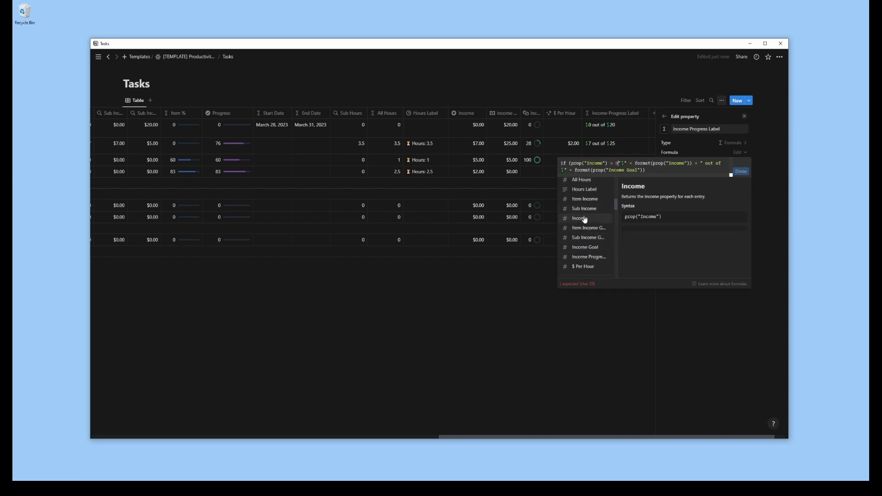
text(,)
click(653, 170)
text())
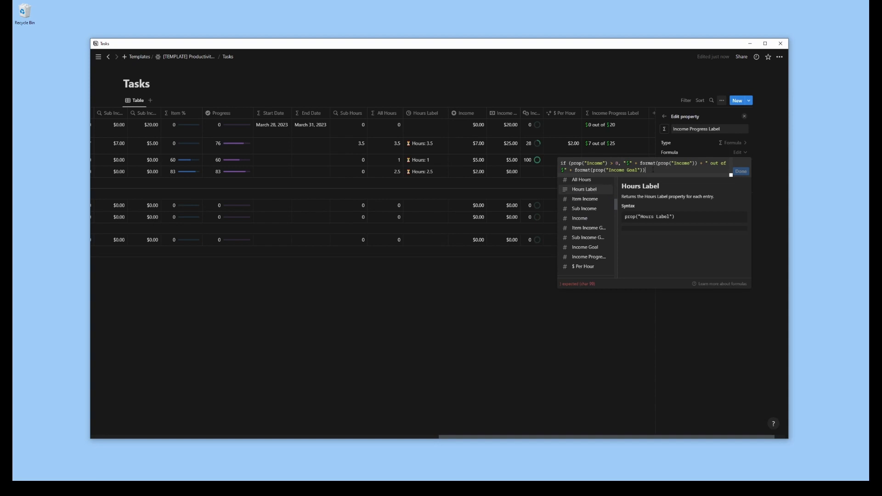
text(, ""))
click(741, 172)
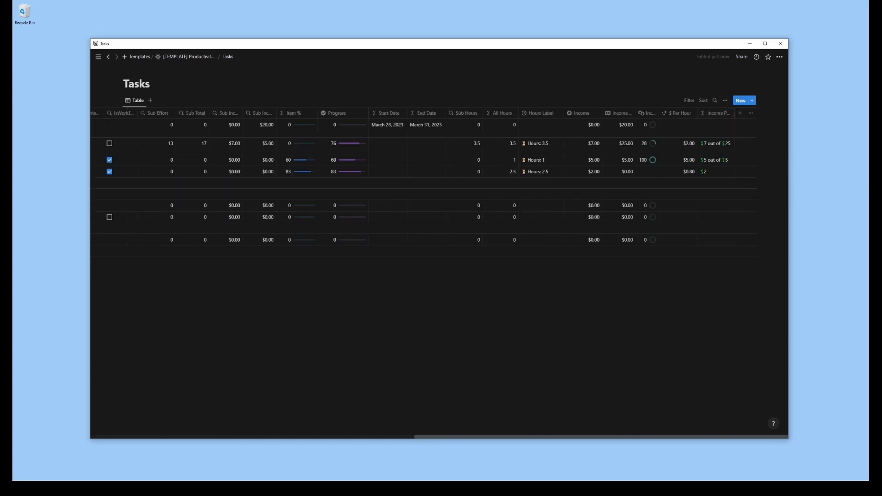
Add a number property named "Metric 1" to the Tasks database
click(741, 114)
text(num)
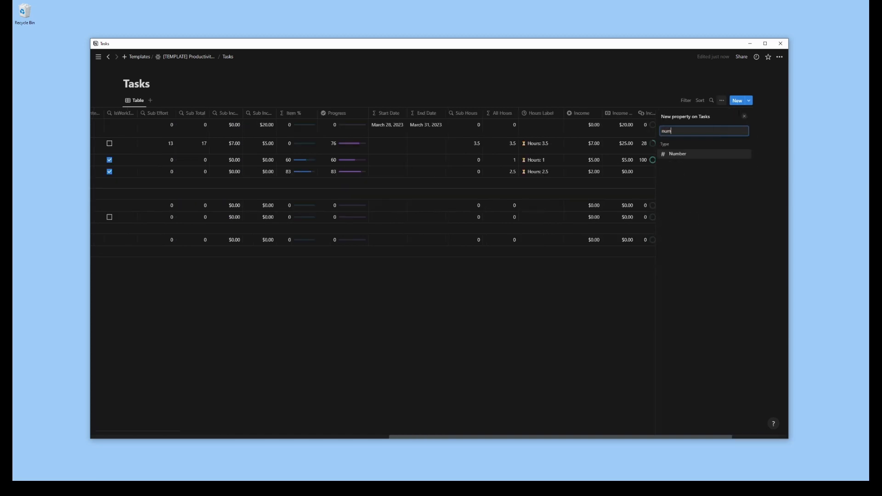
click(687, 159)
text(Metric 1)
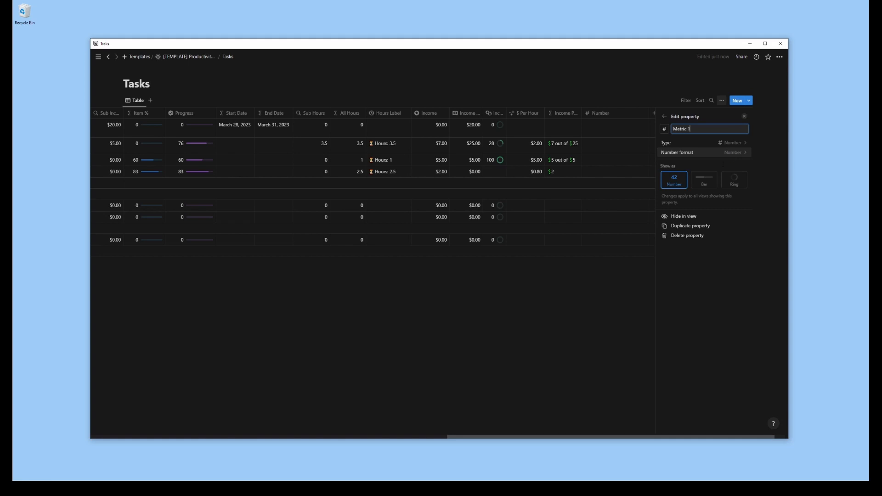
click(744, 117)
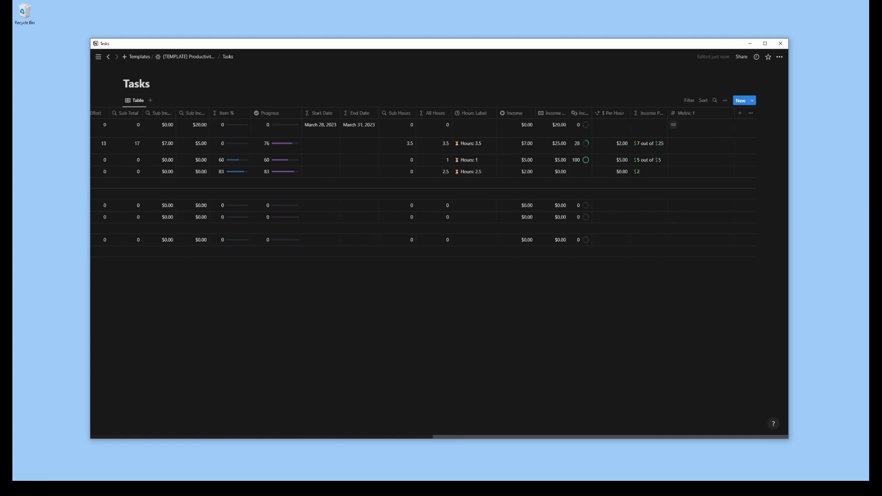
Add a date property named "Metric 1 Update" and adjust its column width
click(742, 115)
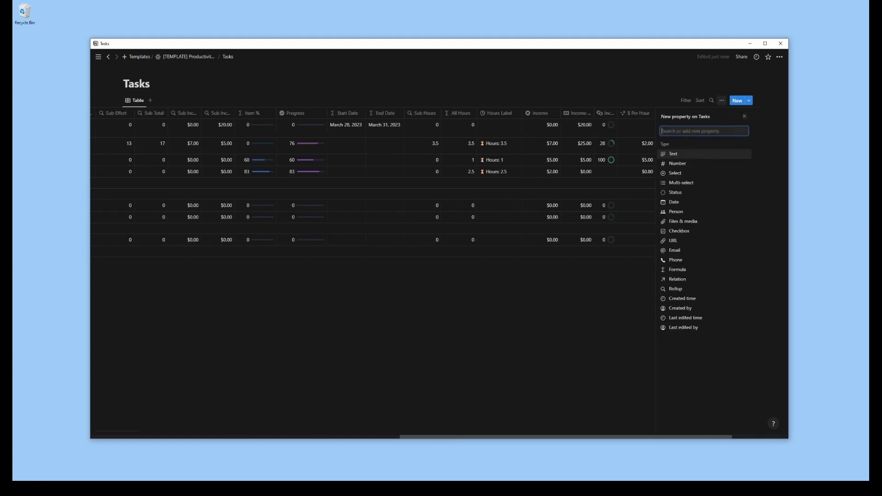
click(682, 204)
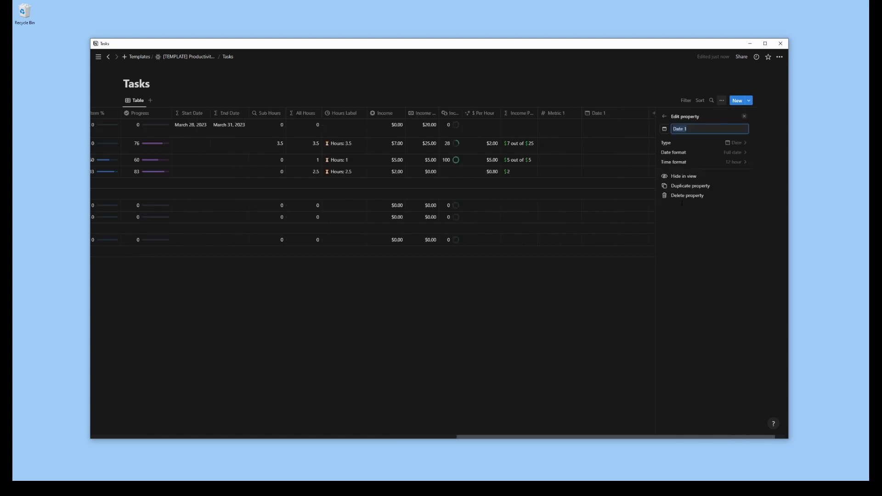
text(Metric 1)
text(Update)
click(640, 241)
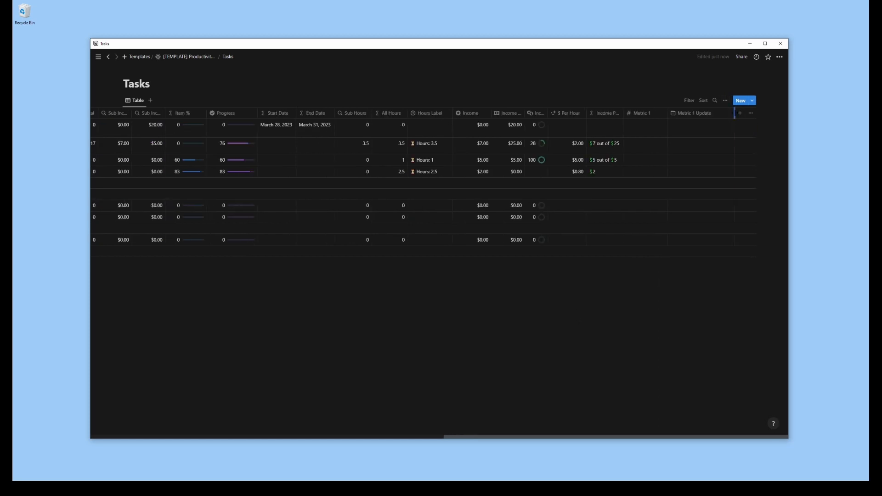
drag(735, 115, 719, 117)
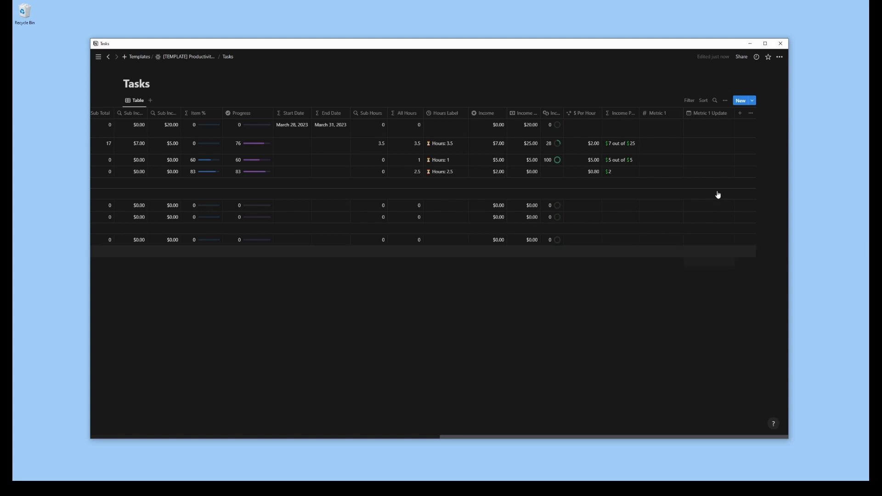
Add a formula property named "Metric 1 Label" and give it the calculator icon
click(739, 114)
click(678, 269)
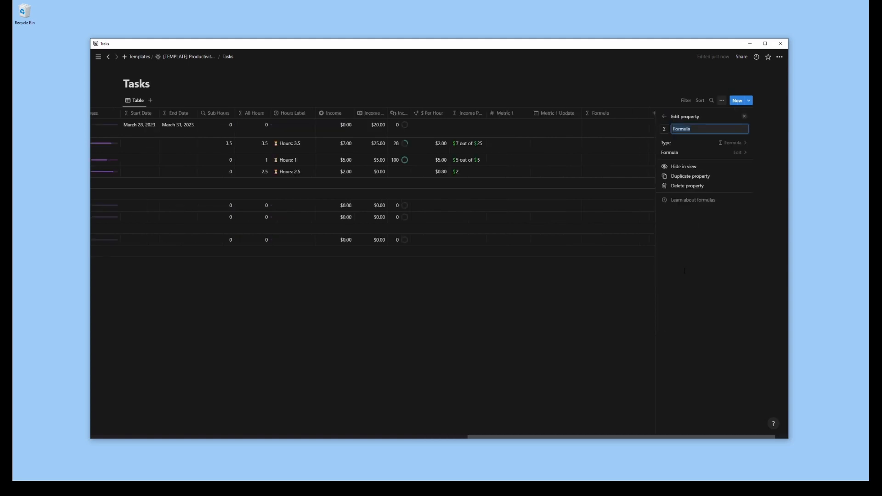
text(Metric 1 Label)
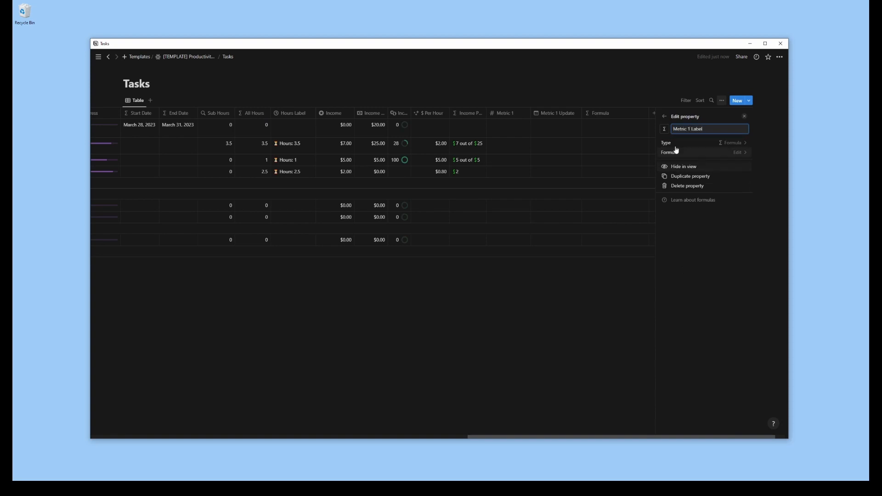
click(665, 128)
text(calcu)
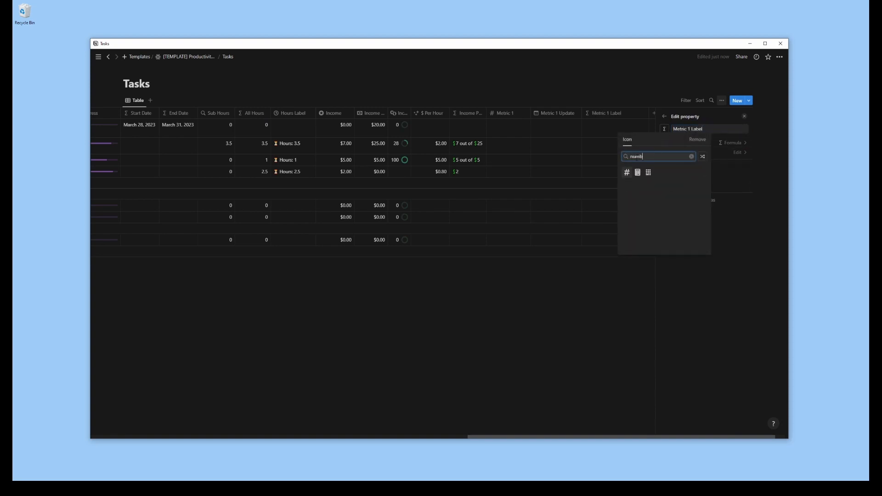
click(638, 172)
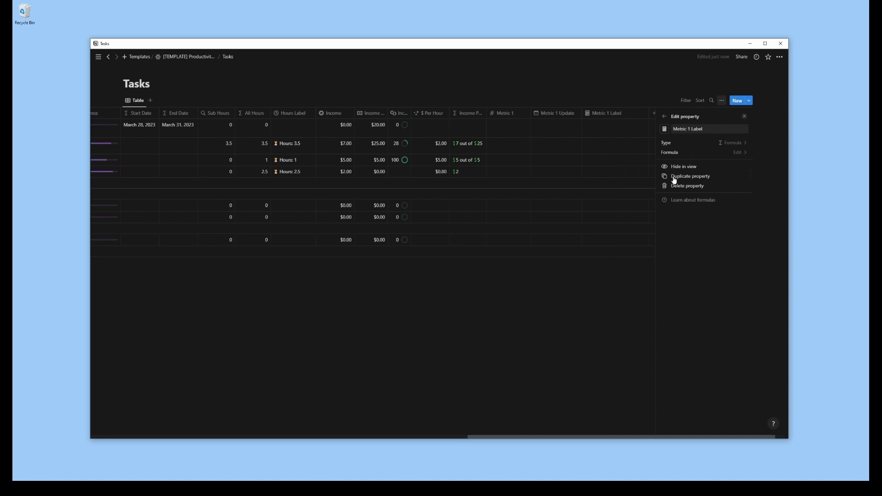
Write the Metric 1 Label formula as the quoted text "Views: " preceded by a sparkles emoji, plus prop("Metric 1")
click(736, 152)
text(i)
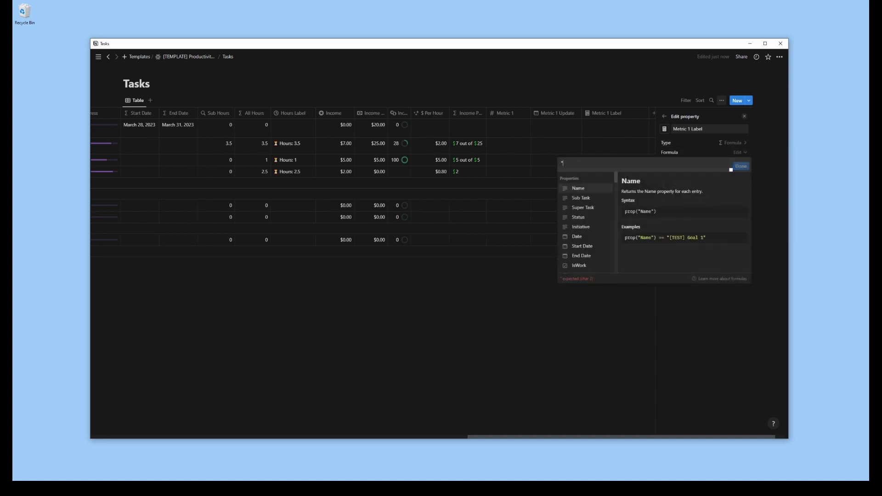
key(super+period)
text(star)
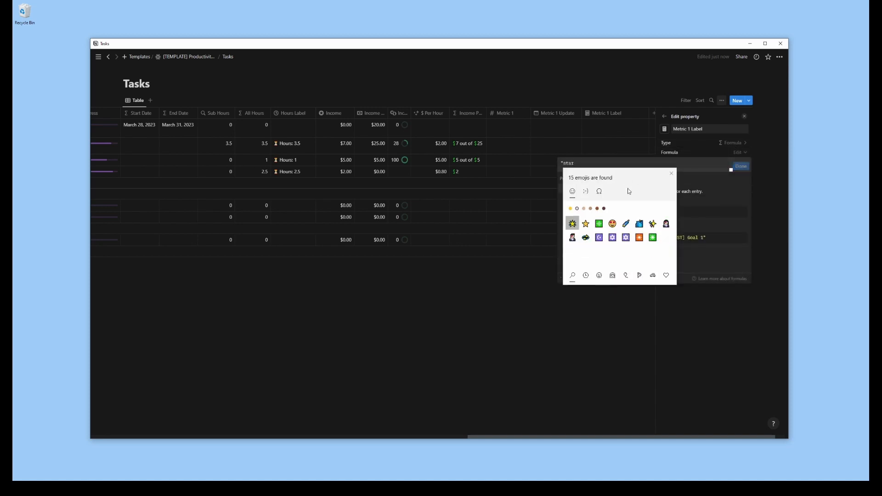
click(653, 224)
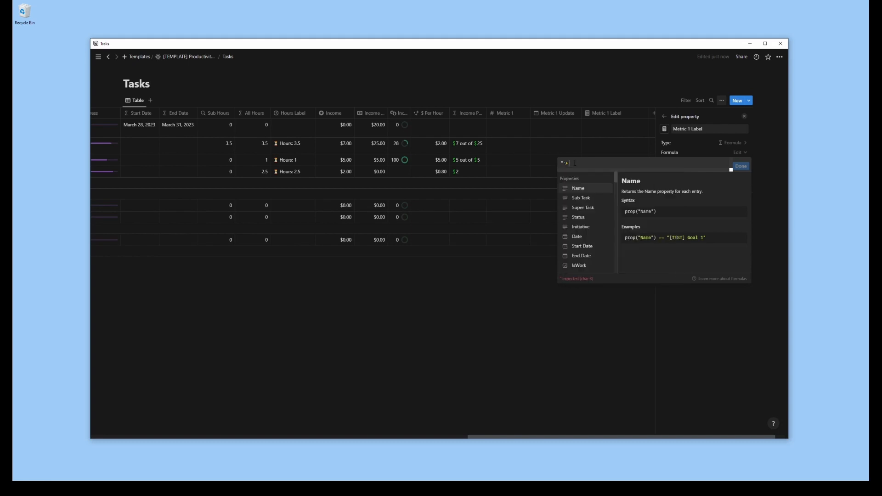
text(Views: " +)
scroll(587, 224, down, 5)
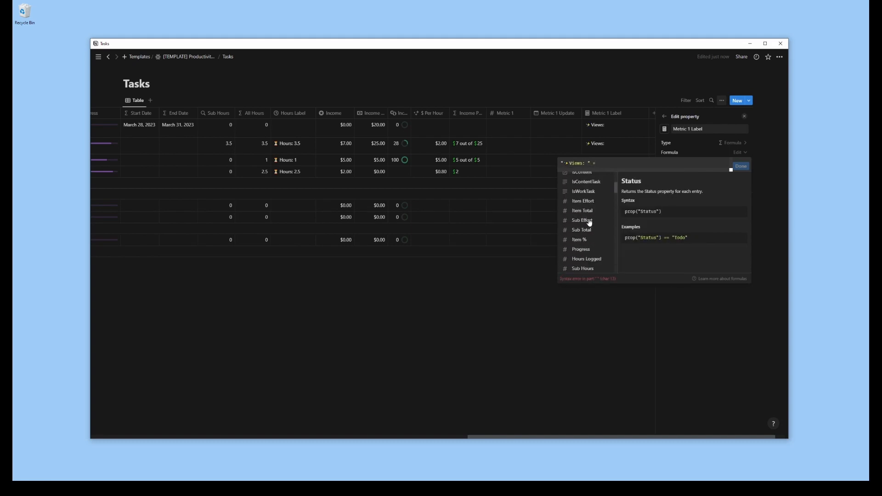
scroll(589, 222, down, 1)
click(584, 212)
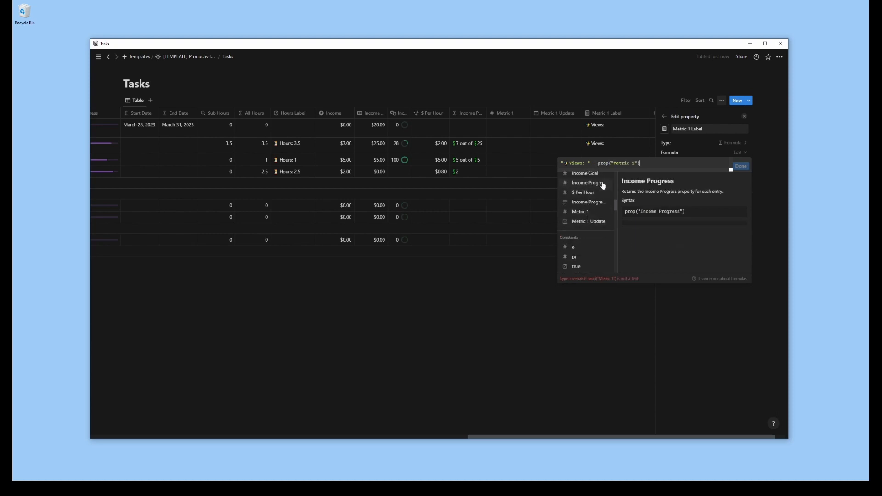
Wrap the Metric 1 Label formula in if(prop("Metric 1") > 0, …, "") so it is blank without a value
key(Home)
text(if()
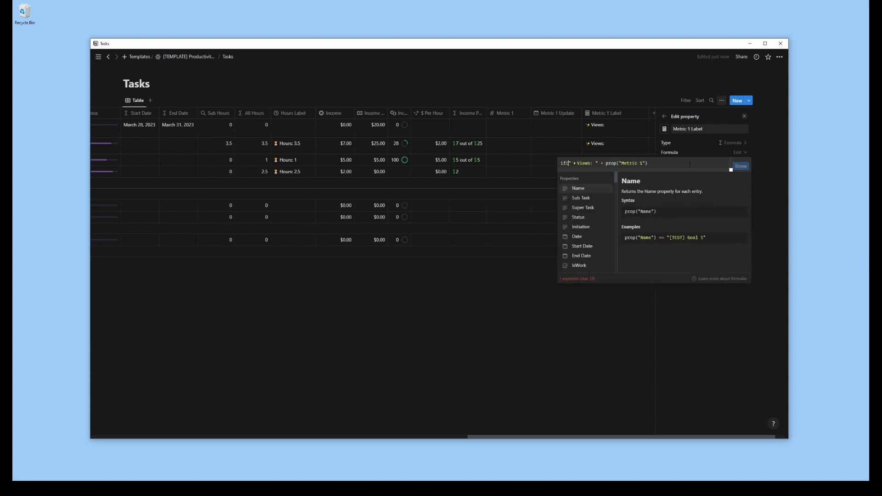
scroll(593, 242, down, 4)
scroll(593, 243, down, 4)
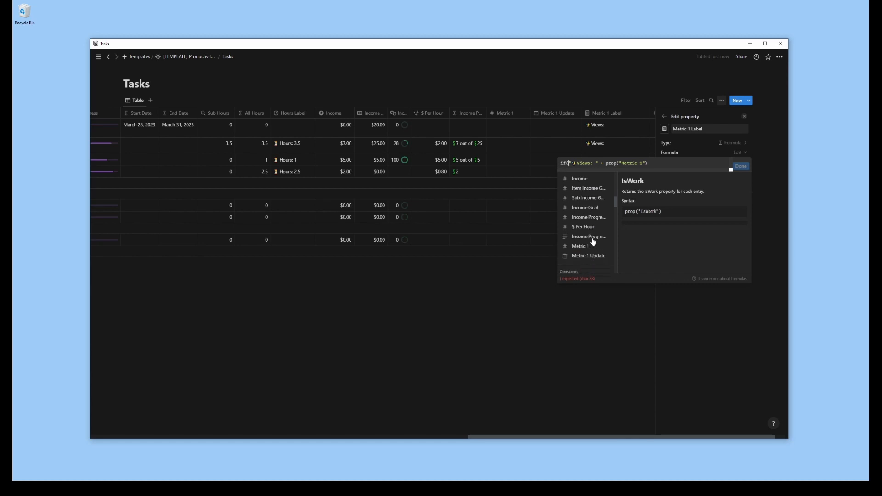
click(586, 213)
text(> 0, )
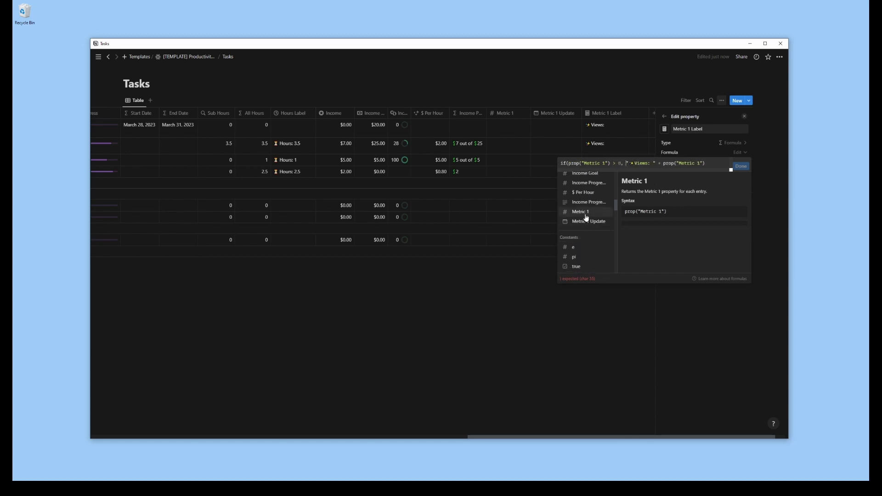
text(, ""))
Convert the Metric 1 value in the label text with format(prop("Metric 1")) and save the formula
click(568, 163)
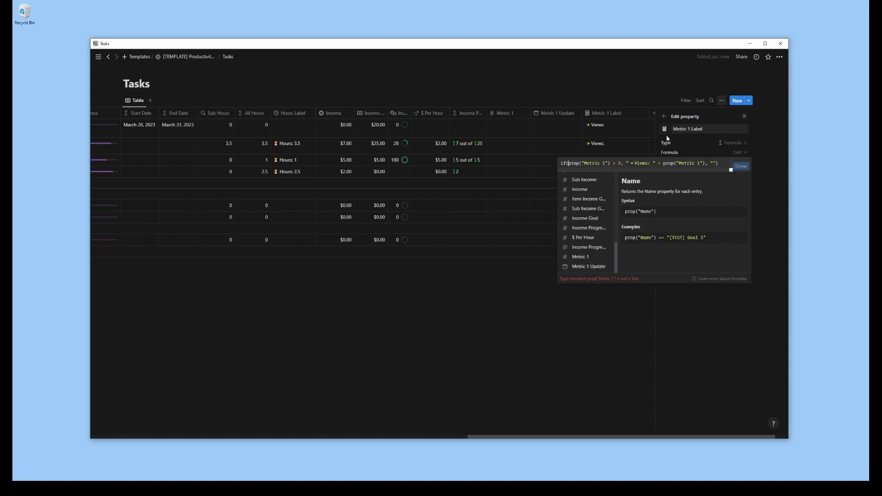
text(format()
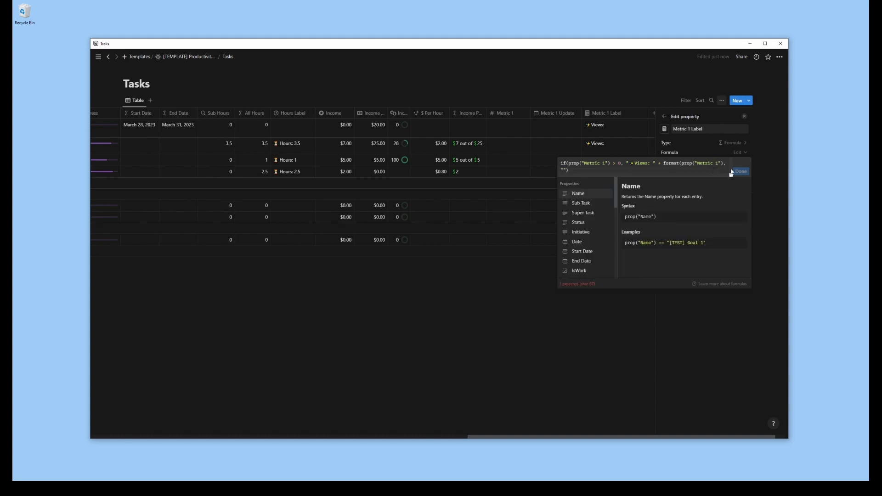
click(724, 163)
text())
click(742, 173)
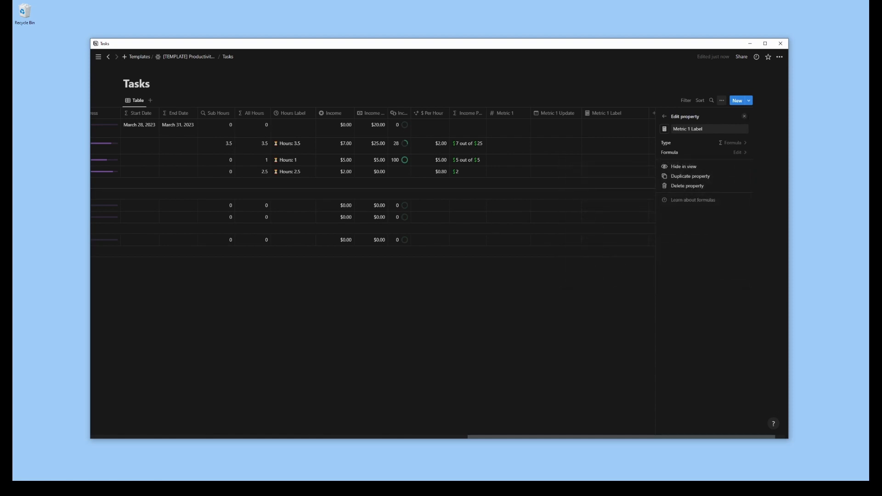
click(744, 118)
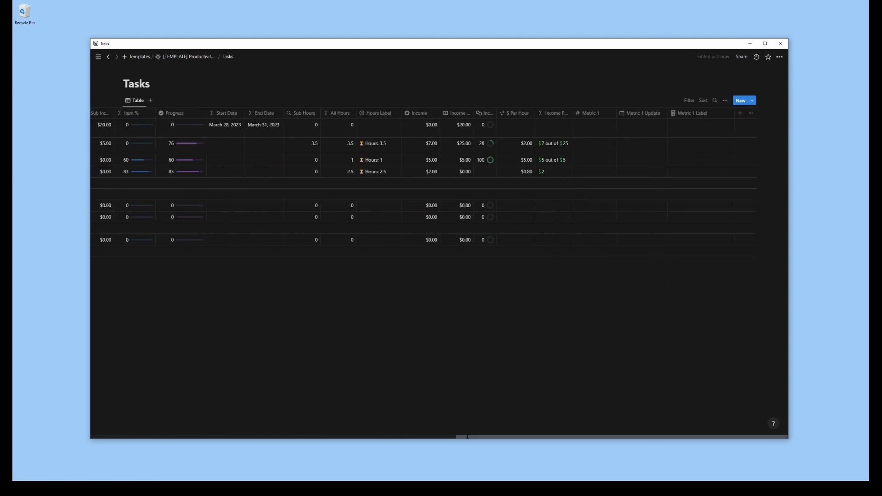
Tick the IsContent checkbox for the subtask under [TEST] Goal 2
scroll(398, 431, left, 5)
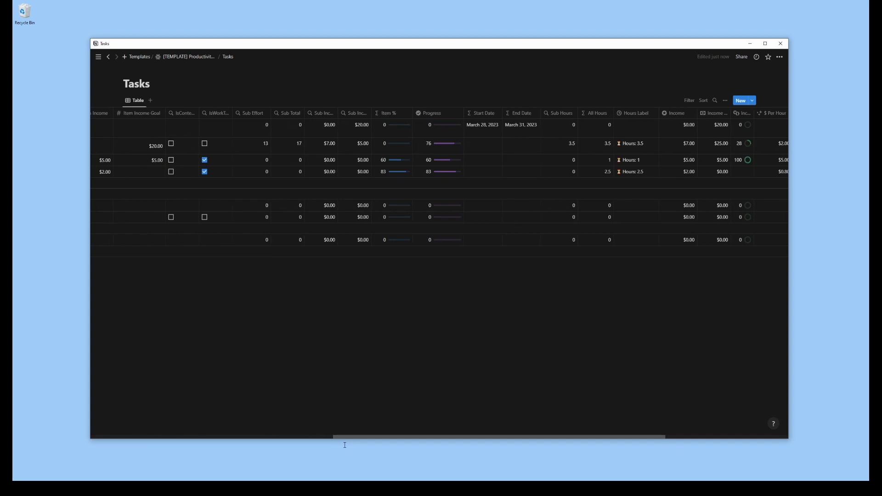
drag(345, 443, 156, 450)
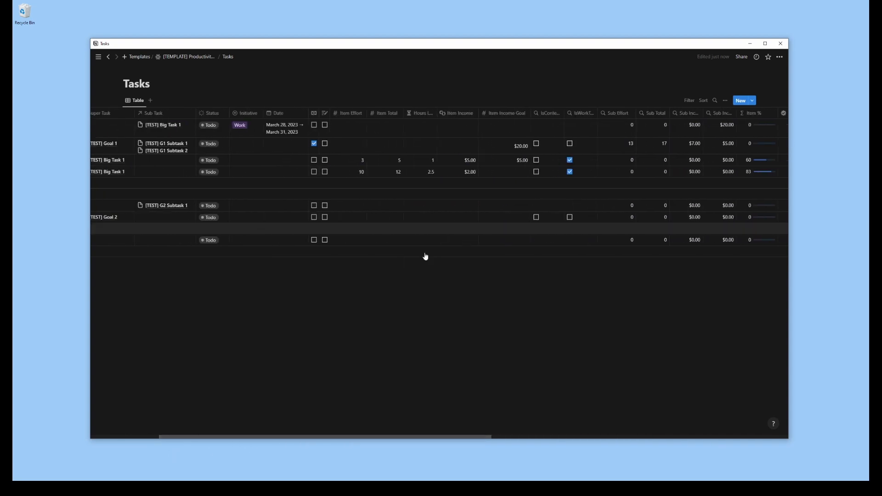
click(324, 218)
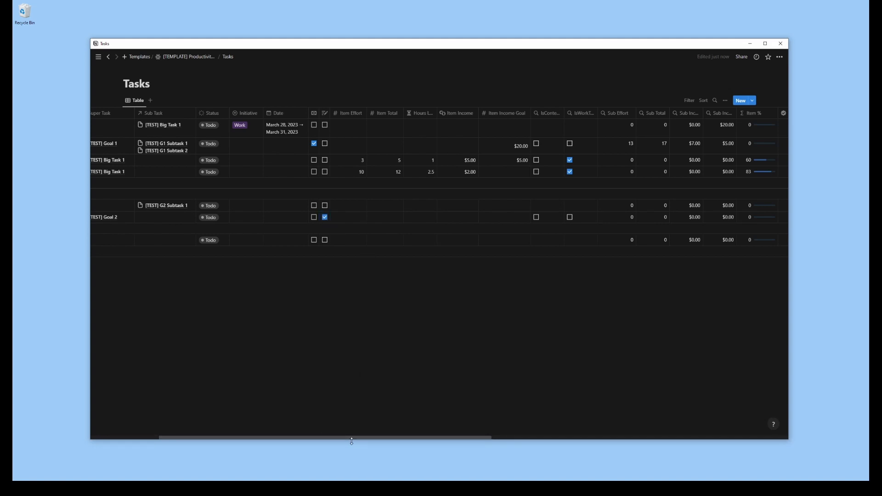
Set Metric 1 to 125 and Metric 1 Update to March 29, 2023 for the subtask under [TEST] Goal 2
drag(340, 437, 636, 437)
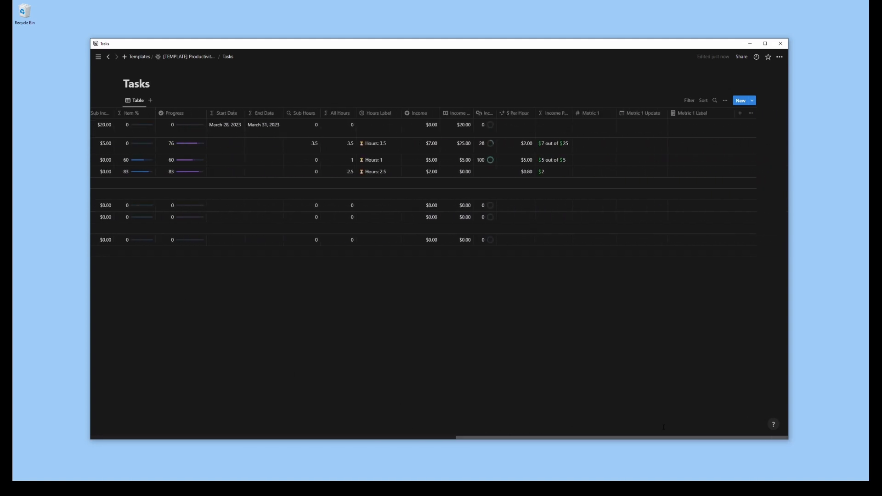
click(632, 217)
click(607, 220)
click(603, 219)
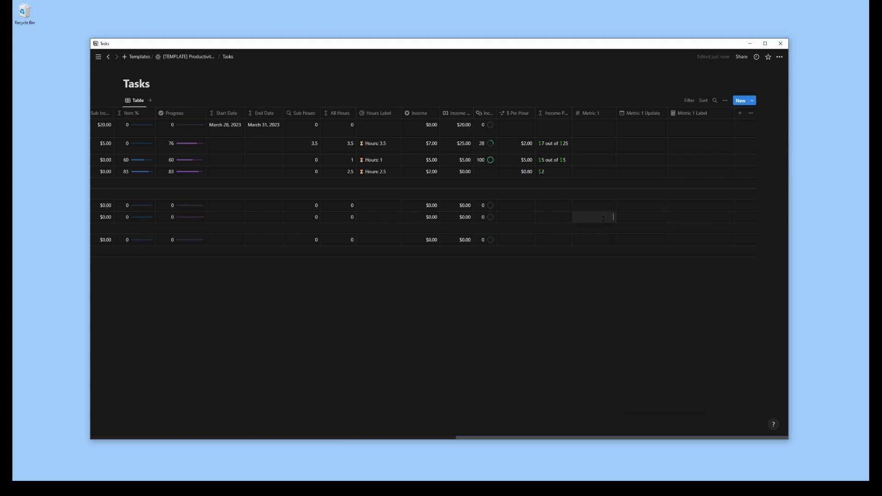
text(125)
click(640, 222)
click(640, 219)
click(651, 315)
click(583, 325)
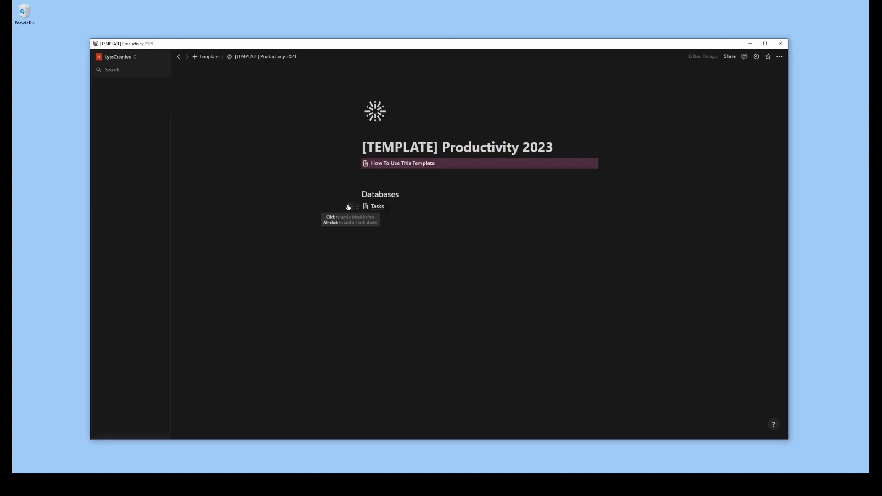
Create a full-page database named Timeframes under Tasks on the [TEMPLATE] Productivity 2023 page
click(349, 207)
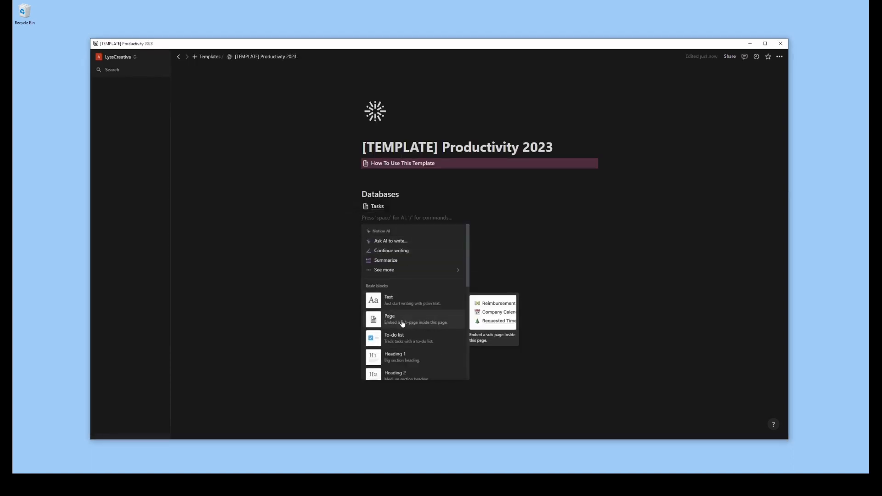
text(data)
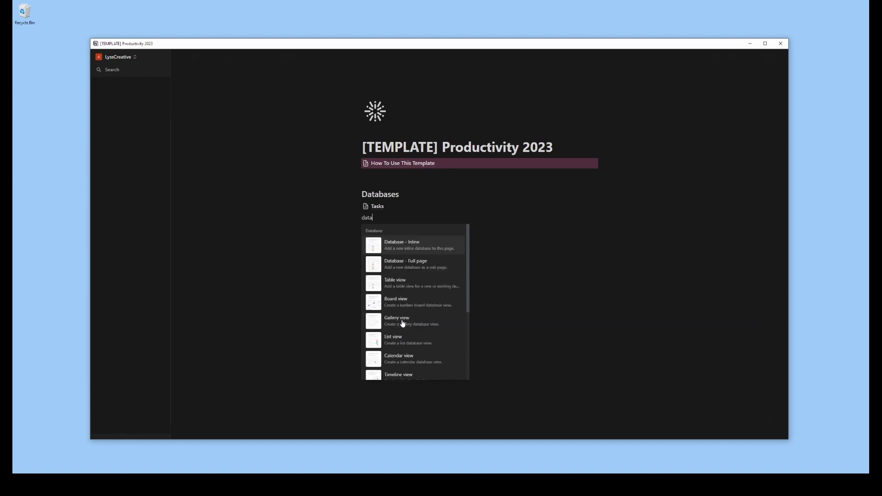
click(406, 265)
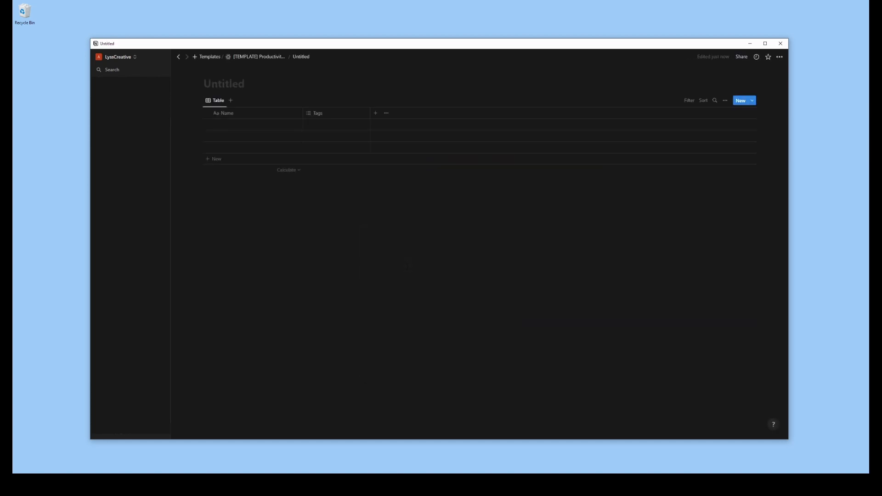
text(Timeframes)
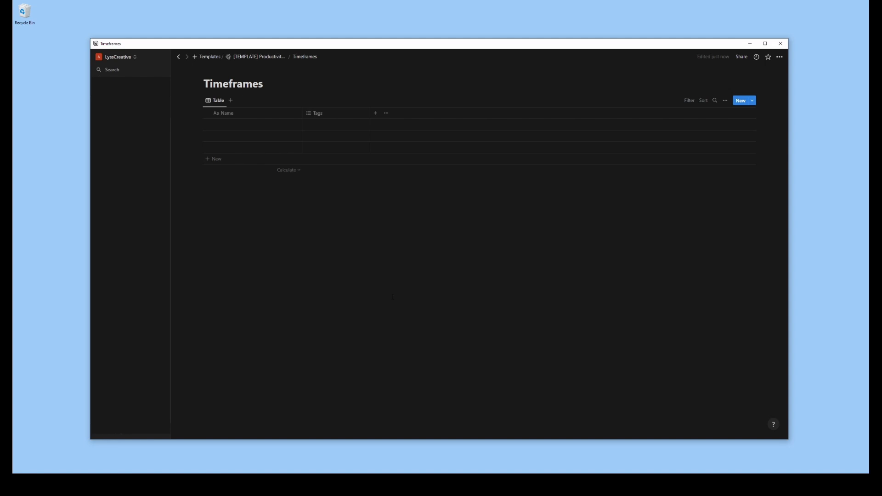
Turn on sub-items for the Timeframes database, naming the relations Sub Time and Super Time
click(725, 100)
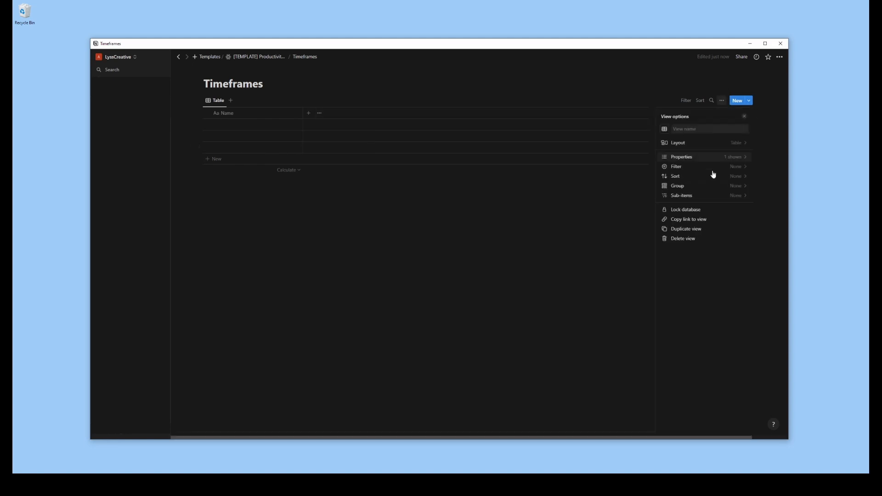
click(697, 183)
key(BackSpace)
key(BackSpace)
key(BackSpace)
key(BackSpace)
text(T)
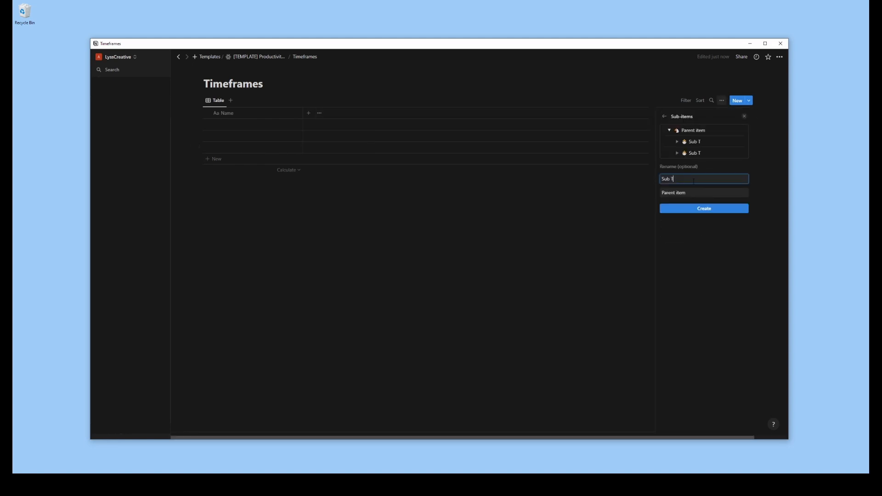
text(ime)
click(694, 193)
text(Super Time)
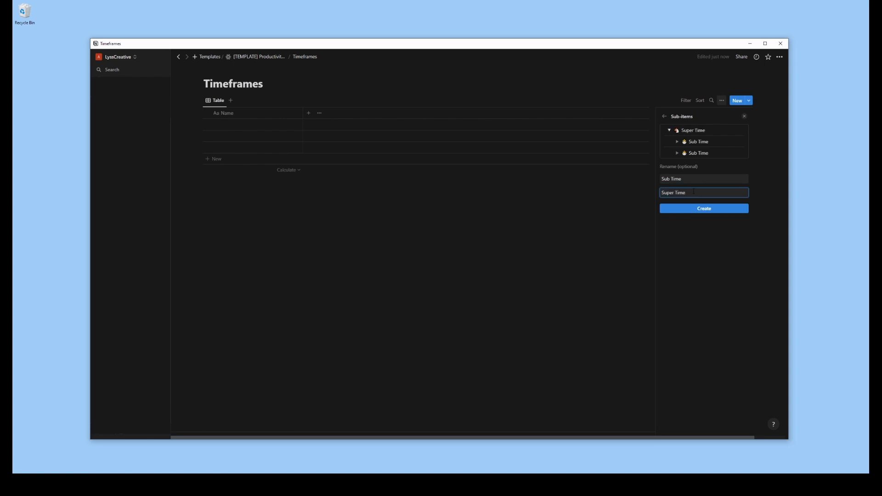
click(693, 211)
Name the first Timeframes row [TEST] Quarter 1 and delete the remaining blank rows
click(238, 125)
text([TEST] Qua)
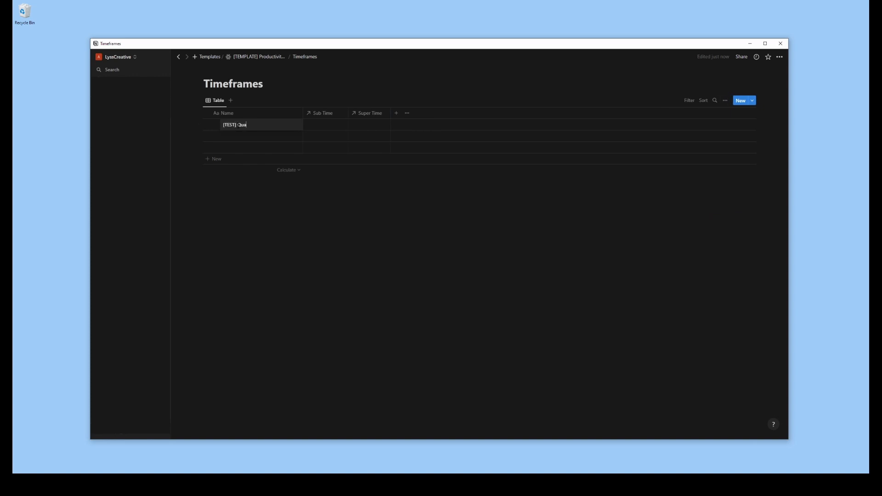
text(rter)
click(264, 125)
text(1)
right_click(241, 140)
click(260, 161)
Add the sub-item [TEST] Q1 Month 1 under [TEST] Quarter 1, and nest [TEST] Q1 Month 1 W1 beneath it
click(217, 125)
click(250, 136)
text([TEST])
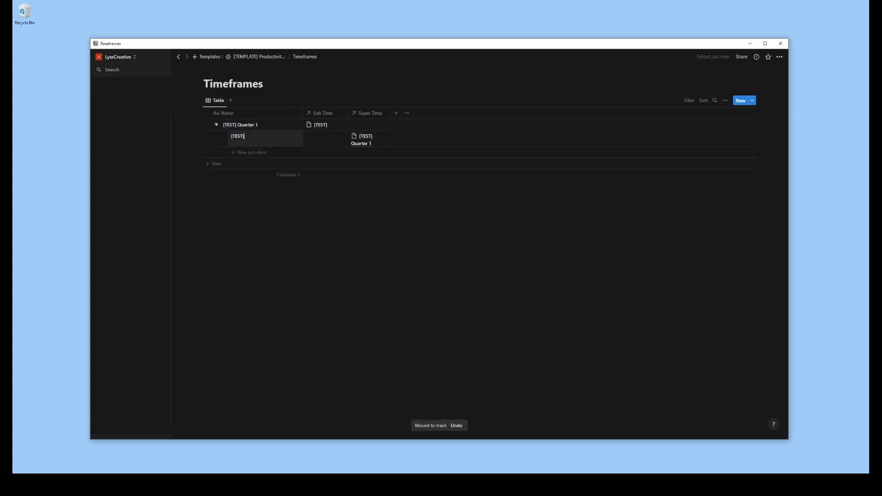
text( Q1 Month 1)
click(224, 141)
click(259, 158)
text([TEST] Q1 Month 1 W1)
key(Return)
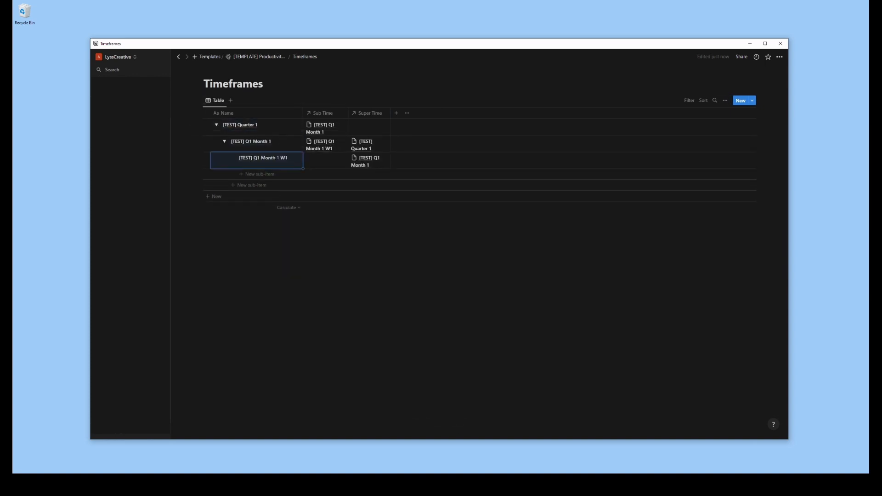
key(Escape)
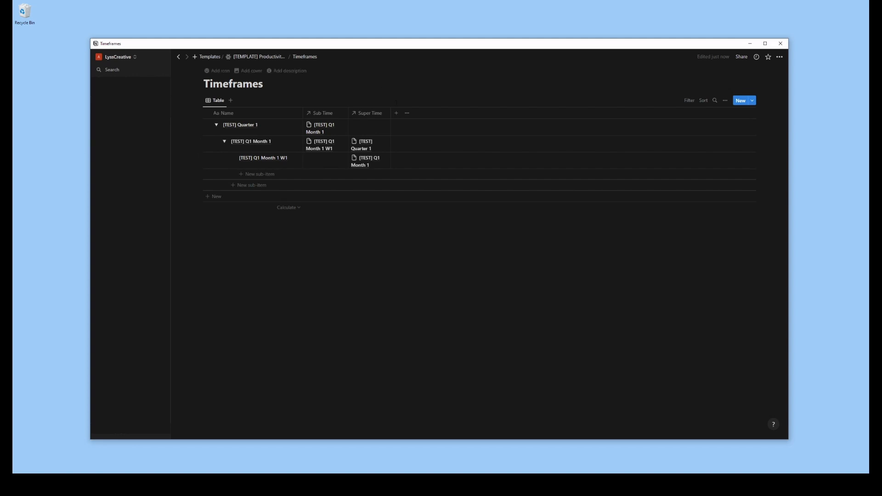
Add a date property named Set Date to Timeframes and widen its column
click(396, 115)
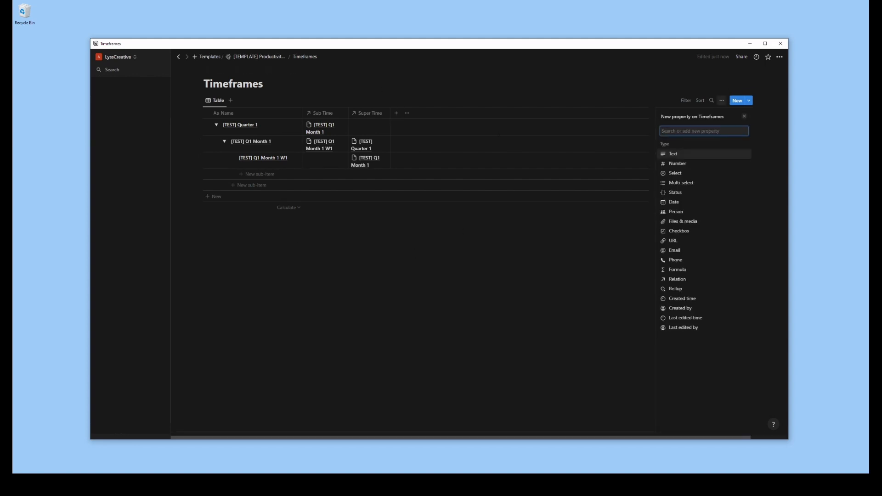
click(681, 202)
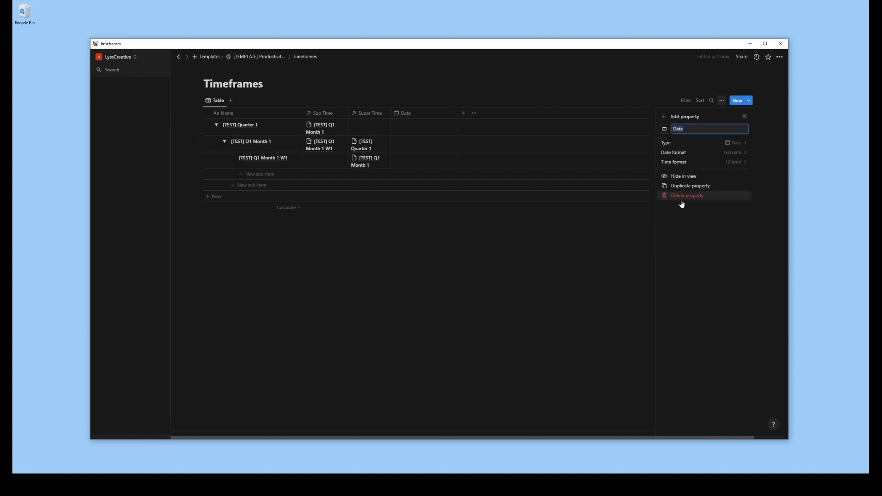
text(Set Date)
click(482, 208)
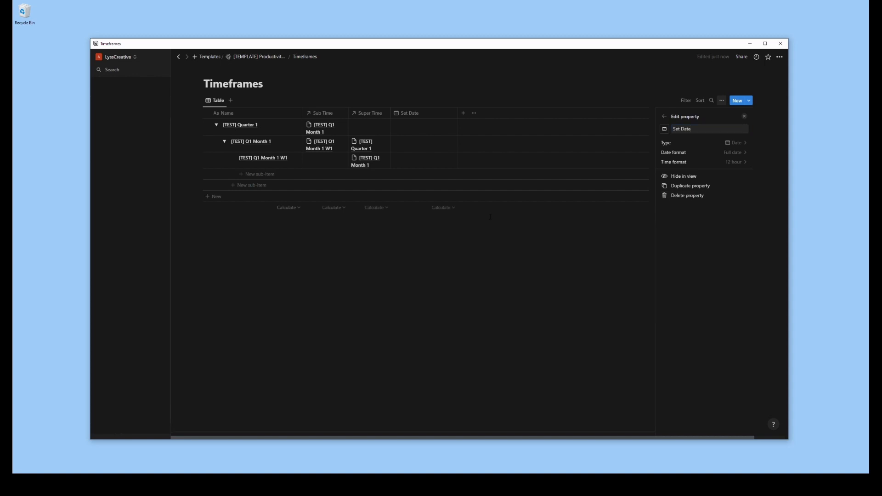
drag(458, 112, 435, 115)
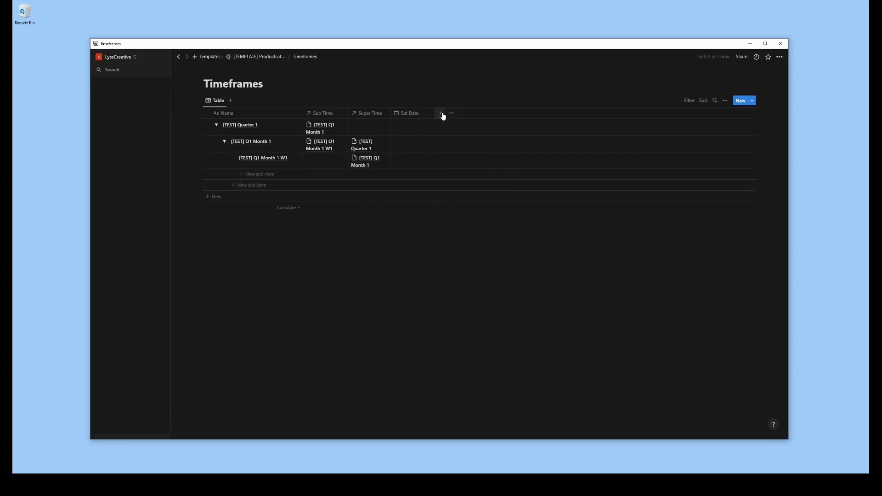
drag(437, 113, 490, 117)
Set the Set Date of [TEST] Quarter 1 to the range January 1, 2023 to March 31, 2023
click(424, 133)
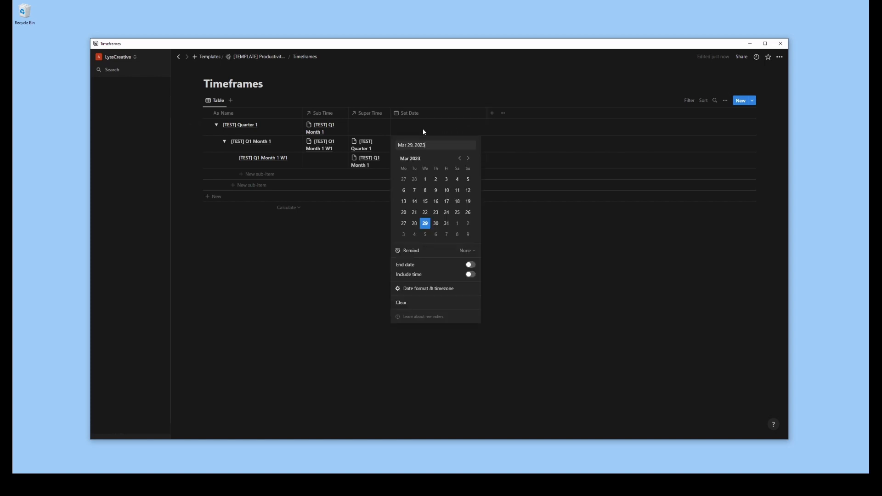
click(459, 158)
click(459, 158)
click(468, 180)
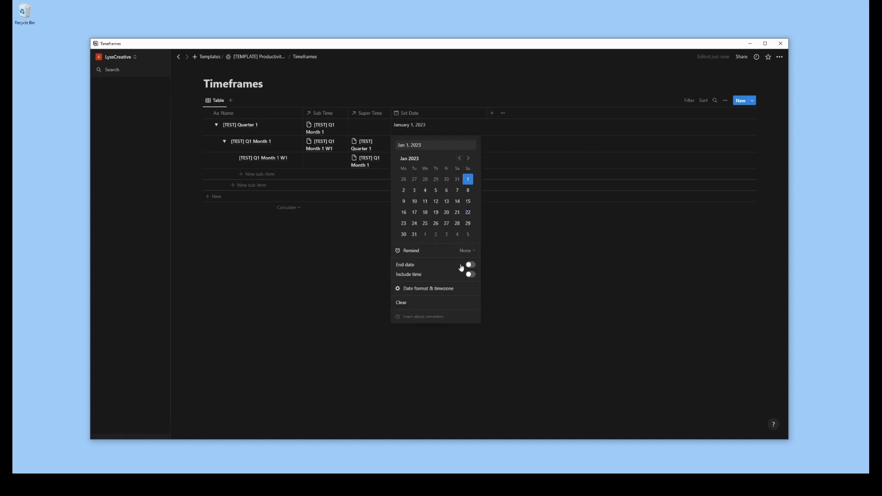
click(470, 265)
click(469, 159)
click(470, 159)
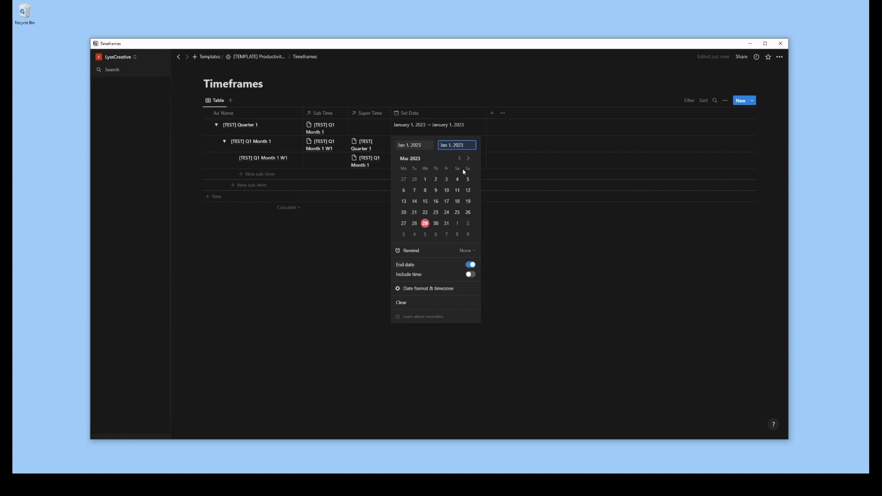
click(446, 224)
key(Escape)
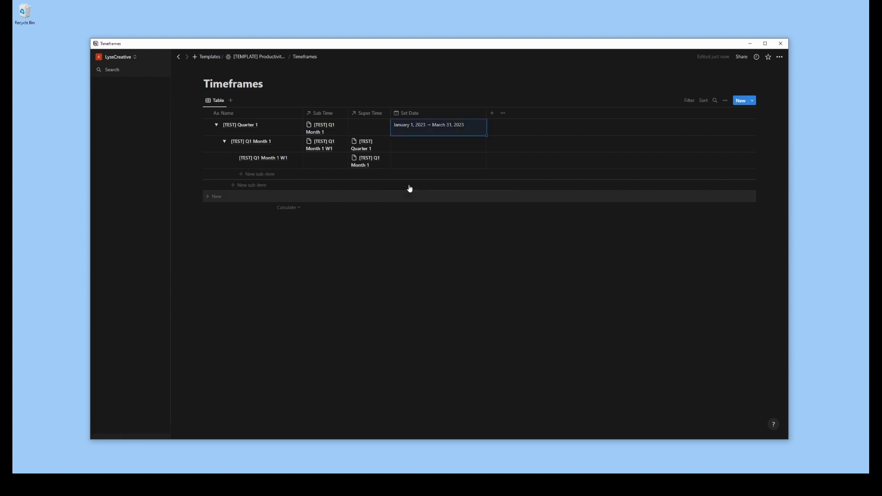
Set the Set Date of [TEST] Q1 Month 1 to the range January 1, 2023 to January 31, 2023
click(426, 146)
click(459, 175)
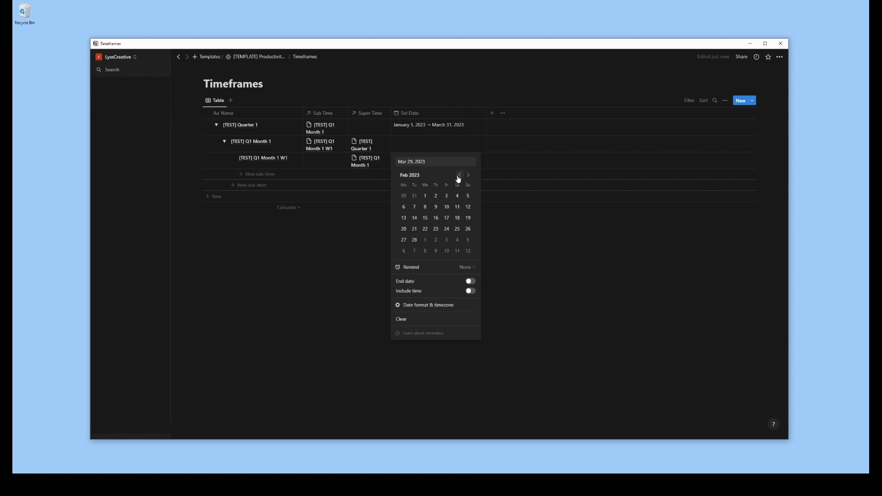
click(459, 175)
click(468, 196)
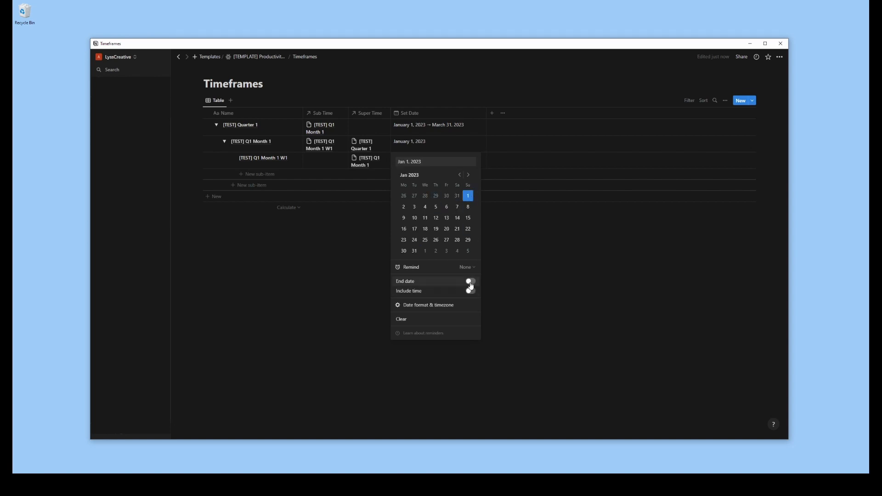
click(470, 282)
click(415, 251)
click(604, 286)
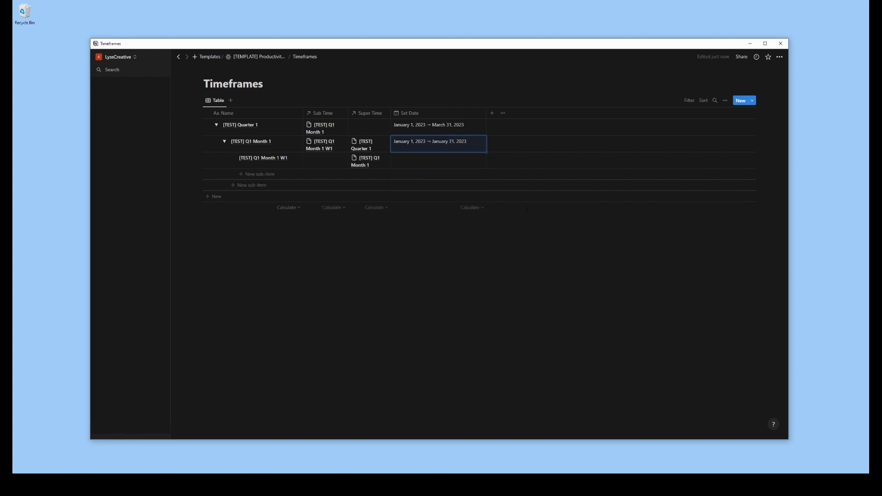
Set the Set Date of [TEST] Q1 Month 1 W1 to the range January 1, 2023 to January 8, 2023
click(418, 162)
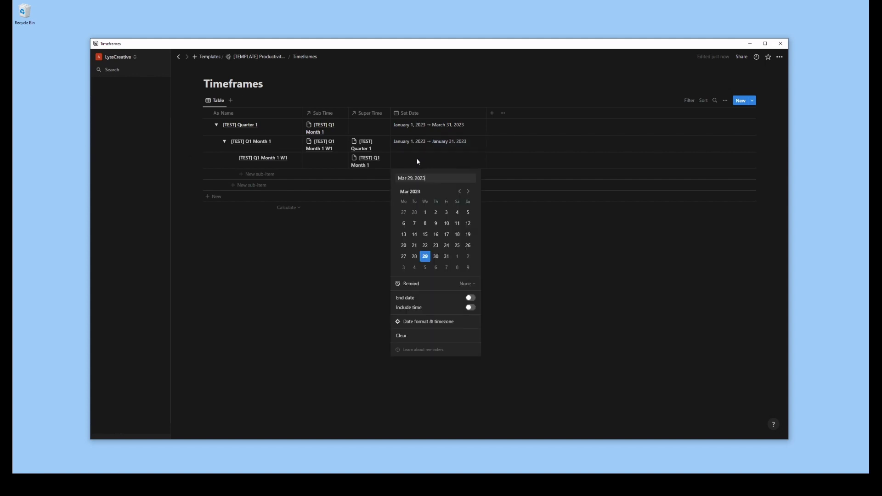
click(460, 192)
click(460, 192)
click(468, 212)
click(472, 298)
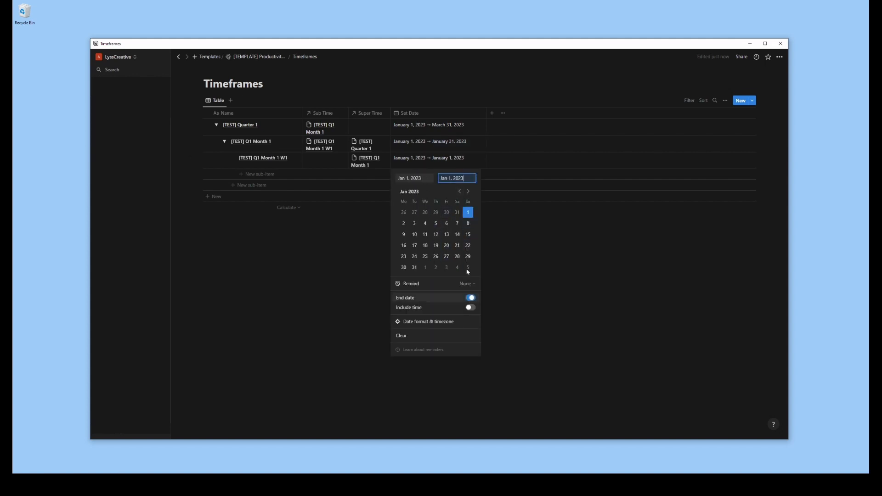
click(468, 224)
click(575, 306)
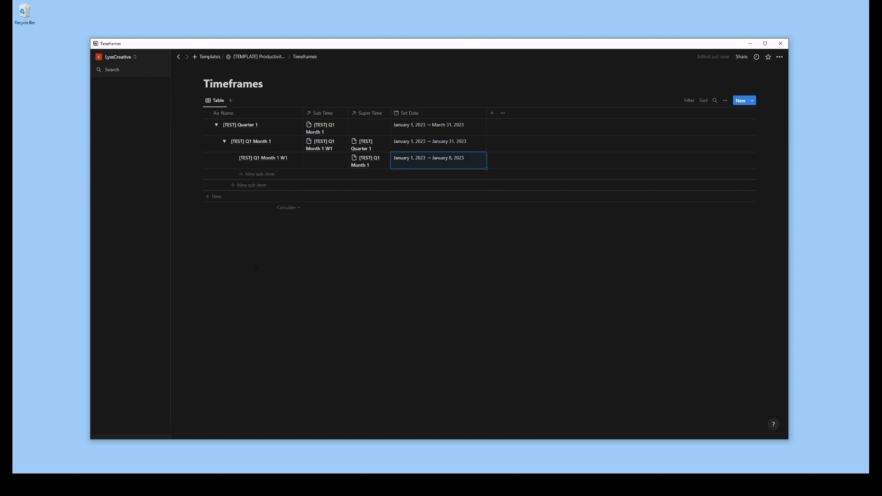
Add a second sub-item named [TEST] Q1 Month 2 under [TEST] Quarter 1
click(235, 186)
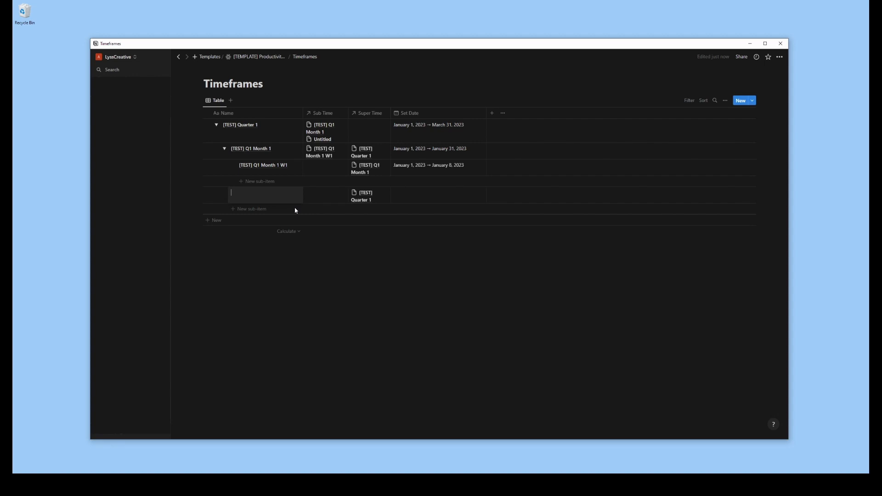
text([TEST] Q1 Month 2)
key(Tab)
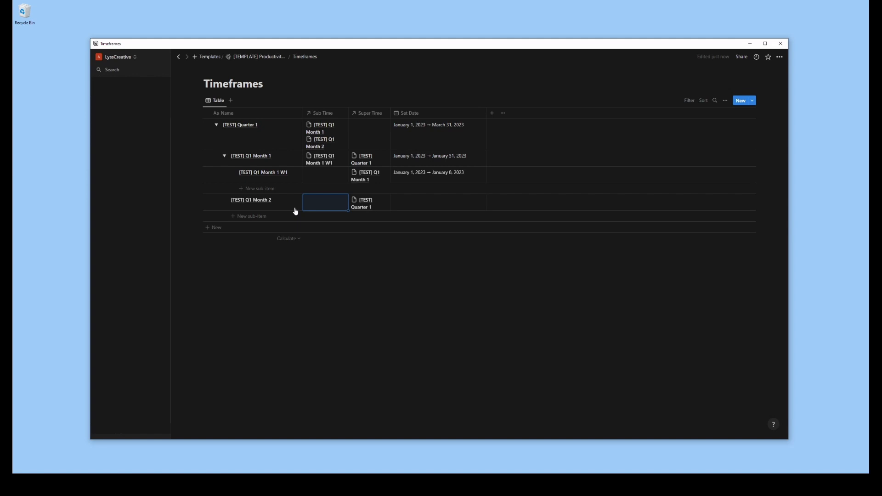
Set the Set Date of [TEST] Q1 Month 2 to the range February 1, 2023 to February 28, 2023
click(410, 204)
click(460, 234)
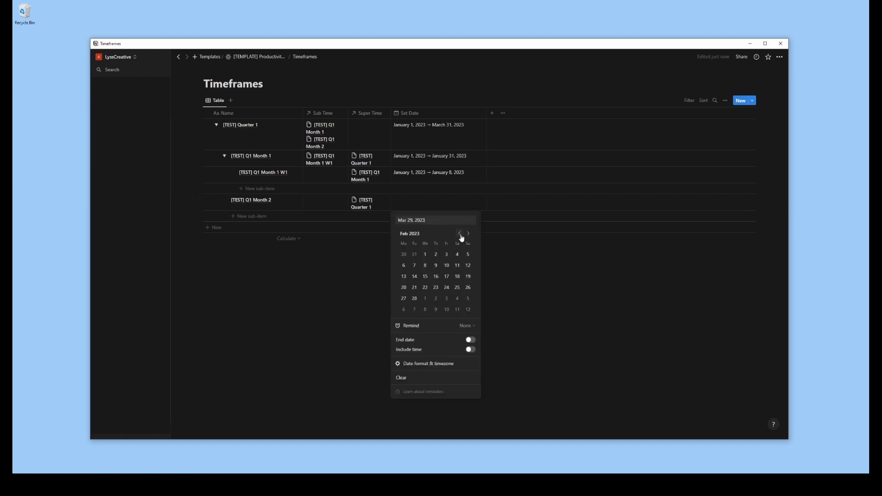
click(425, 255)
click(470, 340)
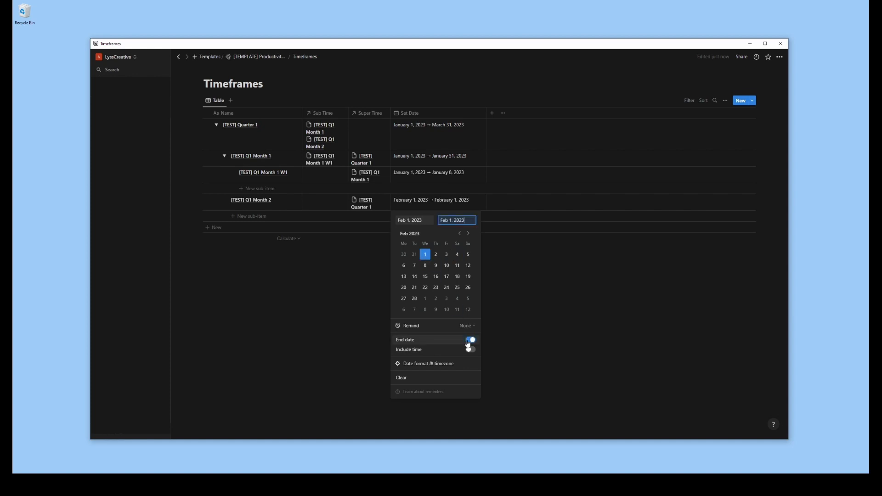
click(414, 299)
click(338, 299)
Add a second sub-item named [TEST] Q1 Month 1 W2 under [TEST] Q1 Month 1
click(241, 189)
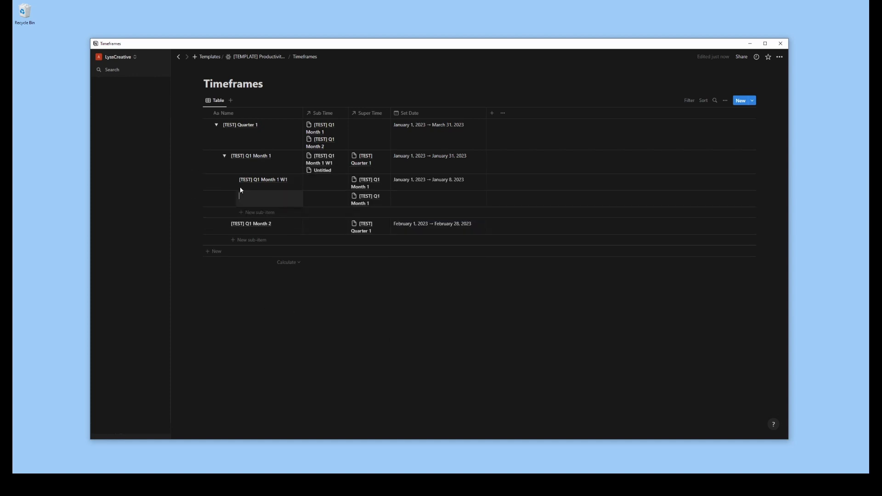
text([TEST] Q1 Month 1)
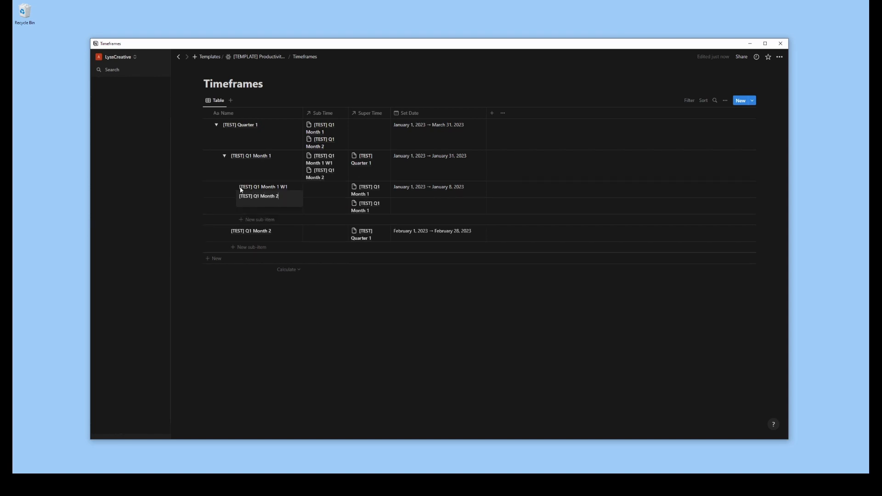
key(BackSpace)
text(1 W2)
key(Return)
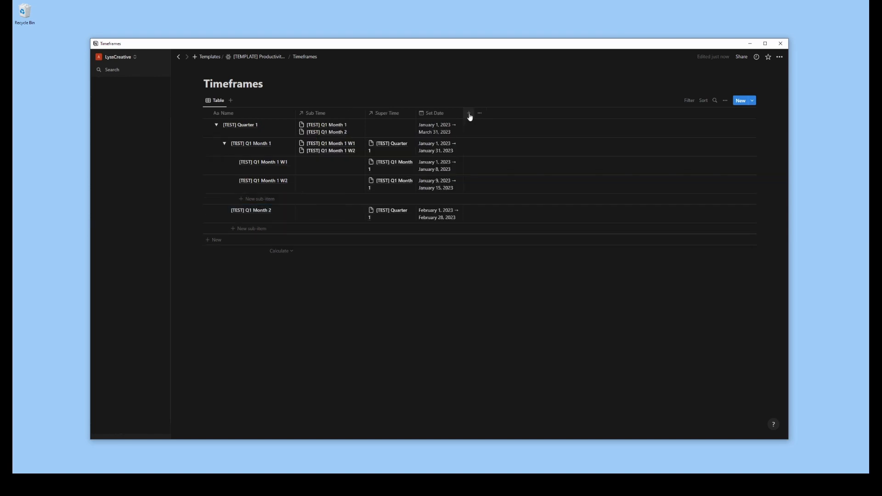
Add a number property named Date Offset to the Timeframes database
click(469, 113)
click(692, 163)
text(Offset)
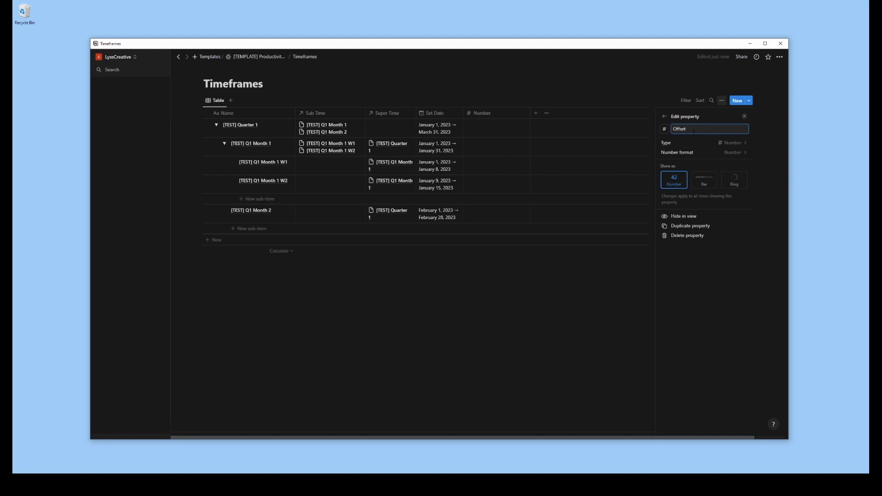
key(BackSpace)
key(BackSpace)
text(Date Offset)
key(Escape)
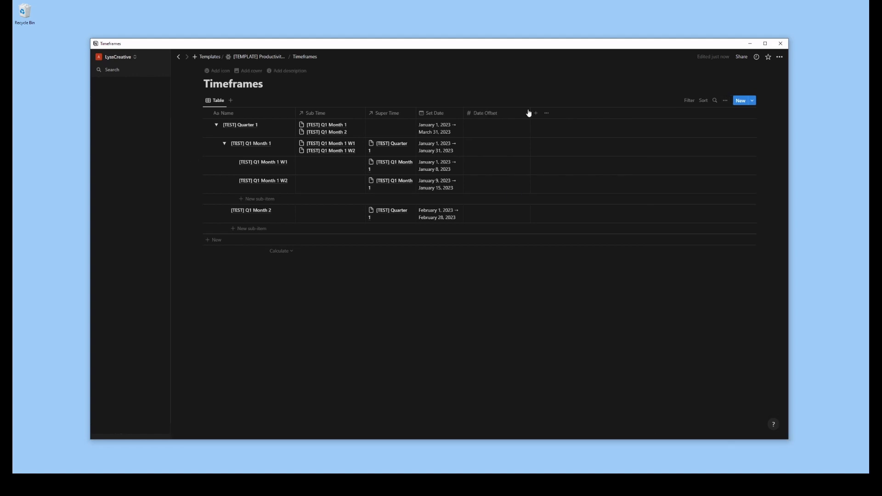
Add a date property named Origin Date to the Timeframes database and narrow its column
click(507, 113)
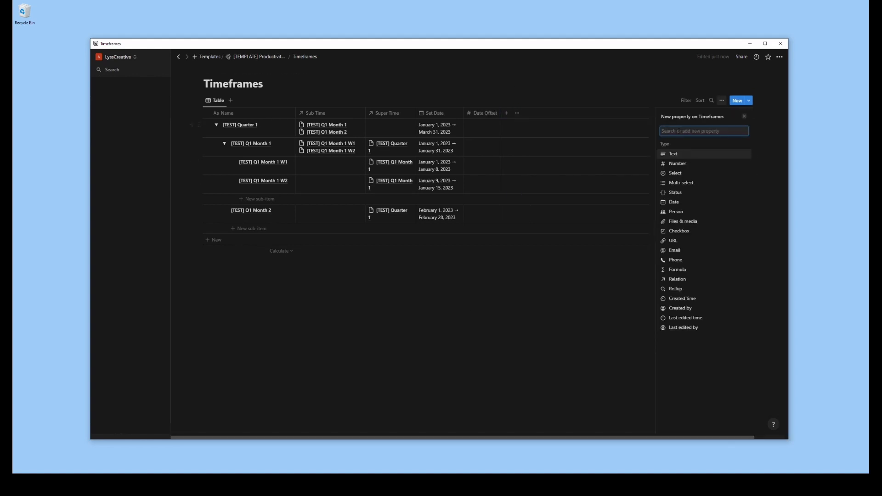
text(Origin Date)
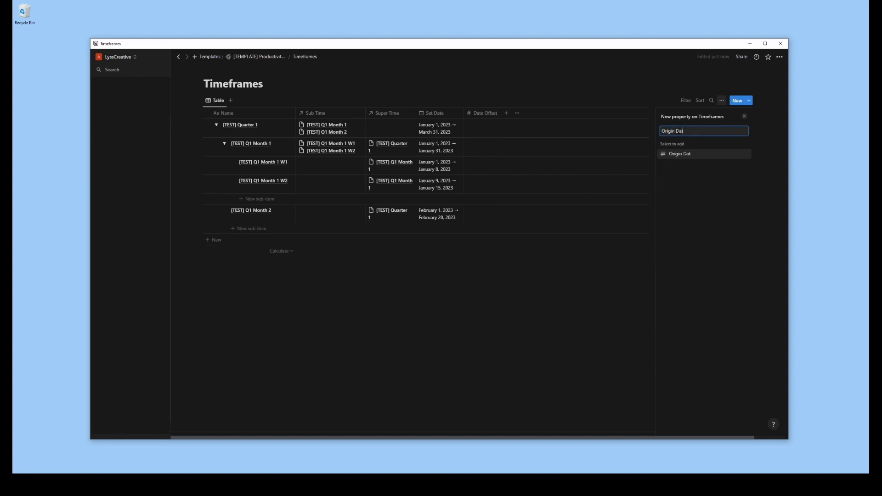
key(BackSpace)
key(BackSpace)
key(BackSpace)
key(BackSpace)
key(BackSpace)
key(BackSpace)
key(BackSpace)
key(BackSpace)
key(BackSpace)
key(BackSpace)
key(BackSpace)
text(Date)
click(677, 154)
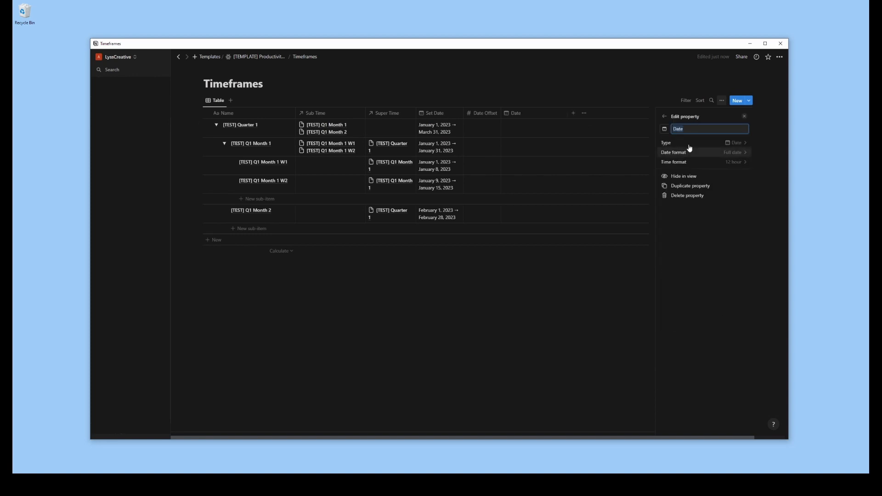
text(Origin Date)
key(Return)
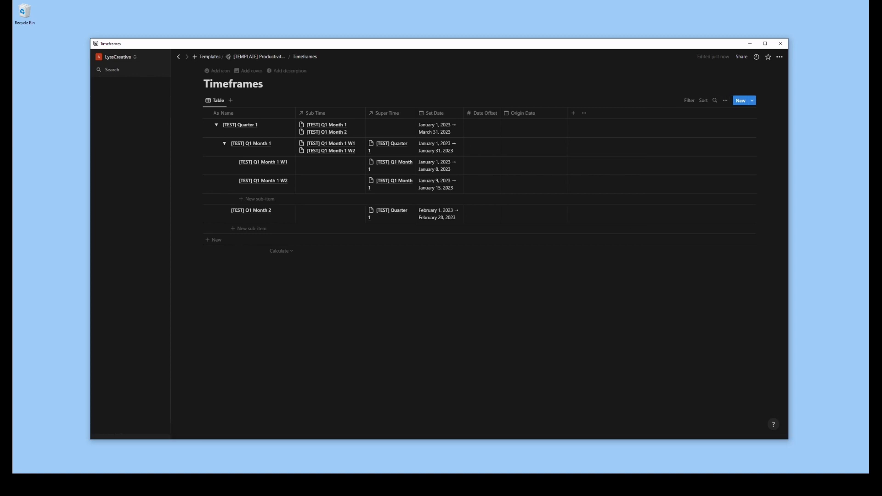
drag(567, 113, 539, 114)
Add a select property named Offset Type to the Timeframes database
click(545, 113)
text(Offset)
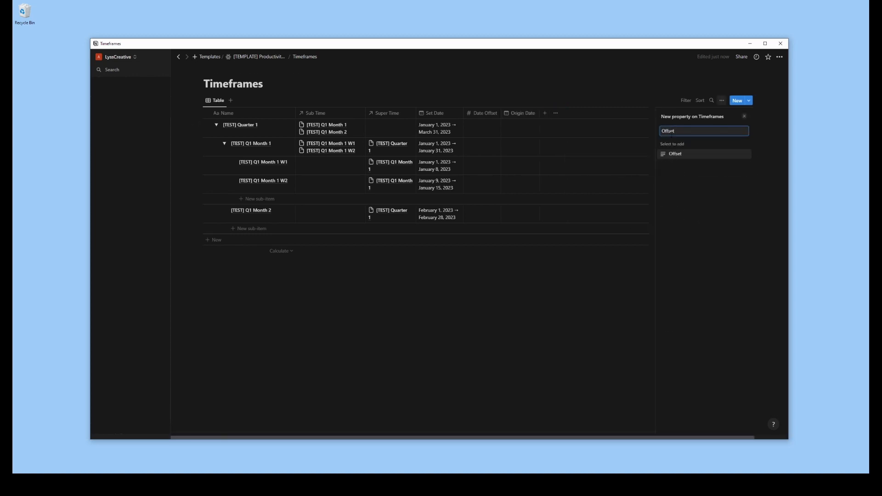
double_click(671, 133)
text(sele)
click(680, 153)
text(Offset Type)
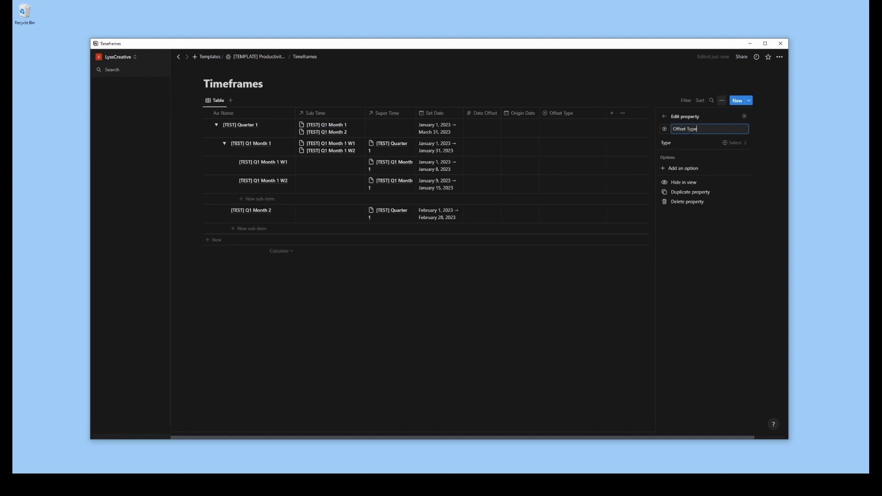
Give Offset Type the options days, weeks and months, ordered months, weeks, days
click(683, 168)
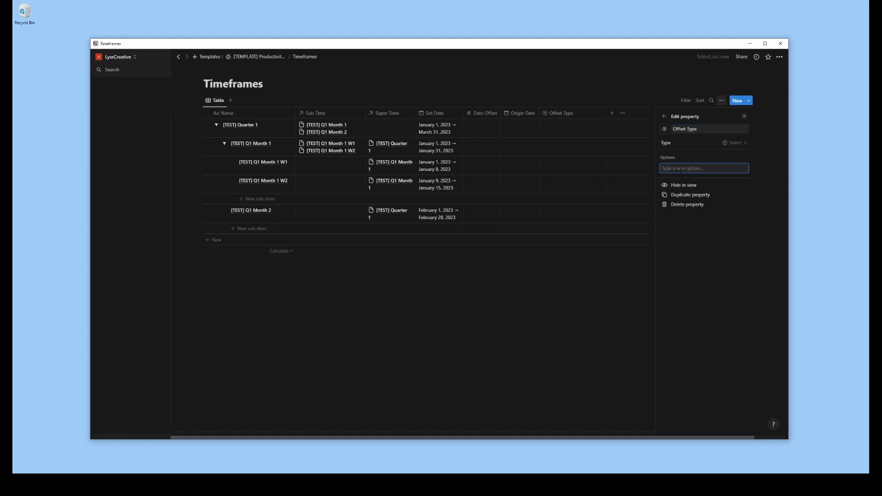
text(days)
key(Return)
text(weeks)
key(Return)
text(m)
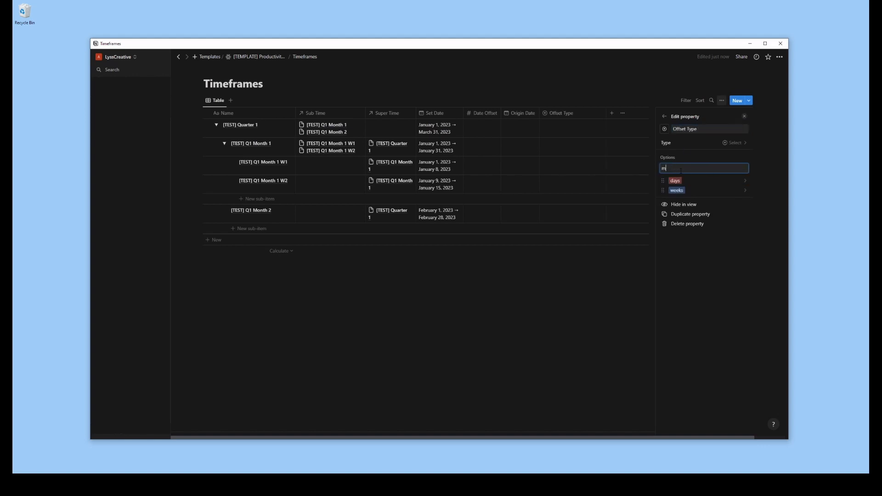
text(onths)
key(Return)
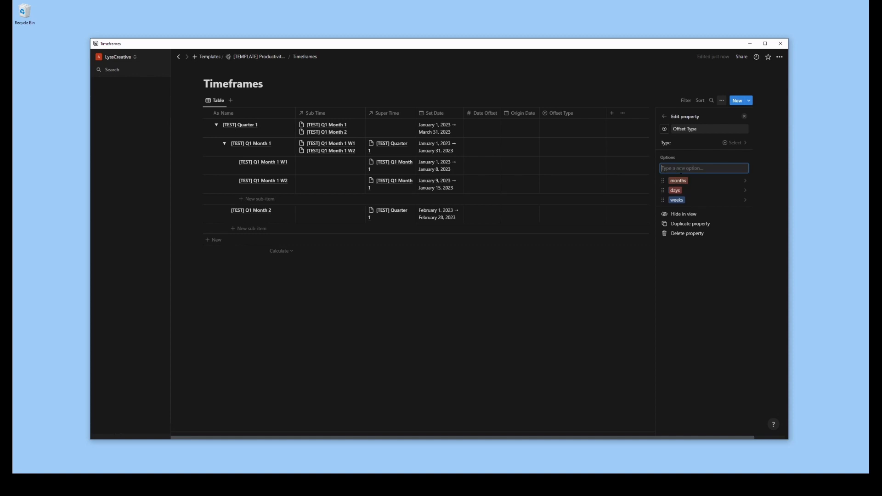
mouse_move(663, 200)
mouse_down()
mouse_move(664, 209)
mouse_move(663, 190)
mouse_up()
click(603, 287)
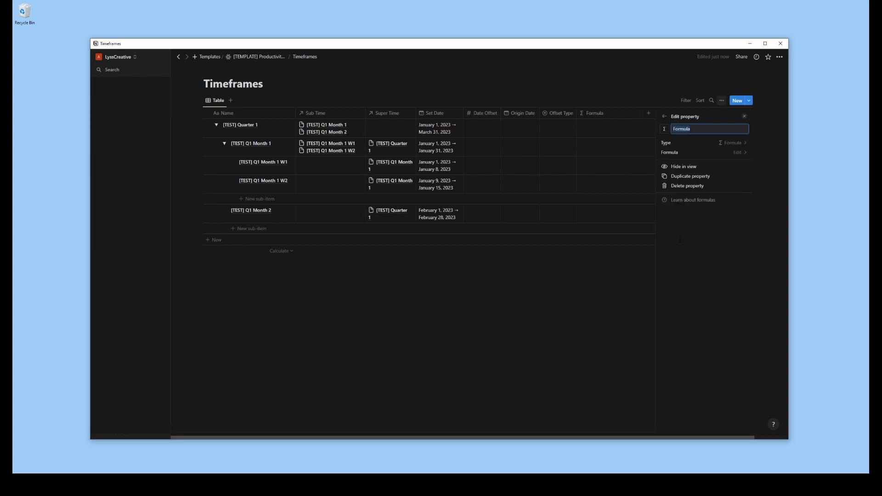
Name the new formula property Date and give it a calendar icon
text(Date)
click(665, 128)
text(cal)
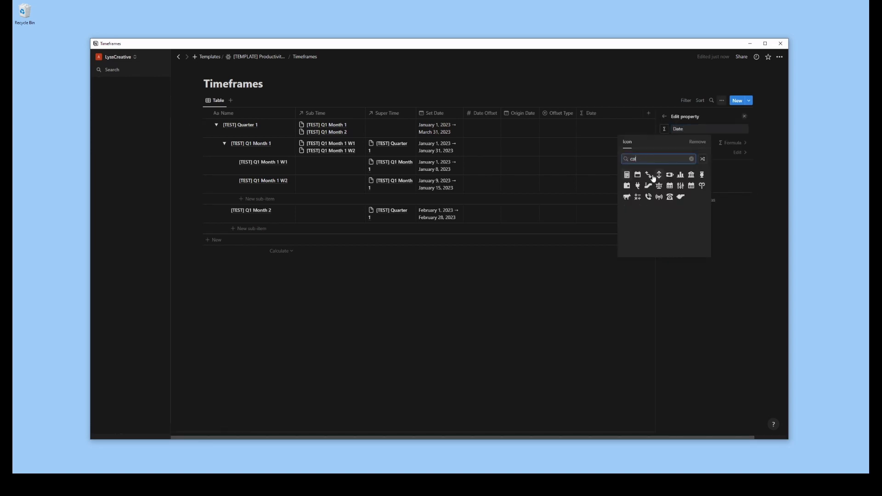
click(638, 174)
Begin the Date formula with an if condition testing not empty(prop("Date Offset"))
click(713, 156)
text(if)
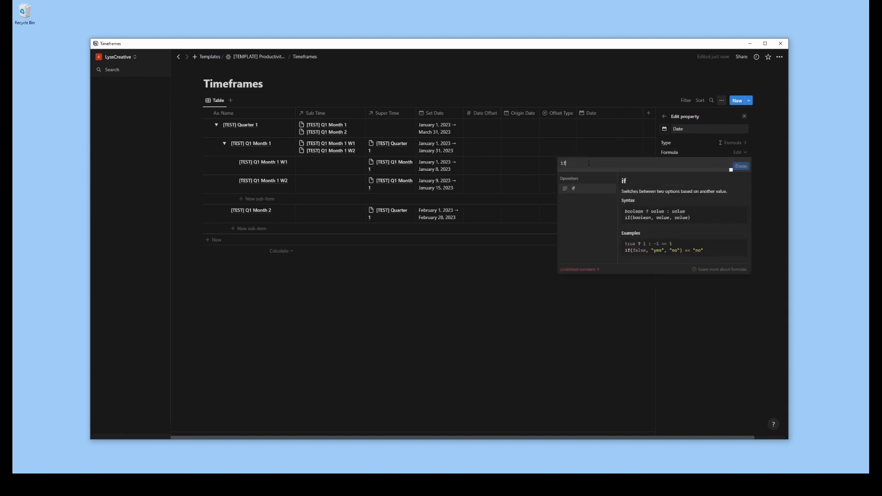
text((not empty()
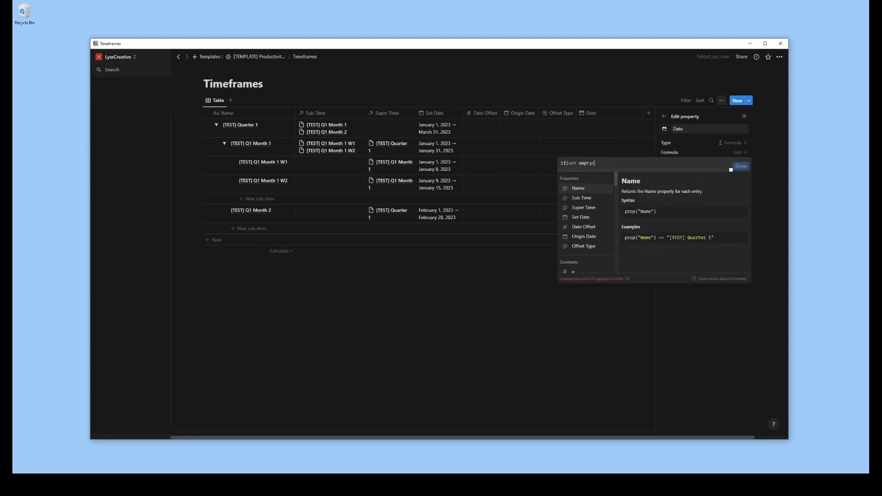
click(585, 230)
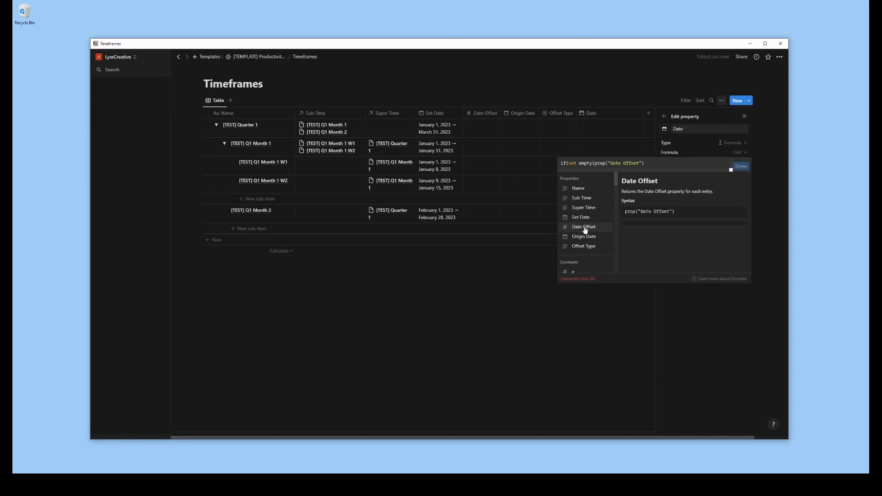
text())
text(, dateAdd()
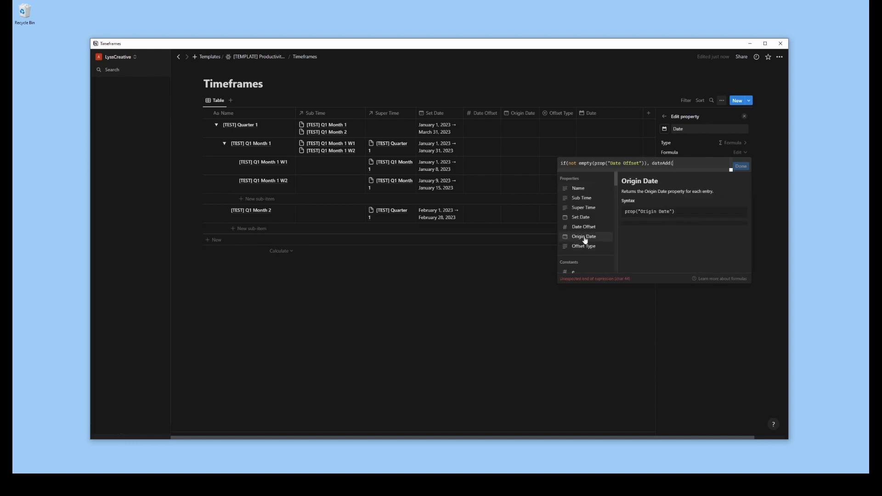
Make the formula's true result dateAdd(prop("Origin Date"), prop("Date Offset"), prop("Offset Type"))
click(585, 238)
text(,)
click(585, 228)
text(, prop("Date Offset"),)
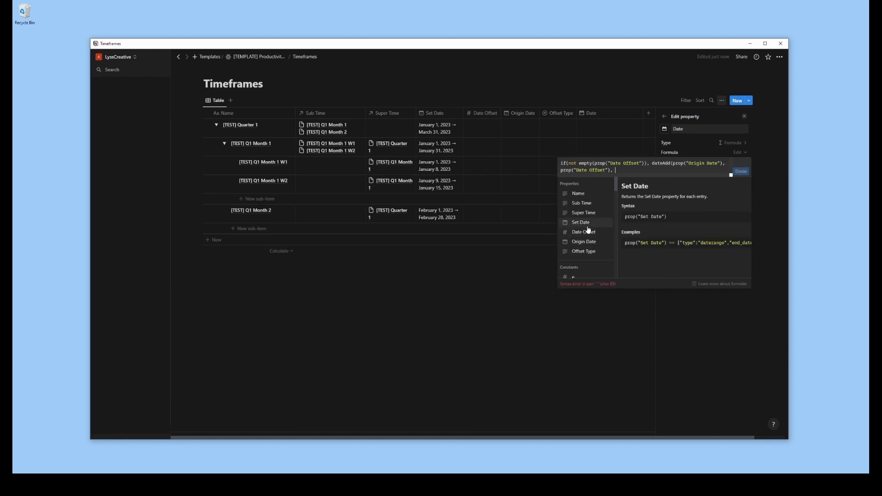
click(588, 252)
text())
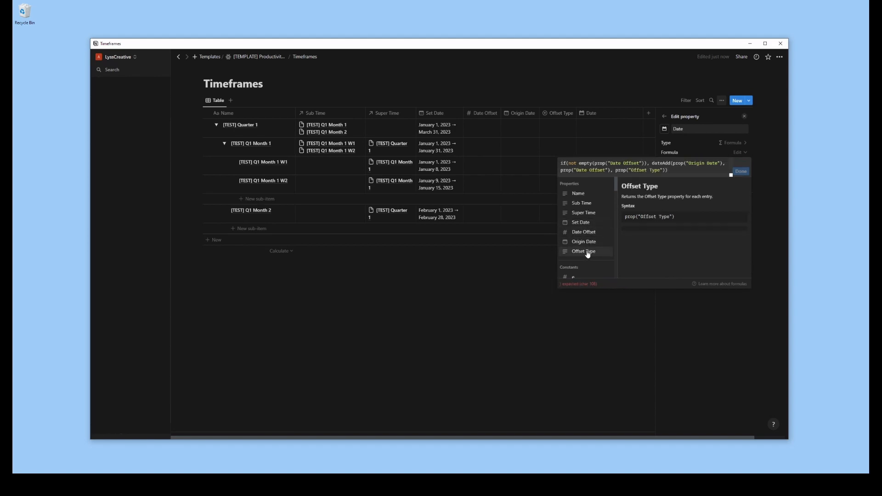
text(, ""))
Use prop("Set Date") as the formula's false result, save the Date formula and widen the Date column
key(Left)
key(BackSpace)
key(BackSpace)
click(582, 223)
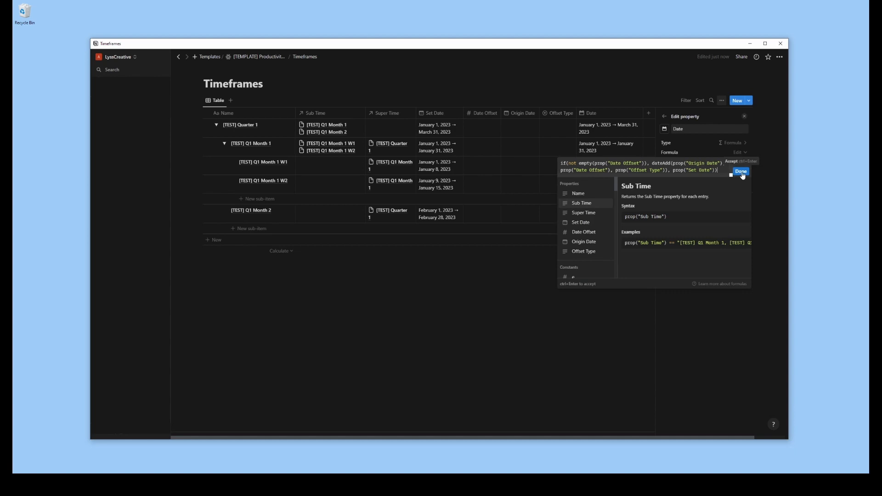
click(741, 172)
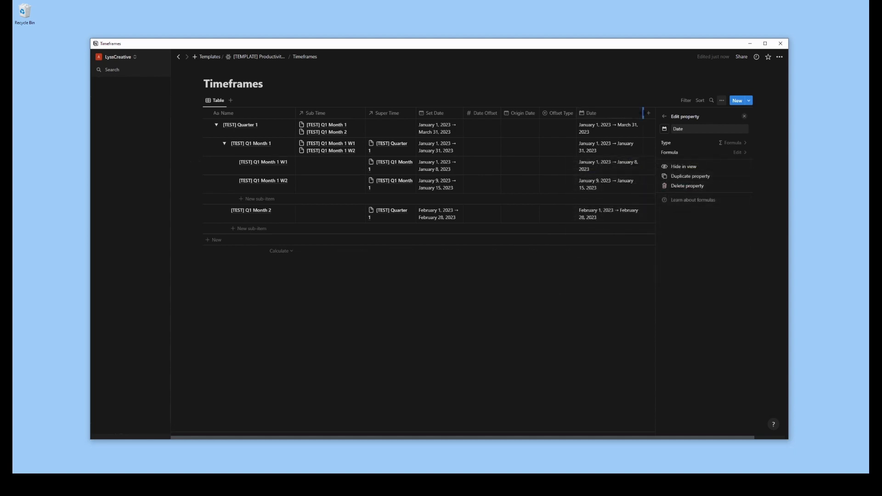
drag(643, 116, 662, 115)
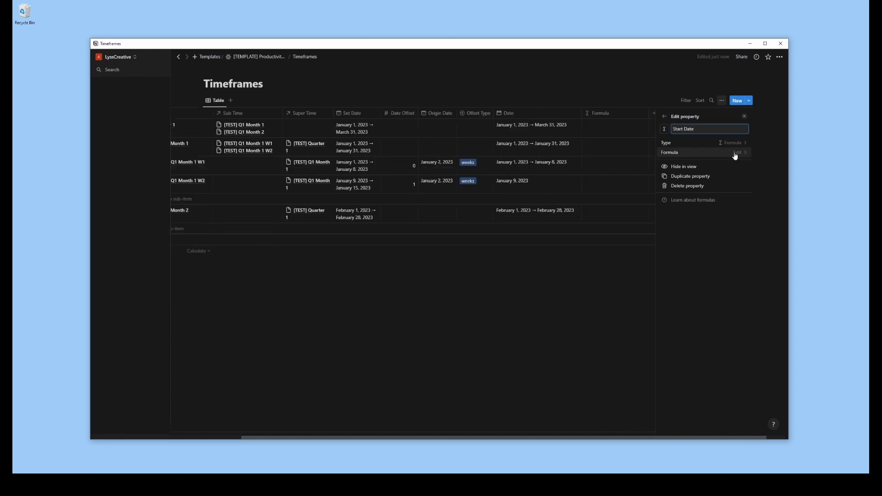
Begin the Start Date property's formula with an if( expression
click(734, 152)
text(if)
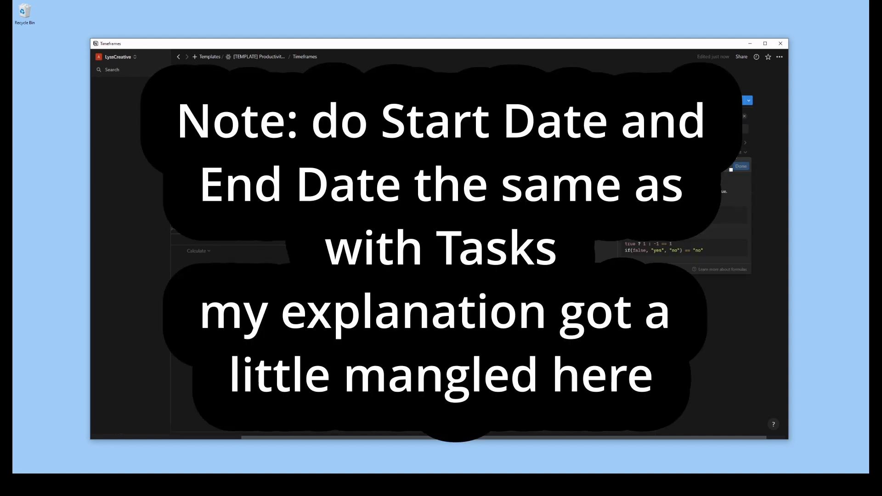
text(()
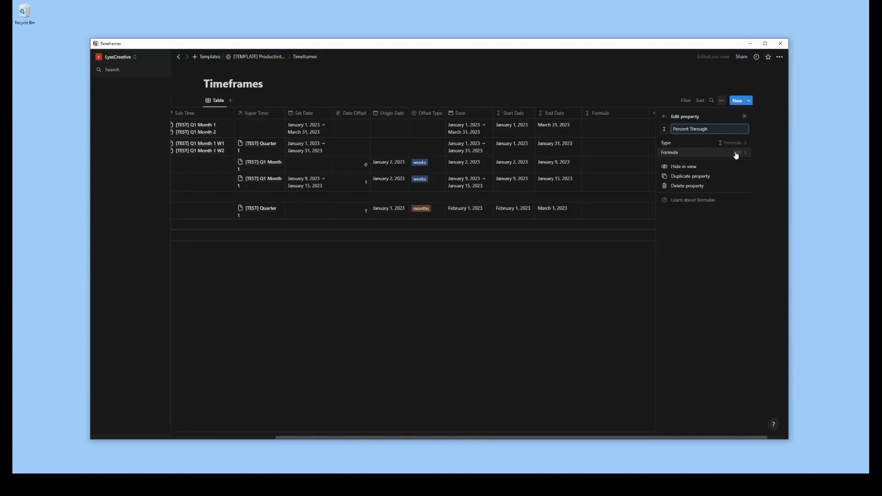
Paste the rounded elapsed-to-total hours formula, based on the Date property's start and end, into Percent Through
click(736, 152)
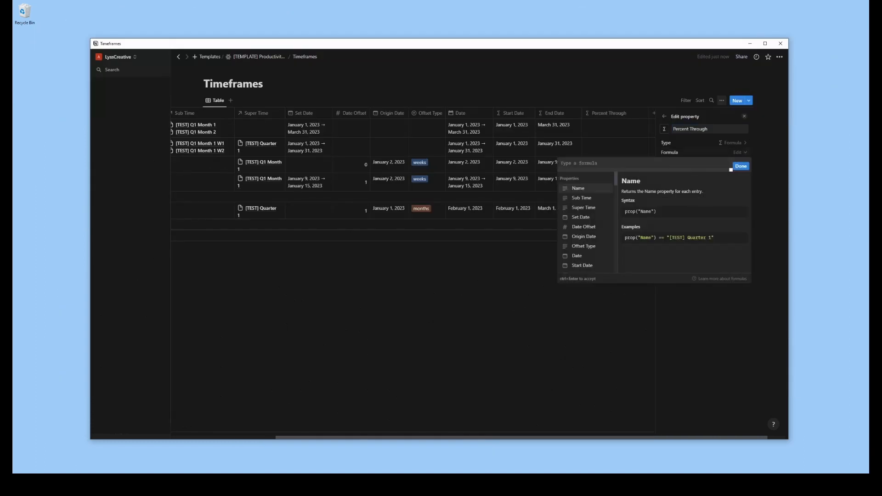
key(alt+Tab)
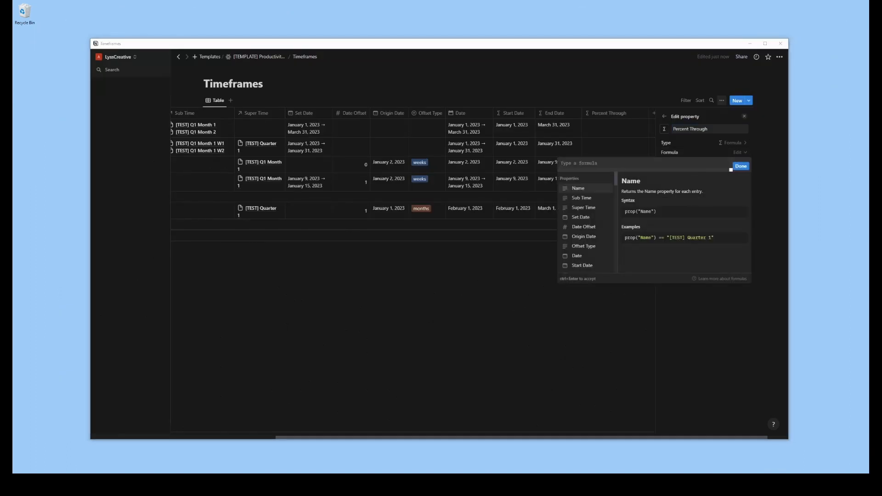
click(580, 164)
text(toNumber((divide(dateBetween(now(), start(prop("Date")), "hours"), dateBetween(end(prop("Date")), start(prop("Date")), "hours")) > 0) ? (round(100 * divide(dateBetween(now(), start(prop("Date")), "hours"), dateBetween(end(prop("Date")), start(prop("Date")), "hours"))) / 100) : toNumber("0")))
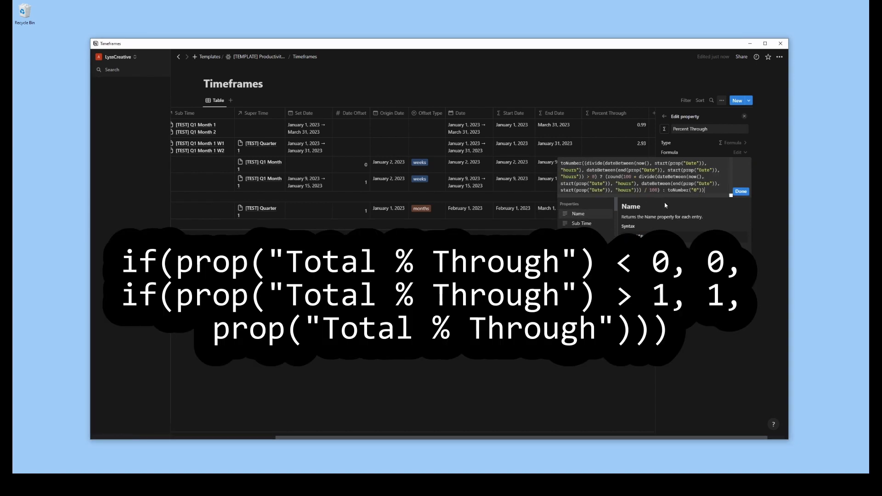
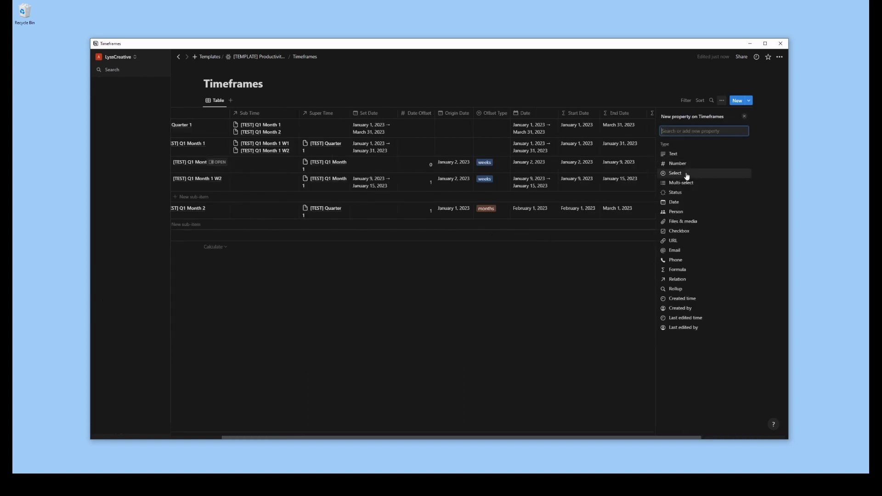
Add a Select property named Time Type to the Timeframes database
click(676, 173)
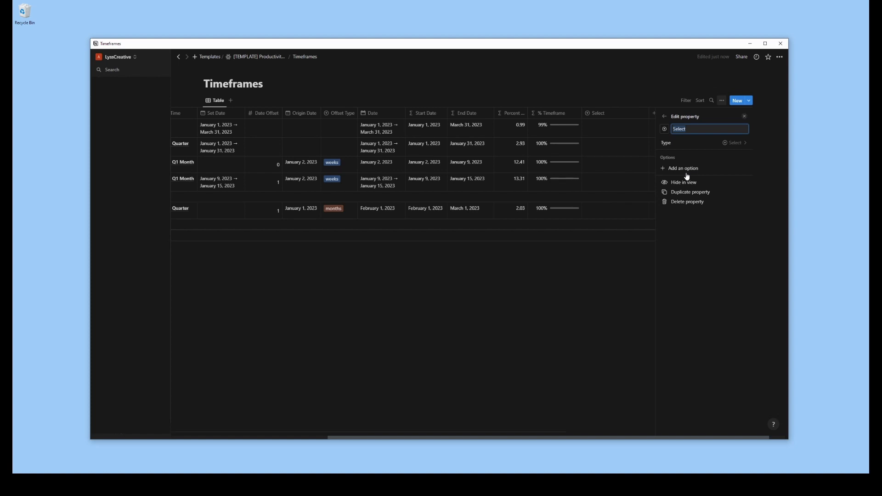
text(Tim)
text(e Type)
Add the options Year, Quarter, Month, Week and Day to the Time Type property
click(698, 170)
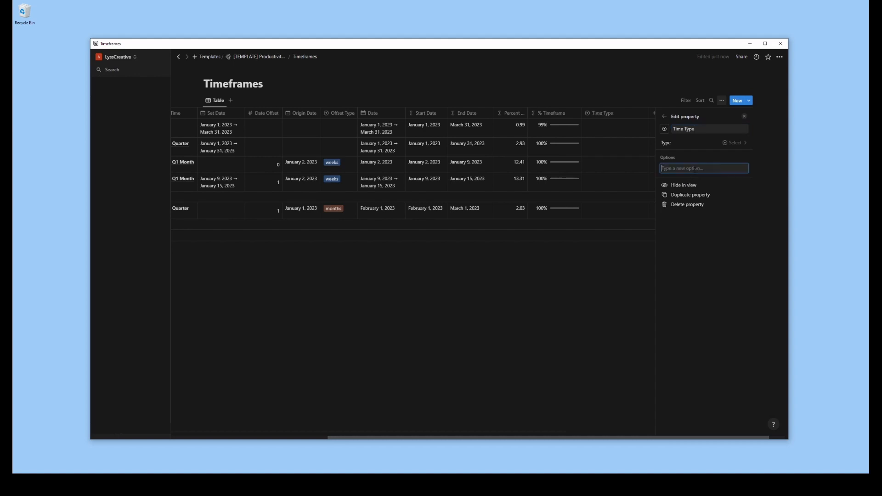
text(Year)
key(Return)
text(Mon)
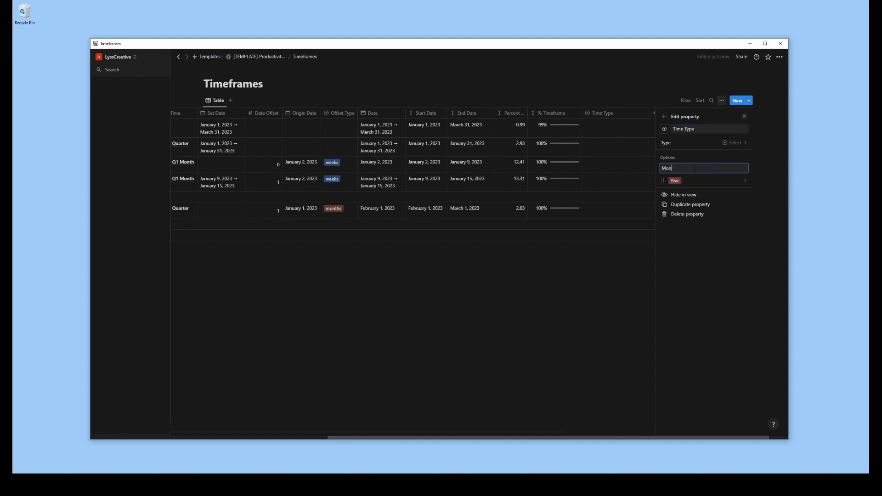
key(BackSpace)
key(BackSpace)
key(BackSpace)
text(Quarter)
key(Return)
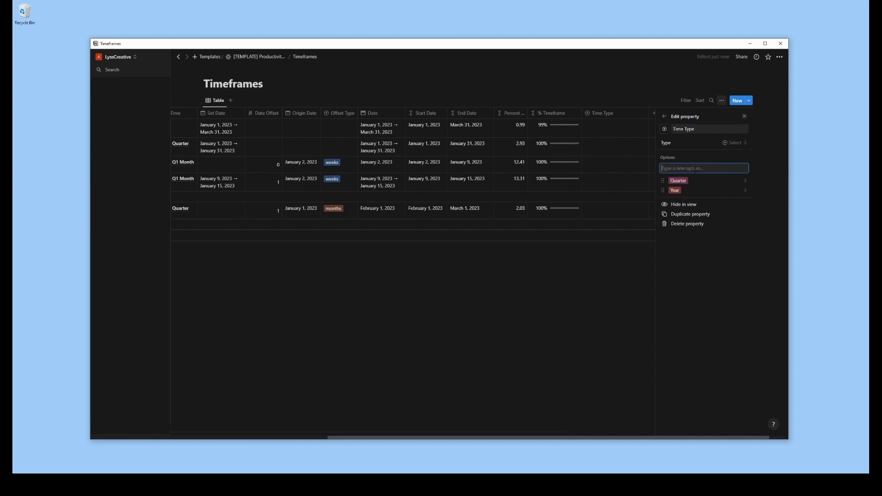
text(Month)
key(Return)
text(Week)
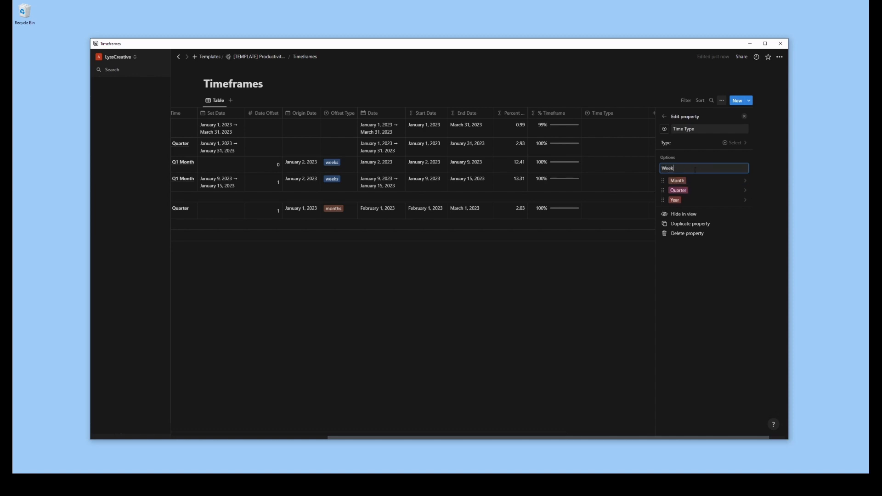
key(Return)
text(Day)
key(Return)
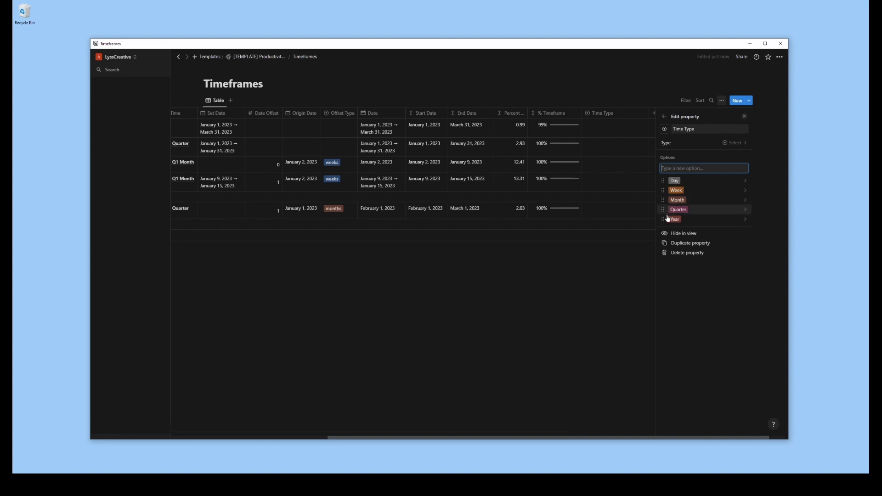
drag(664, 220, 663, 181)
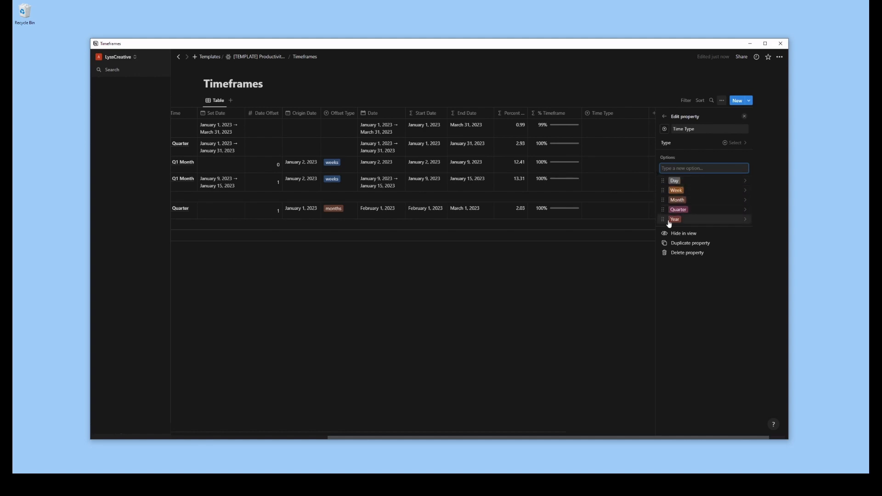
Color the Time Type options Year purple, Quarter blue and Month green, and close the property settings
click(743, 219)
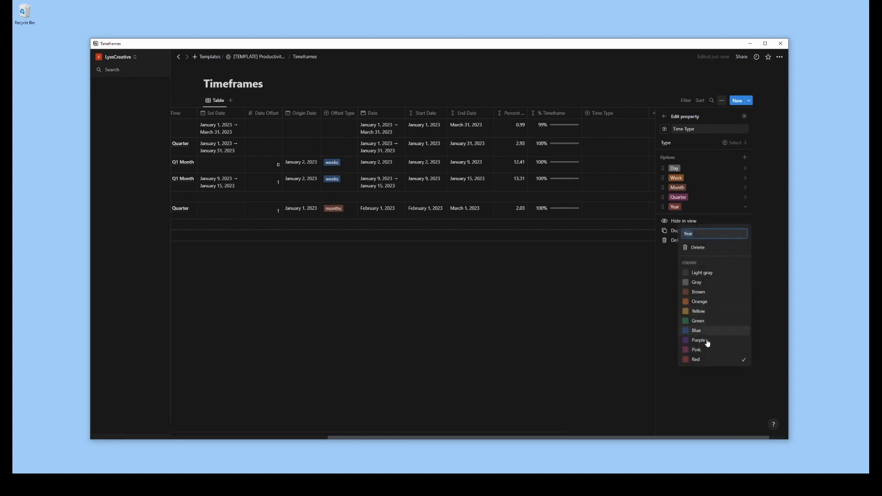
click(708, 343)
click(695, 198)
click(701, 199)
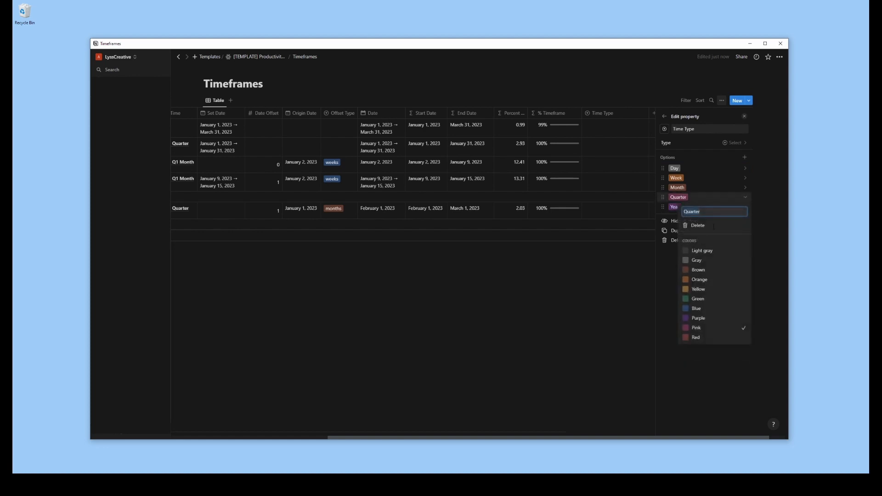
click(697, 308)
click(696, 189)
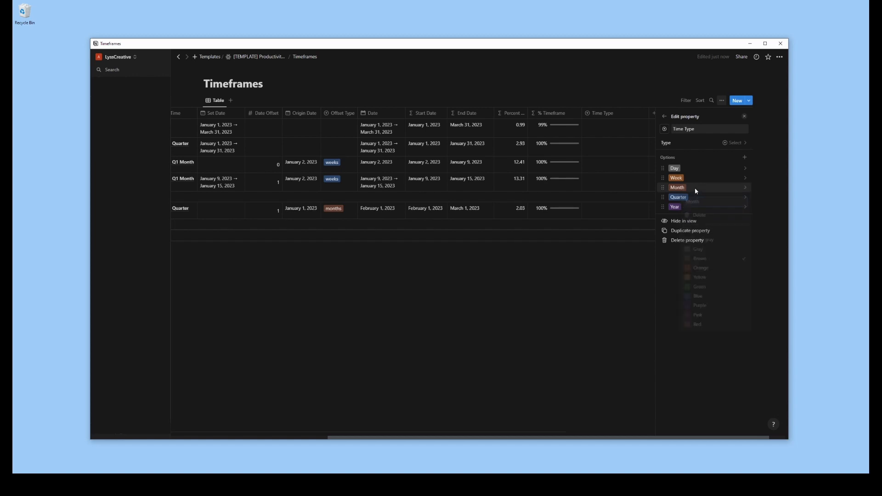
click(711, 291)
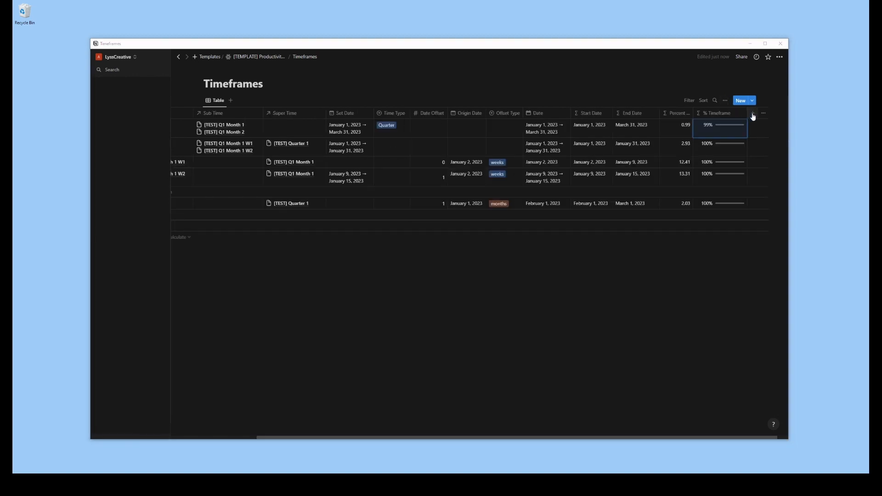
click(752, 115)
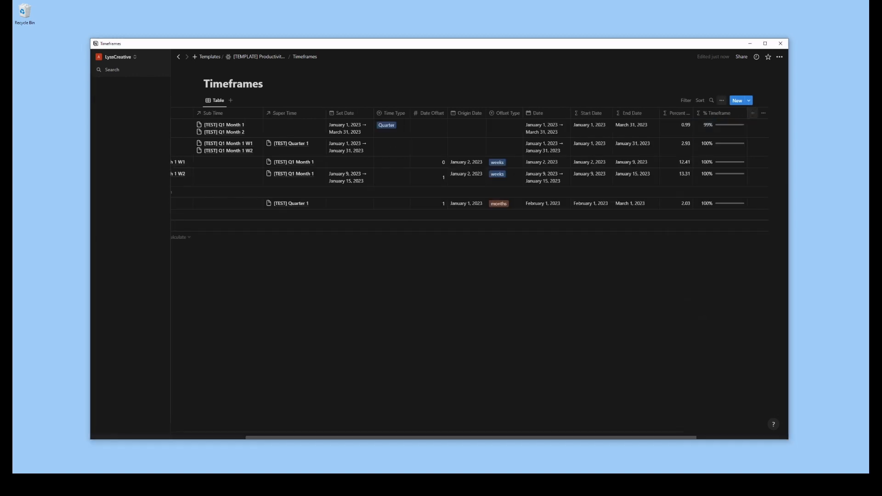
Set up a new relation from Timeframes to the Tasks database with no limit, and have it shown on Tasks
click(752, 113)
click(689, 275)
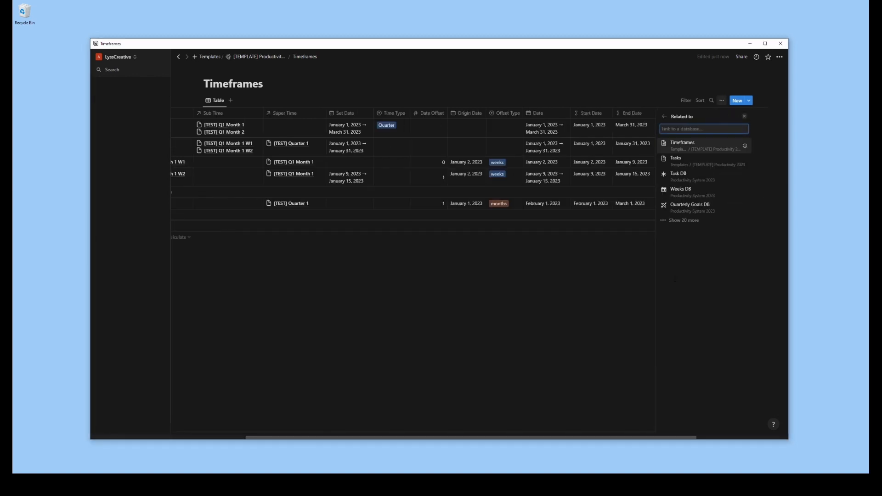
click(700, 165)
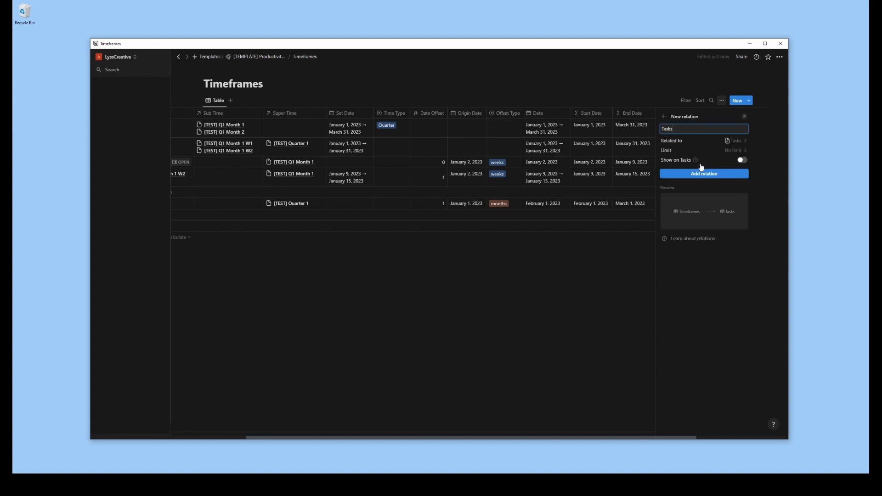
click(734, 152)
click(734, 152)
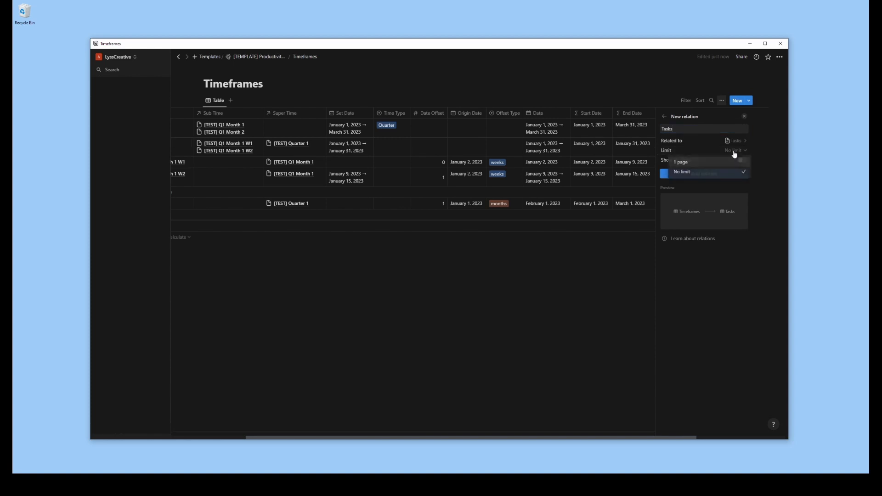
click(743, 161)
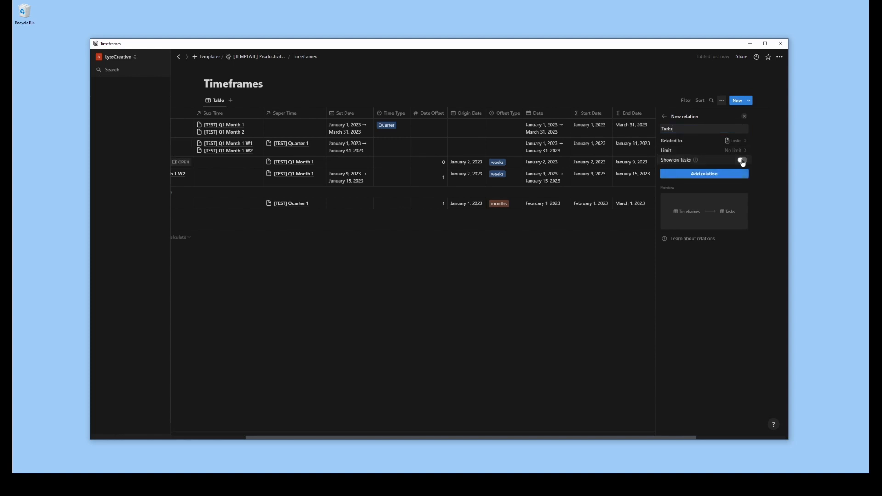
Name the related property on Tasks Timeframe and add the relation
click(701, 182)
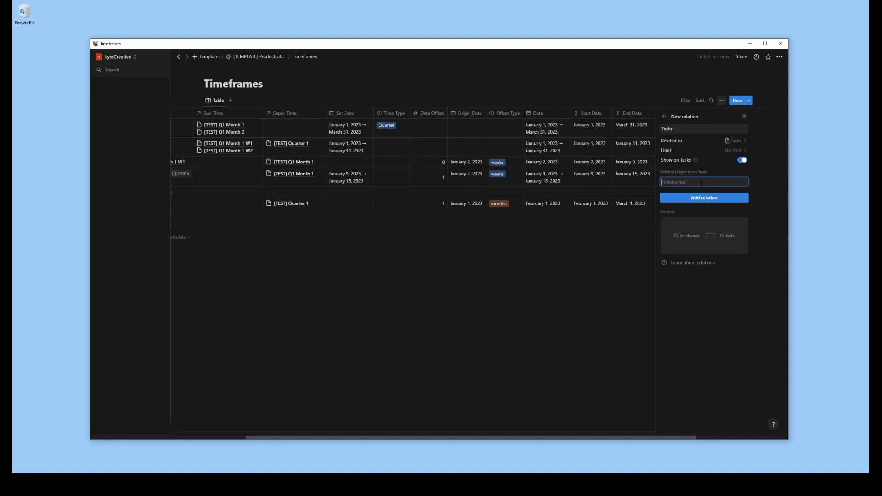
text(TimeF)
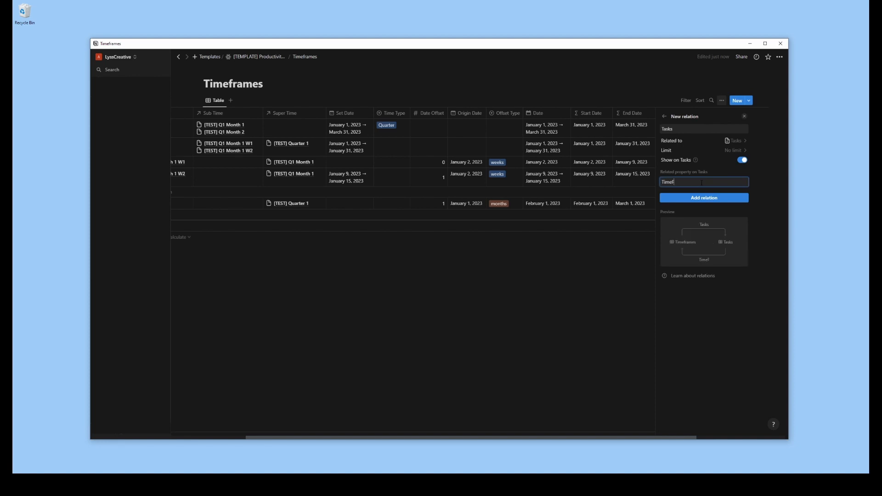
text(frame)
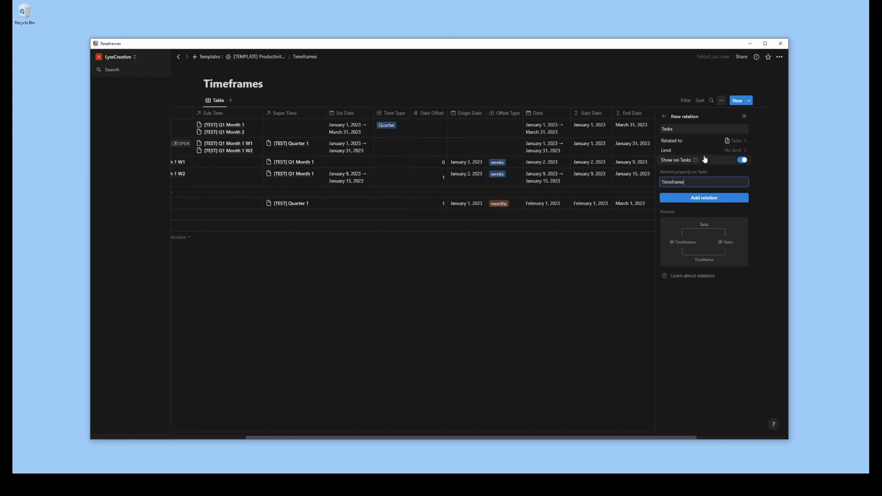
click(708, 198)
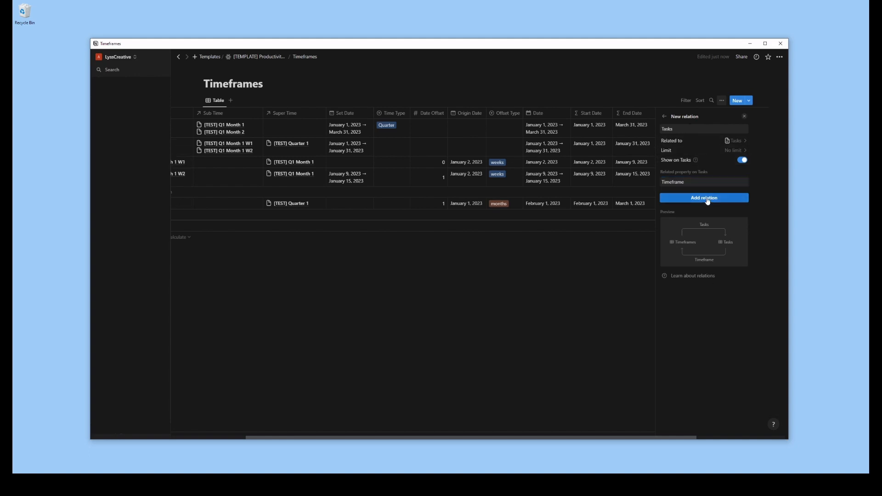
click(630, 274)
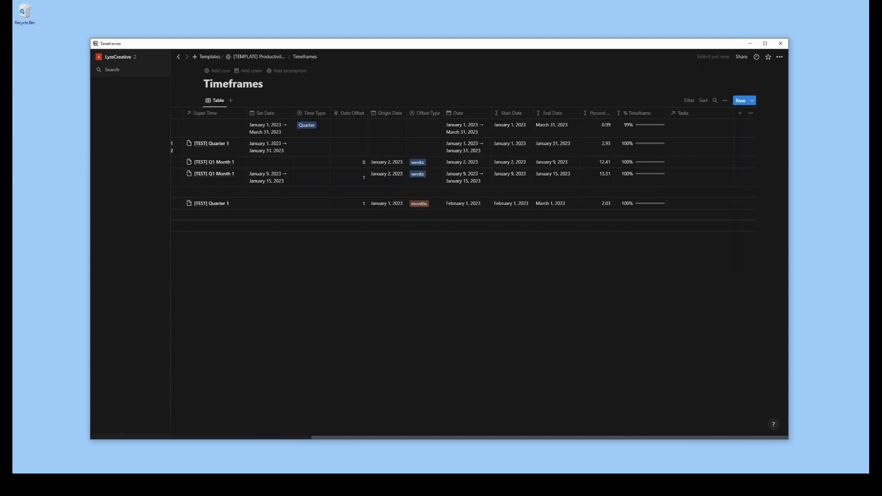
Narrow the Tasks column and link [TEST] Goal 1, [TEST] G1 Subtask 1 and [TEST] Simple Task to the first three timeframes respectively
drag(735, 113, 726, 115)
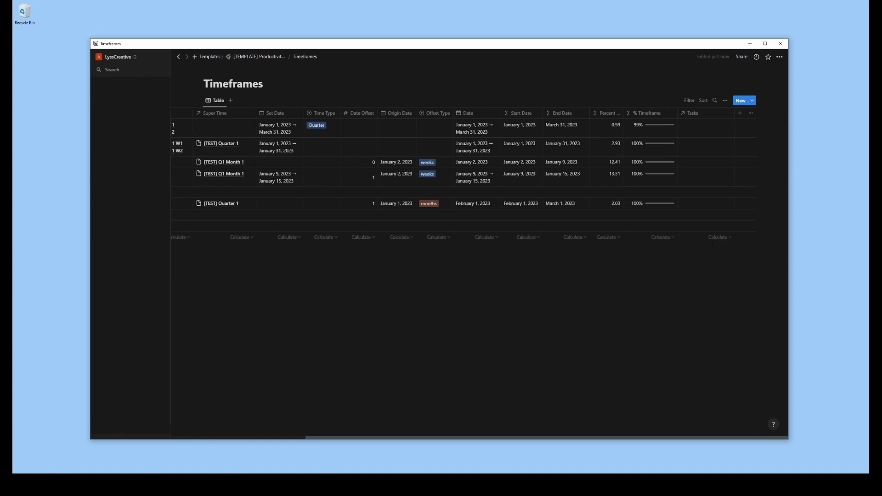
click(699, 136)
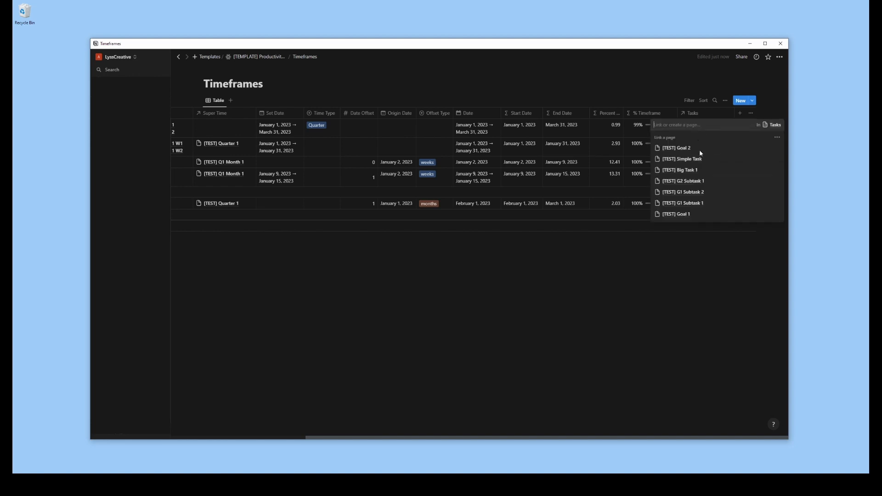
click(699, 214)
click(702, 308)
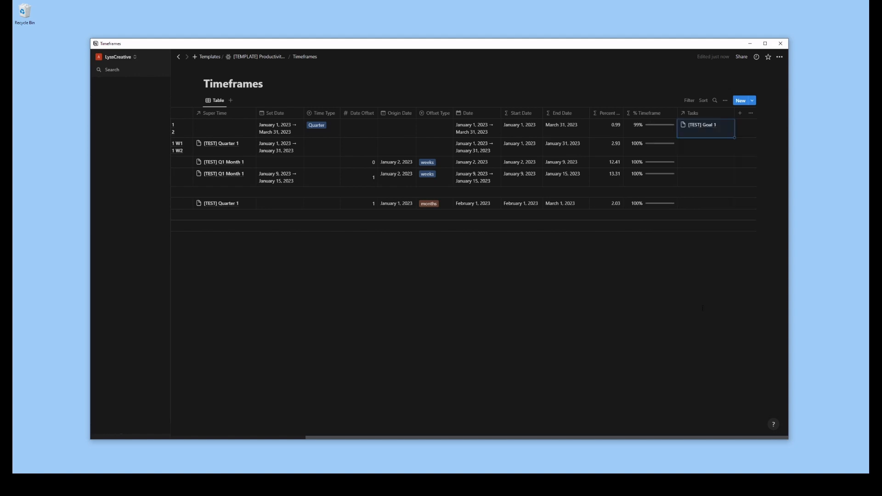
click(696, 152)
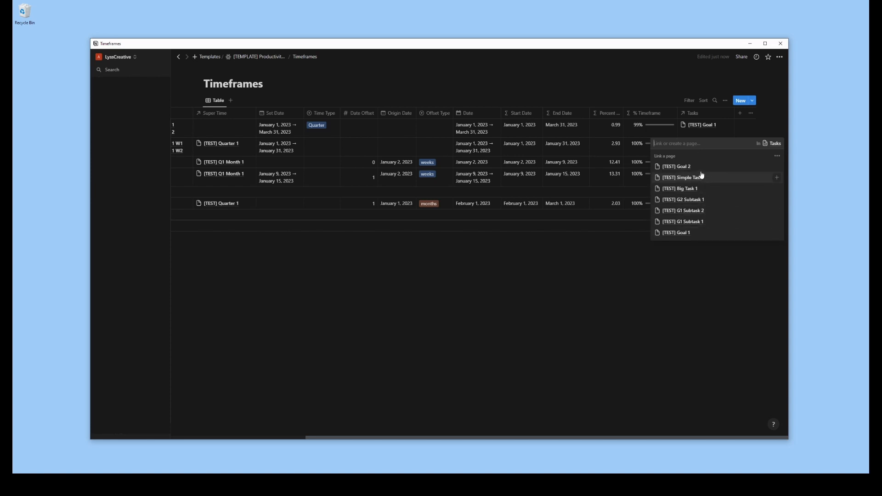
Add a Rollup property named Task Progress that uses the Tasks relation
click(740, 113)
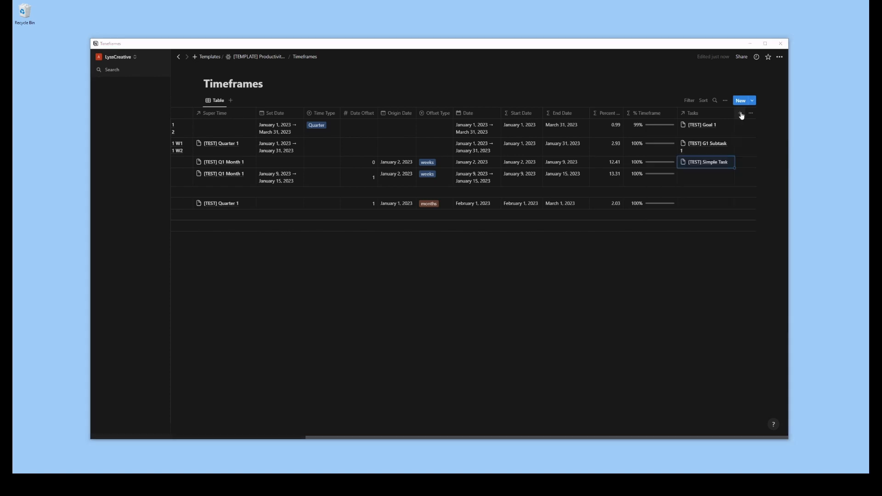
click(740, 113)
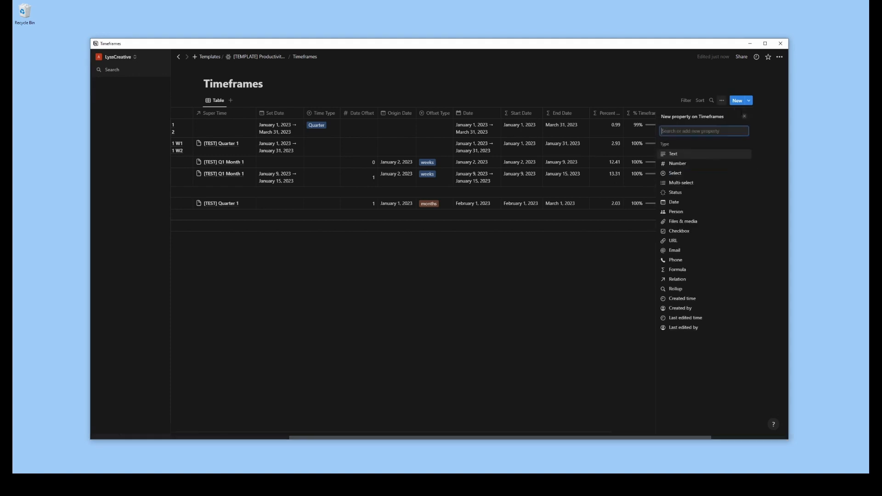
click(682, 290)
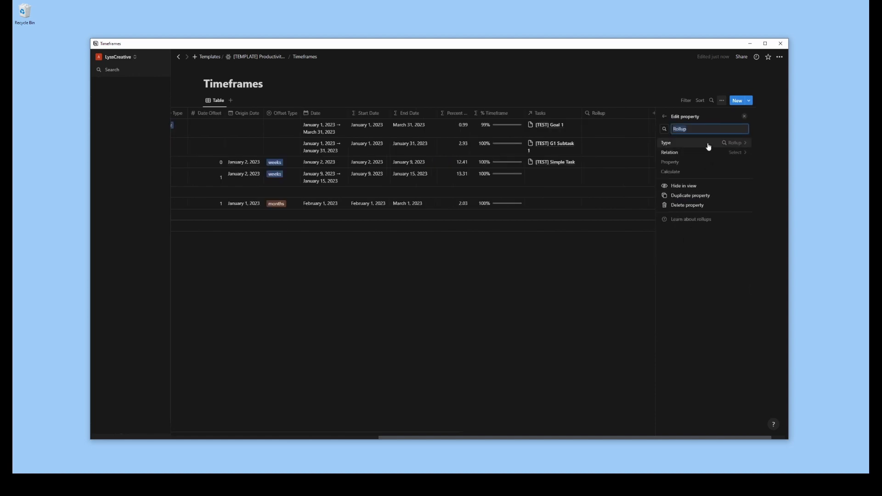
text(Task Progress)
click(736, 153)
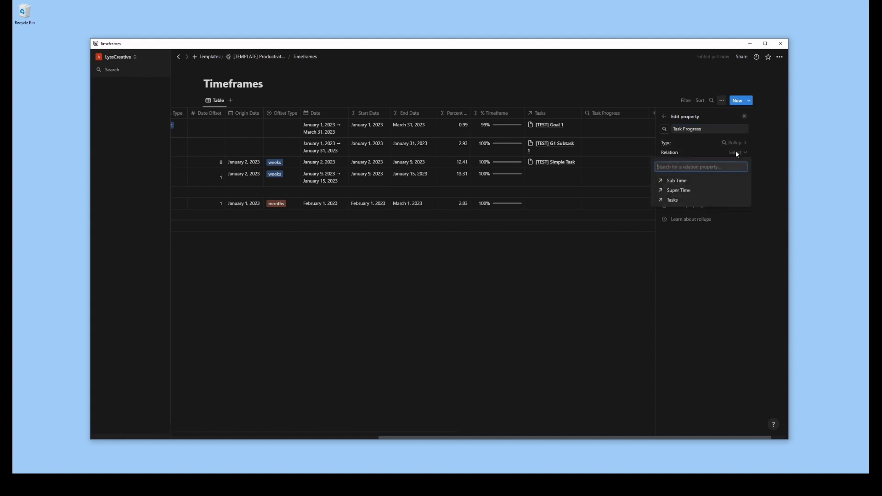
click(673, 200)
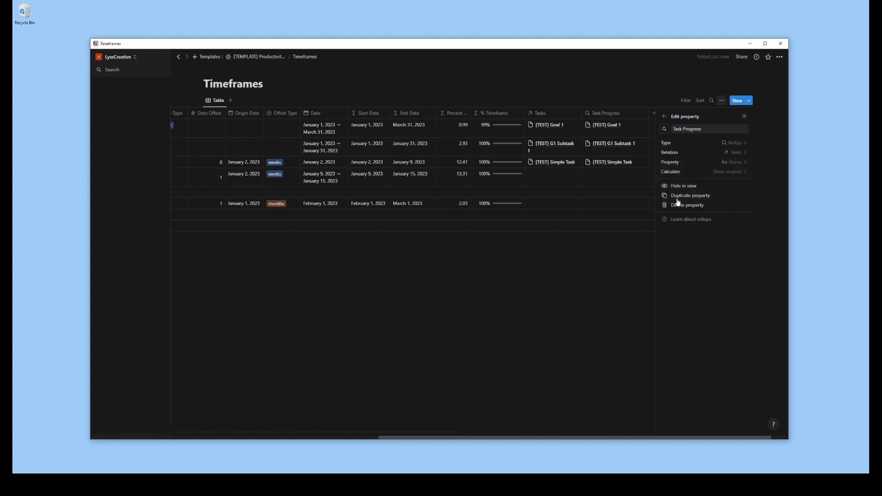
Make the Task Progress rollup calculate the Average of the tasks' Progress property, and close its settings
click(739, 163)
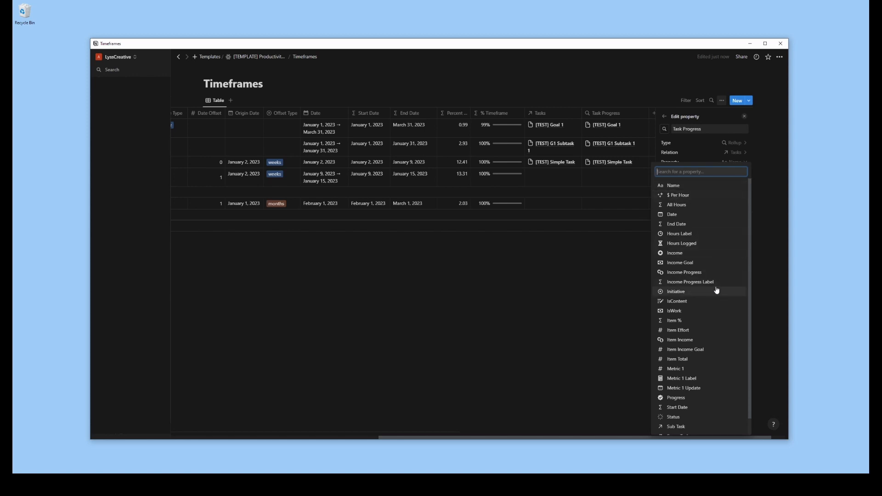
scroll(717, 283, down, 1)
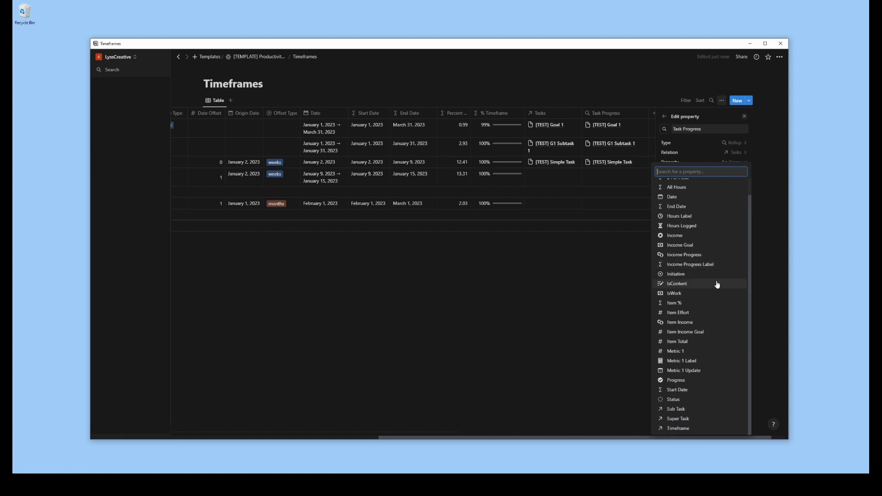
click(682, 381)
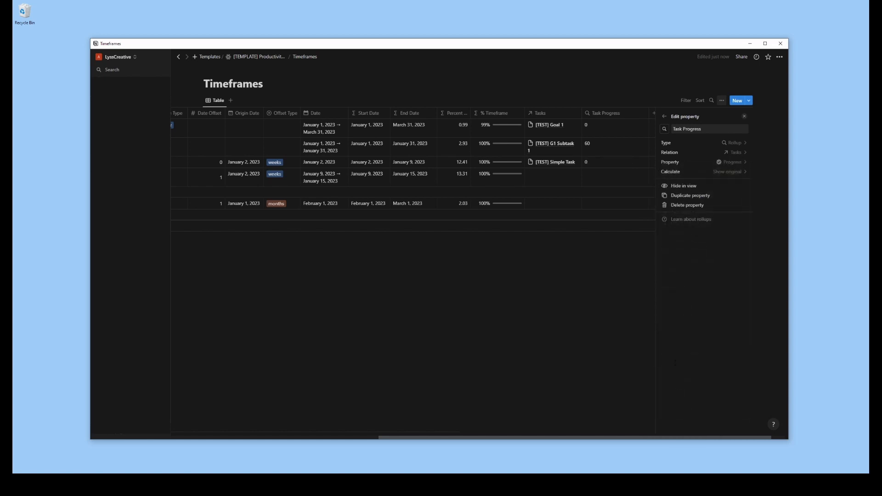
click(728, 174)
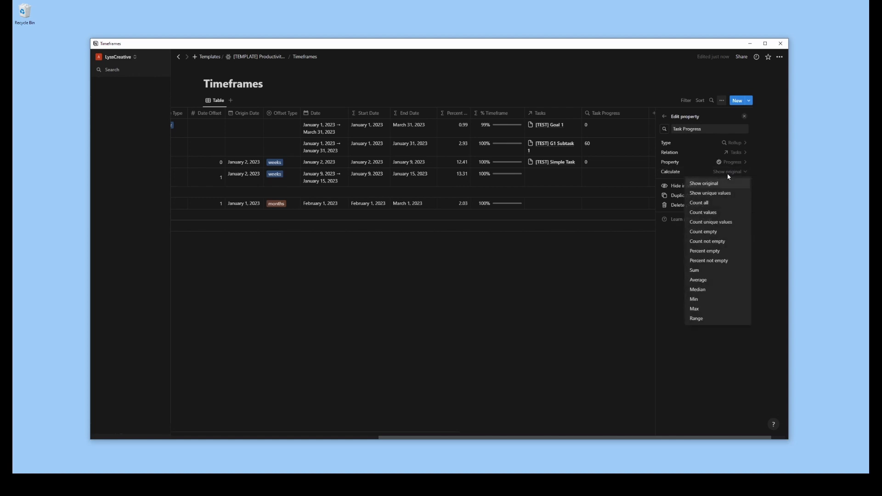
click(705, 280)
click(624, 280)
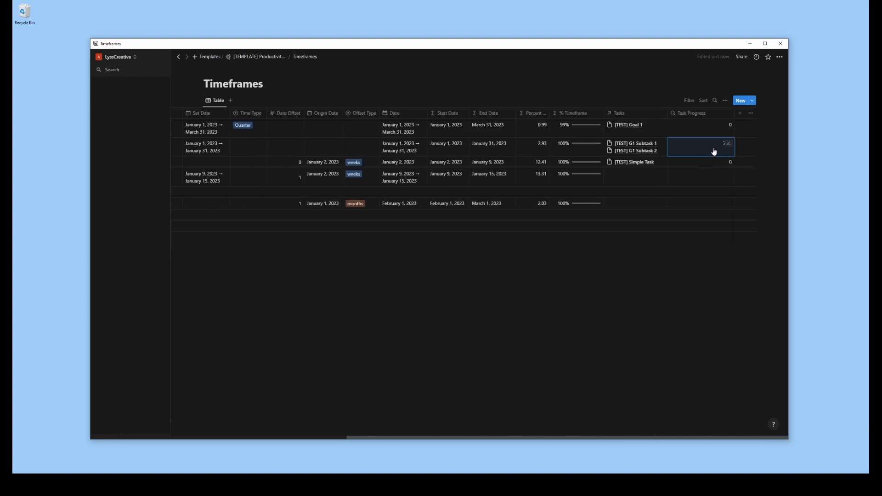
Display the Task Progress rollup as a bar
click(693, 114)
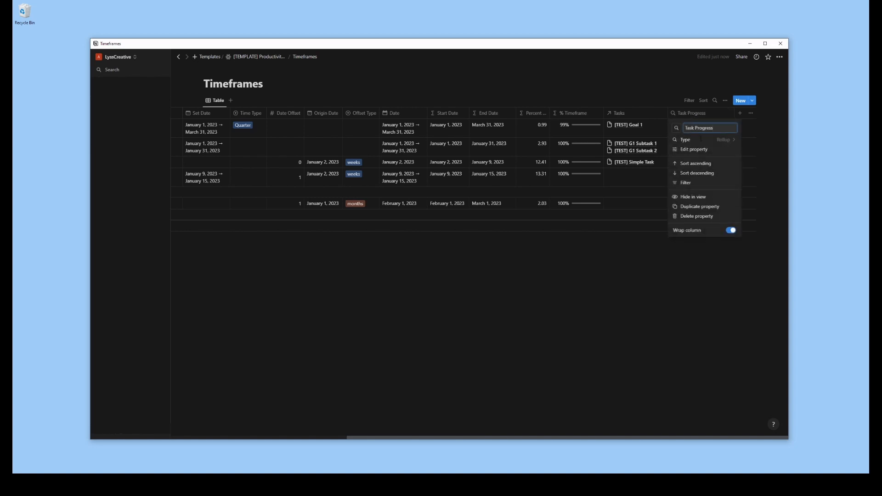
click(697, 150)
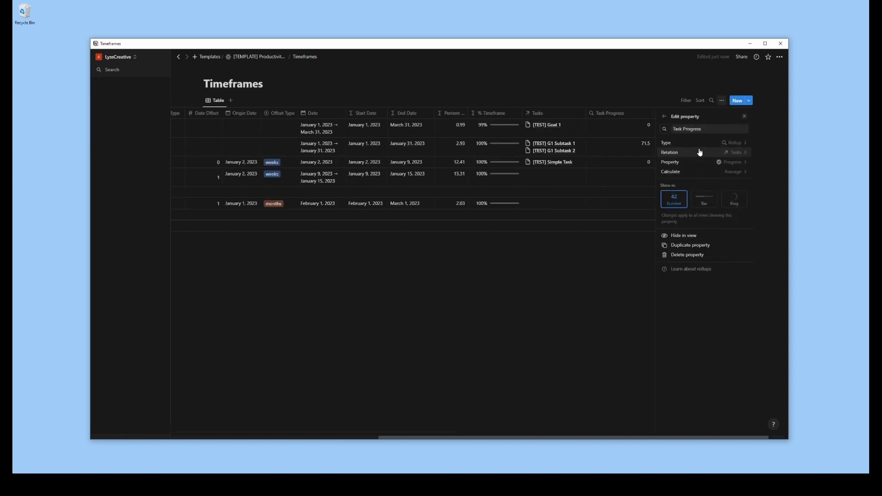
click(704, 205)
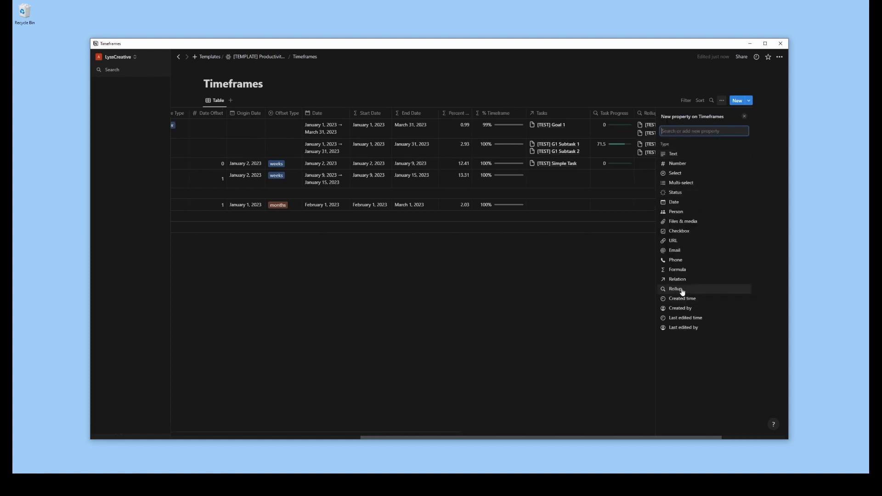
Add a Rollup property that uses the Sub Time relation and calculates the Average of C-Task Progress
click(679, 292)
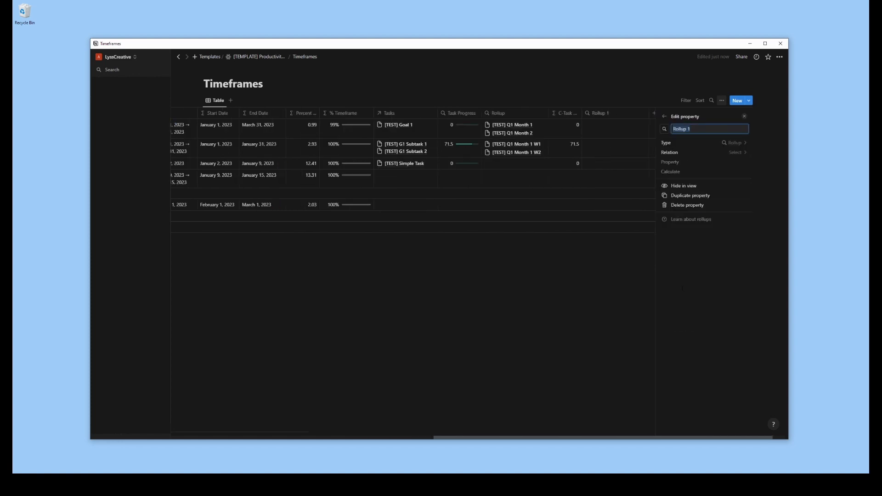
click(714, 151)
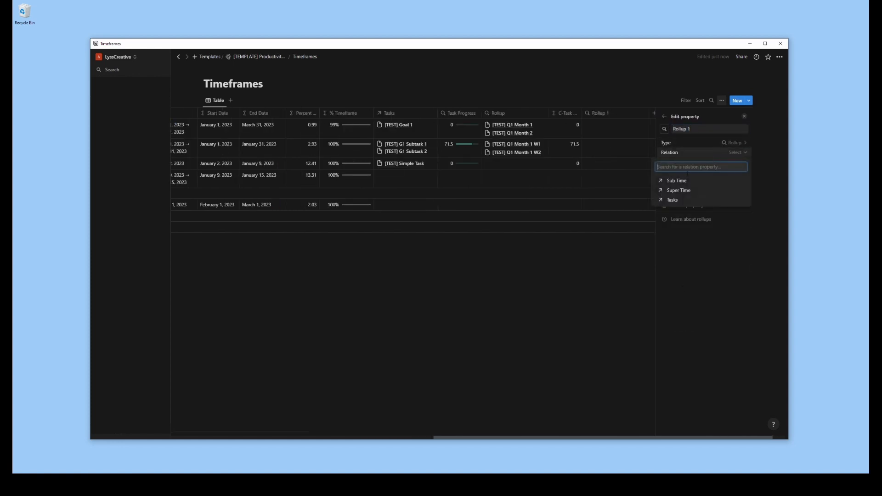
click(685, 182)
click(736, 162)
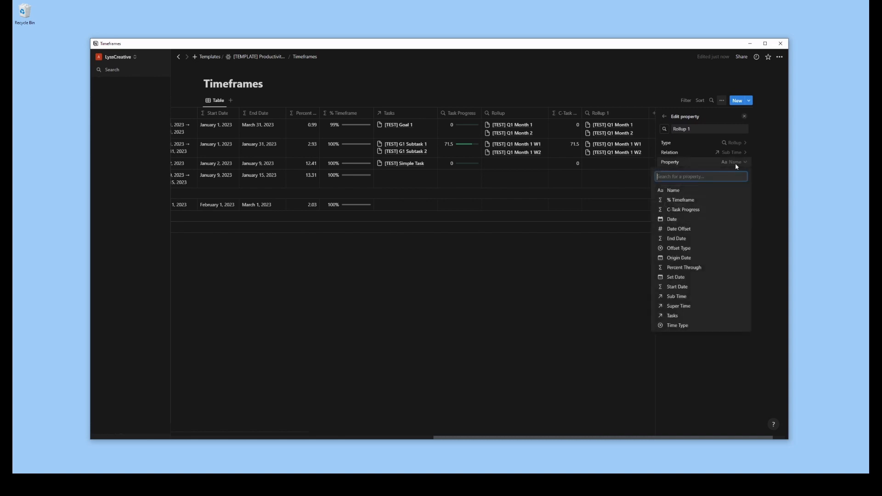
click(690, 210)
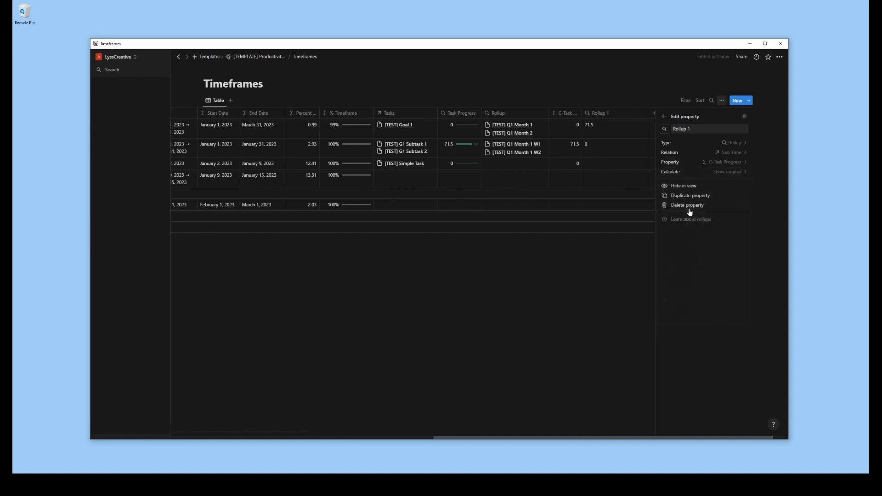
click(733, 174)
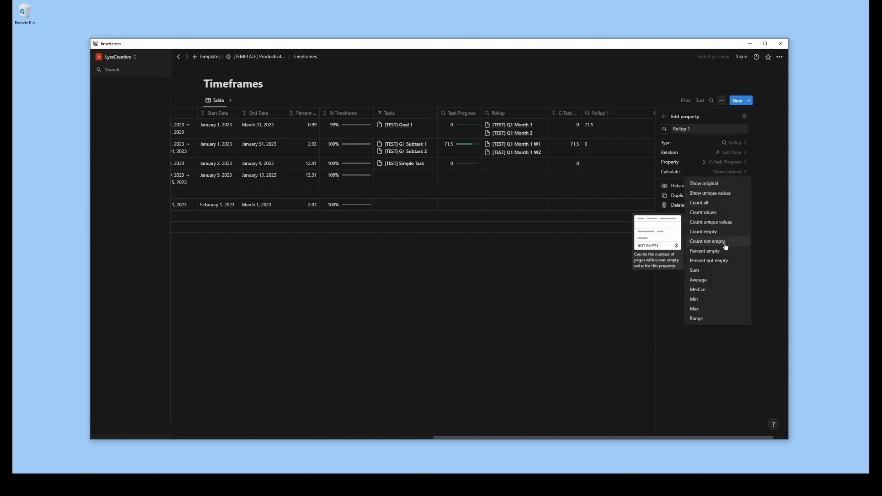
click(707, 281)
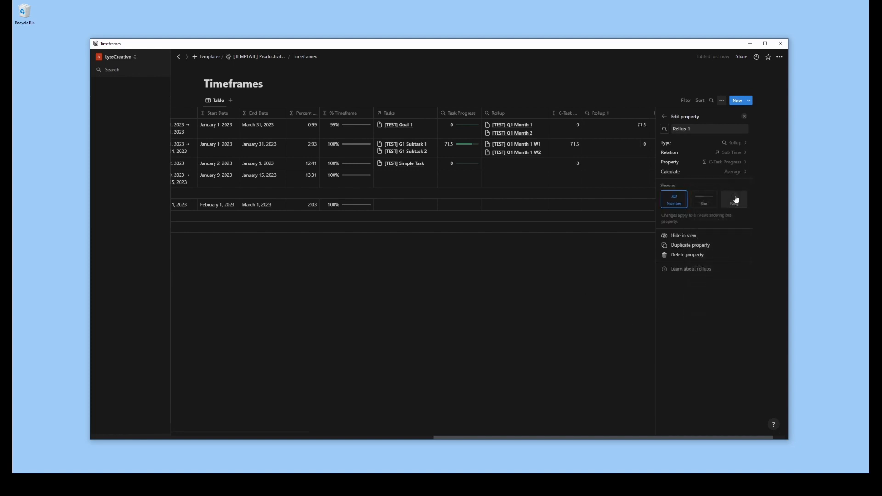
Show the new sub-time rollup as a bar and name it Sub Time Task Prog
click(705, 201)
click(703, 130)
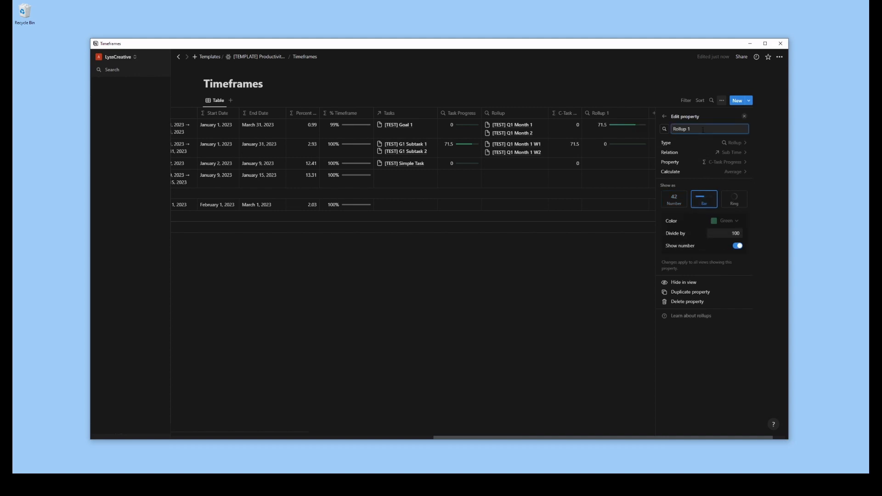
key(ctrl+a)
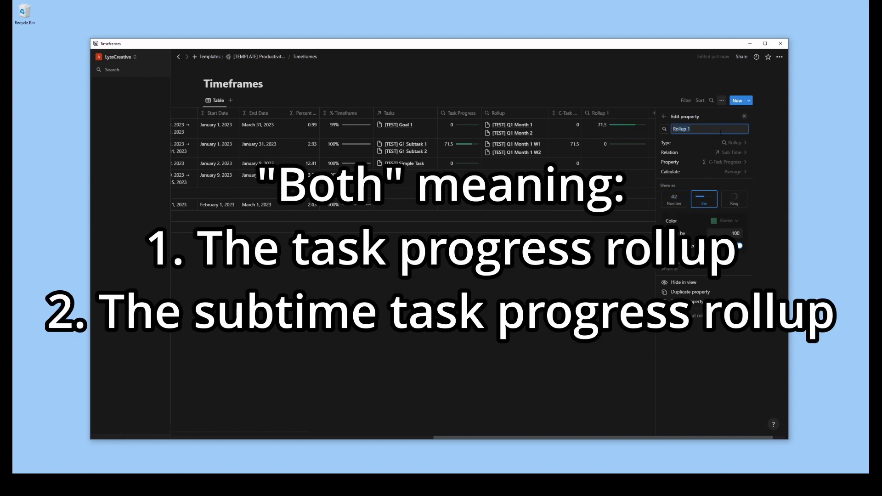
text(Sub Time)
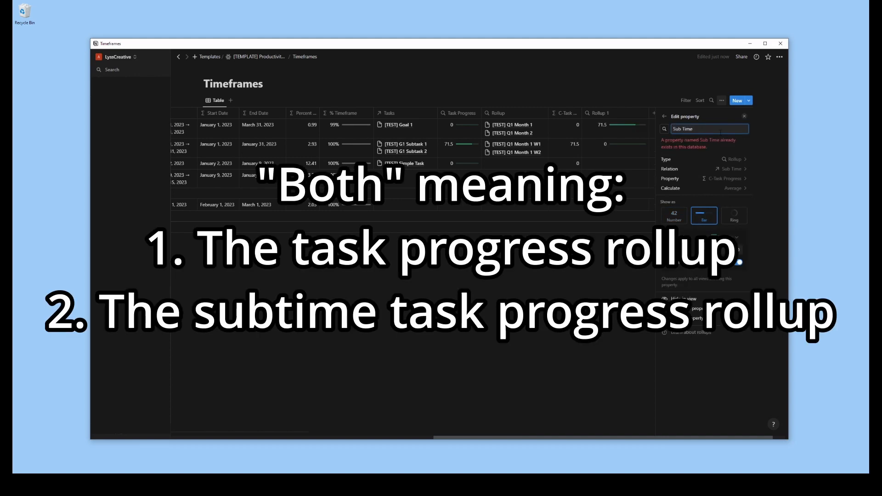
text( Task Prog)
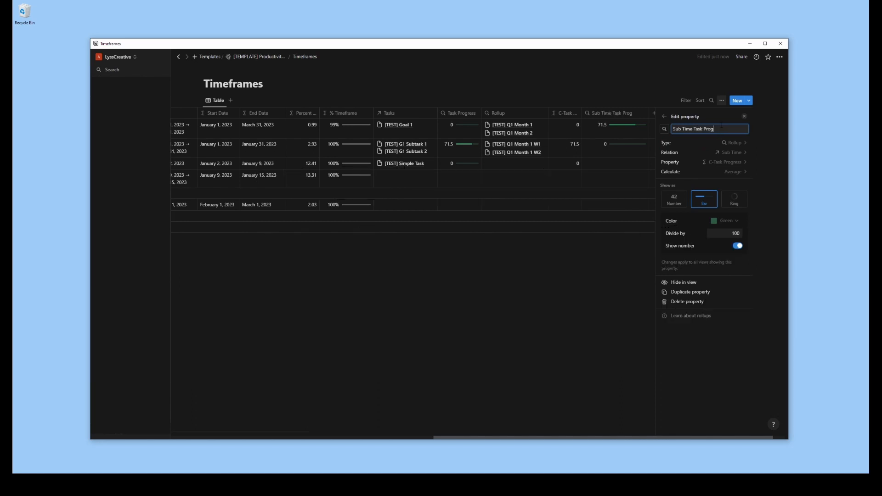
Color the Sub Time Task Prog bar blue, close its settings and narrow its column
click(729, 221)
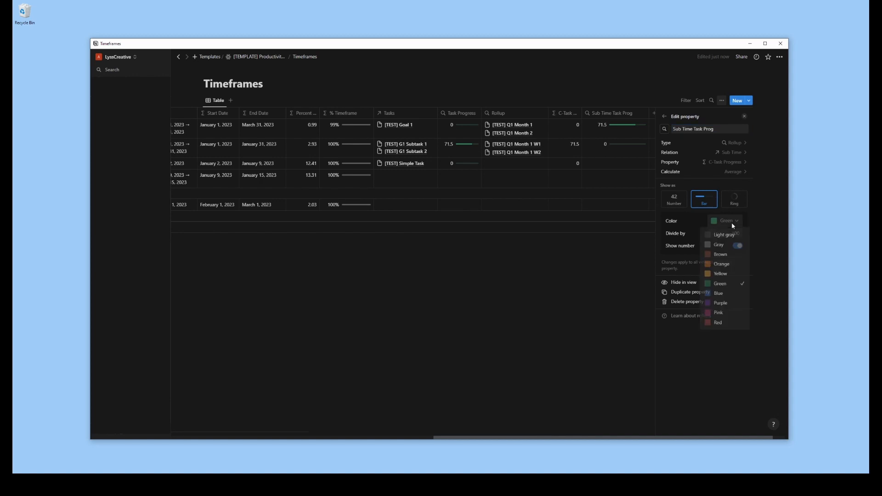
click(725, 292)
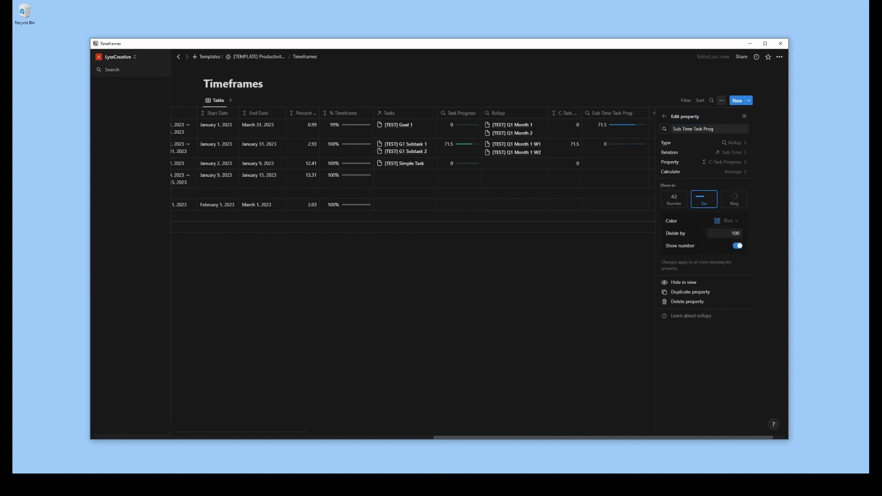
click(665, 117)
click(586, 327)
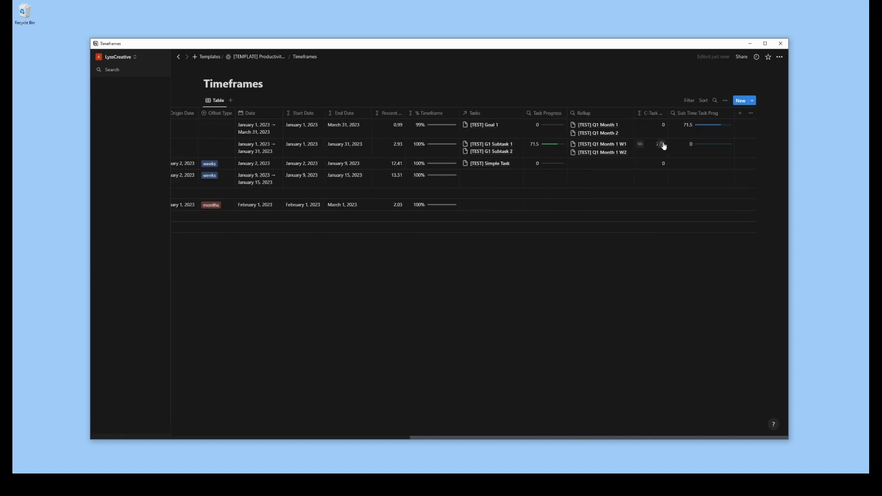
drag(734, 114, 697, 114)
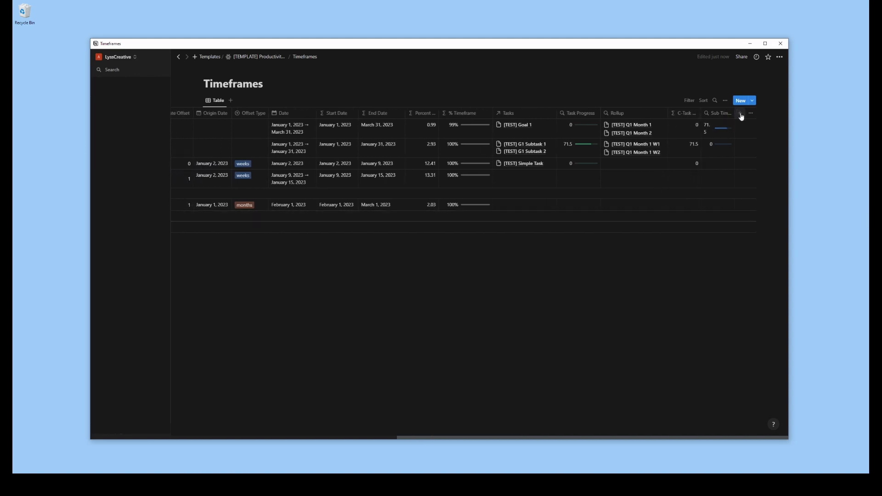
Rename the Task Progress rollup as Related Task Progress and narrow its column
click(577, 116)
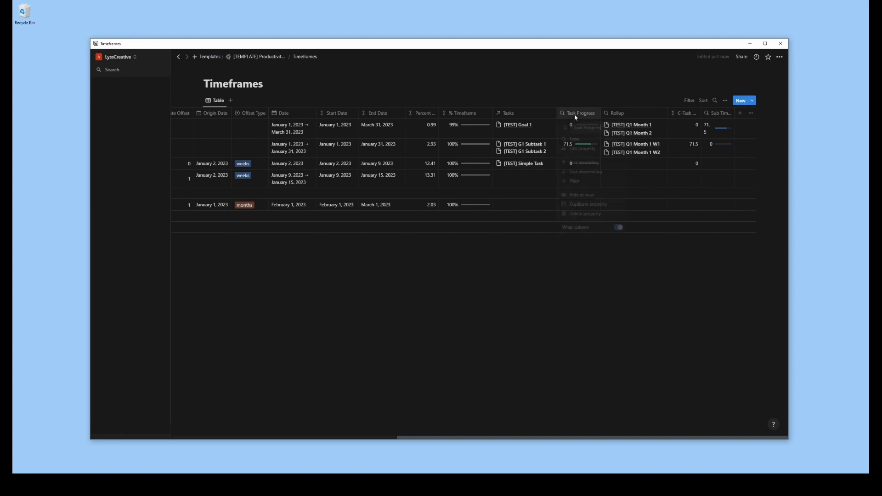
click(577, 128)
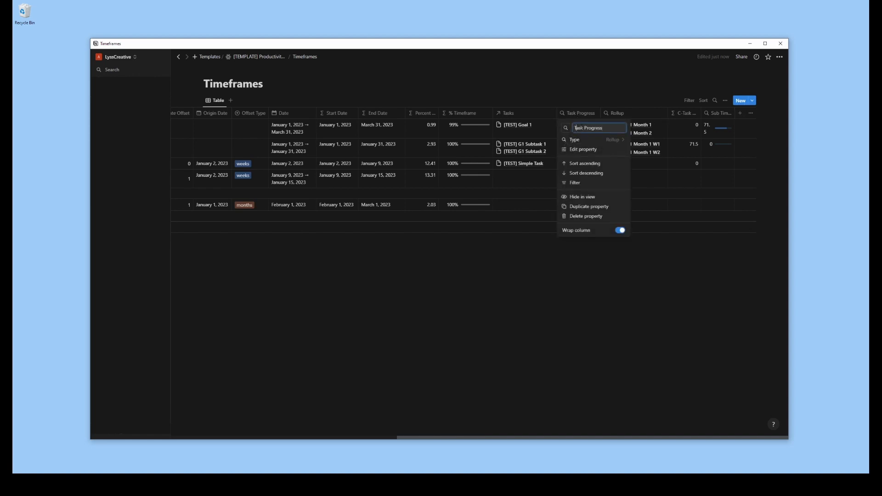
text(Related)
key(Return)
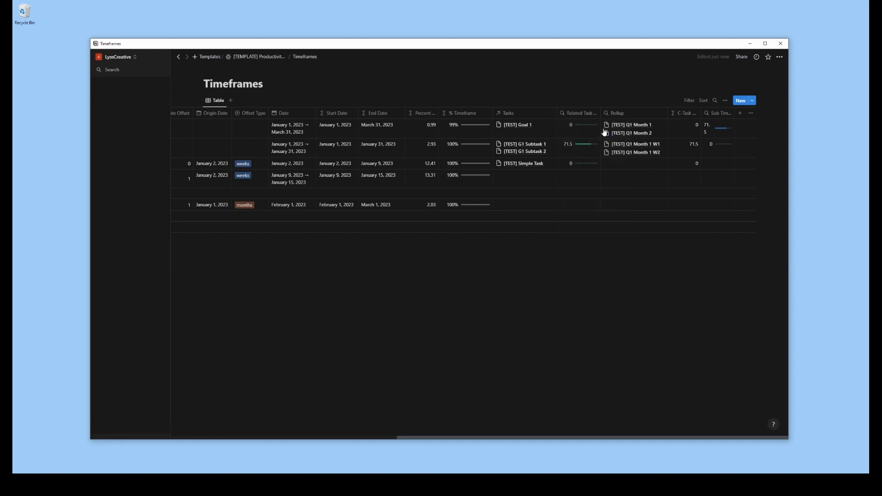
drag(601, 115, 590, 115)
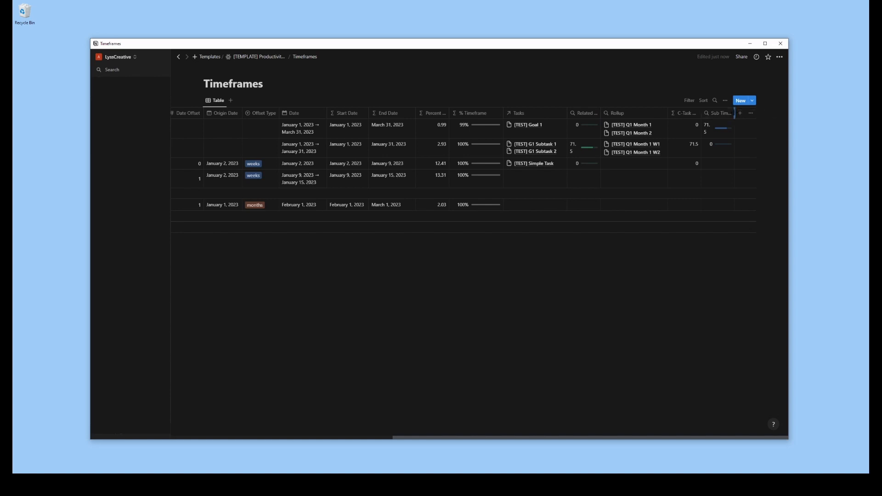
click(740, 113)
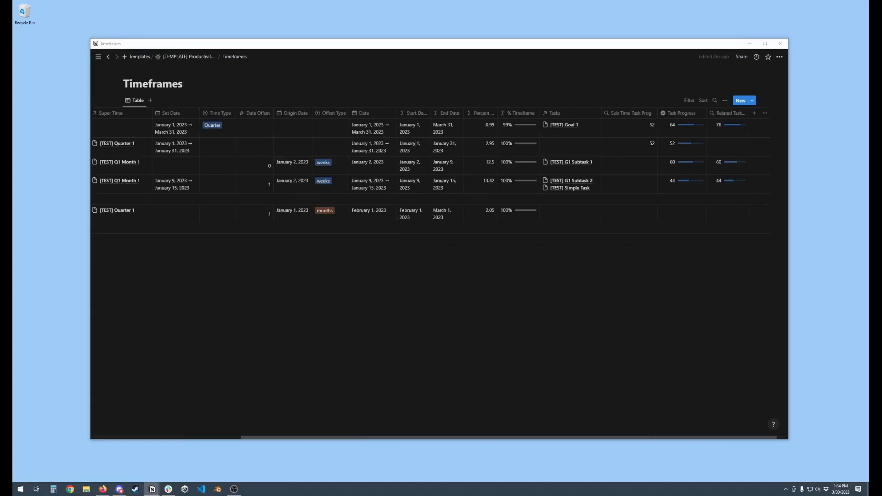
Narrow the Sub Time Task Prog column and append a parenthesized suffix to the Task Progress formula's name
drag(658, 113, 606, 119)
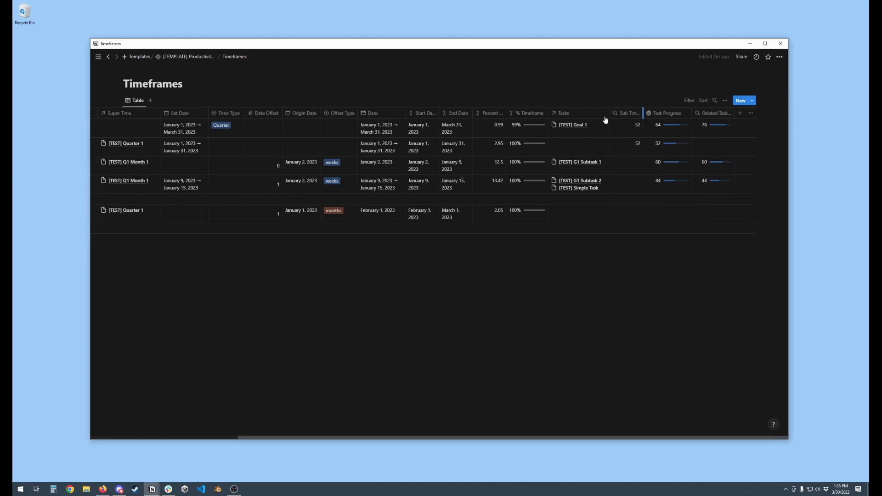
click(666, 113)
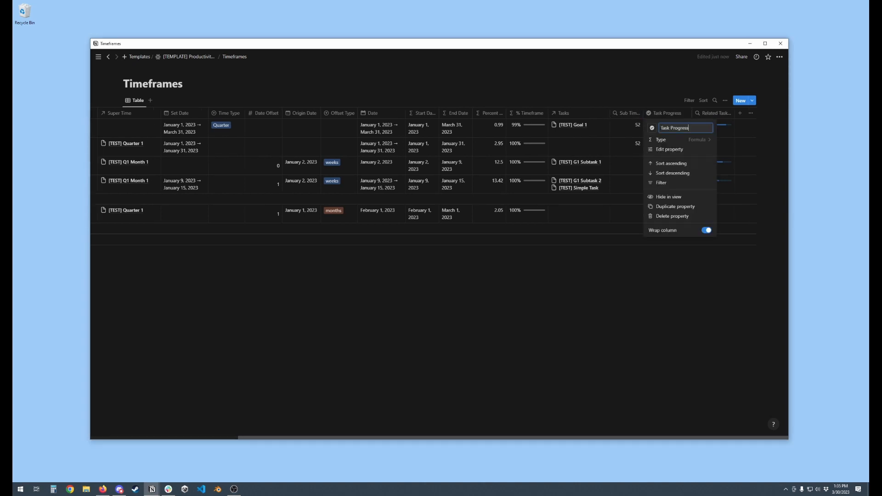
click(696, 129)
text(()
key(Return)
Rename the Related Task Progress rollup as Task Progress
click(715, 115)
key(BackSpace)
key(BackSpace)
key(BackSpace)
key(BackSpace)
key(BackSpace)
key(BackSpace)
key(BackSpace)
key(BackSpace)
key(BackSpace)
key(BackSpace)
key(BackSpace)
key(BackSpace)
key(BackSpace)
key(BackSpace)
key(BackSpace)
key(BackSpace)
key(BackSpace)
key(BackSpace)
key(BackSpace)
key(BackSpace)
key(BackSpace)
text(Task Progress)
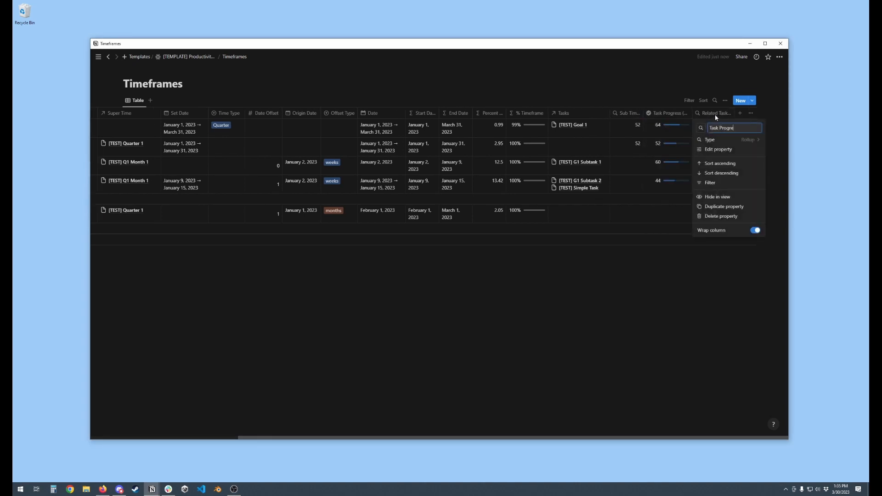
Give the Task Progress rollup a check mark icon and move its column directly after Tasks
click(701, 128)
click(663, 181)
click(661, 317)
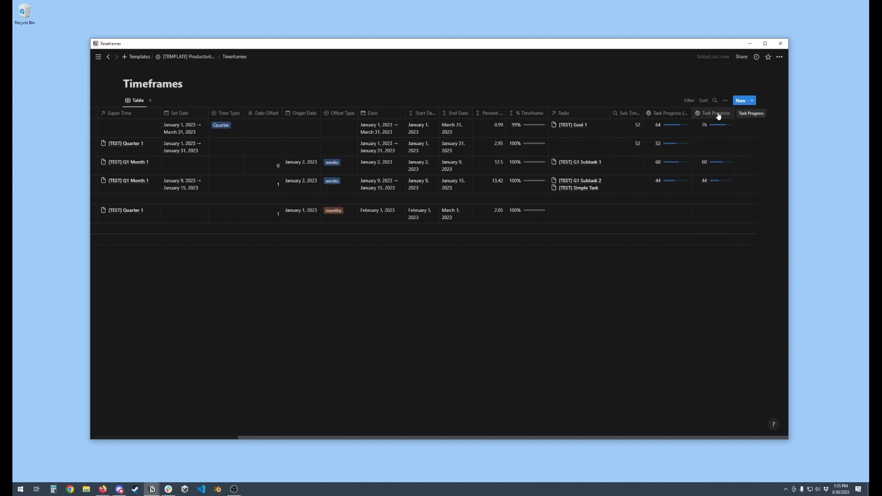
drag(718, 117, 672, 144)
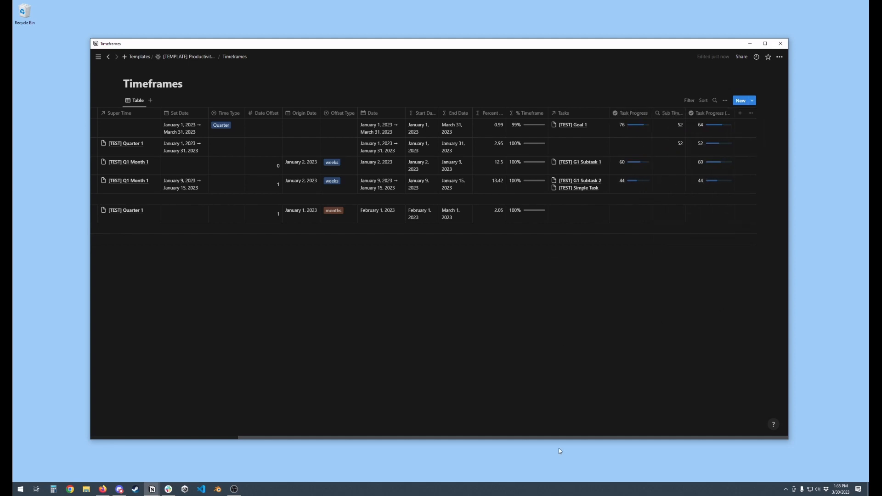
Add a Rollup property named Task Hours that uses the Tasks relation
click(740, 116)
click(704, 328)
text(Task Hours)
click(717, 152)
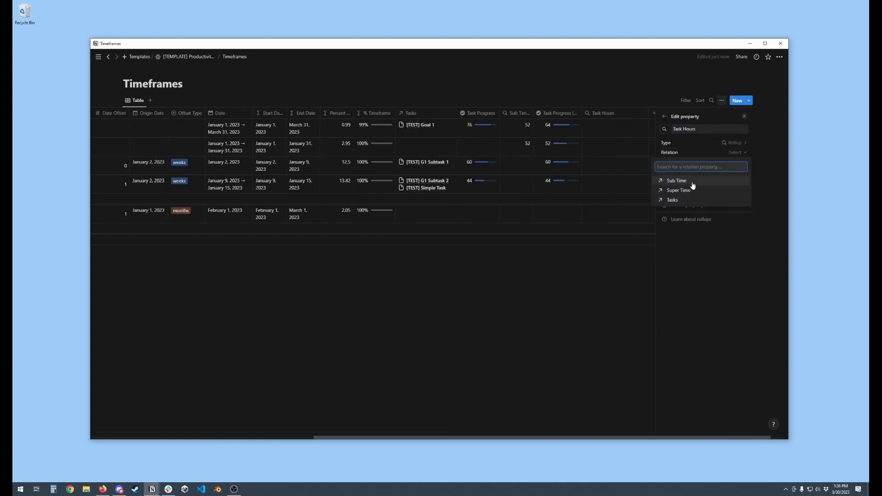
click(673, 200)
Try rolling up the tasks' Hours Logged as a Sum, and try the Hours Label property instead
click(734, 161)
click(688, 244)
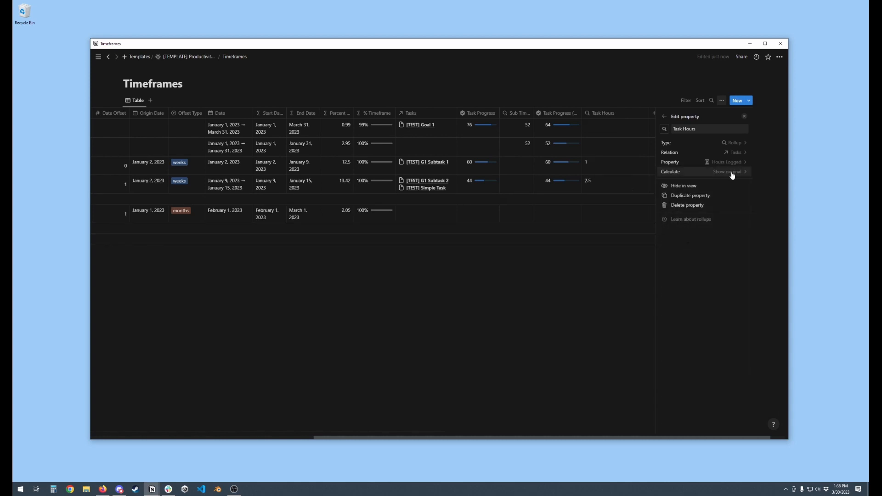
click(733, 173)
click(700, 275)
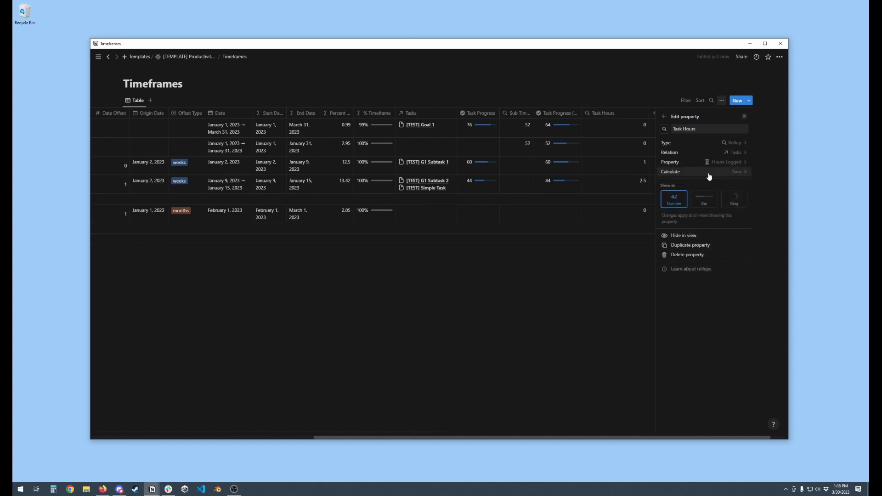
click(717, 162)
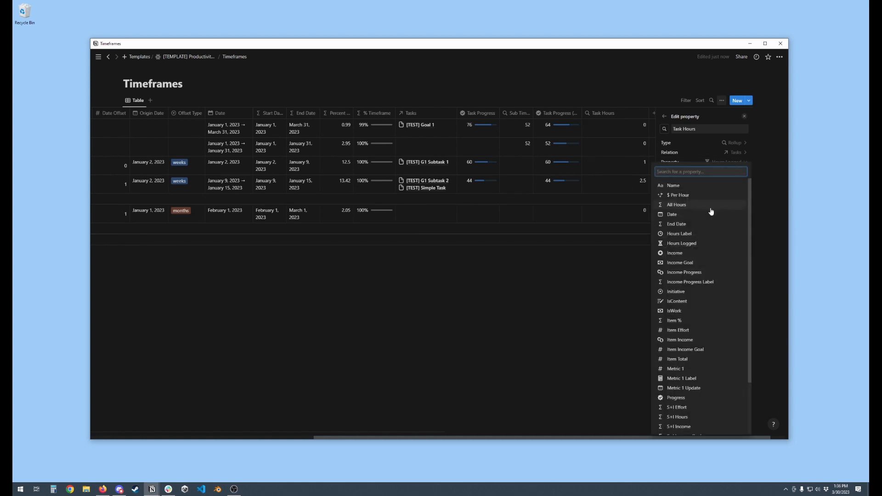
click(683, 235)
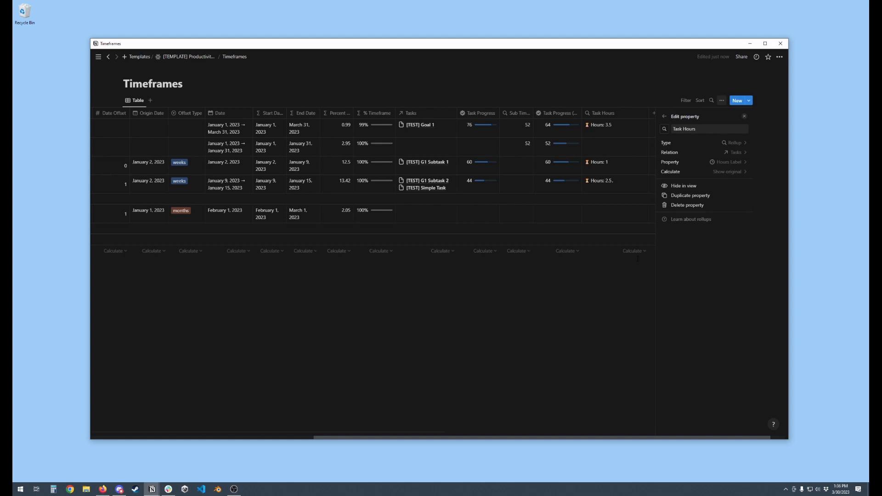
Make the Task Hours rollup calculate the Sum of the tasks' All Hours property, and close its settings
click(723, 162)
click(682, 205)
click(699, 275)
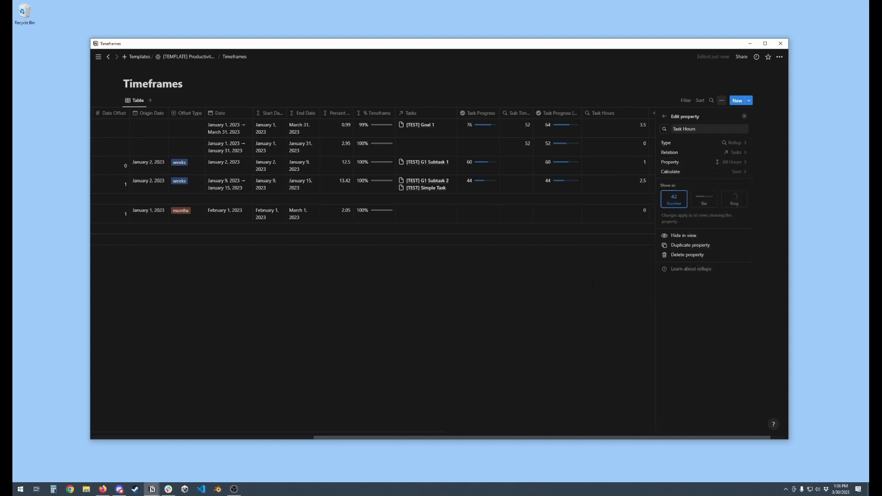
click(592, 286)
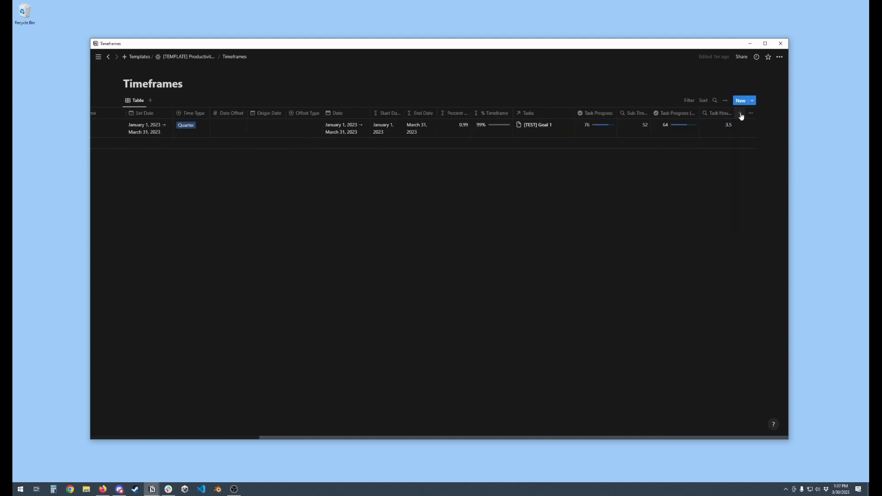
Add a Formula property named Hours Label to the Timeframes database
click(740, 114)
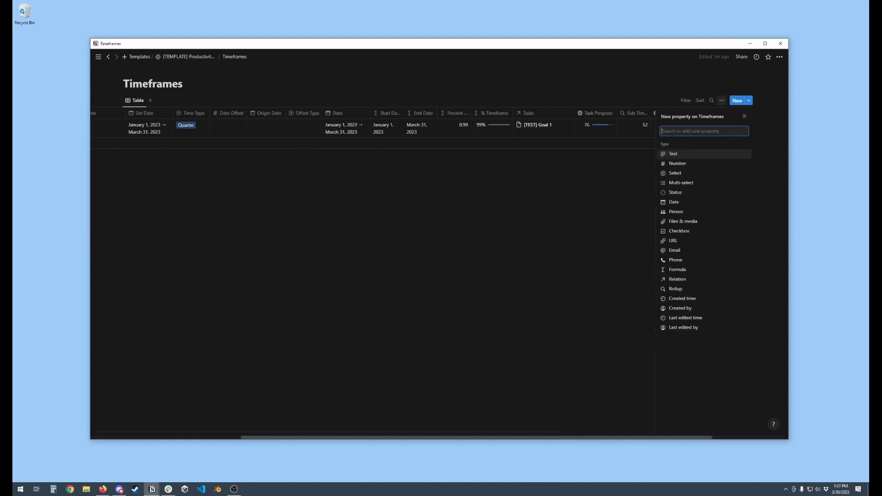
click(696, 271)
text(Hours Label)
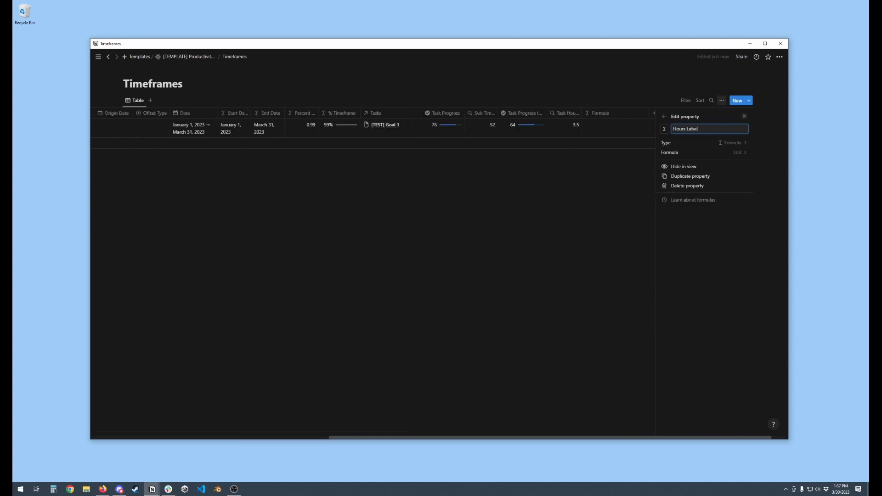
Make the Hours Label formula output "⏳ Hours: " plus Task Hours when above 0, and add a Rollup property named Task Income
click(739, 152)
text(if(prop("All Hours") > 0, "⏳ Hours: " + format(prop("All Hours")), ""))
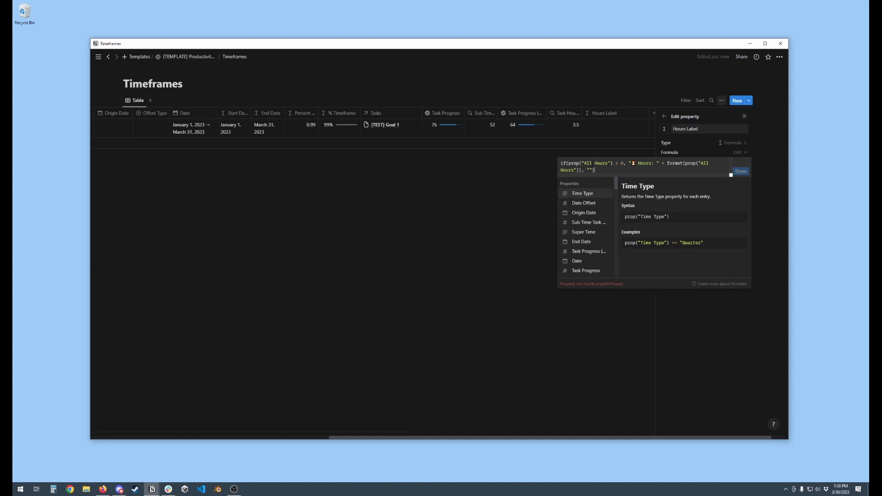
key(BackSpace)
key(BackSpace)
key(BackSpace)
text(Task)
text(Task Income)
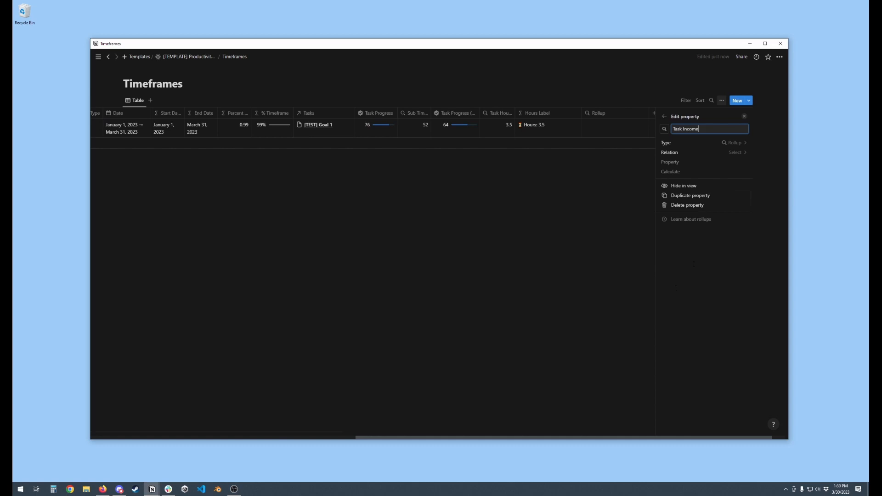
Make the Task Income rollup calculate the Sum of Income through the Tasks relation, and close its settings
click(738, 152)
click(699, 189)
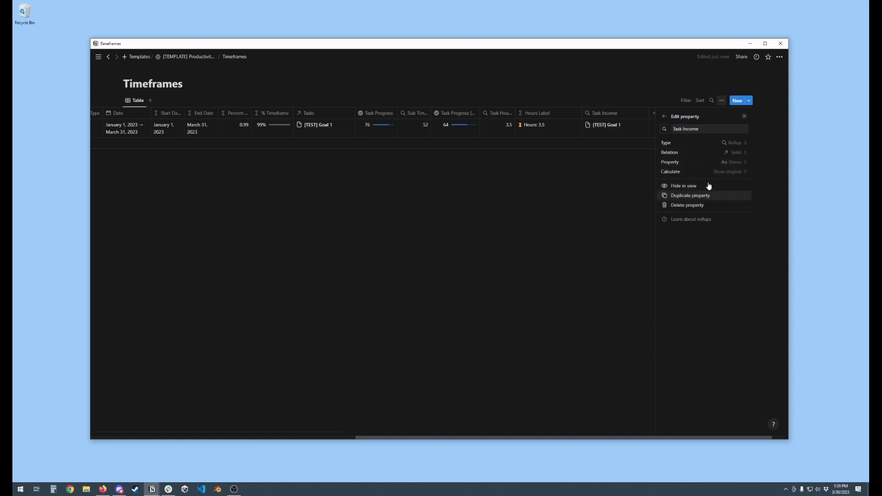
click(734, 162)
click(674, 253)
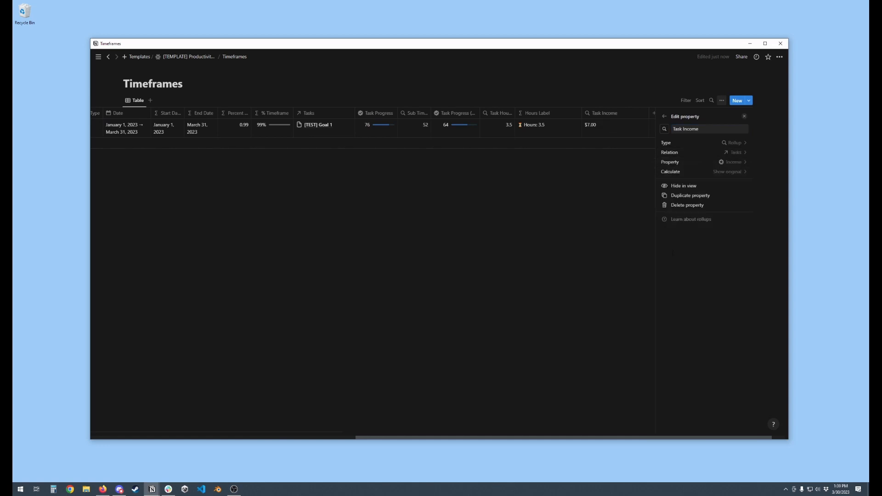
click(733, 175)
click(703, 271)
click(744, 117)
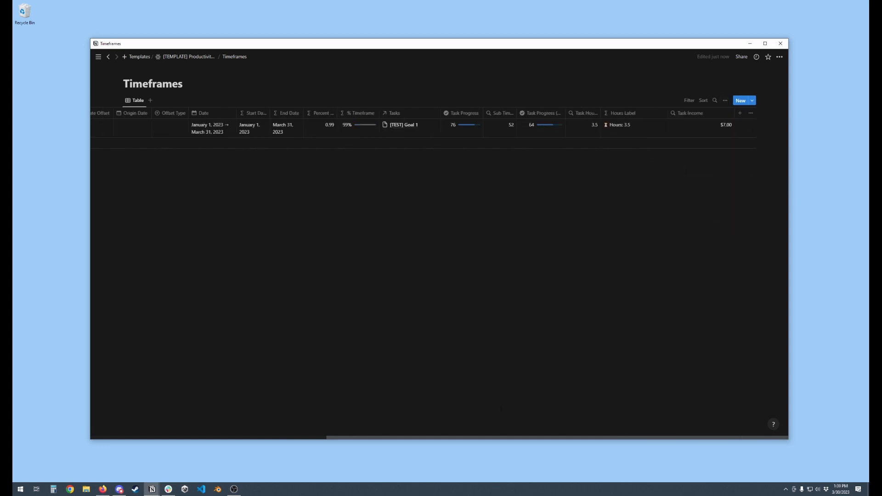
Add a Rollup property named Task Income Goal to the Timeframes database
click(741, 113)
click(680, 289)
text(Task Income Goal)
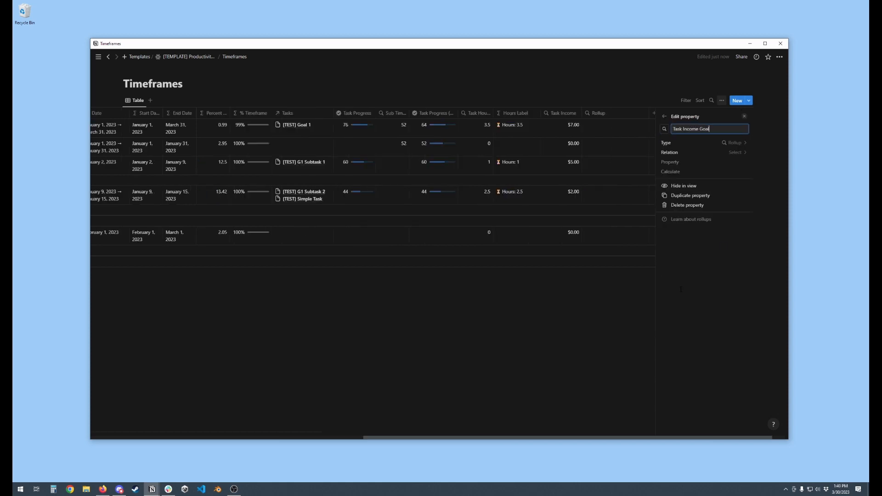
Make the Task Income Goal rollup calculate the Sum of Income Goal through the Tasks relation, and close its settings
click(736, 152)
click(694, 202)
click(735, 164)
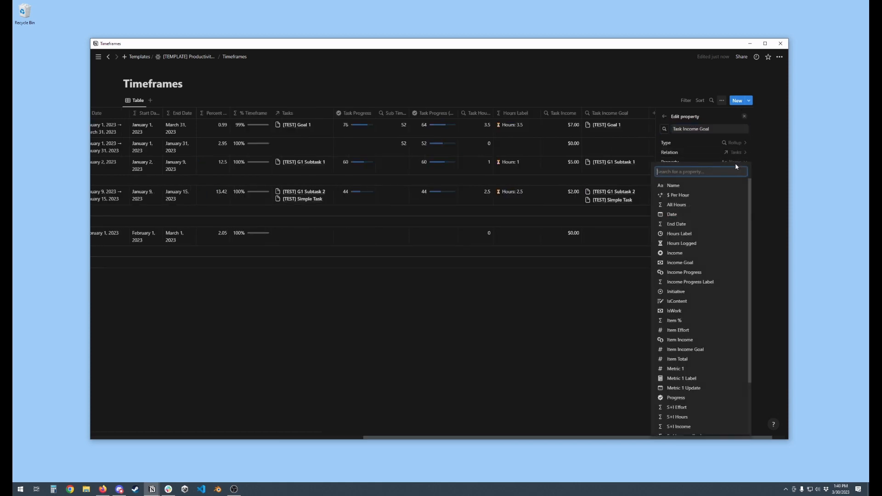
click(680, 263)
click(724, 173)
click(697, 274)
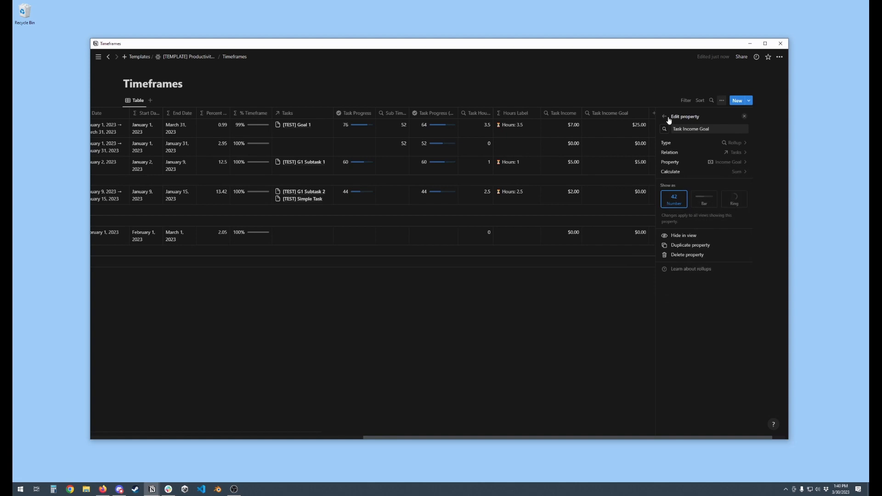
click(665, 117)
click(745, 117)
Add a Formula property named Task Income Label and paste in the copied income formula that outputs "$" income " out of $" income goal
click(745, 116)
click(682, 269)
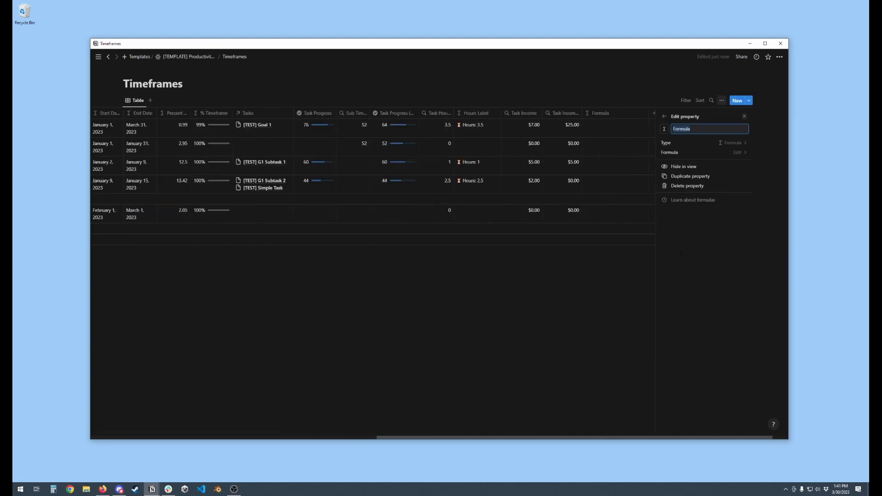
text(Task Income Label)
click(738, 152)
text(if(prop("Income") > 0, if(prop("Income Goal") > 0, "$" + format(prop("Income")) + " out of $" + format(prop("Income Goal")), "$" + format(prop("Income"))), ""))
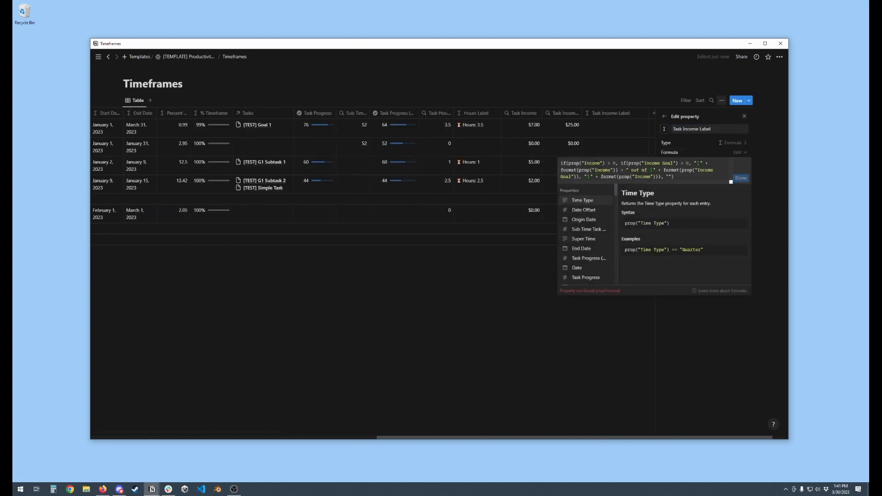
Change every Income and Income Goal reference in the formula to Task Income and Task Income Goal, and save it
click(586, 163)
text(Task )
text(Task)
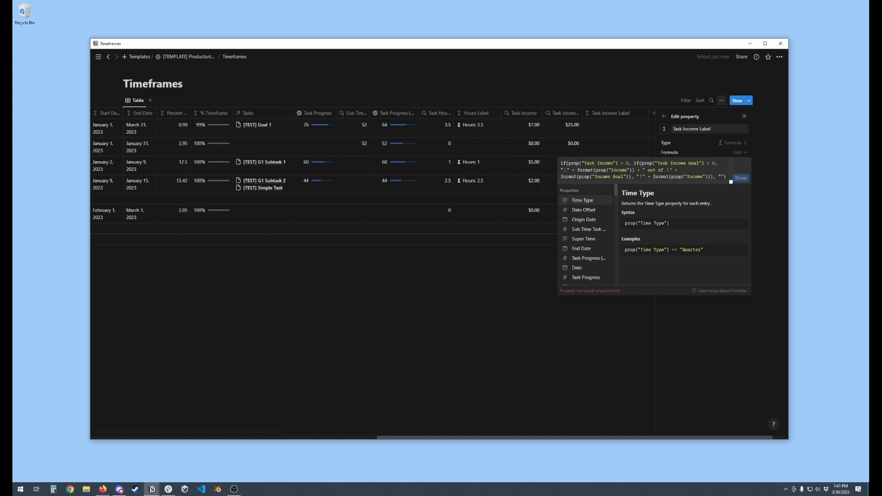
click(623, 170)
text(Task)
click(595, 177)
text(Task )
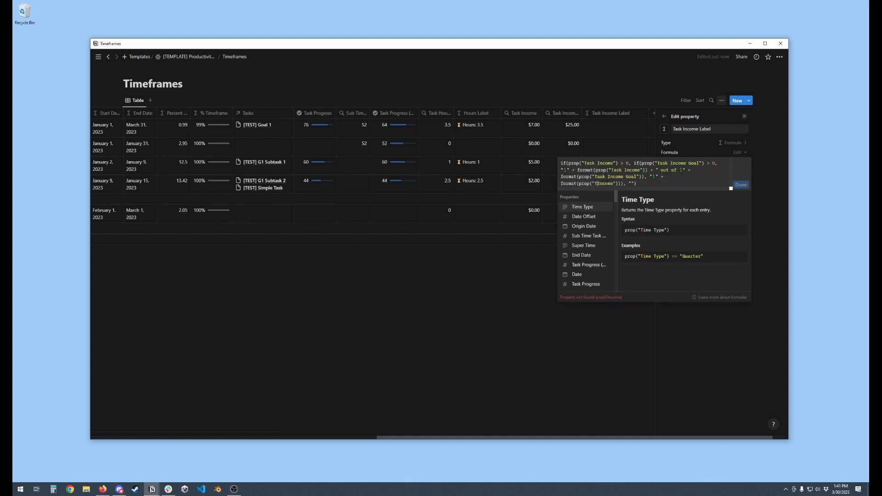
text(ask)
click(741, 185)
Add a Rollup property named Task Income Progress that takes Income Progress through the Tasks relation
click(665, 117)
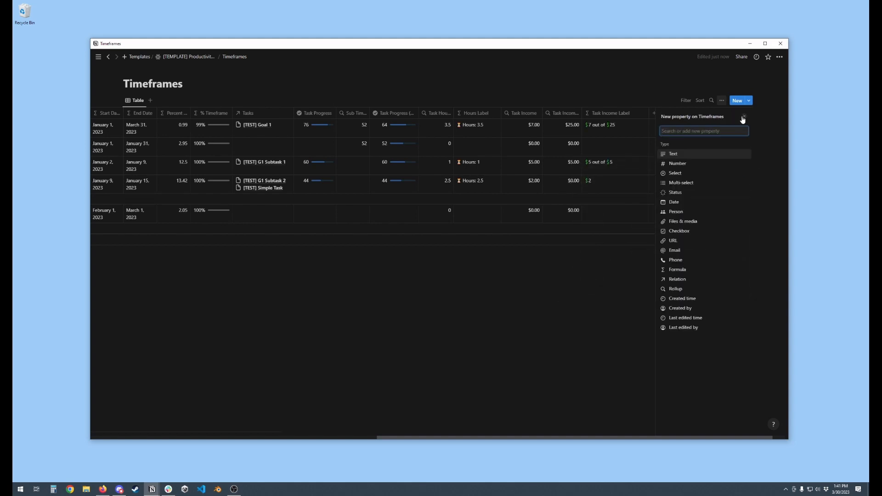
click(675, 288)
text(Task Income Progre)
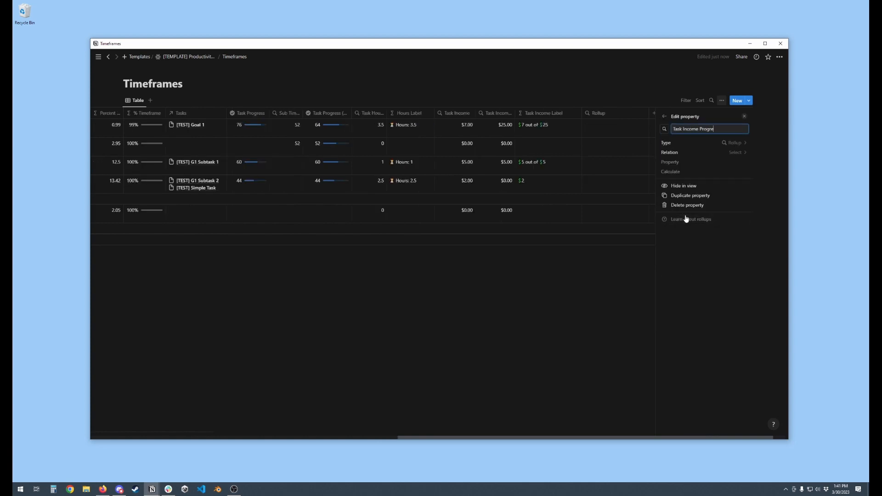
text(ss)
click(736, 152)
click(689, 199)
click(678, 290)
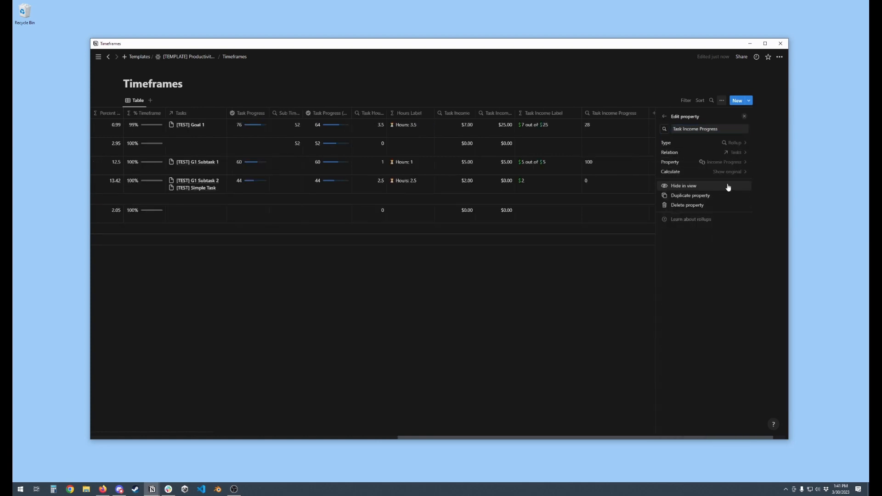
Calculate Task Income Progress as an Average, show it as a Ring, and close its settings
click(729, 172)
click(717, 283)
click(741, 205)
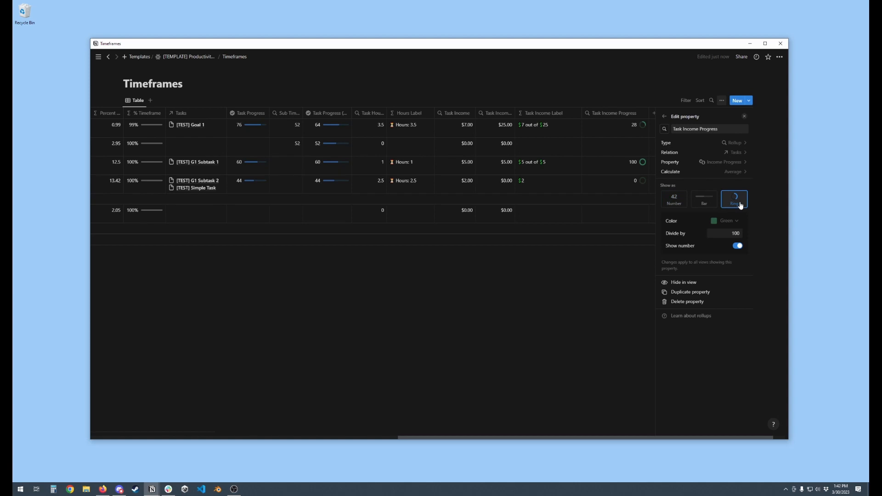
click(533, 347)
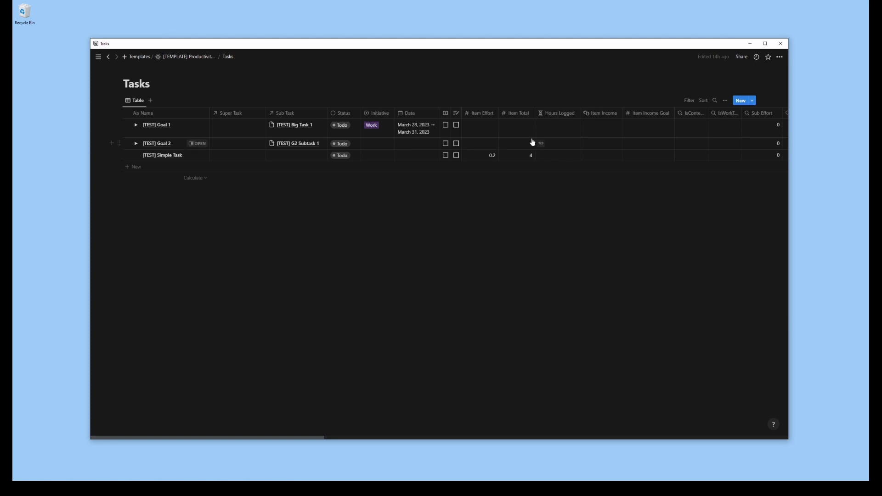
Create a new table view named All Tasks Update in the Tasks database
click(152, 101)
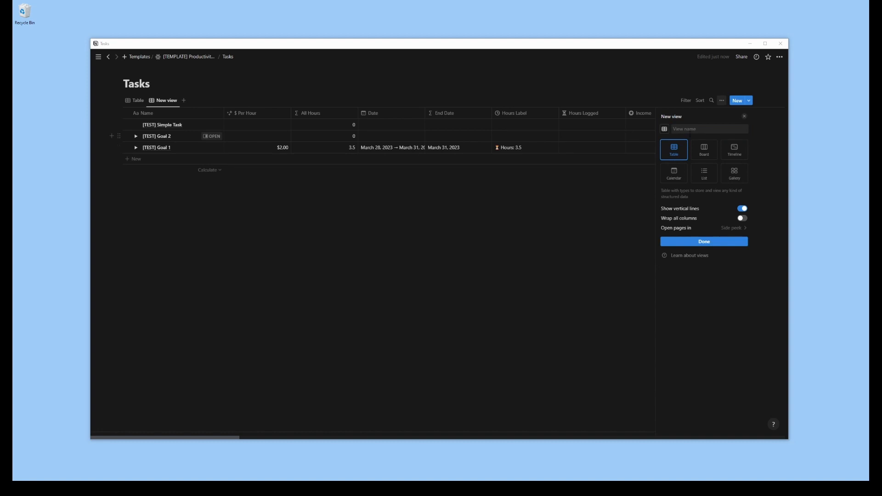
text(All Tasks Update)
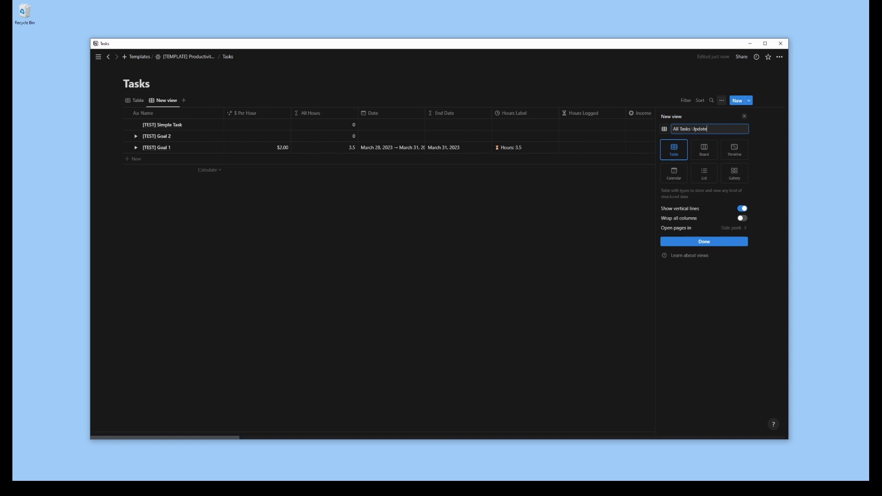
key(Return)
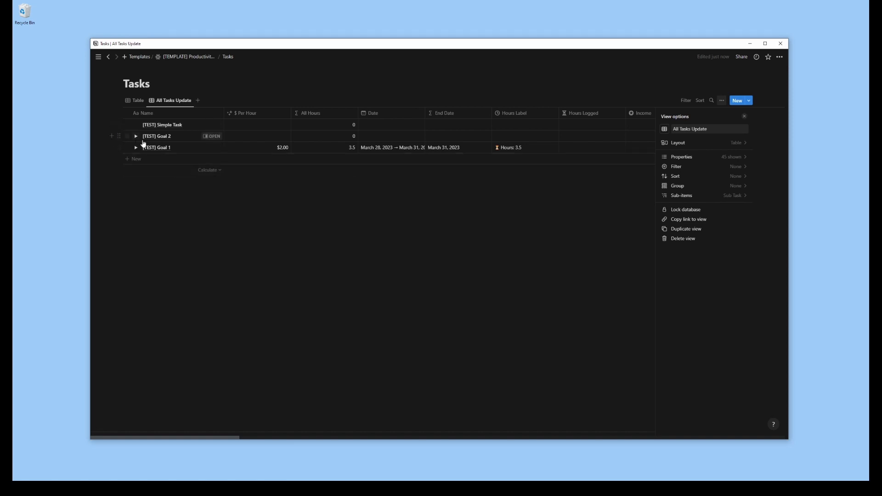
Check the view's sub-items setting, then turn off vertical lines and turn on wrapping for all columns in its layout
click(728, 197)
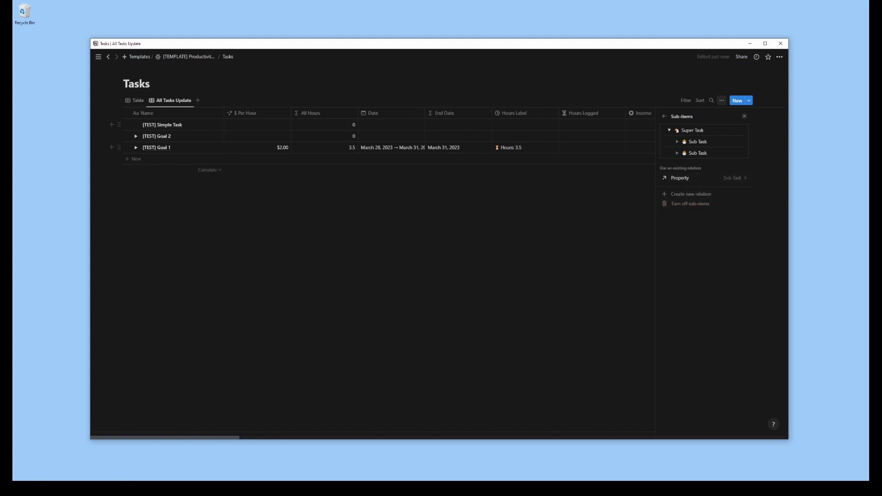
click(665, 118)
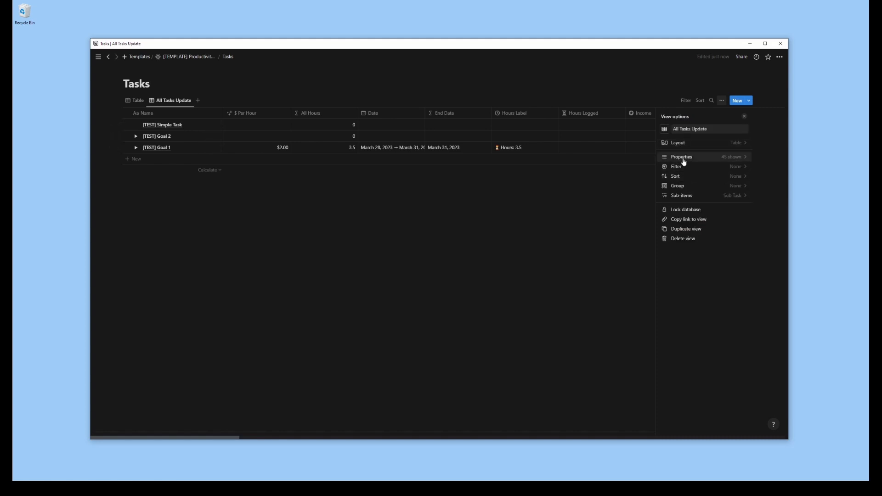
click(682, 143)
click(742, 195)
click(742, 204)
click(665, 118)
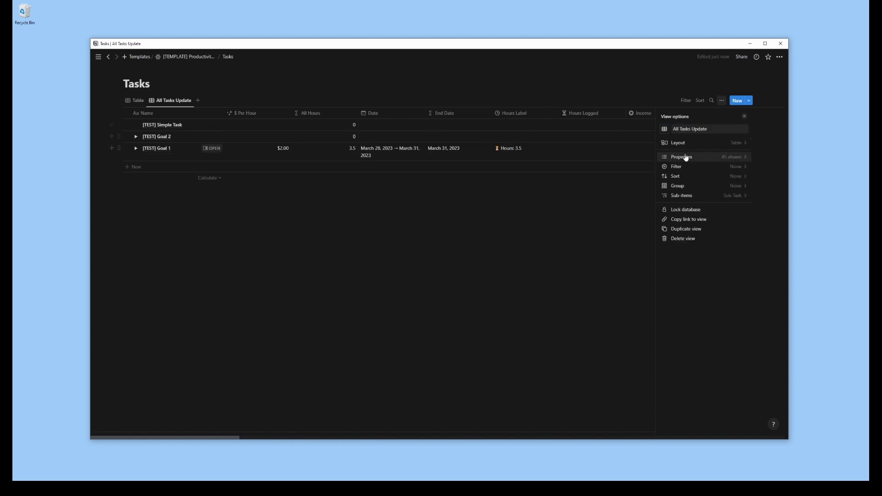
Hide the All Hours and End Date properties in the All Tasks Update view
click(686, 157)
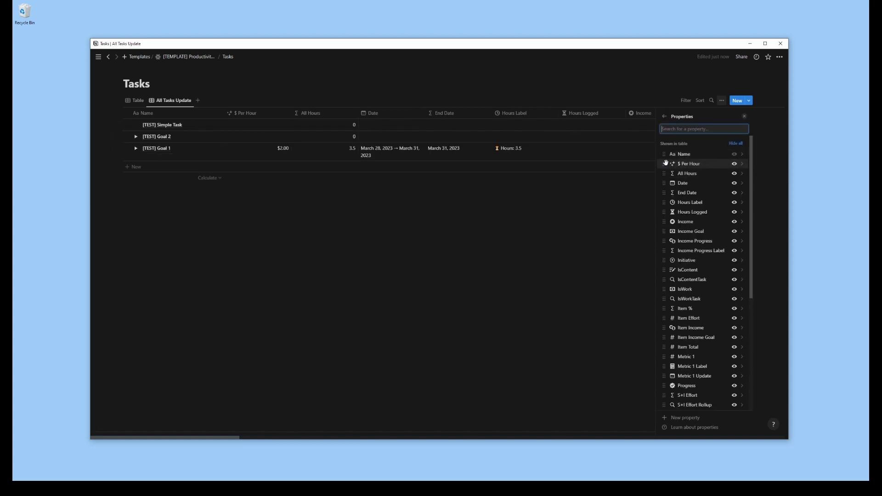
click(734, 174)
click(735, 184)
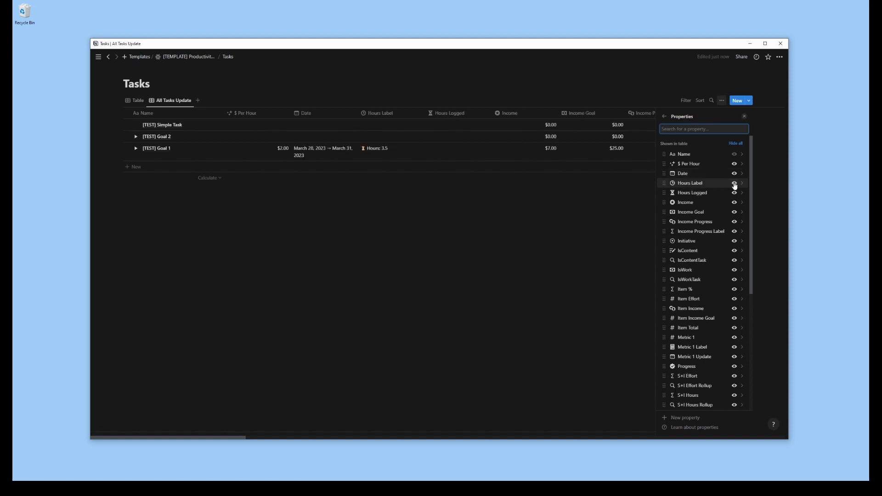
Move Initiative and Hours Logged directly after Name, in that order, and narrow both columns to fit their headings
drag(664, 192, 664, 164)
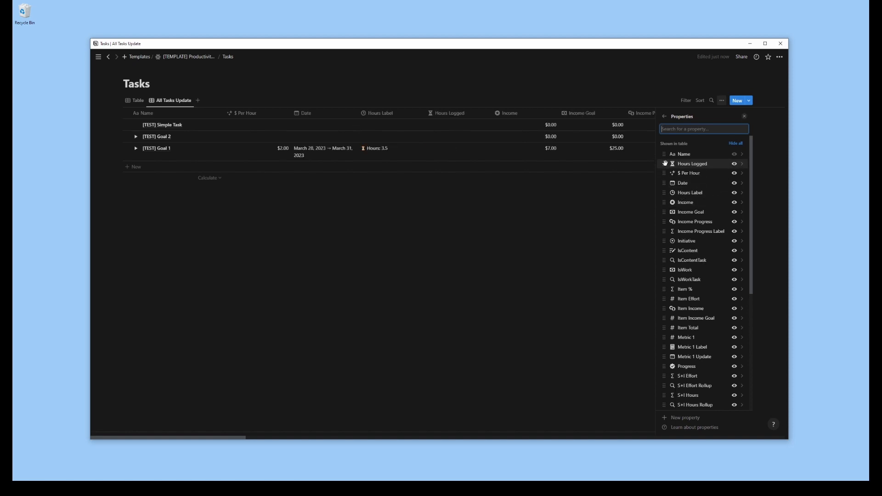
drag(664, 241, 667, 164)
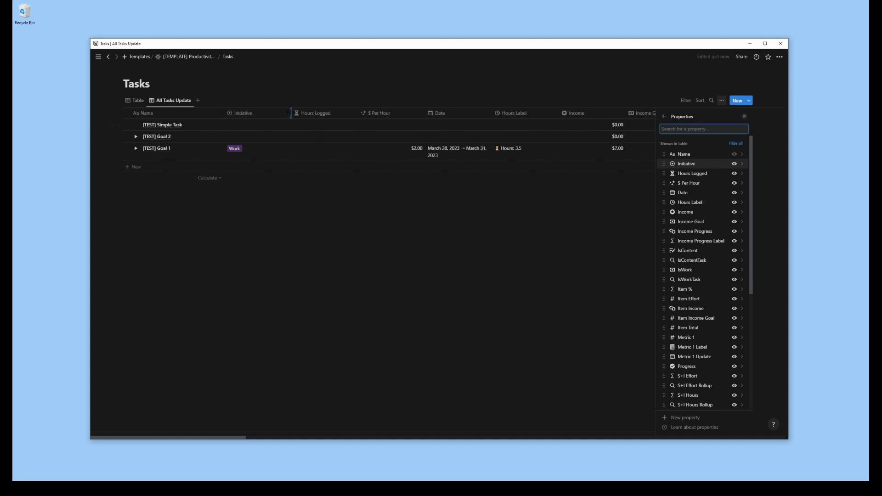
drag(291, 114, 259, 114)
drag(325, 113, 302, 113)
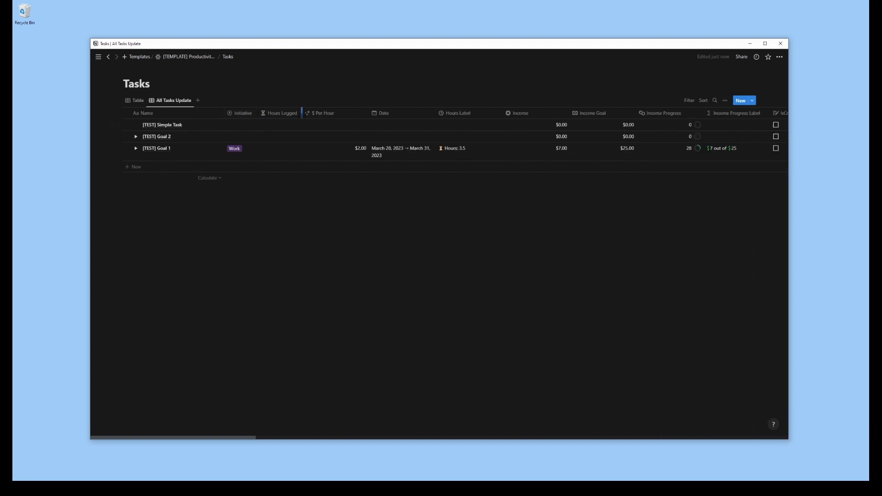
Place Date, Item Effort and Item Total between Initiative and Hours Logged, and narrow the Item Effort and Item Total columns
click(725, 100)
click(705, 160)
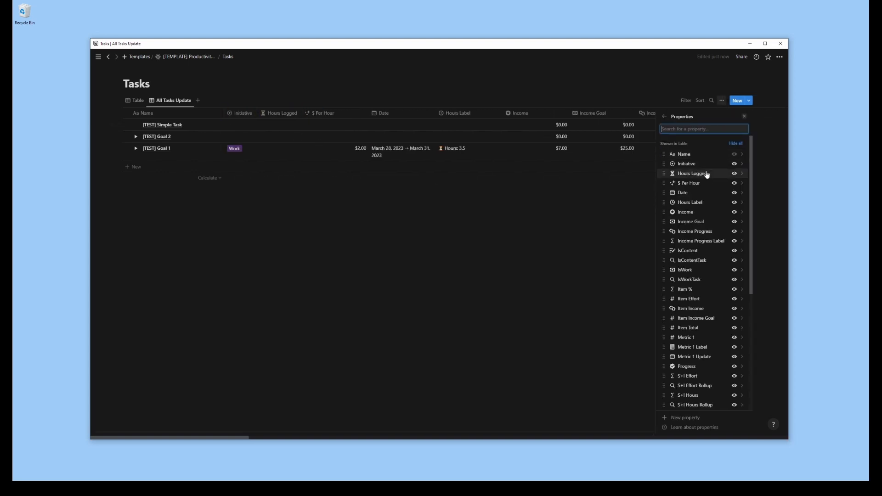
drag(664, 193, 665, 173)
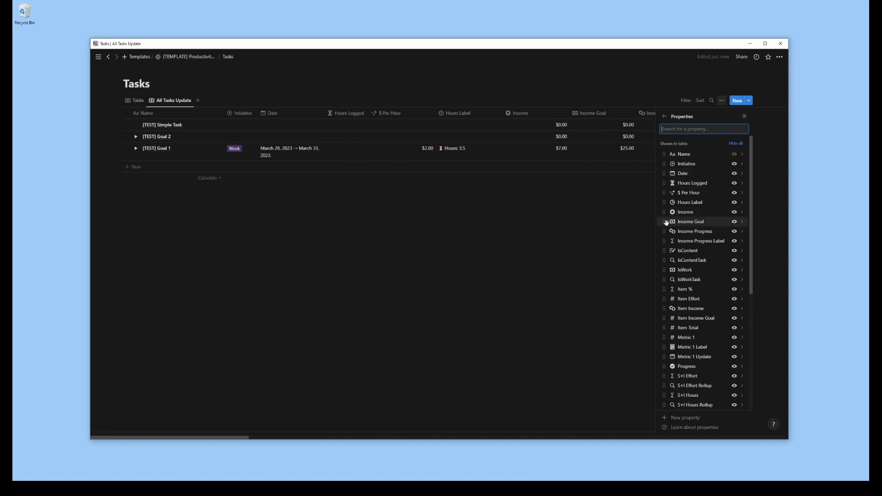
drag(664, 299, 664, 184)
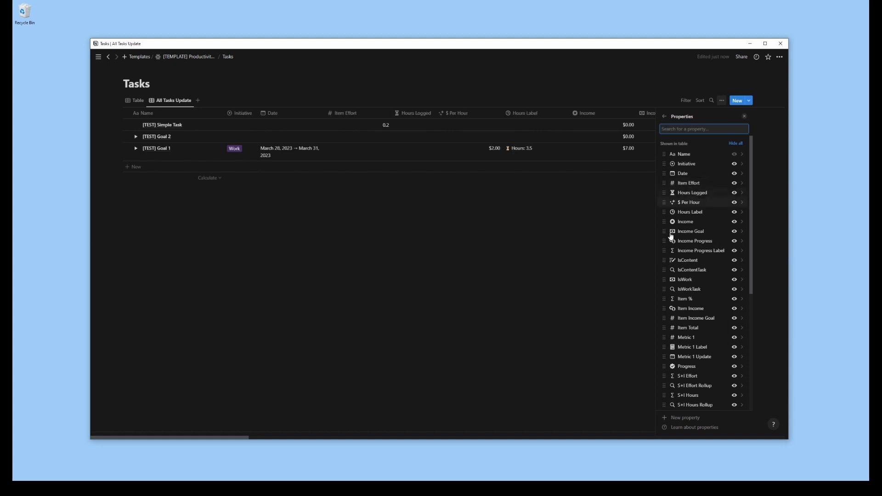
drag(664, 327, 664, 193)
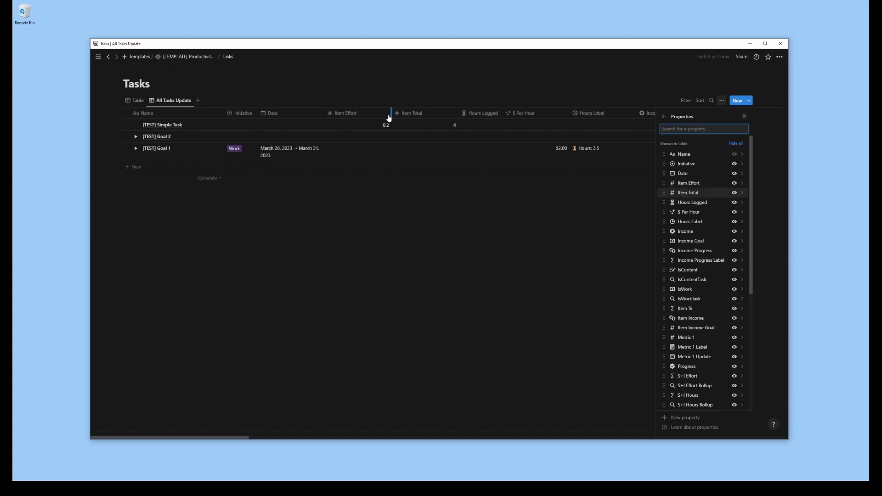
drag(392, 118, 361, 118)
drag(431, 118, 400, 118)
Hide the IsContentTask and IsWorkTask properties in the All Tasks Update view
click(722, 100)
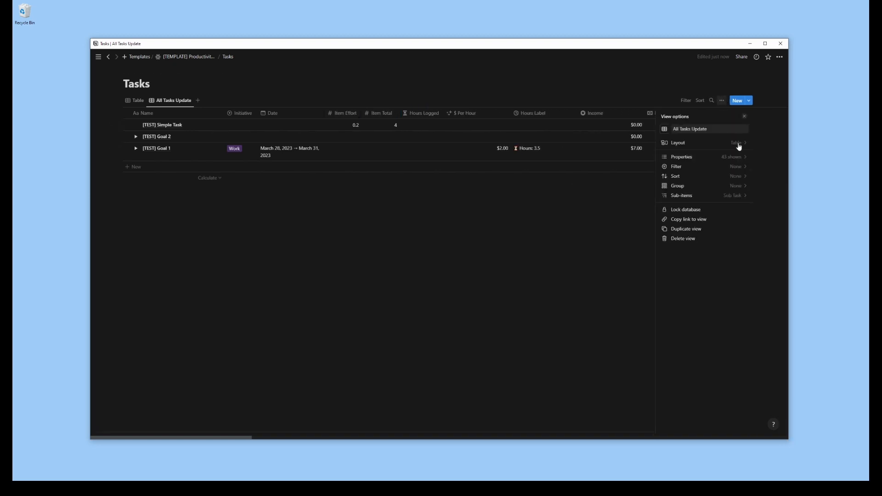
click(733, 157)
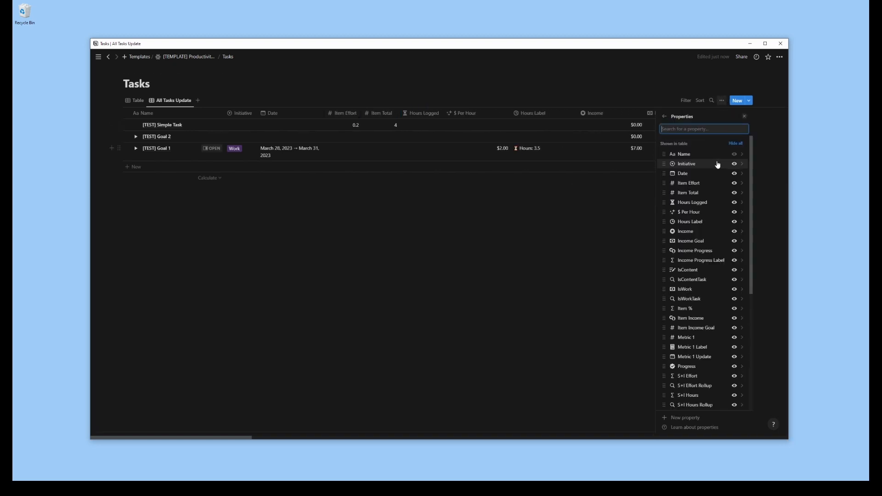
click(734, 280)
click(735, 290)
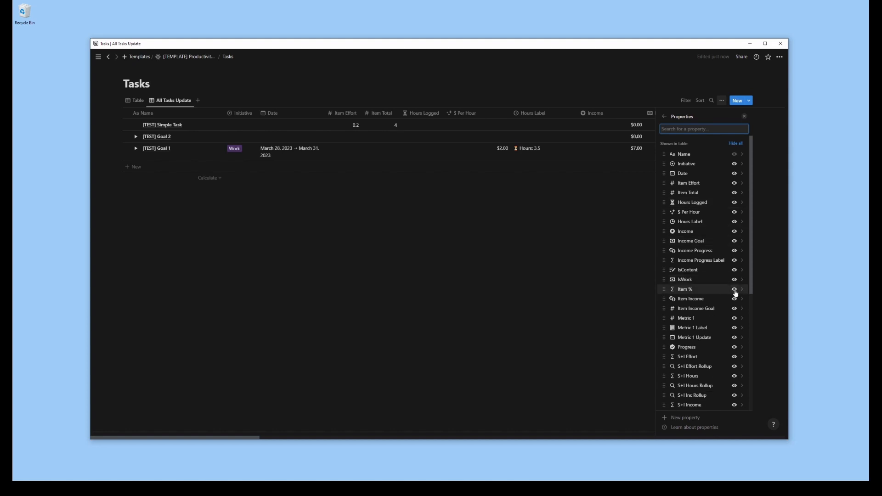
Hide Item %, all S+I properties and Start Date in the All Tasks Update view
click(735, 290)
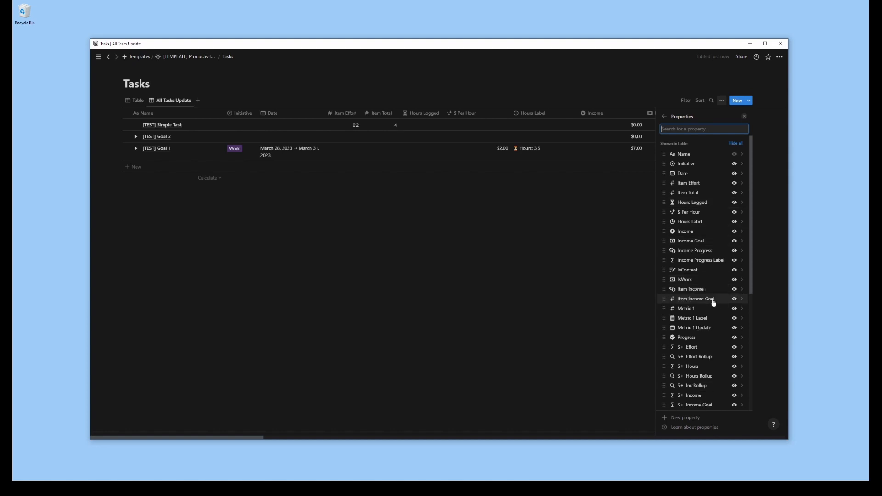
scroll(675, 321, down, 3)
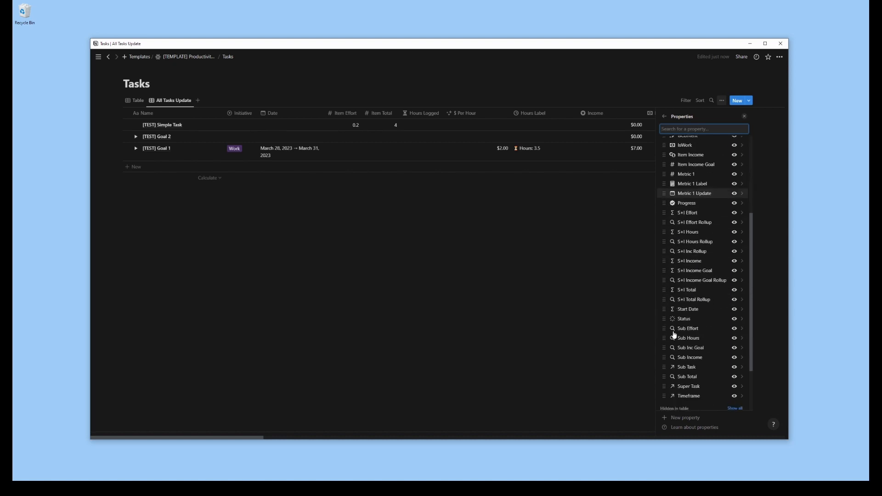
click(734, 279)
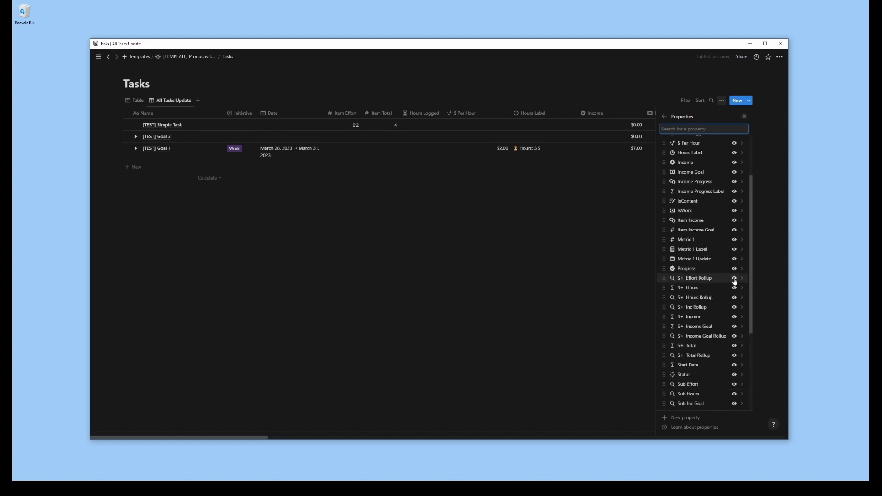
click(735, 278)
click(734, 278)
click(735, 279)
click(735, 279)
click(735, 279)
click(734, 278)
click(734, 278)
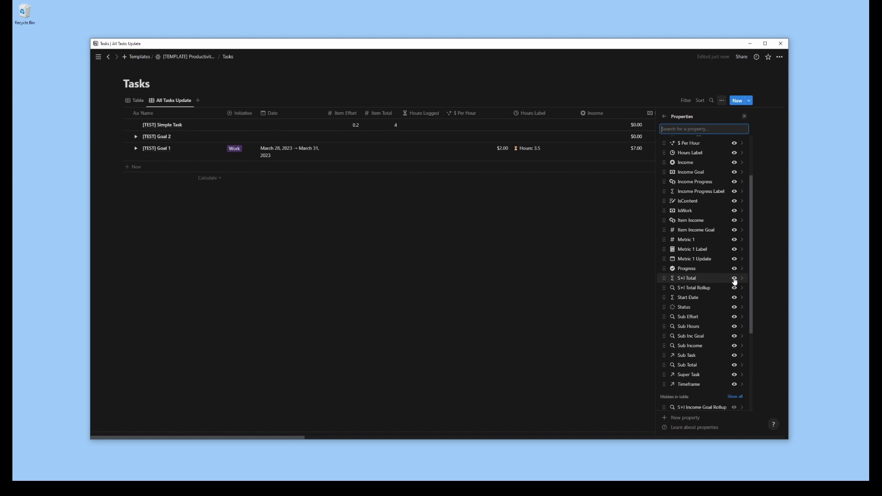
click(735, 279)
click(735, 285)
click(735, 282)
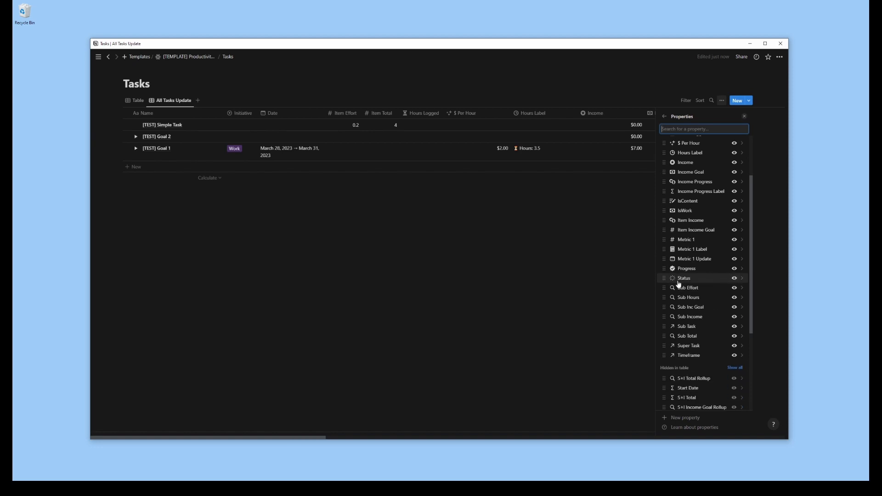
Move Status directly after Date and narrow the Status column
drag(672, 280, 671, 186)
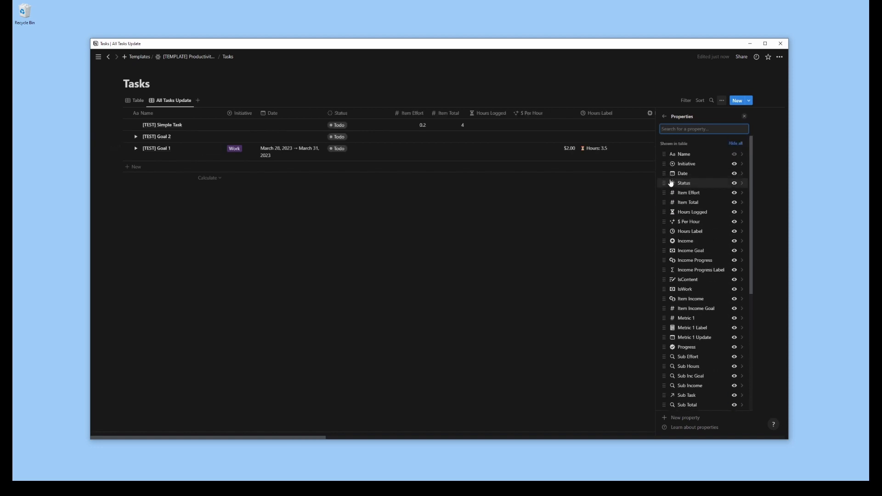
click(439, 175)
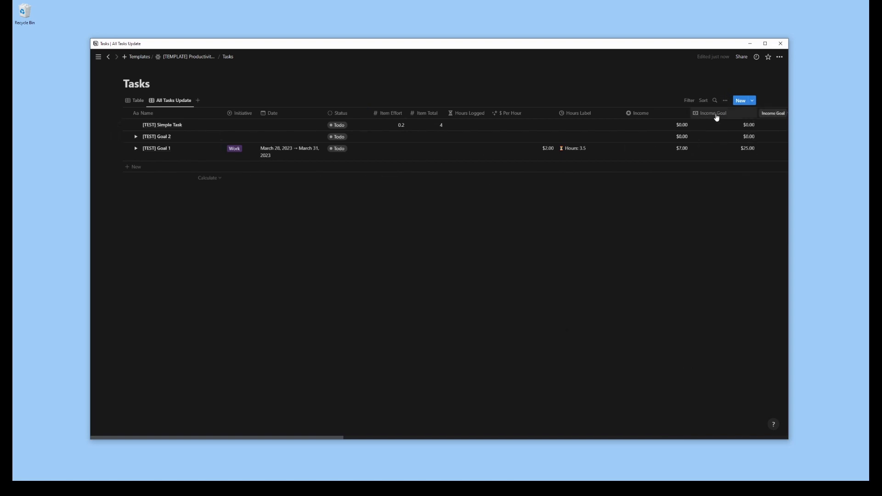
Narrow the Income and Income Goal columns and hide both in the All Tasks Update view
click(717, 118)
click(773, 141)
drag(692, 115, 660, 117)
drag(727, 118, 701, 120)
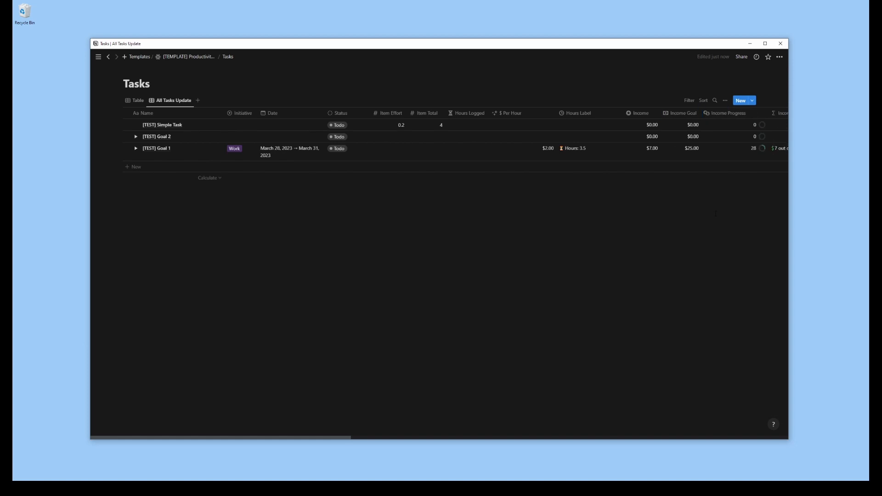
click(643, 116)
click(651, 197)
click(644, 116)
click(652, 196)
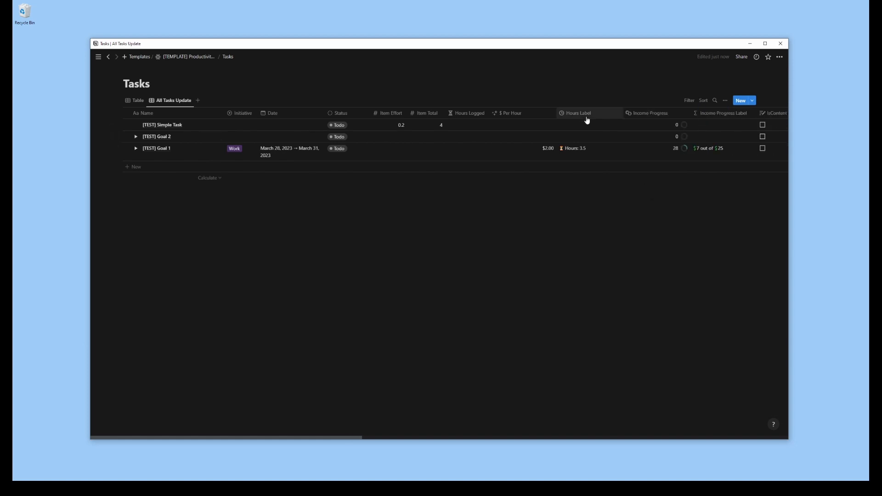
Place IsContent and IsWork between Status and Item Effort, and Item Income and Item Income Goal between Item Total and Hours Logged
drag(777, 113, 379, 115)
drag(776, 115, 347, 115)
drag(761, 115, 459, 116)
drag(780, 117, 435, 118)
Give the Item Income Goal property a flag icon and slightly narrow its column
click(435, 117)
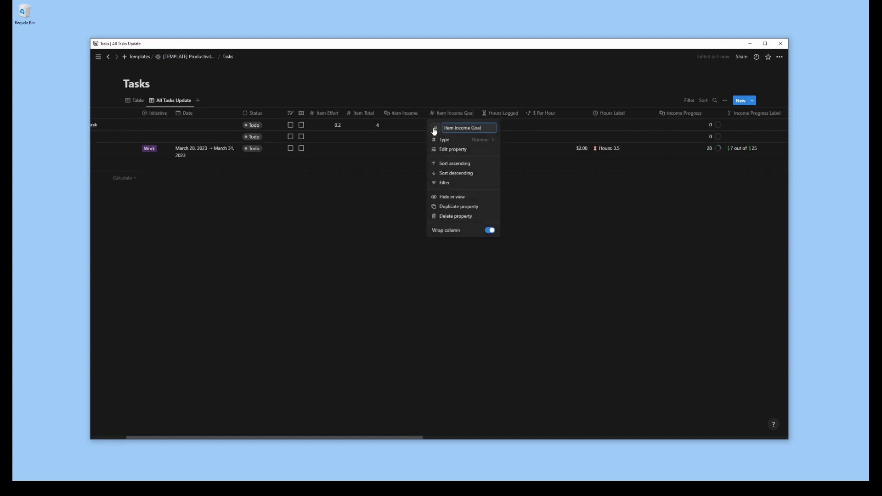
click(435, 129)
text(flag)
click(398, 172)
key(Escape)
drag(479, 114, 477, 114)
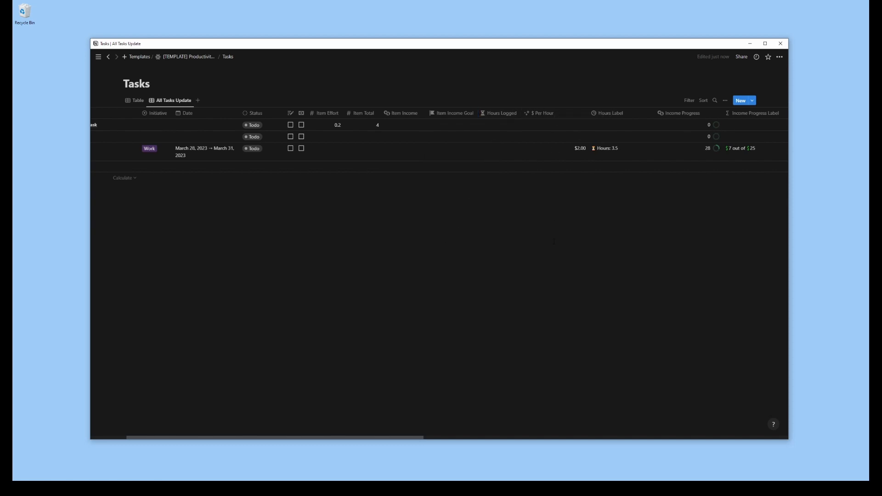
Hide the $ Per Hour property and narrow the Hours Label and Income Progress columns
click(558, 115)
click(558, 184)
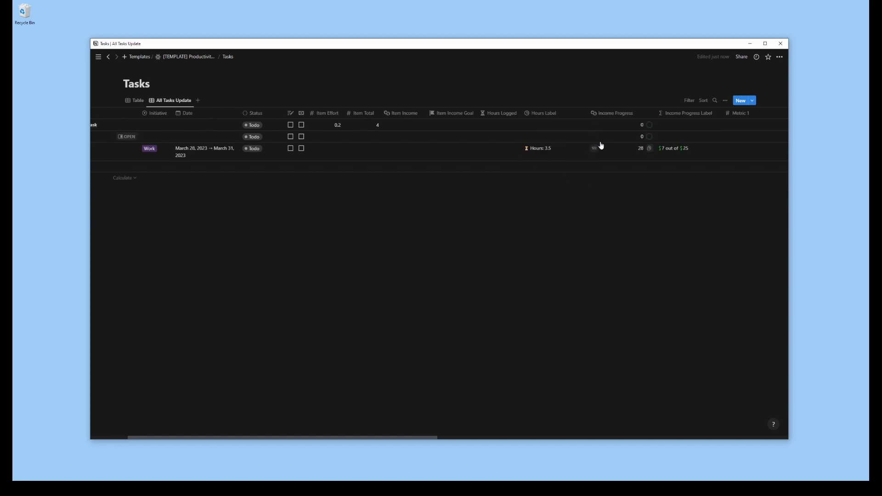
drag(588, 115, 564, 115)
mouse_move(630, 116)
mouse_down()
mouse_move(574, 115)
mouse_move(616, 115)
mouse_up()
Move Metric 1 and Metric 1 Update, in that order, between Hours Logged and Hours Label
drag(682, 116, 557, 115)
drag(777, 115, 572, 114)
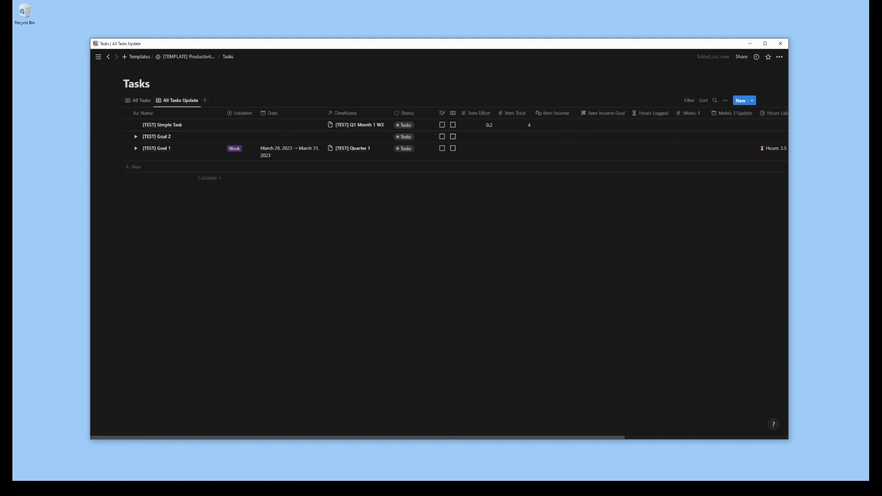
Add a calendar view named Weekly Tasks to the Tasks database
click(205, 101)
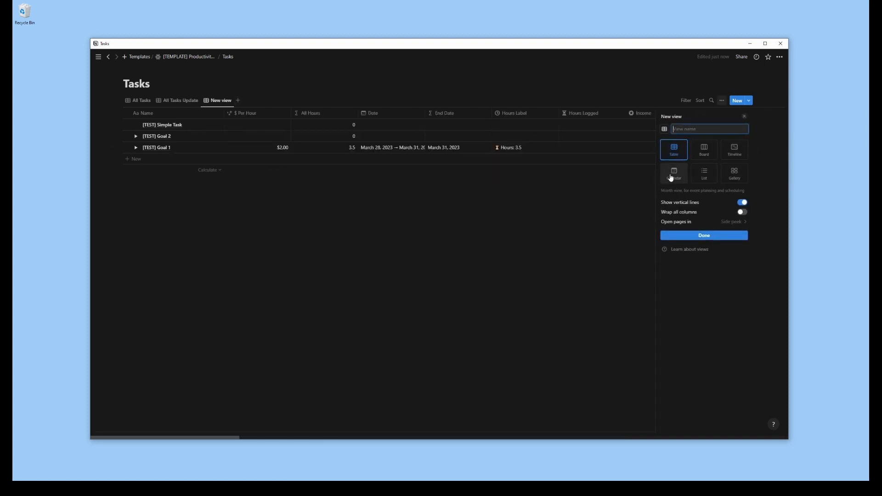
click(672, 178)
click(694, 129)
text(Weekly Tas)
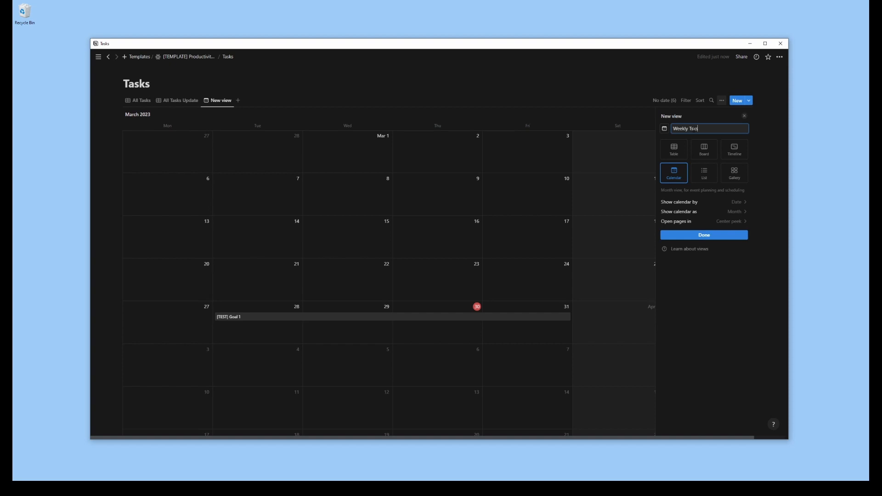
key(Return)
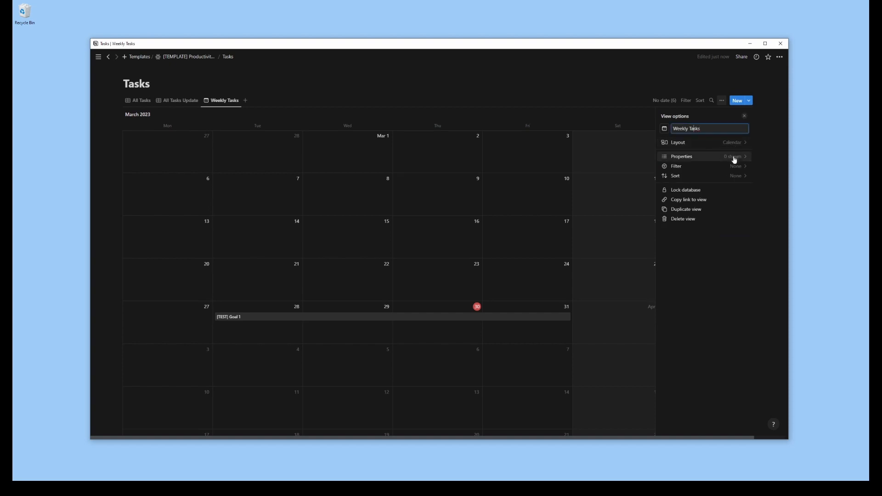
Set the Weekly Tasks calendar to show by week
click(730, 142)
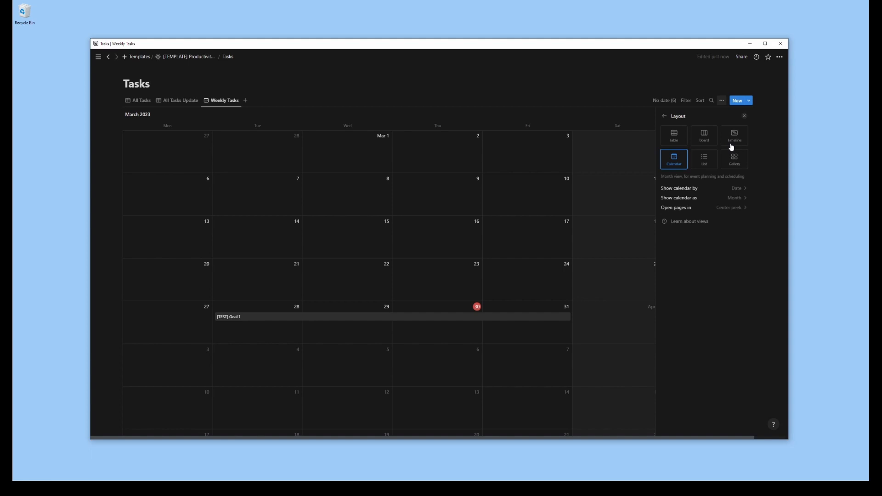
click(732, 199)
click(694, 222)
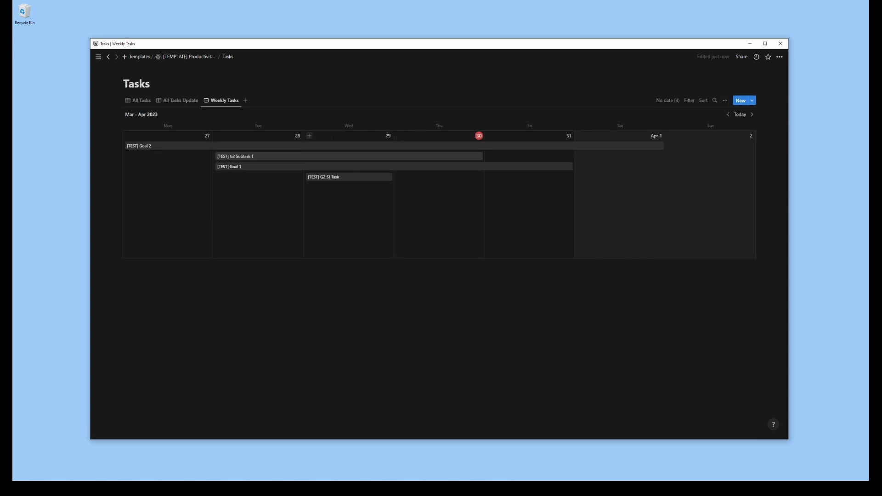
Show the Initiative, Status, Hours Label, Income Progress Label and Progress properties in the Weekly Tasks calendar
click(723, 101)
click(715, 157)
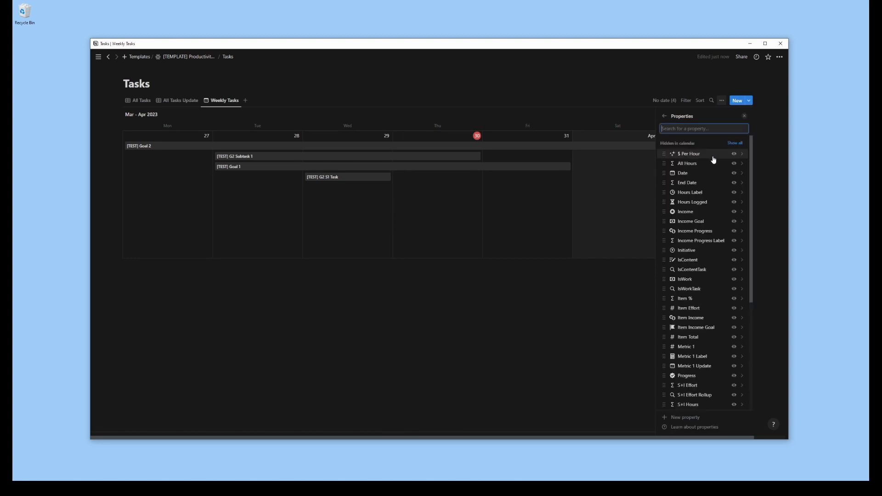
click(734, 251)
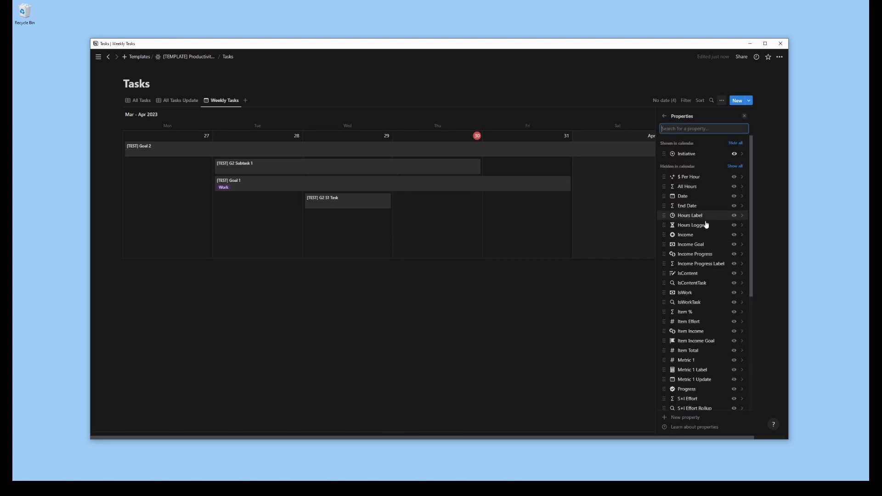
scroll(709, 296, down, 5)
click(734, 315)
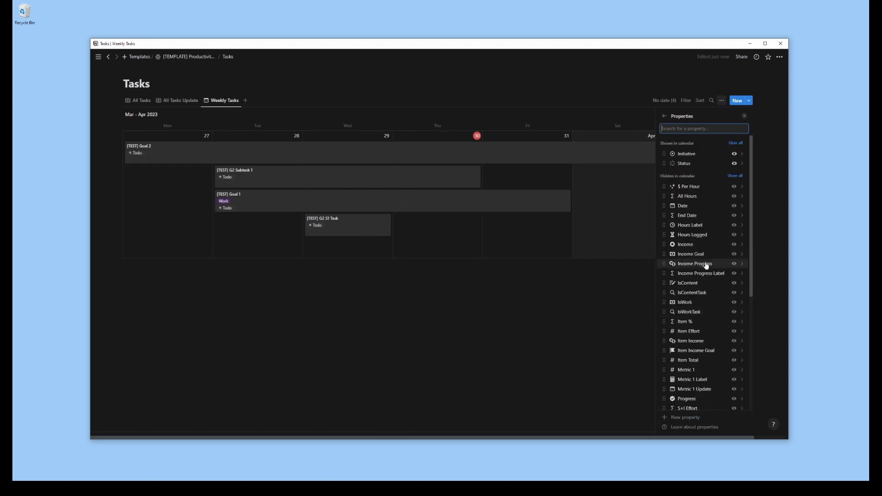
click(734, 225)
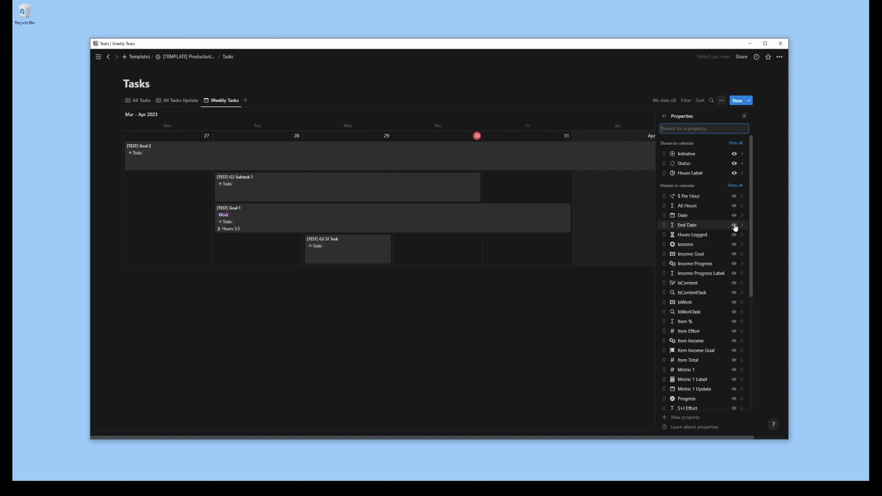
scroll(725, 229, down, 2)
click(734, 228)
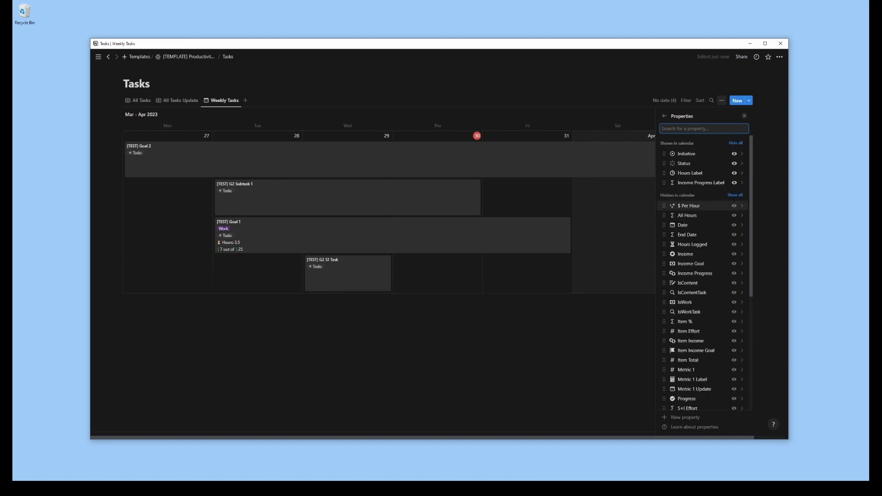
click(734, 398)
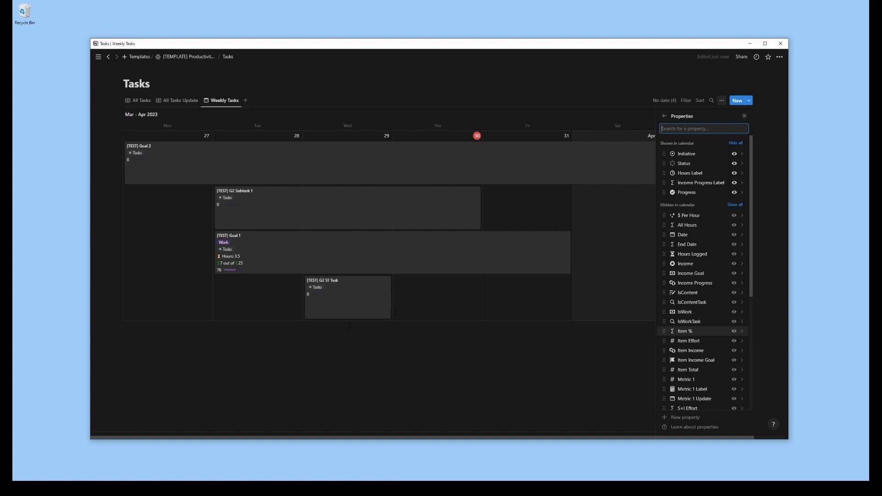
scroll(704, 196, down, 8)
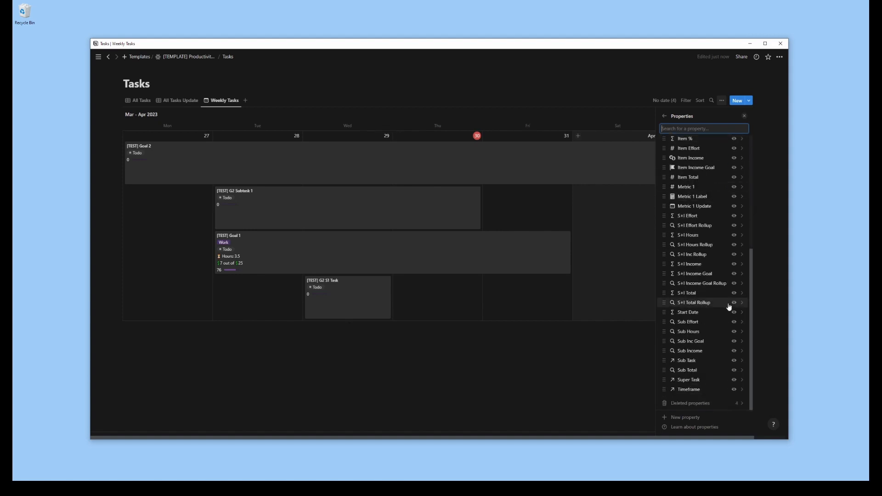
scroll(717, 265, up, 3)
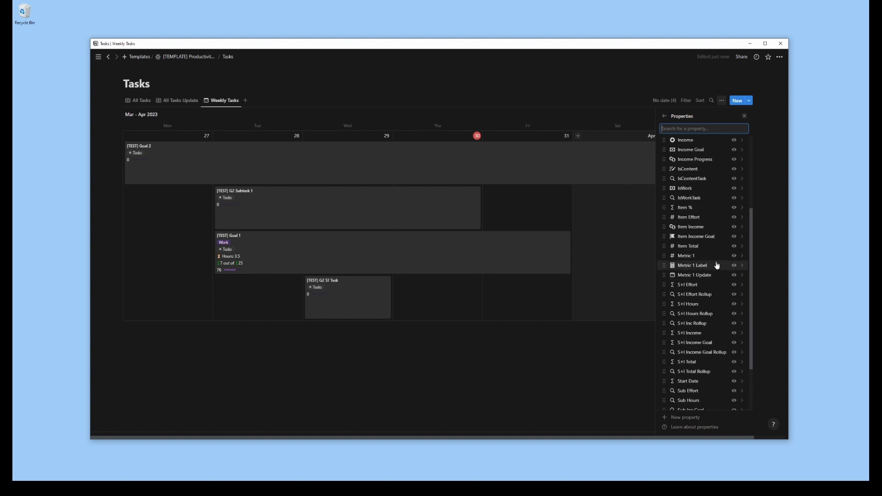
scroll(724, 221, up, 6)
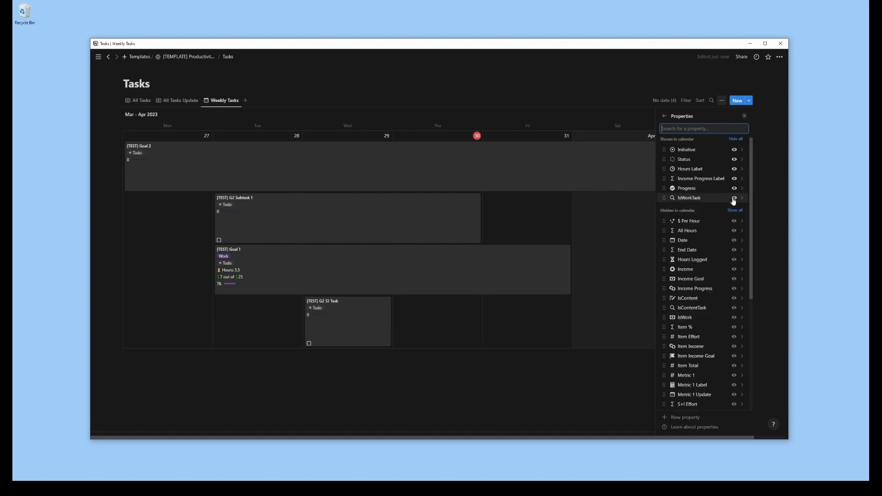
click(734, 221)
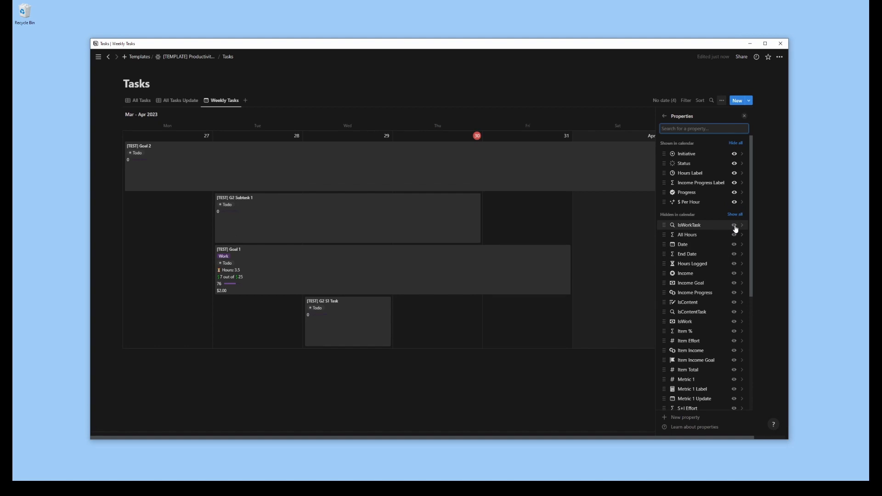
click(734, 202)
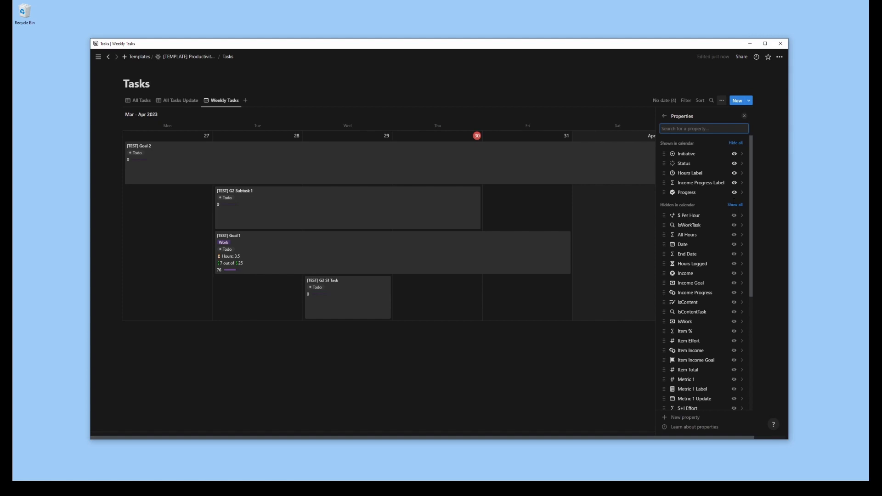
Rename the Weekly Tasks view as Weekly All Tasks
click(665, 117)
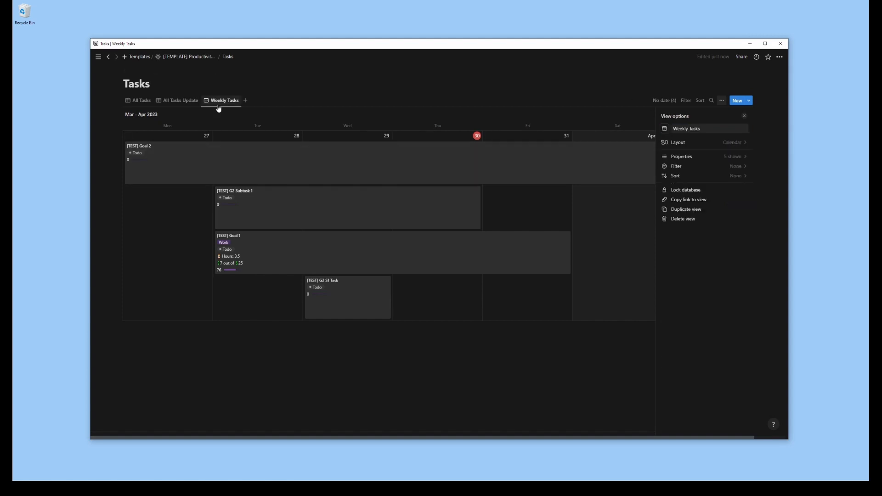
click(221, 104)
click(225, 114)
click(690, 129)
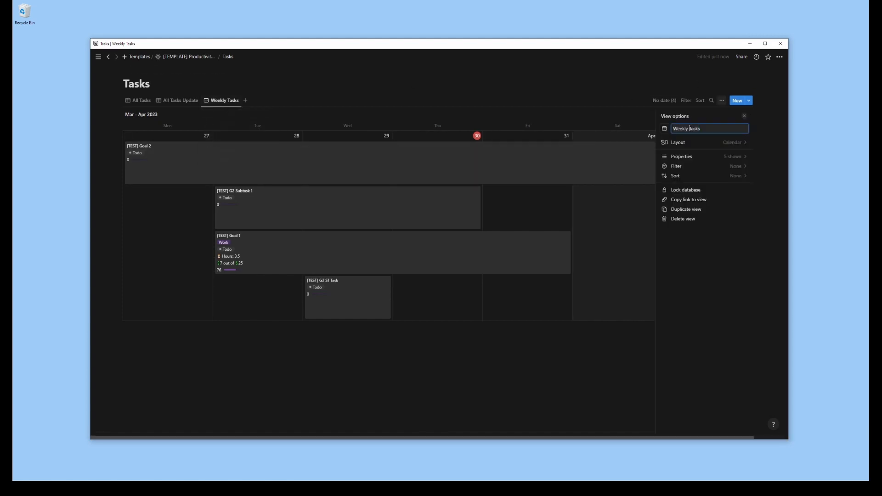
click(762, 128)
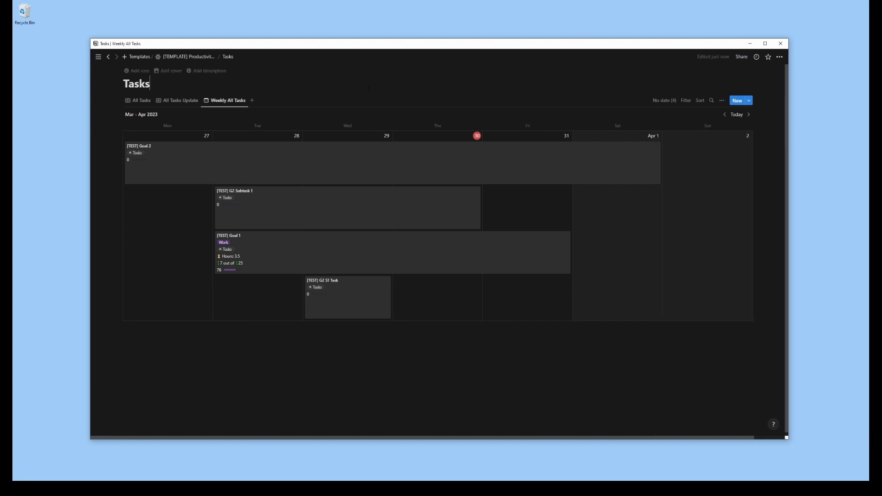
Duplicate the Weekly All Tasks view and name the copy Weekly Goals
click(220, 102)
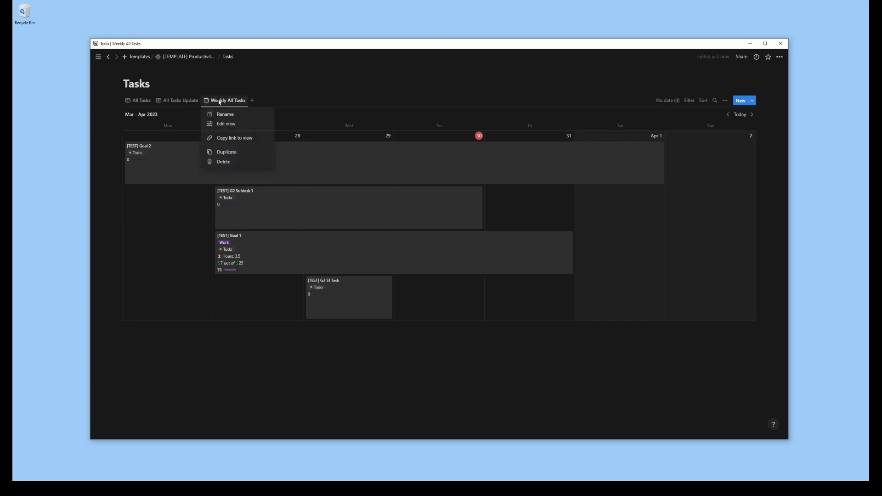
click(235, 153)
click(719, 129)
drag(719, 129, 689, 129)
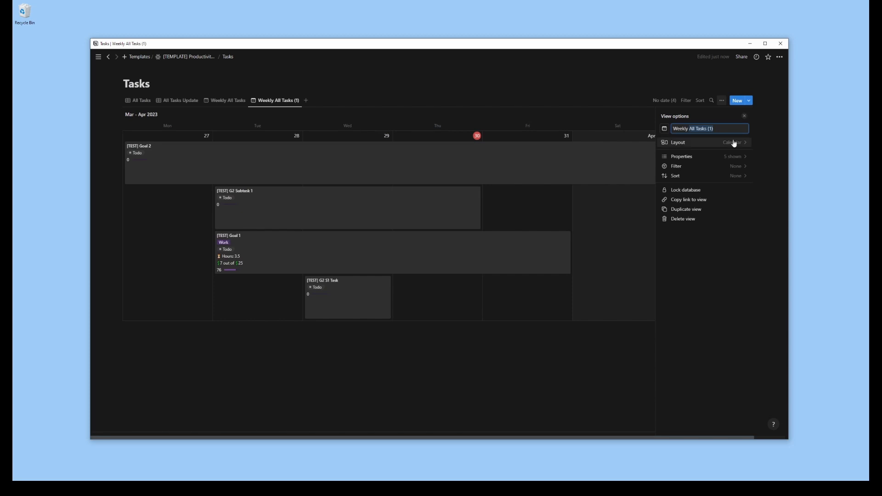
text(Goals)
click(711, 168)
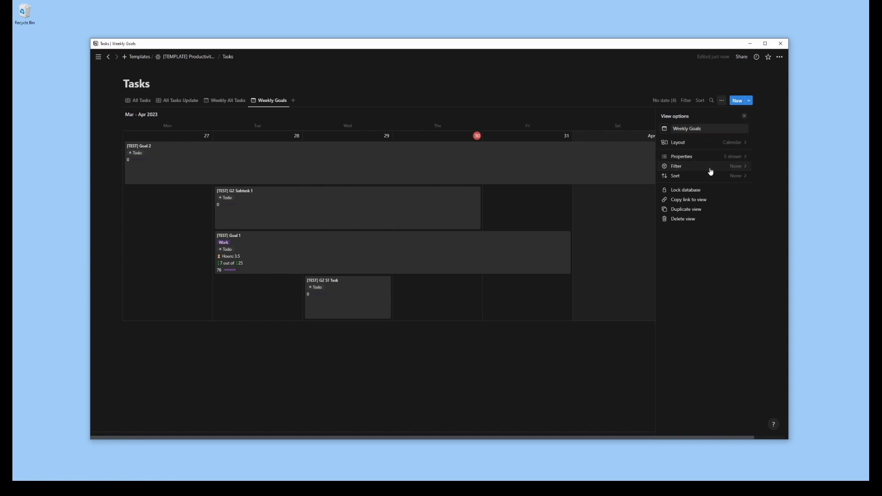
Filter the Weekly Goals view to pages whose Super Task is empty
text(supe)
click(684, 143)
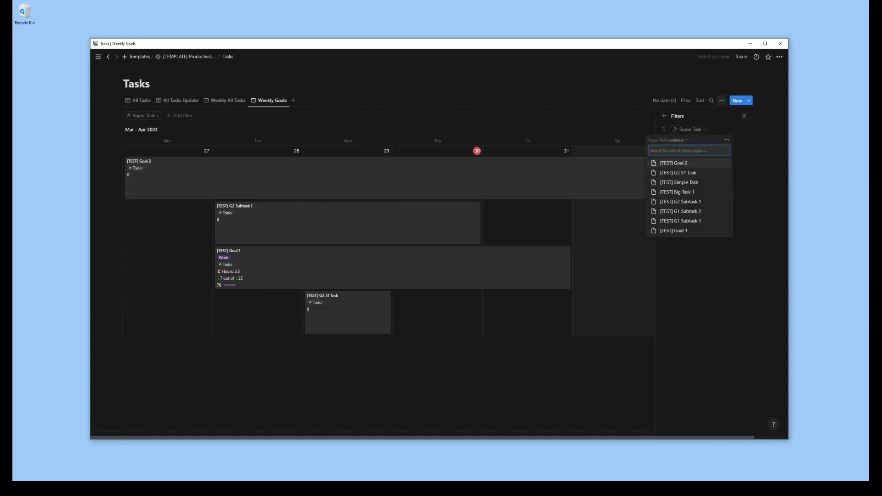
click(678, 142)
click(662, 169)
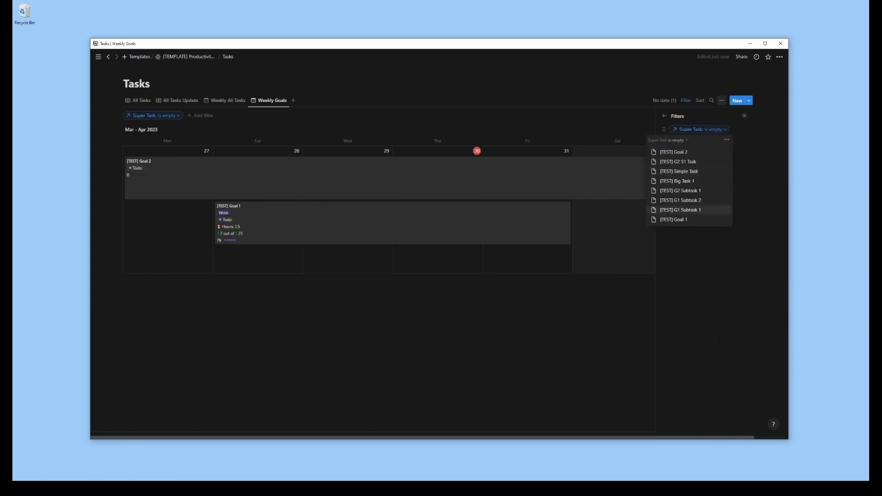
click(720, 343)
Duplicate the Weekly Goals view and name the copy Weekly Tasks
right_click(271, 100)
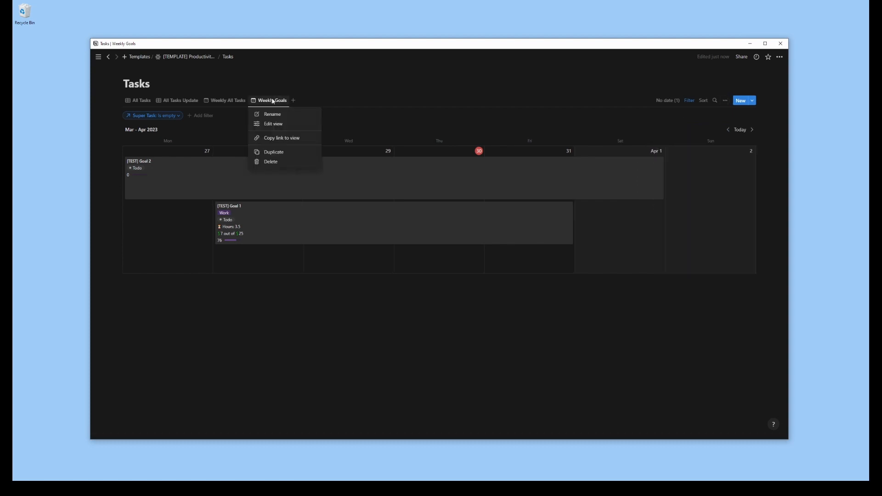
click(276, 150)
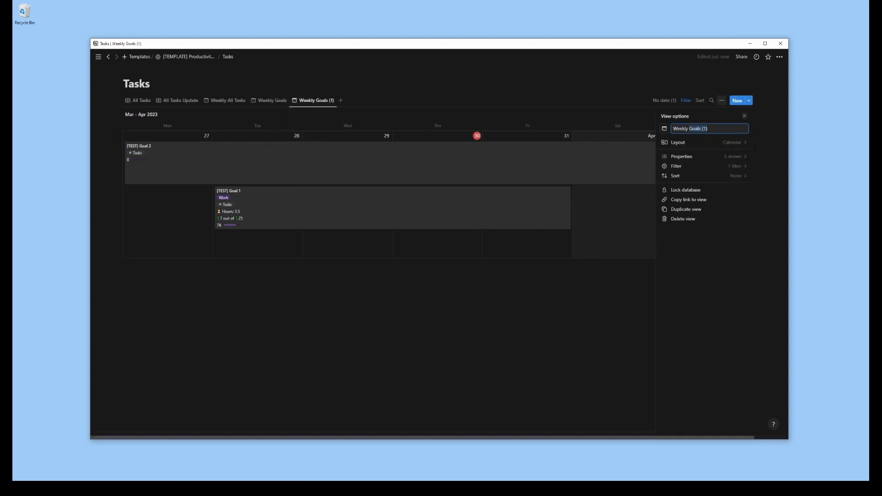
text(Tasks)
Replace the Weekly Tasks filter with Sub Task is empty, and compare the view with Weekly Goals and Weekly All Tasks
click(735, 166)
click(699, 130)
click(737, 141)
click(731, 142)
text(sub)
click(689, 151)
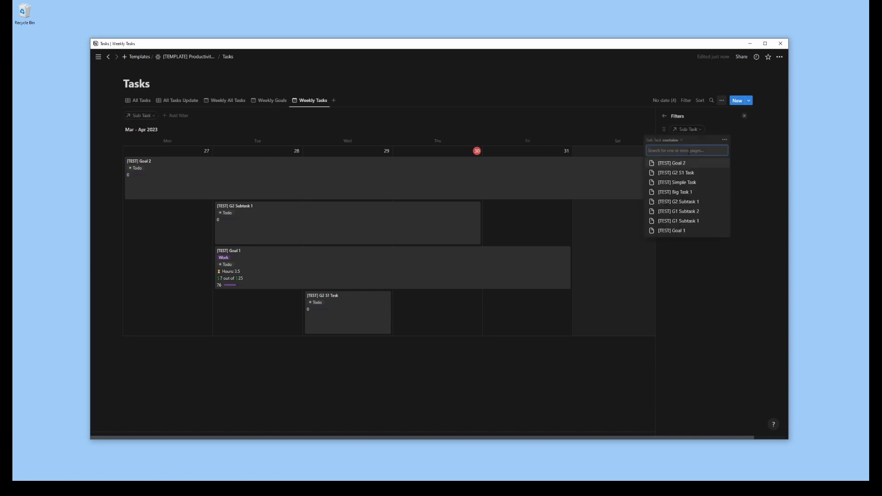
click(681, 140)
click(666, 172)
click(474, 337)
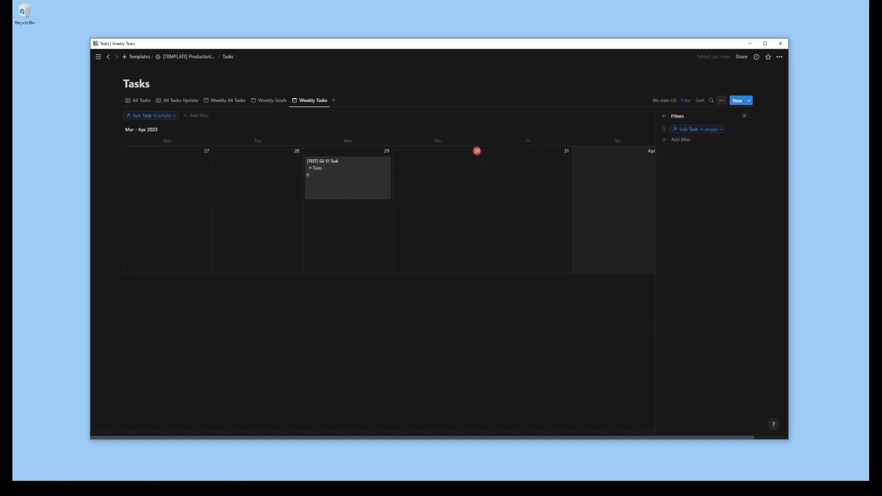
click(269, 101)
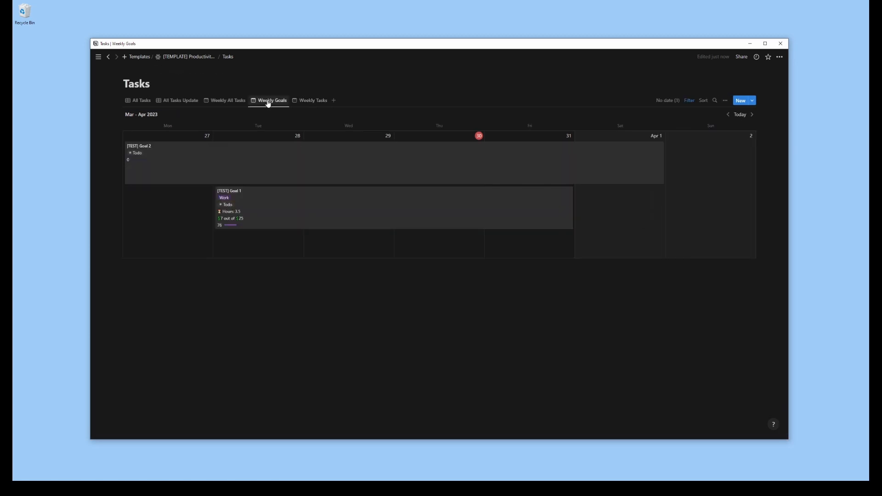
click(217, 101)
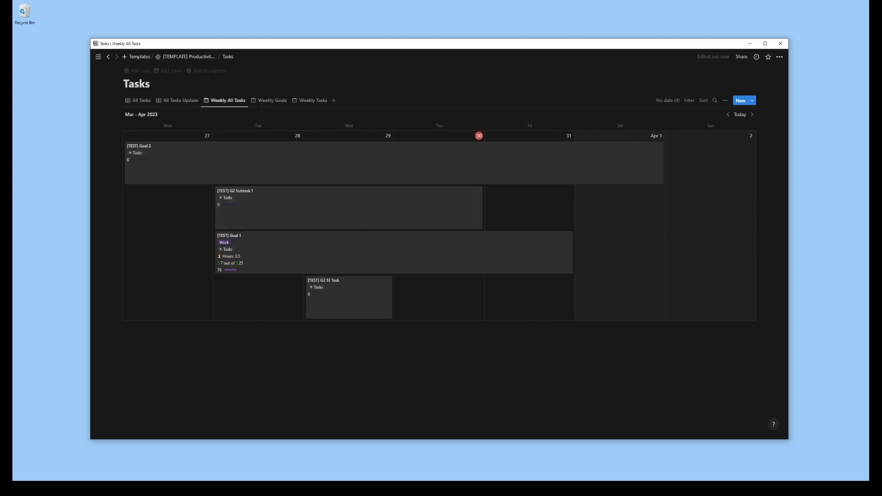
click(314, 102)
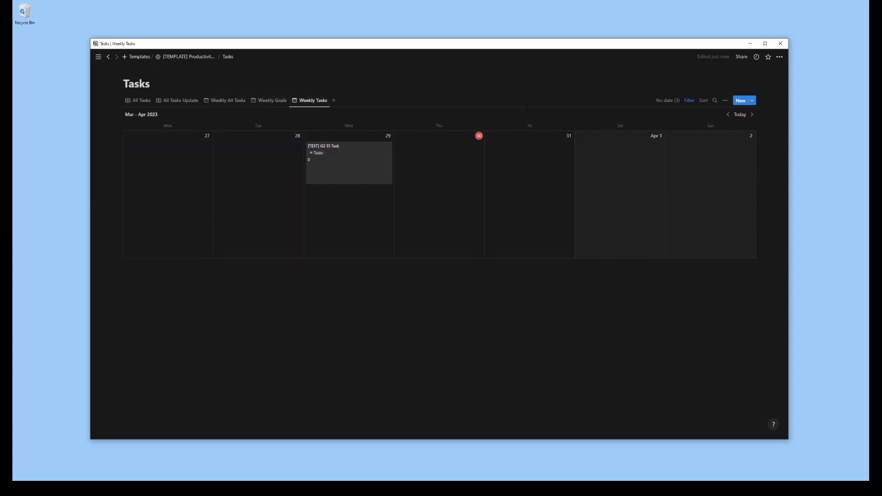
Duplicate the Weekly All Tasks view and name the copy All Tasks TL
right_click(228, 101)
click(232, 153)
drag(727, 129, 668, 135)
text(All Tasks TL)
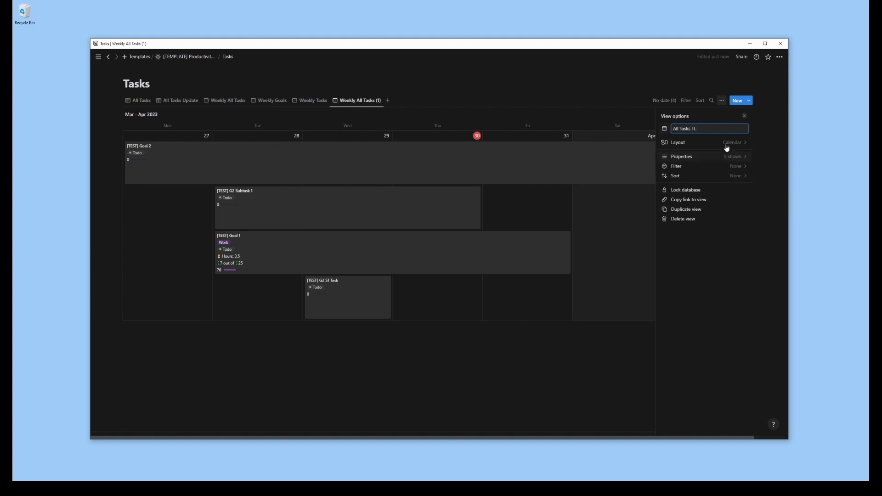
Switch All Tasks TL to a timeline layout with separate Start Date and End Date properties and its table shown
click(724, 144)
click(735, 136)
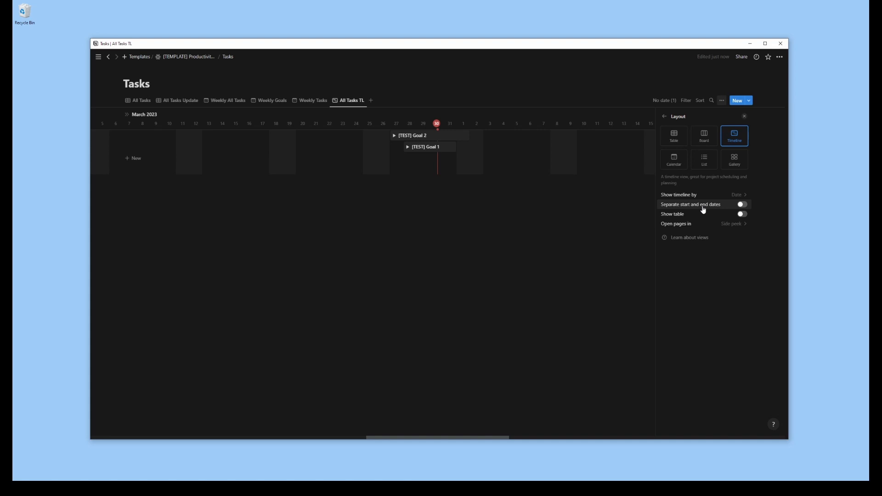
click(742, 205)
click(737, 196)
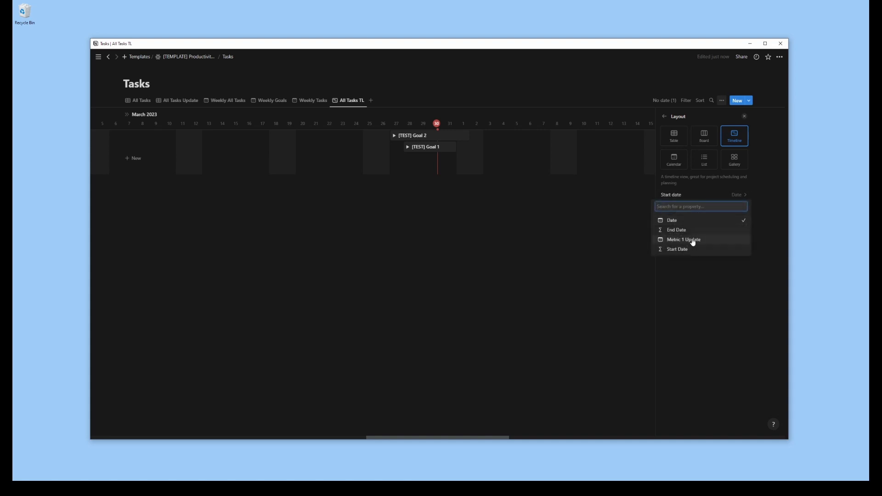
click(690, 249)
click(739, 206)
click(699, 240)
click(743, 224)
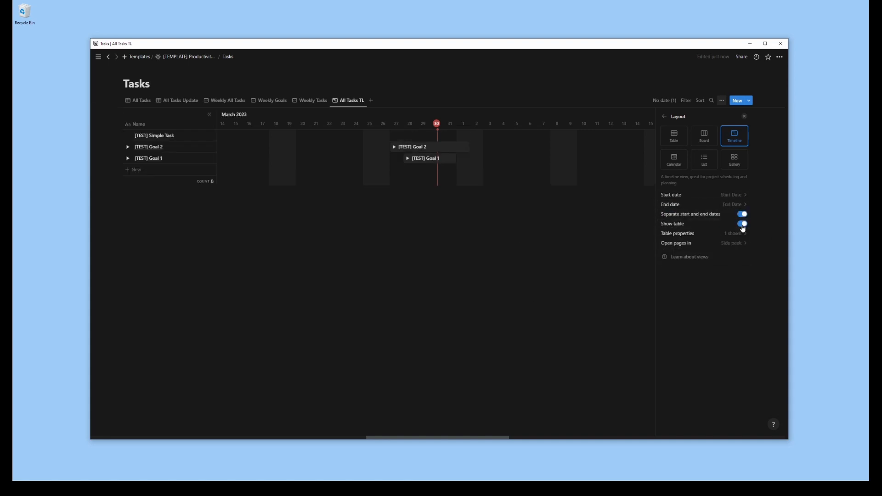
Expand [TEST] Goal 2 and its subtask, and show the Initiative, Status and Progress properties on the All Tasks TL timeline
click(128, 147)
click(136, 158)
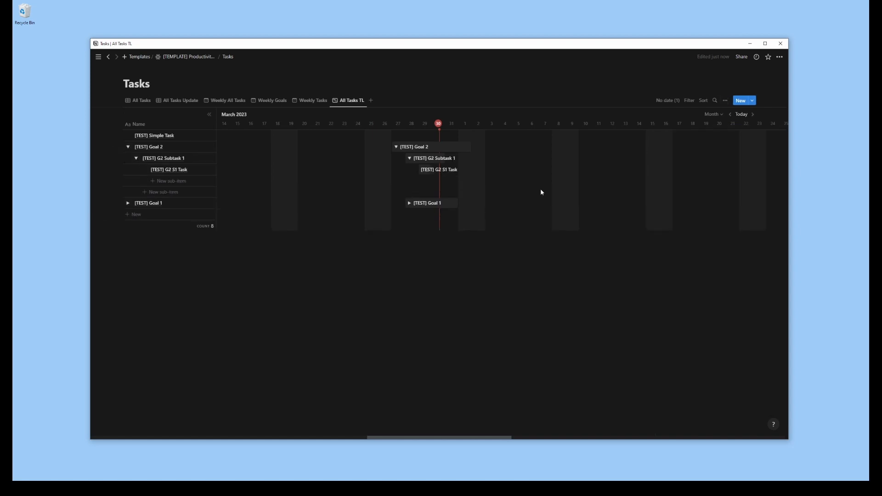
click(725, 100)
click(679, 159)
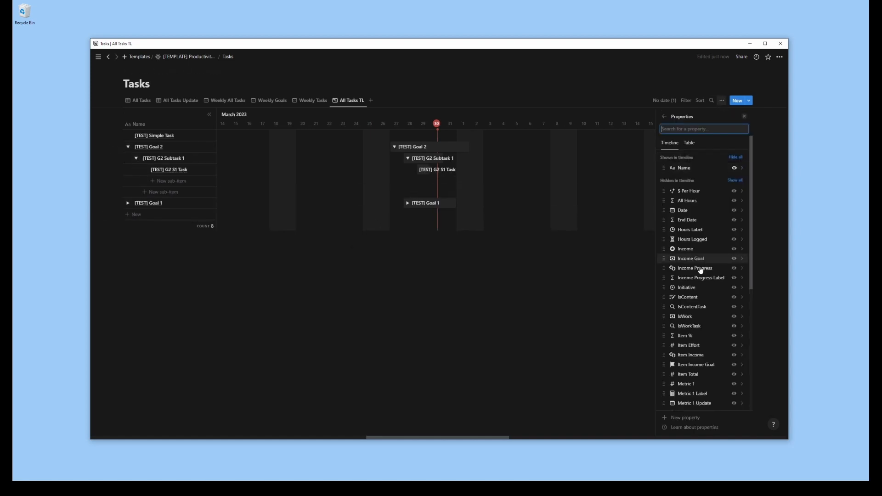
click(734, 288)
scroll(718, 286, down, 4)
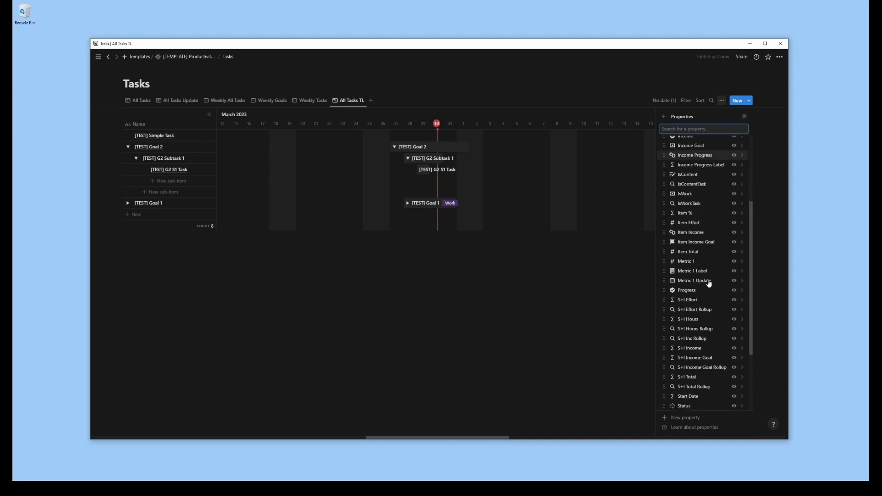
click(734, 391)
scroll(718, 317, down, 2)
click(734, 355)
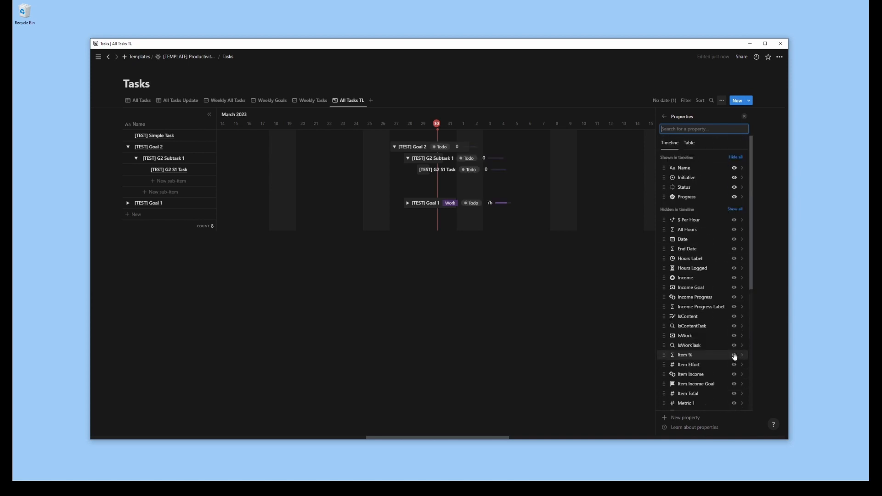
click(552, 304)
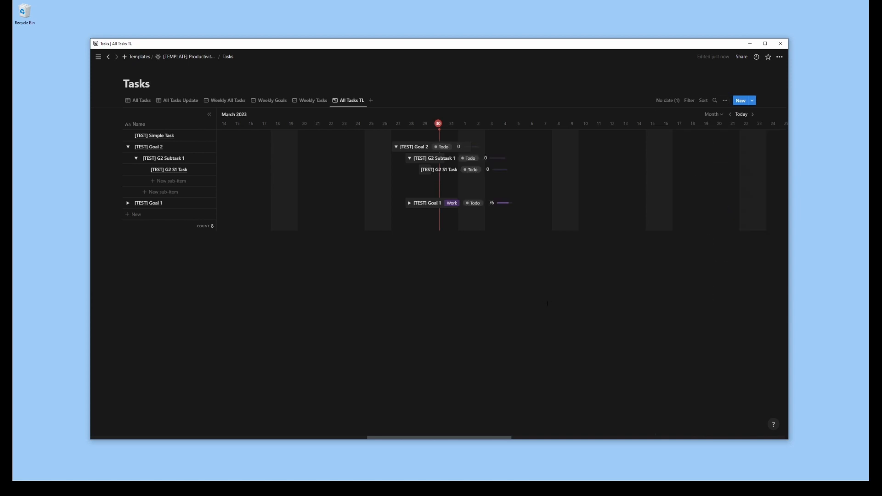
Check the All Tasks TL layout settings and expand [TEST] Goal 1 in the timeline's table
click(725, 101)
click(704, 146)
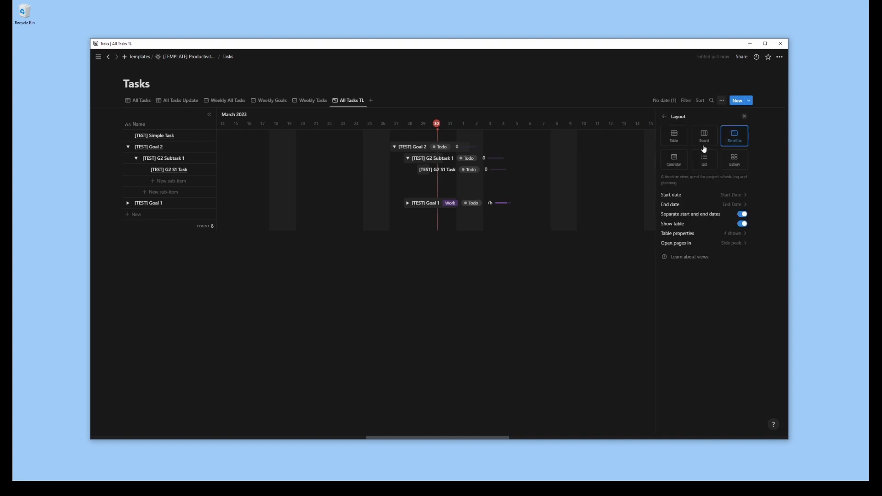
key(Escape)
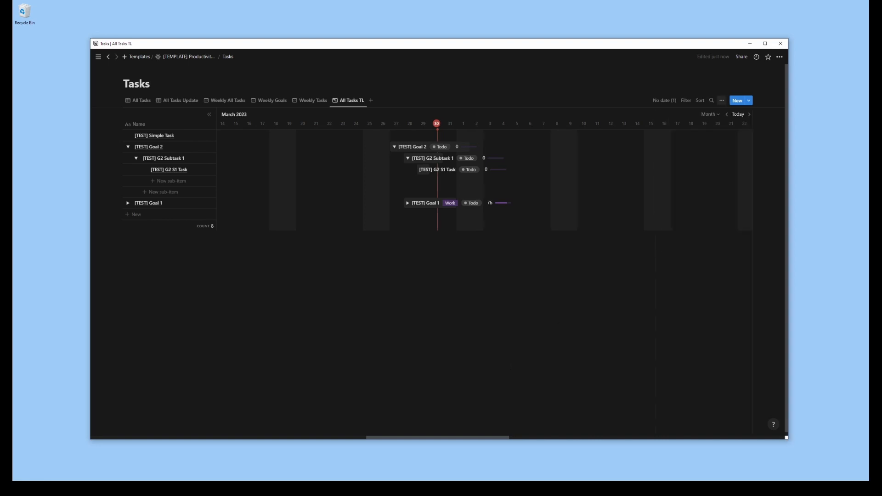
click(128, 202)
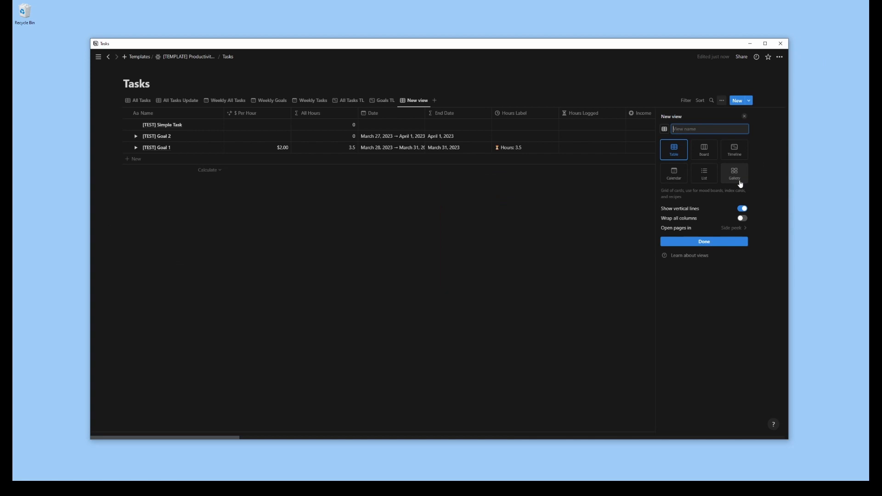
Set up a monthly calendar view named Work Cal, arranged by Date
click(672, 171)
click(663, 117)
click(734, 142)
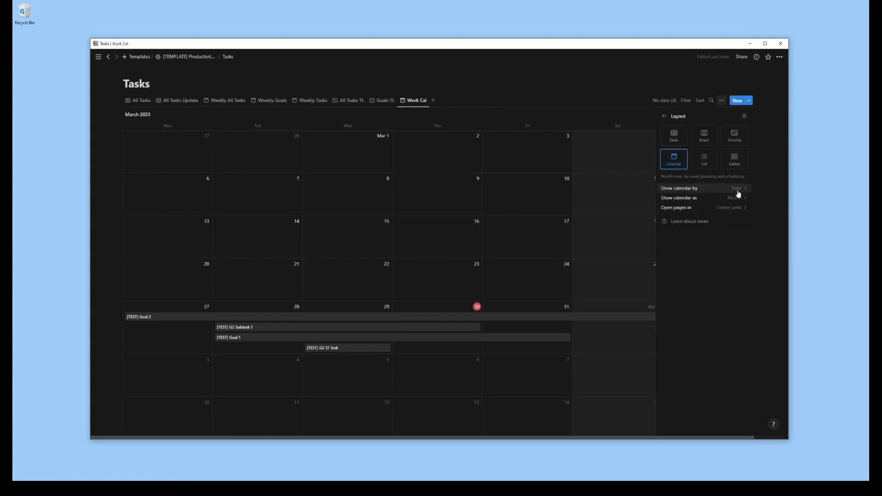
click(665, 115)
Filter Work Cal to pages whose Super Task is empty and whose Sub Task is not empty
click(713, 171)
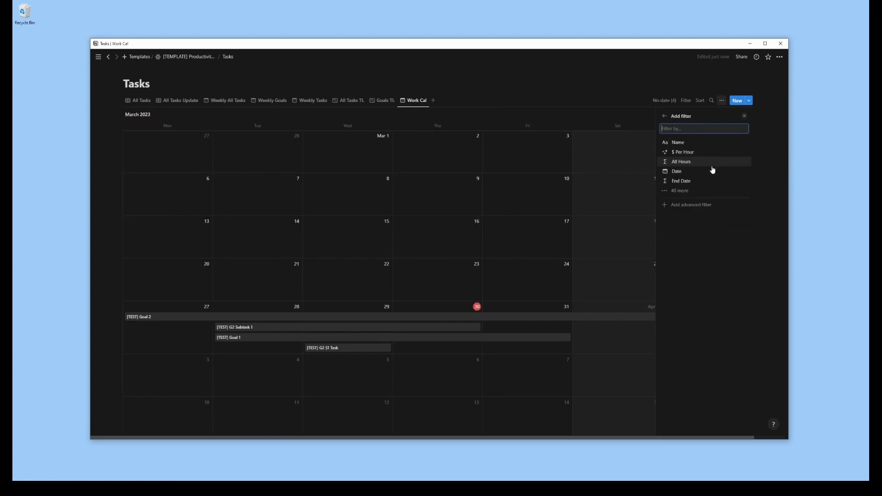
text(sup)
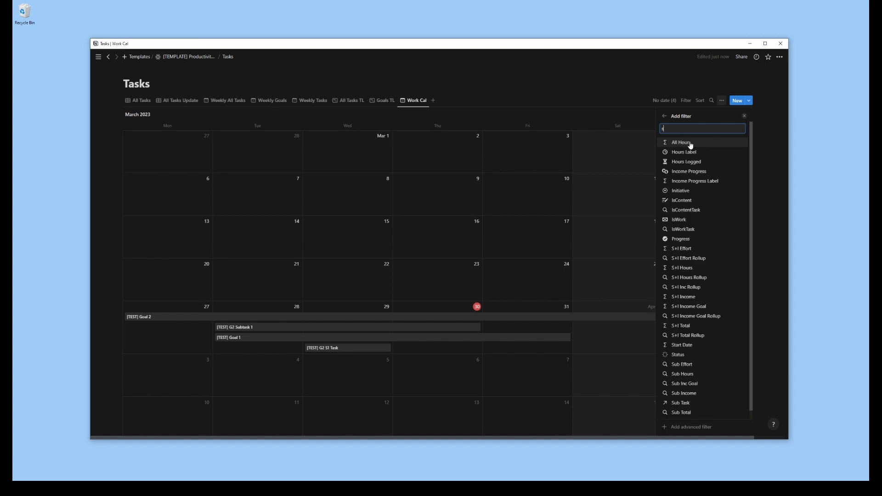
click(690, 143)
click(682, 156)
click(662, 185)
click(681, 140)
click(683, 162)
click(679, 151)
click(667, 189)
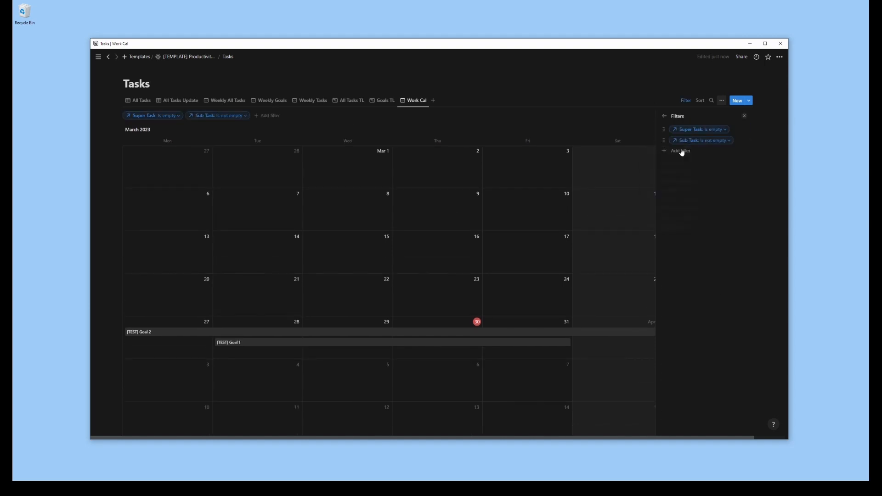
Rename the Work Cal view as Goal Work Cal
click(664, 116)
click(673, 128)
text(Goal Work Cal)
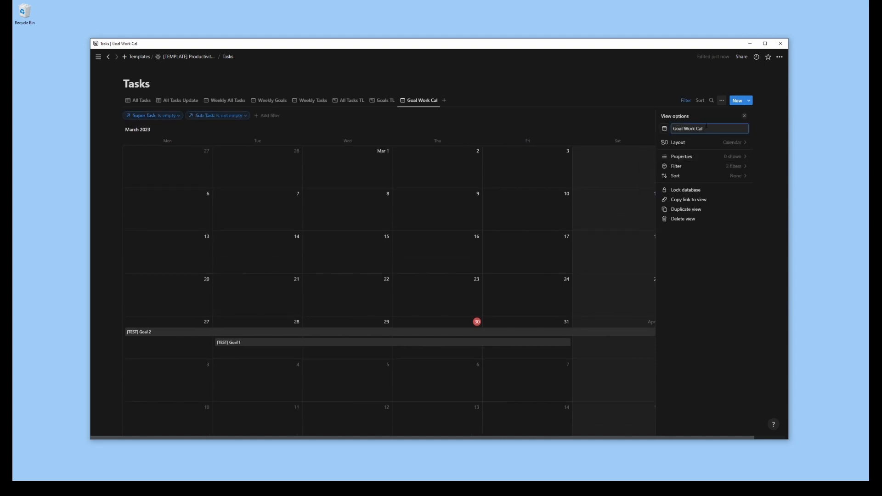
Add an advanced filter to Goal Work Cal with two rules that each require IsWork to be checked
click(733, 158)
click(665, 116)
click(696, 172)
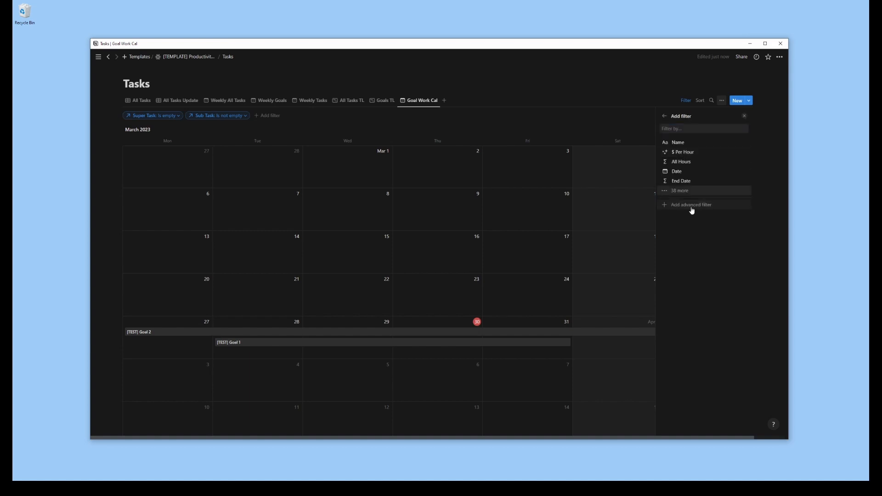
click(691, 207)
click(646, 146)
text(iswork)
click(618, 174)
click(715, 146)
click(635, 160)
click(631, 172)
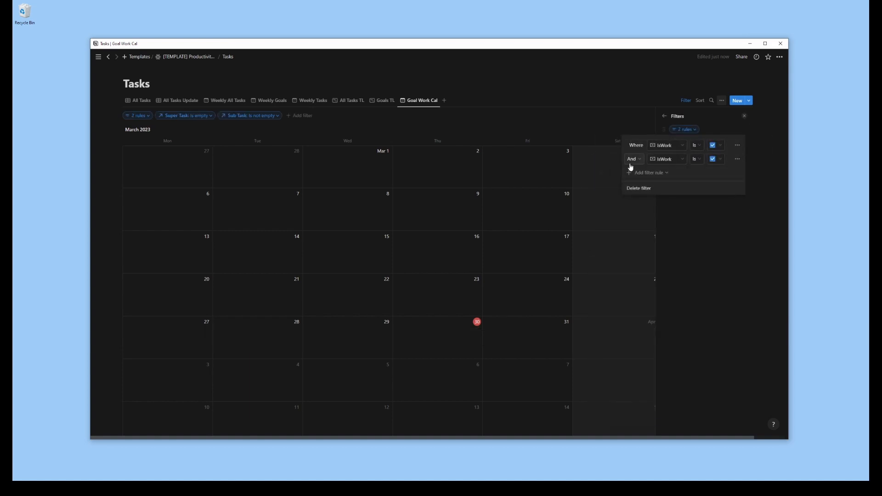
Change the conjunction and the property of the second rule in Goal Work Cal's advanced filter
click(634, 159)
click(632, 189)
click(677, 161)
click(656, 197)
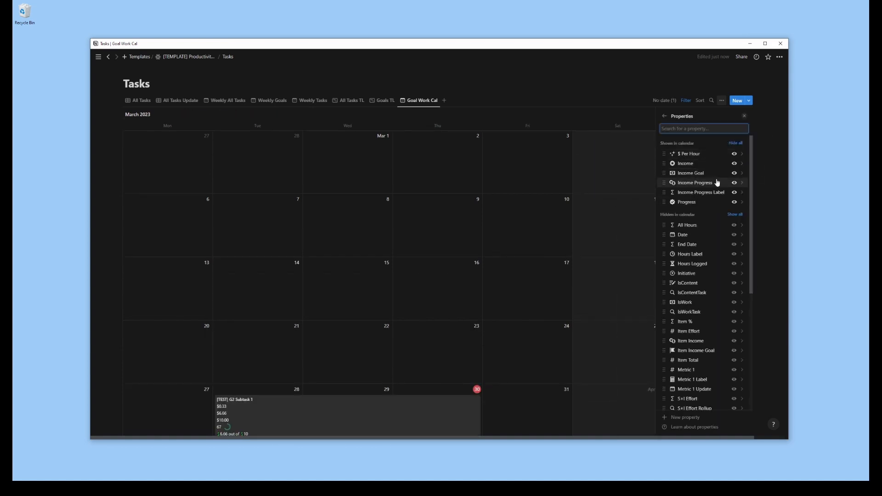
Show only Initiative, Income Progress Label, Per Hour Label and Progress, in that order, on the Goal Work Cal cards
scroll(693, 287, down, 5)
click(735, 399)
scroll(735, 395, up, 5)
click(735, 154)
drag(665, 183, 666, 173)
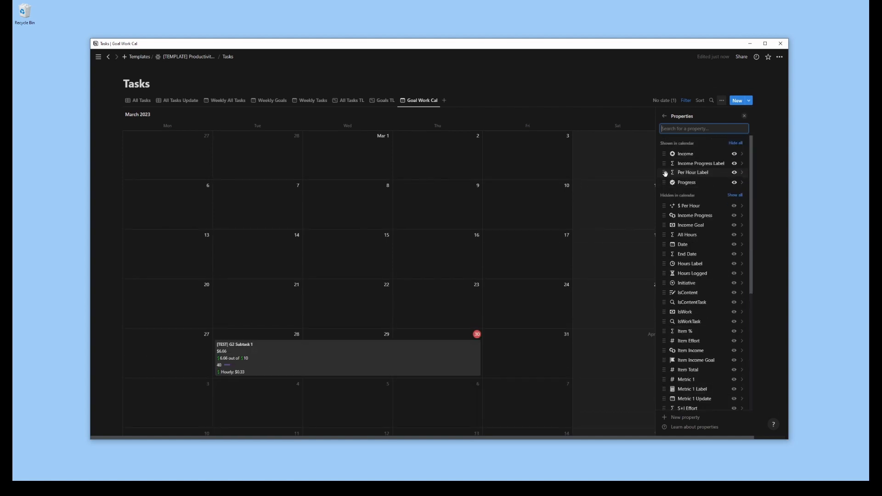
click(734, 154)
click(735, 292)
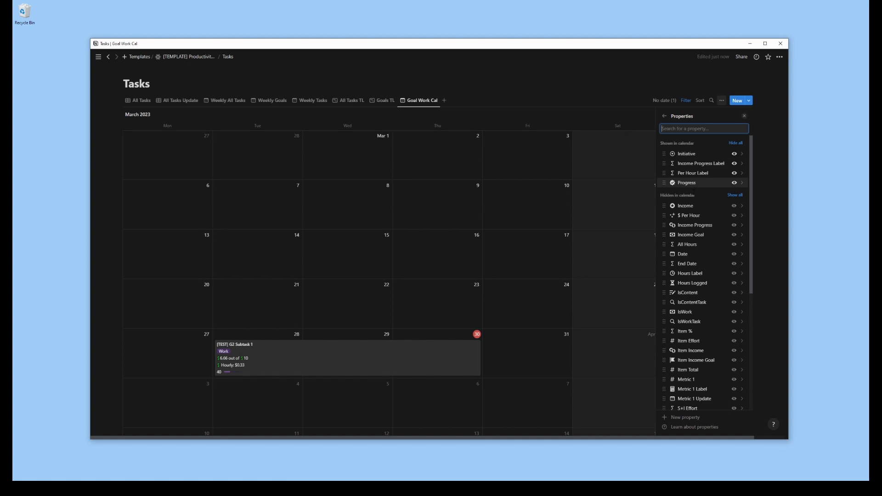
Duplicate the Goal Work Cal view and name the copy Goal Work Gallery
click(428, 147)
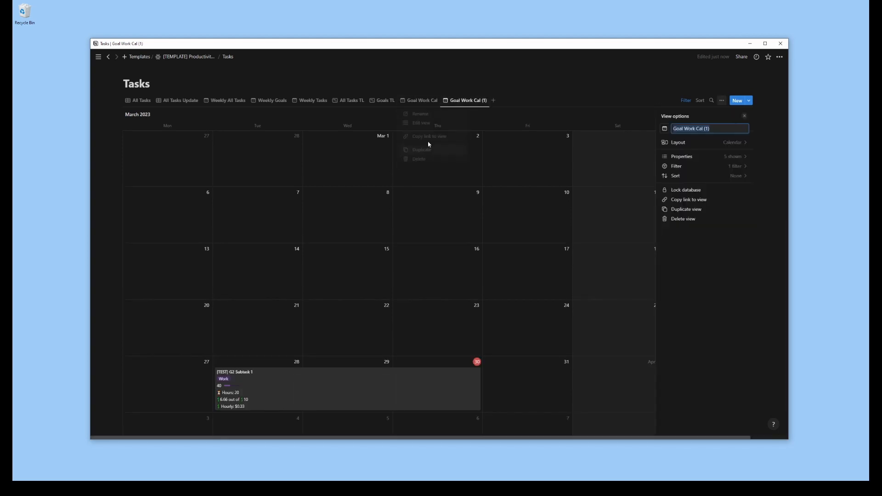
click(712, 131)
text(Gallery)
Switch Goal Work Gallery to the gallery layout with small cards
click(708, 142)
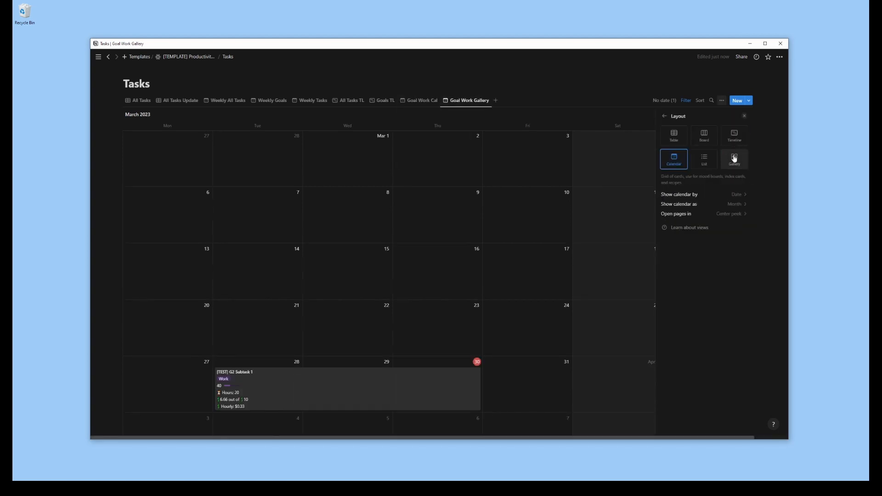
click(735, 159)
click(735, 204)
click(710, 216)
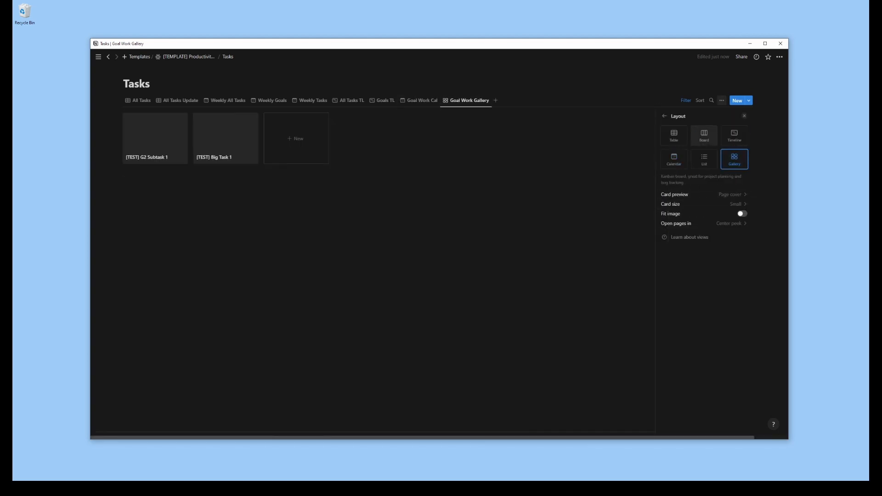
Show the Initiative, Hours Label, Income Progress Label and Per Hour Label properties on the Goal Work Gallery cards
click(664, 116)
click(707, 152)
click(734, 275)
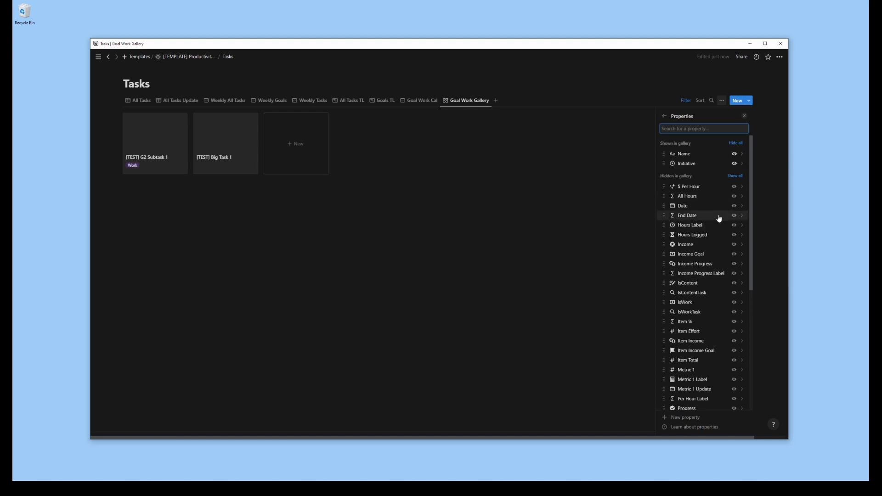
click(735, 225)
scroll(734, 232, down, 3)
click(735, 240)
scroll(735, 244, down, 1)
click(735, 296)
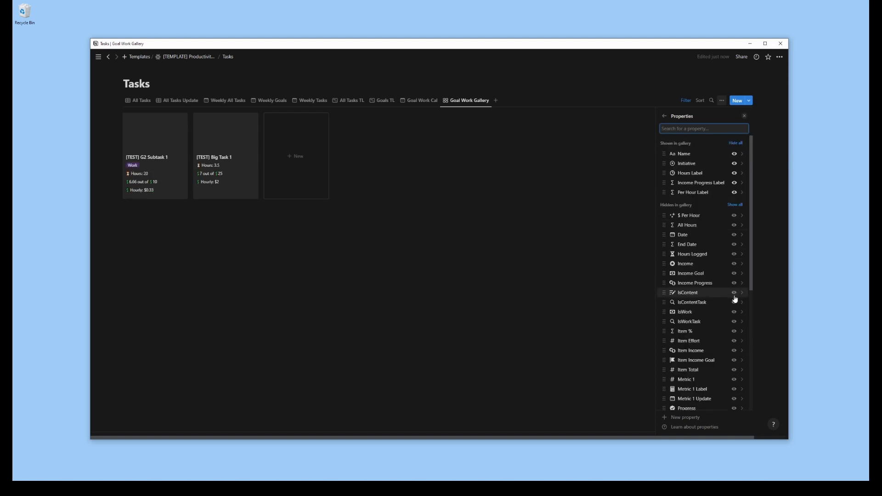
Show Progress on the Goal Work Gallery cards and set the card preview to None
scroll(735, 297, down, 1)
click(734, 374)
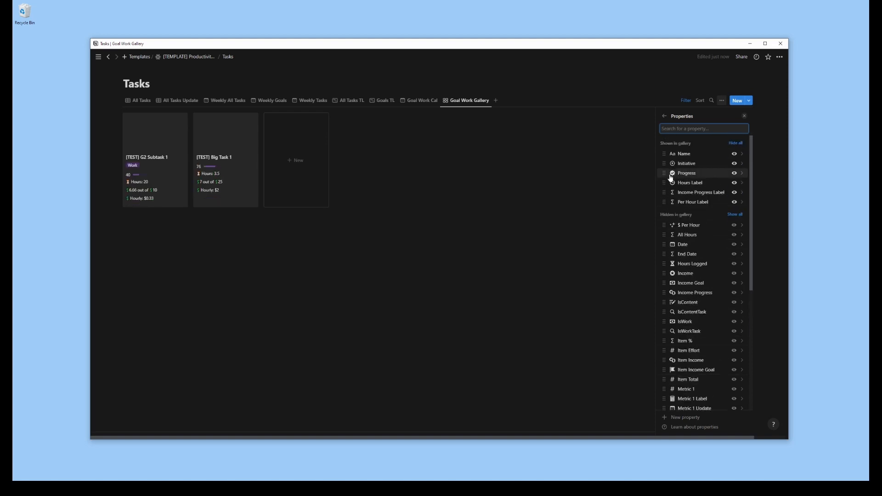
click(665, 117)
click(703, 144)
click(731, 195)
click(722, 225)
click(722, 194)
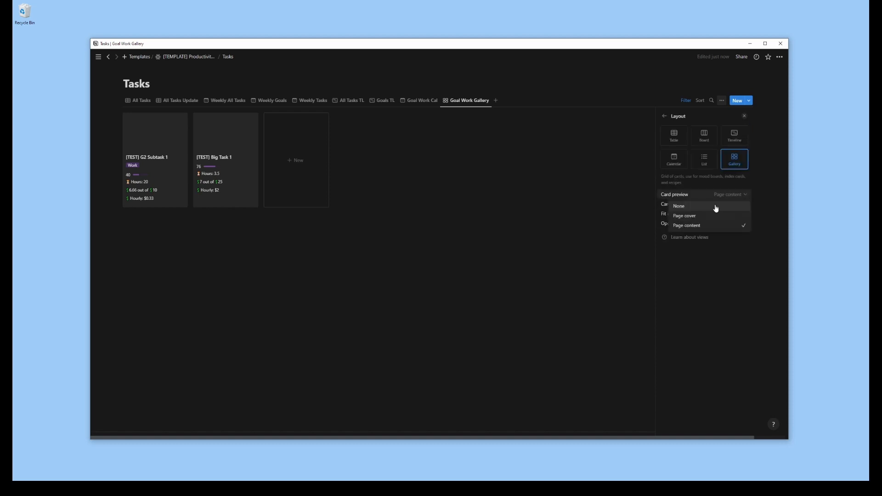
click(712, 216)
click(709, 195)
click(710, 205)
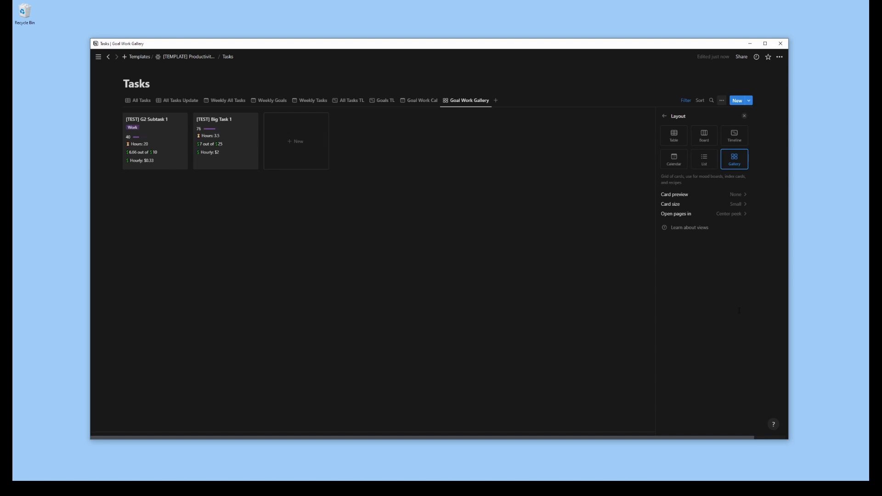
Duplicate the Goal Work Cal view and name the copy Task Work Cal
click(419, 100)
click(419, 101)
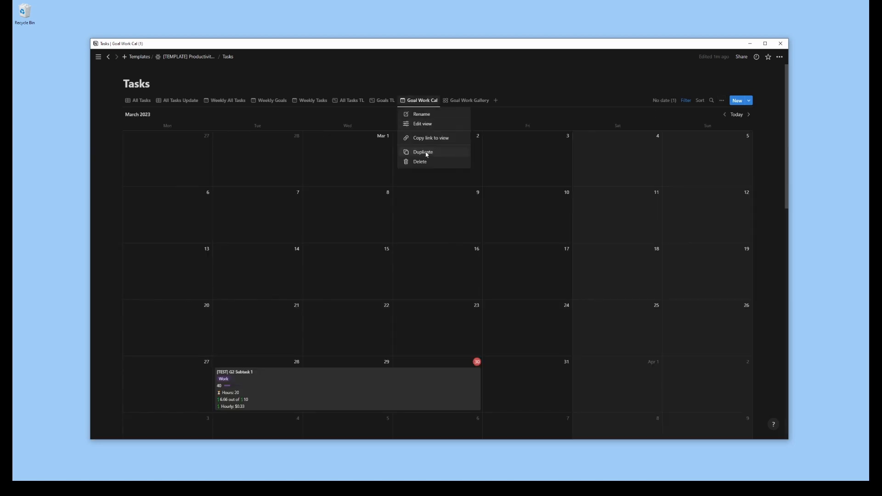
click(420, 153)
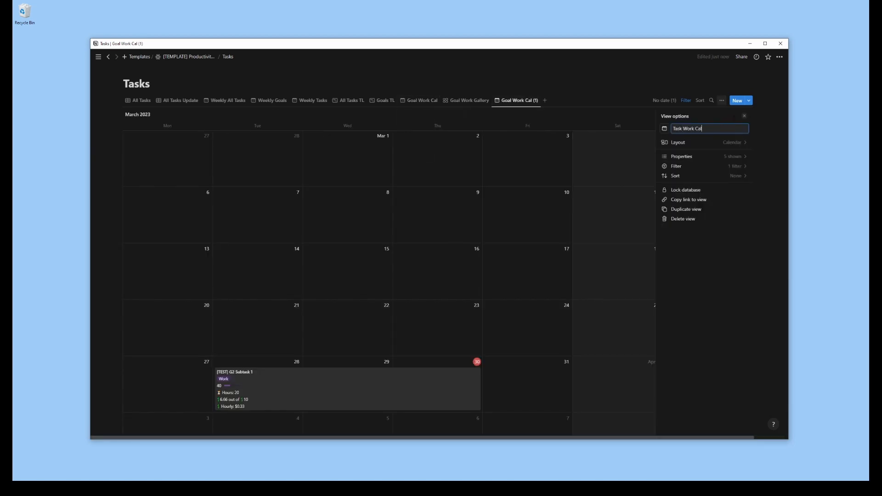
Extend the Task Work Cal filter with an Or rule matching entries where any IsWorkTask is checked
click(689, 167)
click(684, 130)
click(636, 159)
click(644, 173)
click(683, 161)
text(iswork)
key(Return)
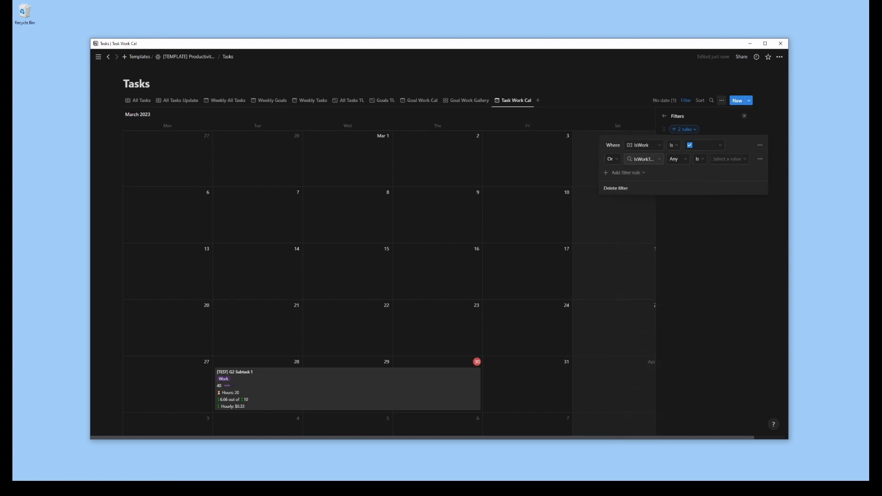
click(730, 159)
click(717, 172)
Limit the properties on the Task Work Cal cards to Initiative, Income Progress Label and Per Hour Label
click(665, 117)
click(665, 116)
click(690, 155)
click(735, 192)
click(744, 116)
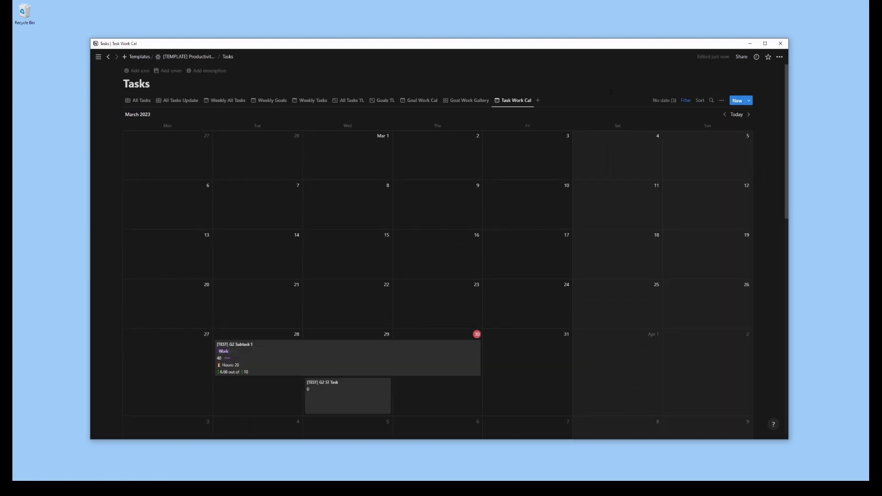
click(722, 100)
click(690, 155)
click(745, 116)
Move the Task Work Cal view between Goal Work Cal and Goal Work Gallery
click(466, 100)
drag(511, 100, 458, 102)
click(458, 102)
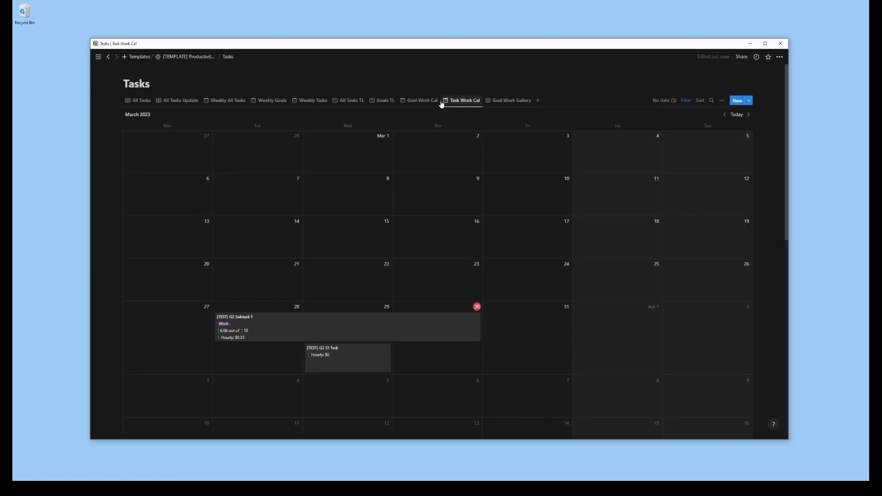
click(420, 102)
click(385, 103)
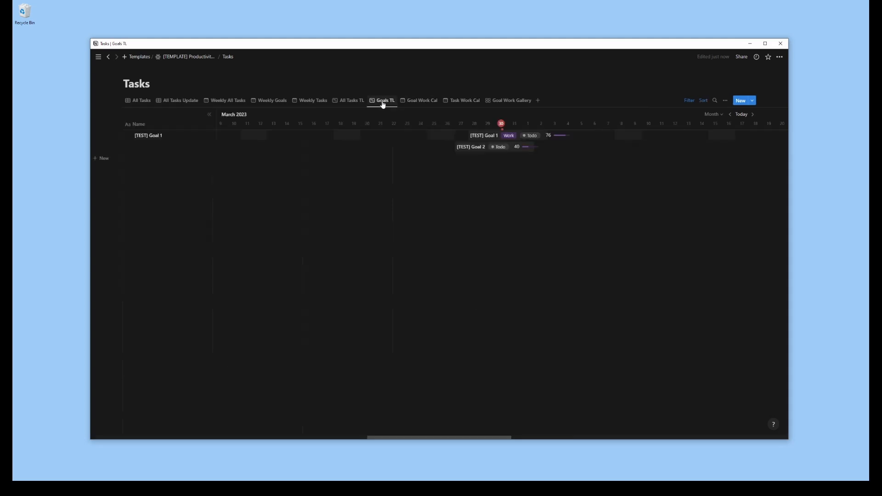
click(348, 103)
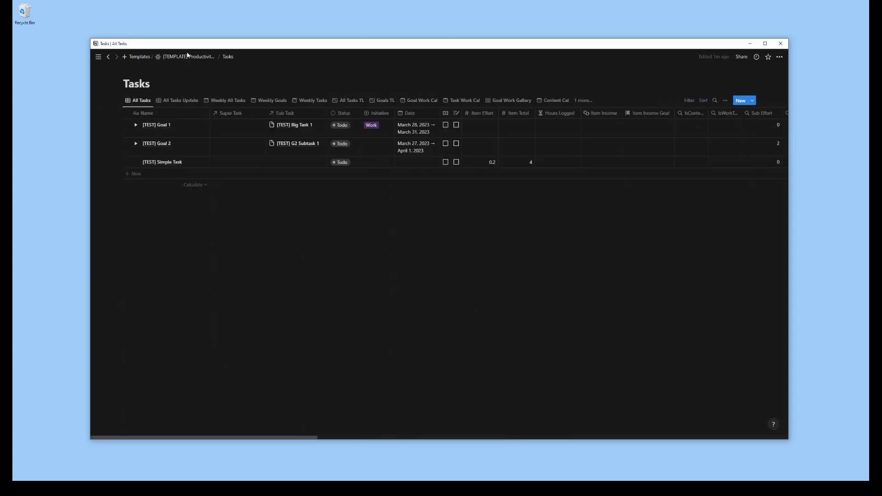
Open the Timeframes database from the Productivity 2023 template page and rename its table view All Timeframes
click(185, 59)
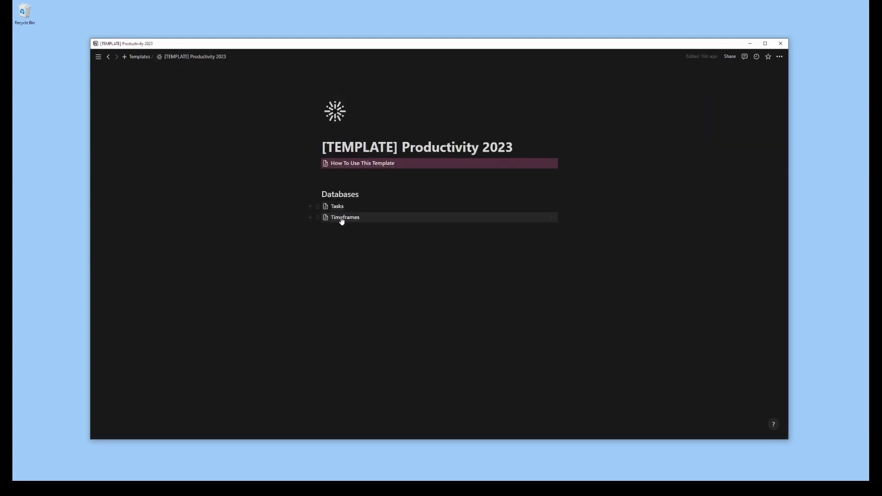
click(342, 217)
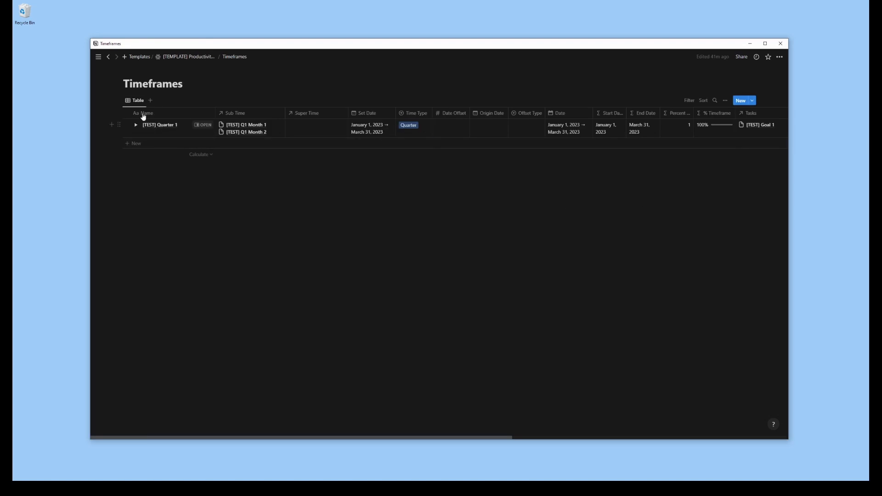
click(137, 101)
click(156, 122)
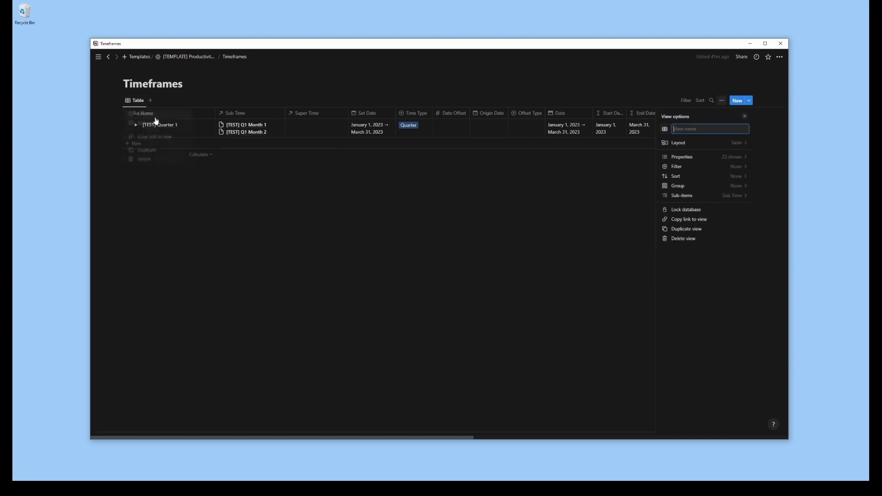
text(All Timeframes)
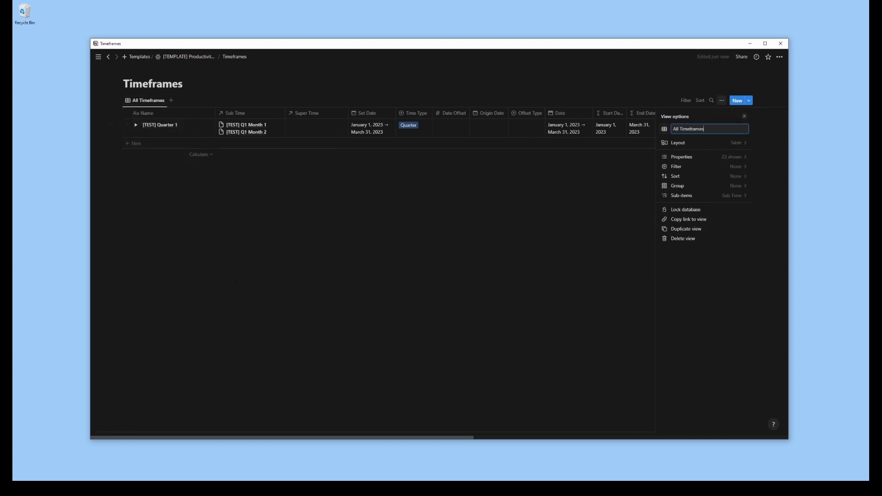
click(171, 168)
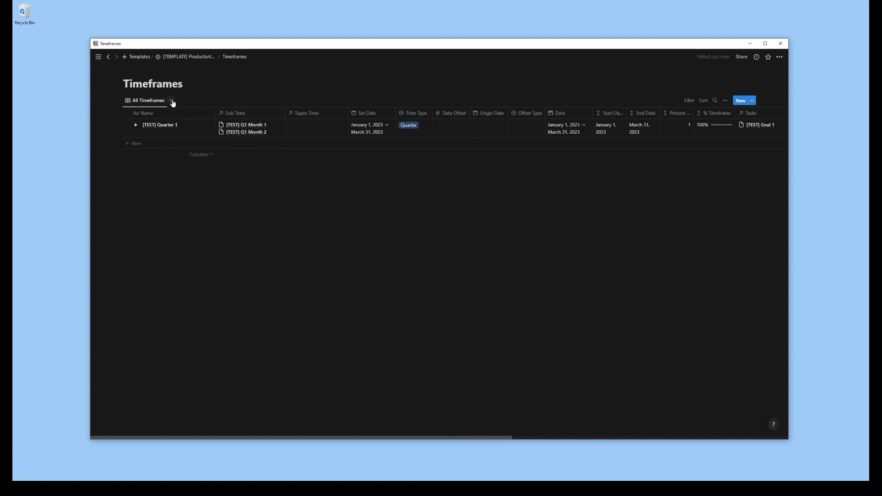
Add a small-card gallery view named Type Gallery to Timeframes, showing Time Type, Date, % Timeframe and Task Progress
click(172, 101)
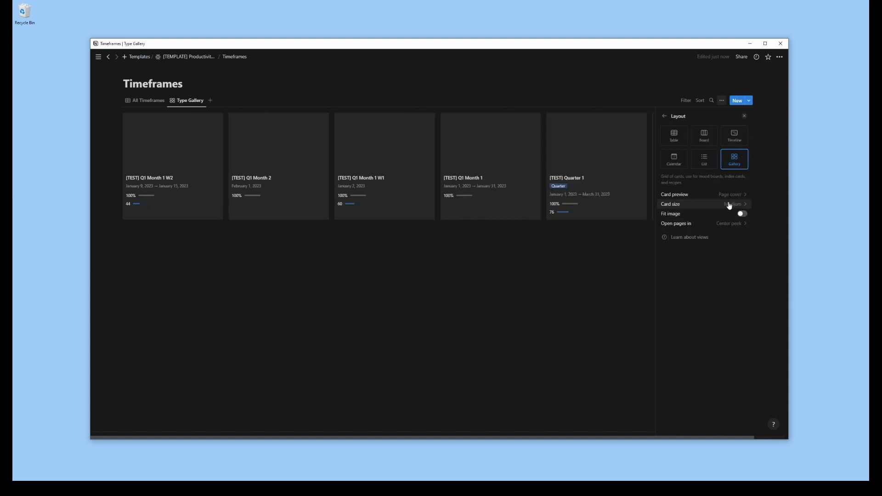
click(729, 204)
click(689, 218)
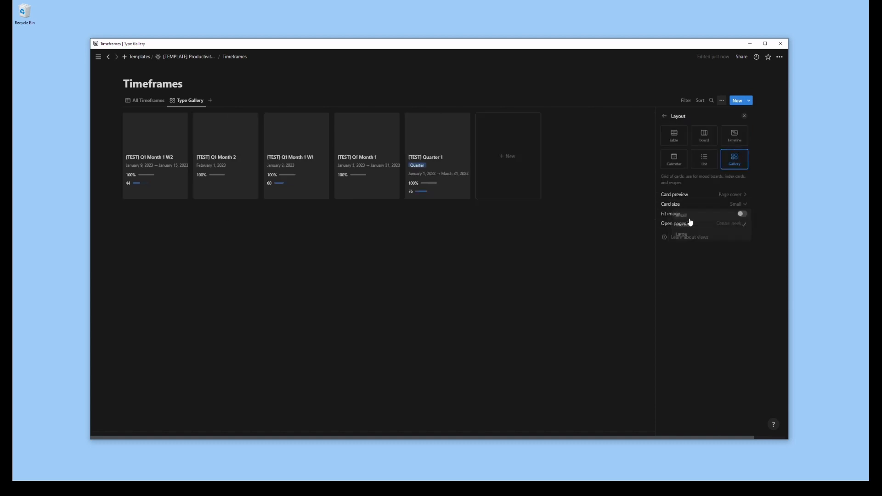
Show Hours Label and Task Income Label on the gallery cards, keeping Task Hours and Task Income Progress hidden
click(664, 117)
click(721, 160)
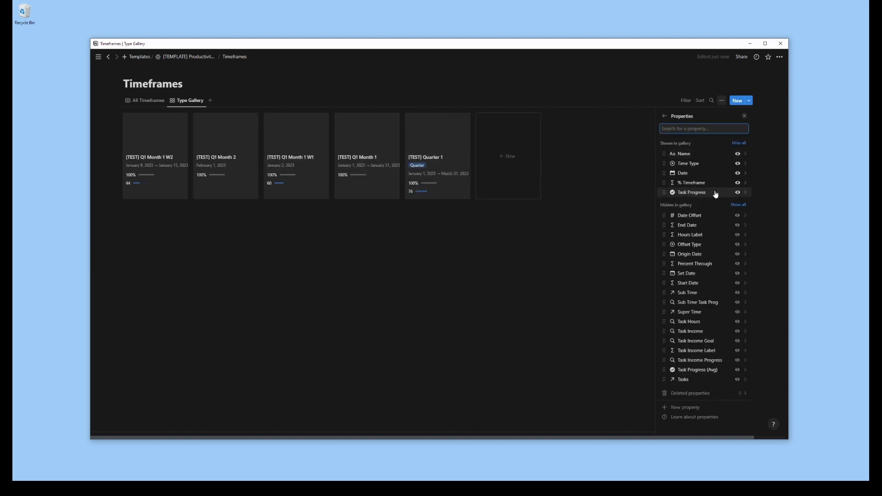
click(738, 322)
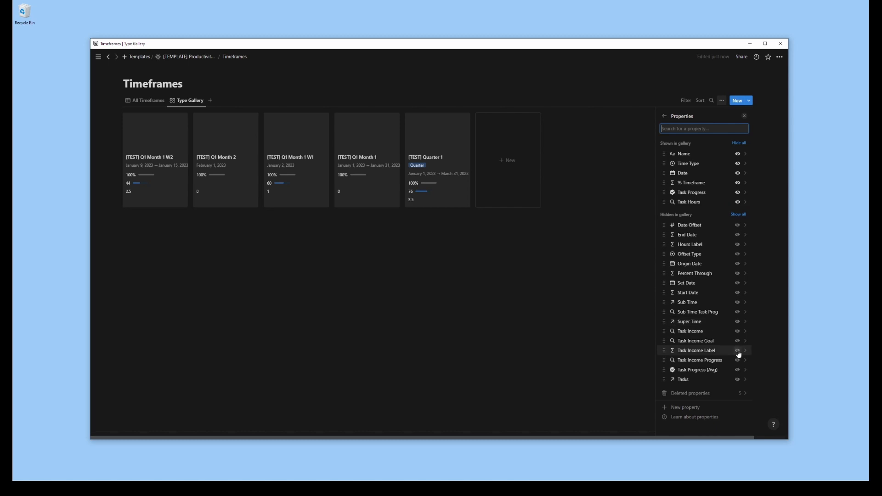
click(737, 245)
click(738, 203)
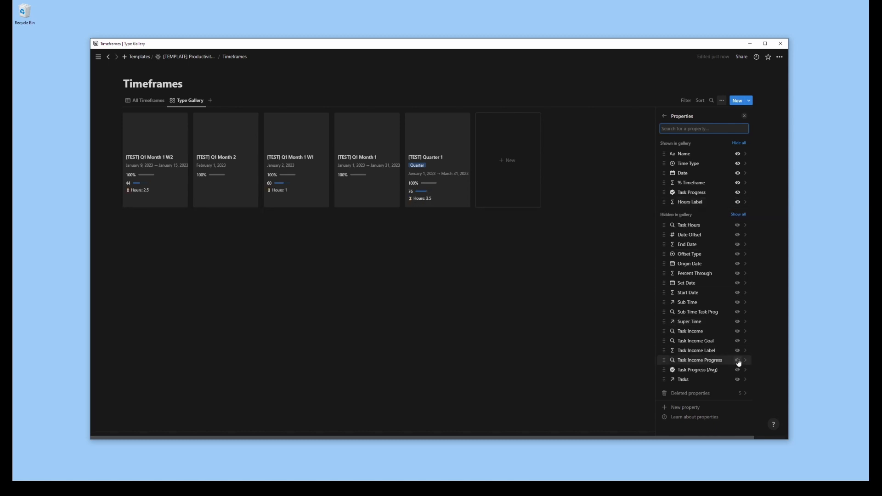
click(738, 351)
click(739, 361)
click(738, 222)
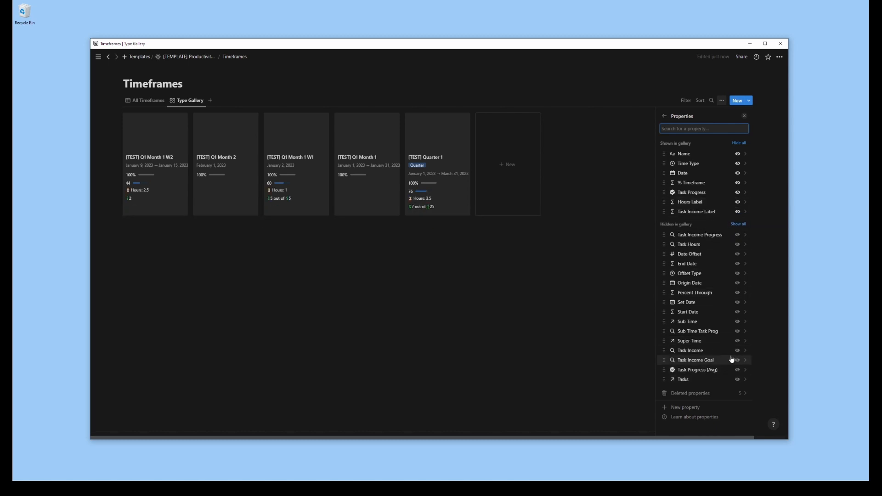
click(738, 380)
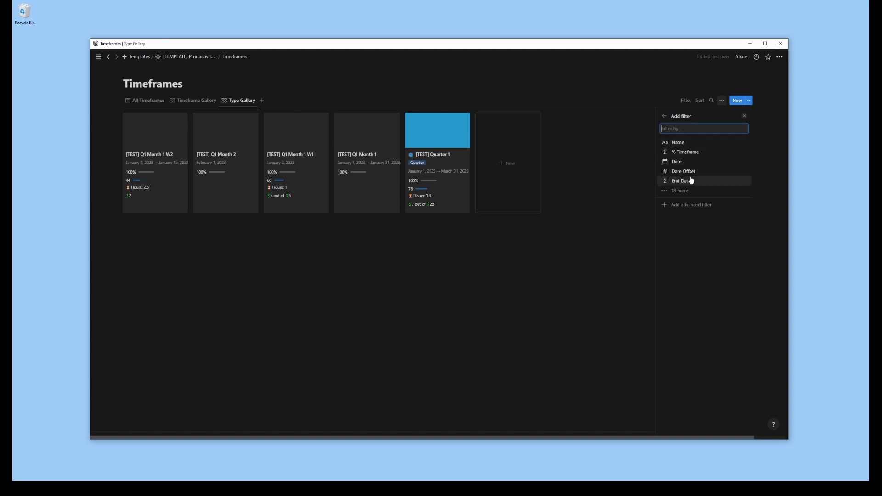
Filter the Type Gallery view to entries whose Time Type is Quarter
text(type)
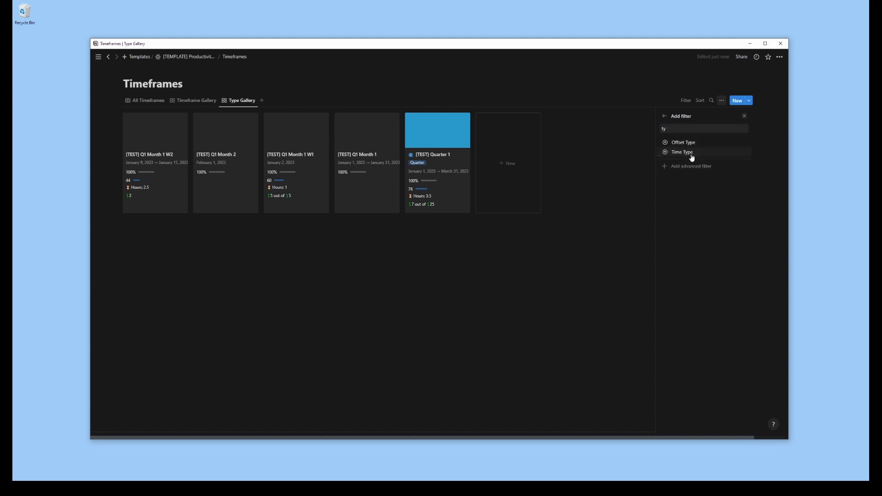
click(691, 157)
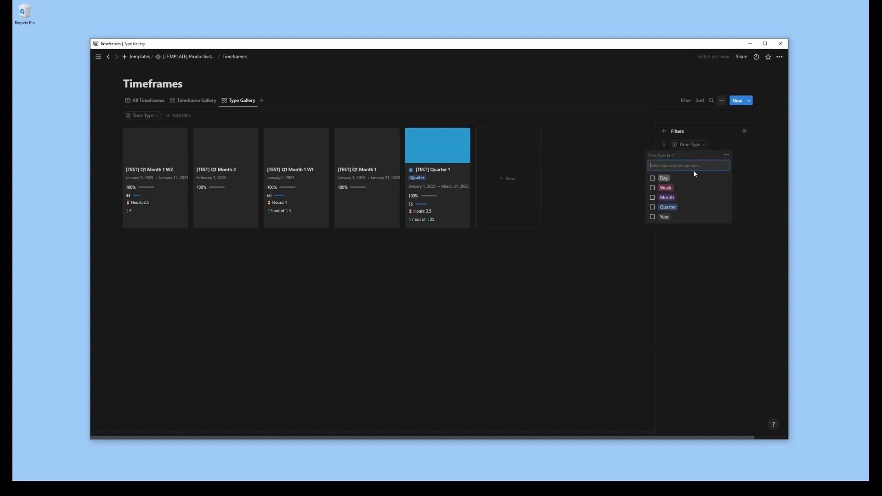
click(681, 209)
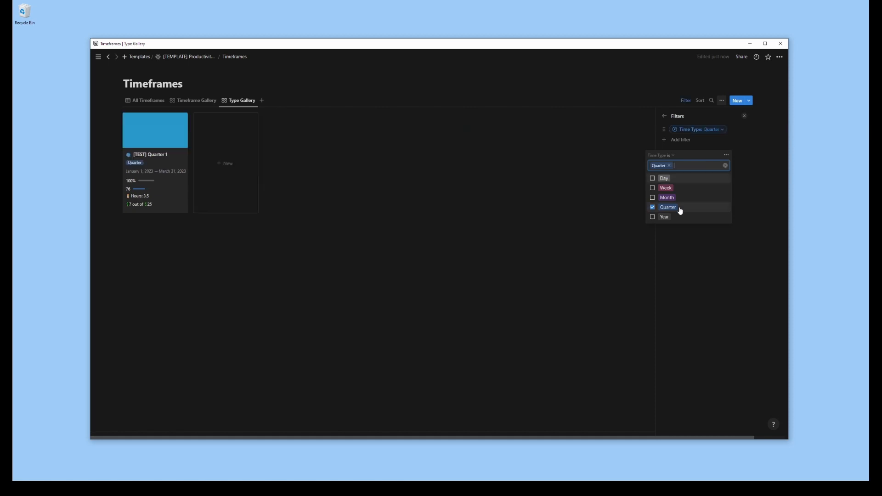
click(482, 269)
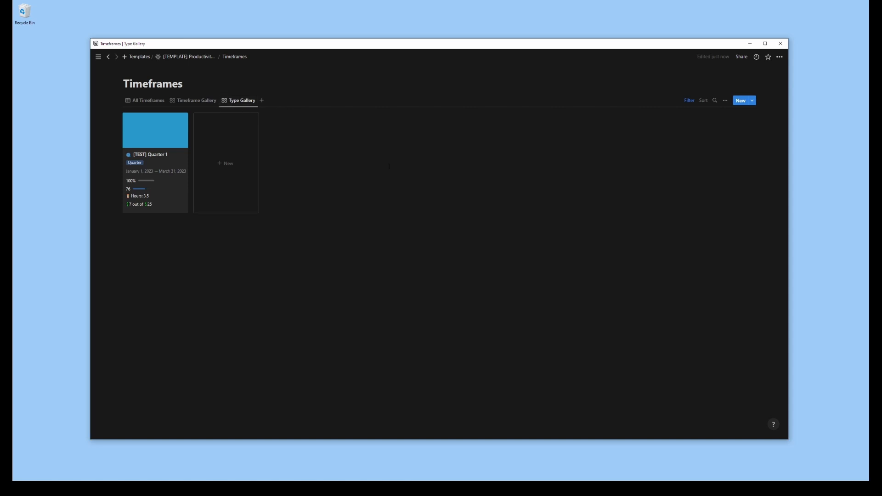
click(199, 101)
click(238, 102)
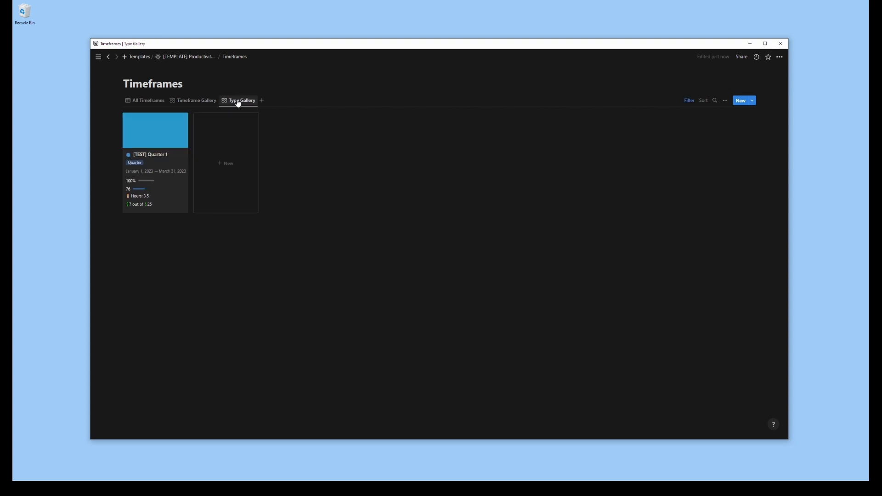
click(152, 102)
Add a board view named Timeframe Board with colored columns for the Quarter, Month and Week time types
click(262, 100)
click(705, 149)
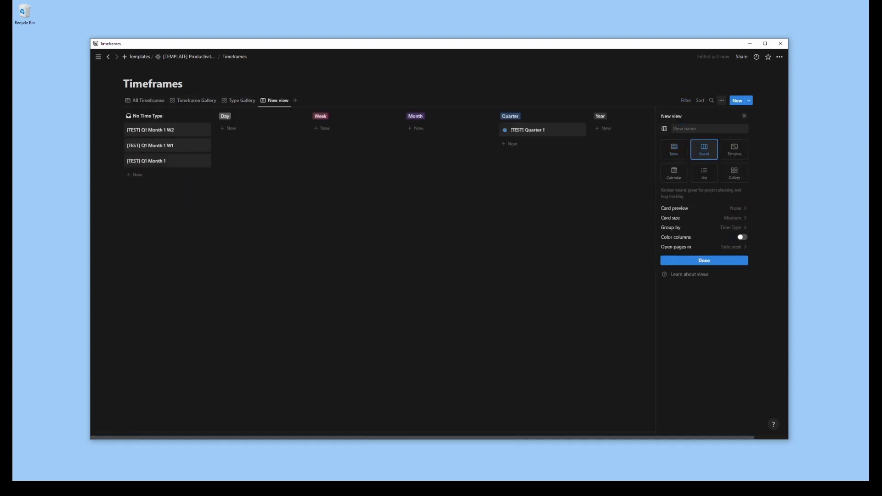
click(689, 129)
text(Timeframe Board)
key(Return)
click(680, 129)
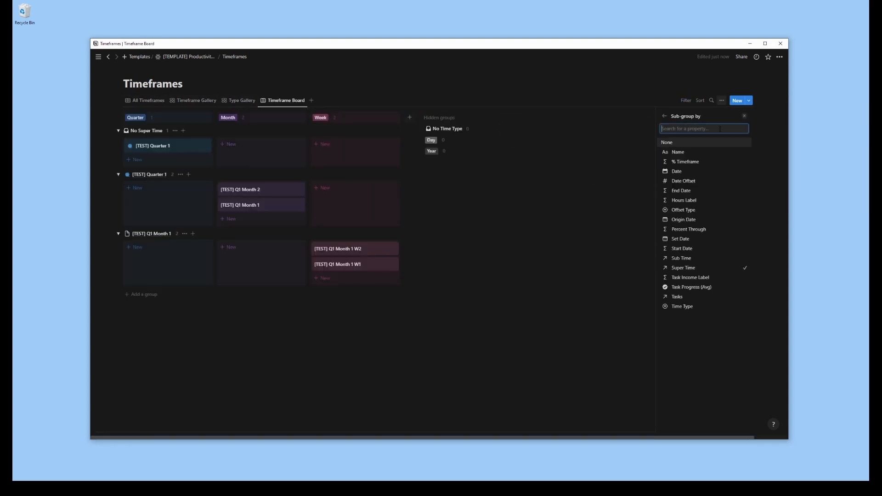
Remove the sub-grouping from Timeframe Board and sort it by Date in ascending order
click(675, 145)
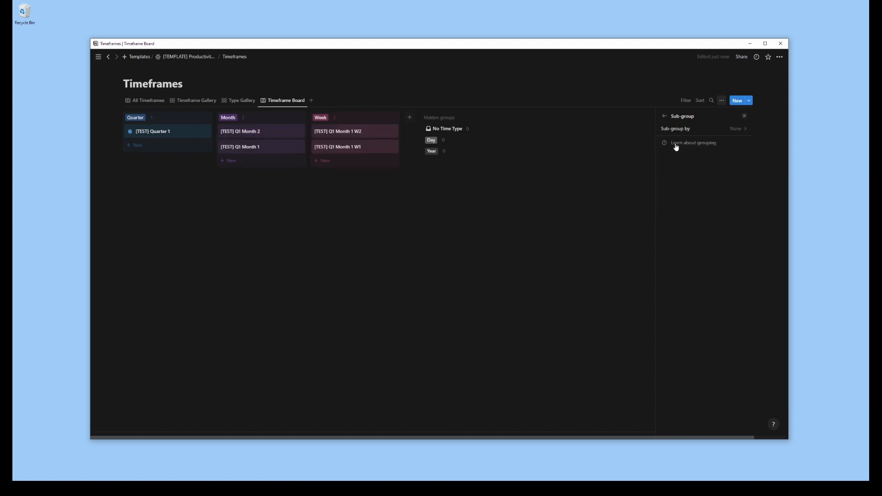
click(664, 116)
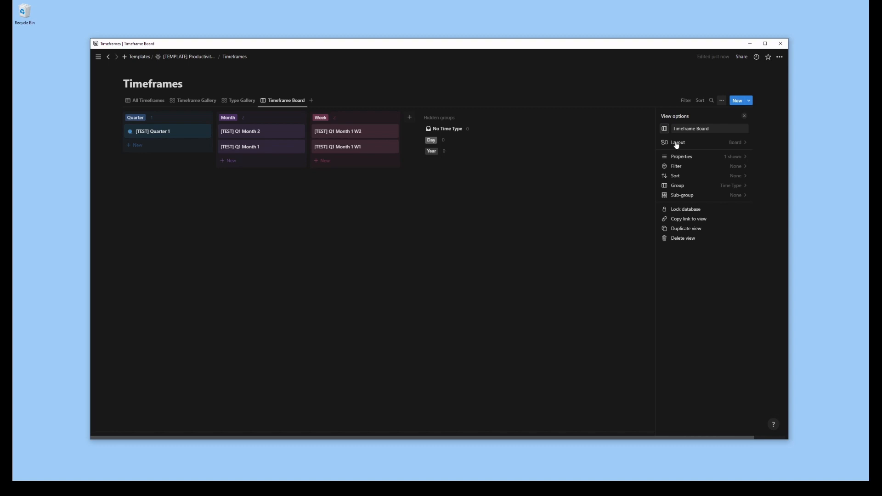
click(692, 177)
click(680, 162)
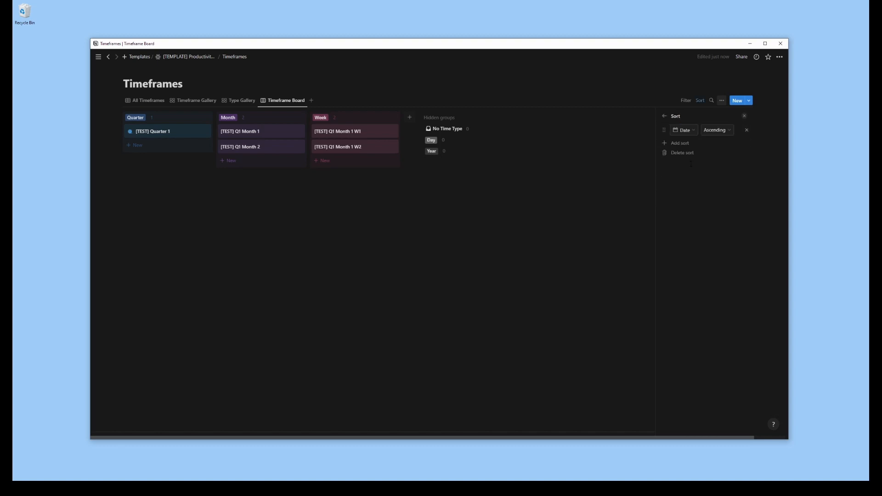
click(665, 116)
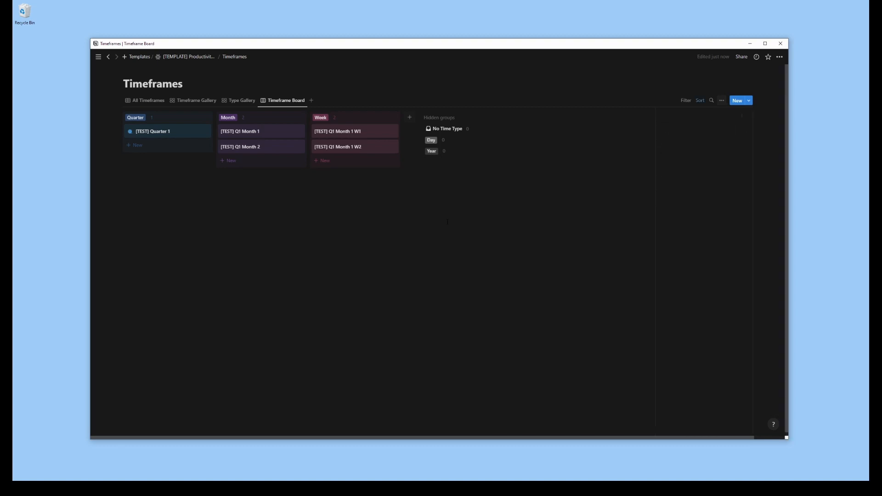
Show % Timeframe, Task Progress, Hours Label and Task Income Label on the Timeframe Board cards, keeping Task Income Progress hidden
click(685, 157)
click(738, 177)
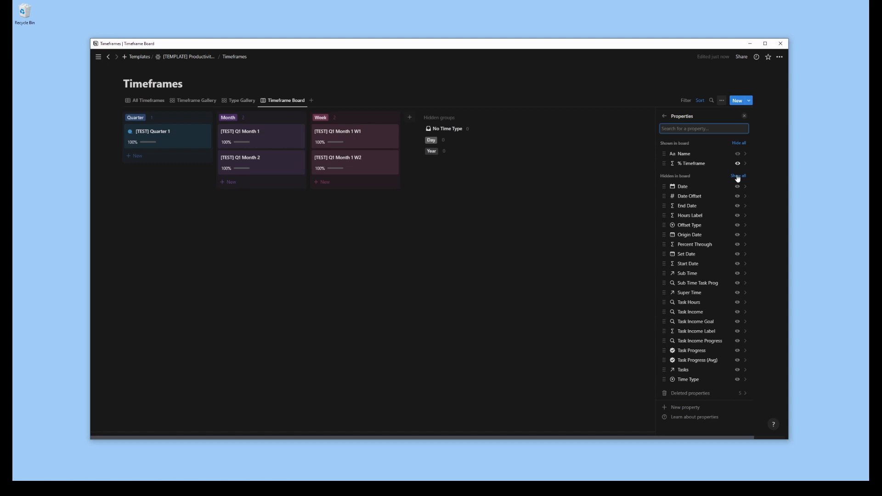
click(738, 351)
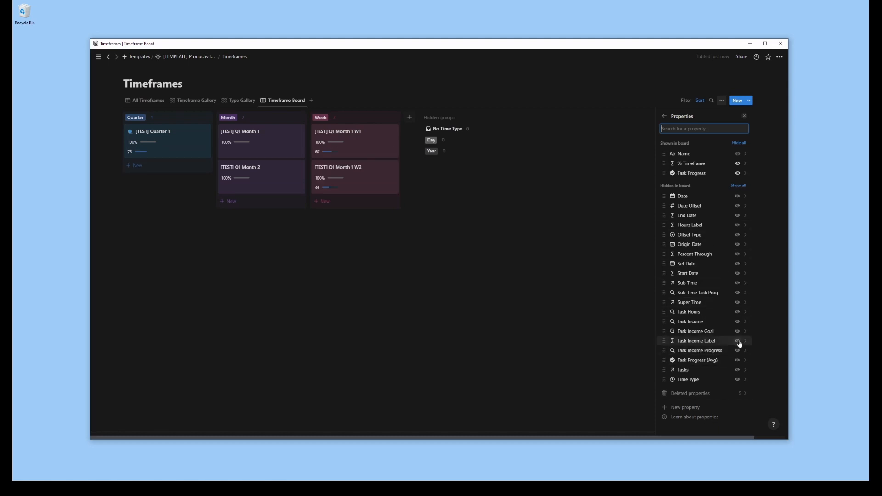
click(739, 225)
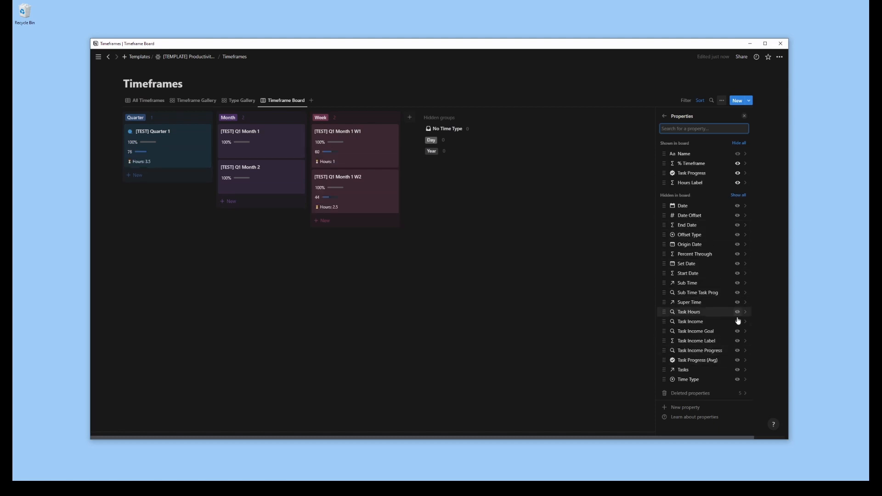
click(738, 341)
click(738, 351)
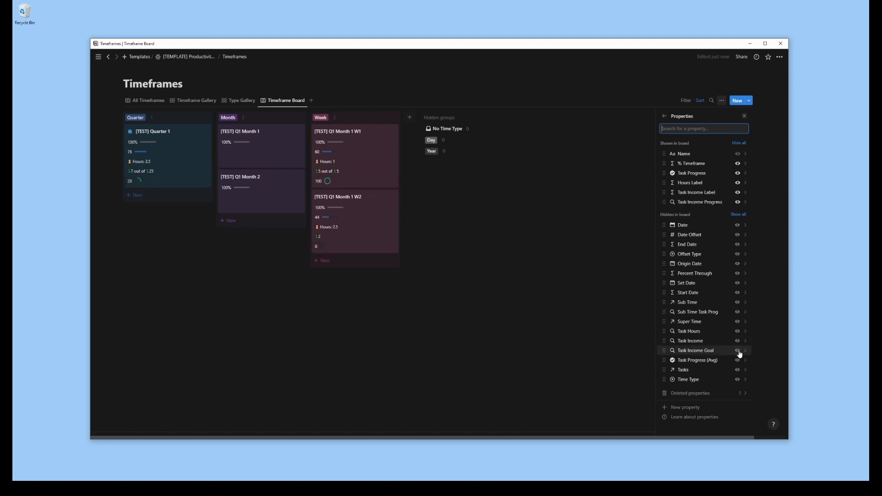
click(738, 202)
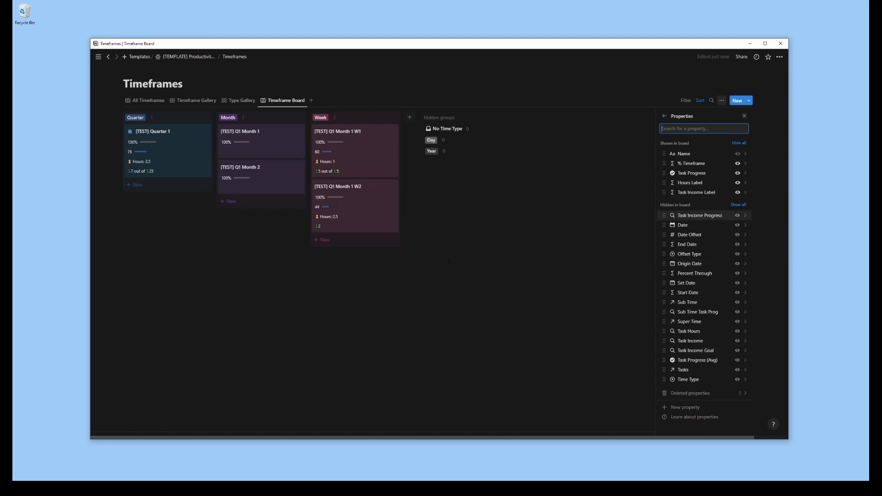
click(547, 252)
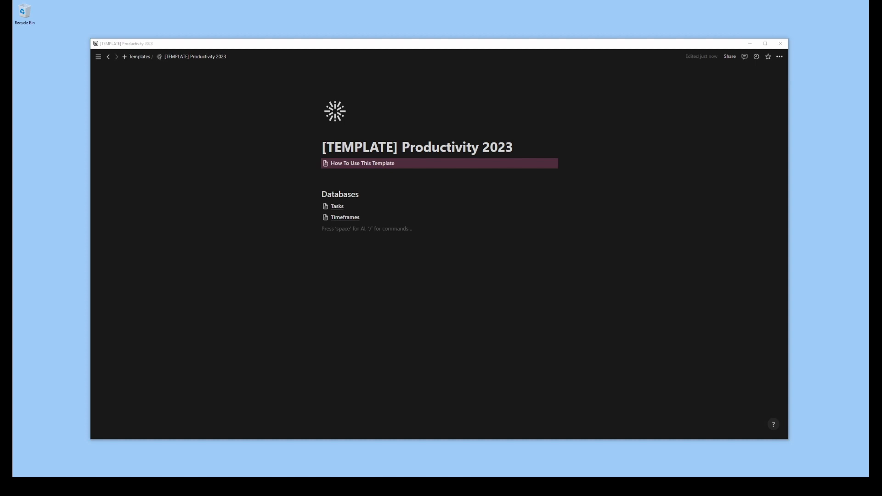
Create a new page template in the Tasks database titled Supertask Goal
click(337, 207)
click(753, 101)
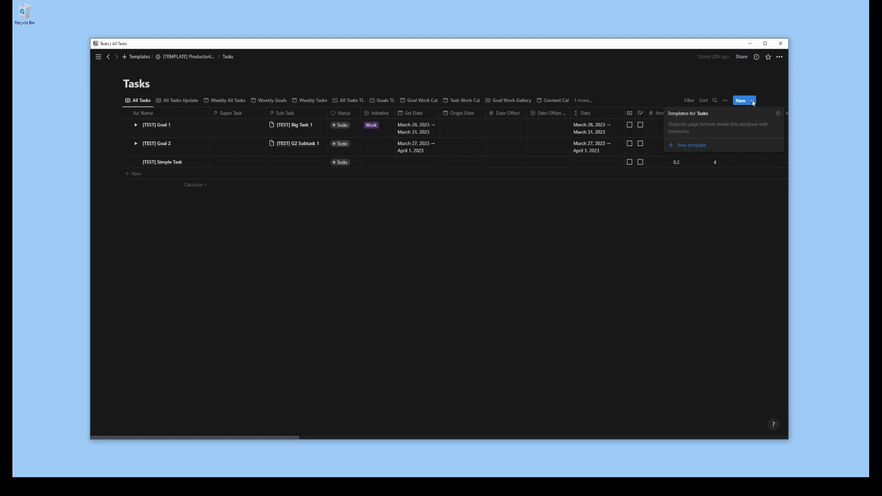
click(686, 145)
text(Goal)
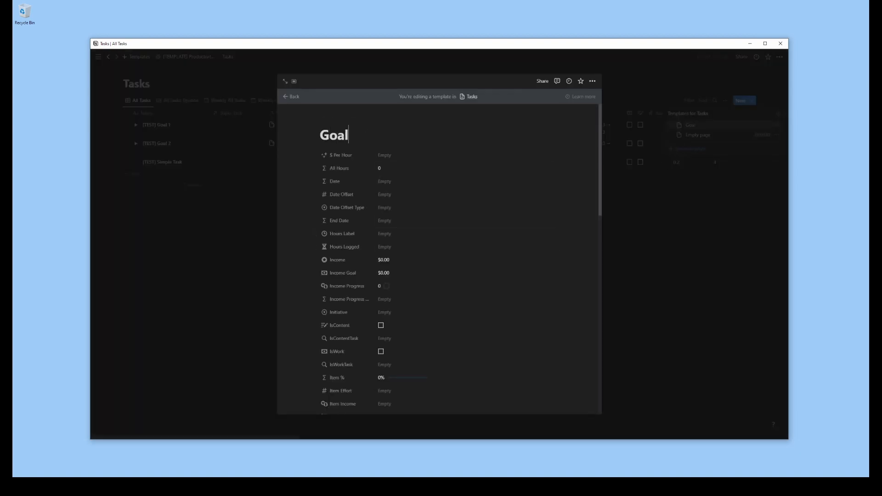
key(BackSpace)
key(BackSpace)
key(BackSpace)
key(BackSpace)
text(Supertask Goal)
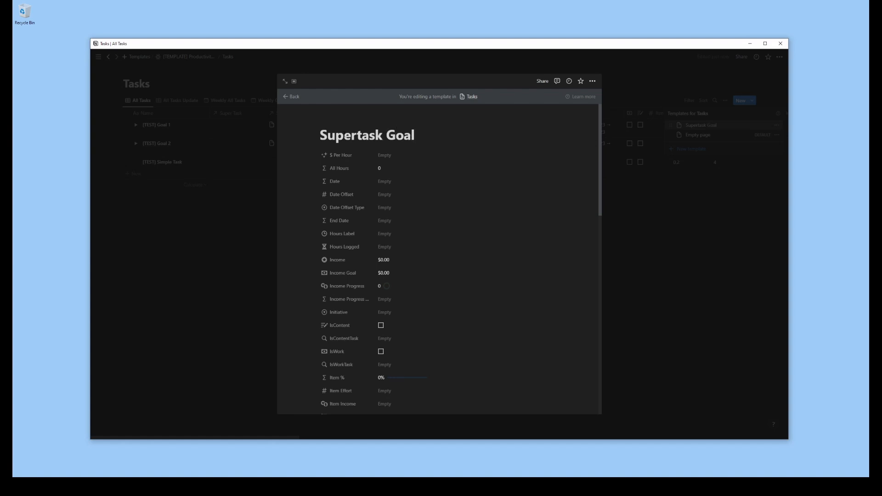
Give the Supertask Goal template an outlined star icon and leave the template editor
click(336, 121)
text(star)
click(298, 205)
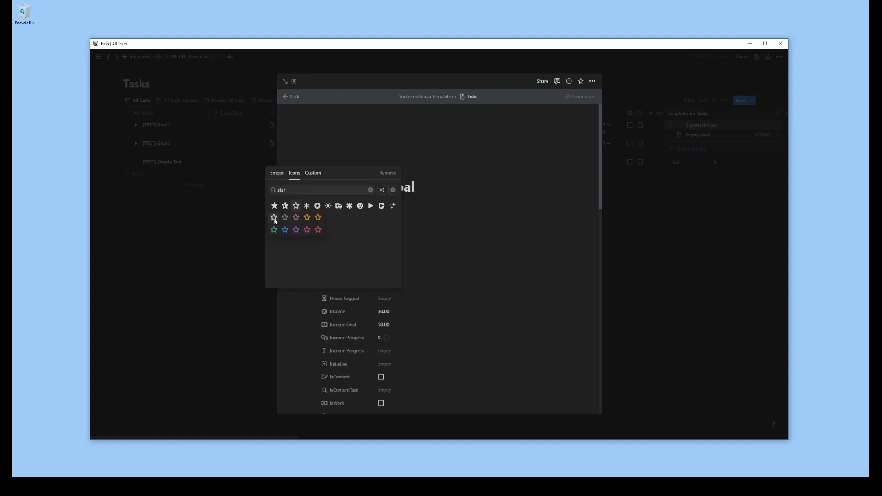
click(274, 219)
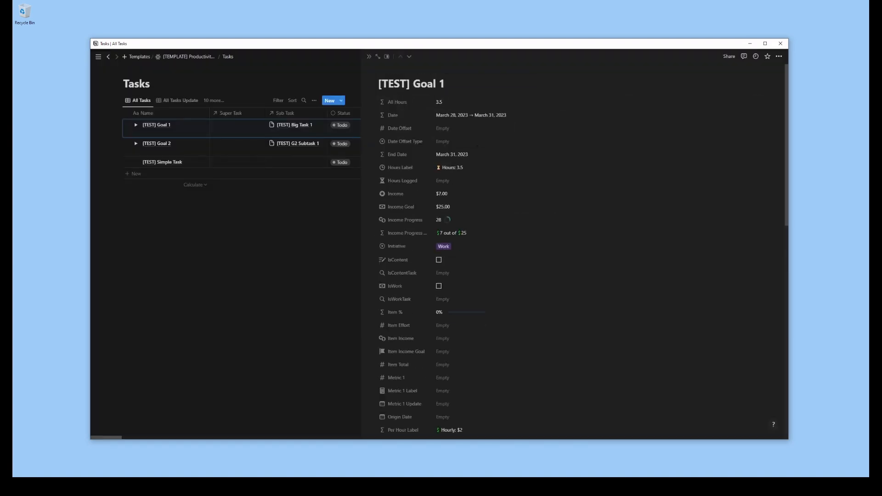
On the [TEST] Goal 1 page, always hide All Hours and Date, and move End Date to the start of the properties
click(398, 102)
click(441, 140)
click(398, 103)
click(441, 140)
drag(397, 129, 398, 102)
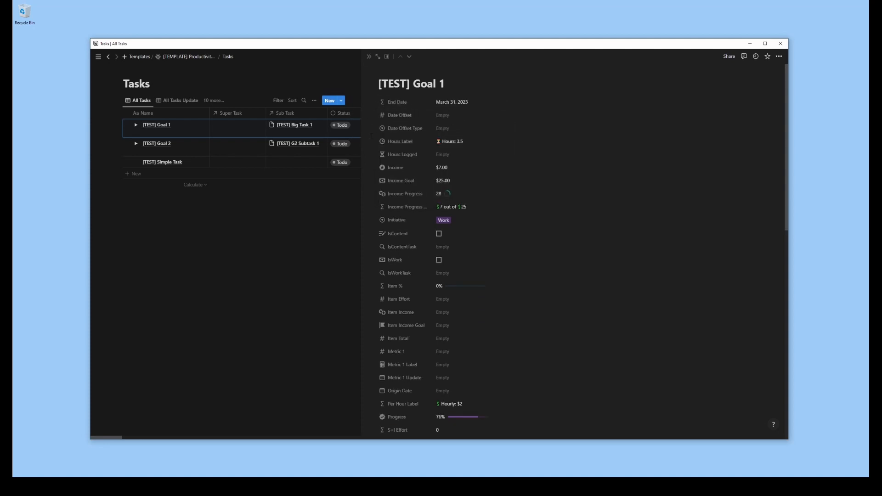
Always hide the Income and Income Goal properties and move Initiative to the first place
click(405, 170)
click(441, 205)
click(405, 168)
click(441, 205)
drag(397, 194, 397, 101)
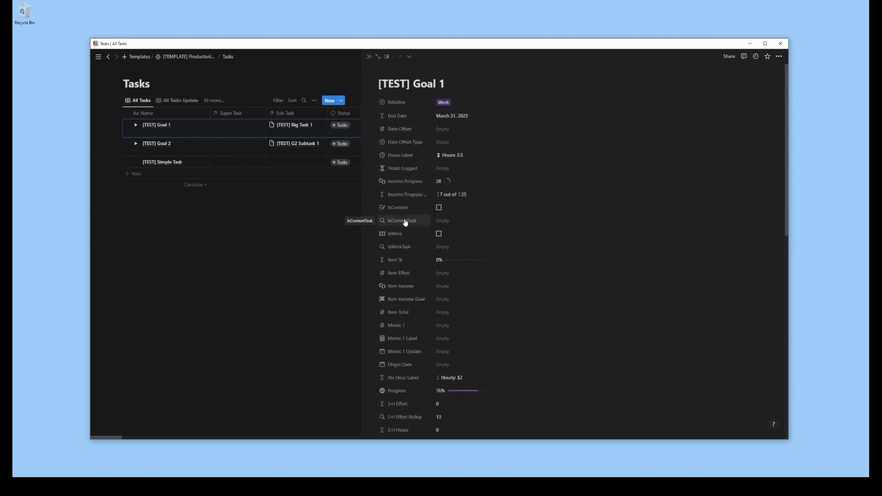
Always hide IsContentTask and IsWorkTask, and place Item Effort and Item Total directly above Item %
click(405, 221)
mouse_move(414, 257)
click(470, 267)
click(402, 234)
click(470, 280)
drag(398, 286, 394, 265)
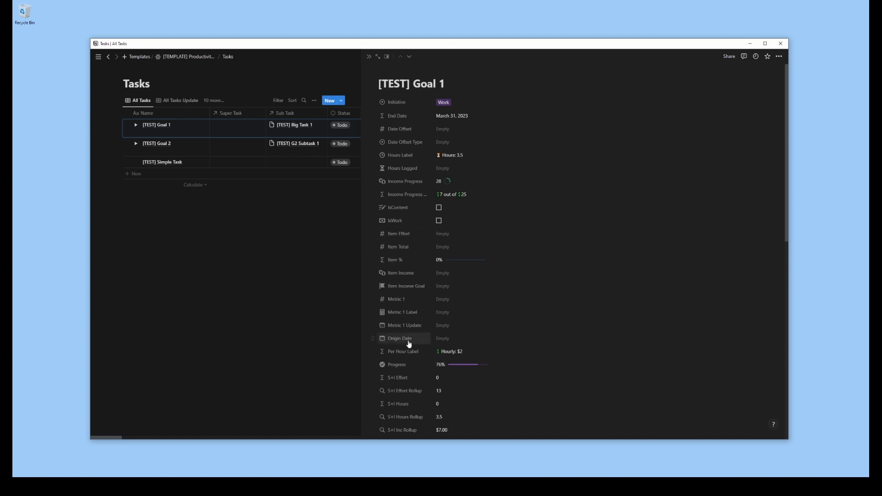
Reorder the properties so Origin Date precedes Date Offset, Hours Logged follows Item Total, and Per Hour Label and the income progress properties follow Hours Label
drag(409, 340, 405, 123)
drag(373, 352, 378, 190)
drag(382, 234, 374, 181)
drag(390, 208, 390, 194)
drag(383, 260, 382, 208)
drag(375, 284, 375, 233)
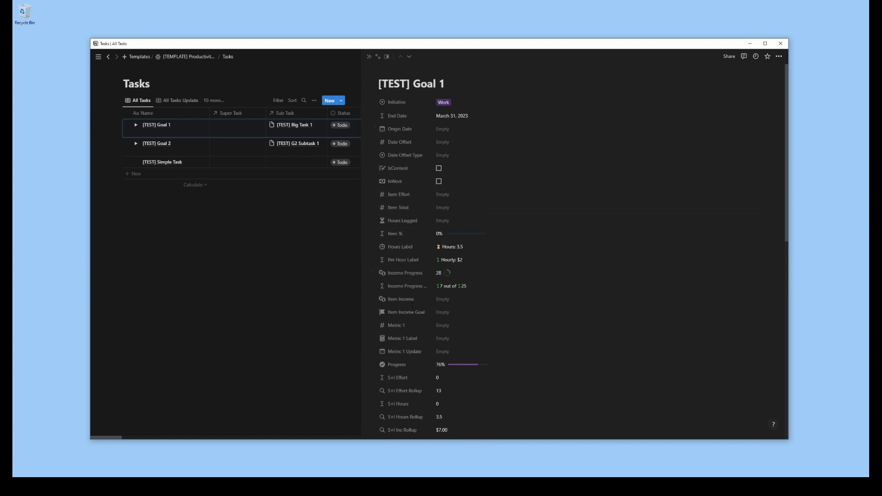
Move Item Income and Item Income Goal below Item Total, Metric 1 and Metric 1 Update below Hours Logged, and Progress below Item %
drag(390, 304, 391, 234)
drag(384, 325, 384, 260)
drag(384, 352, 384, 274)
drag(373, 366, 373, 312)
scroll(526, 327, down, 5)
drag(374, 140, 375, 126)
Always hide all the S+I calculation and rollup properties, including hours, income, income goal and total
click(394, 210)
click(470, 252)
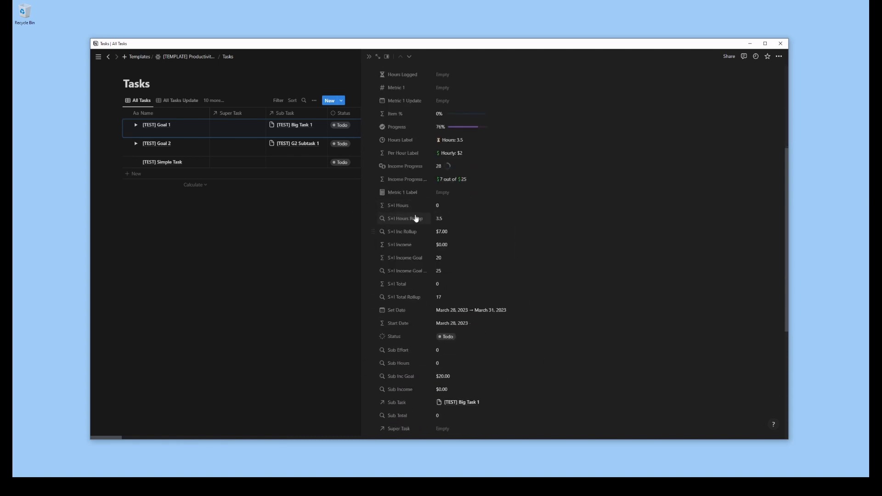
click(404, 207)
click(470, 252)
click(405, 208)
click(470, 252)
click(470, 252)
click(404, 208)
click(470, 252)
click(405, 207)
click(469, 252)
click(404, 208)
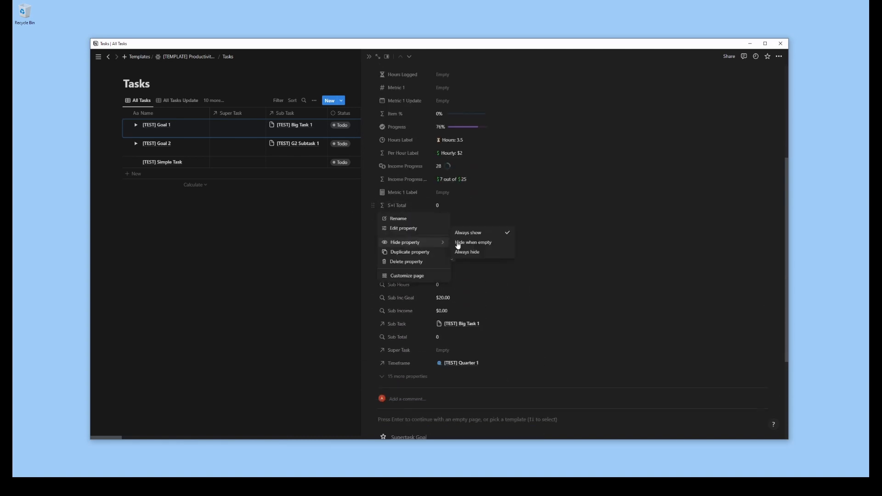
click(469, 252)
Move Set Date below Initiative and display the Timeframe and Sub Task relations as separate page sections
scroll(404, 257, up, 4)
drag(373, 378, 374, 240)
click(396, 335)
click(469, 377)
click(398, 360)
click(470, 303)
Show Time Type, % Timeframe and task progress, in that order, for entries in the Timeframe section
scroll(398, 322, down, 3)
click(763, 243)
click(744, 291)
scroll(744, 327, down, 2)
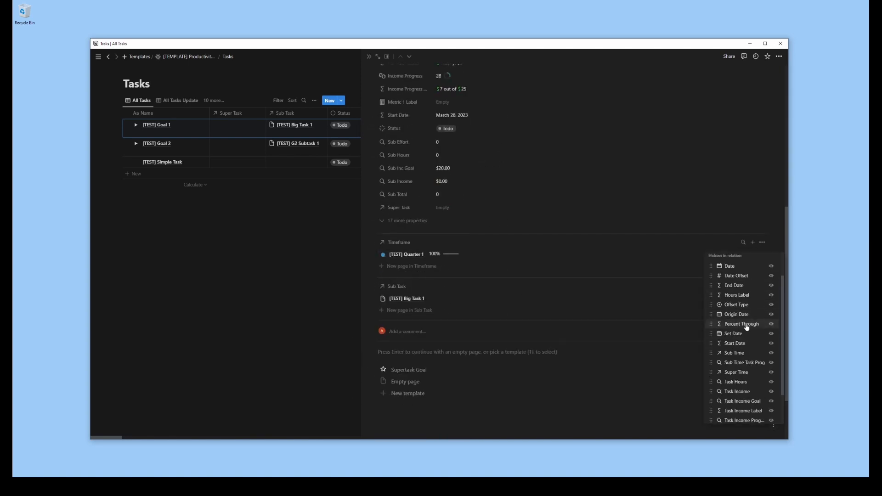
click(738, 408)
drag(711, 289, 711, 279)
scroll(725, 368, down, 2)
click(725, 396)
click(587, 210)
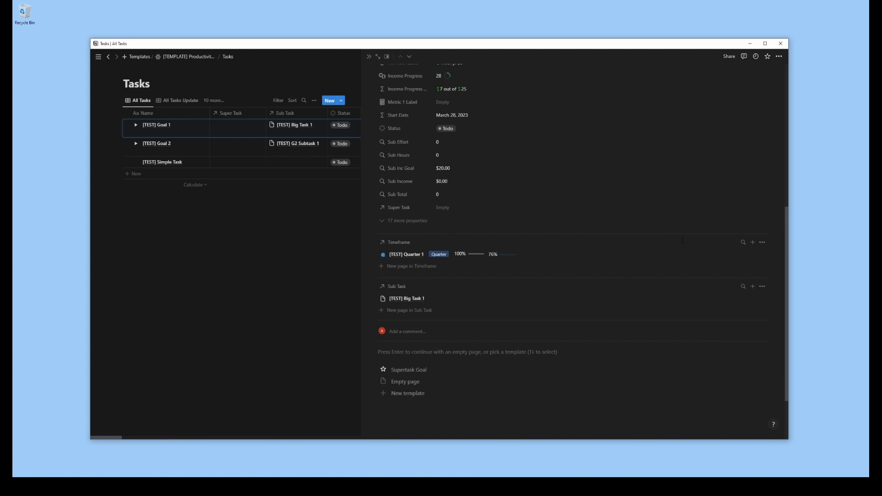
Show Status and Progress for entries in the Sub Task section
click(762, 287)
scroll(752, 327, down, 8)
click(773, 358)
scroll(753, 356, up, 6)
scroll(772, 353, down, 3)
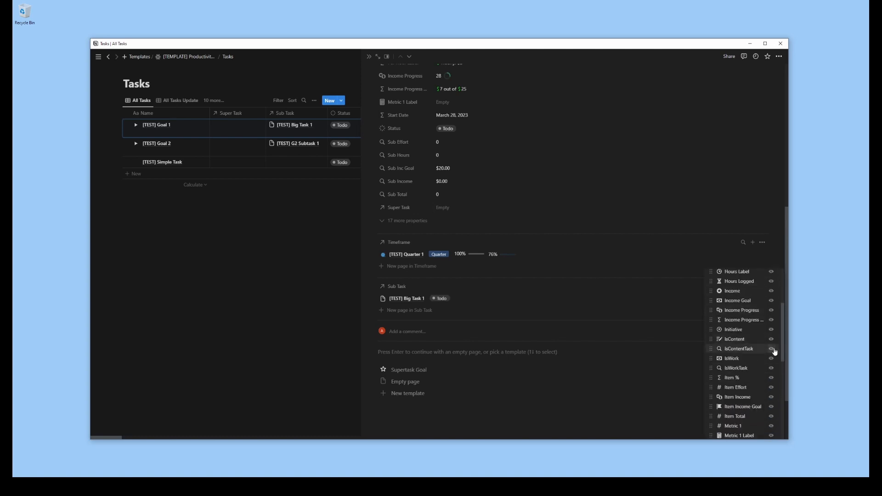
click(771, 373)
click(624, 406)
click(762, 287)
Always hide Sub Effort, Sub Hours, Sub Inc Goal, Sub Income and Sub Total, and move Super Task to the first place
scroll(624, 406, up, 3)
click(401, 247)
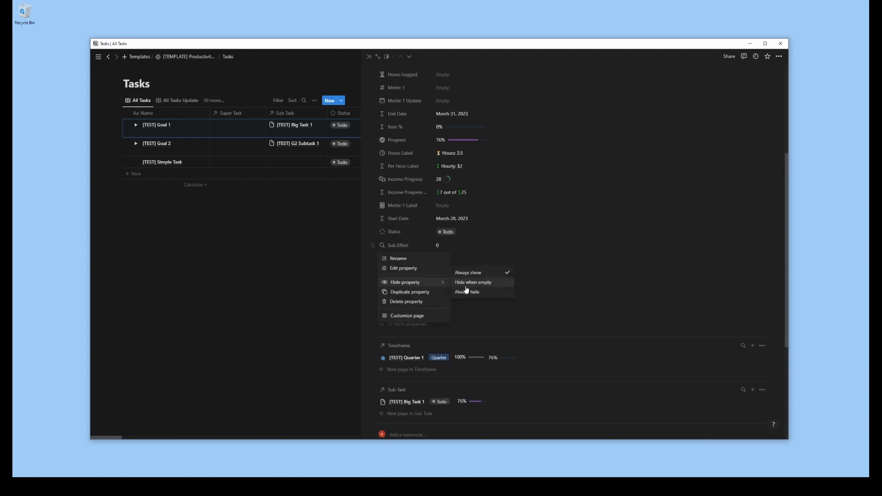
click(466, 292)
click(402, 247)
click(467, 291)
click(402, 248)
click(467, 291)
click(401, 248)
drag(403, 249, 393, 108)
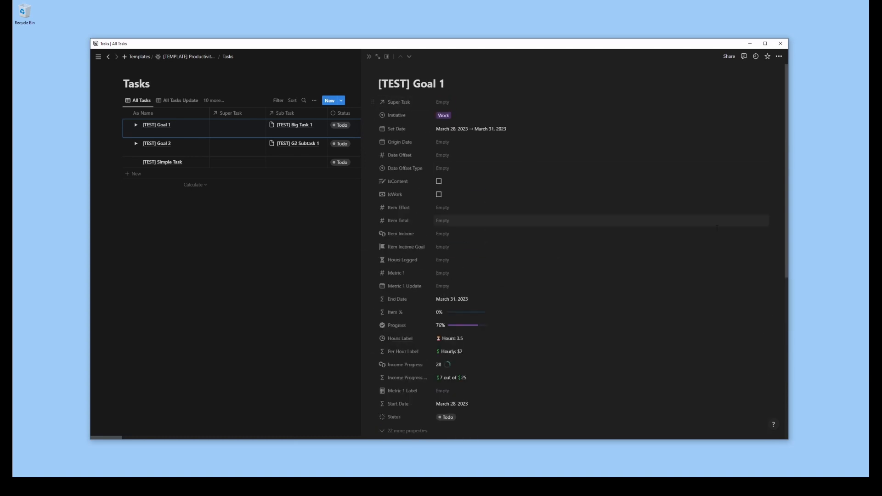
Move Status below Initiative, hide Start Date and End Date, and close the [TEST] Goal 1 page
scroll(641, 239, down, 5)
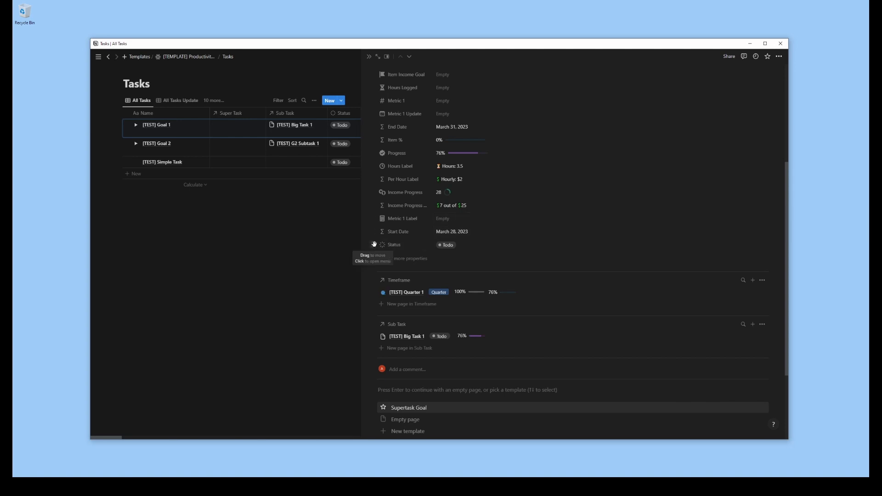
scroll(574, 253, up, 5)
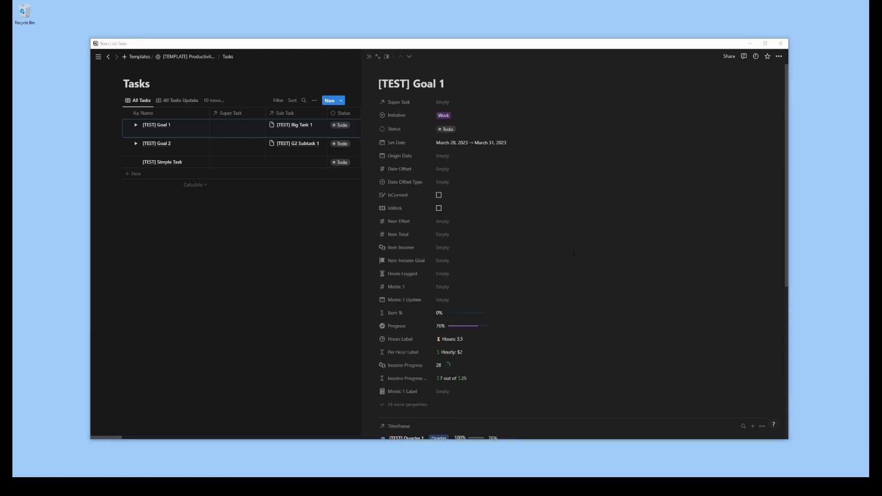
click(369, 57)
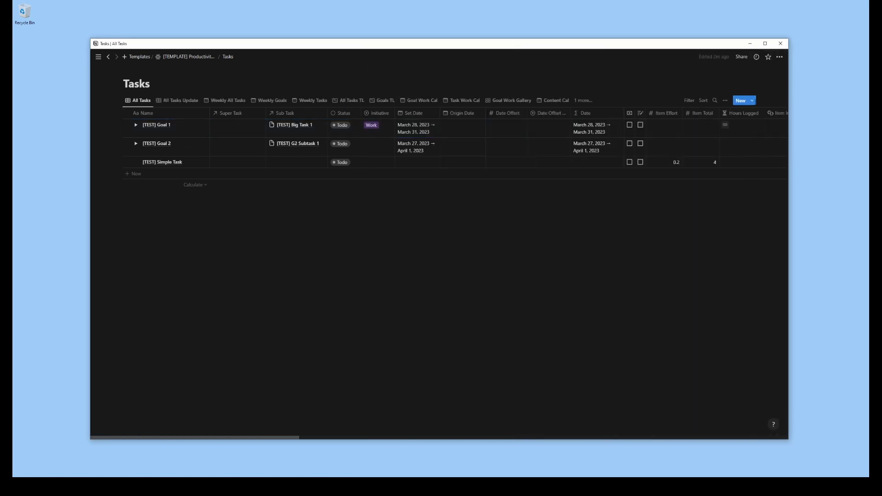
Open the Supertask Goal template for editing and add a Goal Description heading to its body
click(752, 101)
click(776, 126)
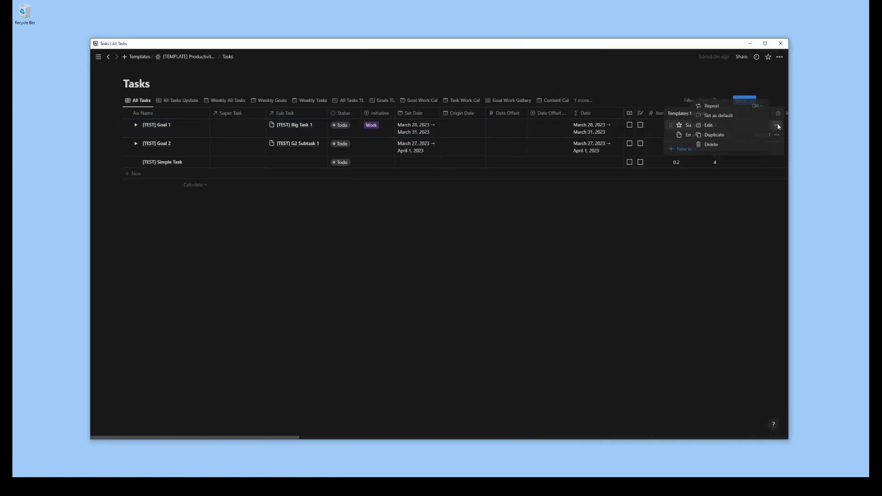
click(713, 126)
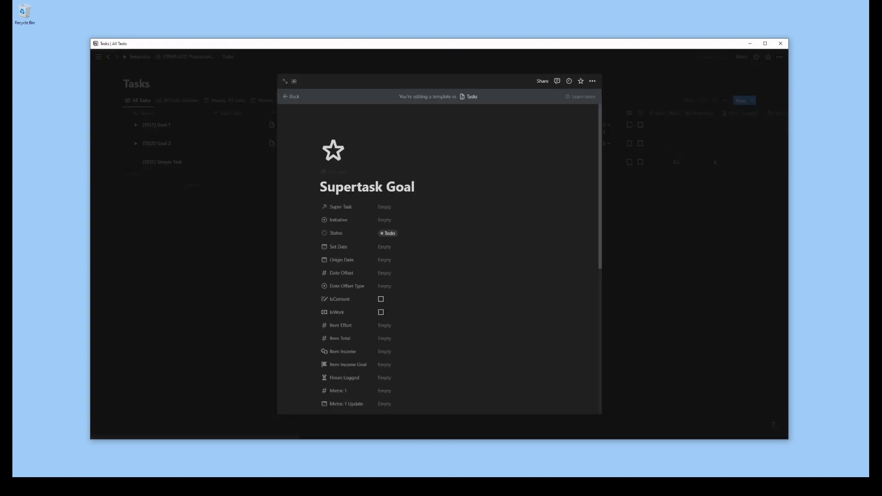
scroll(544, 213, down, 3)
scroll(544, 215, down, 2)
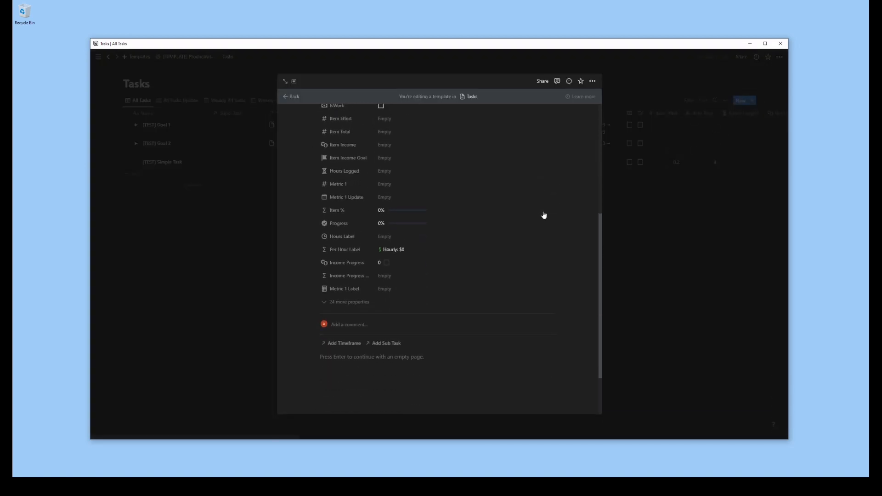
click(361, 340)
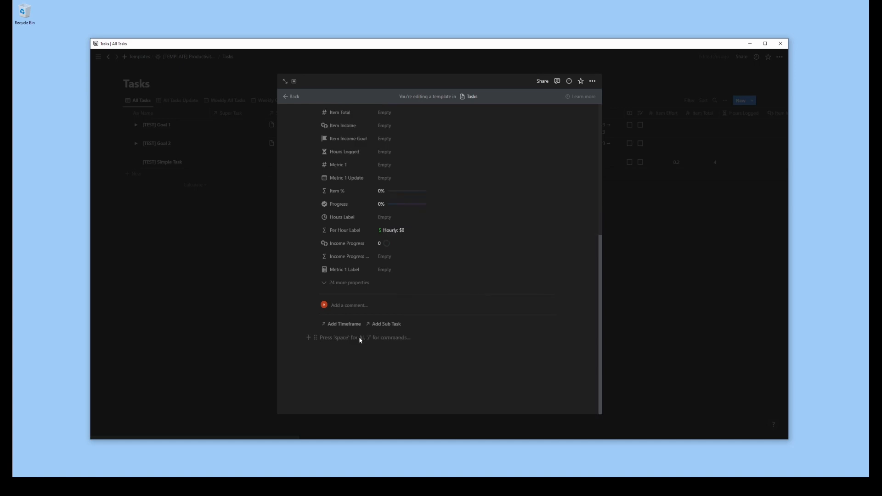
text(# Goal Description)
key(Return)
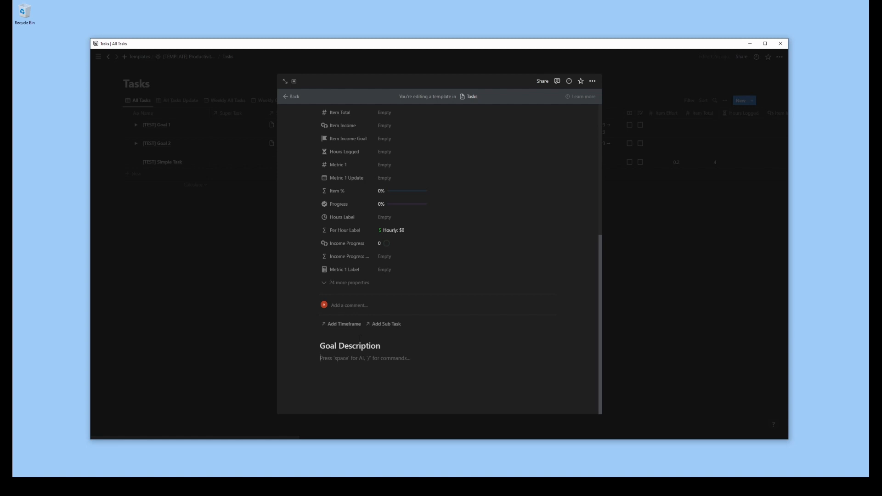
Add a purple callout with a star icon under the heading, reading "Why is this goal important?"
text(/call)
key(Return)
text(Why is this goal important?)
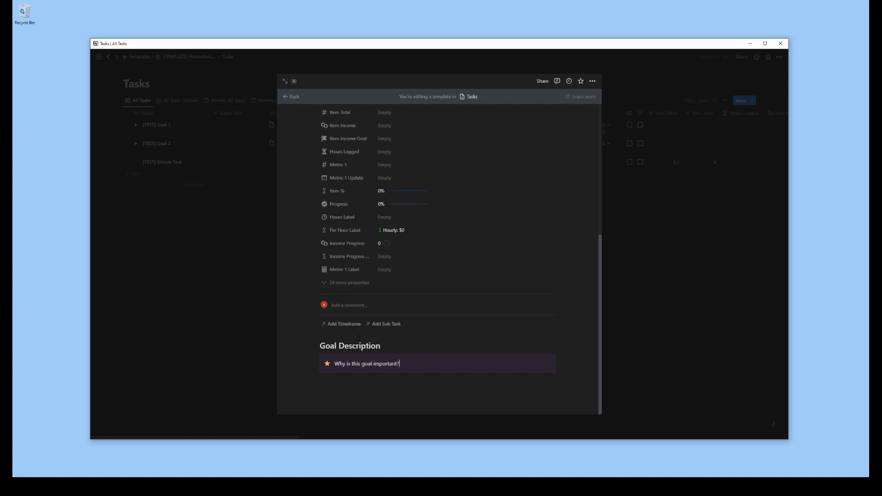
Insert a linked Tasks calendar view named Goal Tasks below the callout, filtered to Super Task Supertask Goal
click(372, 401)
text(/v)
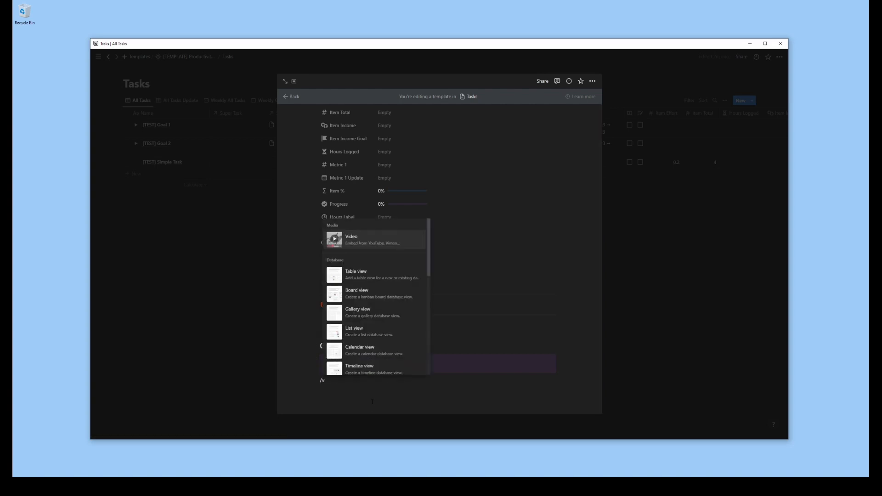
text(iew)
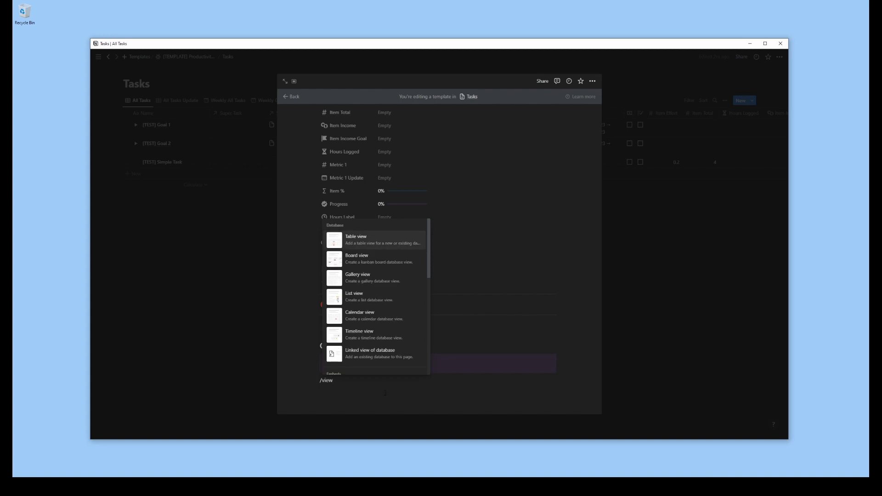
click(390, 360)
click(514, 337)
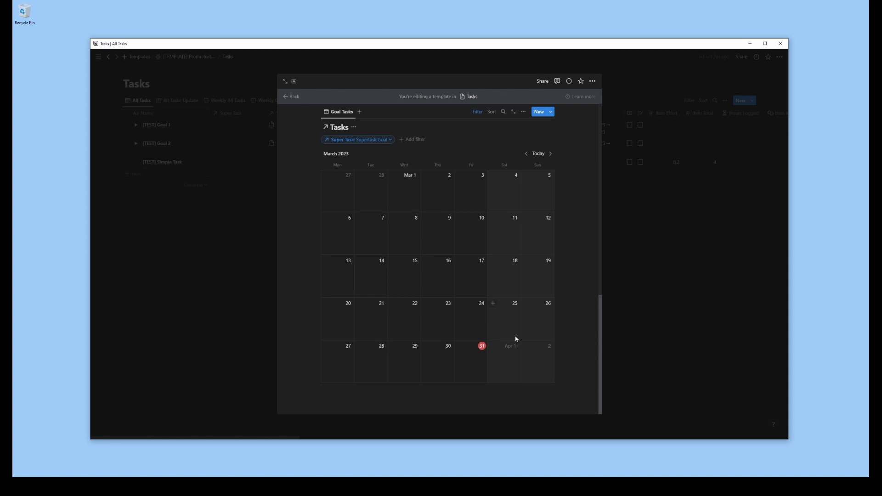
Add a toggle list titled Automation between the callout and the Goal Tasks calendar
scroll(517, 340, up, 2)
click(307, 128)
text(togg)
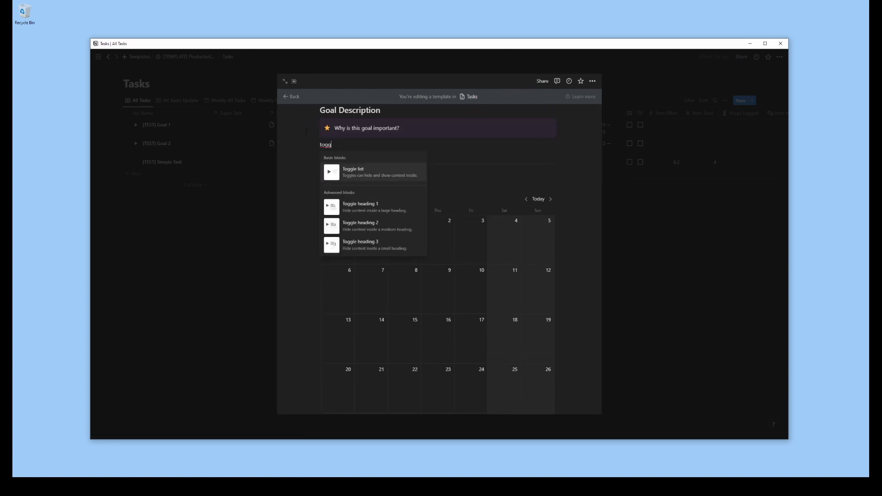
key(Return)
text(Instructions)
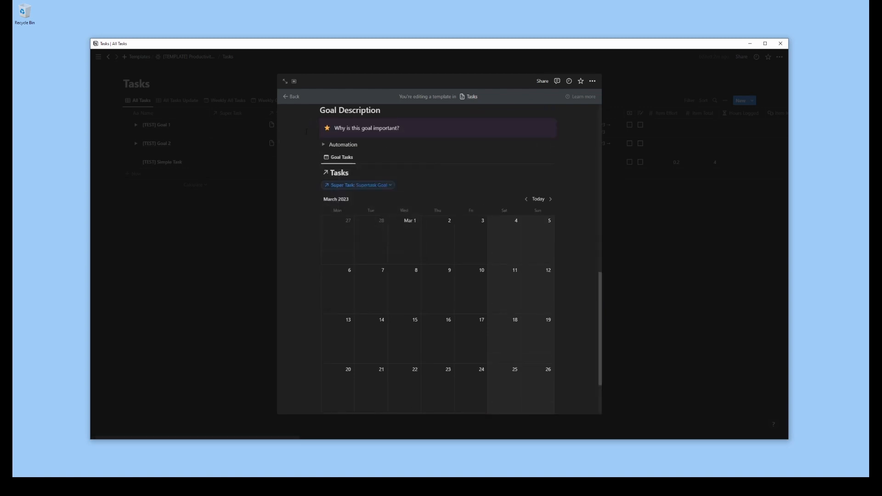
Replace the Automation toggle list with a toggle heading titled Automation, spaced by blank lines between the callout and the Goal Tasks calendar
key(ctrl+BackSpace)
key(BackSpace)
key(Return)
key(Return)
key(Up)
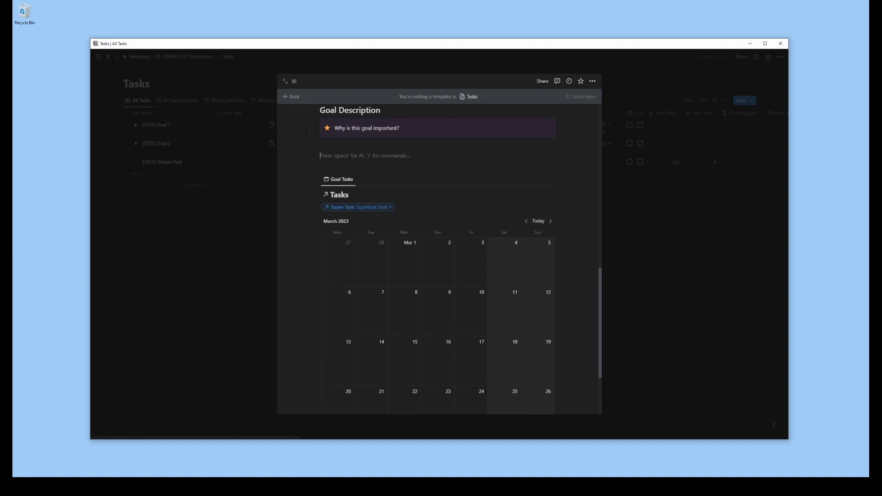
text(/toggl)
key(Down)
key(Down)
Write notes inside the Automation toggle on editing the button before use, the 10-step maximum, Origin Date, Offset Type and Offset Value
key(Return)
text(Automation)
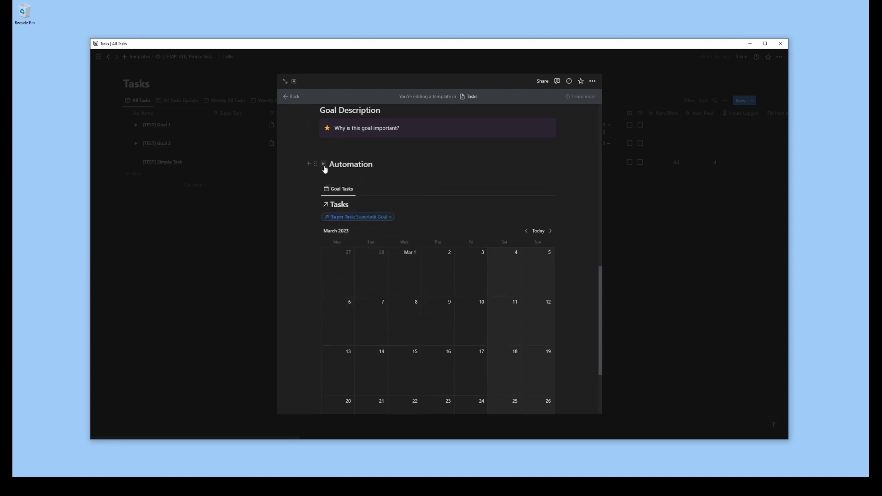
key(Return)
text(Note: edit this butto)
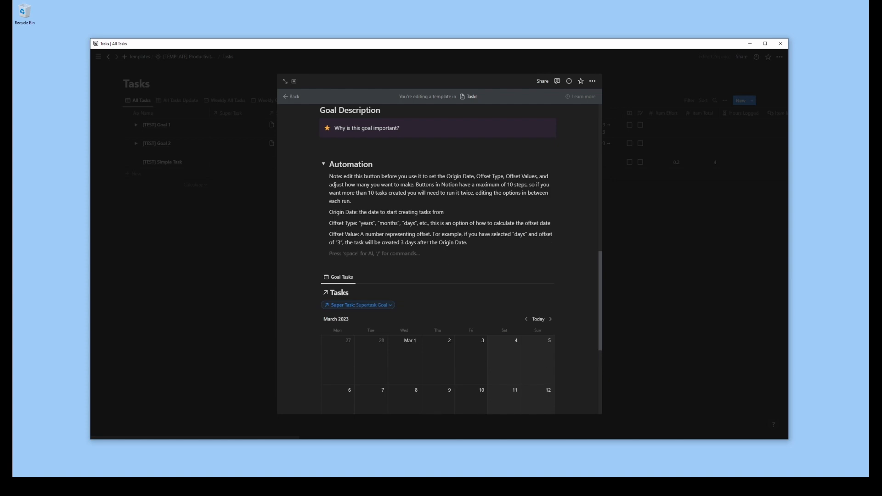
key(Return)
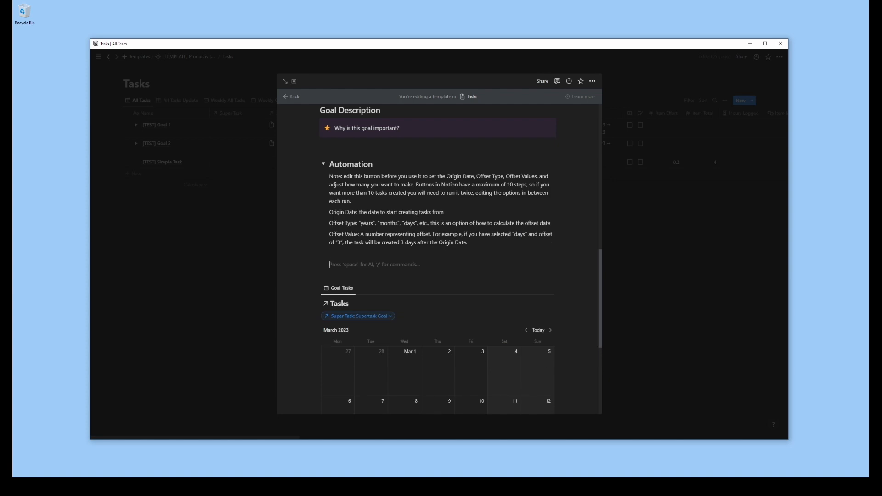
Insert a button block below the notes in the Automation toggle and name it Create Recurring Tasks
text(/butt)
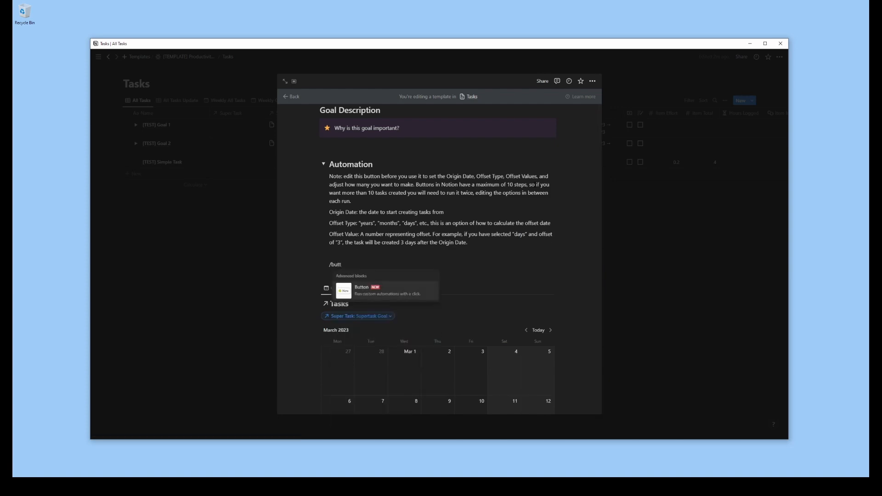
key(Return)
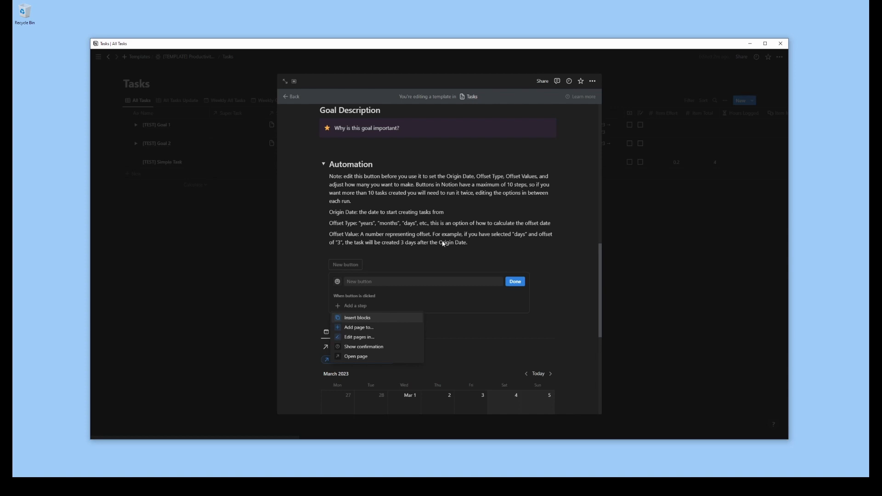
click(382, 282)
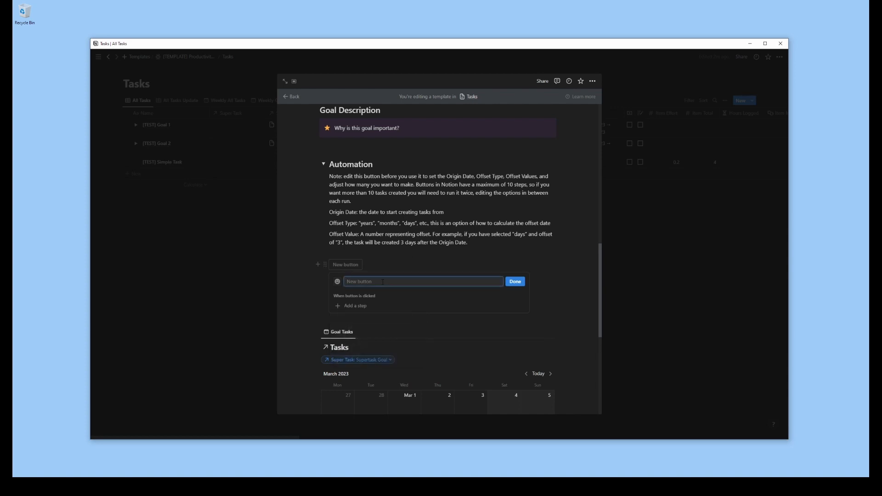
text(Create Rec)
key(BackSpace)
key(BackSpace)
key(BackSpace)
text(Mul)
key(BackSpace)
text(Recurring Tasks)
Add a button action that adds a page to the Tasks database with the name "[GEN] New Task"
click(348, 305)
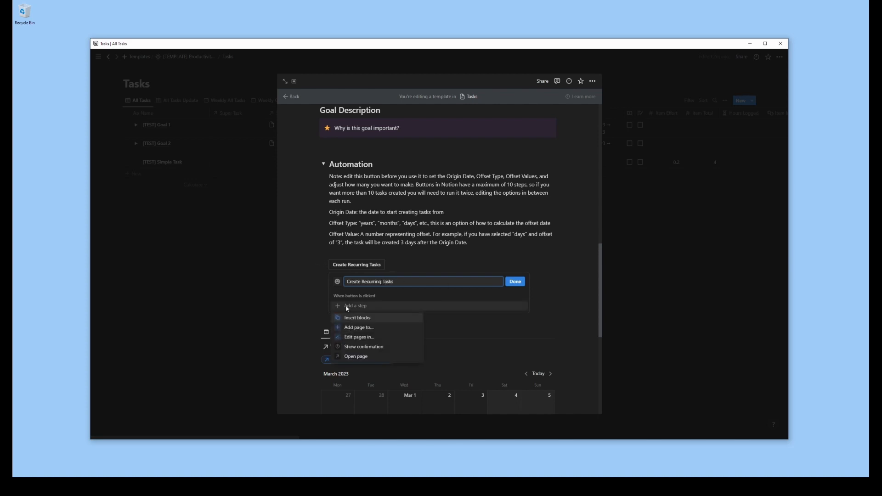
click(359, 327)
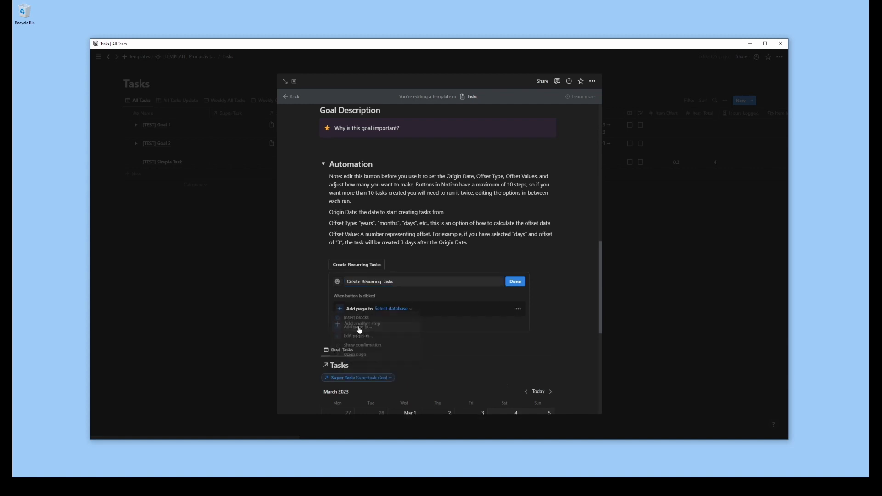
click(408, 311)
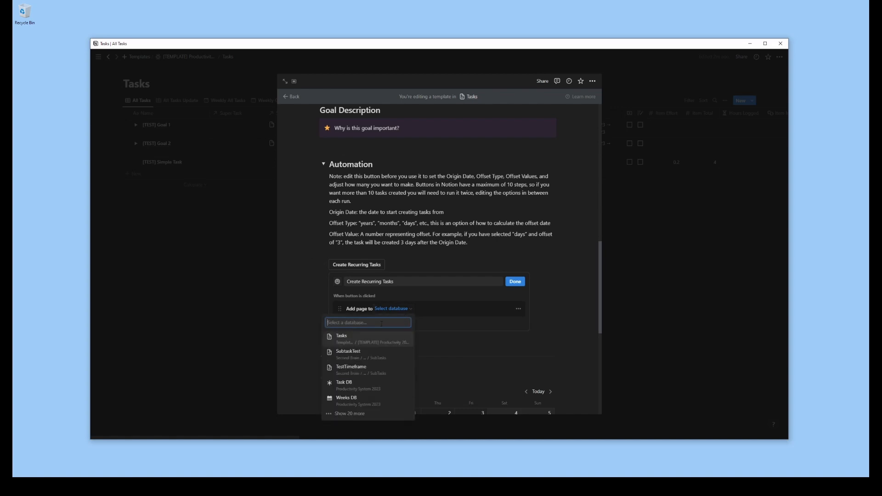
click(361, 343)
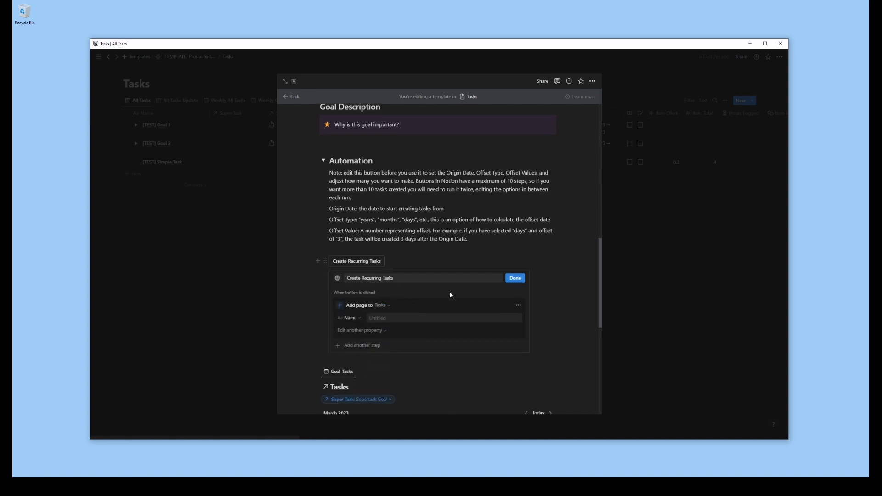
scroll(428, 275, down, 5)
scroll(406, 251, up, 3)
click(388, 219)
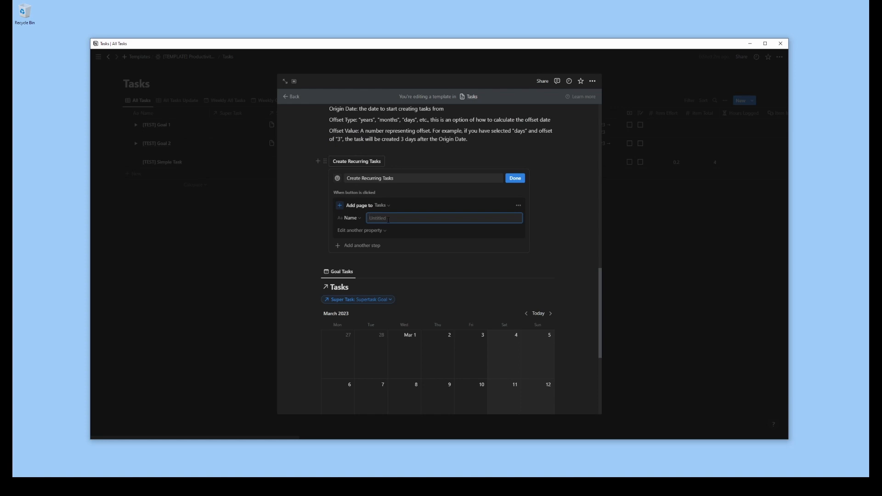
text([GEN] New Task)
Set the generated page's Super Task property to This page and rename the button Create Sub Tasks
click(364, 231)
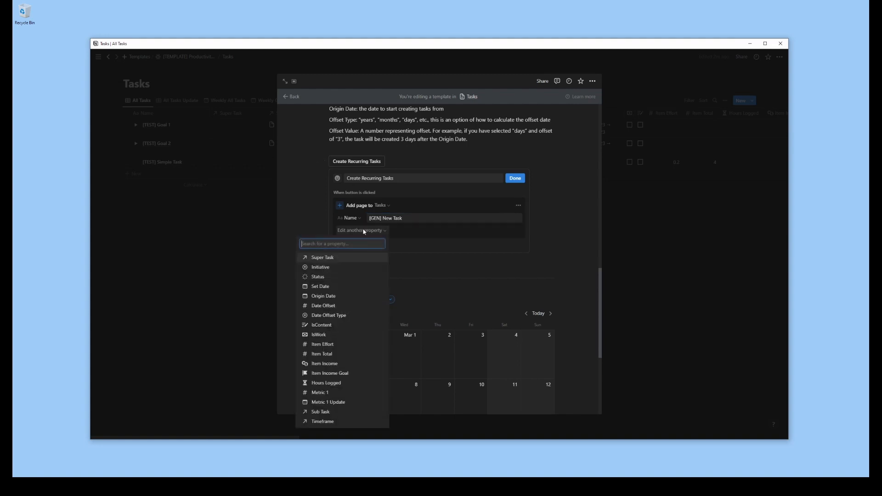
click(324, 257)
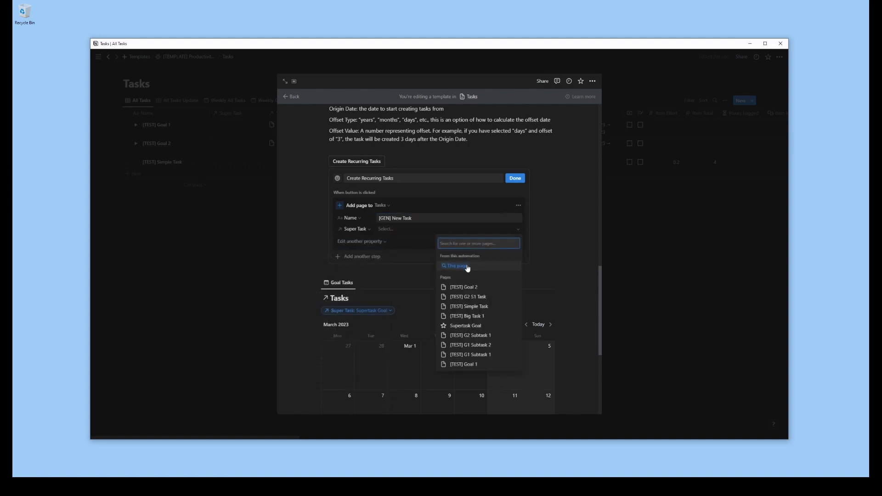
click(460, 266)
click(404, 242)
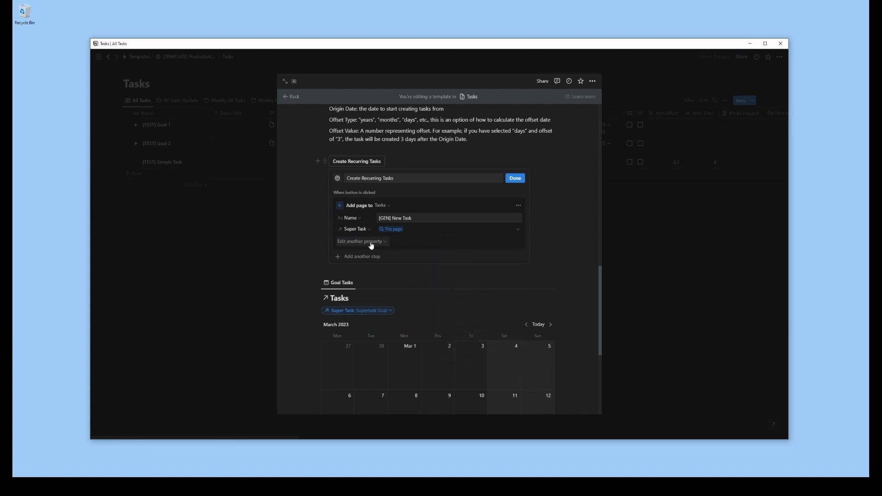
click(374, 178)
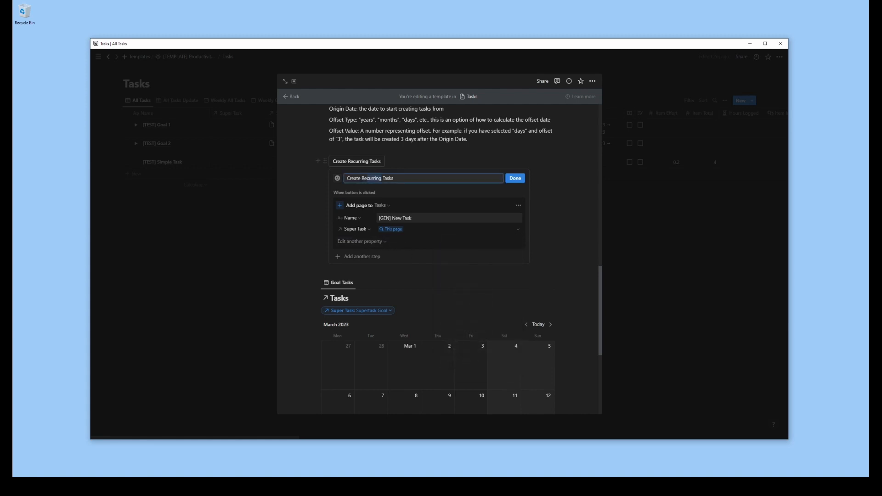
text(Sub)
Add the Origin Date, Date Offset and Date Offset Type properties to the button's add-page action
click(357, 242)
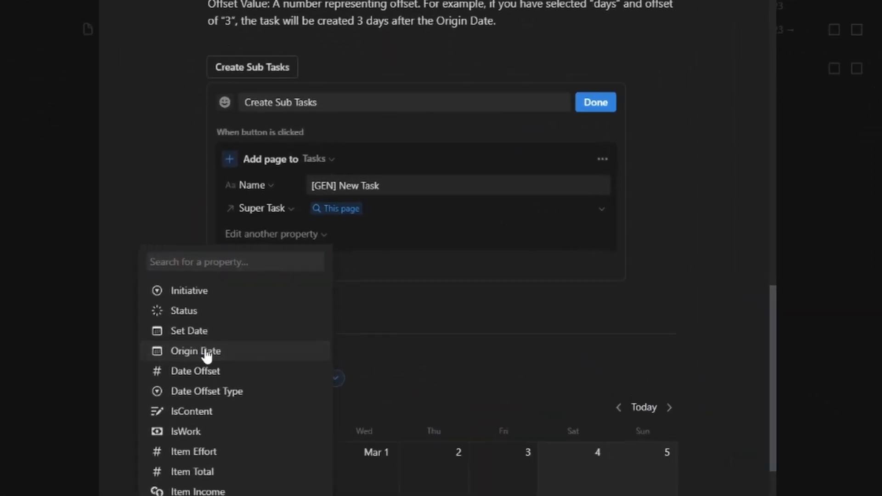
click(326, 298)
click(274, 264)
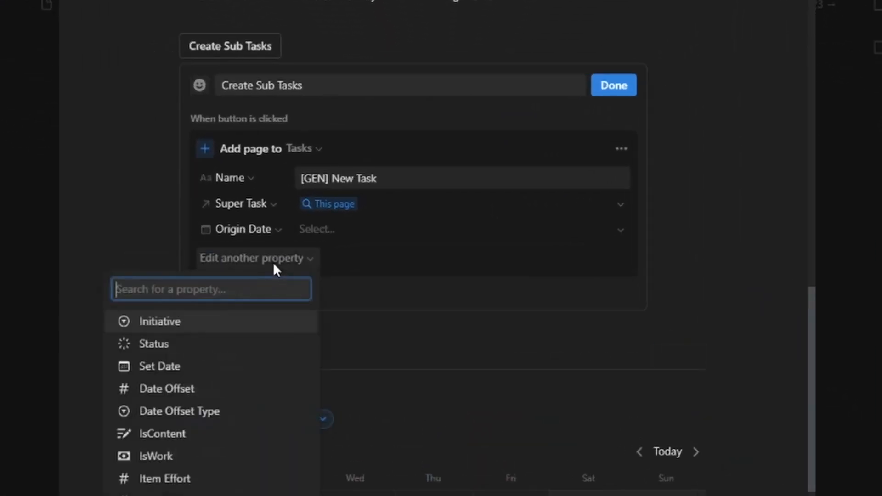
click(210, 391)
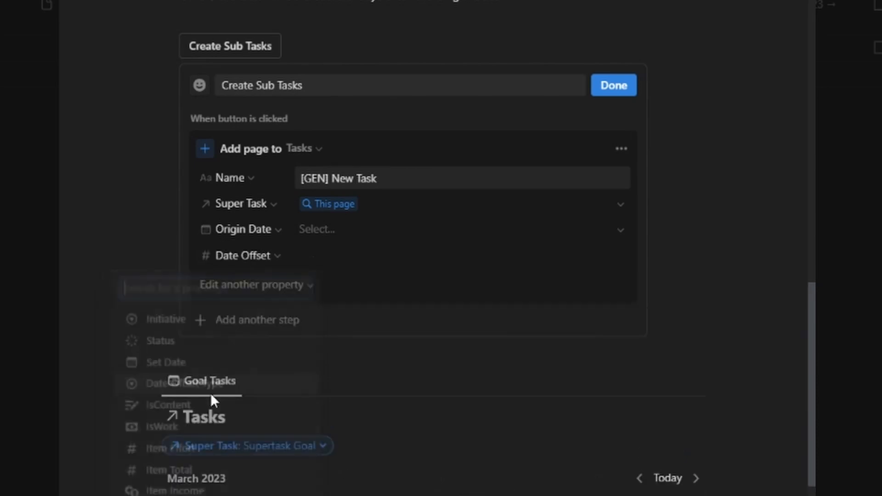
click(241, 286)
click(218, 416)
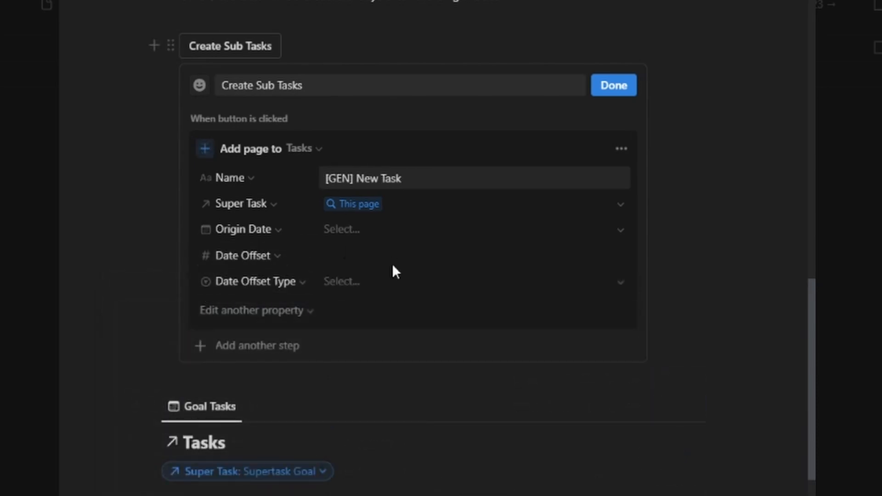
Set the generated task's Origin Date to Today, Date Offset to 0 and Date Offset Type to days
click(366, 229)
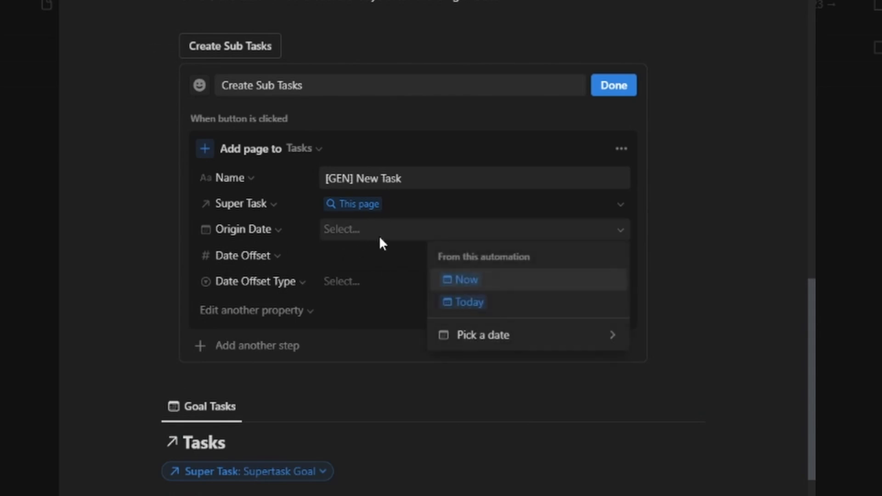
click(500, 311)
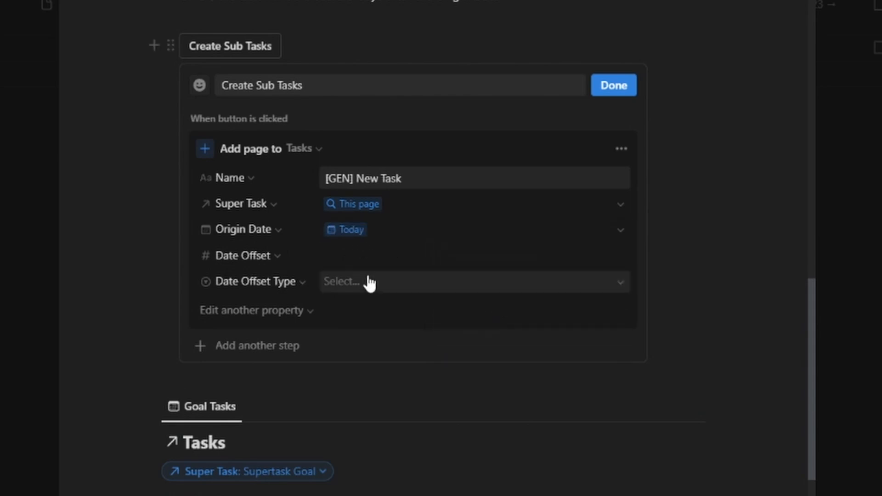
click(380, 256)
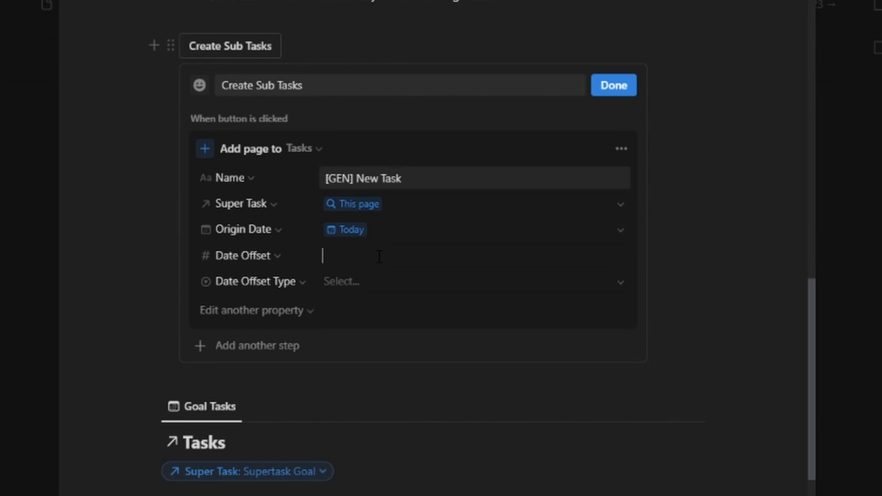
text(0)
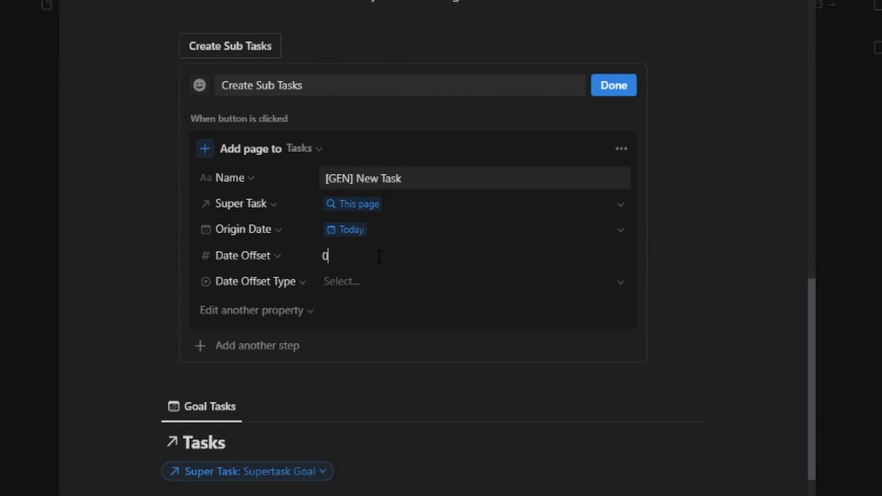
click(378, 281)
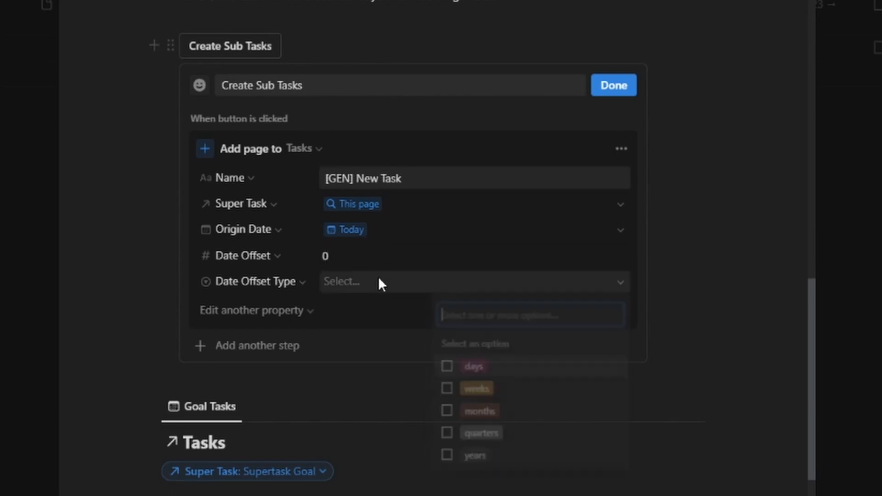
click(447, 368)
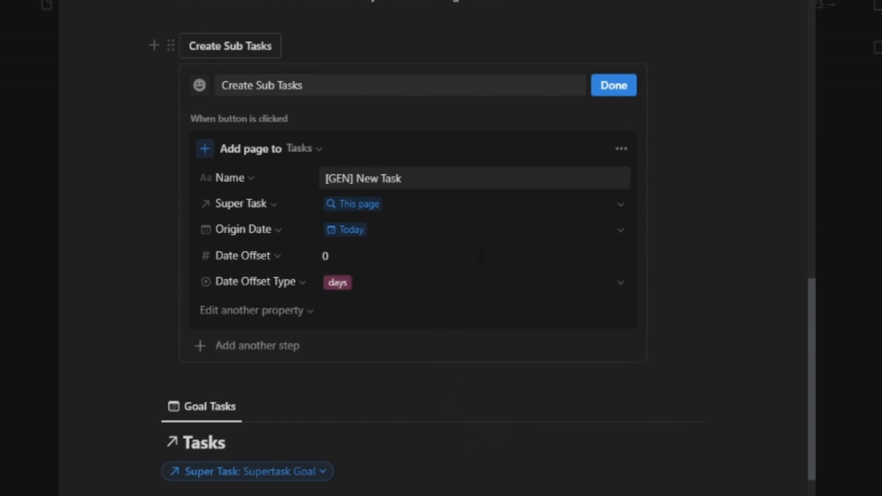
scroll(488, 252, down, 2)
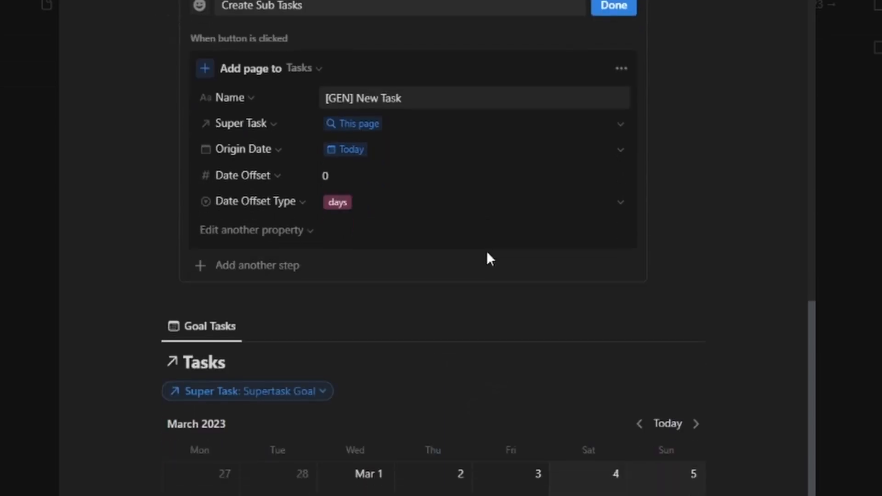
scroll(487, 251, up, 2)
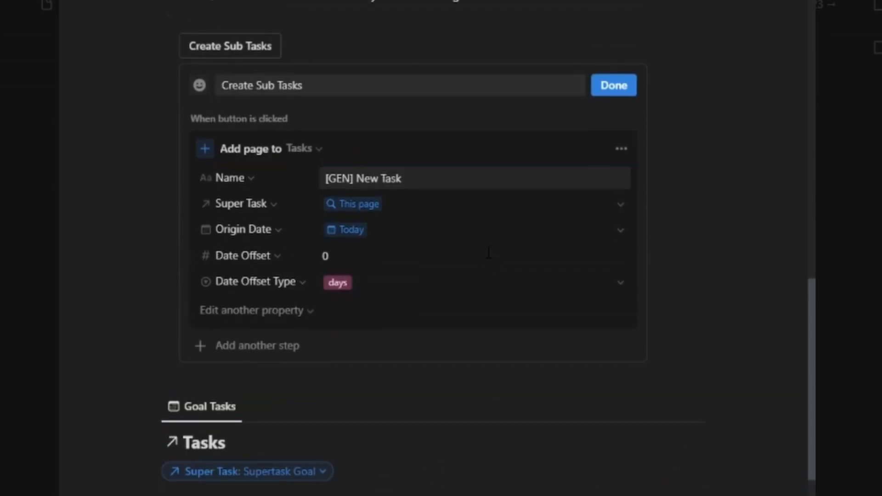
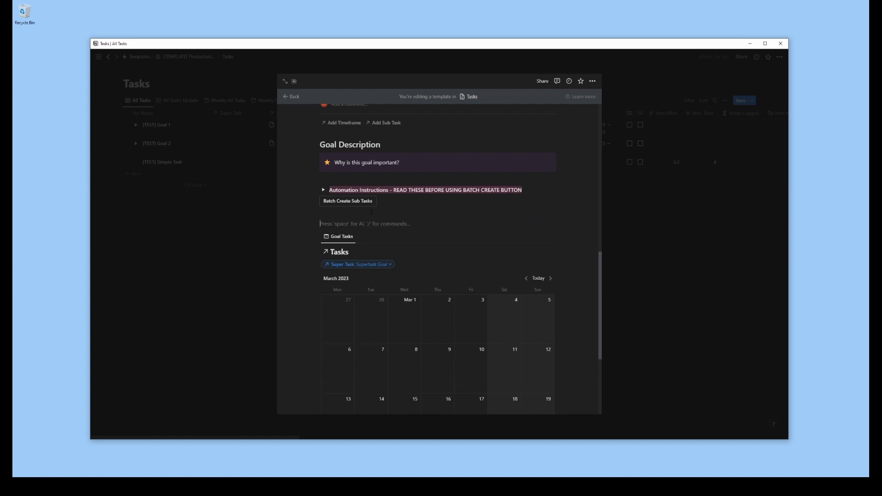
Insert a new button below Batch Create Sub Tasks with an action that edits pages in the Tasks database
click(371, 213)
key(Return)
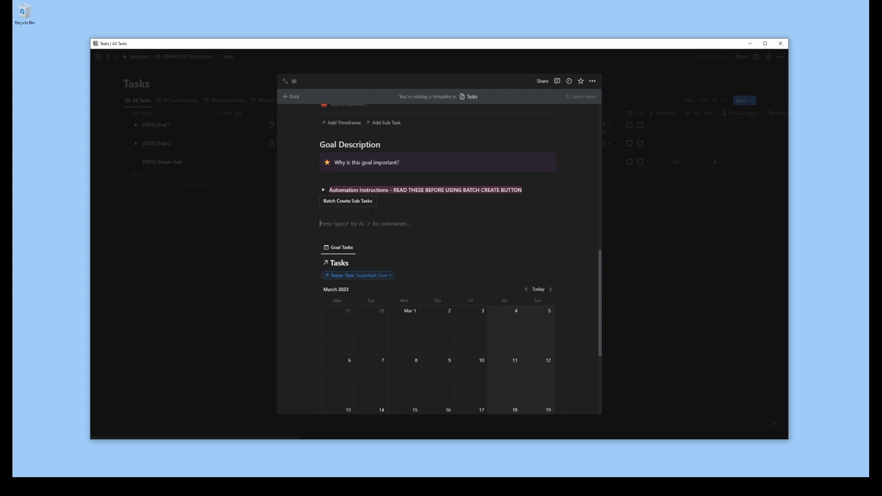
text(/BUTTON)
key(Return)
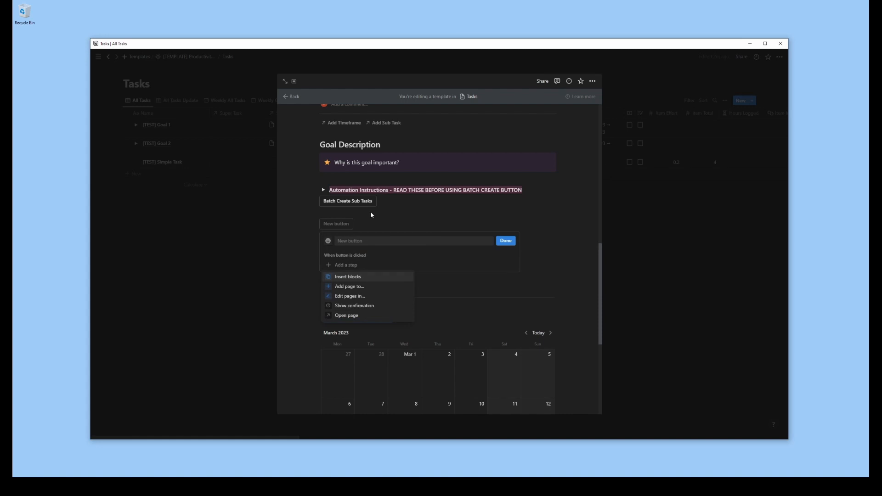
click(356, 297)
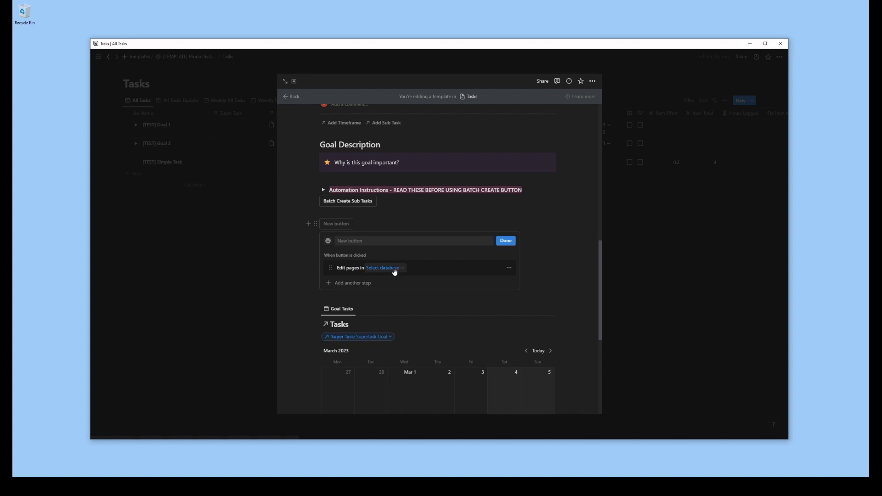
click(395, 272)
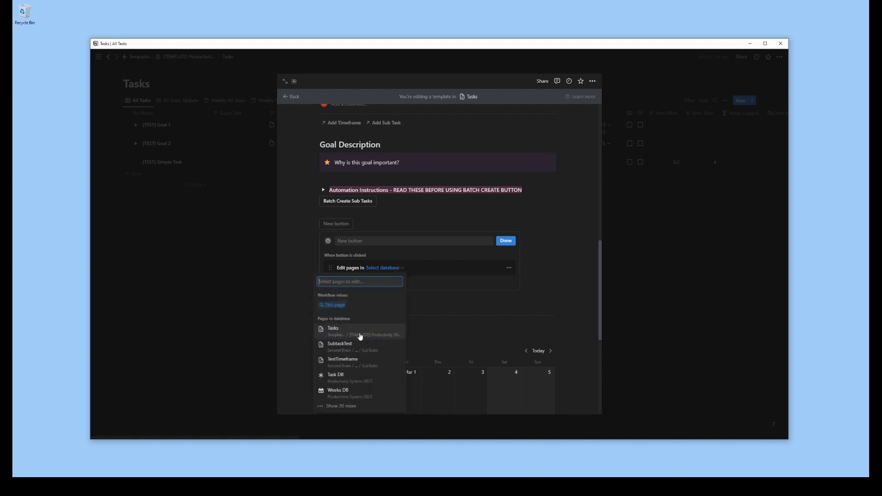
click(360, 337)
Name the new button Sync Task Statuses
click(374, 242)
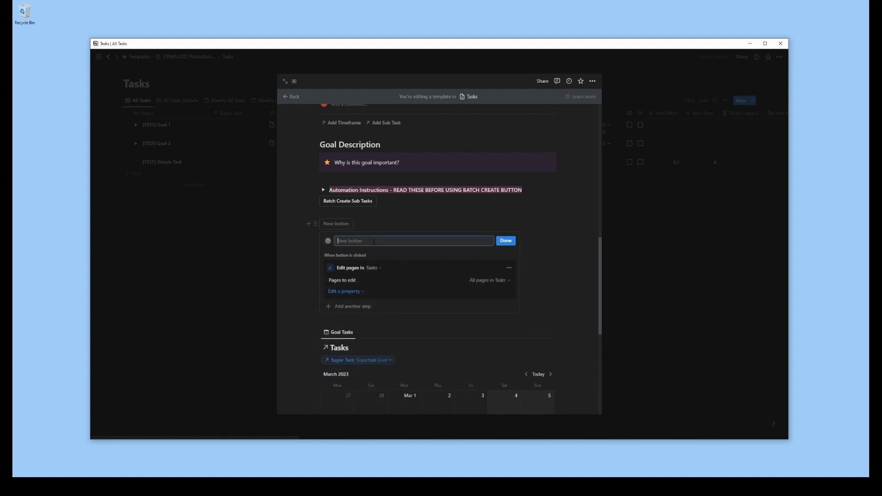
text(Sync Task Statuses)
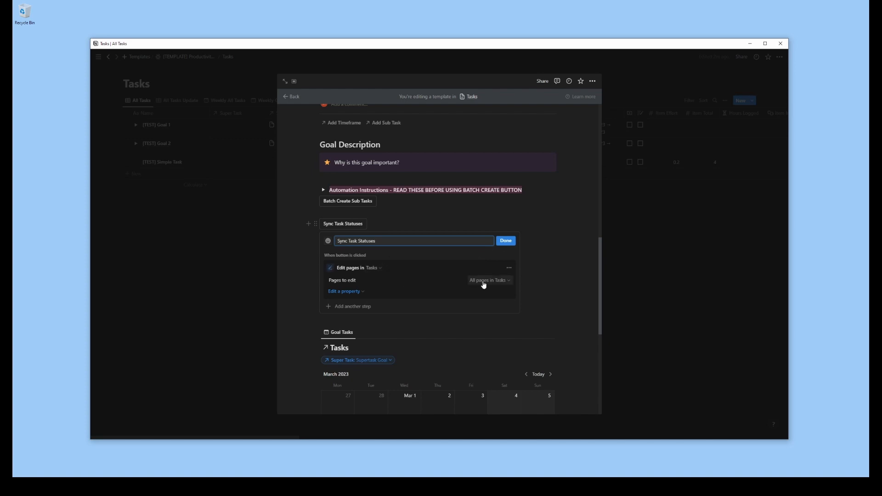
Filter the button's pages to edit to those whose Super Task contains Supertask Goal
click(485, 280)
click(370, 293)
text(sup)
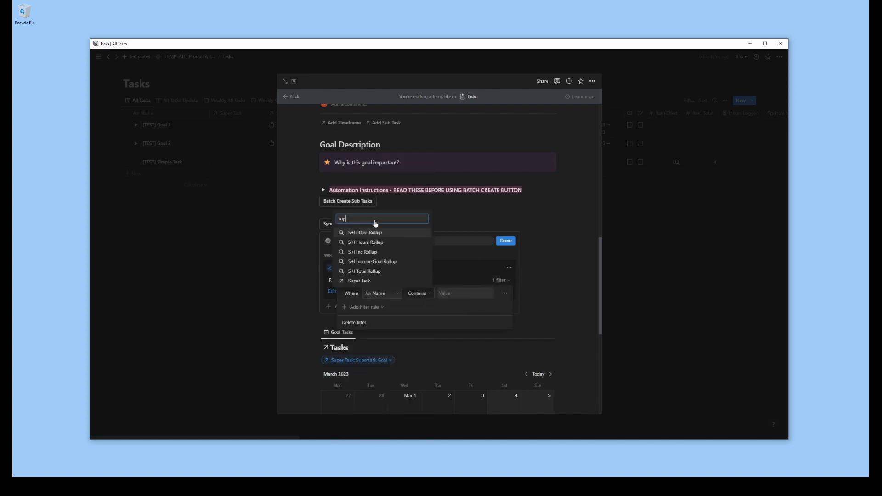
click(374, 276)
click(473, 295)
click(446, 297)
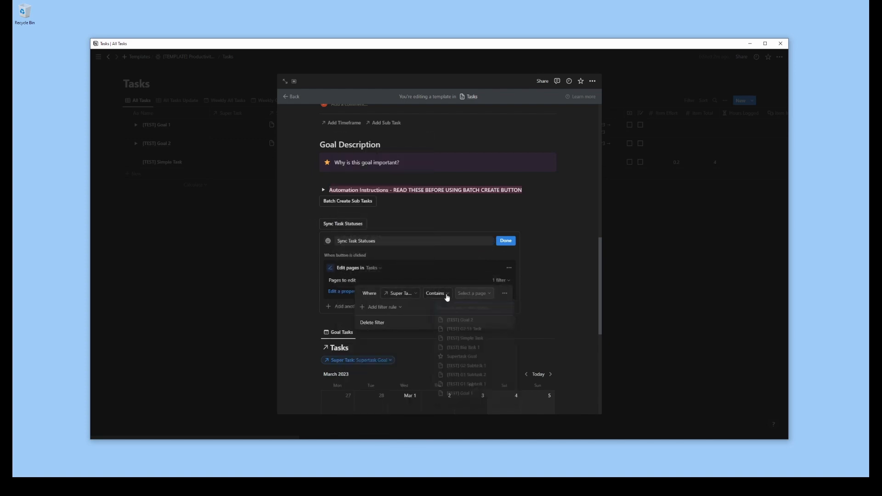
click(444, 296)
click(445, 298)
click(469, 297)
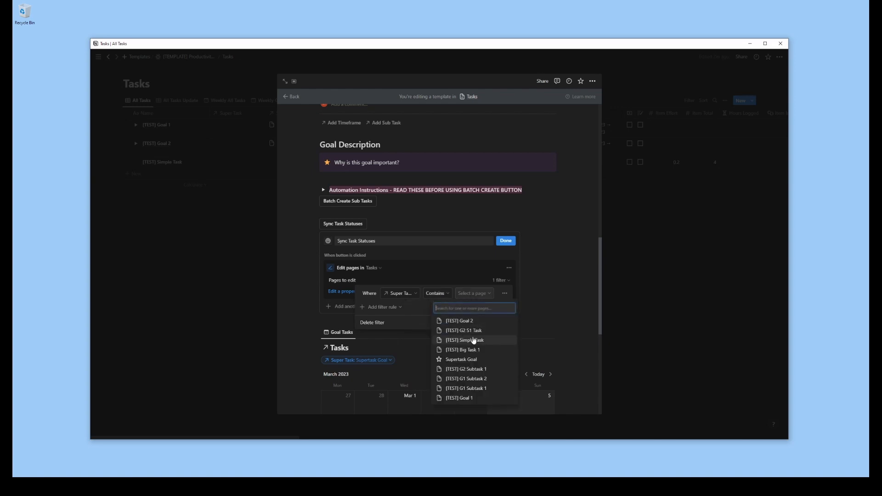
click(468, 361)
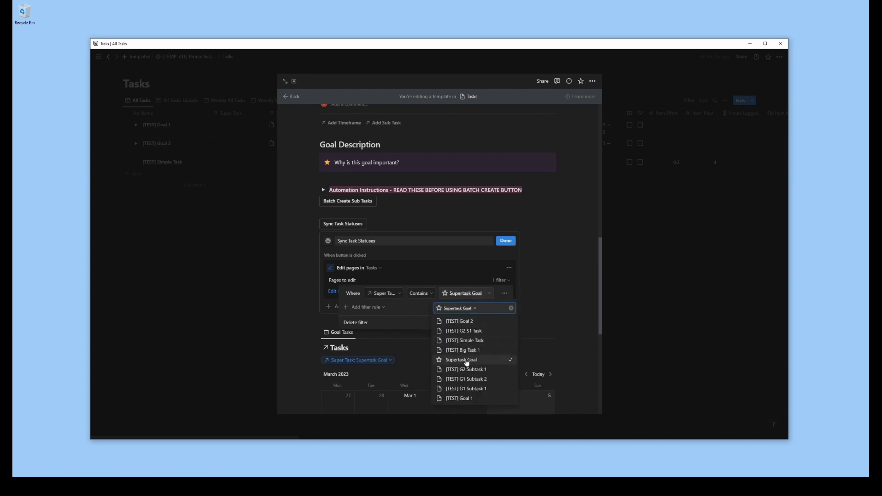
click(478, 300)
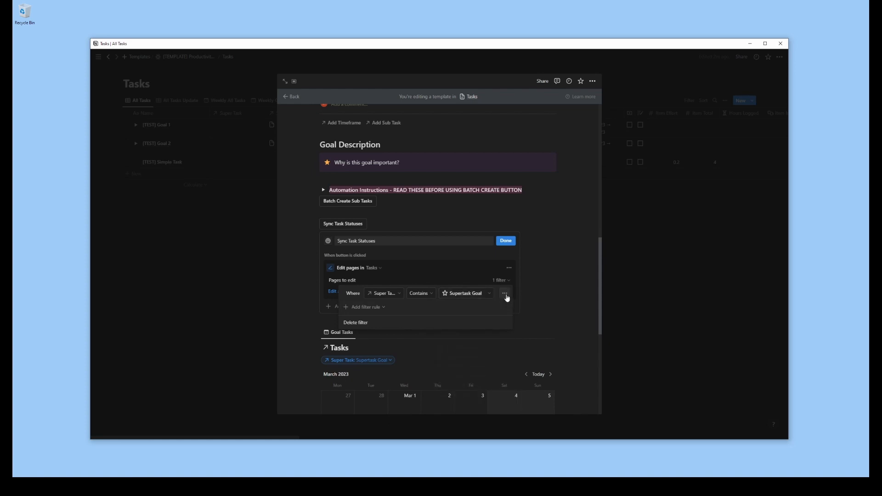
click(505, 295)
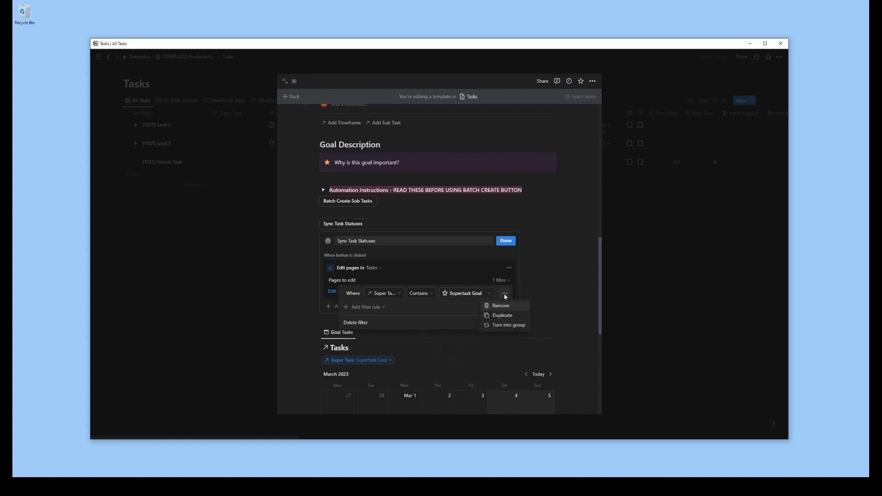
click(505, 298)
Add a second filter rule to the edit action requiring Progress ≥ 100
click(347, 308)
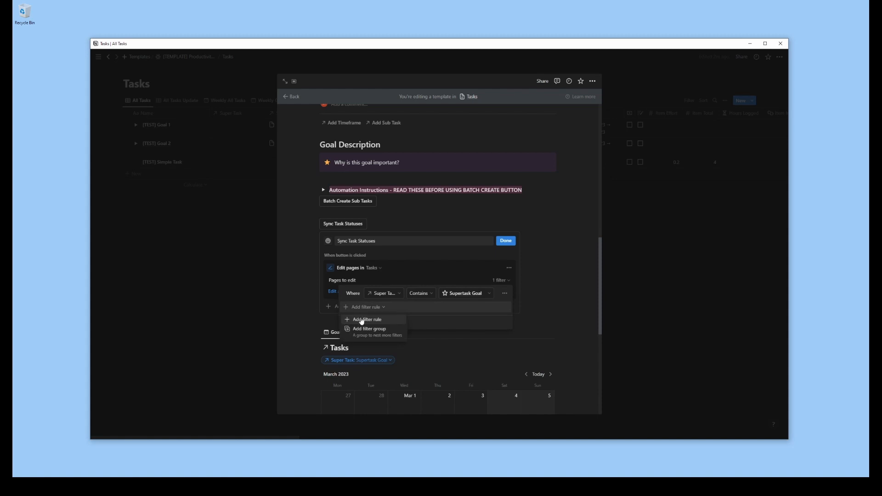
click(362, 321)
click(384, 308)
text(stat)
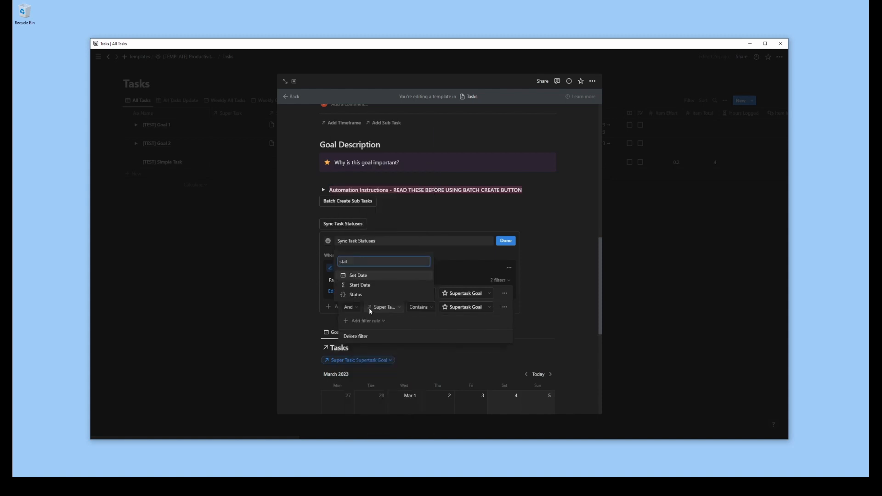
key(BackSpace)
key(BackSpace)
key(BackSpace)
key(BackSpace)
text(root)
key(BackSpace)
key(BackSpace)
key(BackSpace)
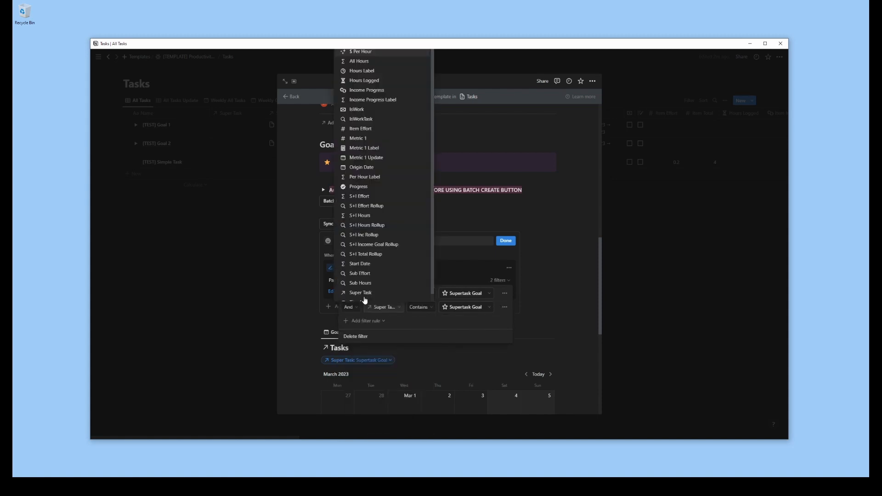
text(og)
click(364, 297)
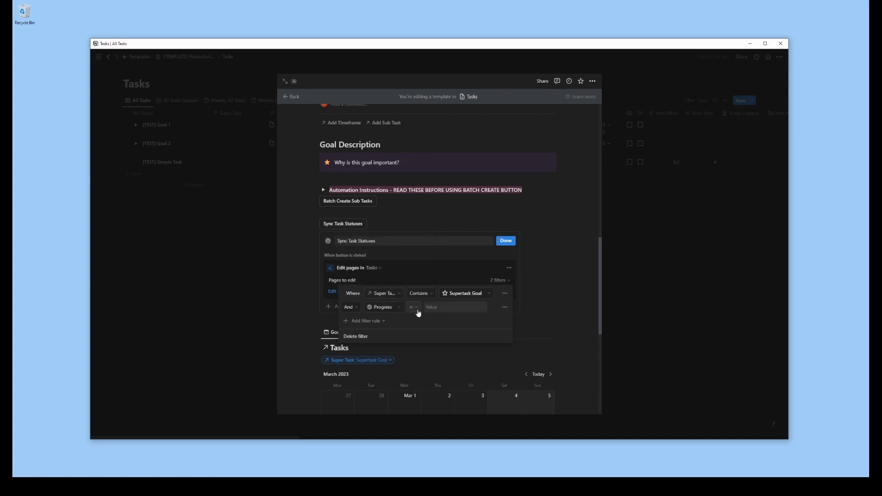
click(413, 307)
click(389, 358)
click(469, 308)
text(100)
click(449, 274)
Make the edit action set the Status property of the matching tasks to Done
click(353, 292)
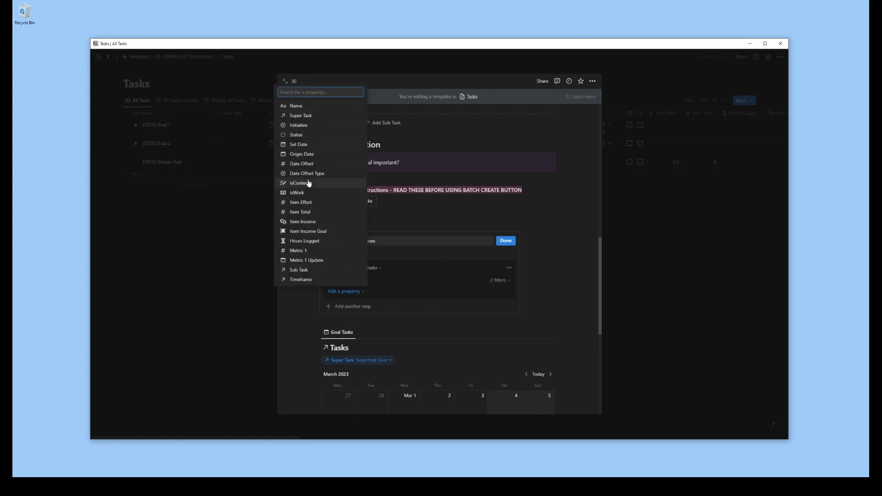
click(309, 161)
click(368, 291)
click(469, 346)
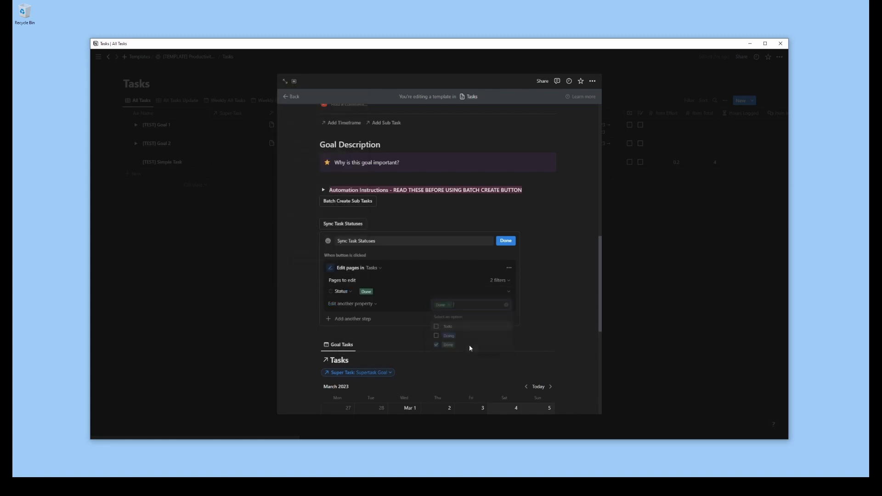
Duplicate the edit action and make the copy set Status to Doing for tasks with Progress < 100
click(509, 269)
click(506, 303)
scroll(359, 265, down, 2)
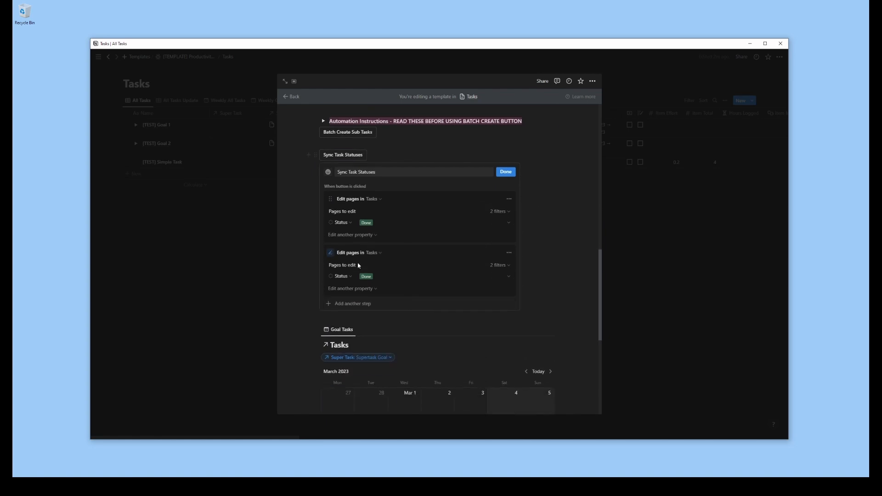
click(506, 267)
click(415, 293)
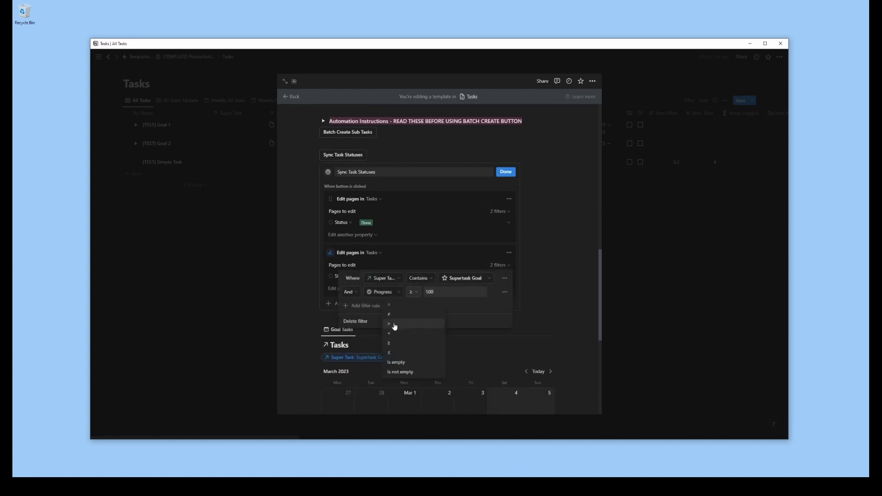
click(397, 334)
click(549, 304)
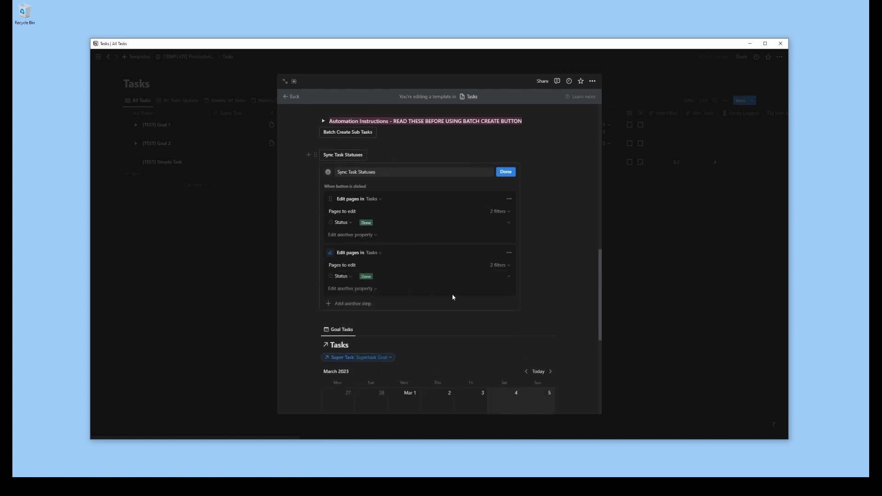
click(384, 280)
click(437, 328)
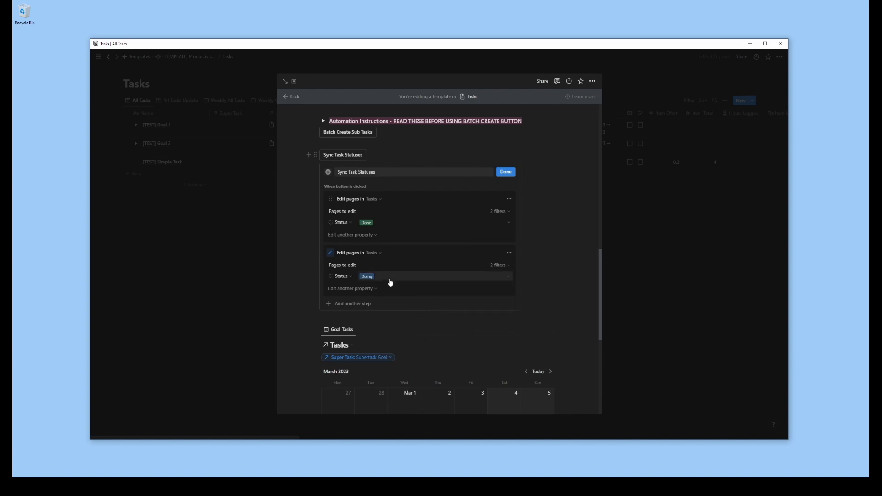
Add a filter rule to the Doing action requiring Progress > 0
click(506, 265)
click(365, 306)
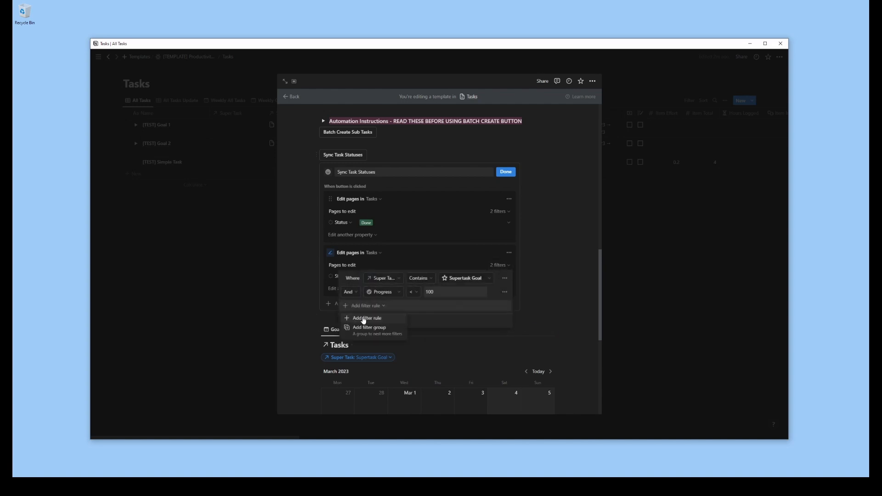
click(367, 318)
click(417, 309)
click(400, 336)
click(451, 306)
key(BackSpace)
key(BackSpace)
key(BackSpace)
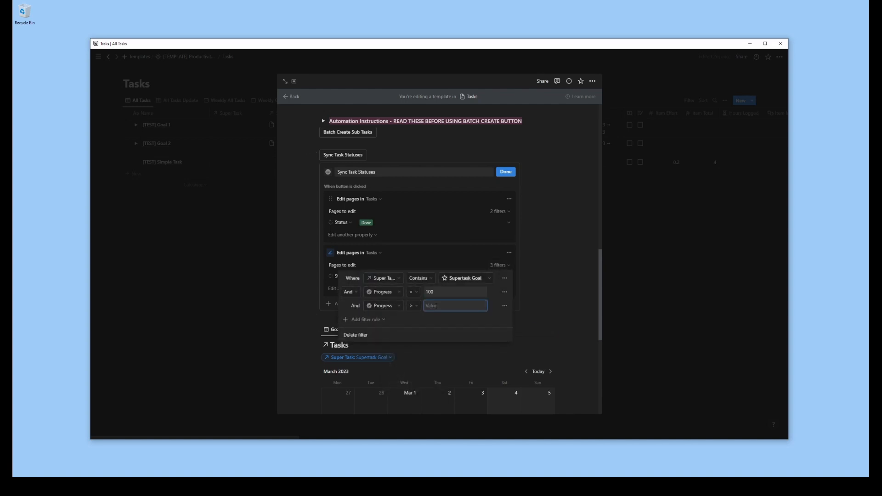
text(0)
click(548, 300)
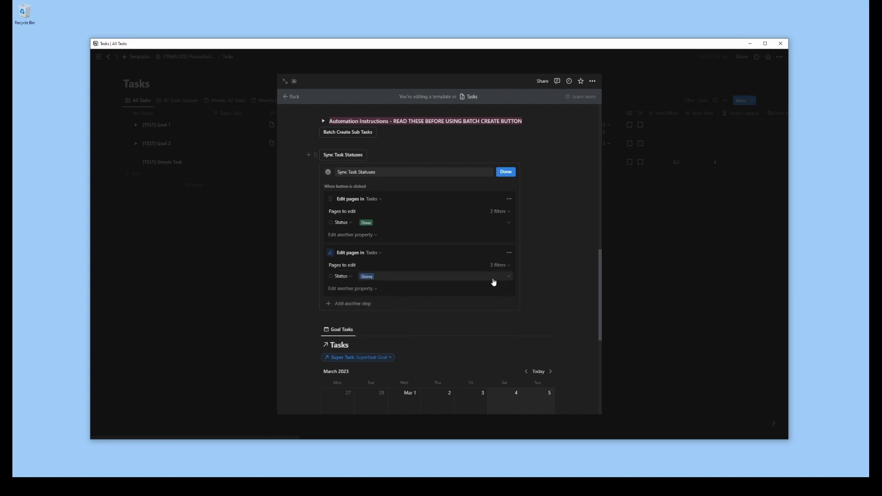
click(510, 253)
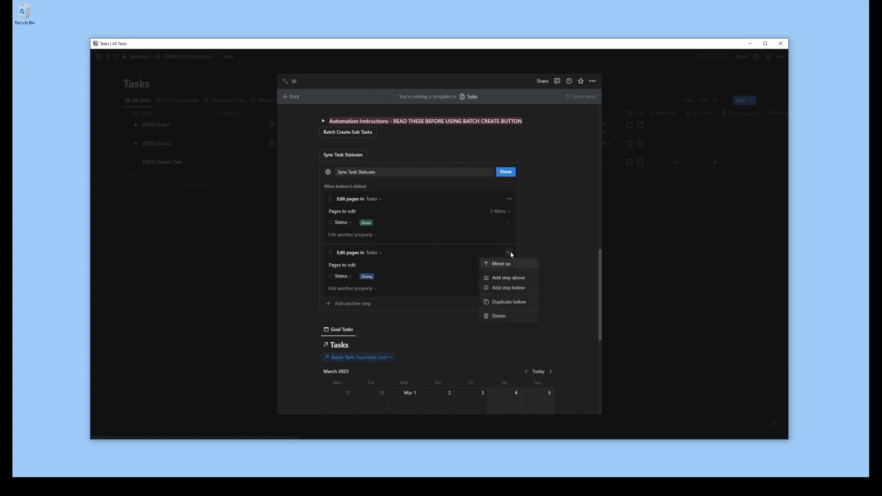
click(510, 254)
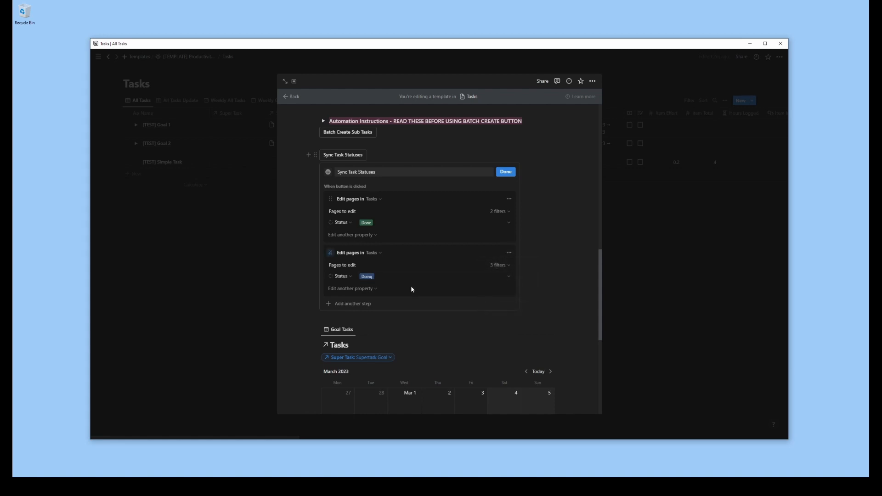
click(513, 255)
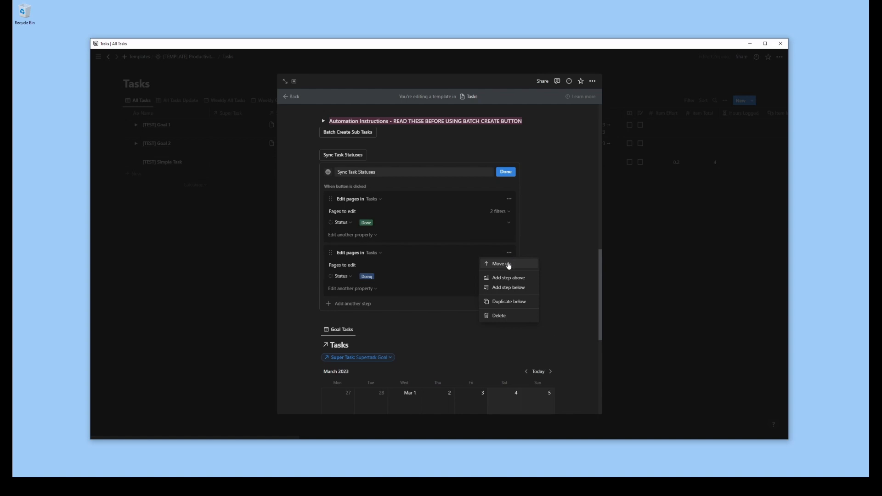
click(519, 248)
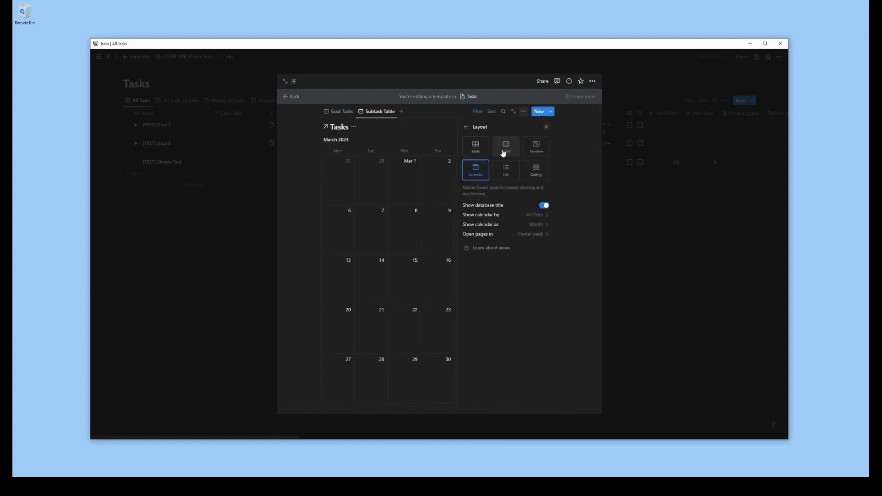
Switch the Subtask Table view to the Table layout and hide columns including $ Per Hour, All Hours and End Date
click(503, 154)
key(Escape)
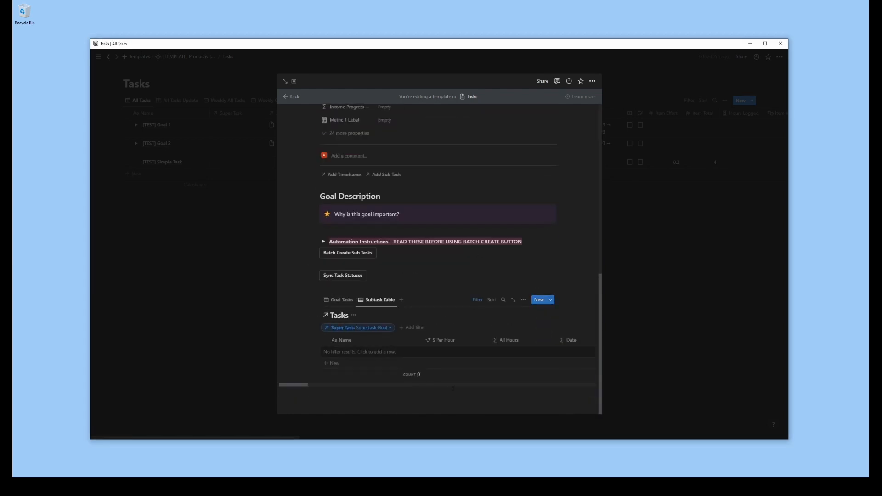
click(444, 341)
click(450, 294)
click(441, 341)
click(449, 294)
click(514, 342)
click(515, 294)
click(515, 342)
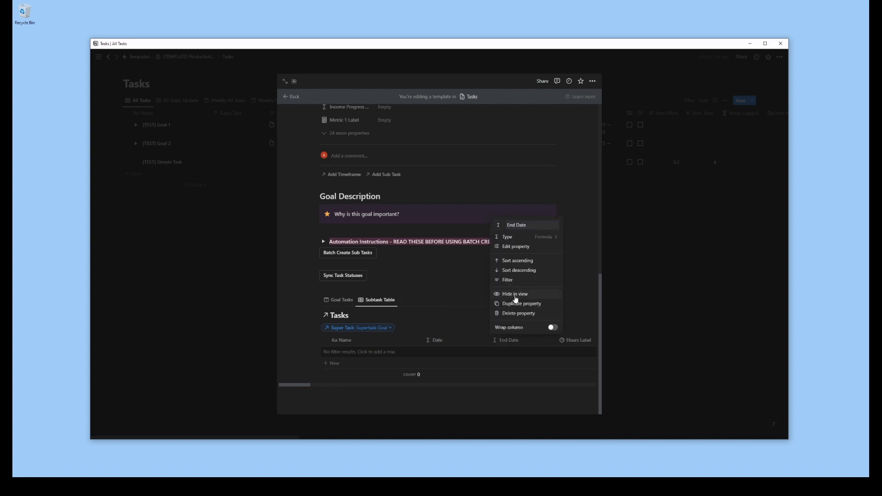
click(516, 295)
Rename the Subtask Table view to Subtask View
click(377, 303)
click(381, 316)
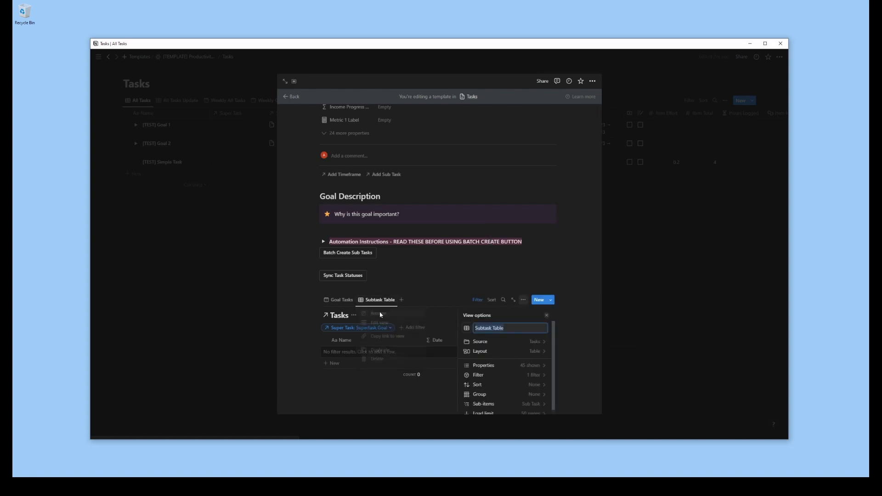
text(Subtask View)
key(Return)
Hide columns including Income Goal and Income Progress Label, and move the Initiative column directly after Name
drag(294, 386, 312, 389)
click(413, 342)
click(417, 296)
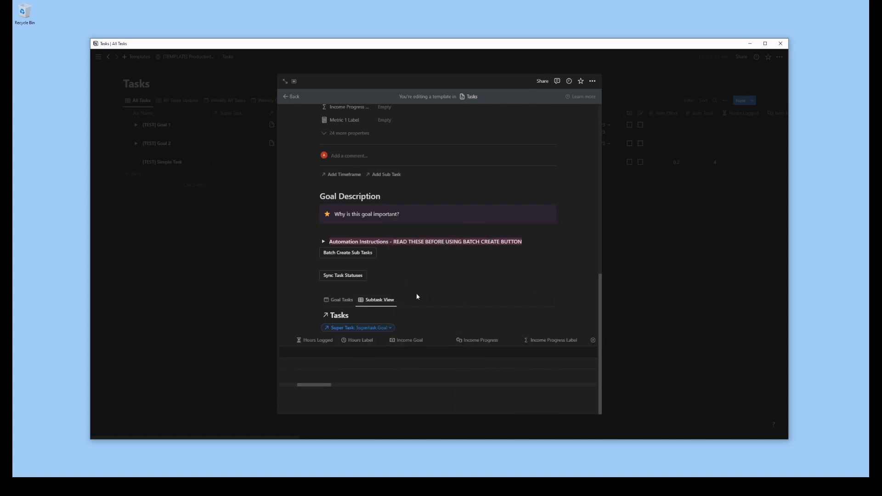
click(413, 341)
click(414, 295)
click(409, 342)
click(475, 342)
click(479, 295)
drag(474, 341, 313, 342)
scroll(431, 342, right, 3)
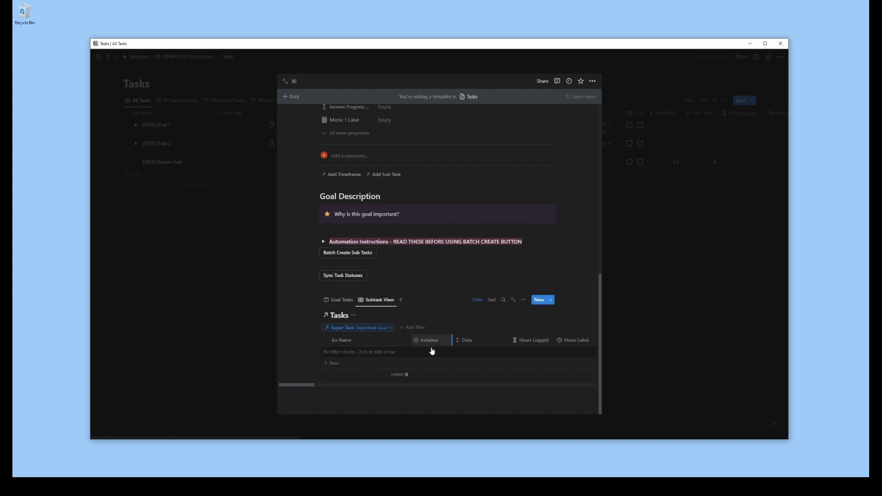
Hide several more columns in the Subtask View table, including Item Income Goal
click(432, 341)
click(435, 294)
click(423, 341)
click(425, 294)
click(427, 341)
click(426, 294)
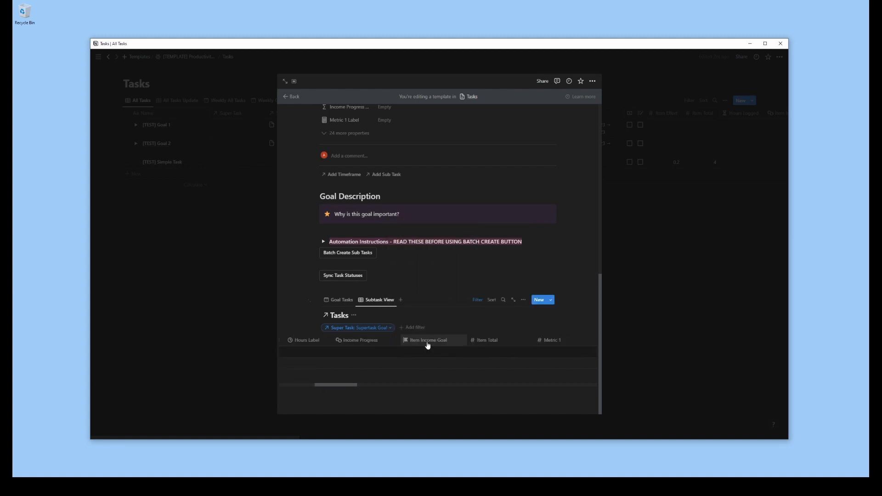
click(428, 343)
click(427, 295)
Hide further Subtask View properties, including Item Total, Metric 1, Metric 1 Update, Origin Date, Per Hour Label and S+I Income Goal Rollup
click(523, 300)
scroll(513, 340, down, 1)
click(513, 337)
scroll(529, 354, down, 2)
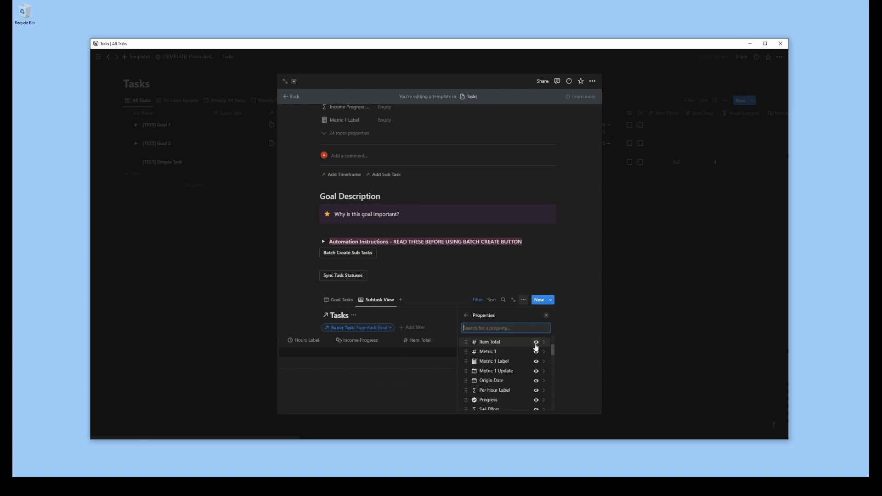
click(536, 342)
click(537, 363)
click(537, 362)
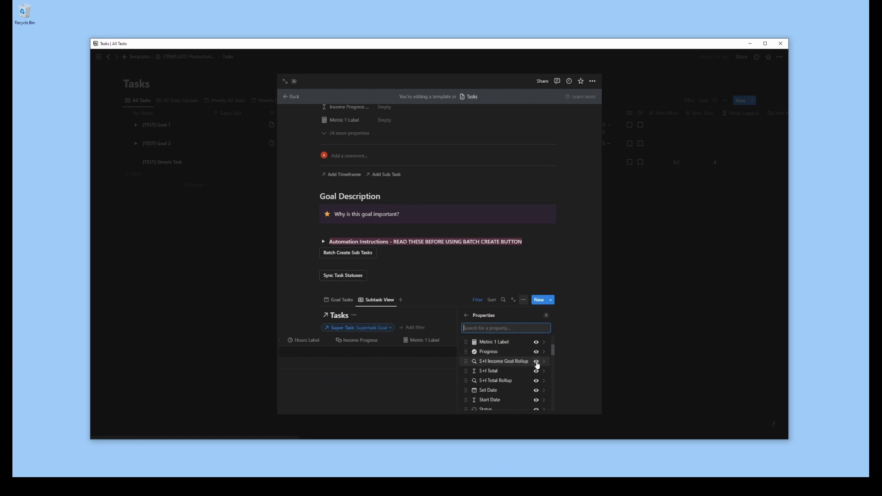
click(536, 363)
click(537, 362)
click(536, 372)
click(537, 371)
click(536, 372)
click(536, 372)
click(536, 372)
drag(478, 371, 469, 356)
scroll(475, 369, down, 2)
scroll(474, 358, down, 2)
click(573, 297)
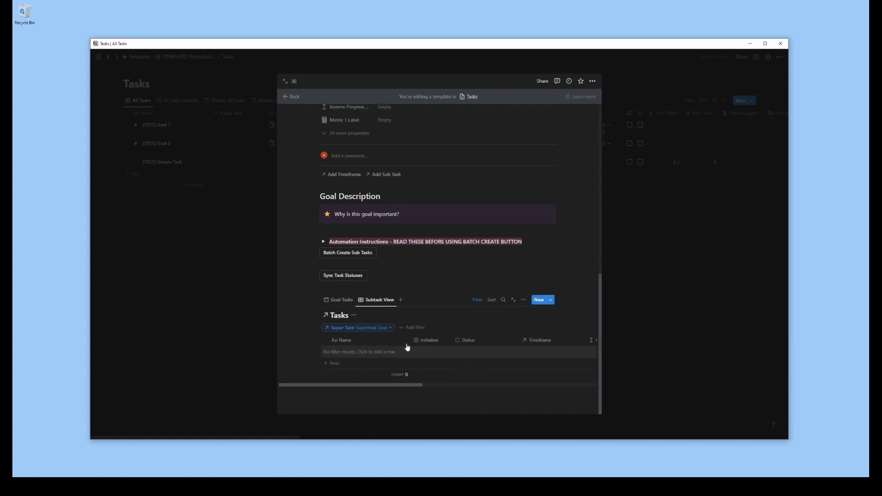
Arrange the Subtask View columns so Status, Timeframe and Date follow Initiative, and switch to the Subtask Update view
scroll(462, 363, right, 5)
drag(454, 387, 498, 389)
drag(443, 341, 385, 344)
drag(413, 342, 545, 345)
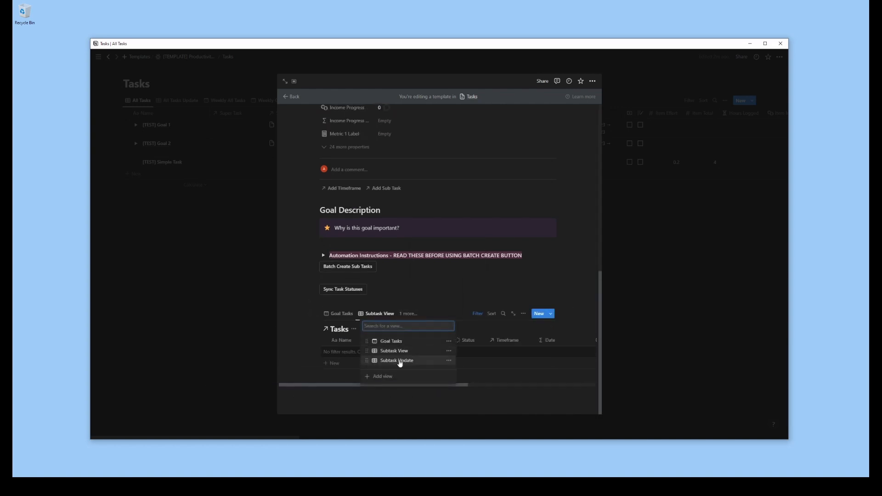
click(400, 360)
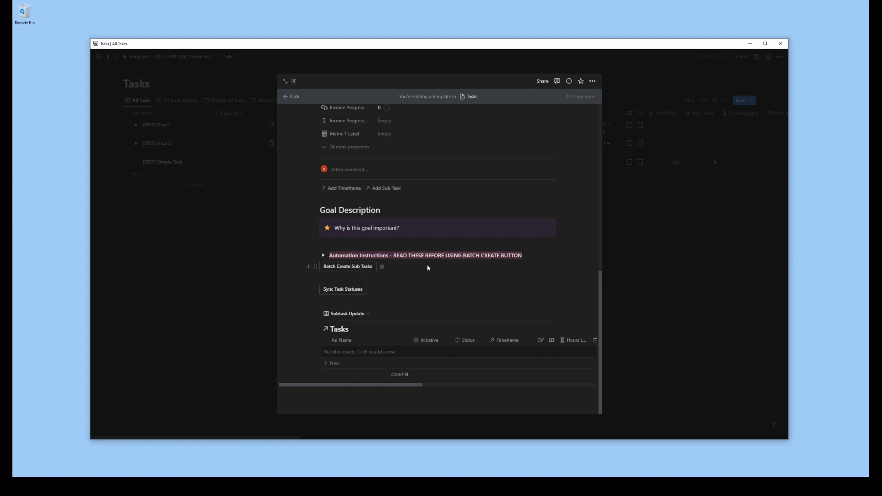
Insert a linked Tasks calendar view named Weekly Calendar below the Subtask Update table and go to the current week
click(343, 401)
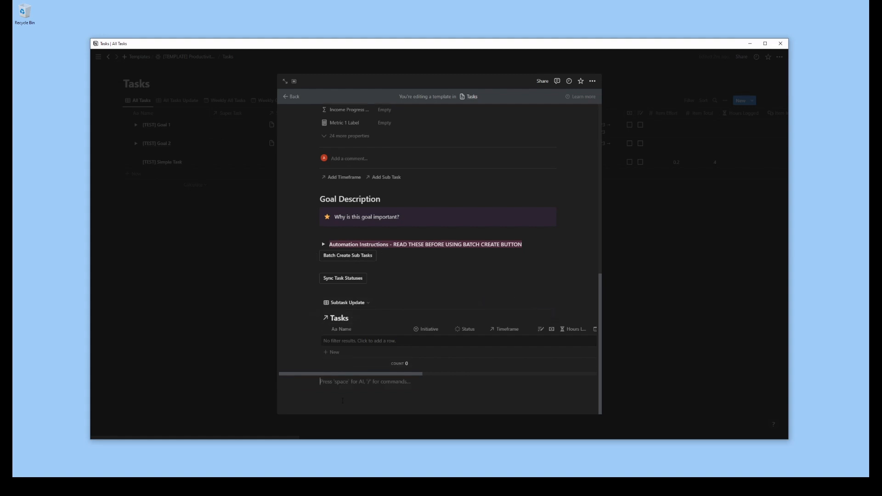
text(/view)
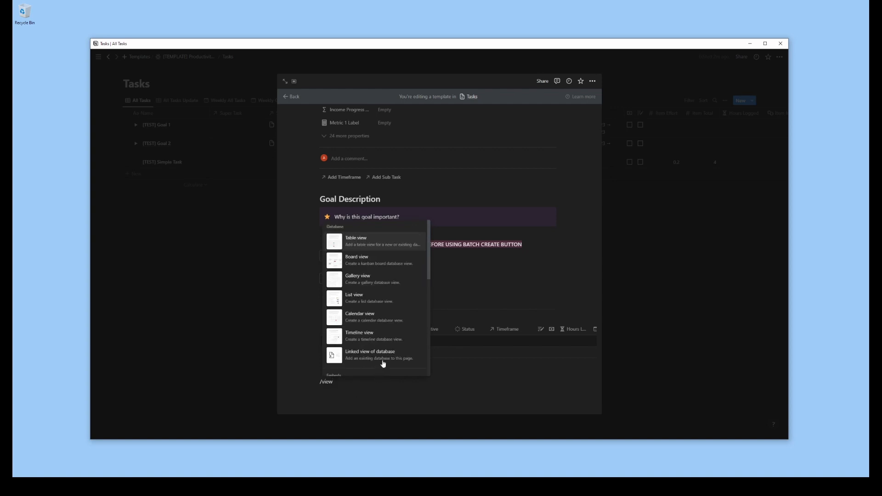
click(383, 364)
click(480, 322)
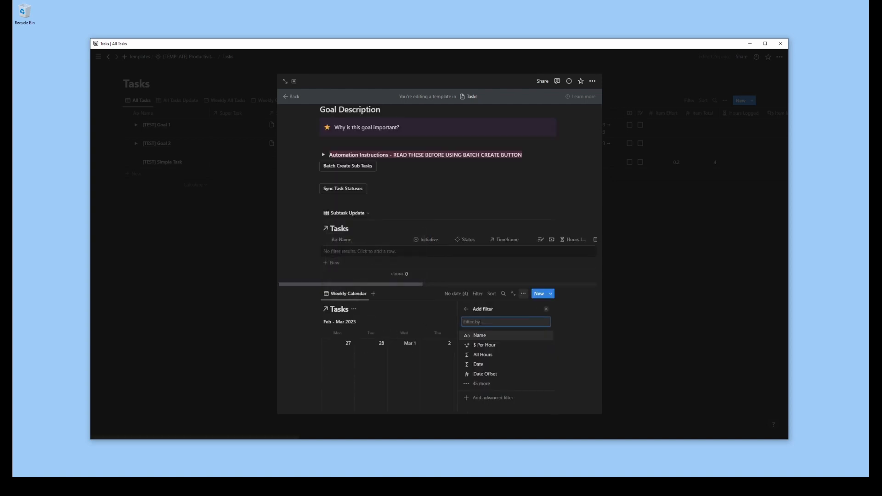
click(419, 316)
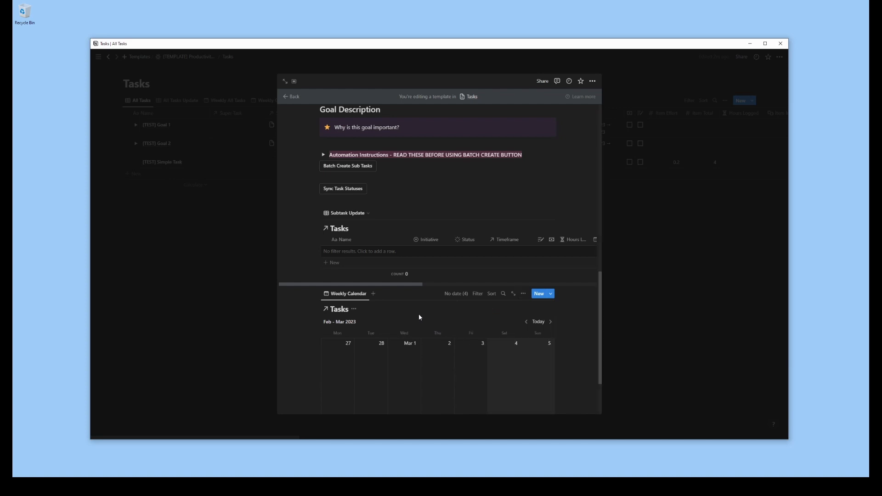
click(538, 323)
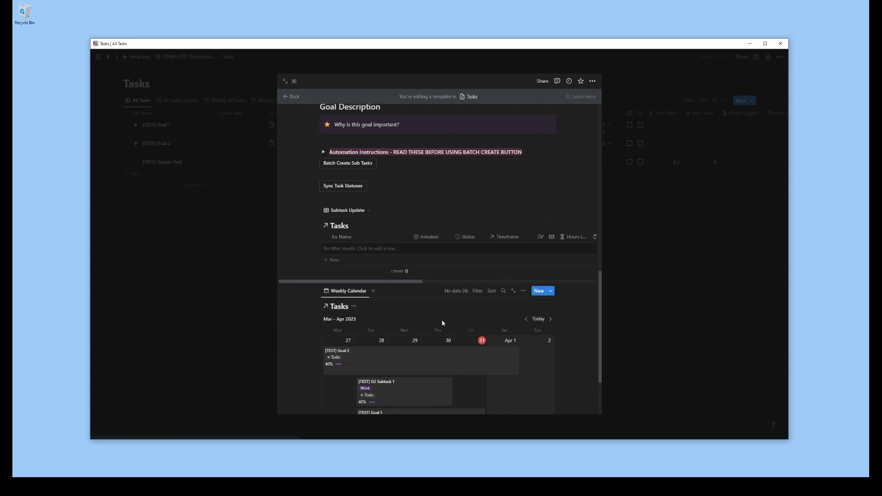
Insert a Toggle heading 3 block below the Weekly Calendar
scroll(442, 323, down, 2)
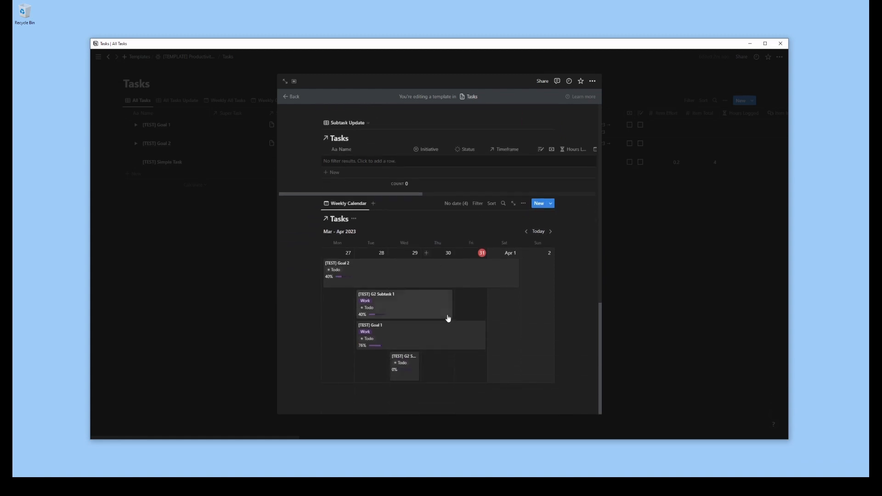
scroll(443, 322, up, 1)
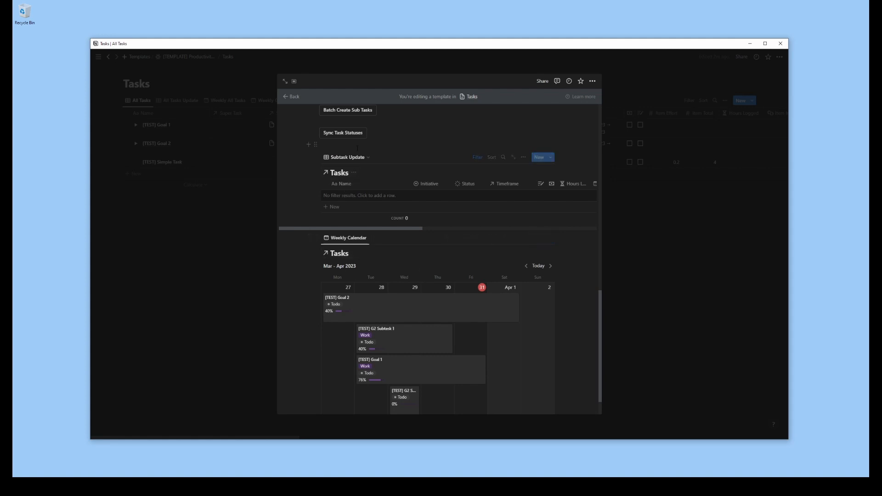
scroll(372, 398, down, 1)
text(/)
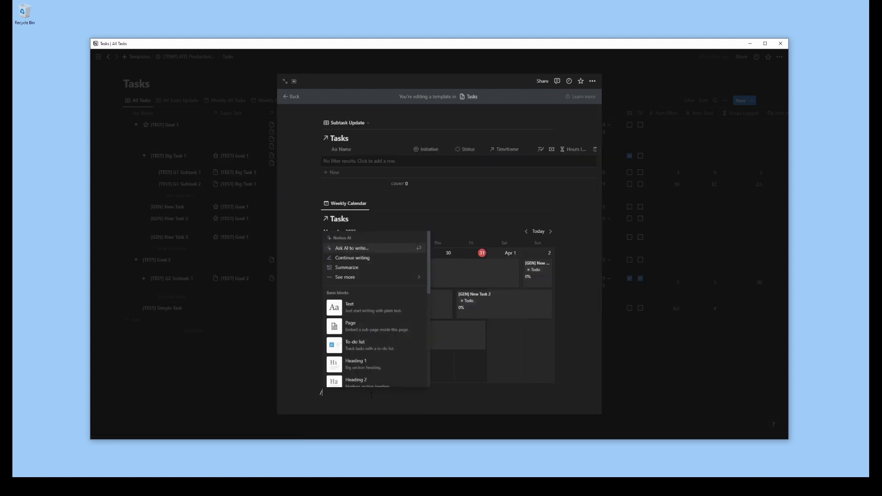
text(togg)
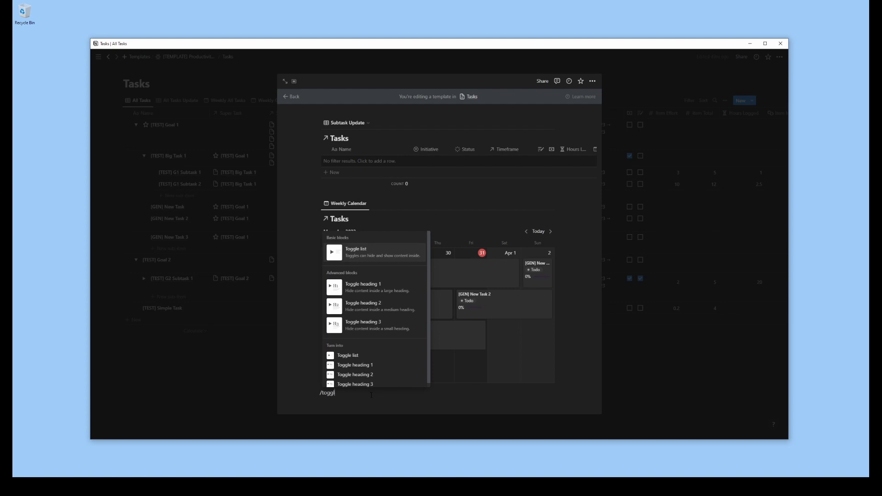
text(l)
click(379, 326)
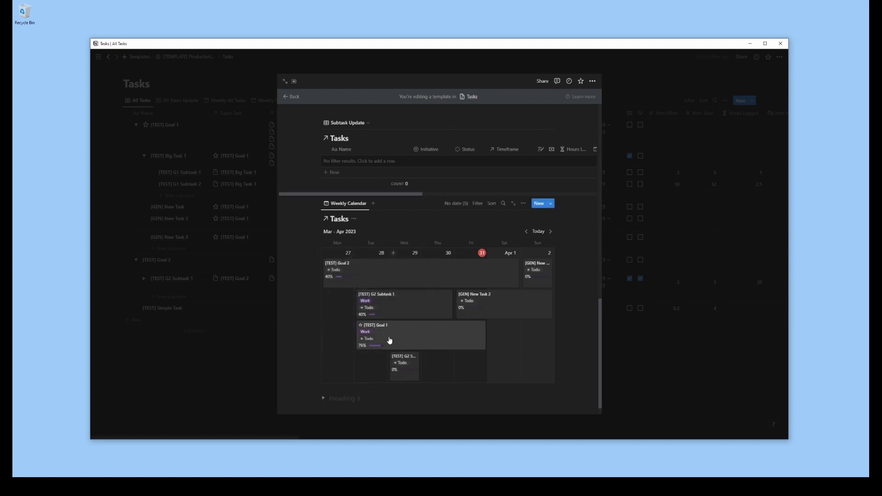
Title the toggle heading "Scheduling View - Drag tasks in to adjust Set Date"
text(Scheduling View - Drag tasks in to adjust Set Date)
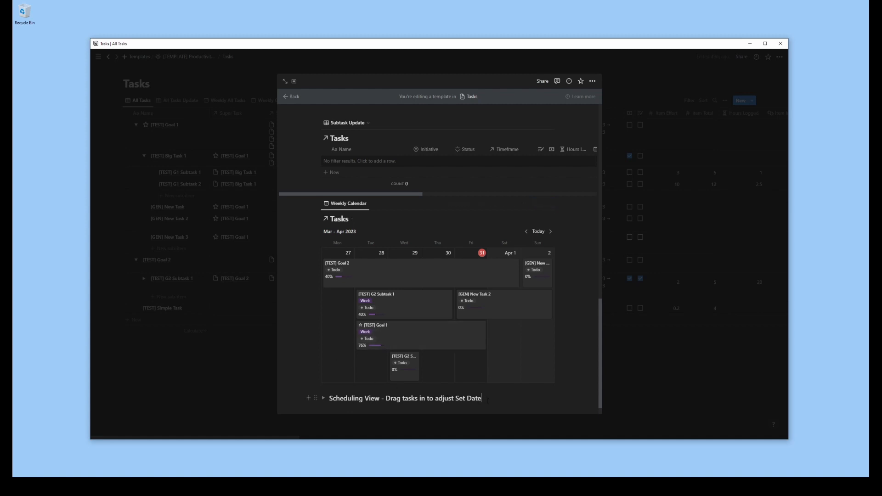
Insert a linked view of the Tasks database inside the Scheduling View toggle, copying the existing Weekly All Tasks view
click(327, 402)
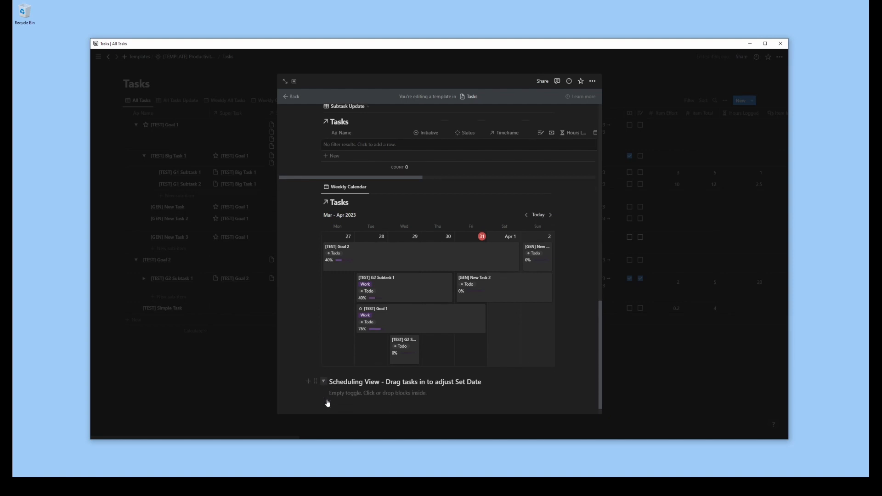
click(356, 388)
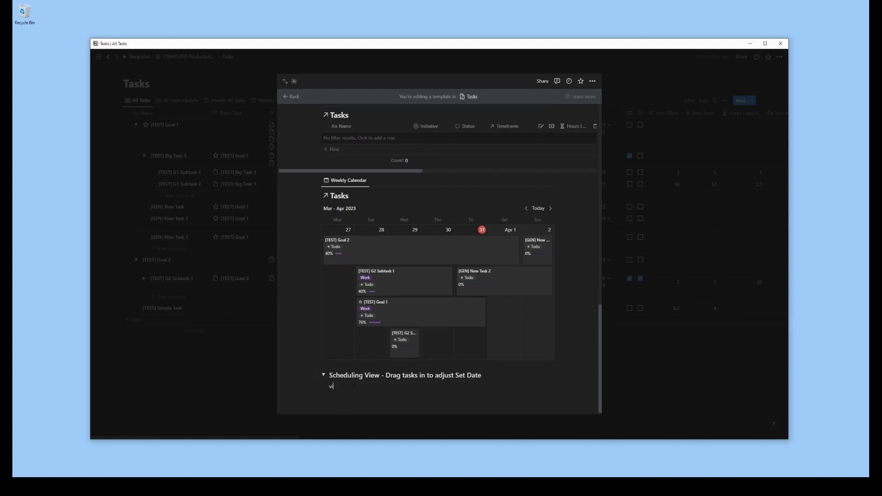
text(/view)
click(398, 363)
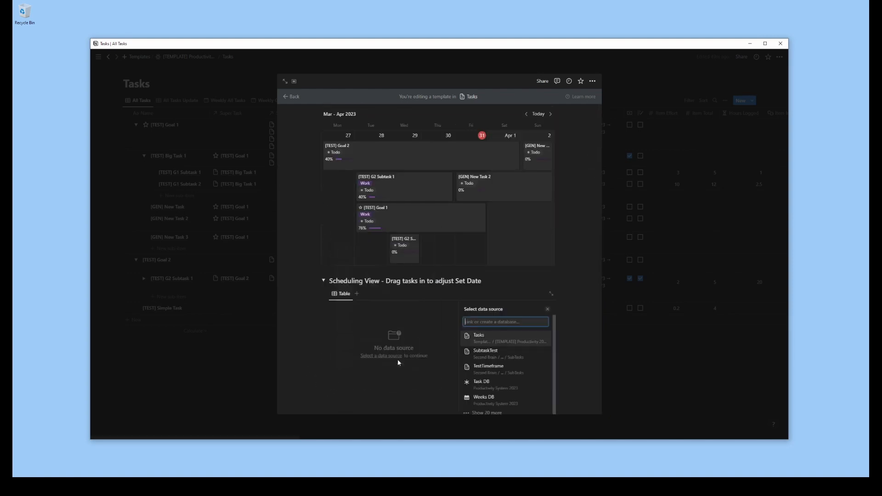
click(478, 337)
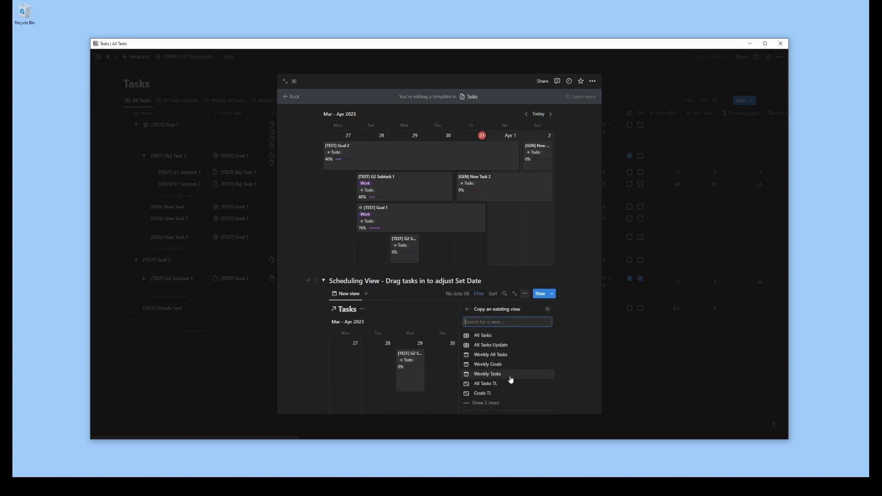
click(480, 403)
scroll(523, 378, down, 2)
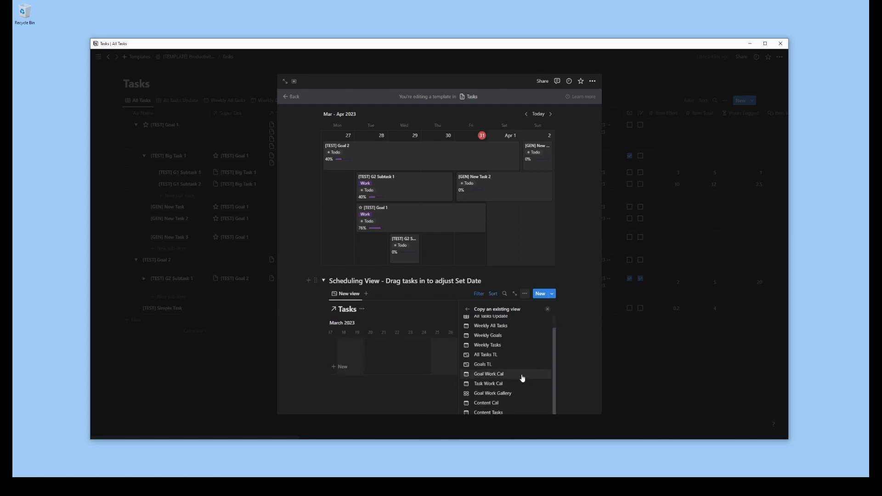
scroll(521, 376, up, 1)
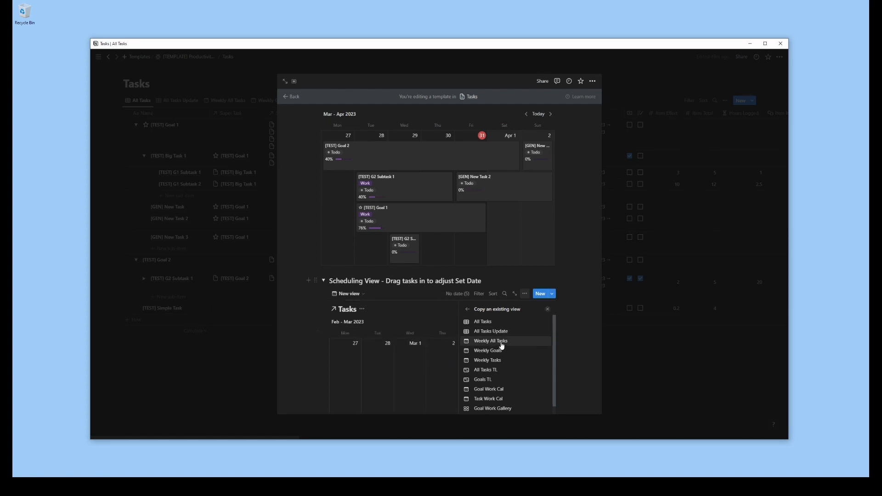
click(502, 346)
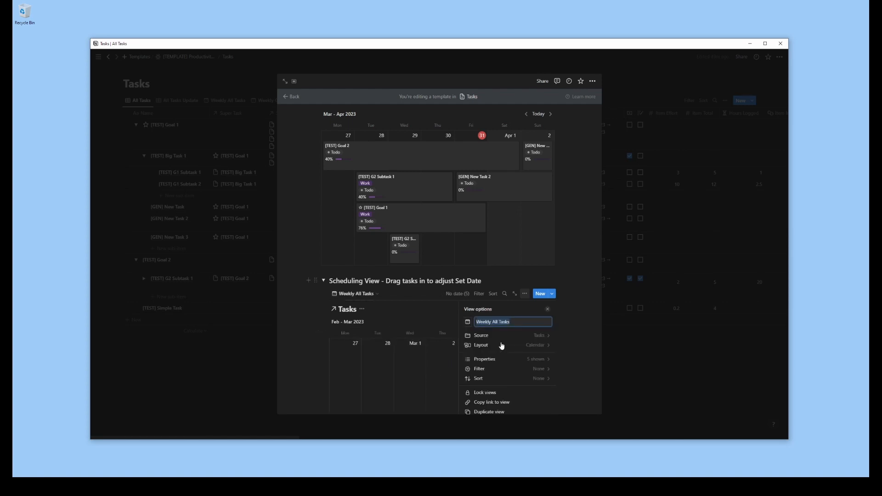
Hide the Income Progress Label, Progress and Status properties in the Scheduling View calendar, leaving only Initiative shown
click(533, 359)
click(538, 366)
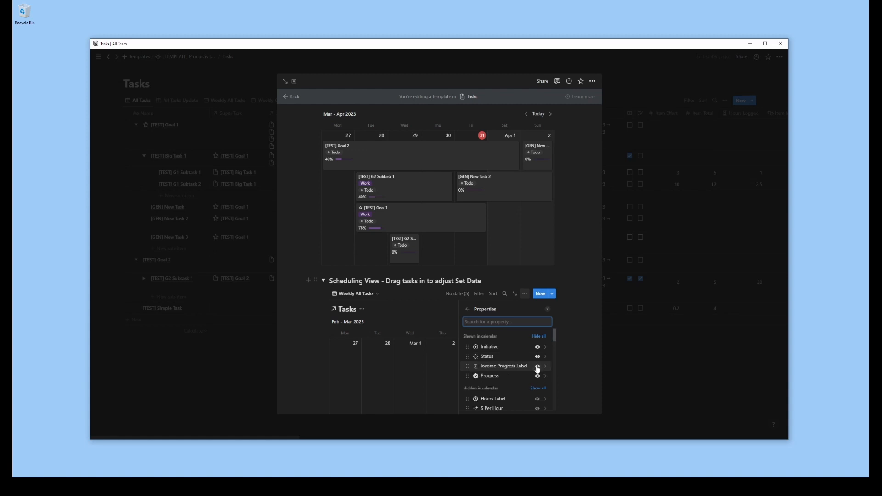
click(538, 366)
click(538, 366)
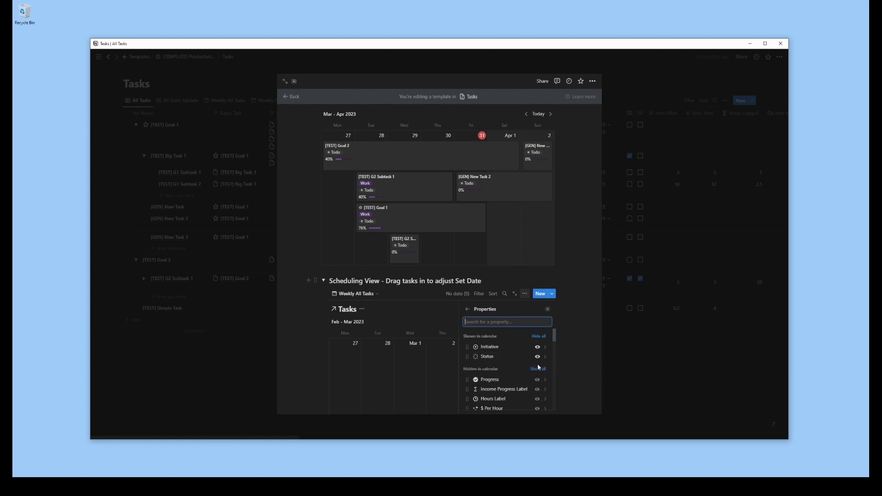
click(538, 357)
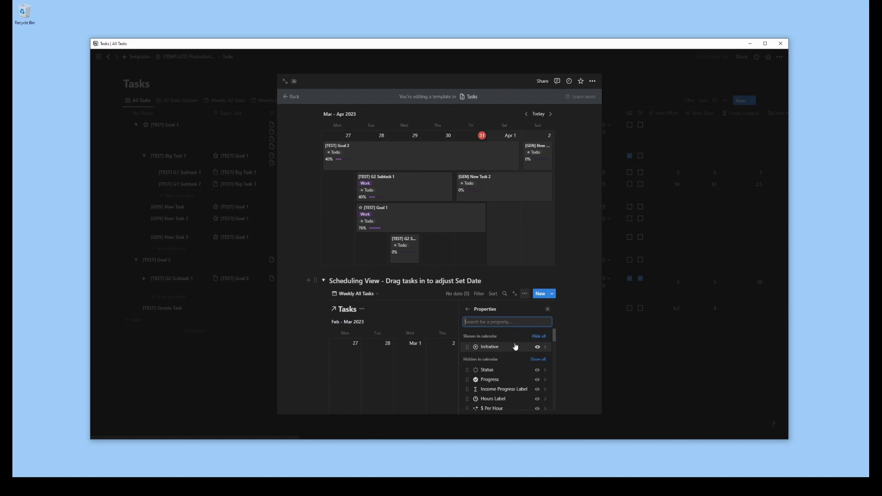
click(468, 309)
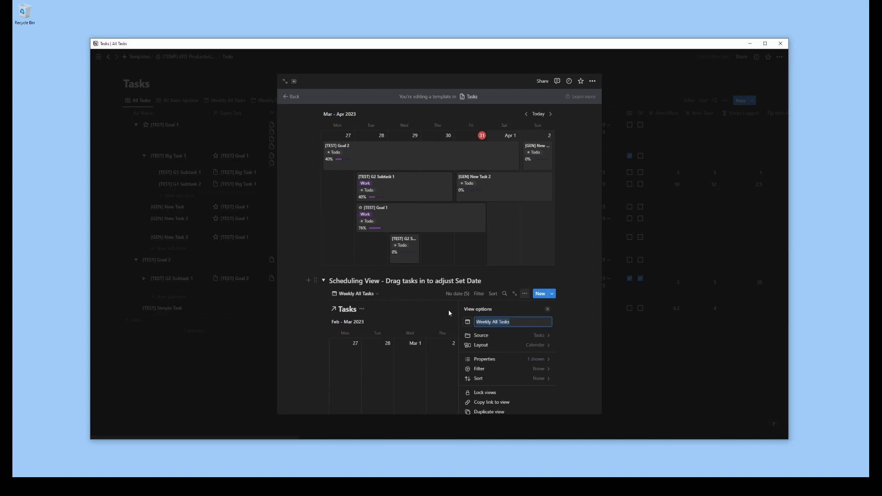
click(489, 320)
text(Calendar)
click(504, 345)
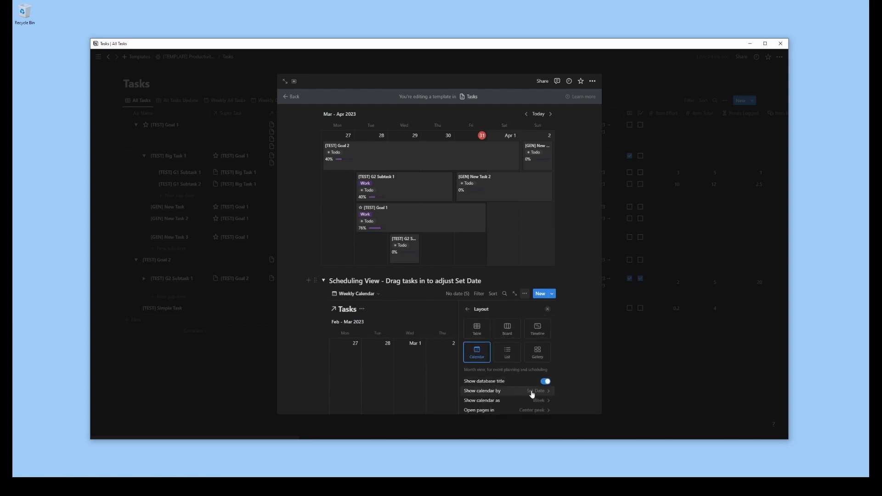
click(468, 309)
key(Escape)
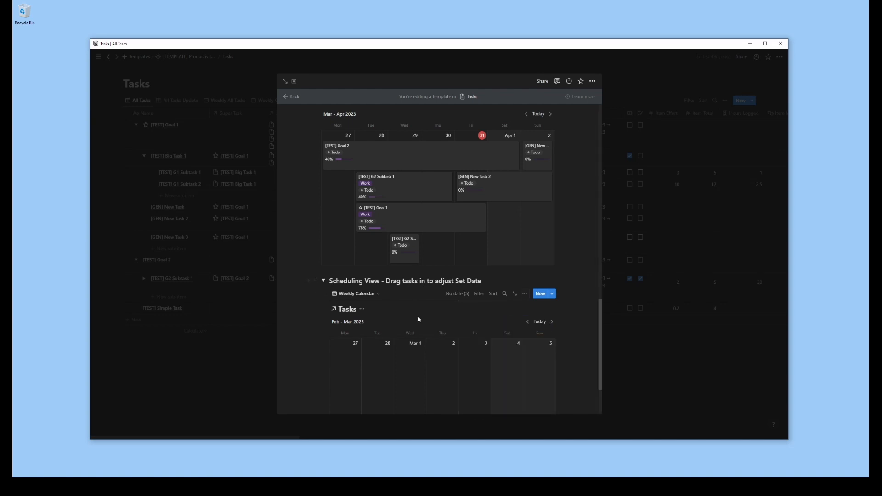
Duplicate the linked Weekly Calendar block inside the Scheduling View toggle
scroll(427, 326, down, 2)
click(356, 211)
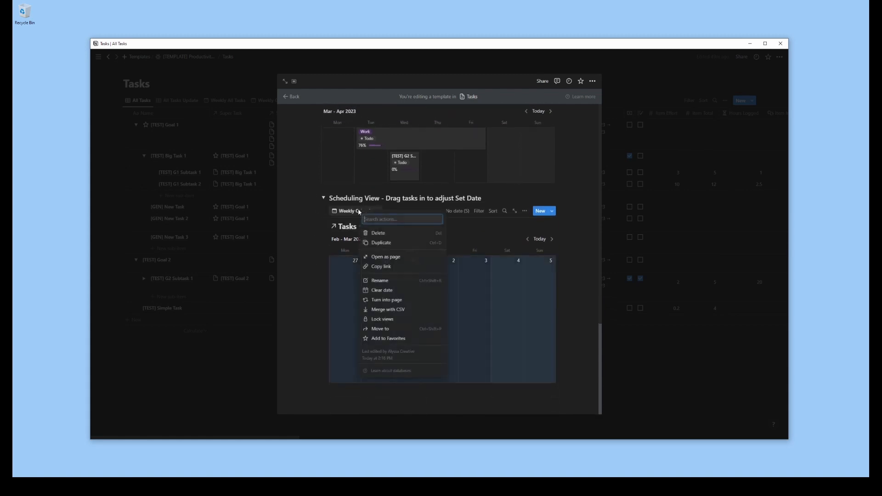
click(390, 244)
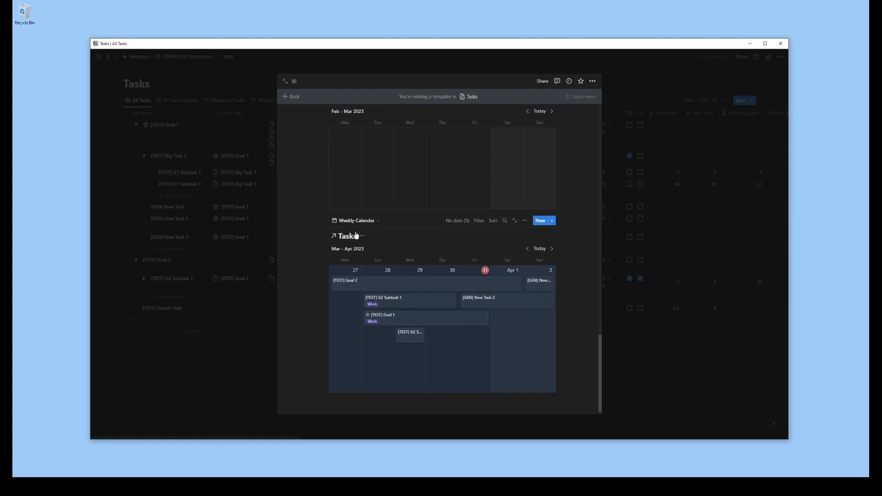
Duplicate the Weekly Calendar view within the second calendar block
click(372, 222)
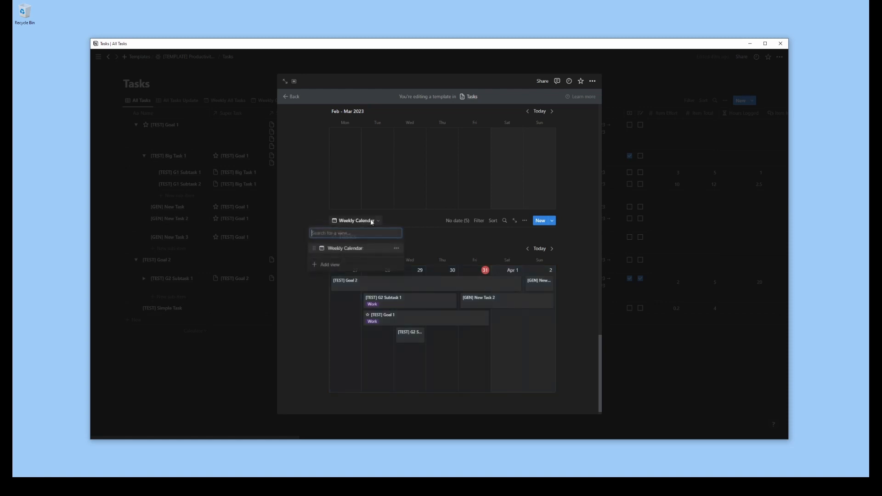
click(396, 249)
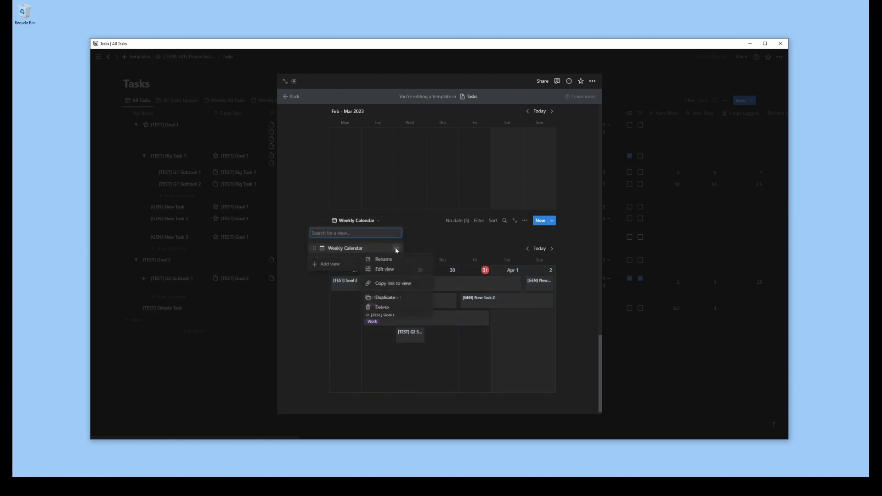
click(394, 298)
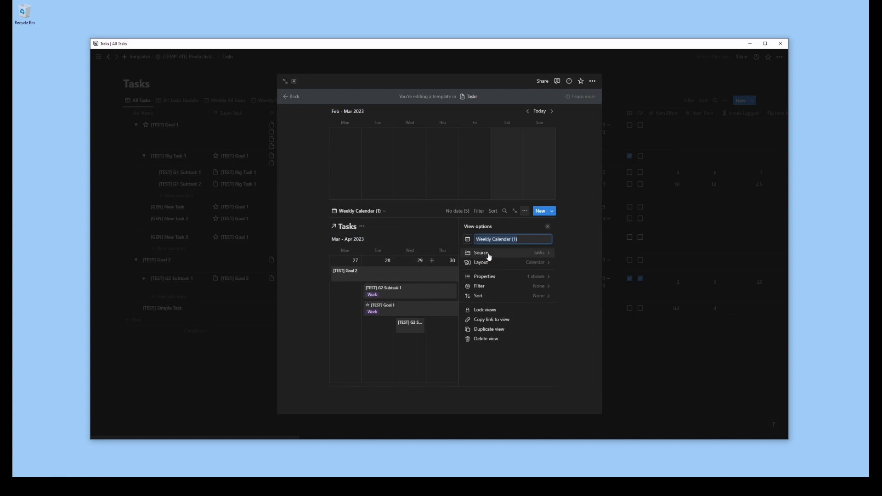
Rename the duplicated view in the second calendar block Monthly Calendar and show its calendar as Month
text(Month)
click(482, 262)
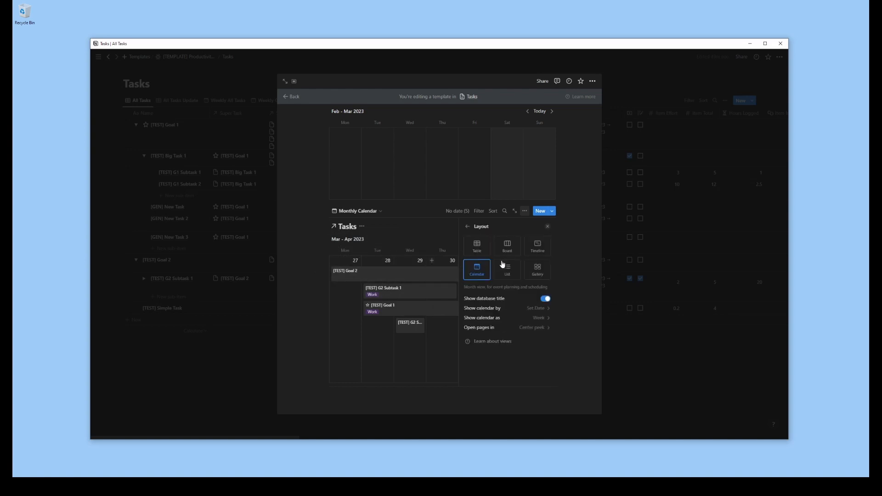
click(540, 321)
click(513, 332)
click(469, 228)
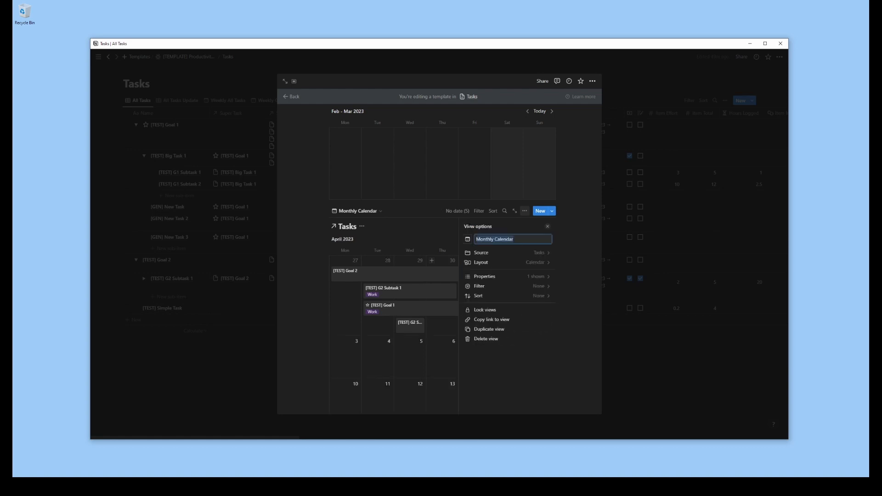
click(429, 231)
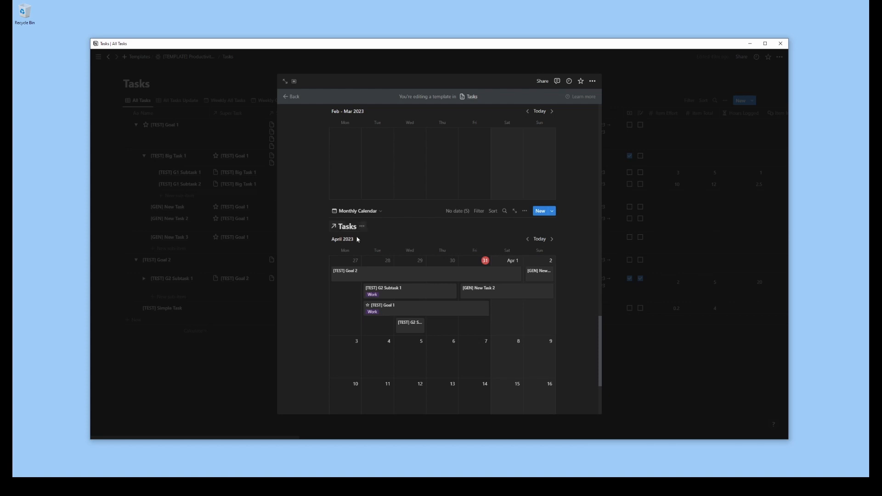
Duplicate the Monthly Calendar view and rename the copy Timeline
click(379, 211)
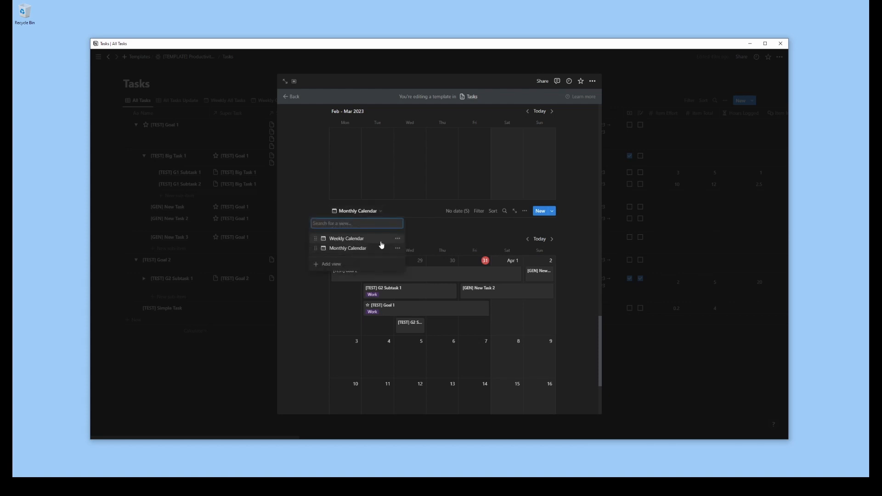
click(398, 248)
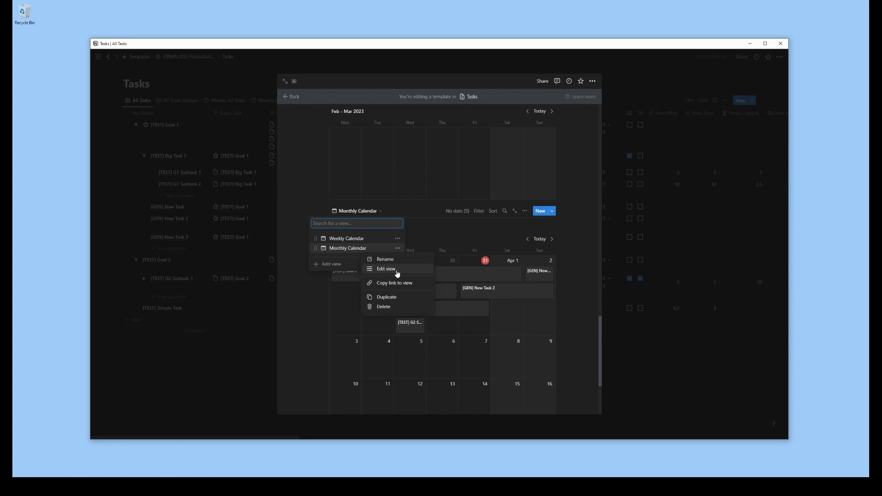
click(391, 298)
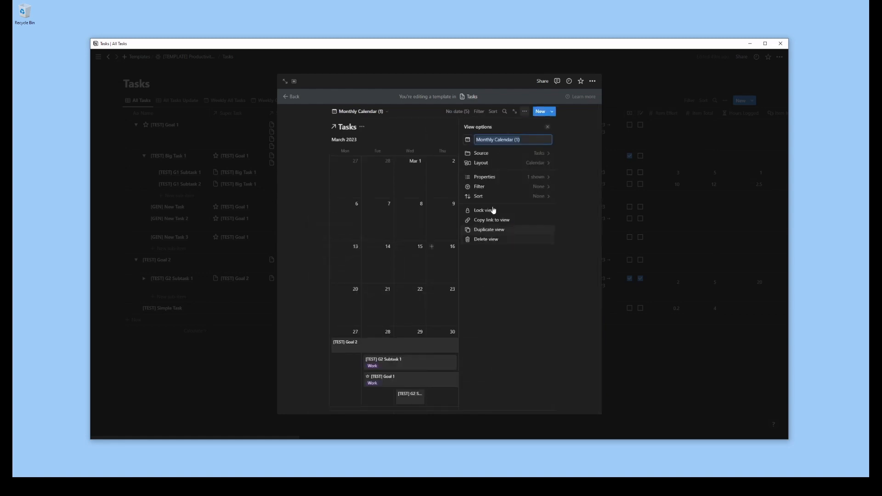
text(Timeline)
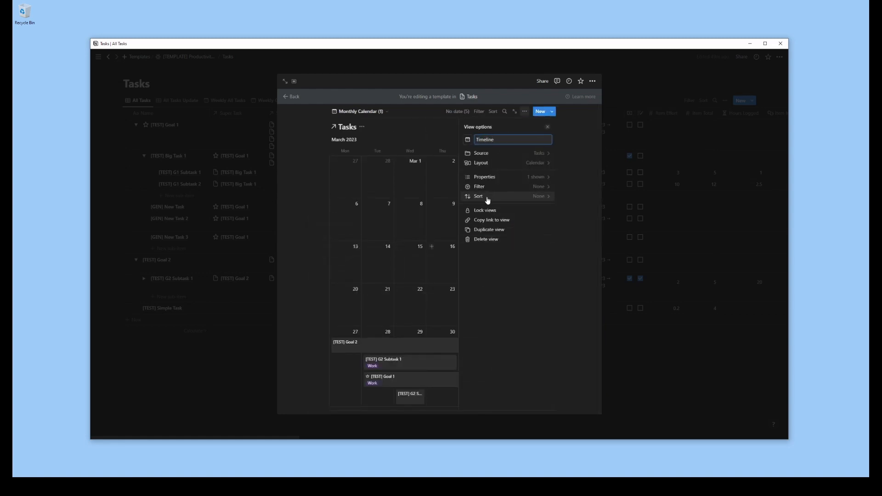
key(Return)
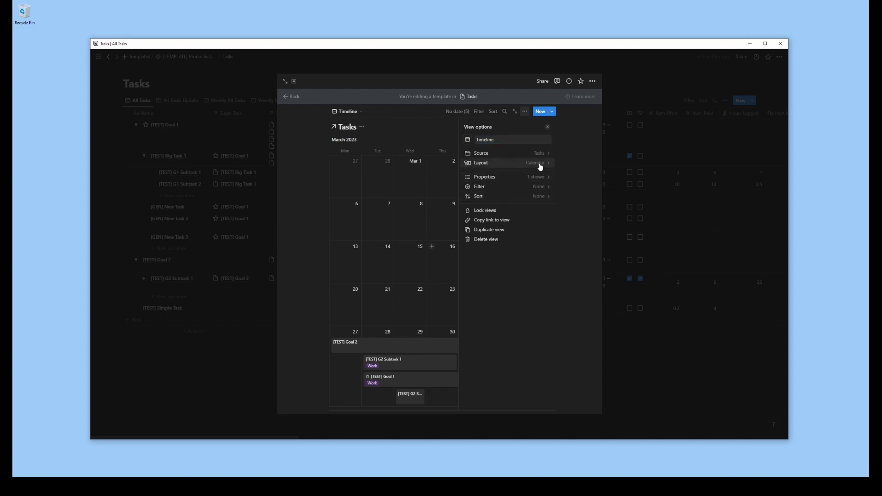
Change the Timeline view's layout to Timeline, shown by Set Date, and close the Supertask Goal template
click(540, 165)
click(537, 151)
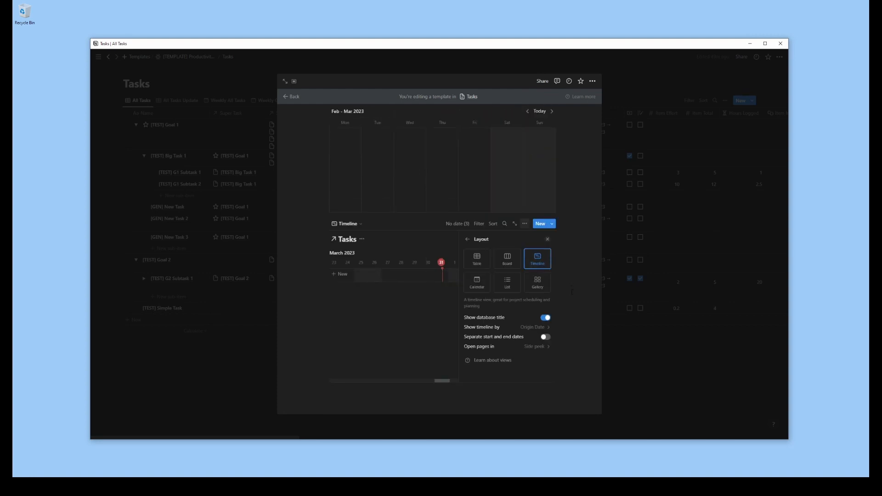
click(533, 328)
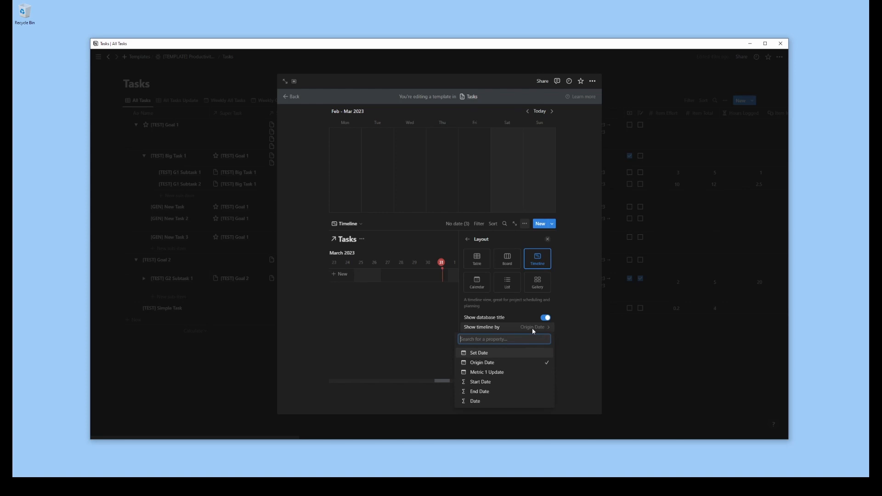
click(489, 356)
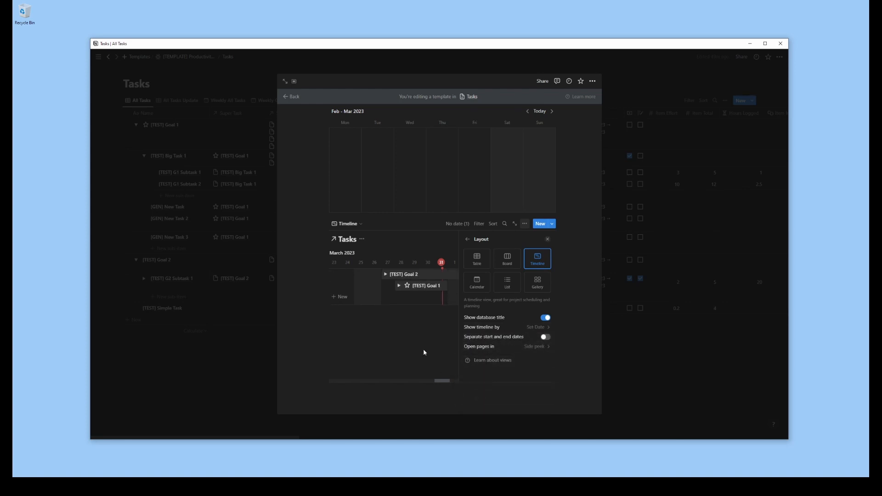
key(Escape)
key(Escape)
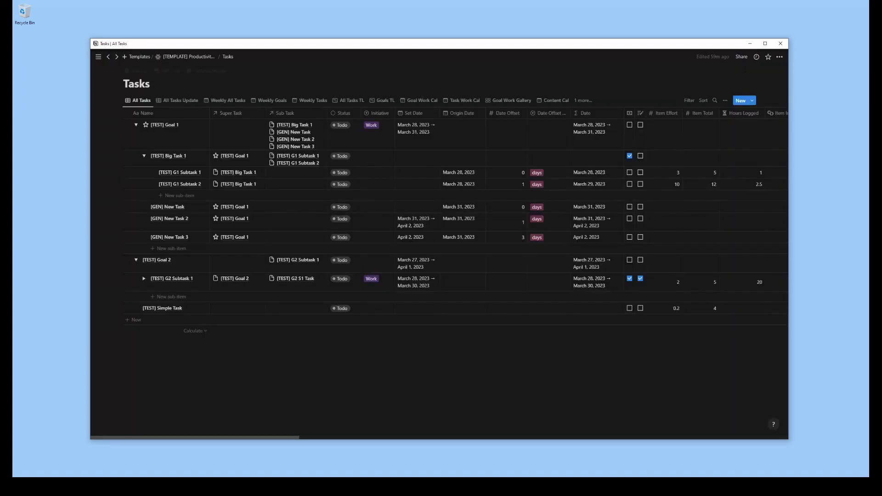
Create a new template for the Tasks database named Content Piece
click(753, 100)
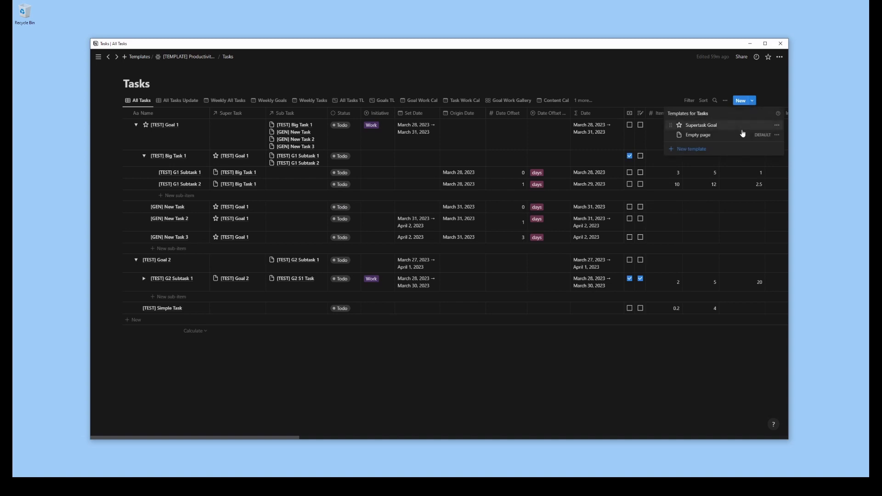
click(701, 153)
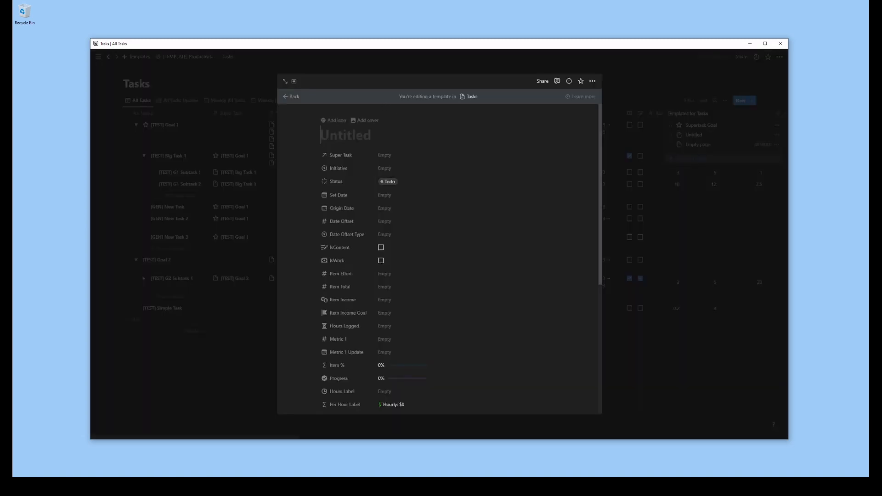
text(Content Piece)
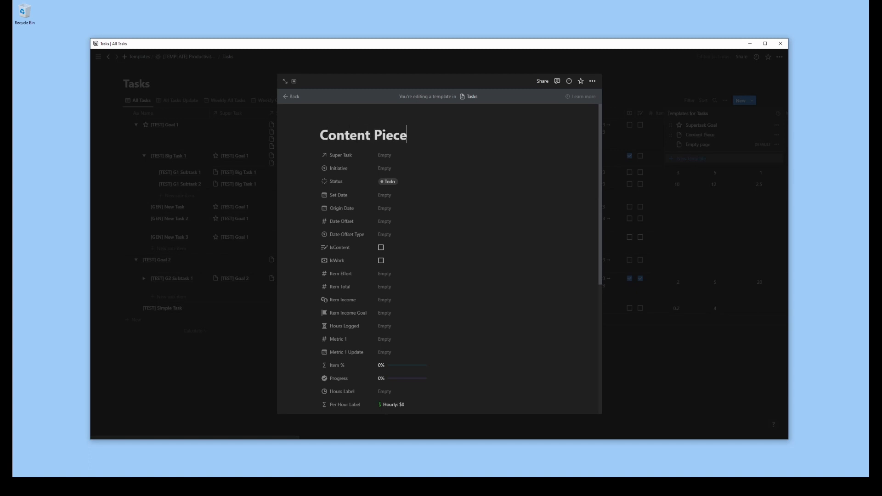
Give the Content Piece template a red circled play icon, found by searching the icons for "play"
click(327, 121)
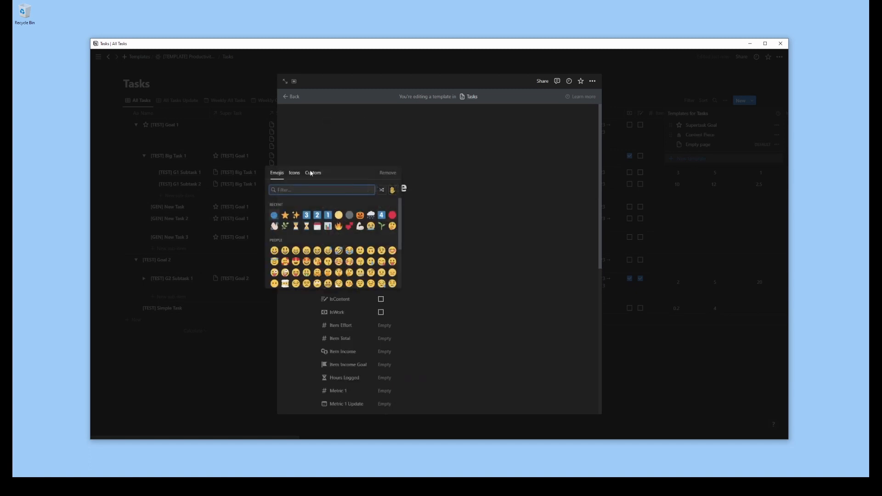
click(295, 173)
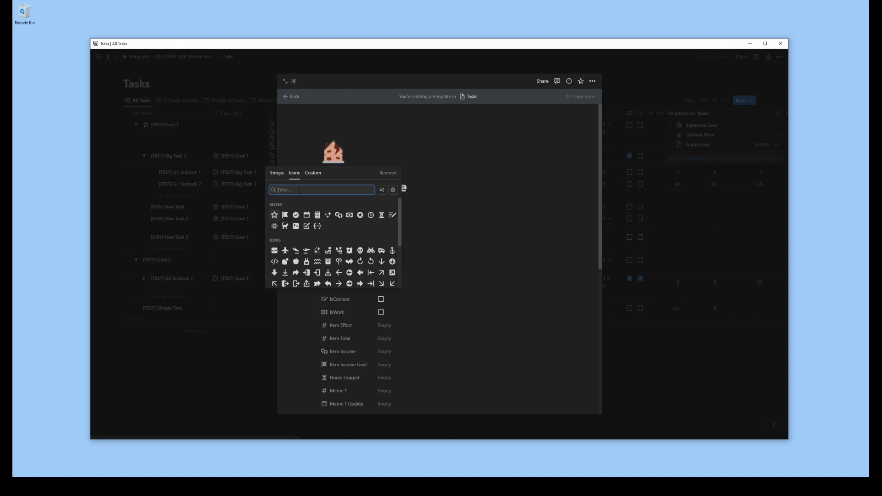
text(youtu)
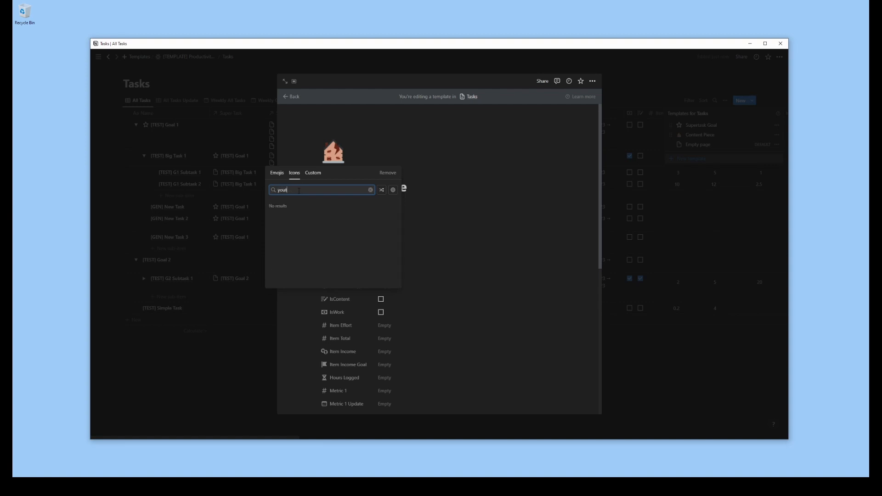
key(BackSpace)
key(BackSpace)
key(BackSpace)
key(BackSpace)
text(play)
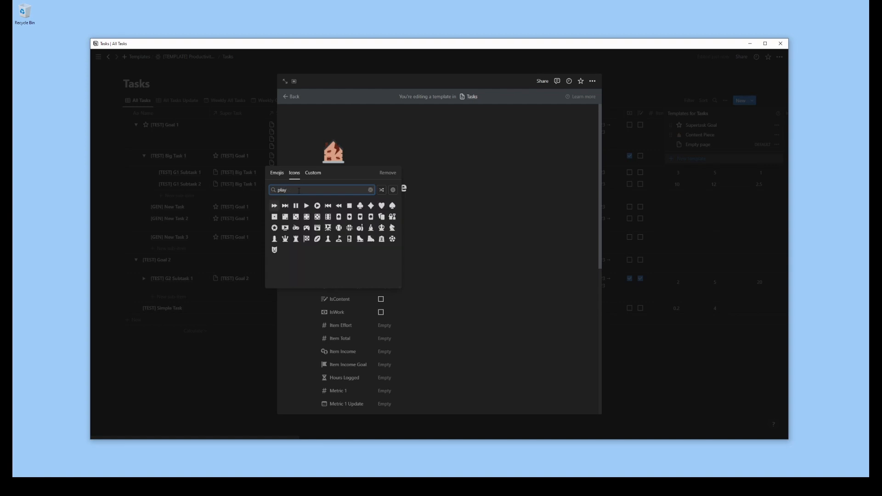
click(317, 208)
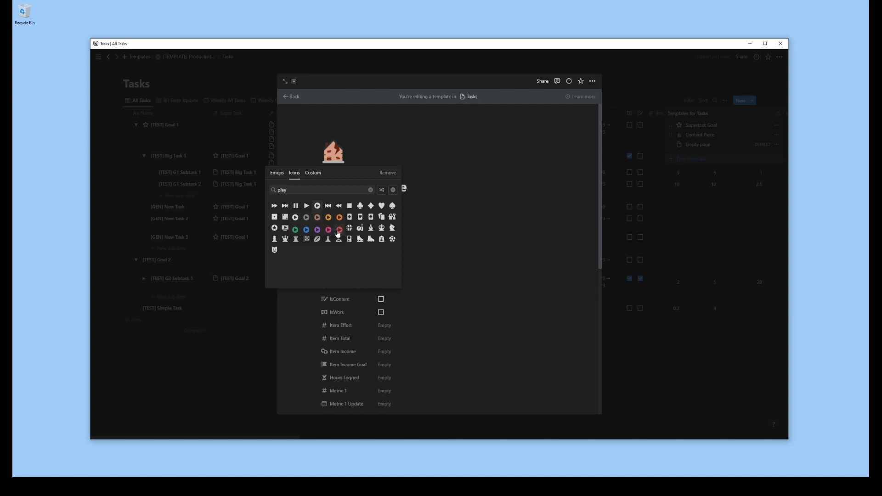
click(339, 230)
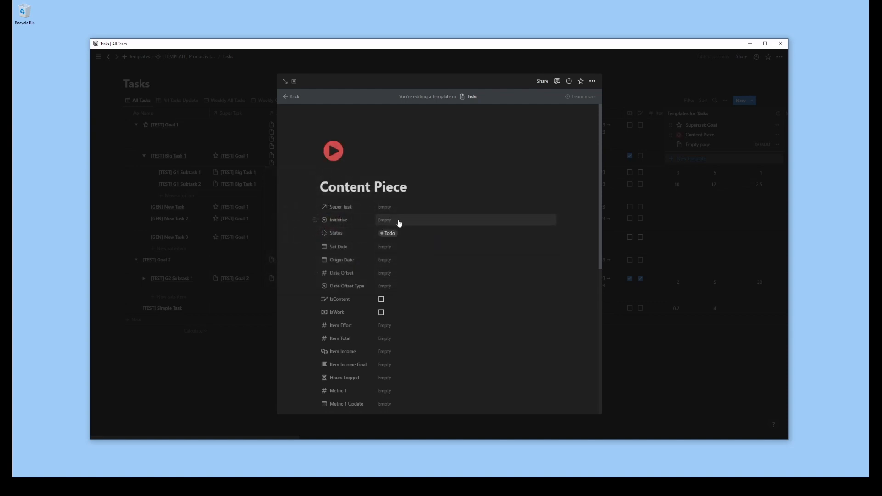
Add a Content Title callout below the Content Piece properties with the red play icon, and adjust its title's colour
scroll(399, 223, down, 5)
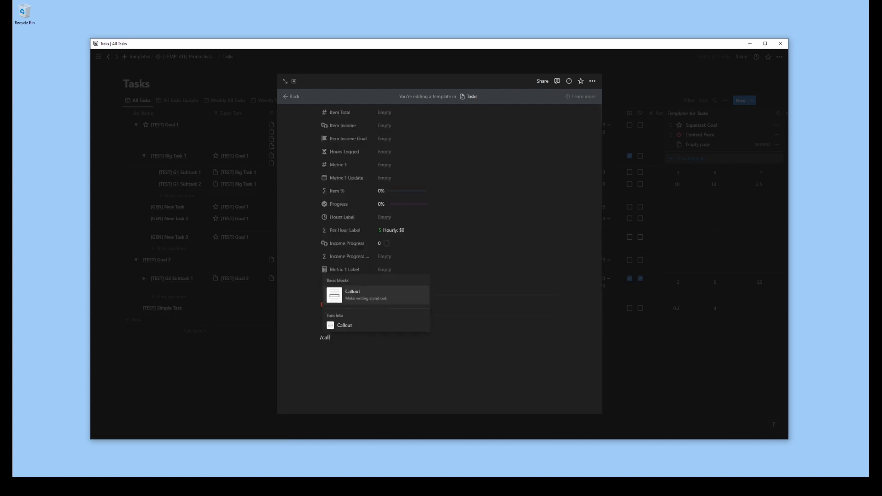
click(328, 345)
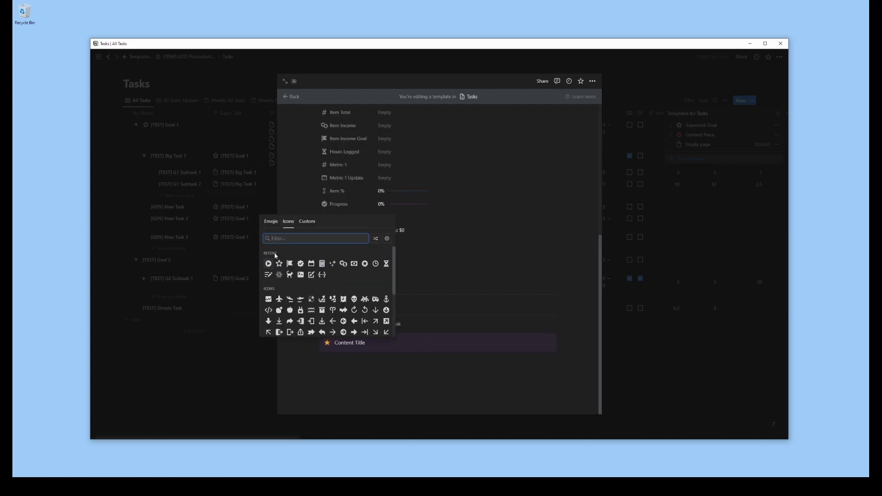
click(268, 263)
click(290, 286)
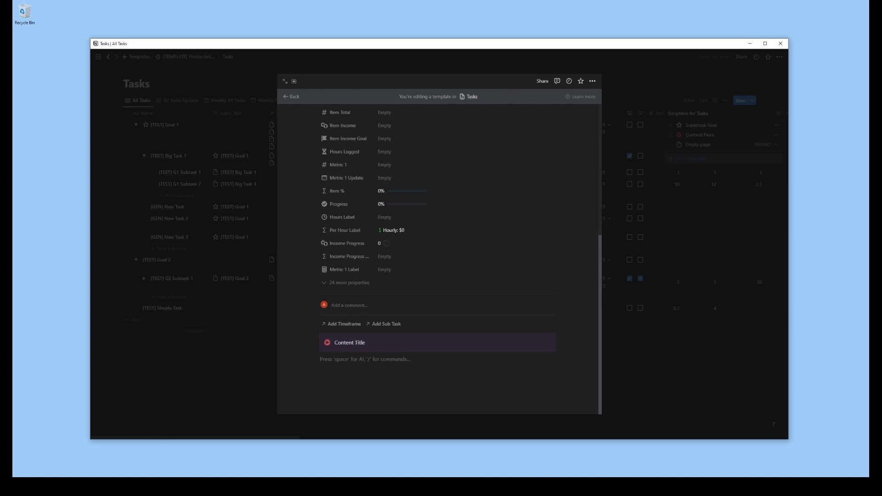
drag(366, 343, 334, 342)
click(480, 329)
click(480, 308)
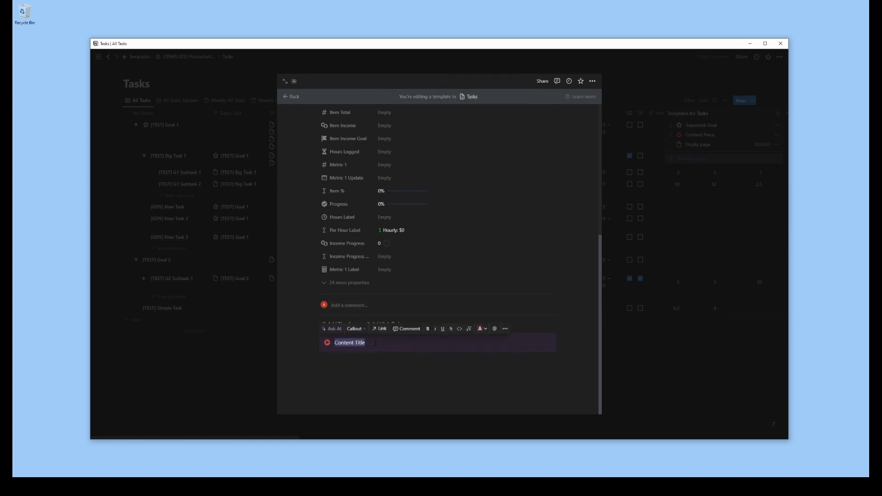
Add a Toggle heading 2 named "Body / Script" below the callout, containing the text "Create Script here"
click(389, 394)
text(##)
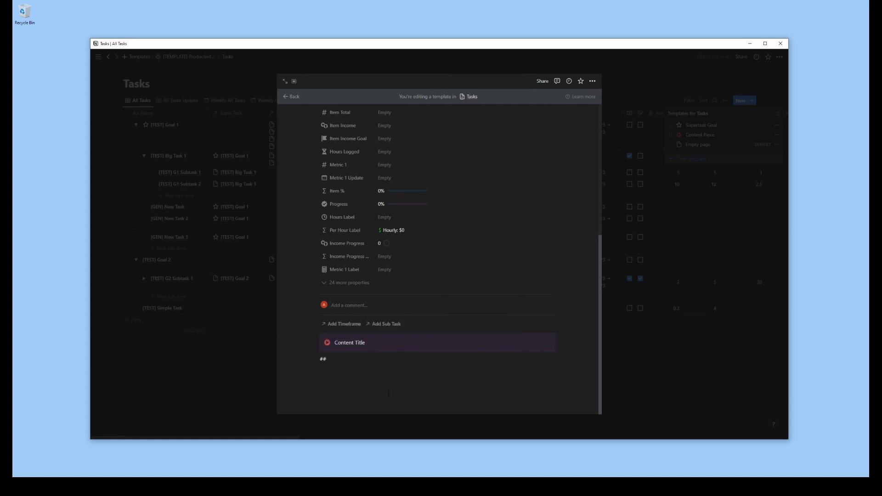
key(BackSpace)
text(/toggle)
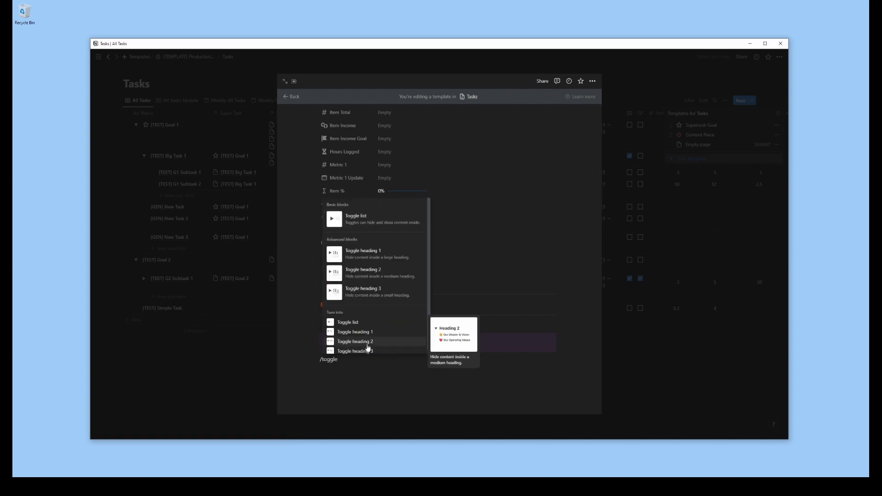
click(368, 346)
text(Body / Script)
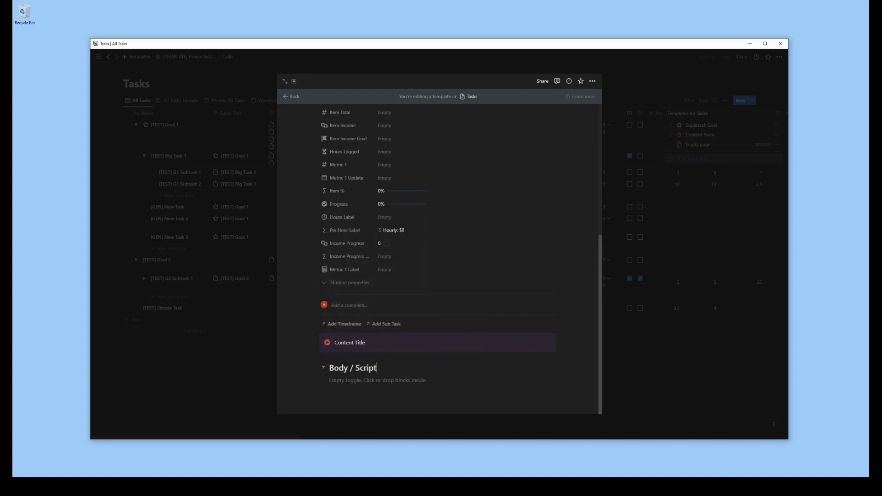
click(361, 381)
text(Create Script here)
key(Return)
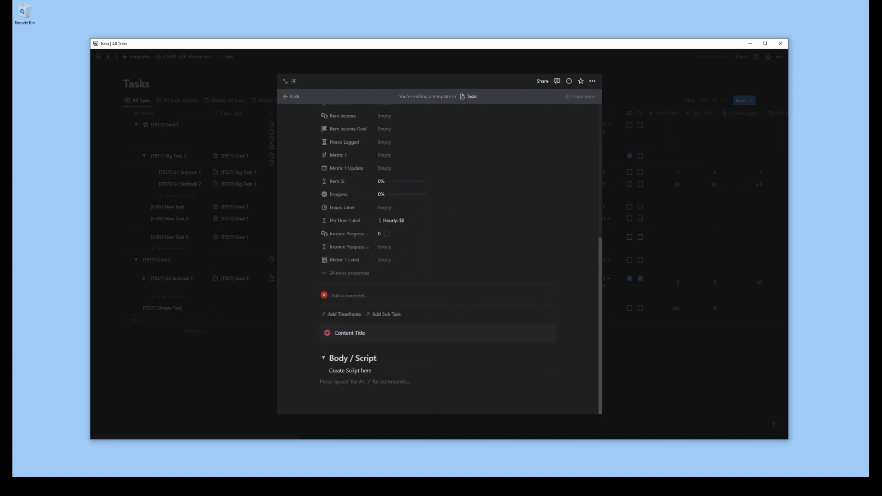
Add a Toggle heading 2 named "Links and Resources" below the Body / Script section
text(/toggle)
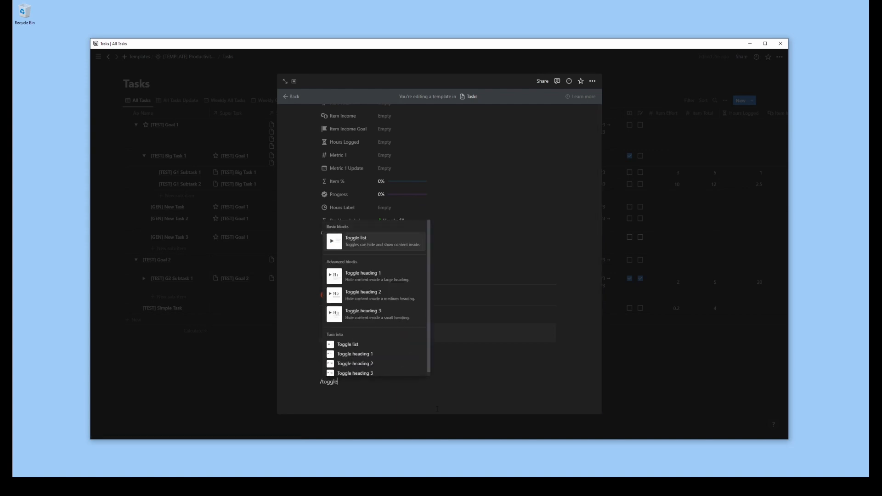
click(373, 365)
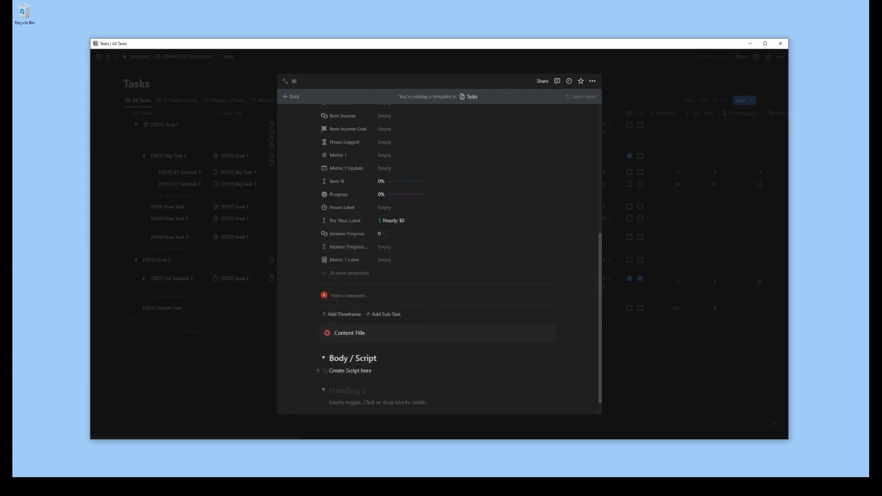
text(Links and Resources)
Add a Toggle heading 2 named "Metadata" below the Links and Resources section
scroll(356, 392, down, 1)
click(351, 396)
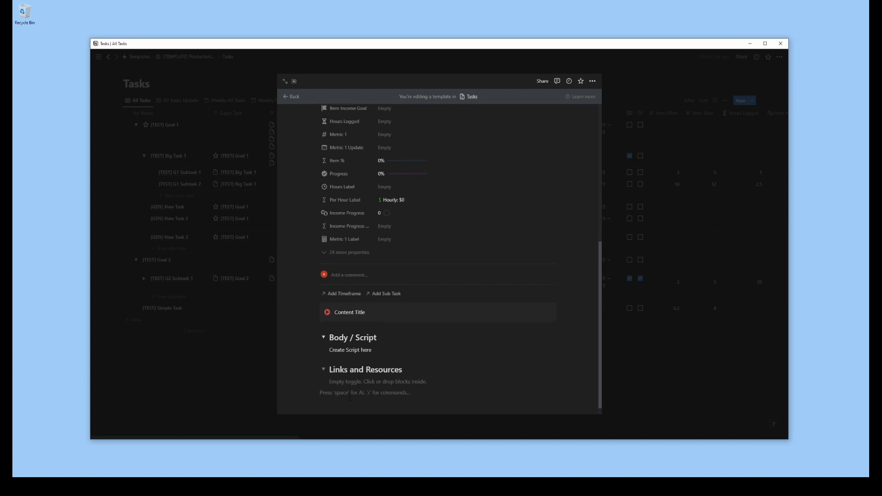
text(/toggle)
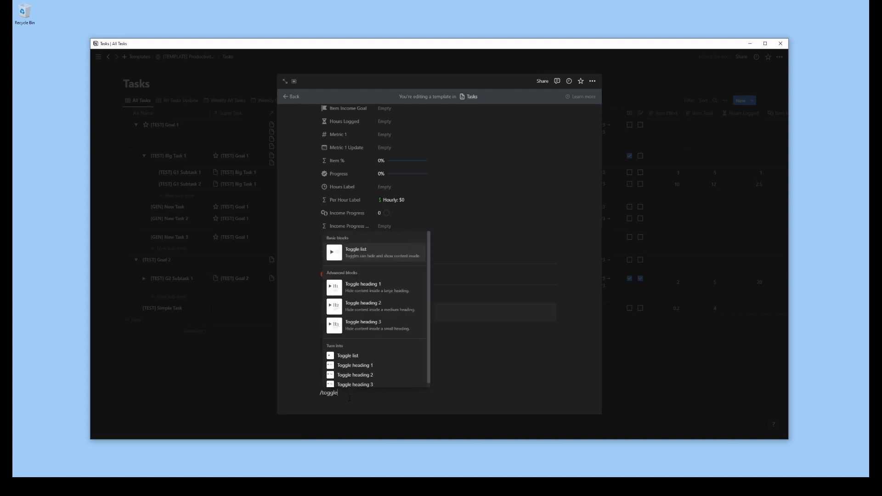
click(355, 375)
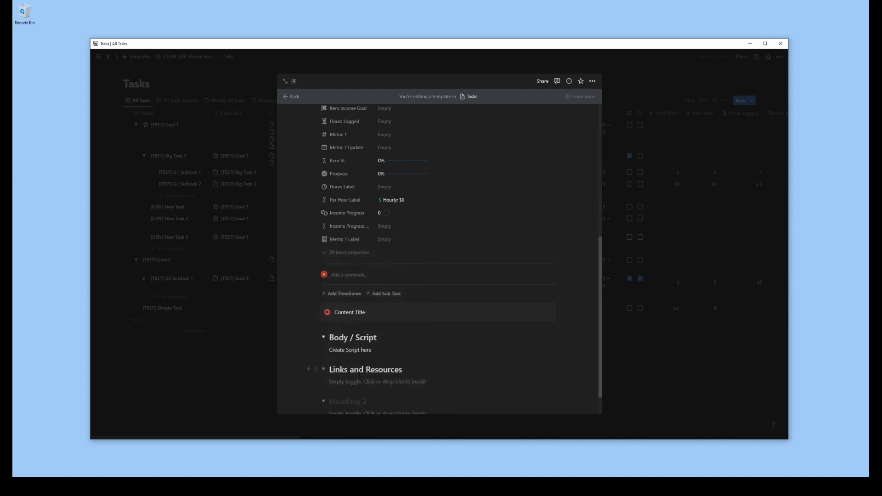
scroll(355, 404, down, 1)
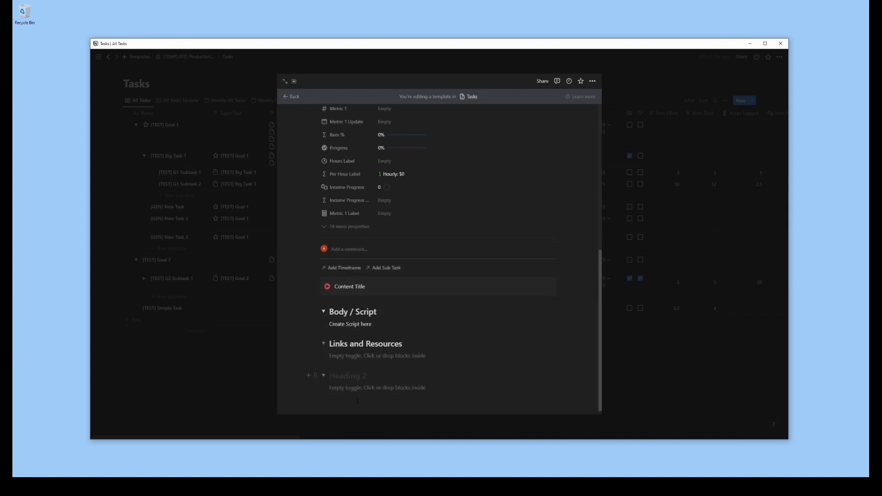
text(Metadata)
Insert a button block below the Metadata section and leave a few empty lines beneath it
click(358, 402)
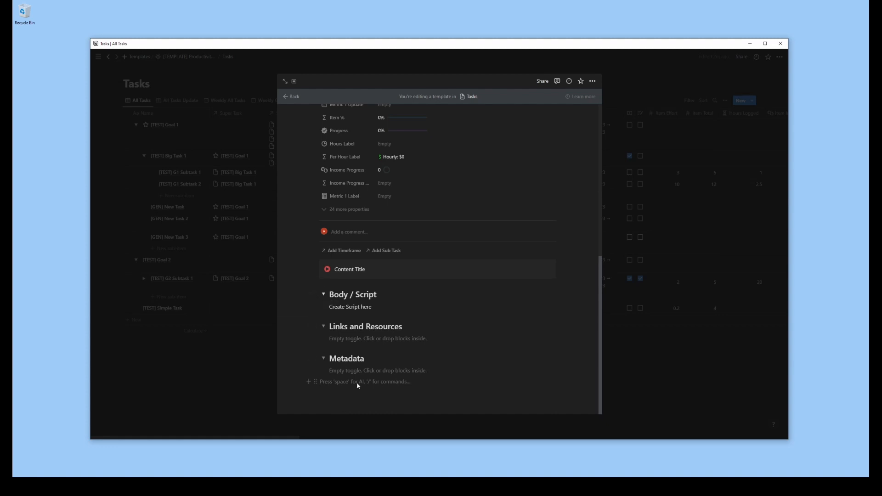
text(/button)
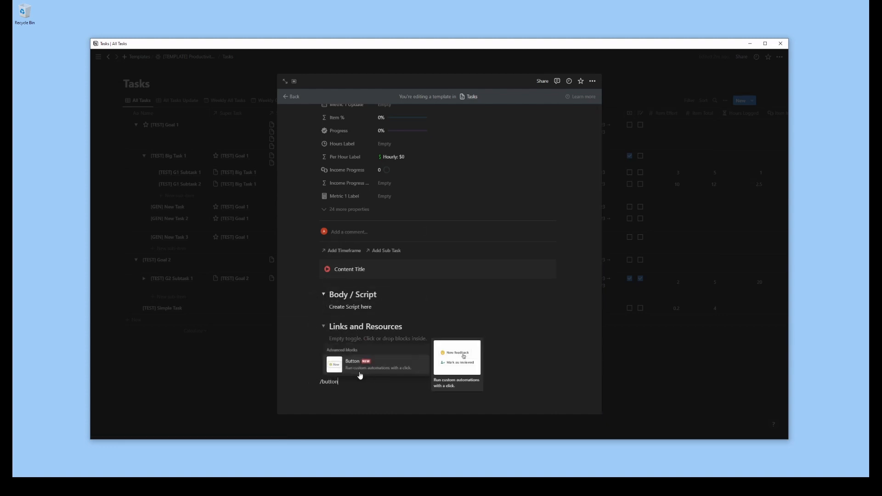
click(359, 376)
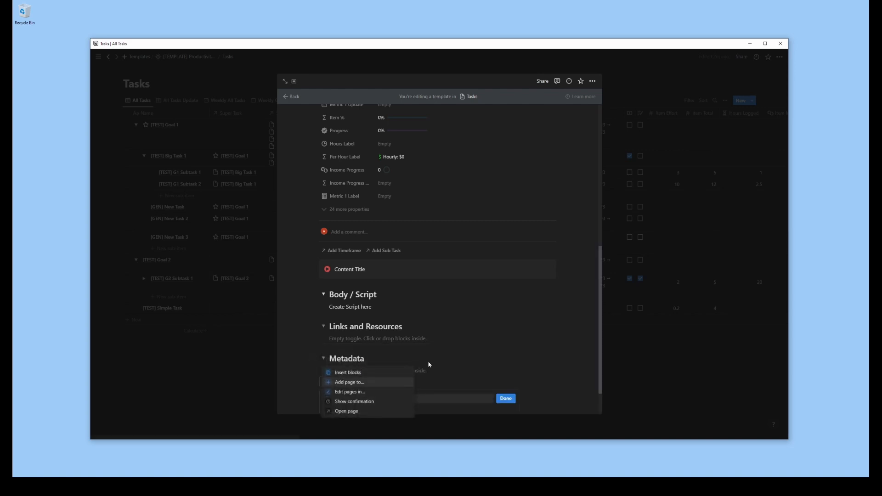
click(430, 397)
scroll(432, 397, down, 2)
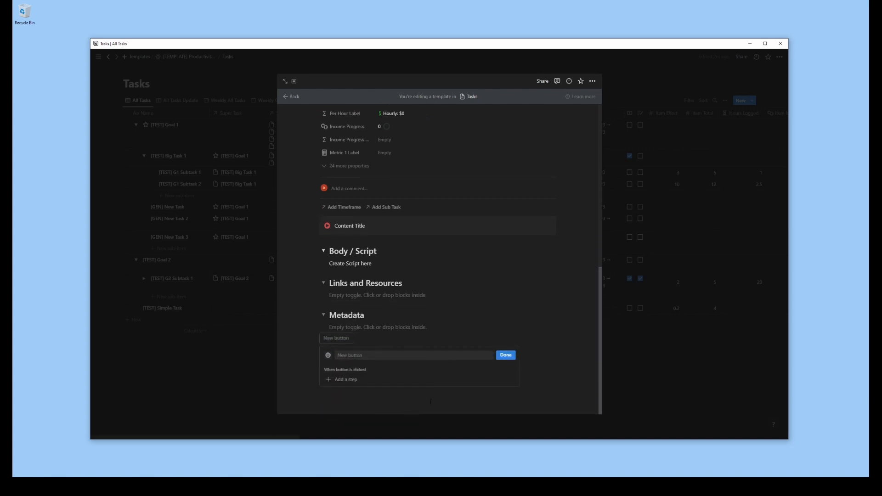
click(430, 401)
key(Return)
key(Return)
key(Return)
key(Return)
key(Return)
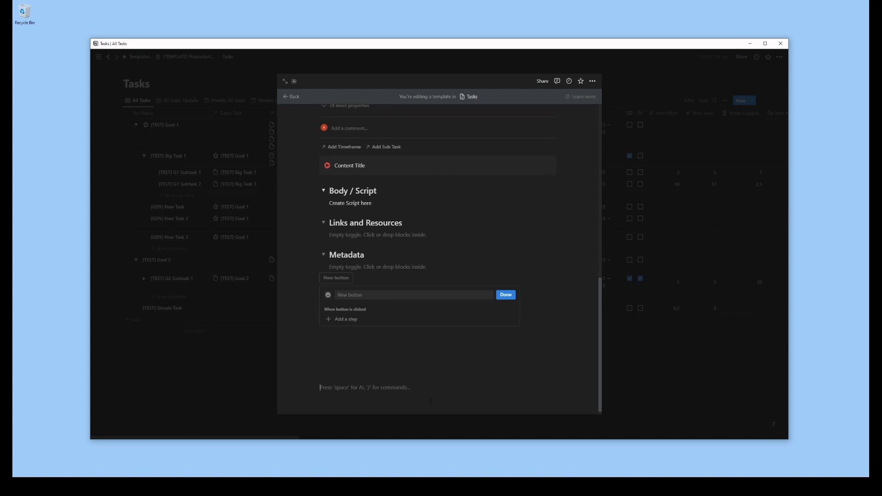
Name the new button "Create Content Subtasks"
click(348, 295)
text(Crea)
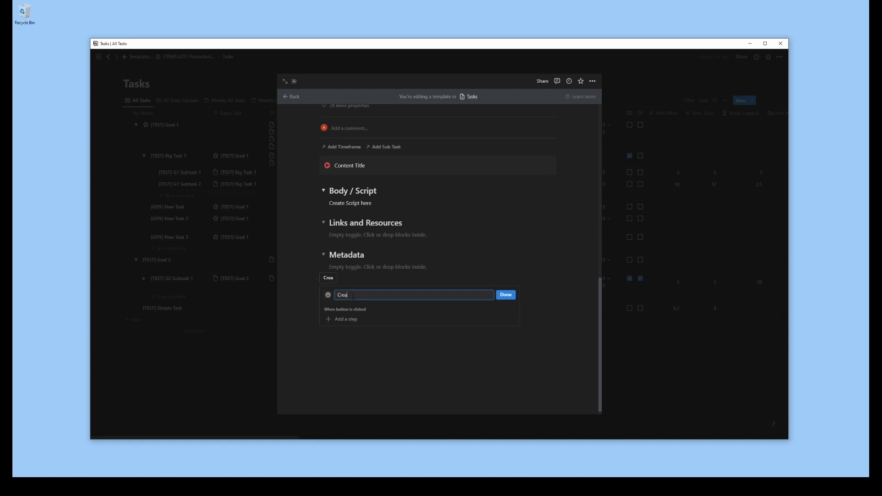
text(tue Content Supbta)
key(BackSpace)
key(BackSpace)
key(BackSpace)
text(btasks)
Give the button a step that adds a page named "[GEN] Write" to the Tasks database
click(347, 319)
click(356, 340)
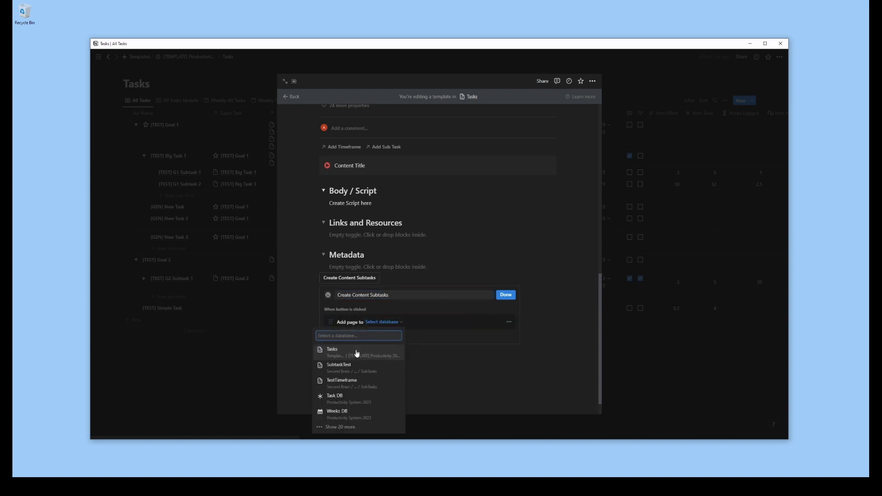
click(357, 348)
text([GEN] Content)
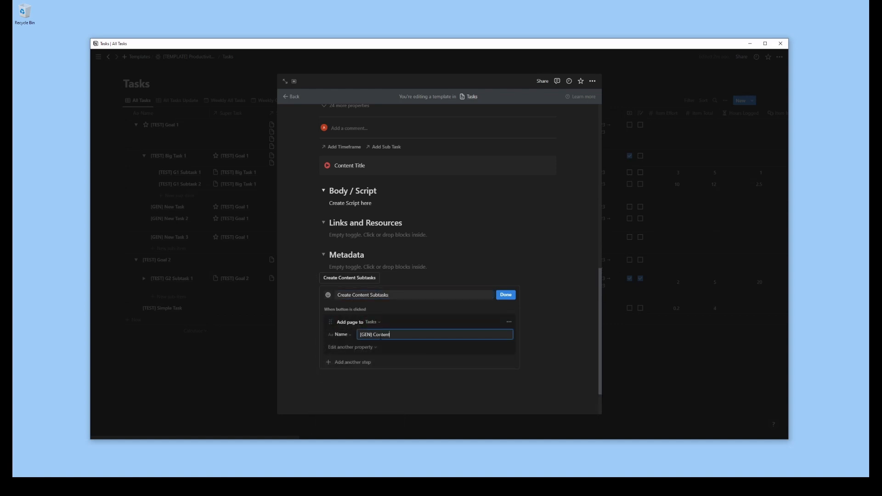
text( Wri)
key(ctrl+BackSpace)
key(ctrl+BackSpace)
text(Wri)
Set the [GEN] Write page's Super Task to This page and its Origin Date to Today
click(351, 347)
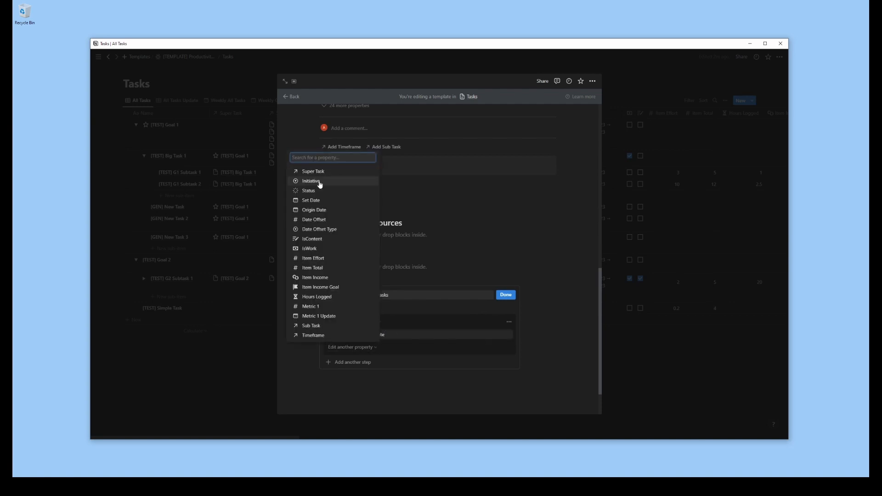
click(374, 182)
click(413, 345)
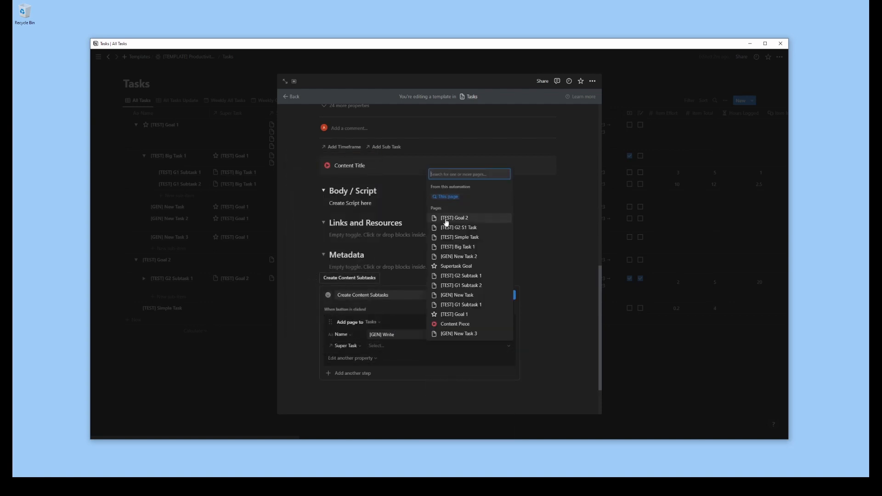
click(362, 359)
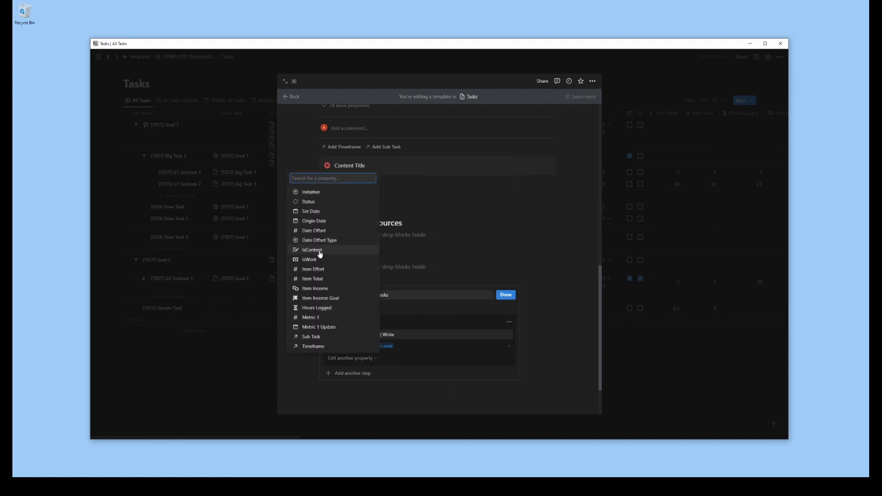
click(322, 221)
Set the [GEN] Write page's Date Offset to 0, Item Total to 1 and Date Offset Type to days
click(365, 370)
click(314, 241)
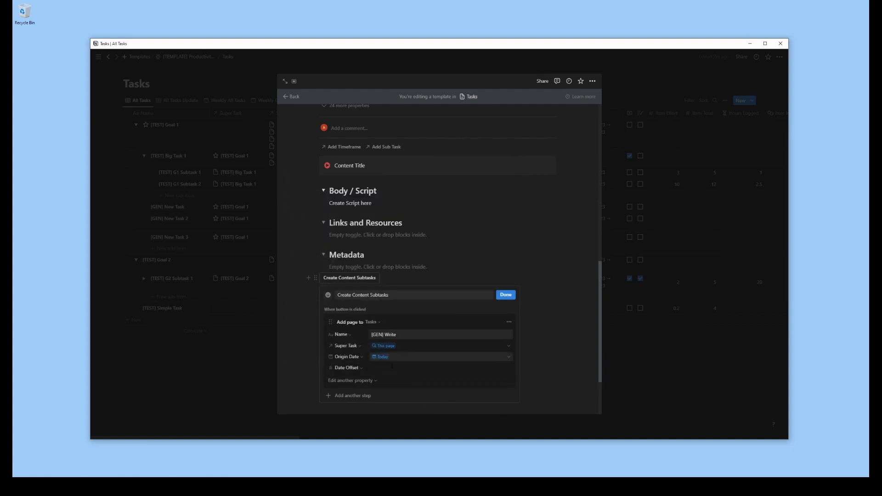
click(348, 382)
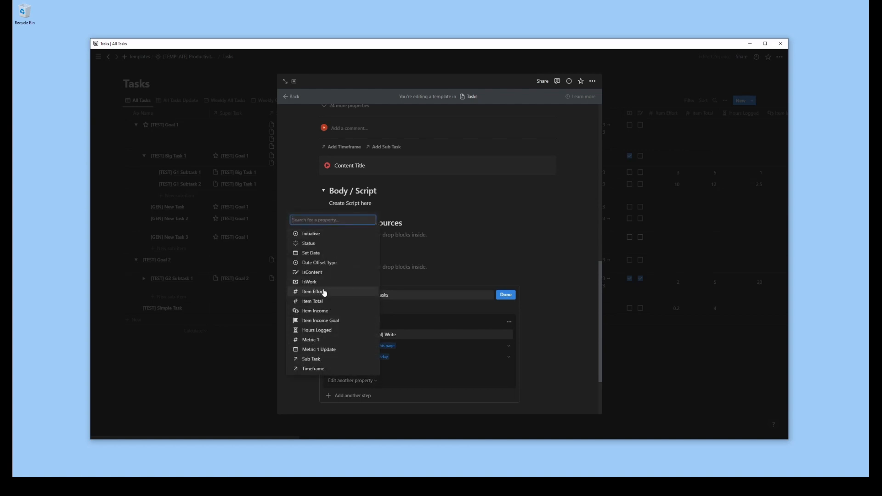
click(317, 302)
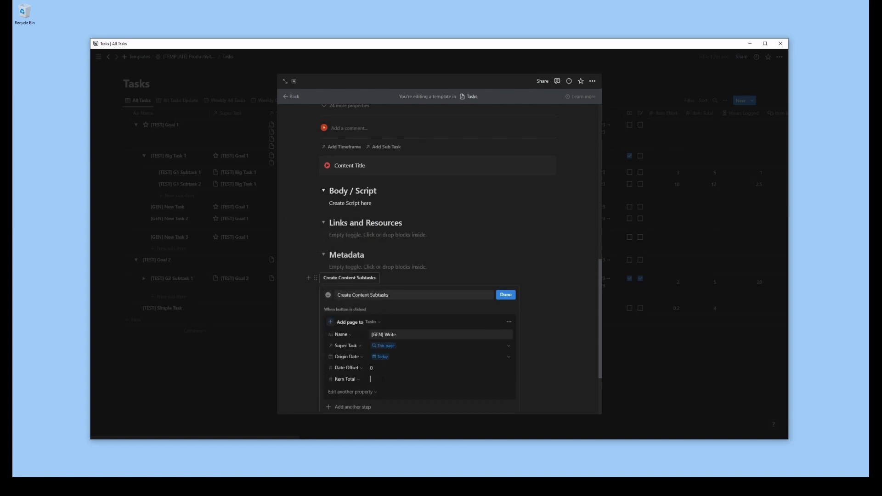
scroll(547, 386, down, 2)
click(345, 324)
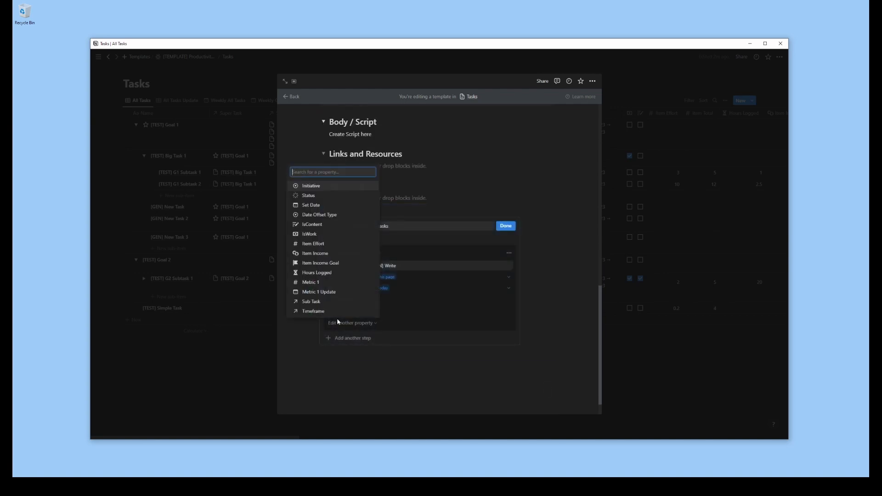
click(322, 215)
click(439, 363)
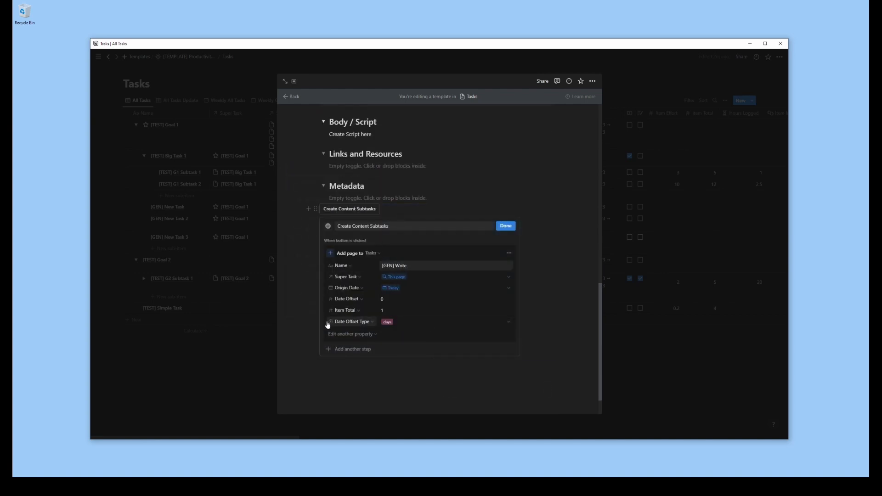
Clear the "Create Script here" text and collapse the Body / Script, Links and Resources, and Metadata toggles
click(323, 186)
click(323, 154)
triple_click(355, 135)
key(BackSpace)
key(BackSpace)
click(324, 124)
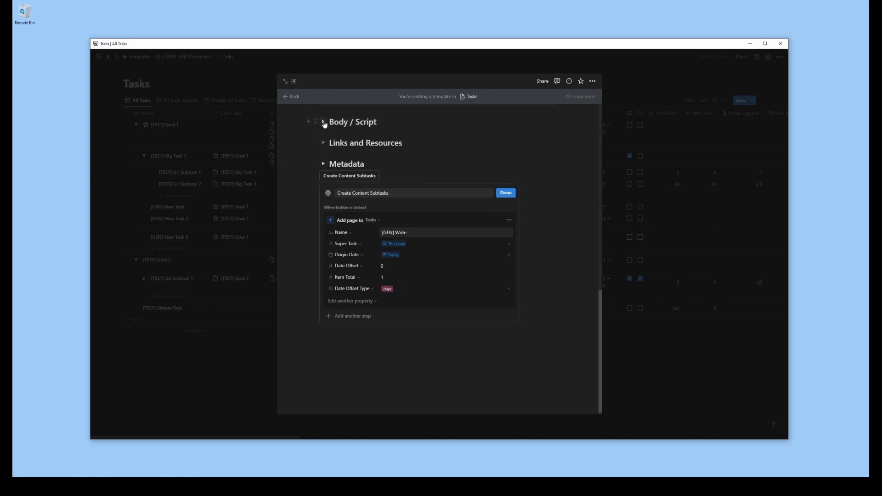
click(324, 123)
click(324, 122)
Review the Date Offset and Item Total settings of the button's [GEN] Write, [GEN] Edit and [GEN] Publish pages
scroll(368, 181, up, 3)
scroll(367, 181, down, 3)
scroll(426, 292, down, 1)
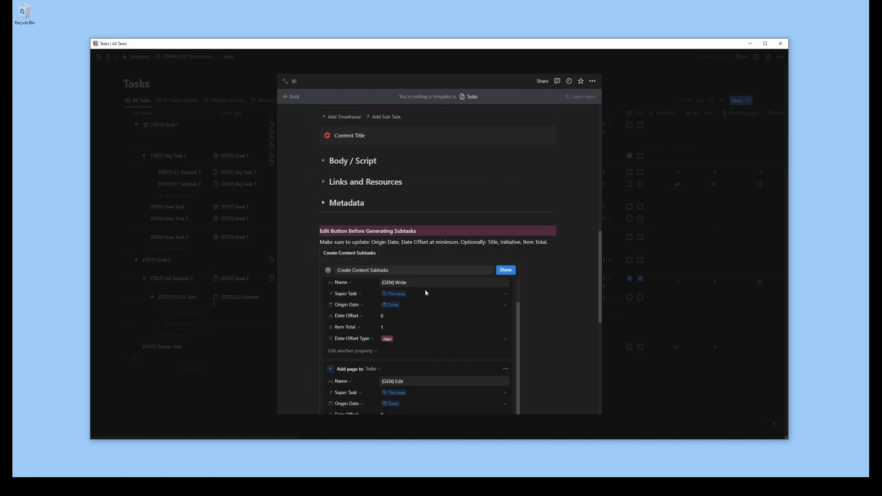
scroll(436, 336, down, 5)
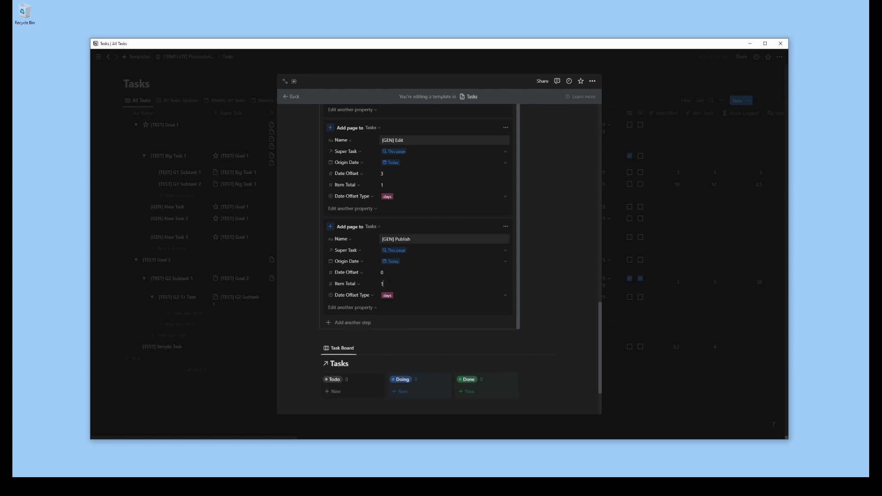
click(565, 269)
click(385, 255)
scroll(417, 325, down, 2)
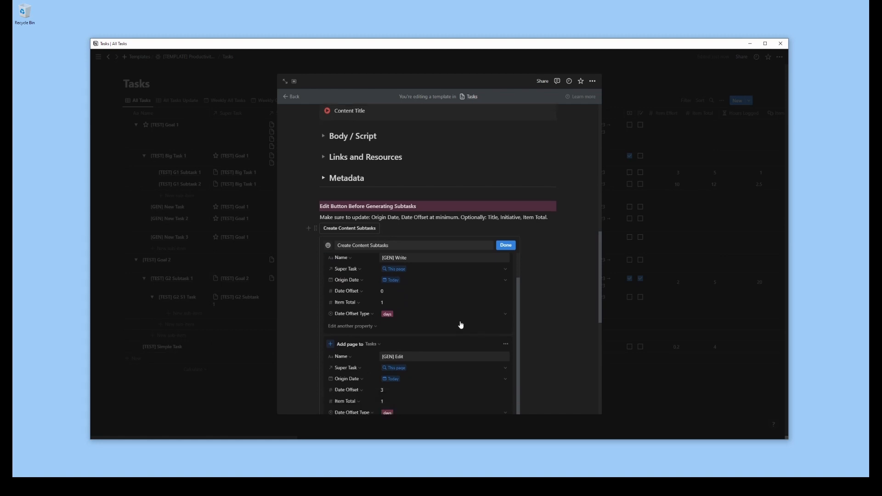
scroll(461, 325, down, 5)
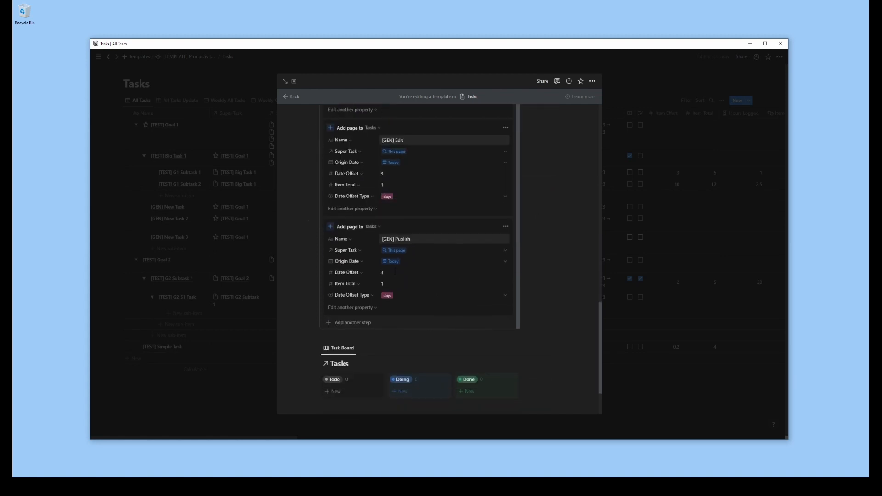
scroll(487, 288, down, 2)
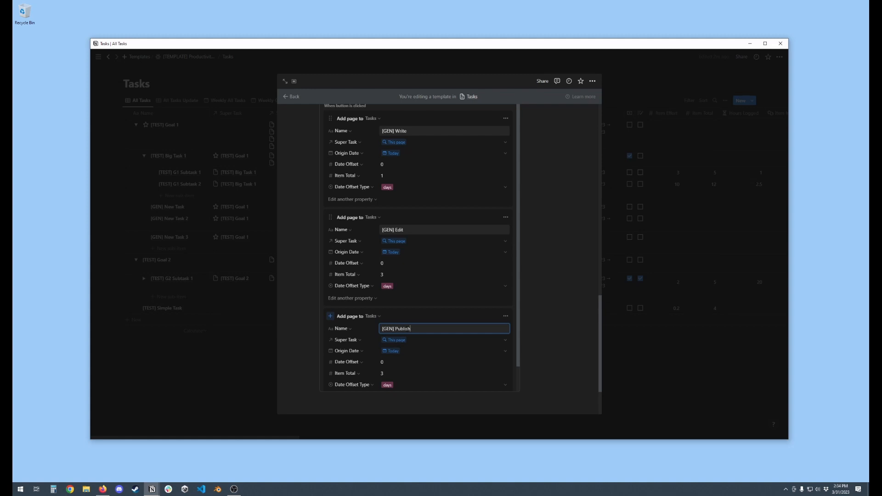
Set the Item Total of the button's [GEN] Publish page to 5
click(390, 374)
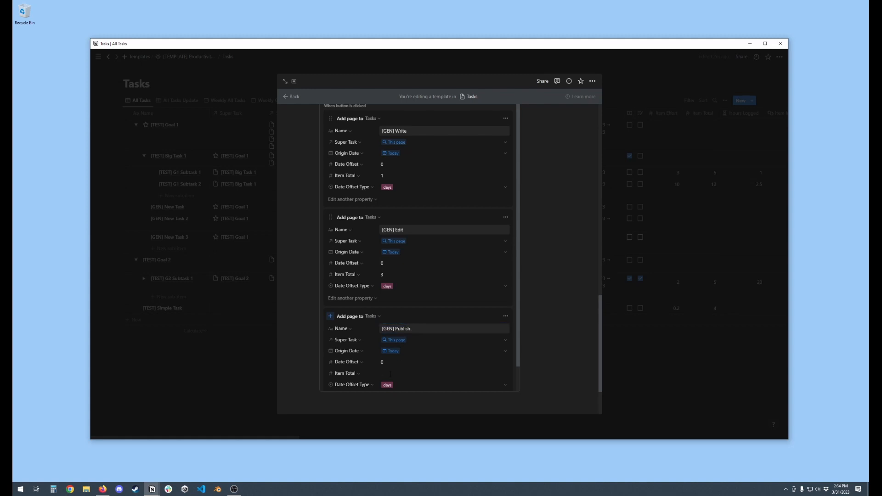
click(548, 378)
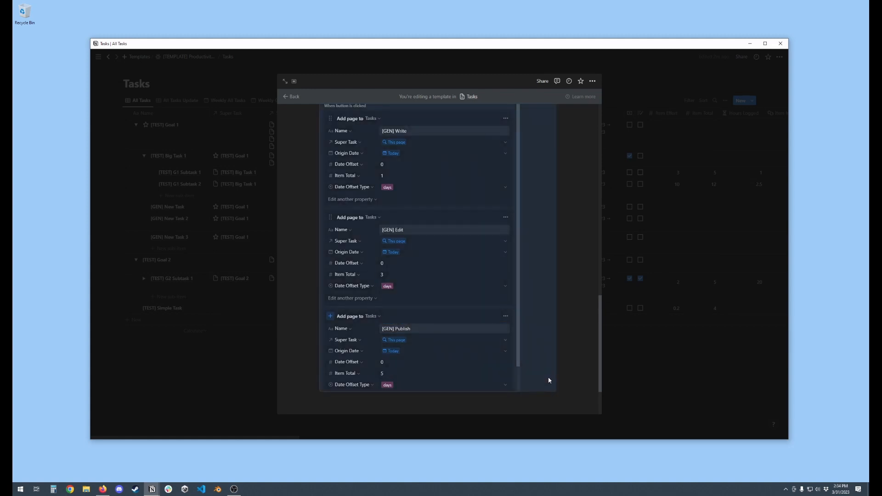
click(558, 403)
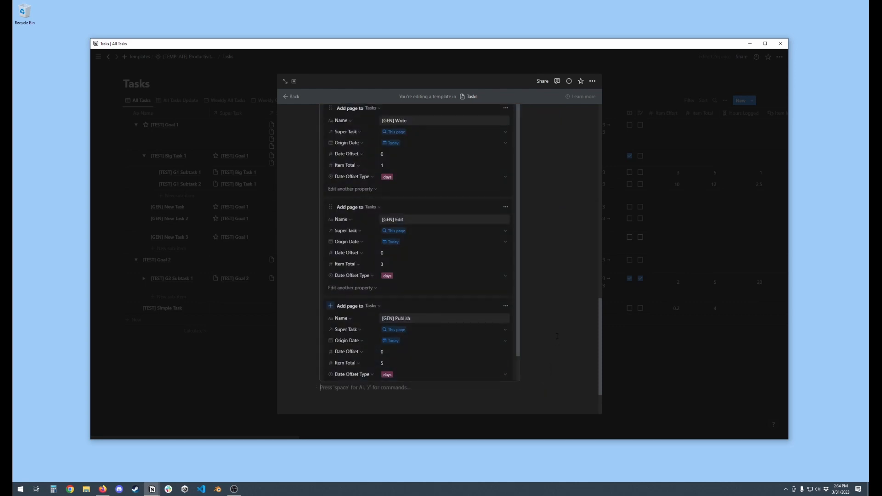
Close the button's settings and insert a linked view of the Tasks database below the Create Content Subtasks button
scroll(557, 336, up, 2)
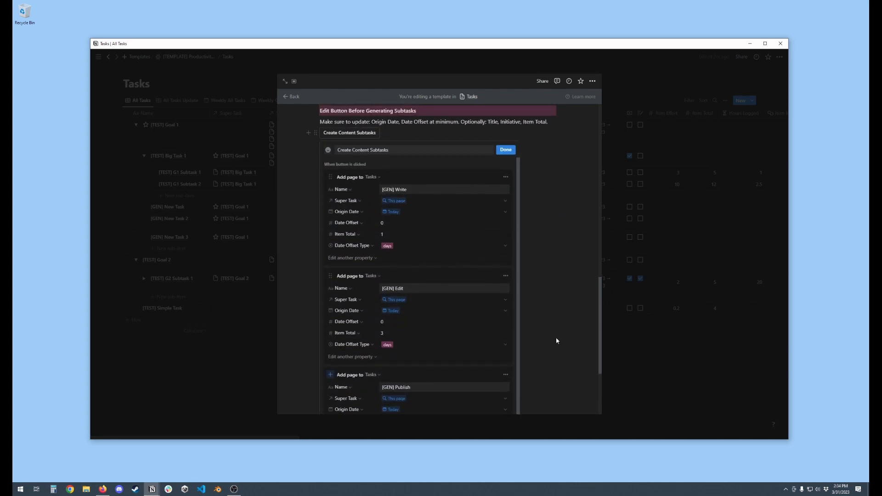
scroll(556, 340, down, 3)
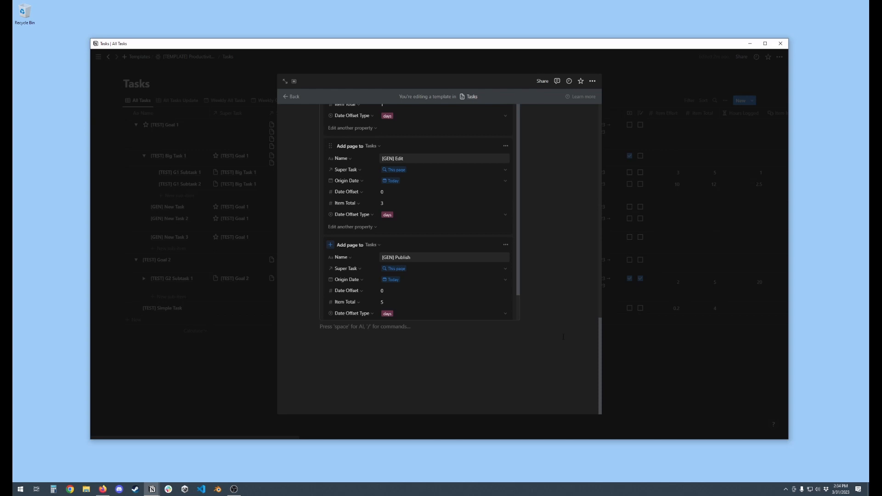
click(329, 331)
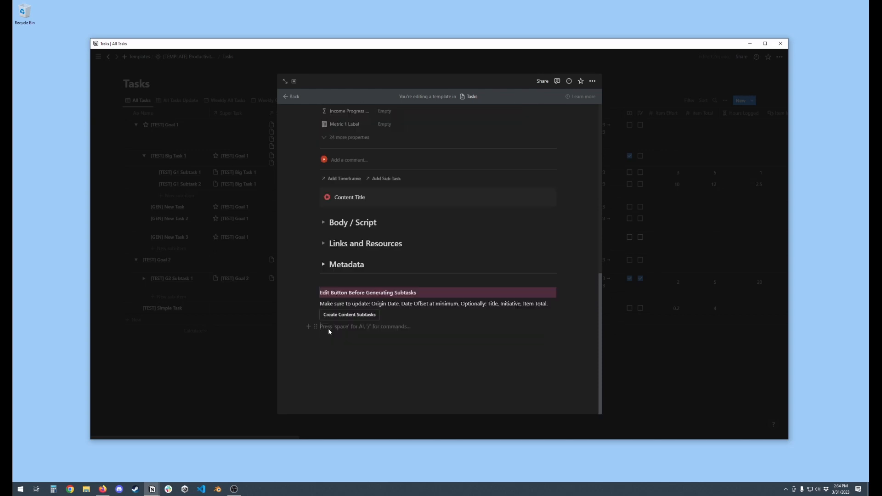
text(/view)
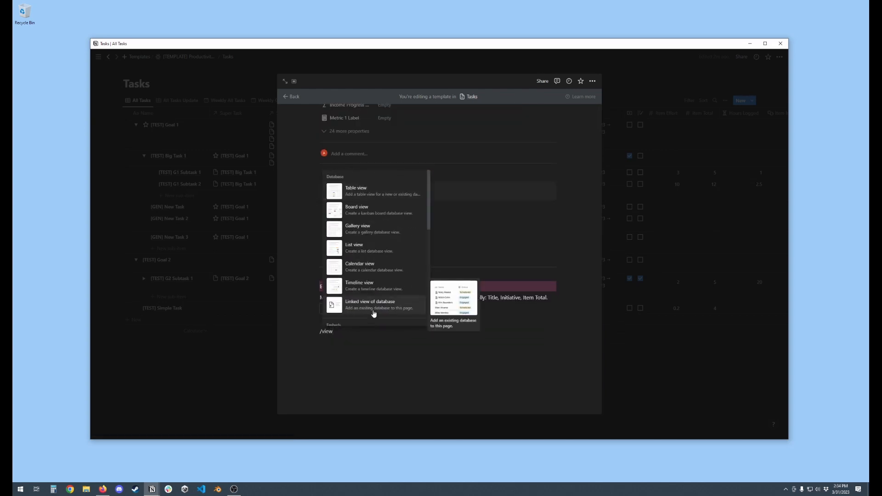
click(374, 311)
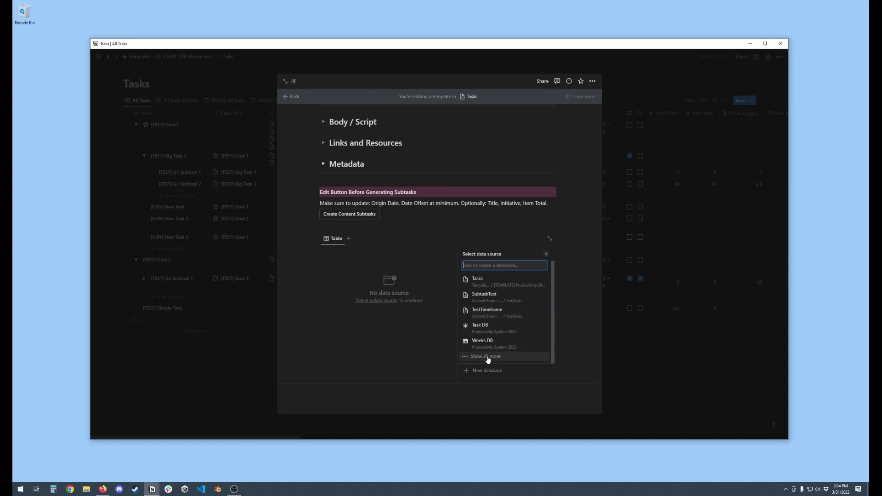
click(488, 358)
scroll(510, 317, down, 3)
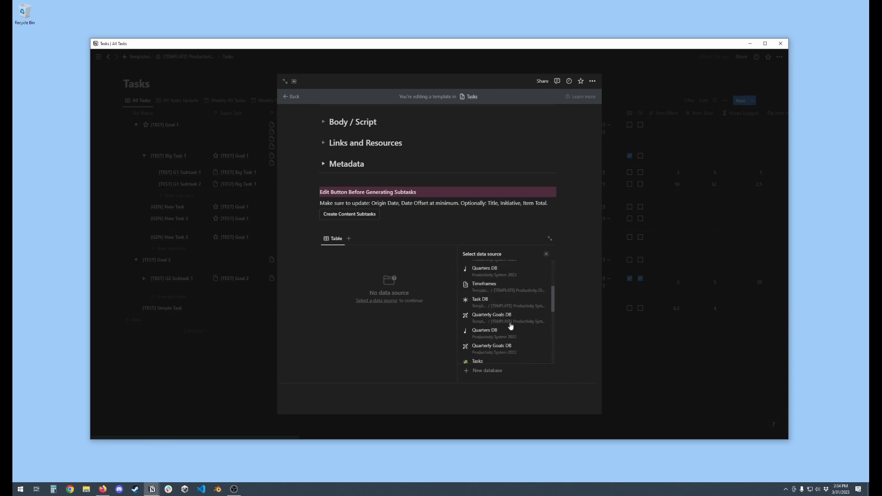
scroll(527, 299, up, 2)
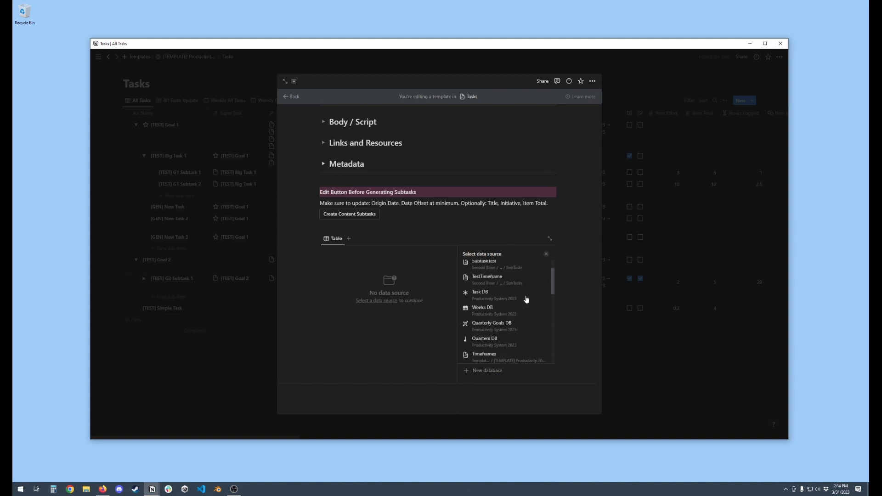
scroll(524, 298, up, 3)
click(508, 287)
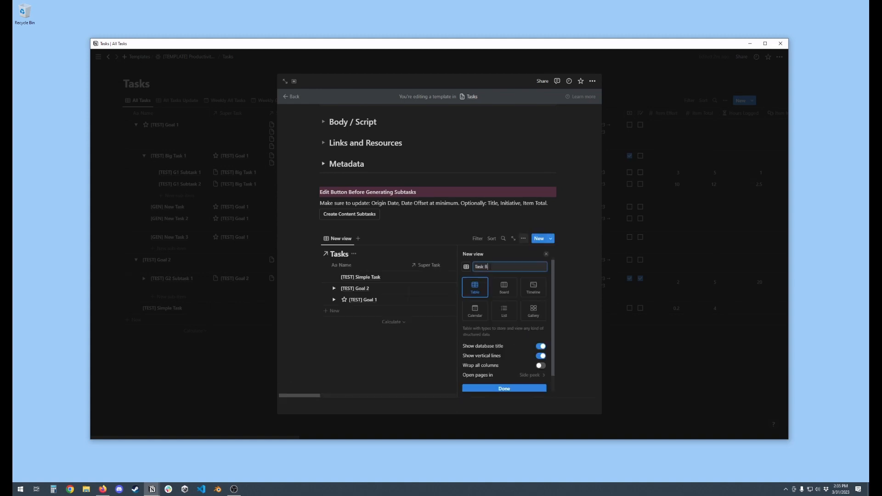
Name the linked view Task Board and lay it out as a board with small cards
text(Task Board)
click(504, 288)
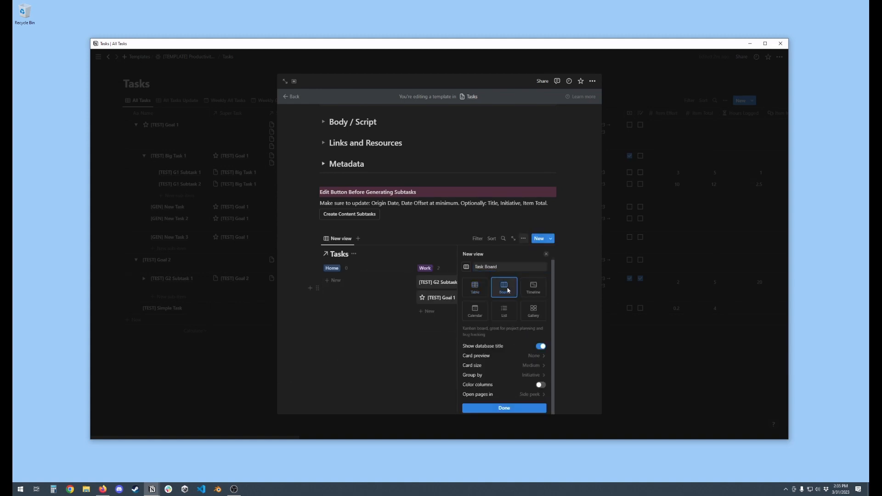
click(523, 368)
click(493, 378)
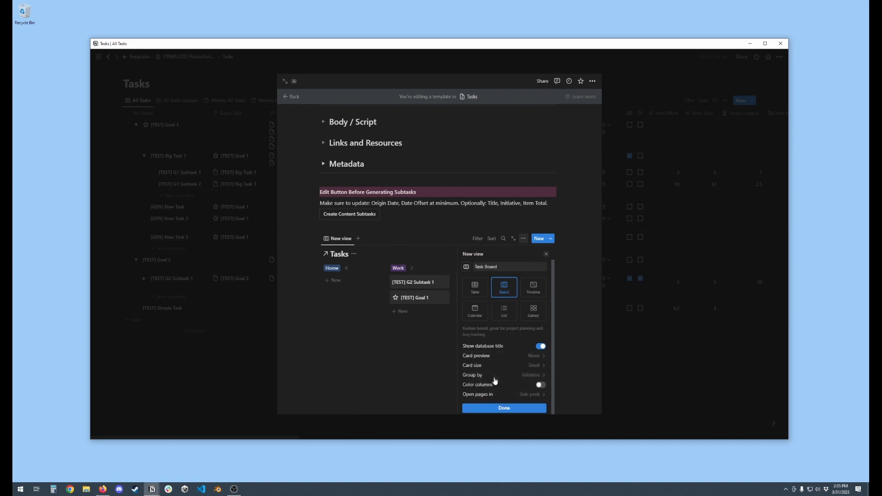
Group the Task Board by Status, with empty groups hidden and columns colored, and leave the template
click(534, 375)
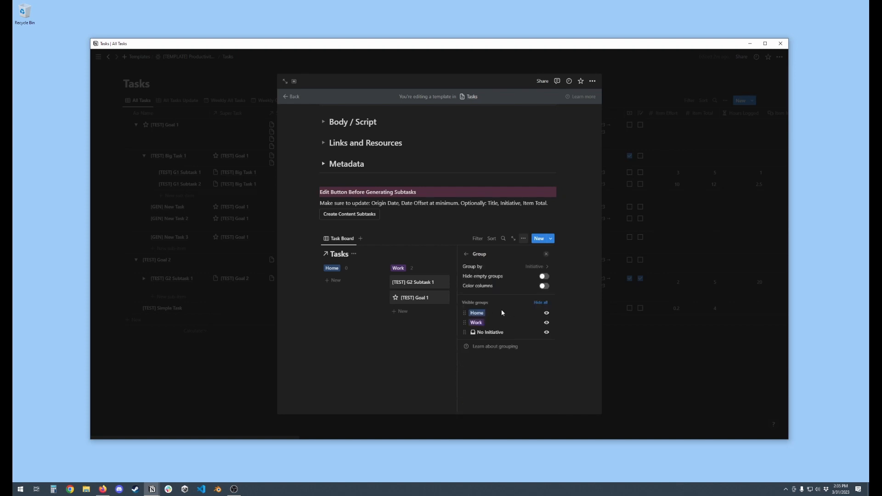
click(540, 268)
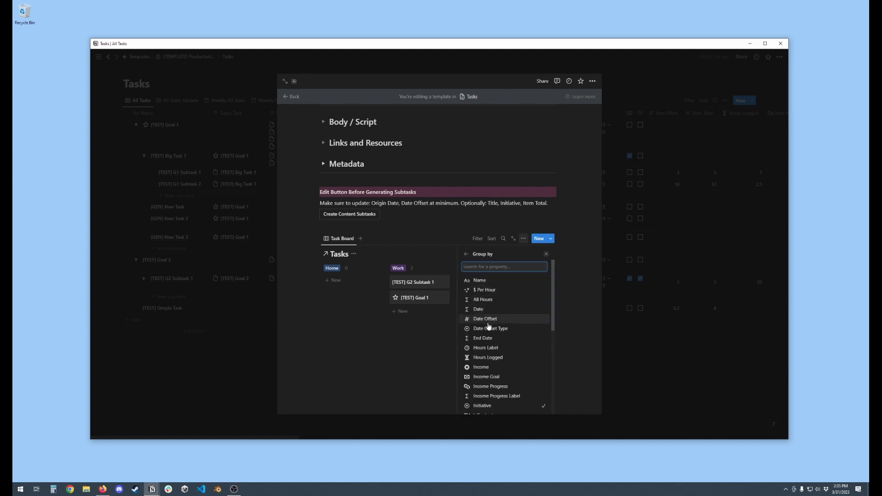
scroll(495, 331, down, 5)
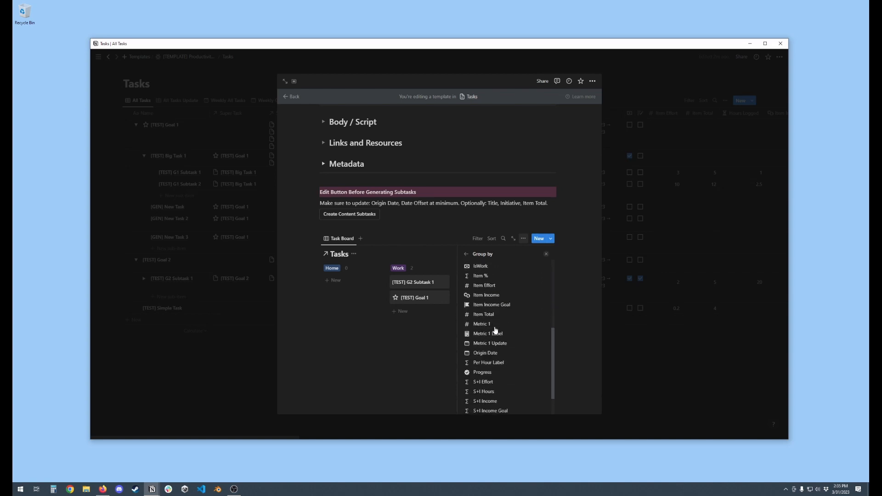
click(489, 403)
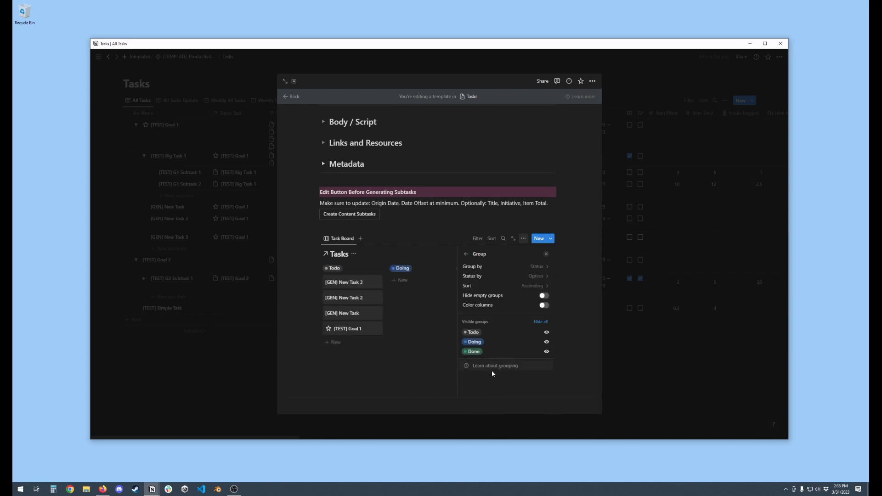
click(545, 295)
click(544, 306)
key(Escape)
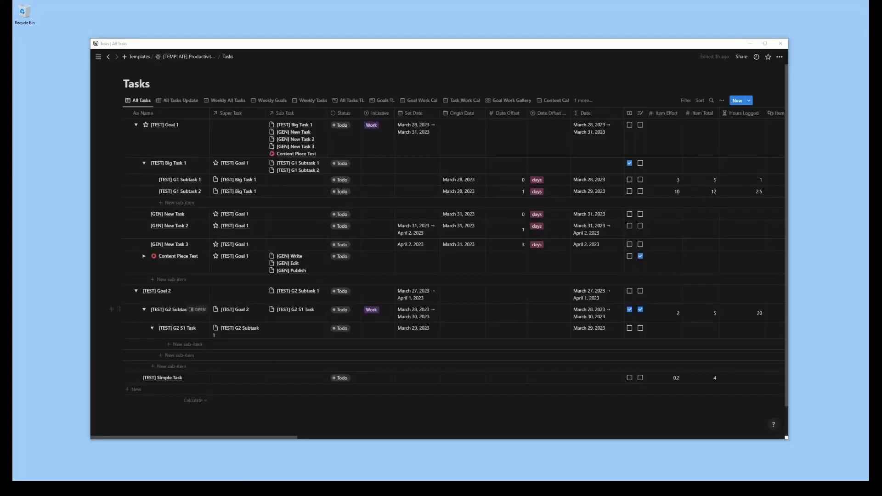
Open the Timeframes database from the productivity template page and expand [TEST] Quarter 1 and [TEST] Q1 Month 1
click(197, 56)
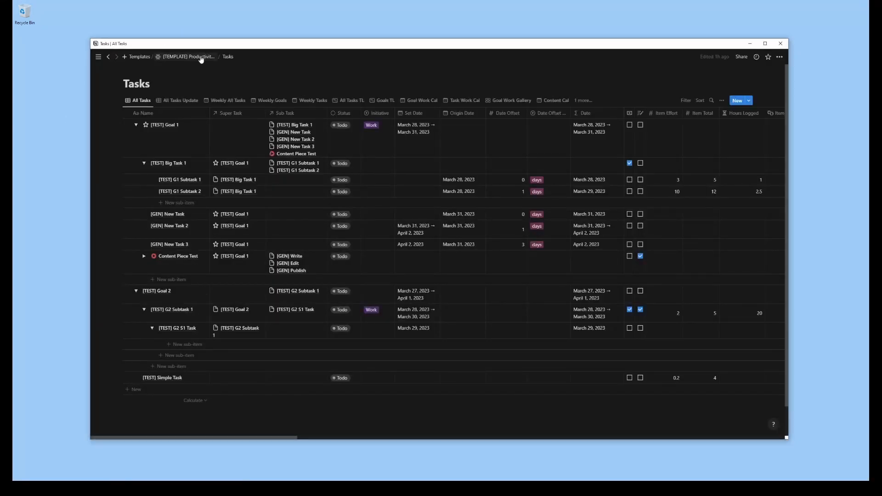
click(344, 218)
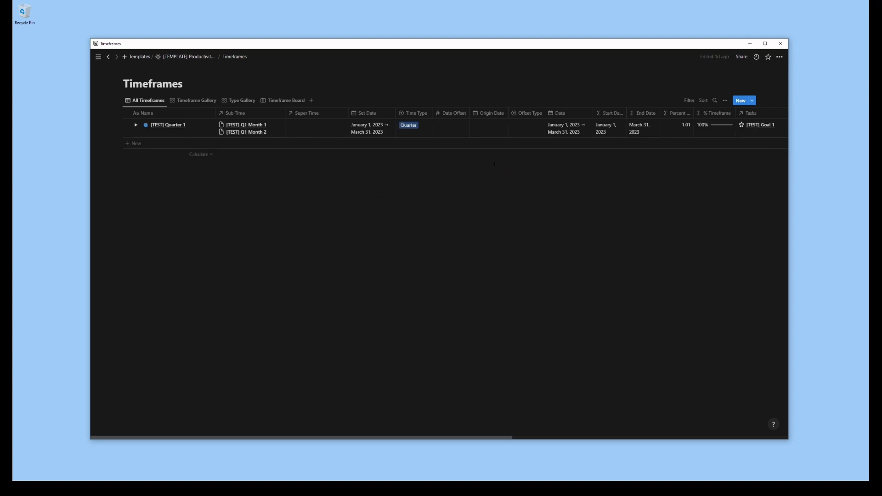
click(136, 125)
click(144, 143)
Create a new Timeframes template titled "Long Timeframe" with a flag icon
click(752, 100)
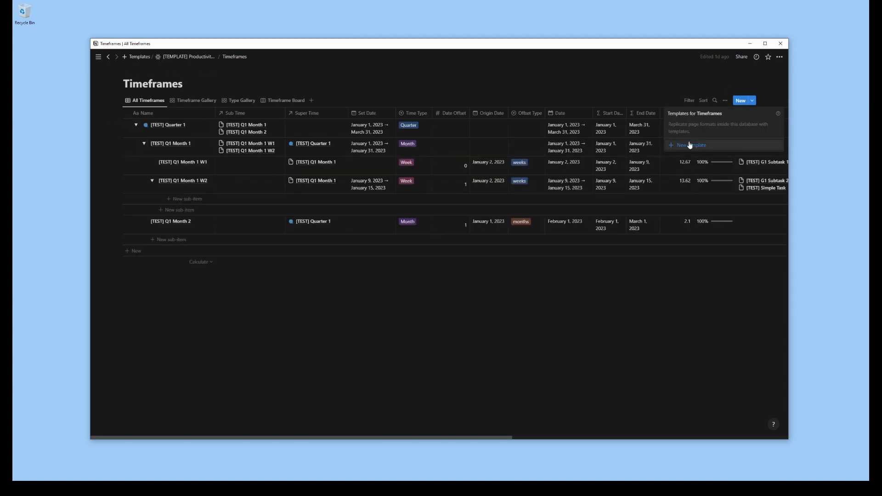
click(690, 149)
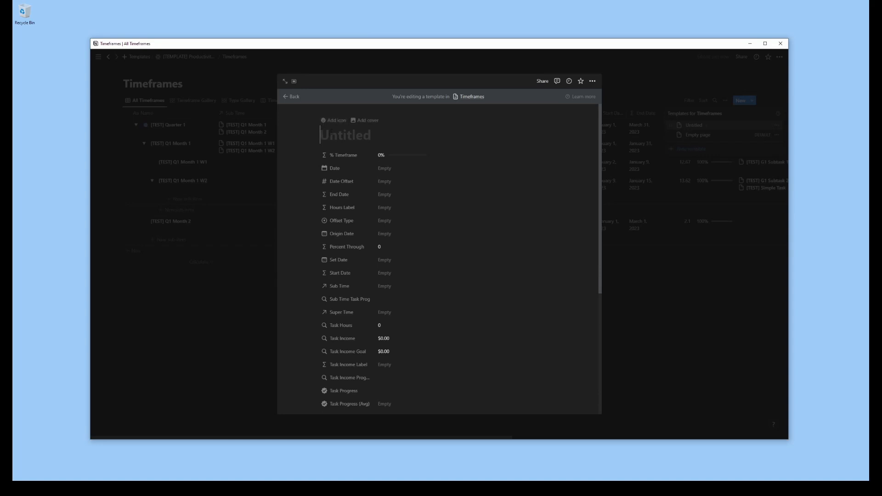
click(334, 120)
click(333, 150)
click(276, 206)
click(358, 189)
text(Long Term)
double_click(358, 190)
text(Timeframe)
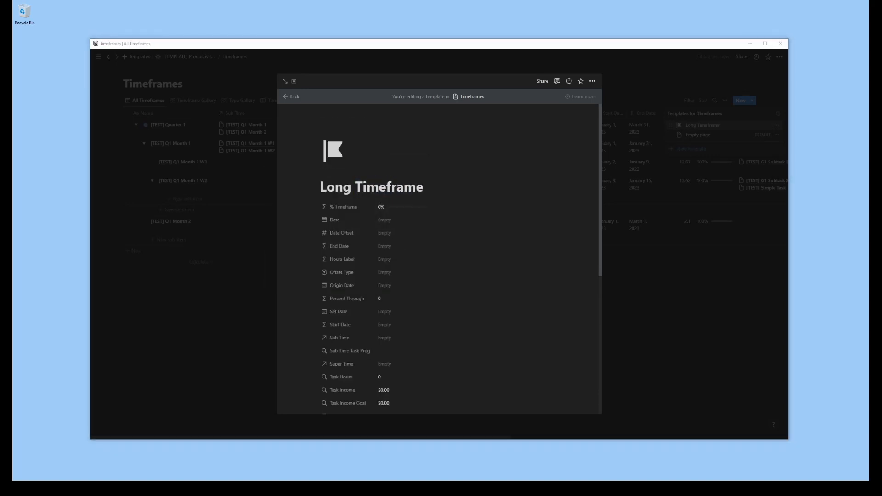
Add a callout with a sparkles icon reading "This [Timeframe] I want to..." to the body of the Long Timeframe template
scroll(518, 214, down, 3)
scroll(518, 215, down, 3)
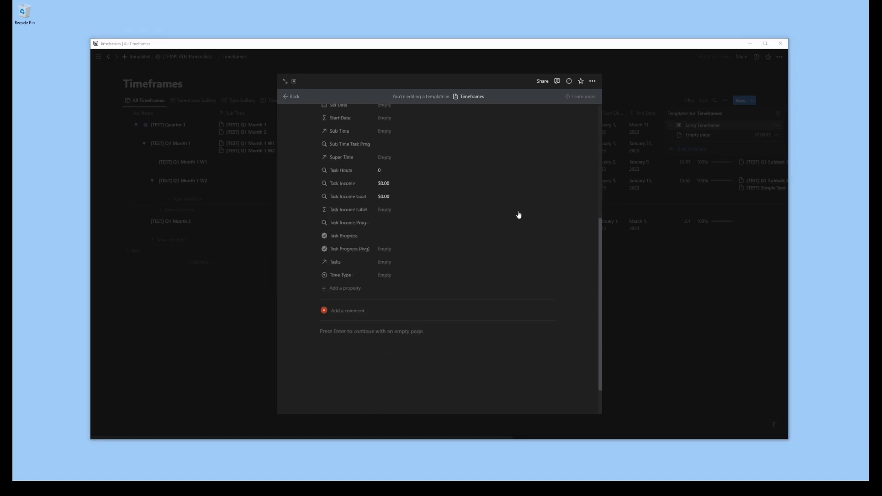
click(390, 335)
text(/callout)
key(Return)
text(Goals)
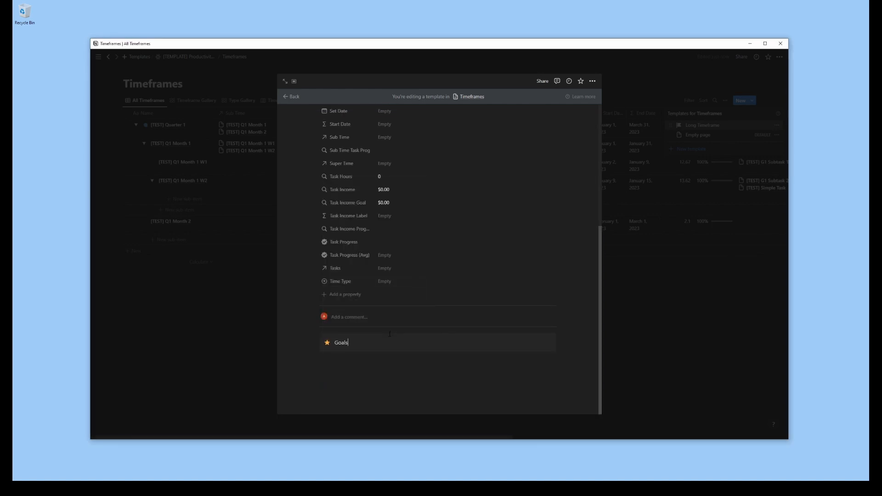
key(Home)
click(328, 344)
click(294, 260)
click(359, 343)
text(This [Timeframe] I want to...)
drag(353, 343, 335, 343)
key(BackSpace)
click(399, 369)
Add the headings "Brainstorm" and "Top-Level Goals" below the callout, giving Brainstorm a blue background
scroll(398, 370, up, 5)
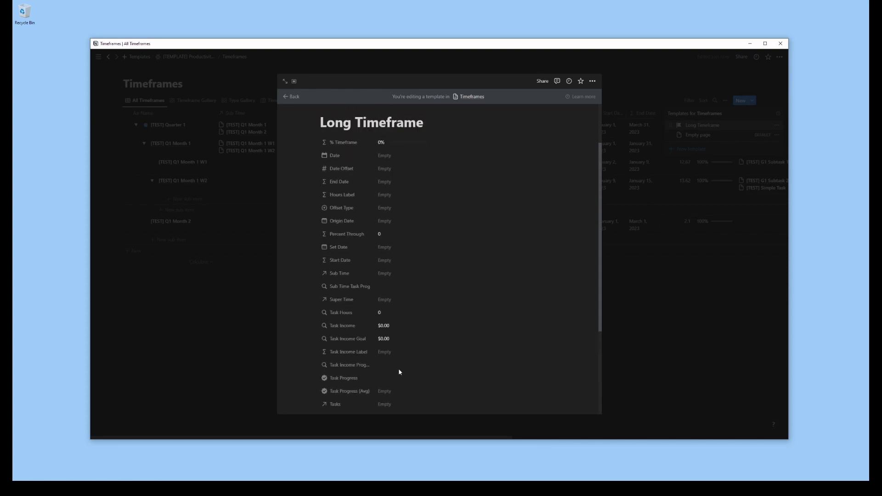
scroll(398, 369, down, 5)
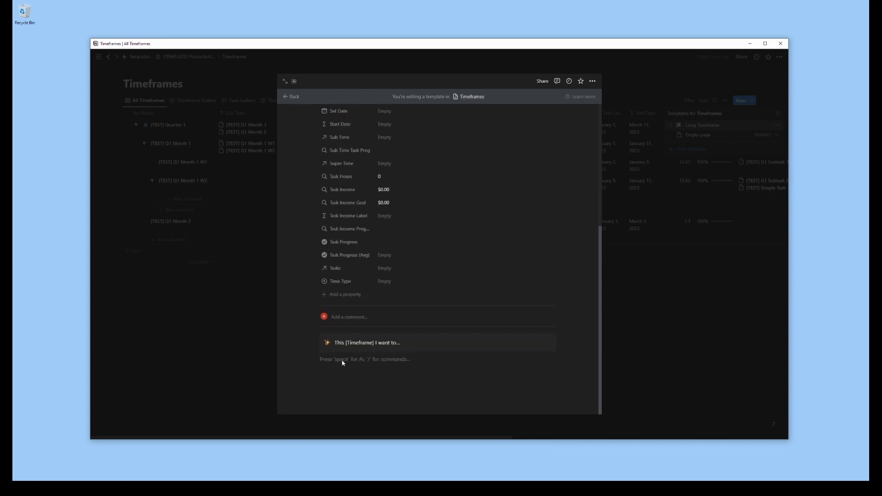
text(## )
text(Brainstorm)
key(Return)
key(Up)
key(Down)
click(339, 368)
key(BackSpace)
key(Return)
key(BackSpace)
text(##)
click(338, 388)
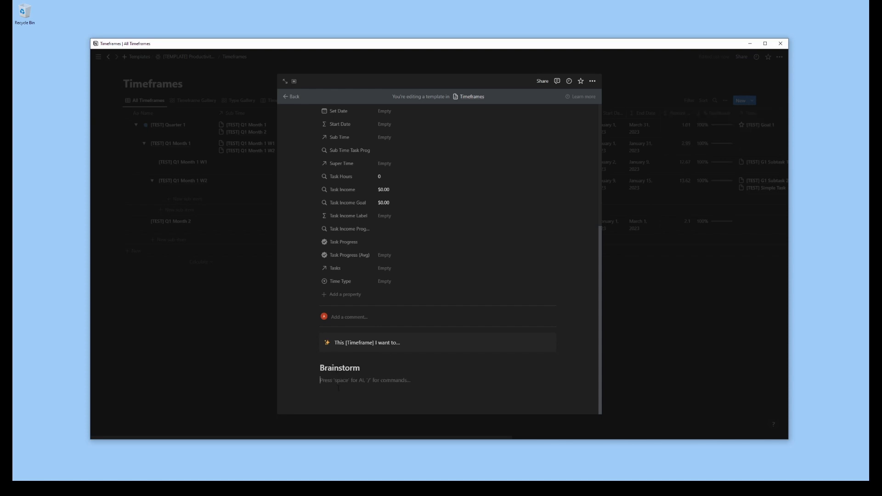
text(## Top-Level Goals)
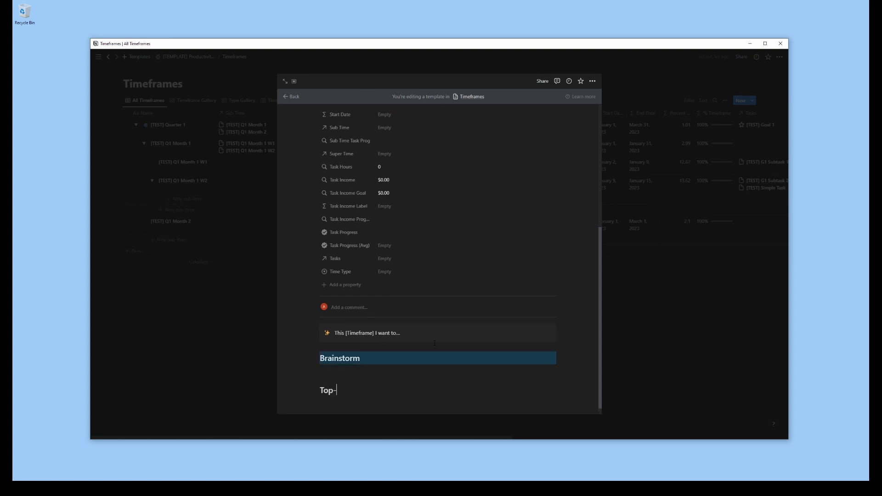
key(Return)
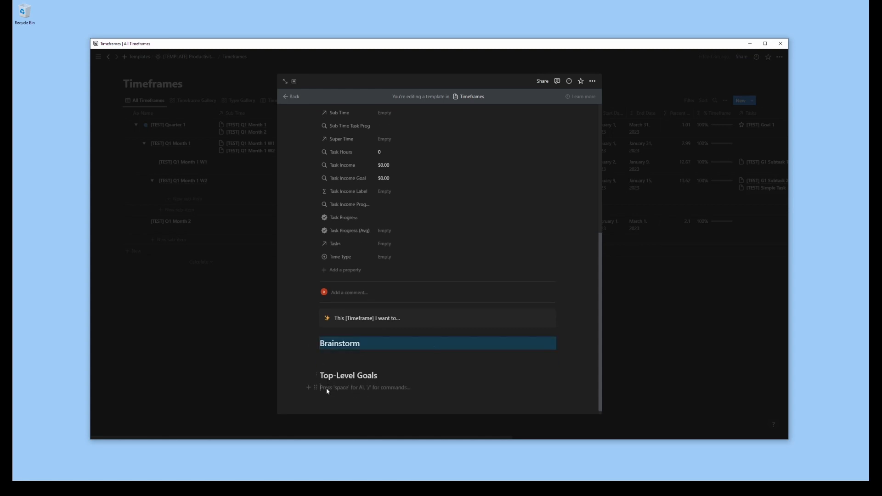
Insert a linked Tasks view under Top-Level Goals, copied from the existing All Tasks Update view
text(/view)
click(382, 363)
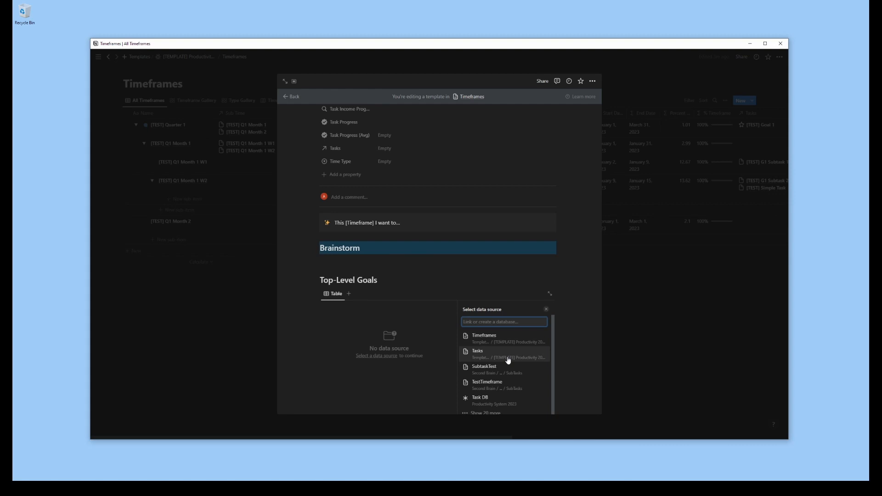
click(508, 361)
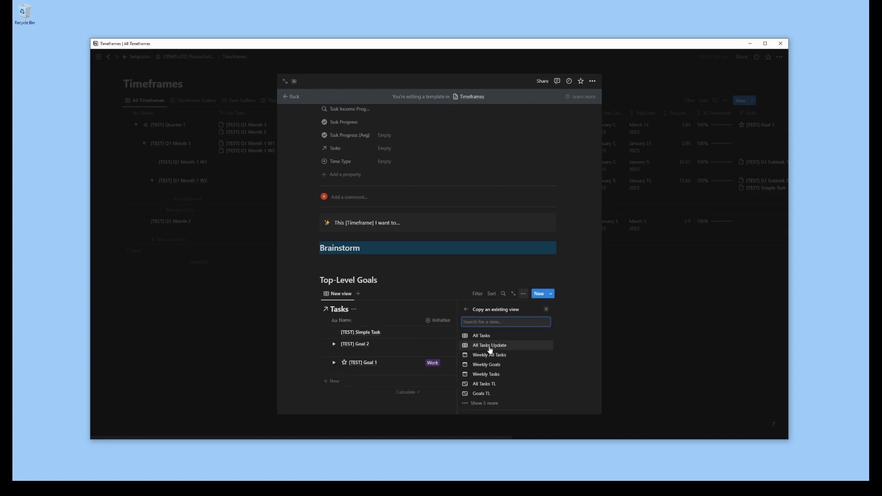
click(490, 350)
Filter the linked Tasks view so that Timeframe contains the Long Timeframe template
click(490, 379)
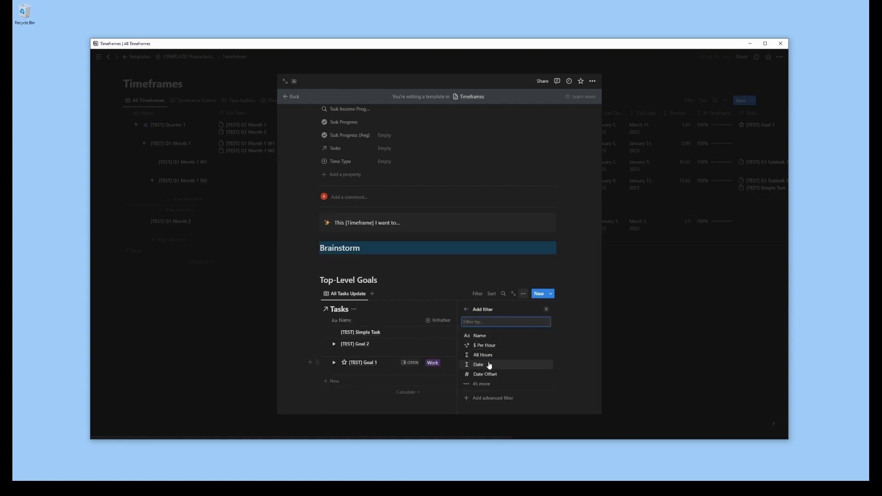
text(time)
click(488, 365)
click(488, 370)
click(561, 369)
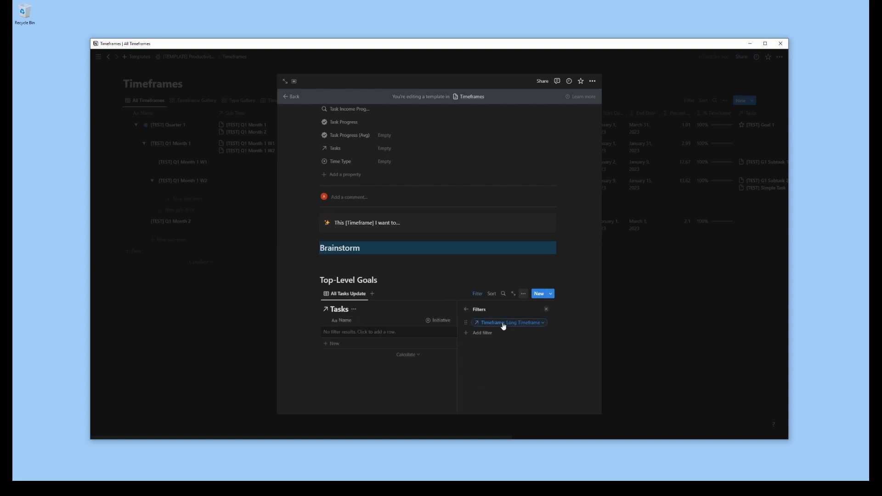
click(546, 310)
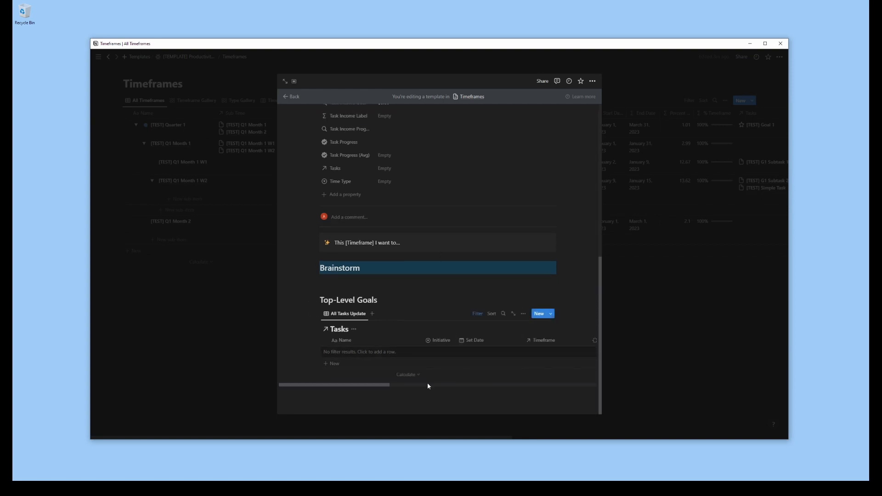
Hide the Timeframe column in the linked Tasks view
drag(377, 386, 398, 386)
click(488, 340)
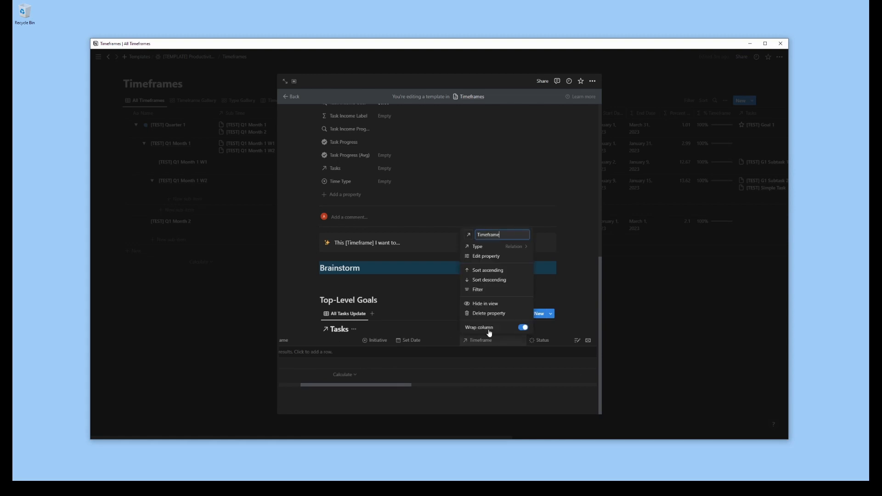
click(490, 305)
Rename the linked Tasks view Goals Gallery and switch its layout to Gallery
text(G)
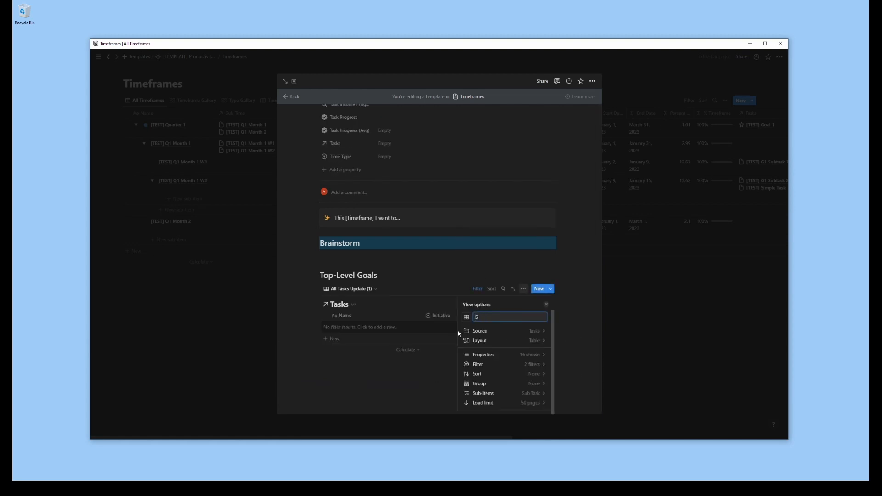
text(oals Gallery)
click(487, 341)
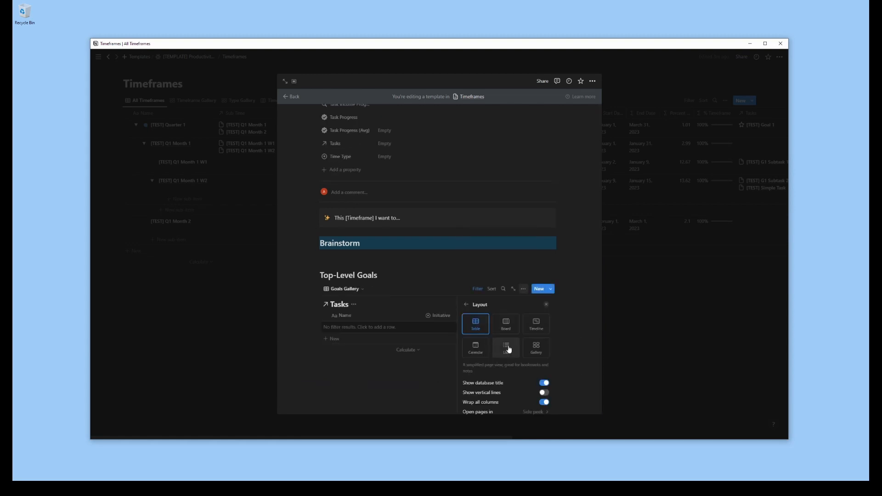
click(533, 340)
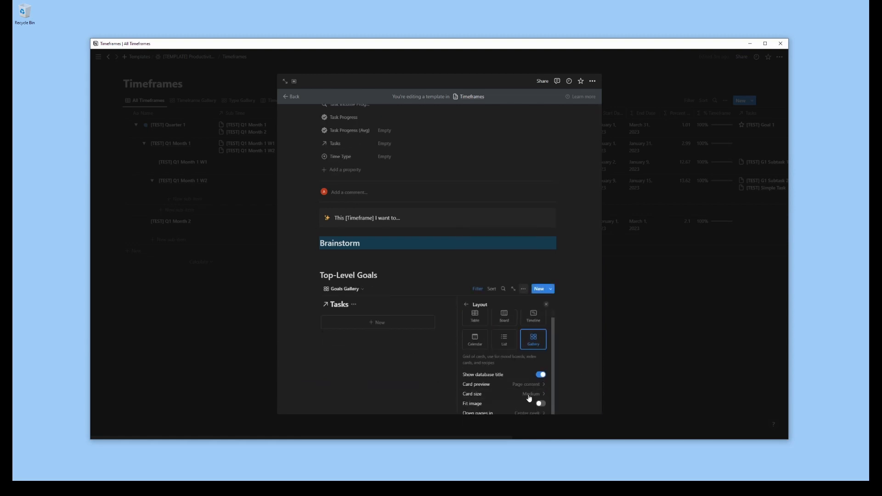
Add a Goals Timeline view in Timeline layout to the linked Tasks database and look through its available properties
click(546, 305)
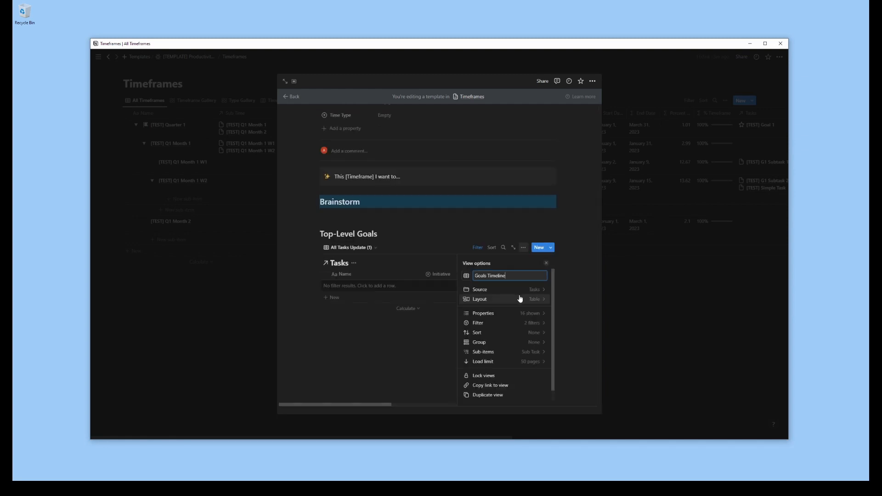
click(519, 300)
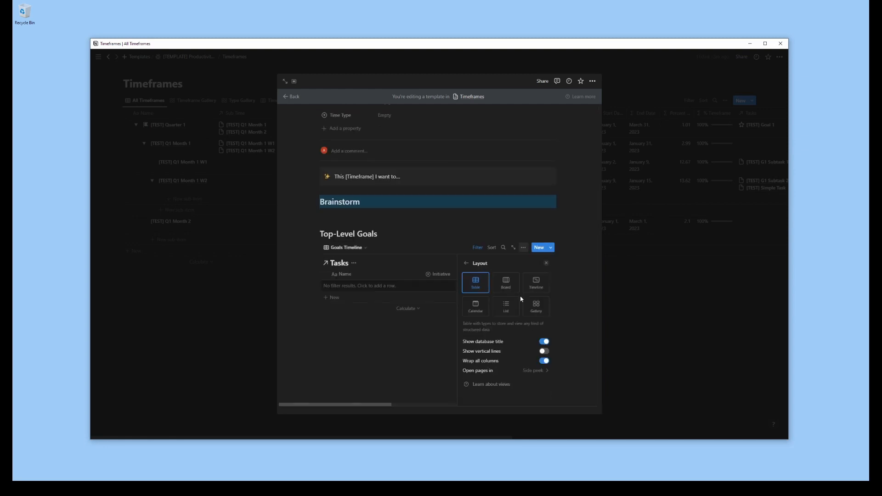
click(536, 286)
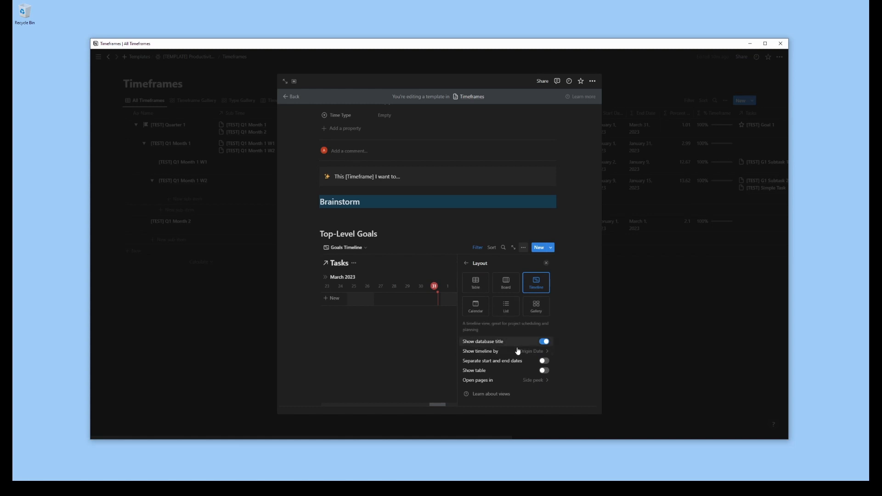
click(466, 263)
click(498, 317)
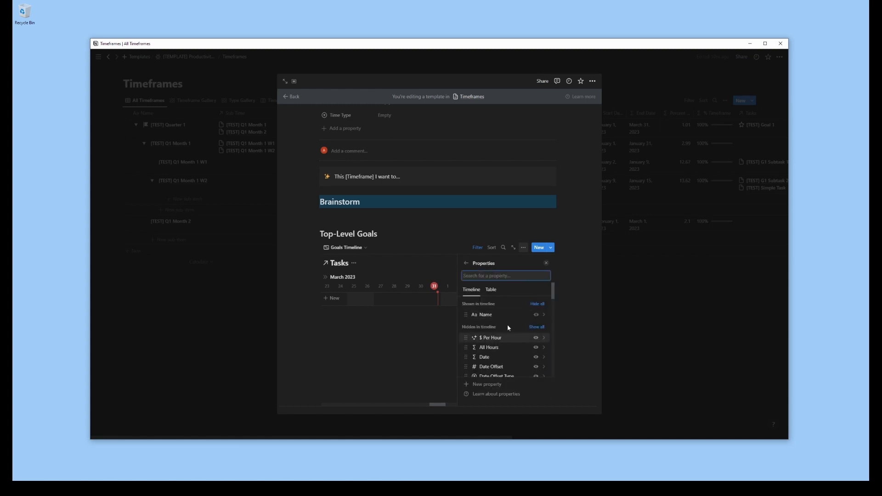
scroll(509, 327, down, 10)
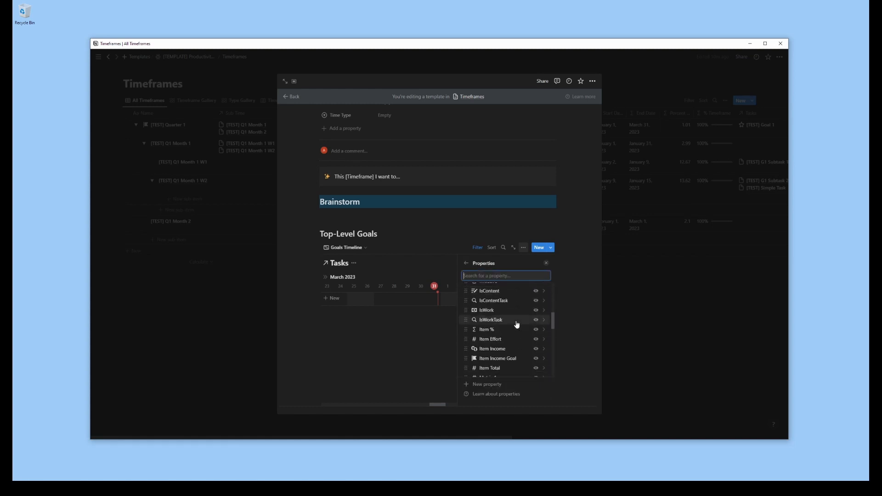
scroll(517, 327, down, 10)
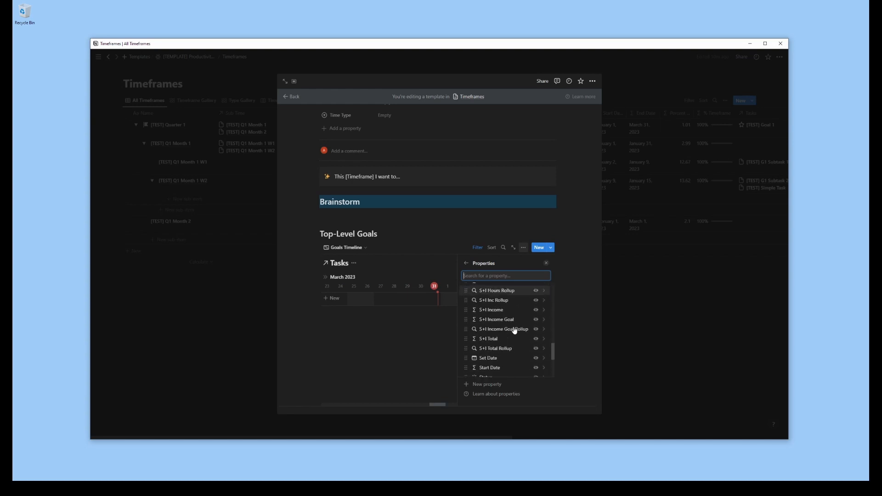
scroll(515, 331, up, 15)
click(546, 263)
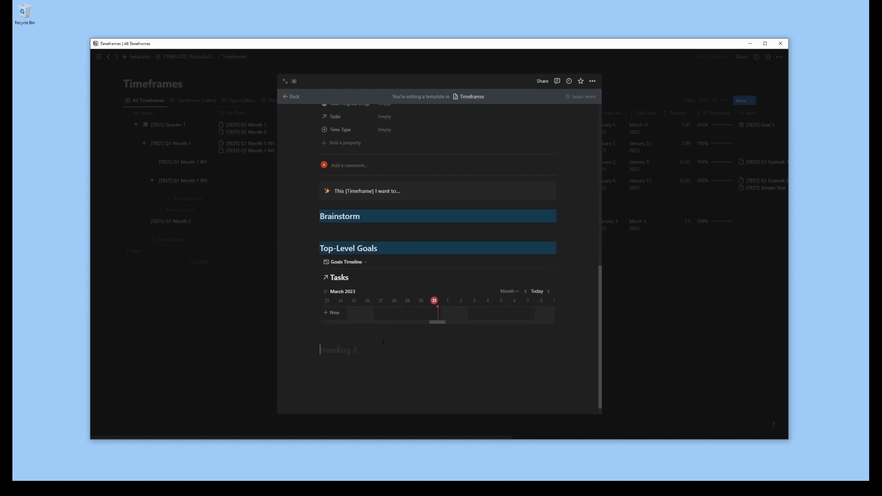
Add a Time Frames heading with a blue background and insert a linked Timeframes view beneath it, copied from Timeframe Gallery
text(Time Frames)
click(309, 350)
mouse_move(276, 396)
click(320, 399)
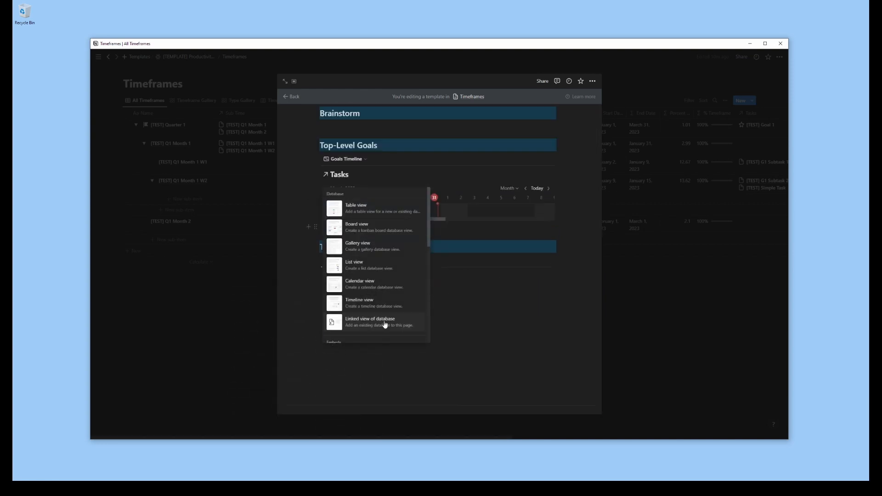
click(427, 198)
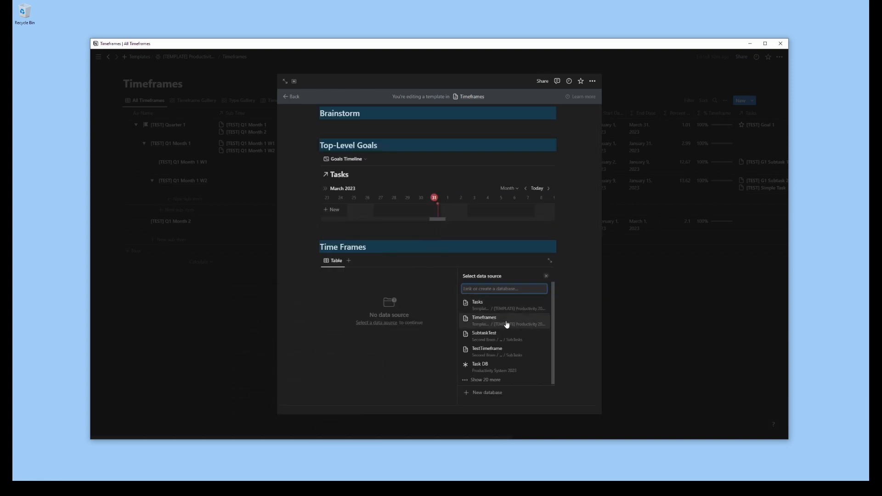
click(506, 325)
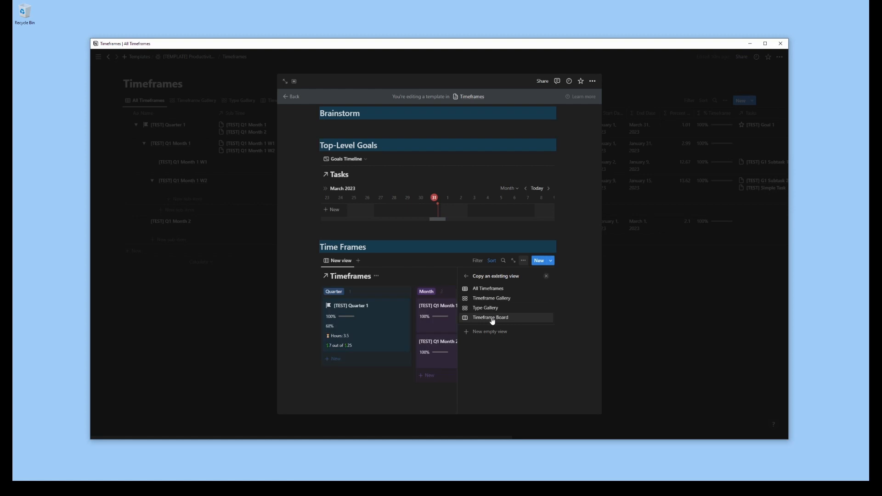
click(490, 300)
Filter the linked Timeframe Gallery so that Super Time contains the Long Timeframe template
click(495, 309)
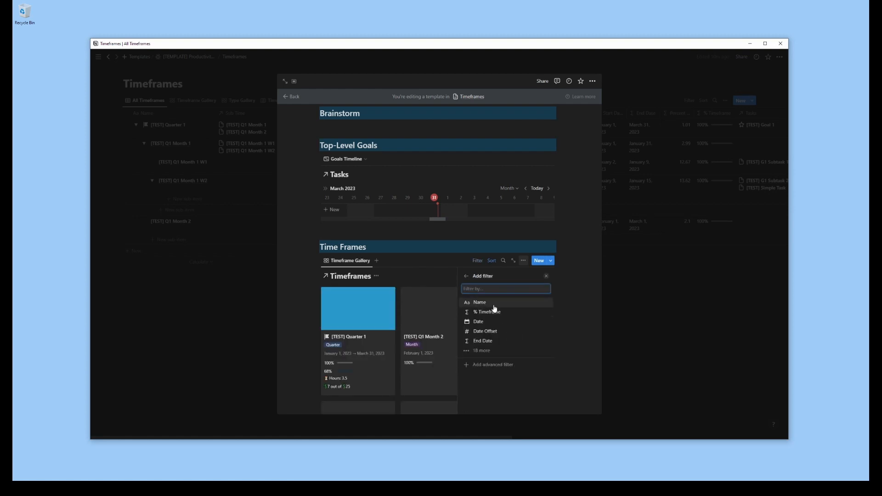
text(super)
click(487, 303)
click(492, 337)
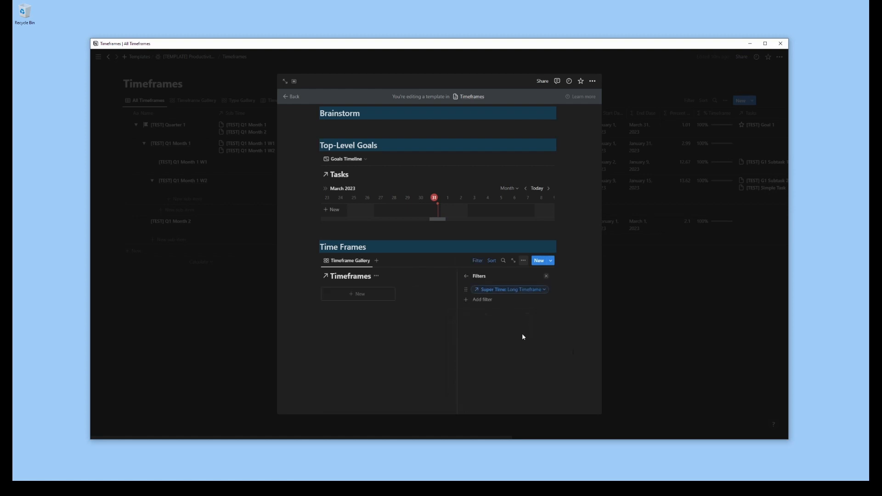
click(547, 276)
Hide the database titles above the linked Timeframe Gallery and Goals Timeline views
click(376, 327)
click(367, 362)
click(355, 240)
click(352, 276)
Add an All Tasks heading with the line "Note: to include all tasks within the start & end dates, add a filter."
click(337, 368)
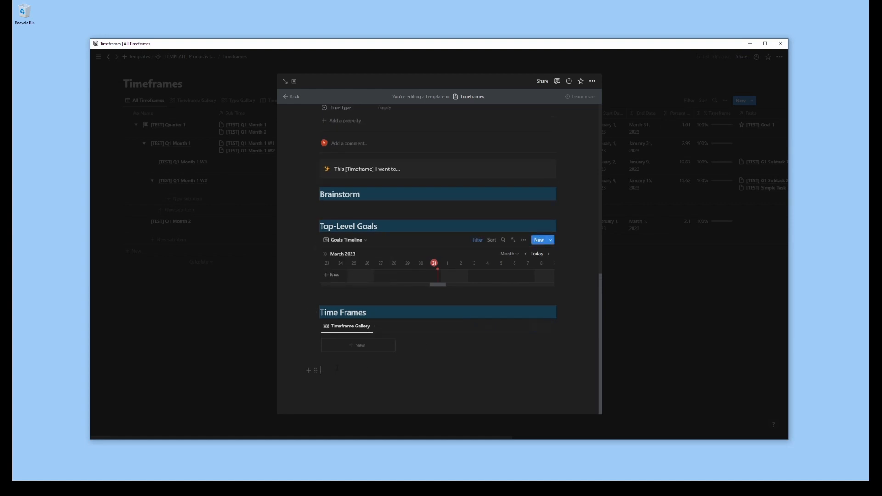
text(3)
text(All T)
text(asks)
text(/view)
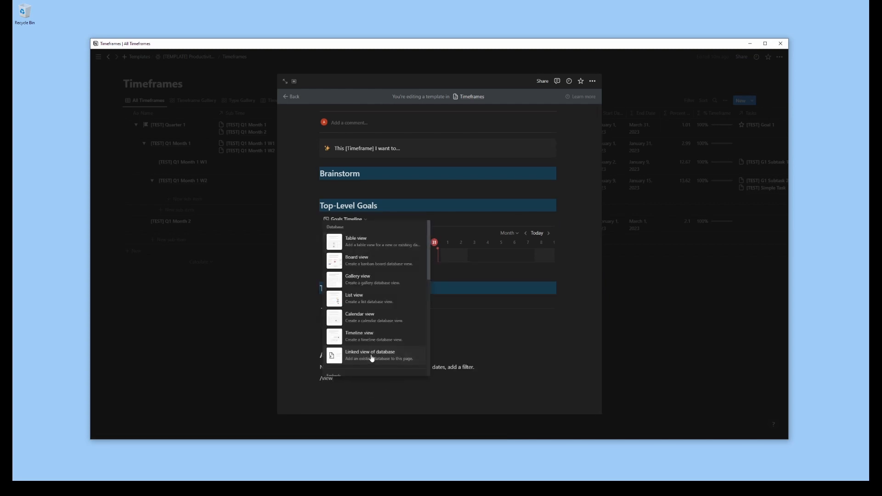
Insert a linked Tasks view under the note, copied from All Tasks, and name it All Tasks View
click(370, 360)
click(496, 392)
scroll(518, 319, down, 1)
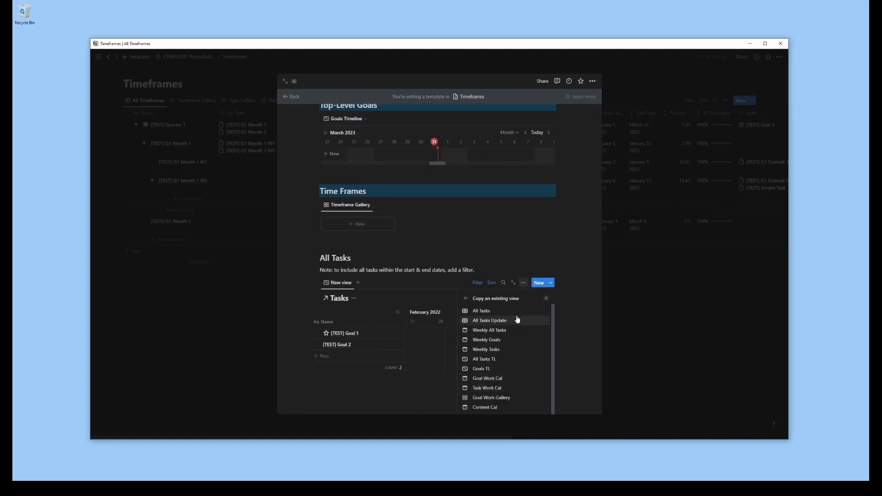
click(504, 310)
click(504, 313)
text(View)
Hide the Super Task, Sub Task, Set Date, Origin Date, Date Offset and Date Offset Type columns in All Tasks View
click(515, 348)
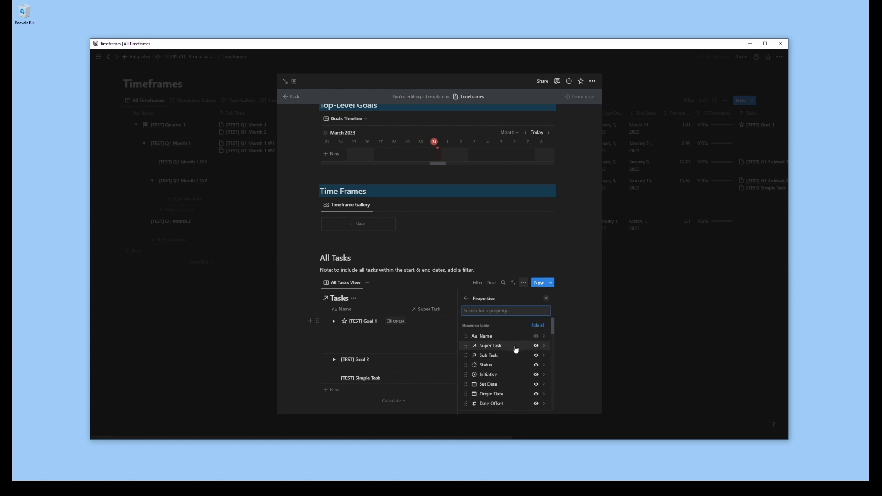
click(536, 347)
click(537, 346)
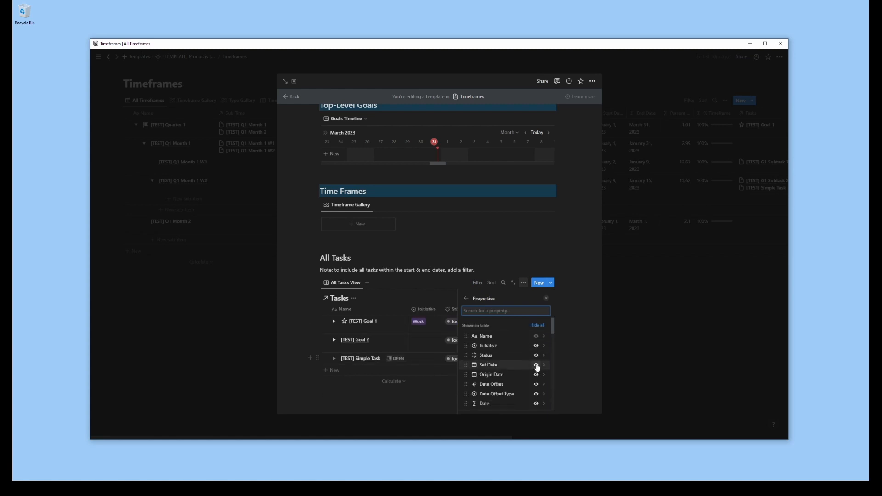
click(536, 365)
scroll(537, 366, down, 5)
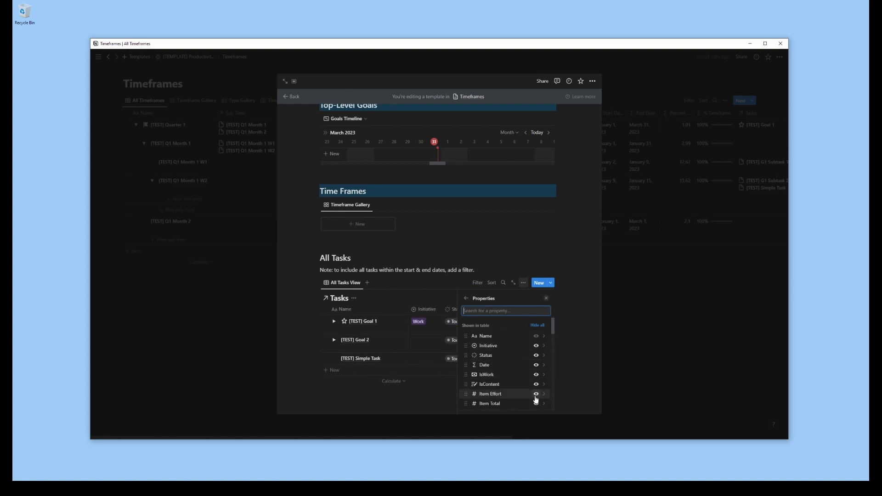
scroll(537, 363, up, 1)
Hide the Item Effort, Total, Income, Income Goal and %, IsContentTask, IsWorkTask, Sub Effort, Sub Total, Sub Hours, S+I Hours, Start Date and End Date columns
click(537, 360)
click(537, 359)
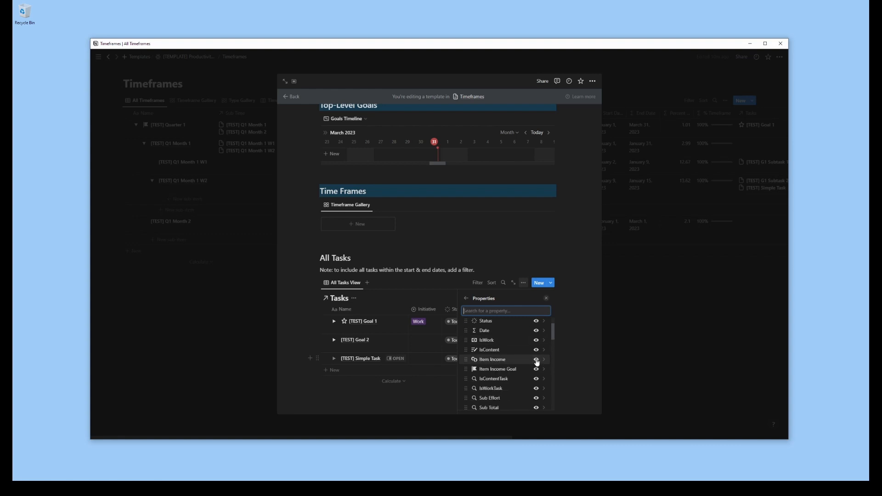
click(537, 360)
click(537, 359)
click(536, 360)
click(537, 360)
click(536, 360)
click(537, 362)
click(537, 362)
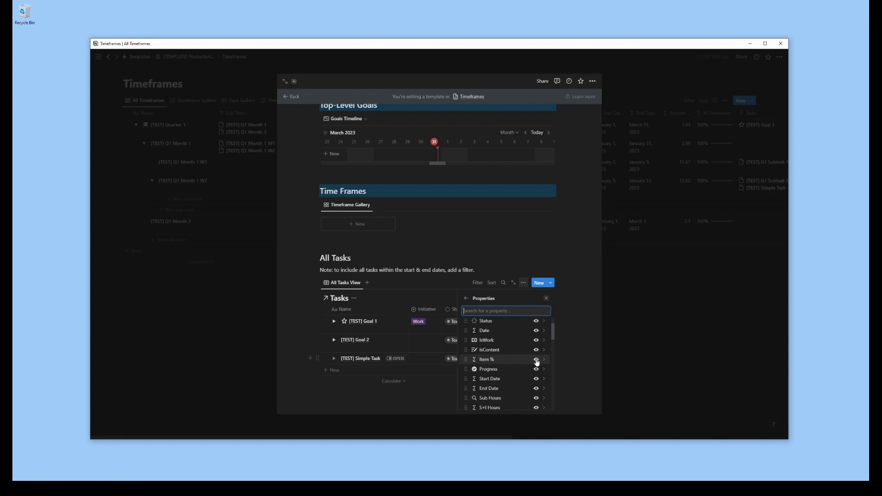
click(537, 362)
click(537, 372)
click(537, 372)
click(537, 372)
click(538, 381)
click(538, 381)
Hide the Income Progress Label, Metric 1, Metric 1 Update, Timeframe and Per Hour Label columns in All Tasks View
click(537, 388)
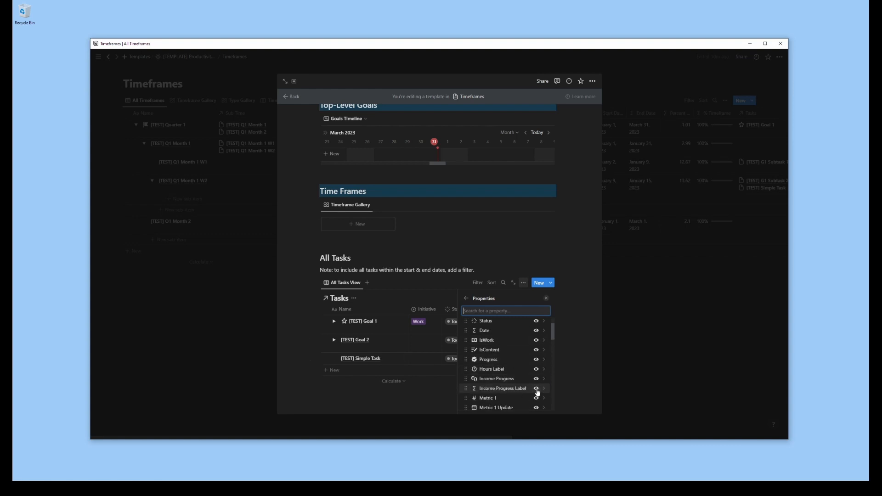
click(537, 389)
click(537, 388)
click(537, 388)
click(537, 389)
scroll(538, 368, down, 1)
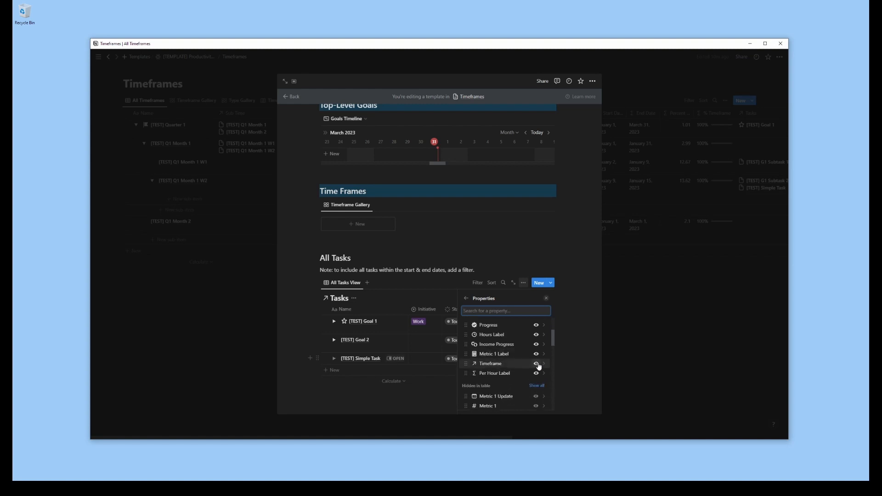
click(537, 366)
click(537, 365)
click(547, 299)
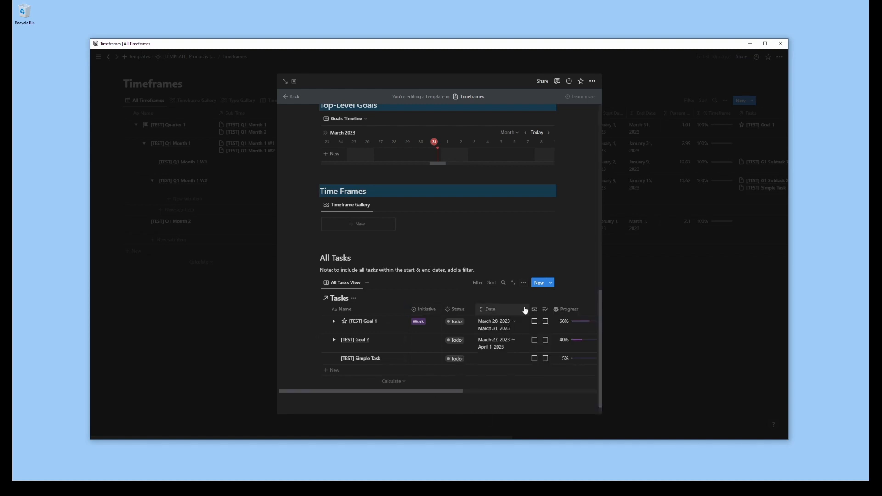
Narrow the Income Progress, Hours Label and Progress columns in All Tasks View
drag(451, 392, 504, 393)
click(532, 310)
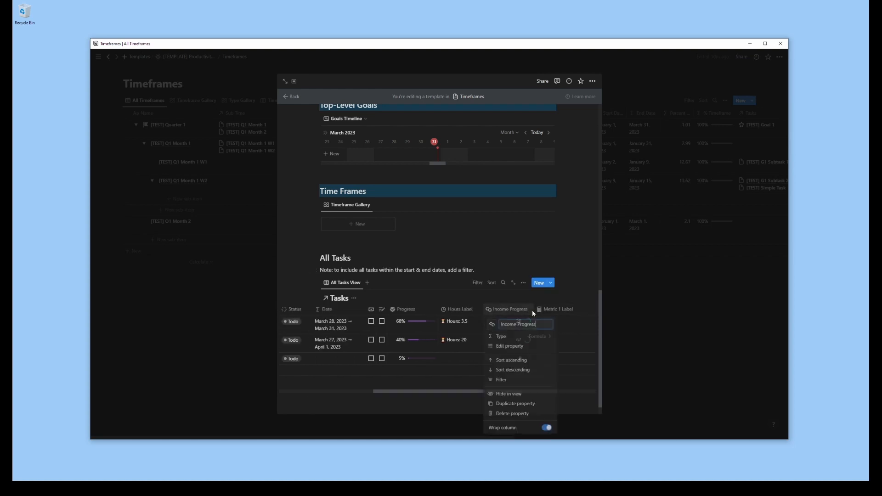
key(Escape)
drag(535, 309, 512, 309)
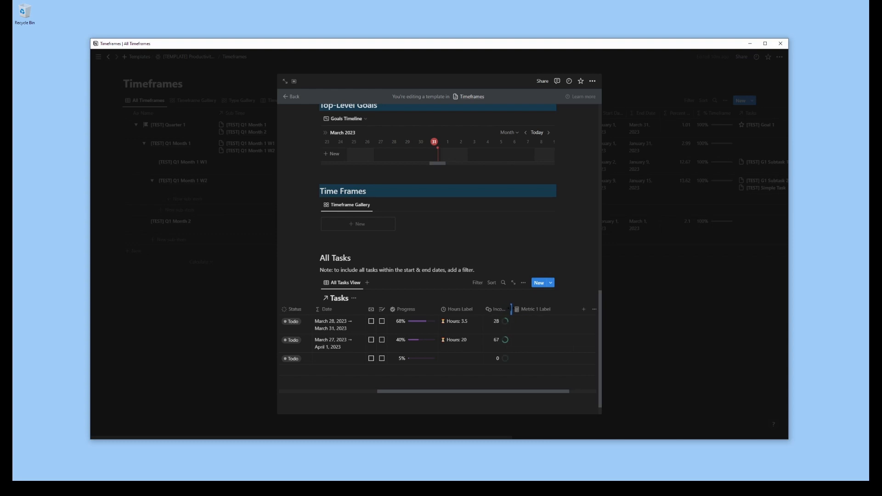
click(485, 310)
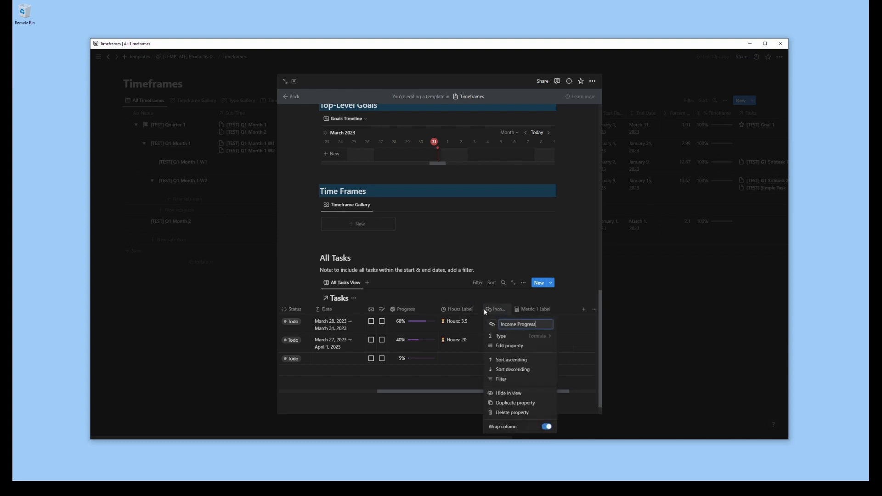
drag(483, 310, 430, 309)
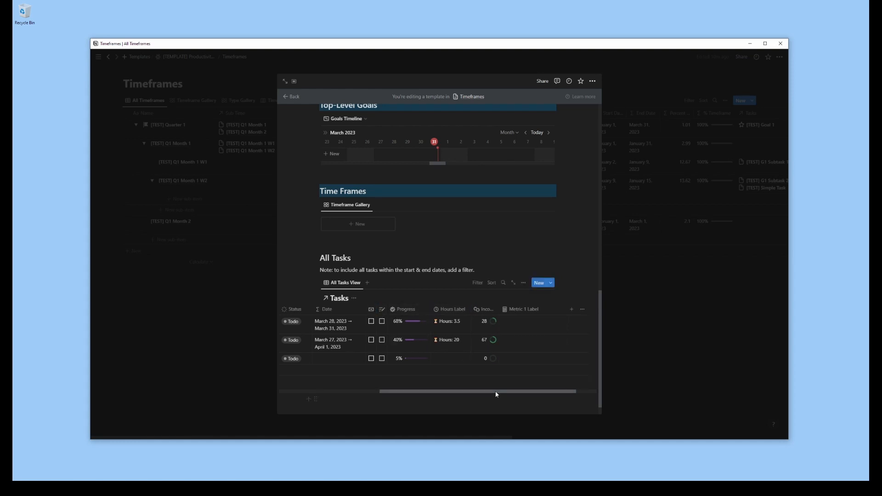
drag(496, 392, 391, 394)
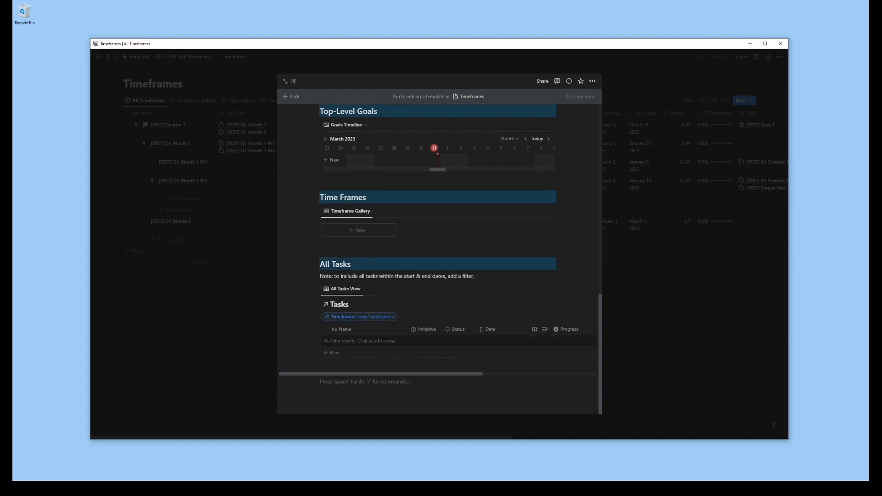
Add a Results heading and note: "Use this space to track any "lag indicators" or metrics related to the goals in this timeframe that are not tracked elsewhere."
text(### Results)
key(Return)
text(Use this space to track any "lag)
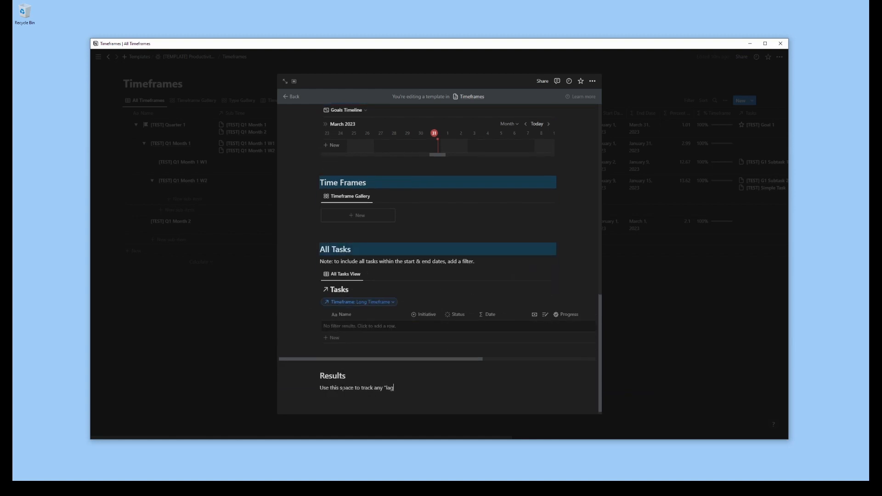
text(lated to the goals in this)
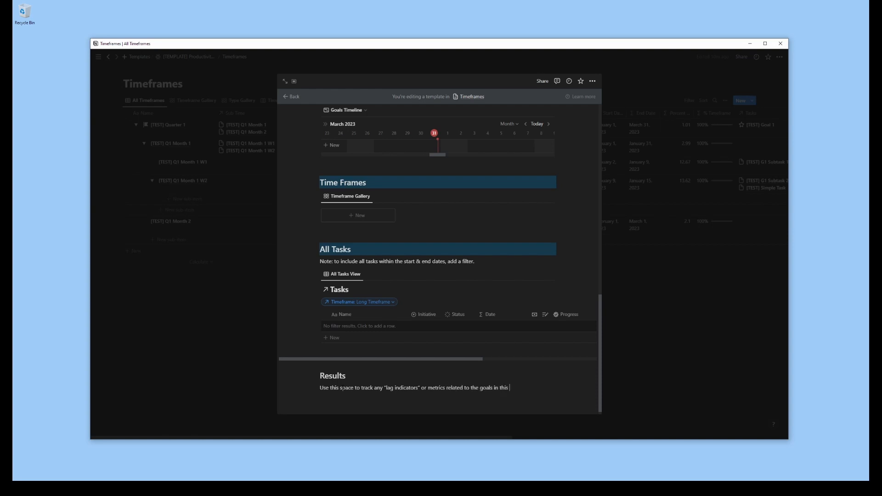
text(me that are results-oriented.)
key(Return)
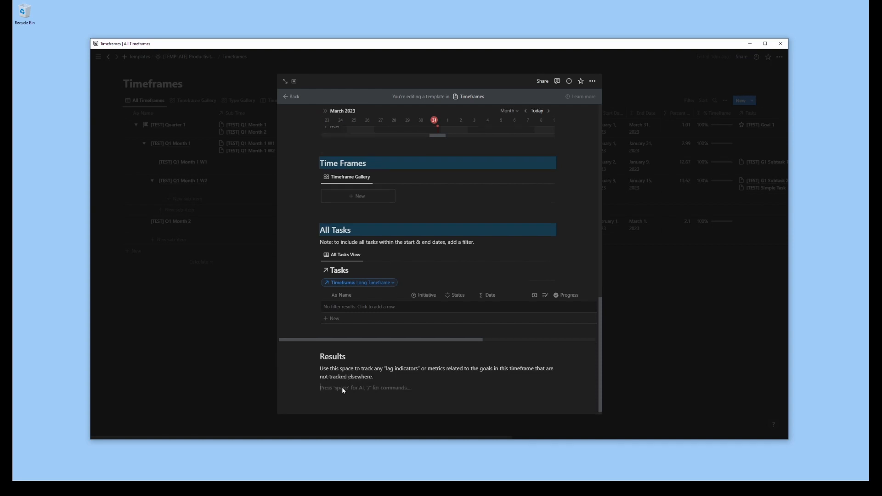
Insert a simple table under the Results note, add a third column, and enter the headings Entry Date, Value 1 and Value 2
text(/table)
key(Return)
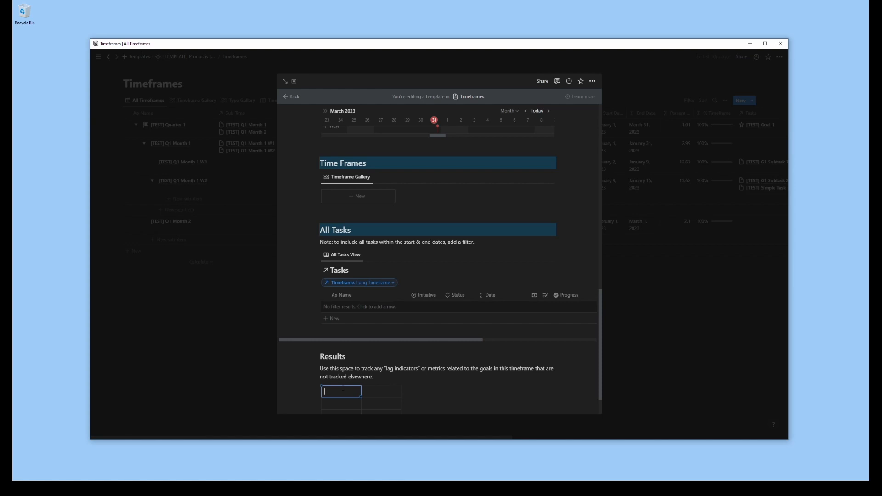
text(Entry Date)
key(Tab)
scroll(411, 371, down, 1)
text(Value 1)
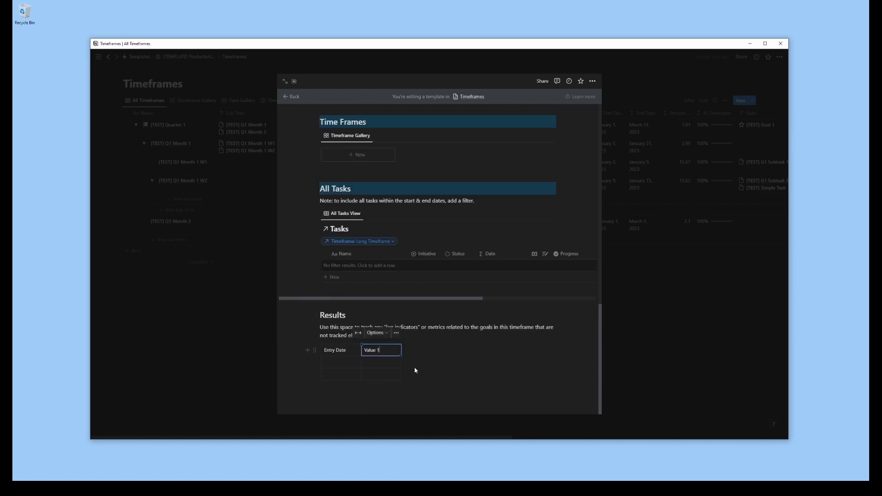
click(404, 350)
text(Value 2)
click(338, 362)
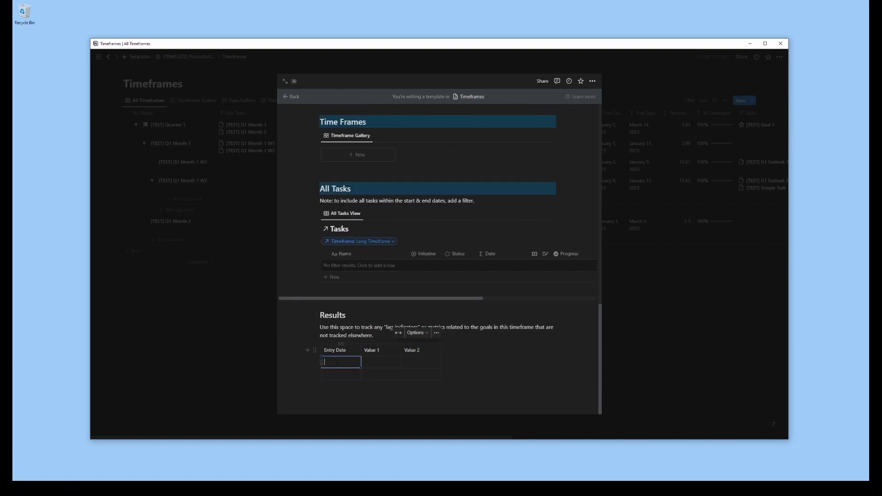
Rename the second and third column headings of the Results table Metric 1 and Metric 2
click(388, 352)
key(ctrl+a)
text(Metric 1)
click(430, 353)
key(ctrl+a)
text(M)
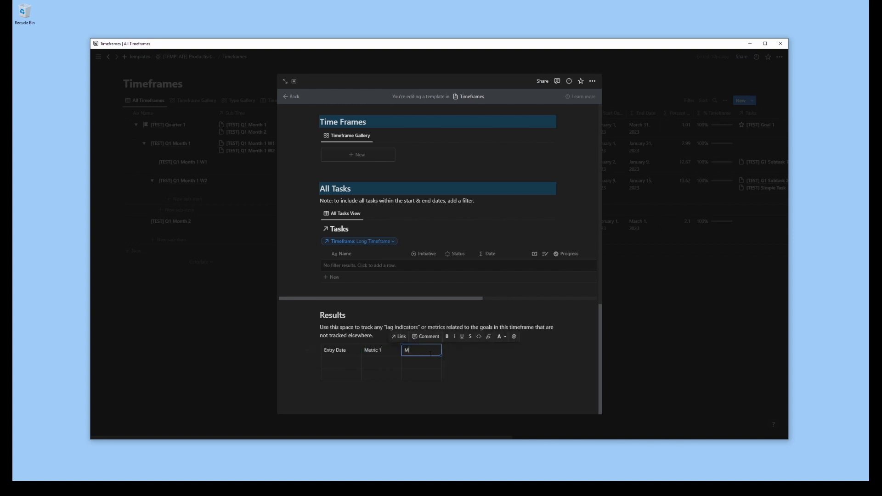
text(etric 2)
click(347, 363)
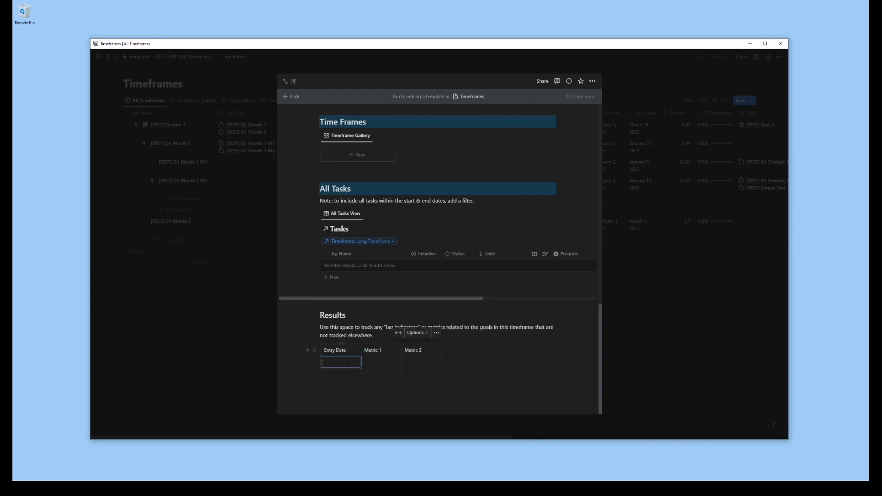
Fill both Entry Date cells of the Results table with the placeholder "Month ##, YEAR"
text(YE)
key(BackSpace)
key(BackSpace)
key(BackSpace)
key(BackSpace)
key(BackSpace)
key(BackSpace)
key(BackSpace)
key(BackSpace)
key(BackSpace)
key(BackSpace)
click(345, 373)
text(Month ##, Year)
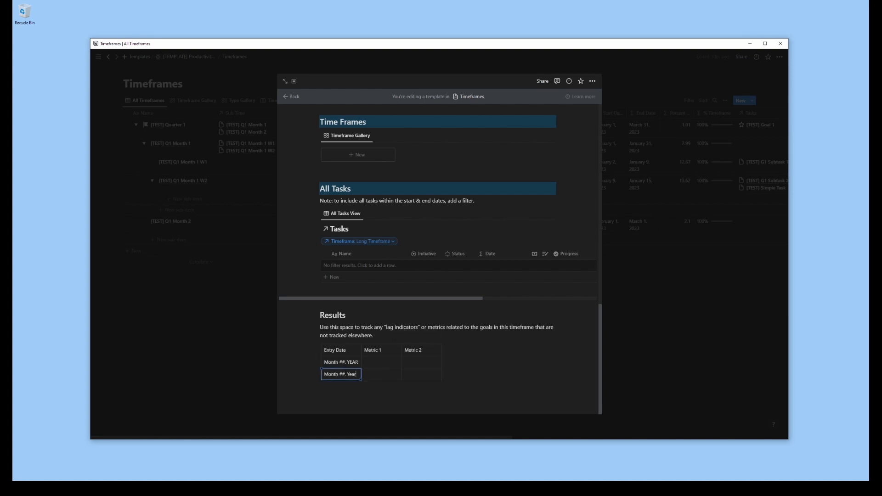
click(476, 391)
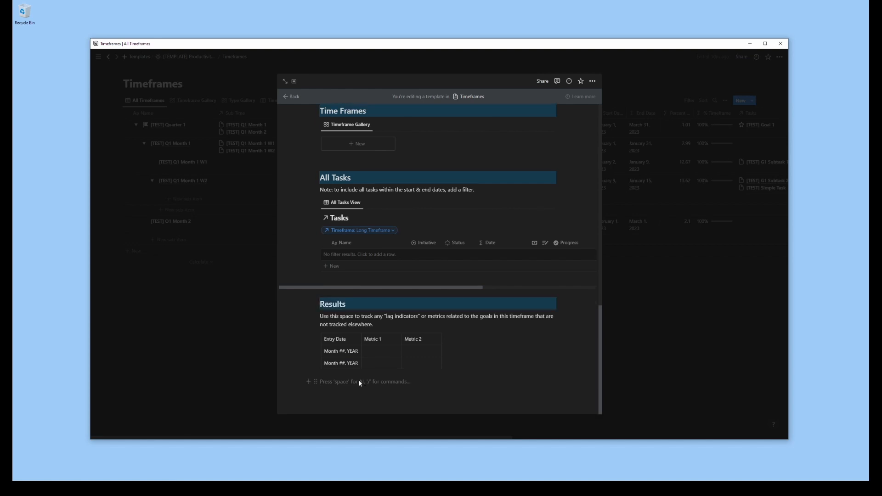
Add a Retrospective heading below the Results table with the text "Here is how the timeframe went and lessons I learned..."
text(## Retrospective)
click(314, 390)
mouse_move(256, 410)
click(349, 400)
key(Return)
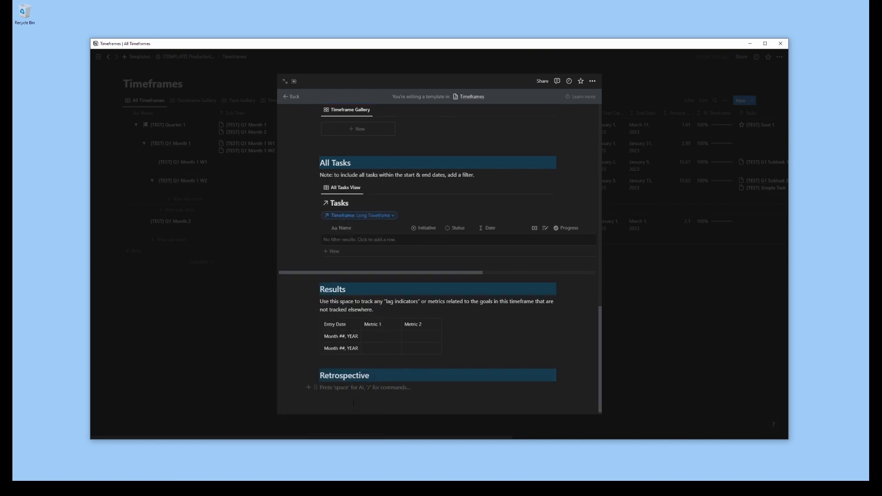
text(Here is how the timeframe went and lessons I learned...)
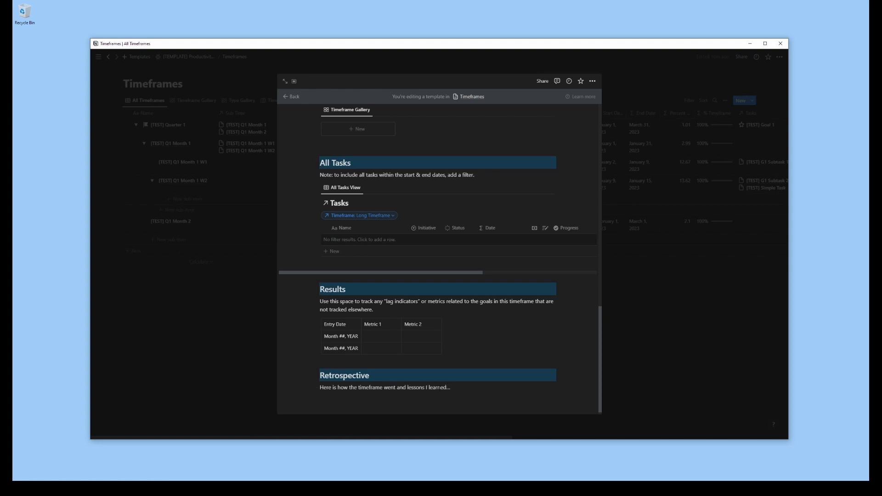
Insert a button below the Automations note in the All Tasks section and give it an "Edit pages in" action
scroll(520, 351, up, 3)
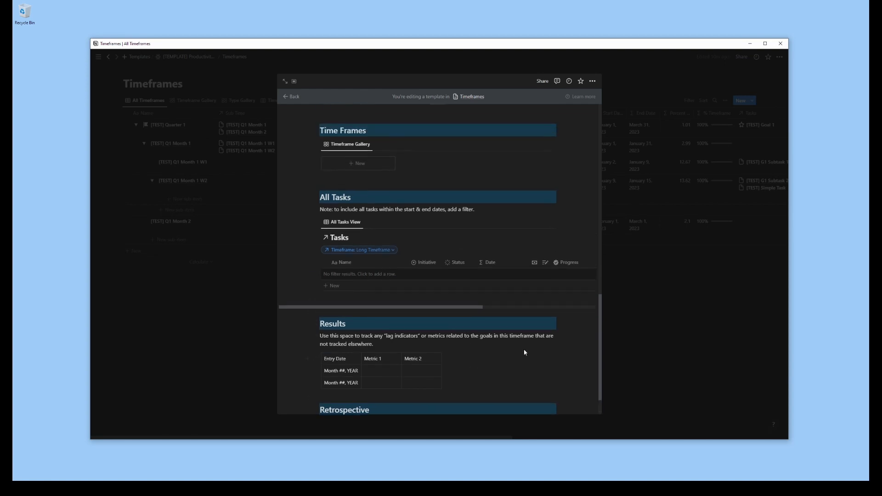
scroll(524, 350, up, 12)
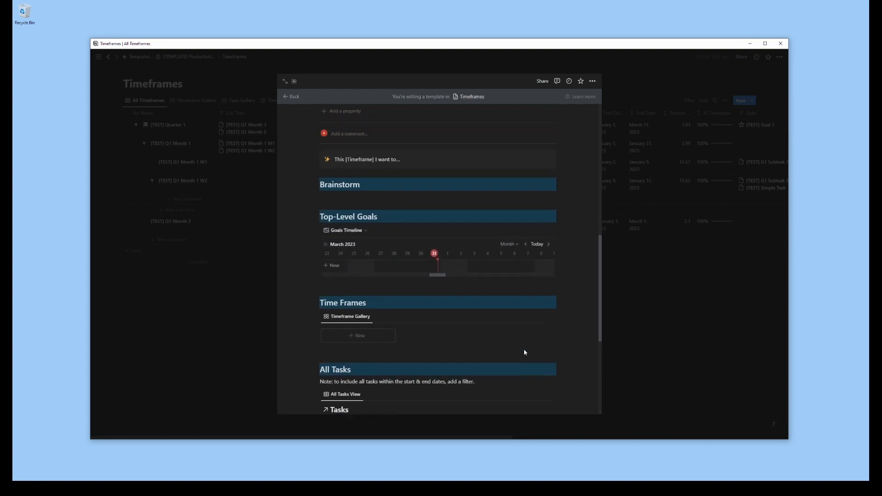
scroll(524, 351, up, 4)
scroll(423, 256, down, 9)
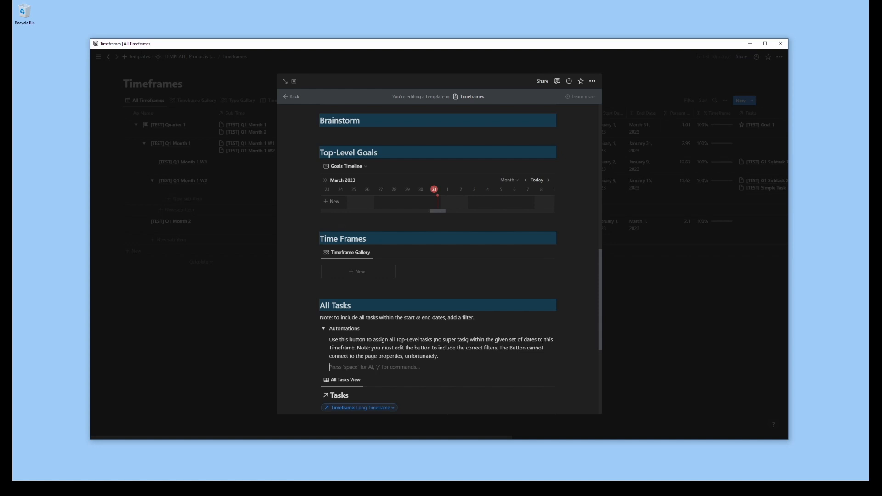
text(/button)
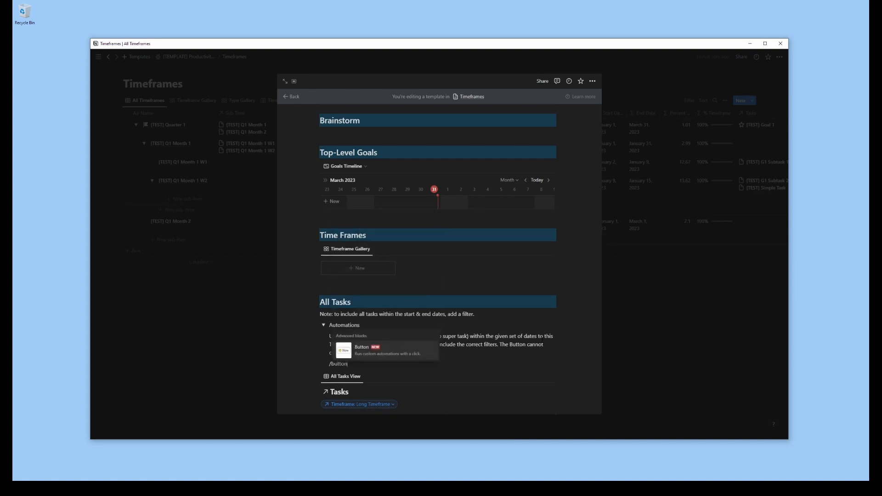
click(406, 352)
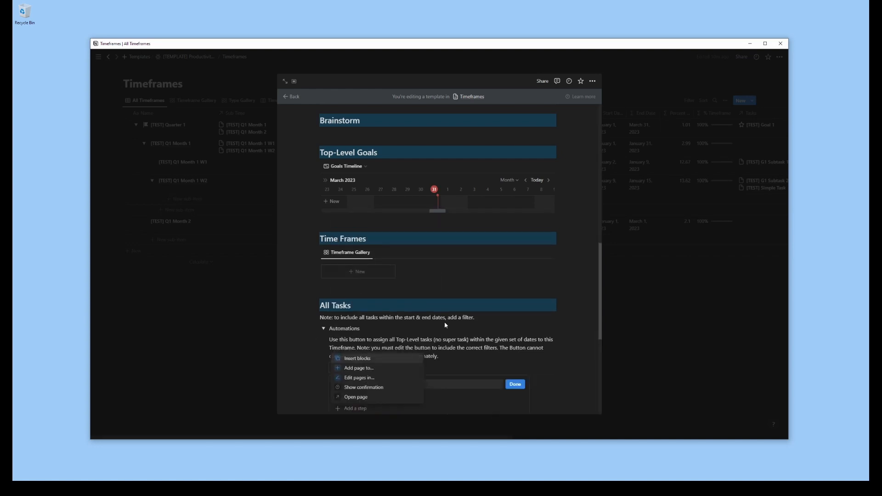
click(360, 378)
scroll(452, 284, down, 4)
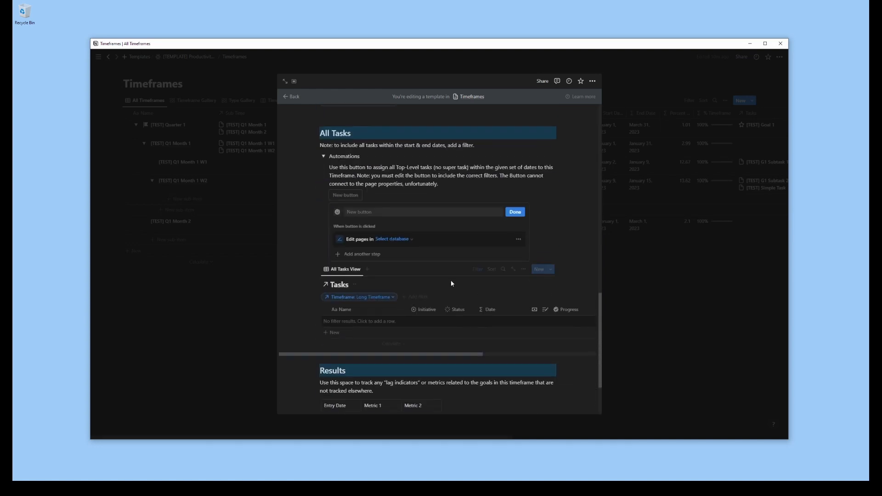
Name the button "Add Top-Level Tasks to this Timeframe" and make its action edit pages in the Tasks database
click(390, 213)
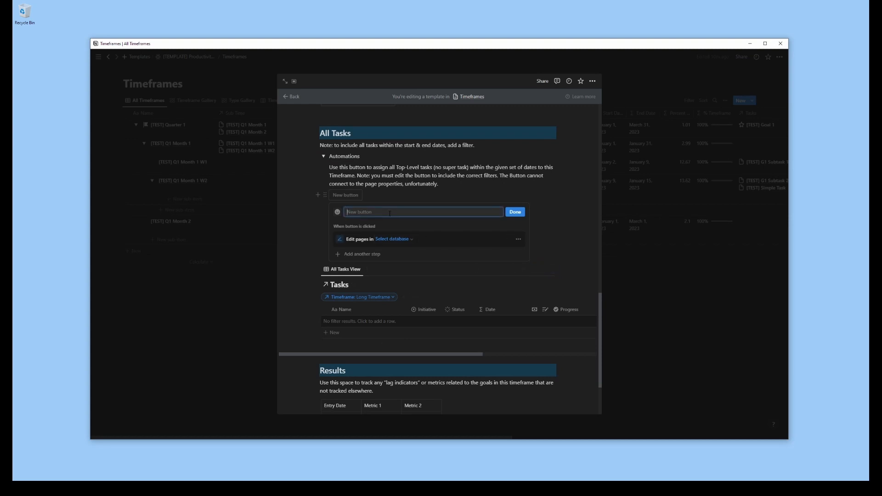
text(Add)
text(Top-Level Tasks to this Timeframe)
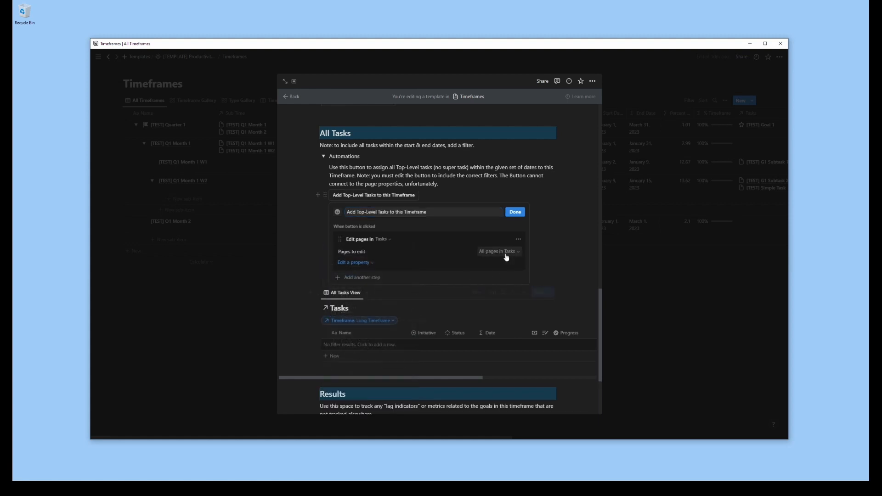
Filter the pages the button edits to tasks whose Status is not Done, and add a second filter rule
click(504, 253)
click(373, 278)
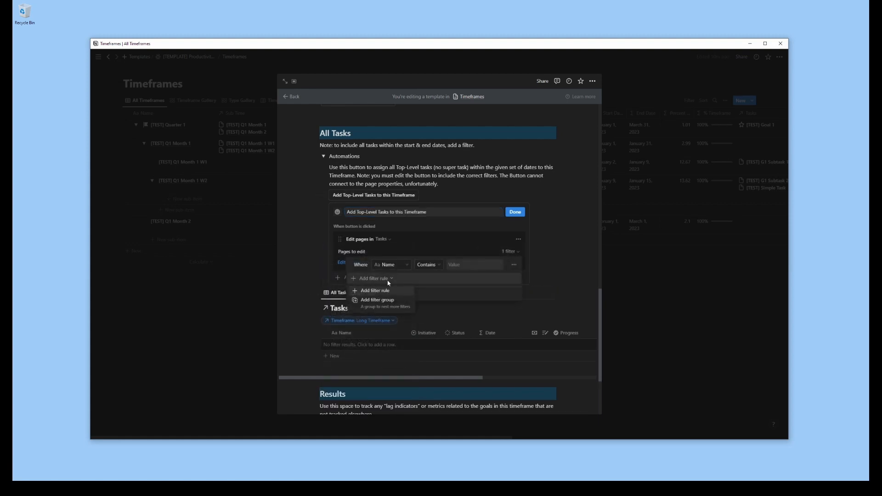
click(382, 292)
click(406, 270)
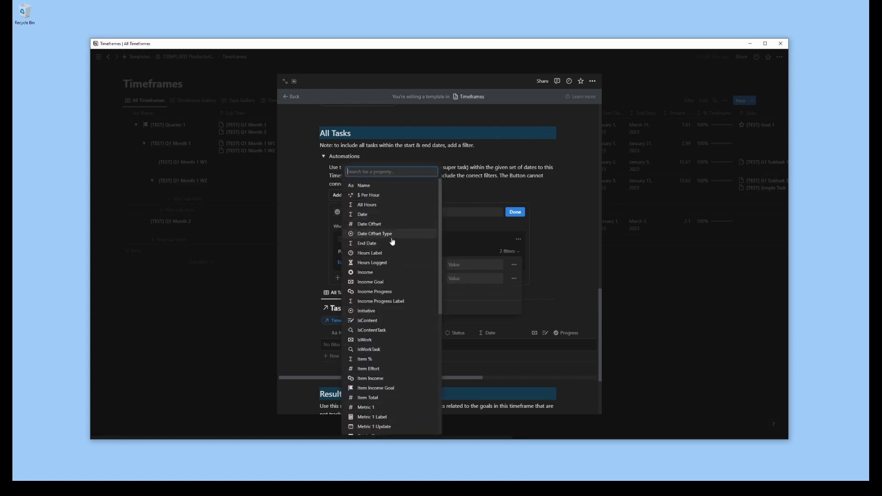
scroll(394, 230, down, 5)
click(364, 352)
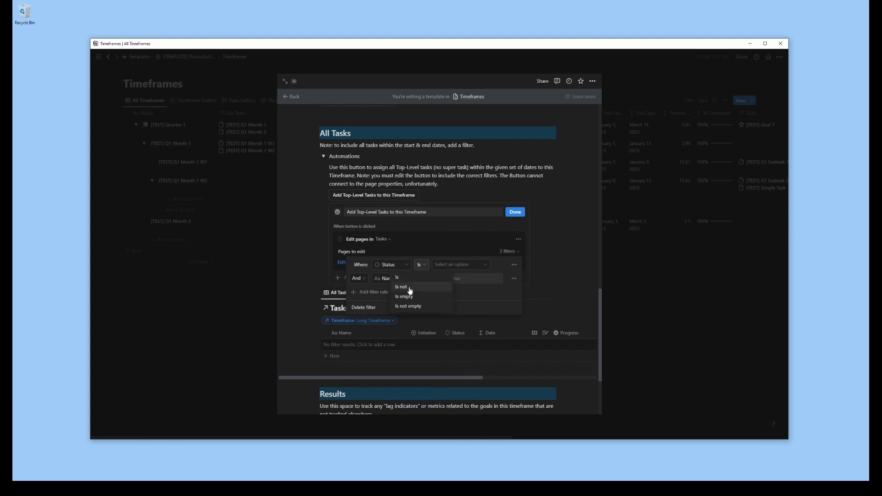
click(461, 265)
click(434, 325)
click(478, 246)
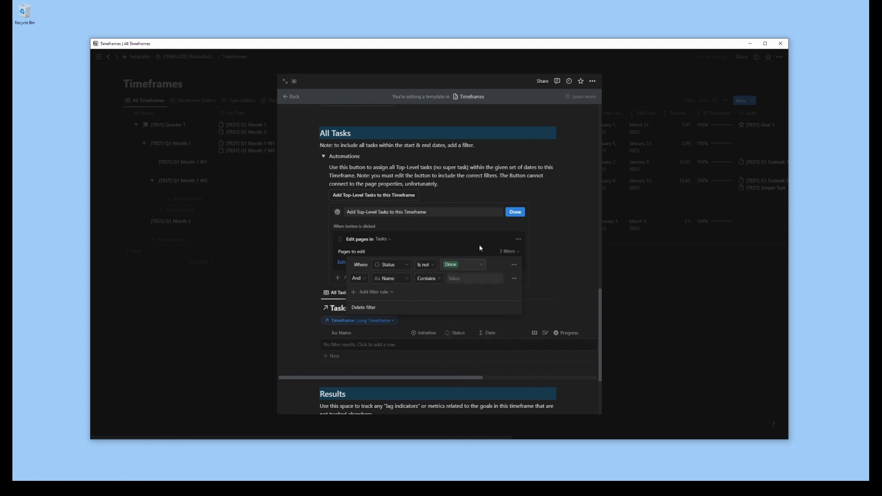
Set the second filter rule to tasks whose Timeframe is empty
click(395, 280)
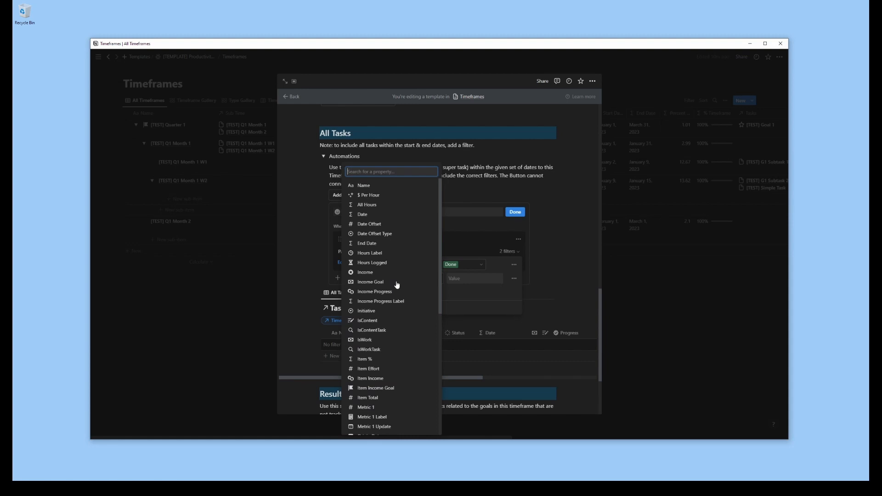
text(time)
click(379, 327)
click(445, 281)
click(441, 310)
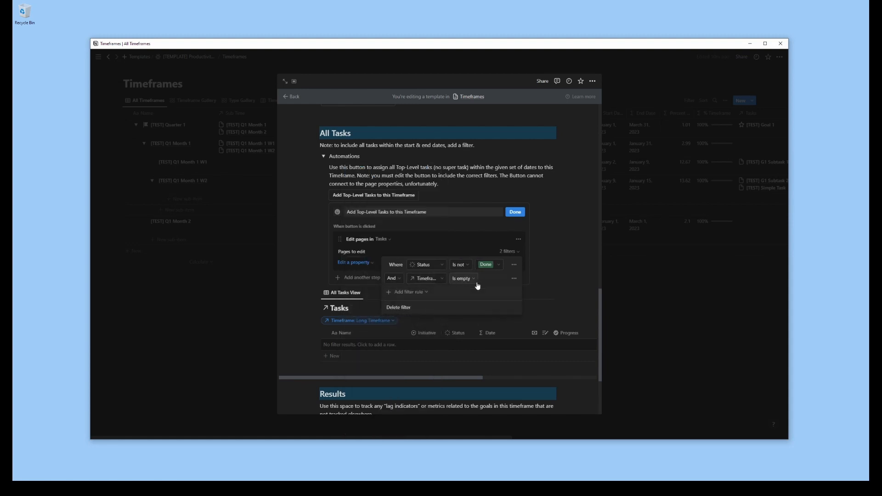
Try a third filter rule requiring Start Date to be between April 1, 2023 and April 30, 2023
click(388, 294)
click(413, 304)
click(435, 296)
text(star)
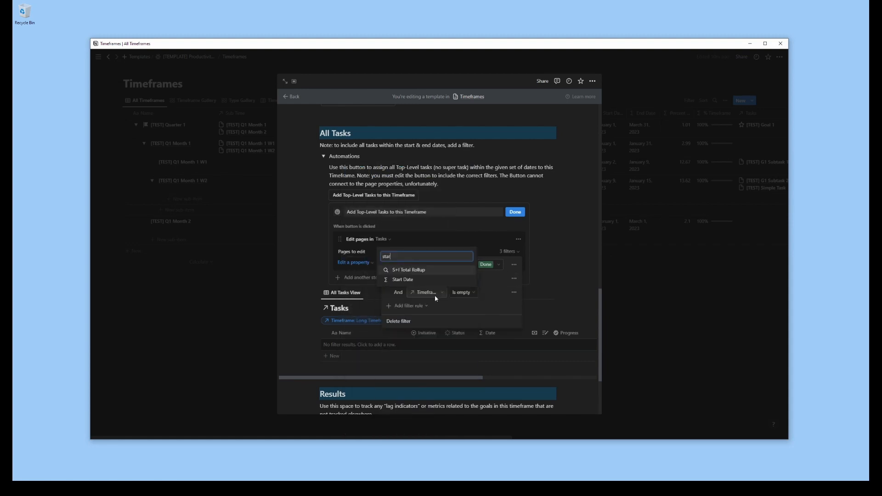
click(406, 280)
click(470, 295)
click(469, 354)
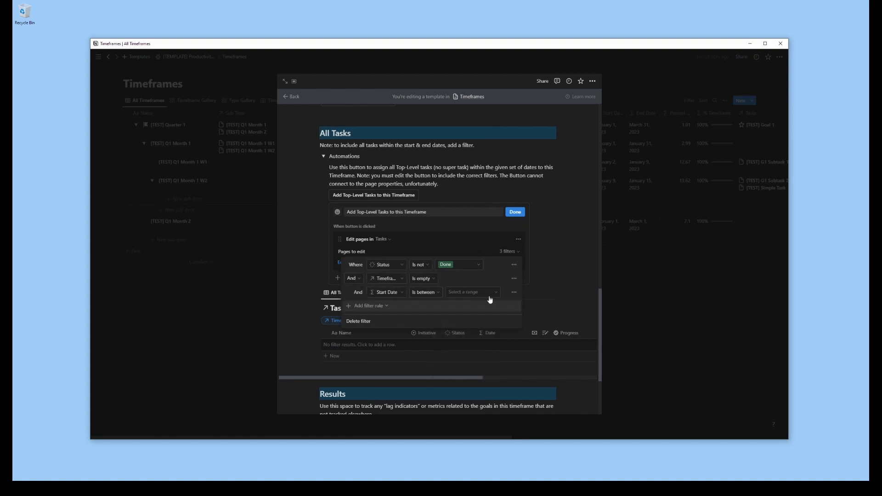
click(490, 295)
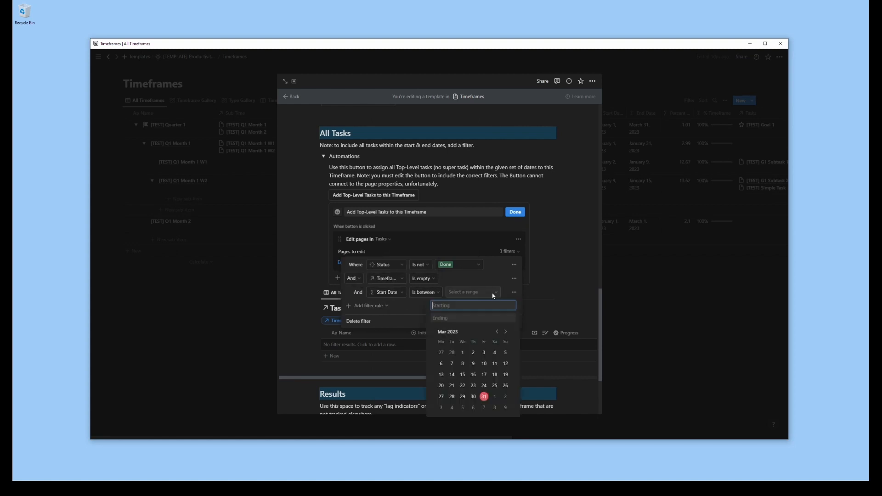
click(507, 332)
click(495, 352)
click(505, 397)
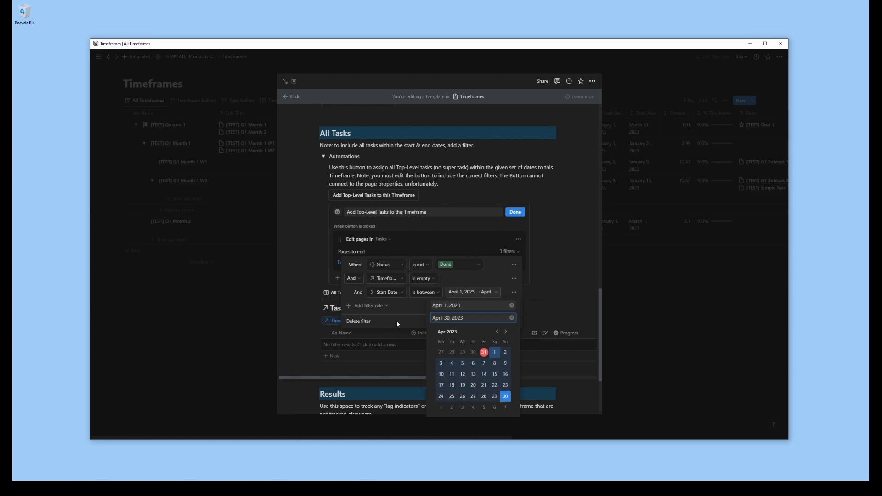
click(396, 321)
Try to add a filter group for the same April range, convert it to a plain rule and switch it to End Date
click(373, 306)
click(373, 327)
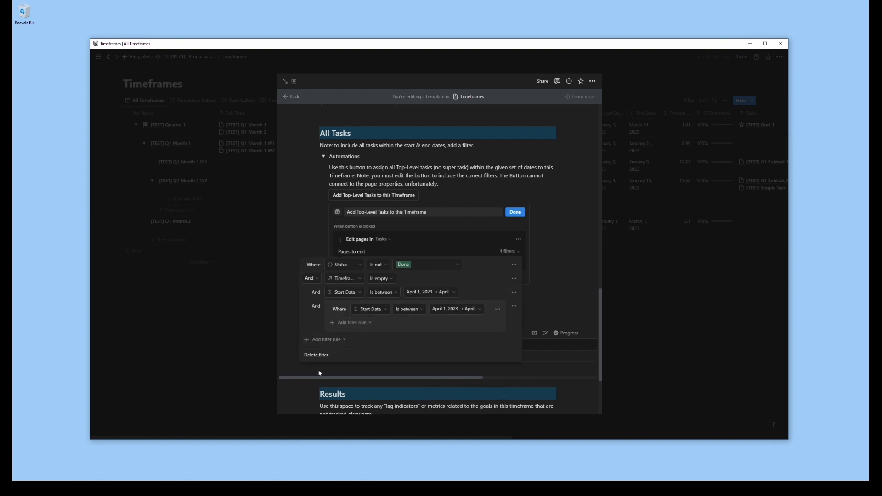
click(497, 310)
click(514, 307)
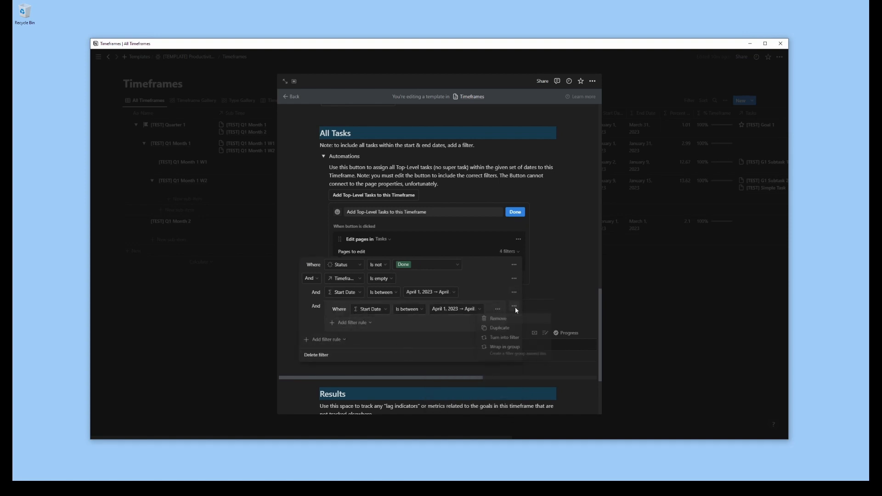
click(499, 338)
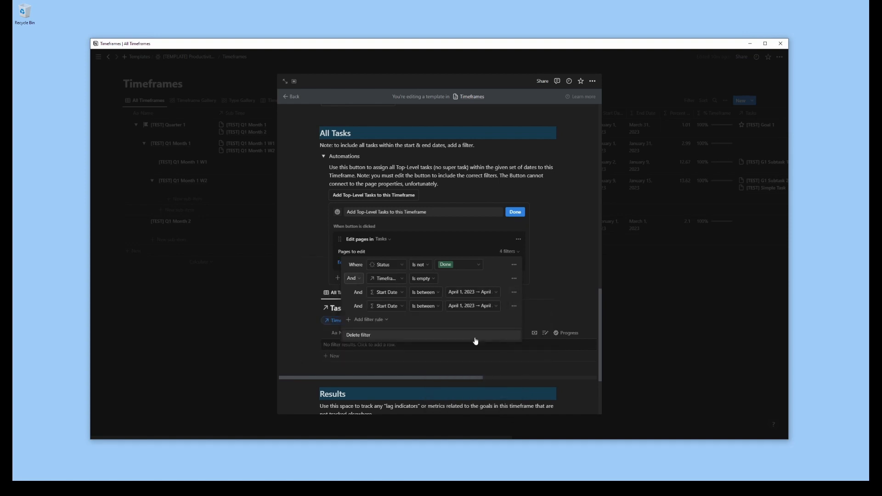
click(394, 307)
click(367, 247)
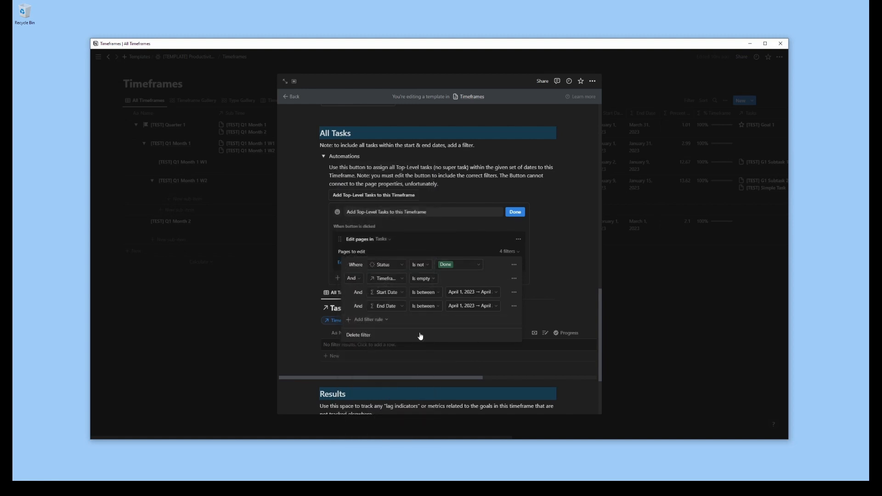
Remove the attempted Start Date and End Date rules from the button's filter
click(514, 292)
click(510, 325)
click(514, 326)
click(517, 336)
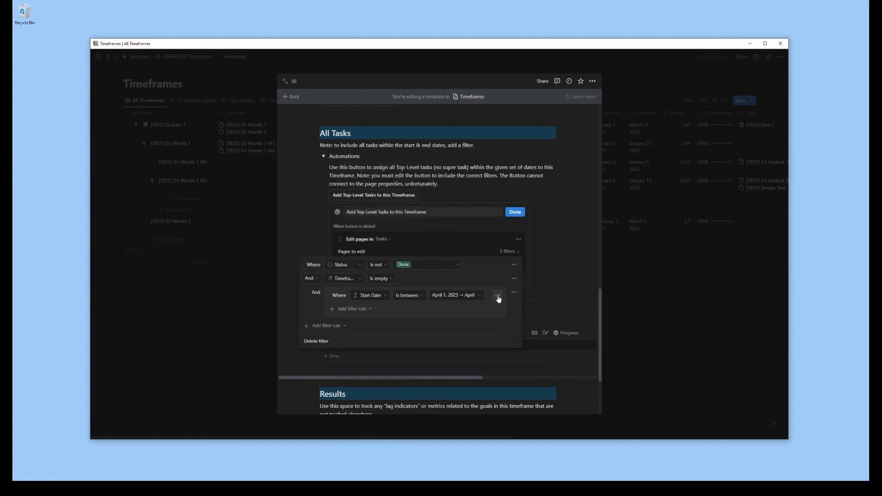
click(498, 295)
click(497, 309)
Add a nested filter group containing a rule that Start Date is between April 1, 2023 and April 30, 2023
click(515, 279)
click(413, 293)
click(413, 314)
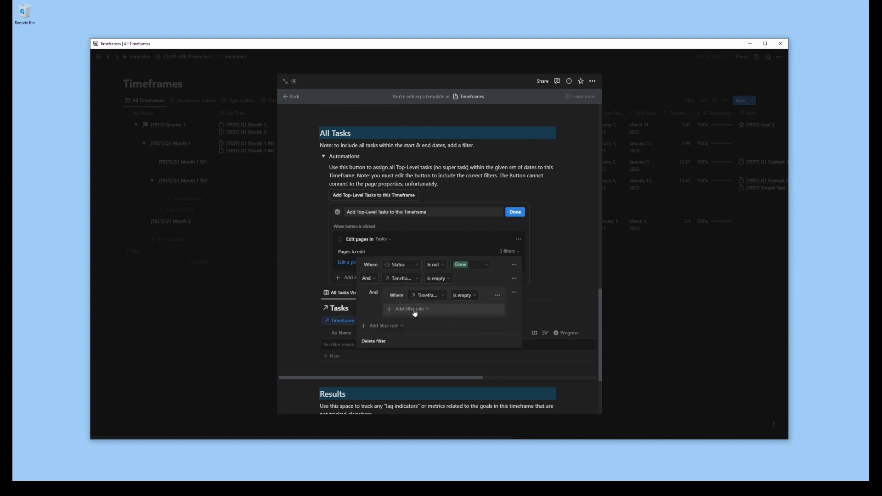
click(425, 295)
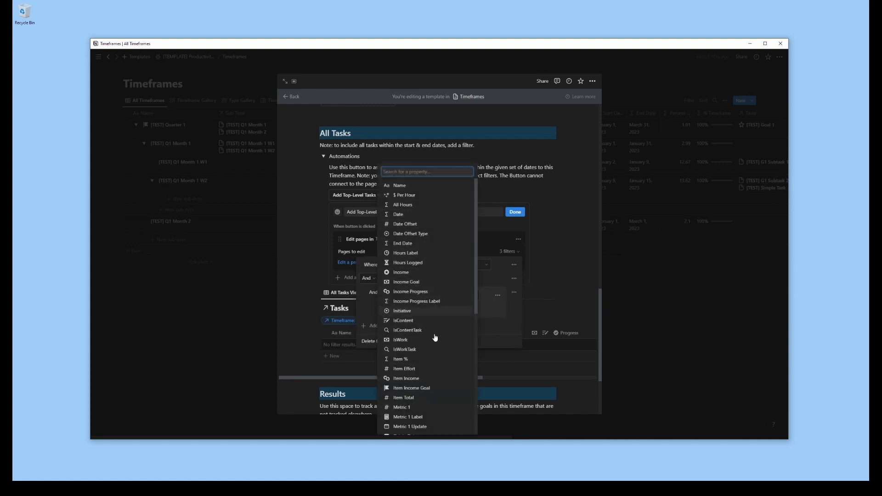
text(sta)
click(412, 247)
click(469, 296)
click(450, 356)
click(480, 295)
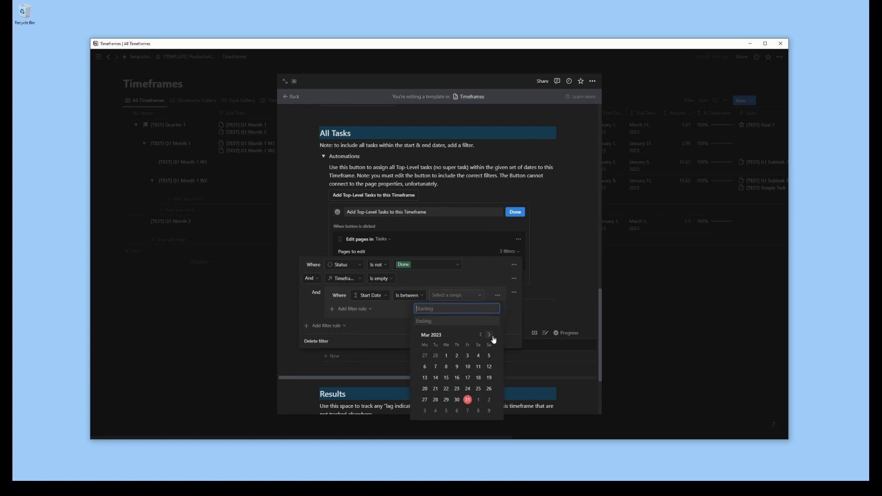
click(489, 335)
click(479, 356)
click(489, 400)
click(399, 320)
Add an Or rule to the filter group requiring End Date to fall within the same April 2023 range
click(351, 309)
click(344, 323)
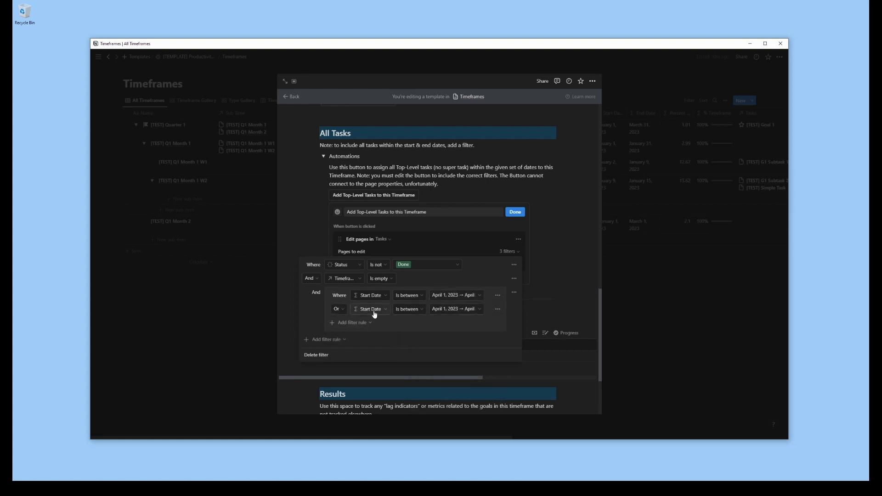
click(373, 310)
click(343, 247)
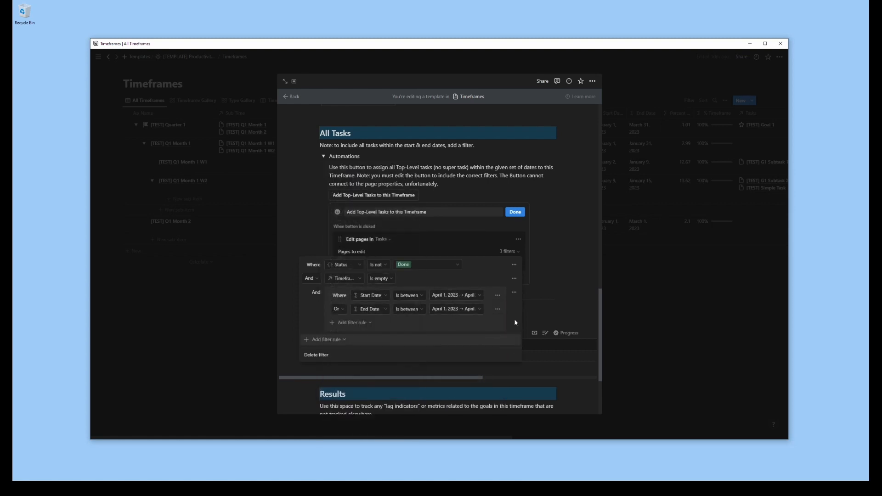
Make the button replace each matching task's Timeframe with this page, and save the button
click(504, 231)
click(356, 265)
click(345, 248)
click(418, 263)
click(472, 301)
click(516, 215)
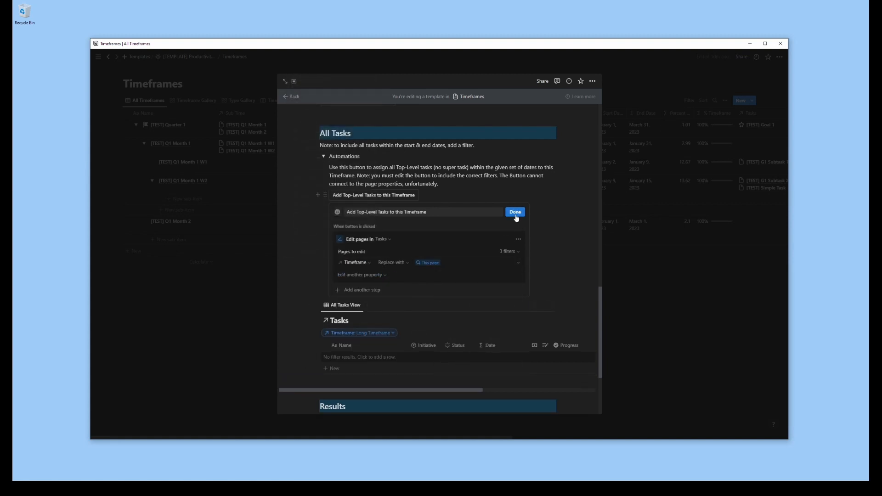
click(516, 213)
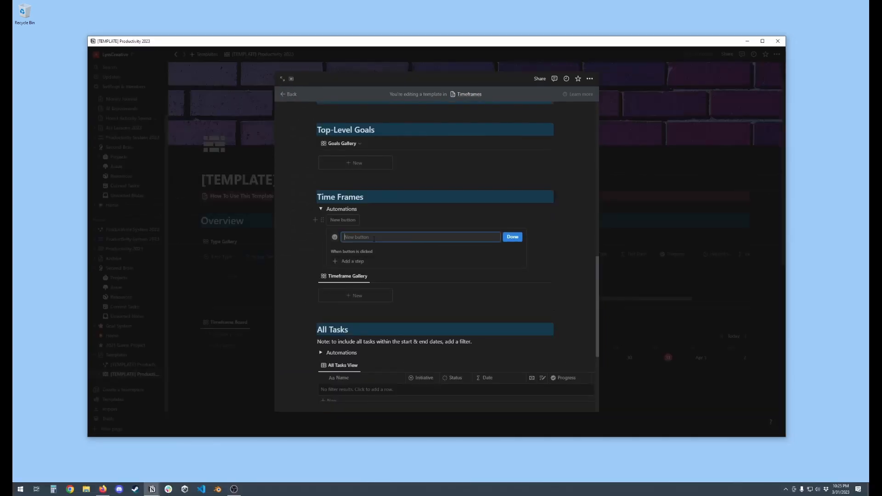
Name the button under Time Frames Automations "Generate Timeframes" and give it an action that adds a page to Timeframes
text(Generate Timeframes)
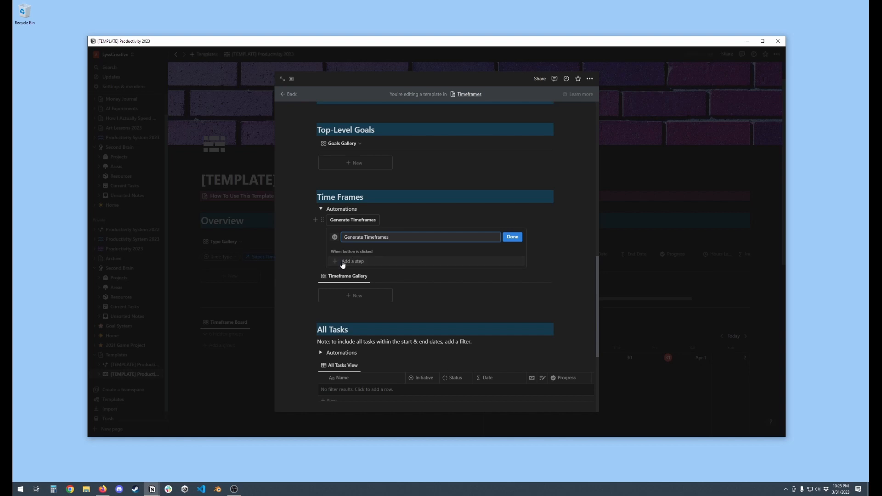
click(342, 262)
click(361, 285)
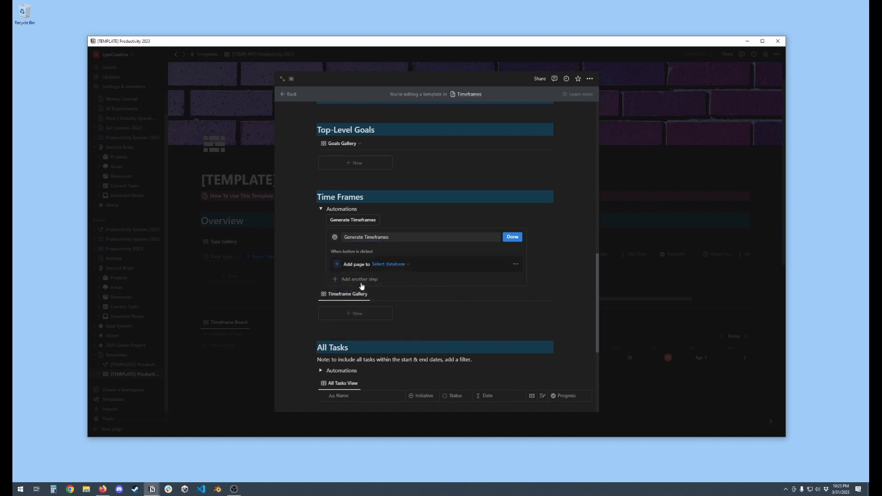
click(393, 265)
click(355, 309)
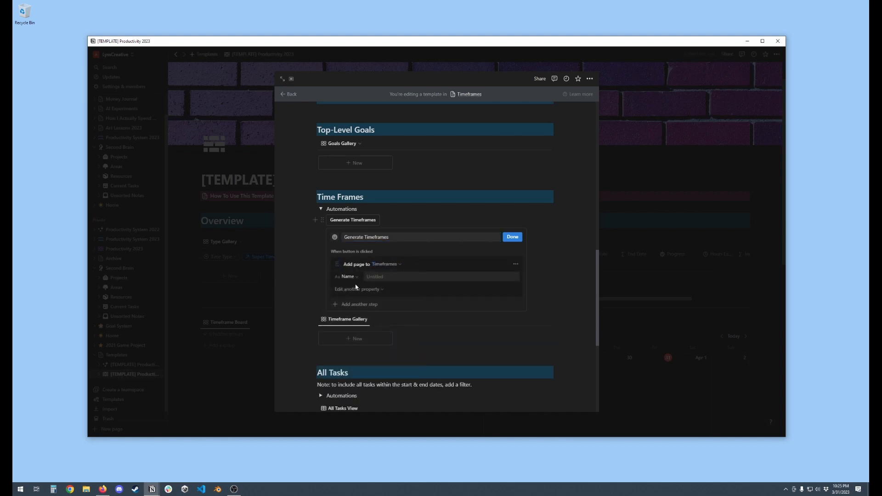
Have the Generate Timeframes button name its new page "[GEN] Timeframe" and set Super Time to This page
click(371, 277)
text([G)
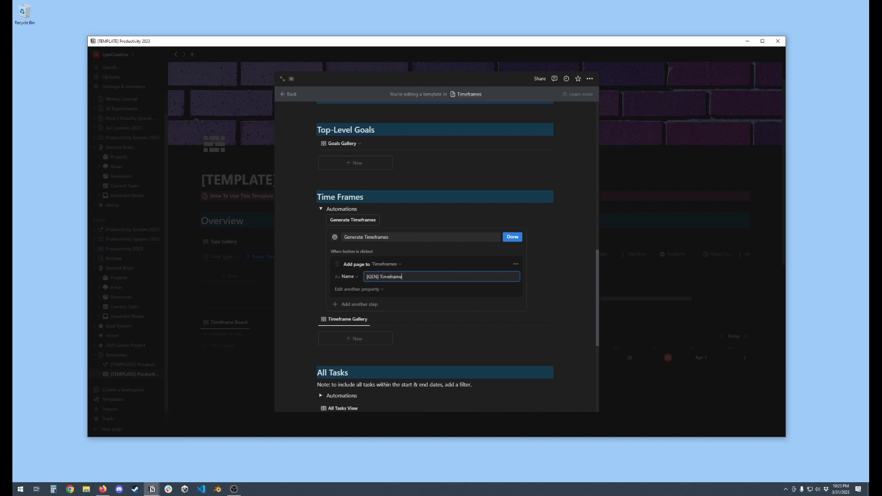
text(EN] Timeframe)
click(373, 288)
click(335, 315)
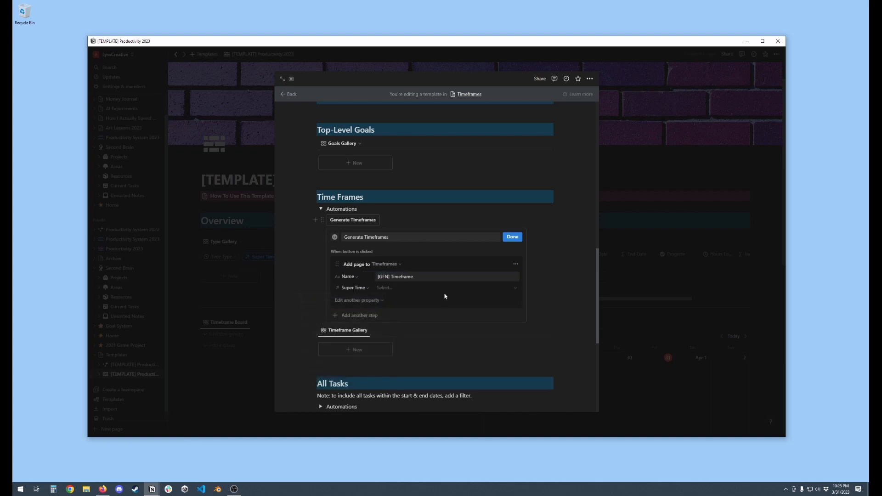
click(405, 289)
click(454, 324)
Add Origin Date set to Today and Date Offset set to 0 to the new page's properties in the button
click(373, 301)
click(367, 301)
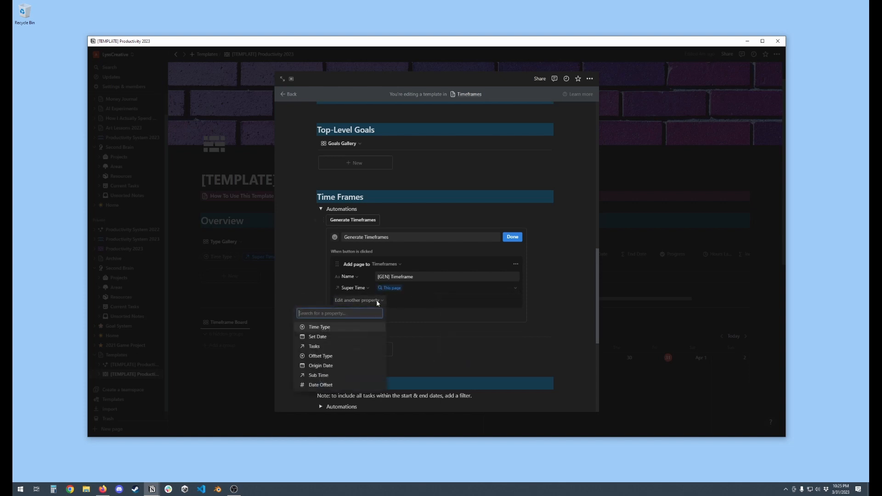
click(322, 366)
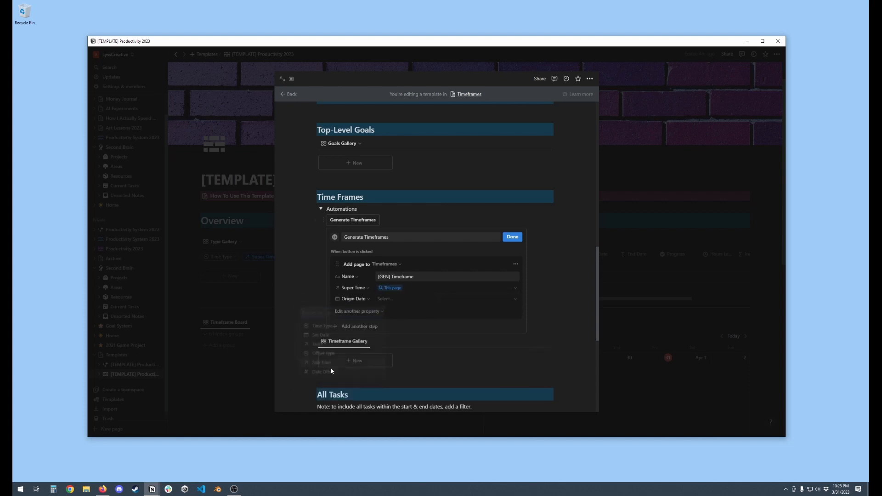
click(394, 299)
click(454, 336)
click(357, 311)
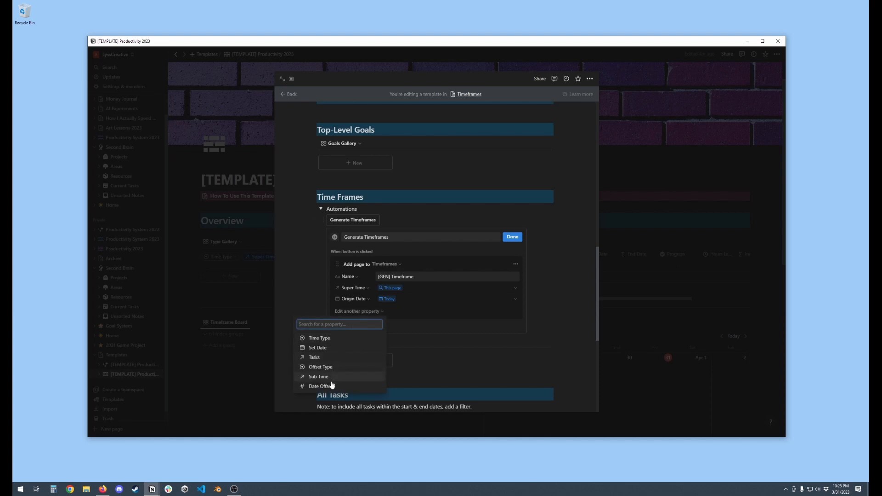
click(349, 376)
click(389, 313)
text(0)
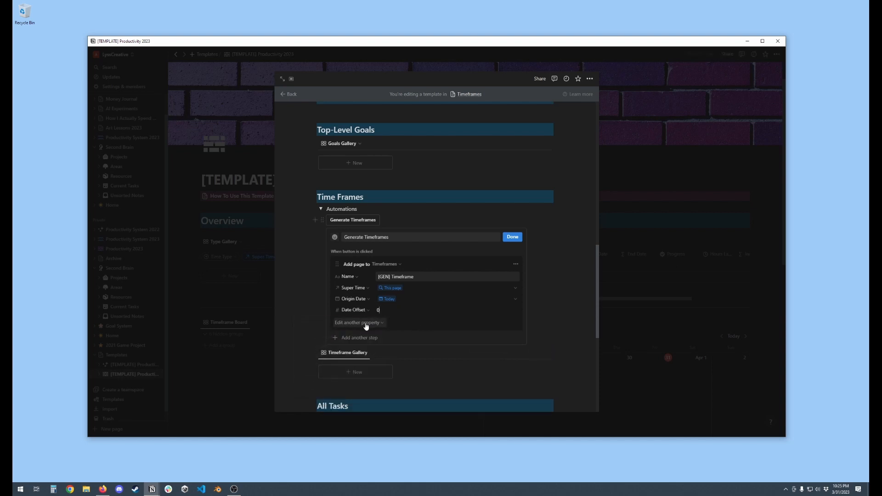
Add Offset Type set to weeks and Time Type set to Week to the button's new page properties
click(365, 324)
click(332, 375)
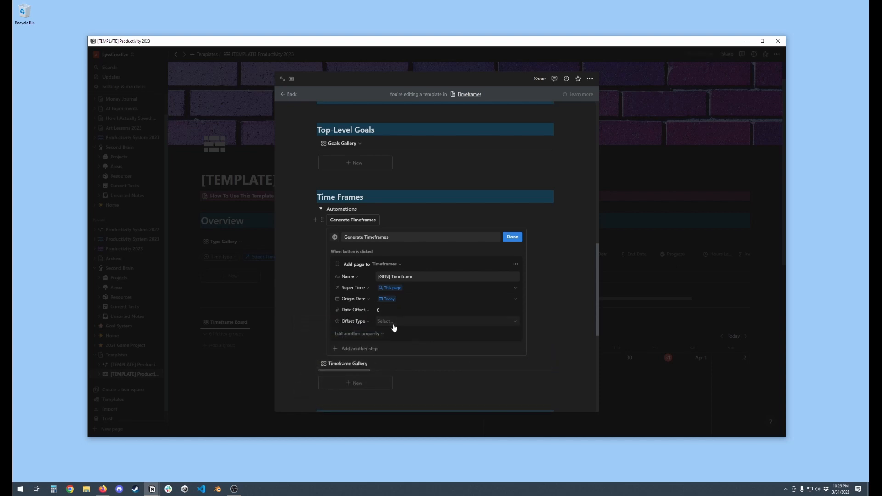
click(394, 326)
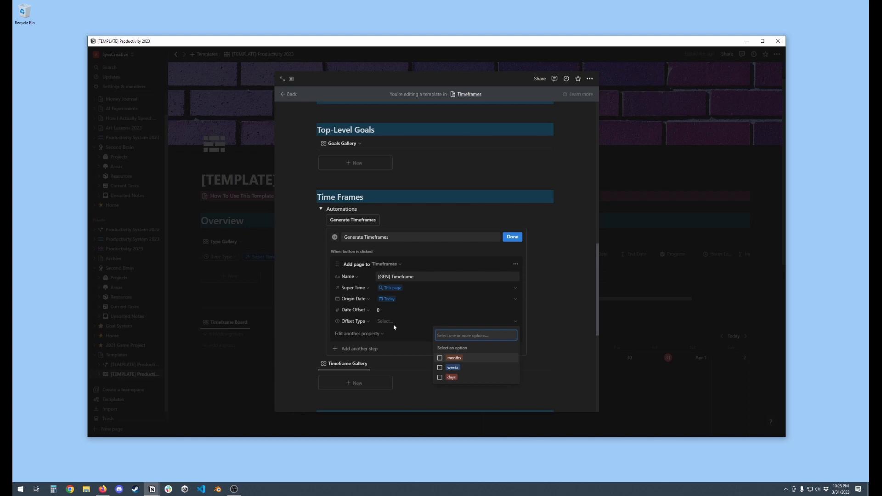
click(441, 369)
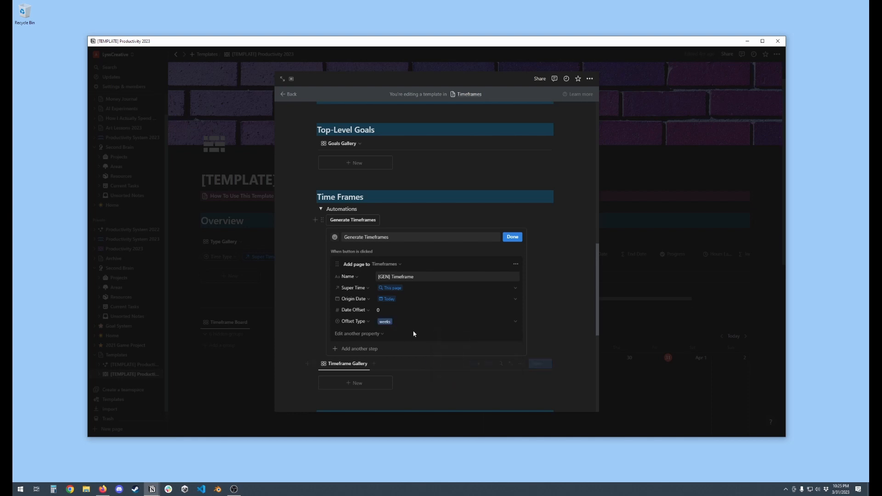
click(376, 336)
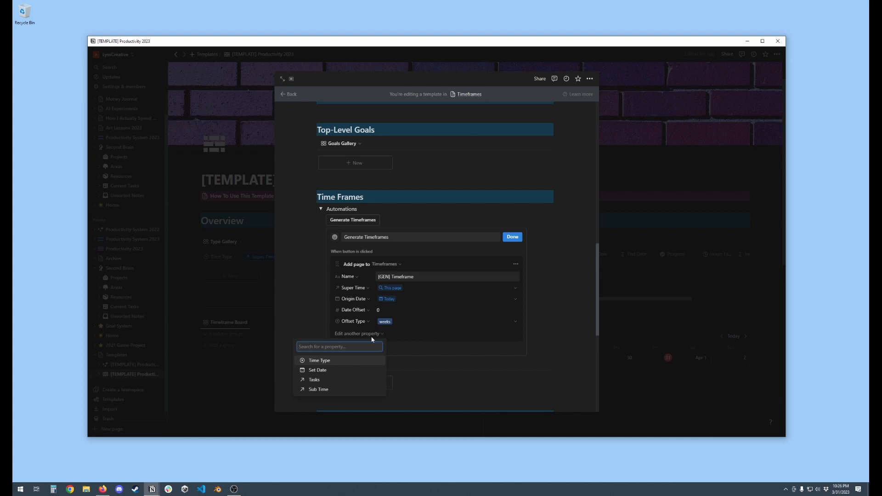
click(320, 361)
click(390, 333)
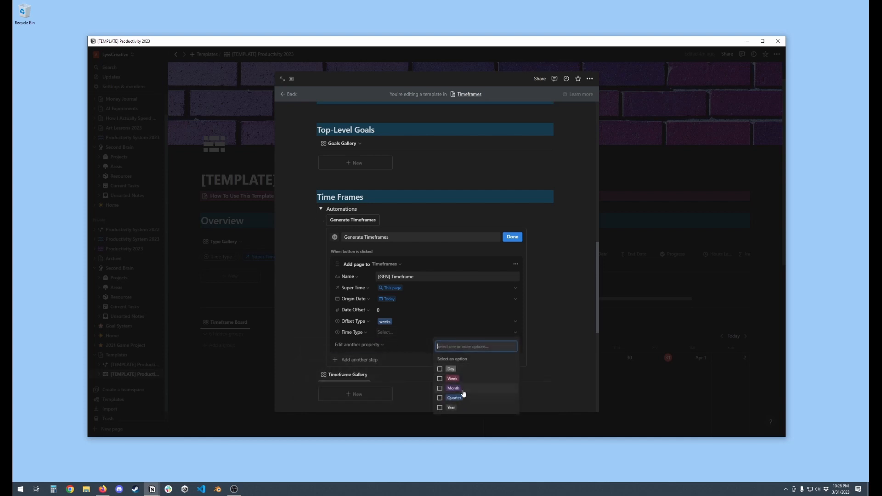
click(436, 373)
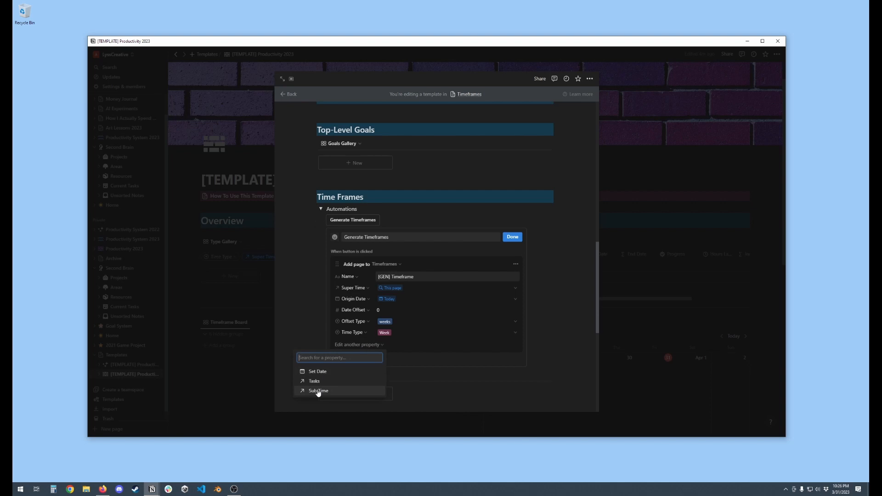
click(443, 346)
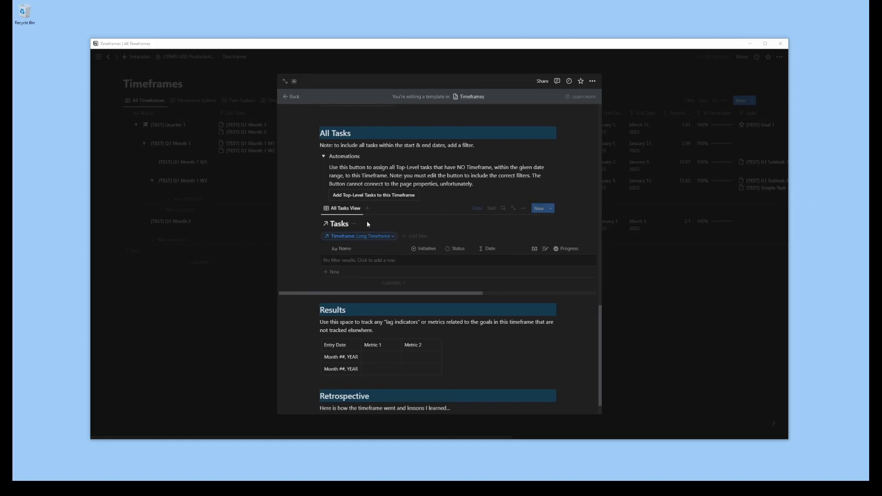
Create another template in the Timeframes database and title it "Short Timeframe"
scroll(368, 225, up, 5)
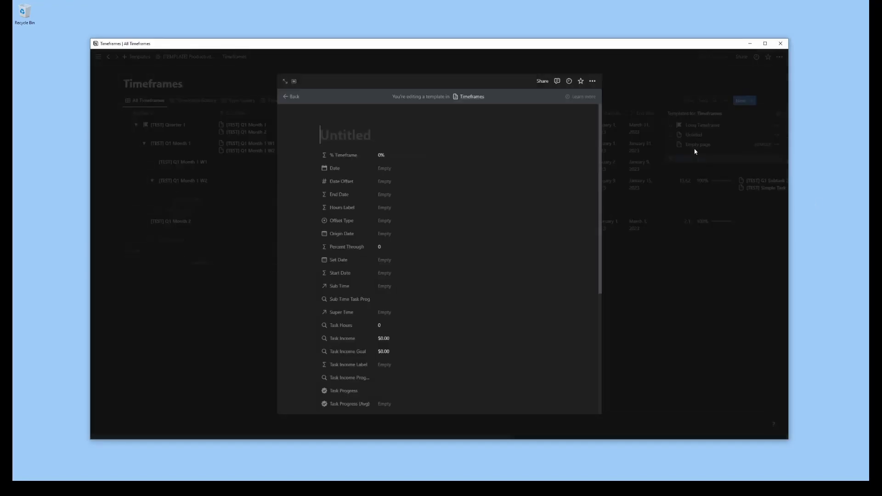
text(Short T)
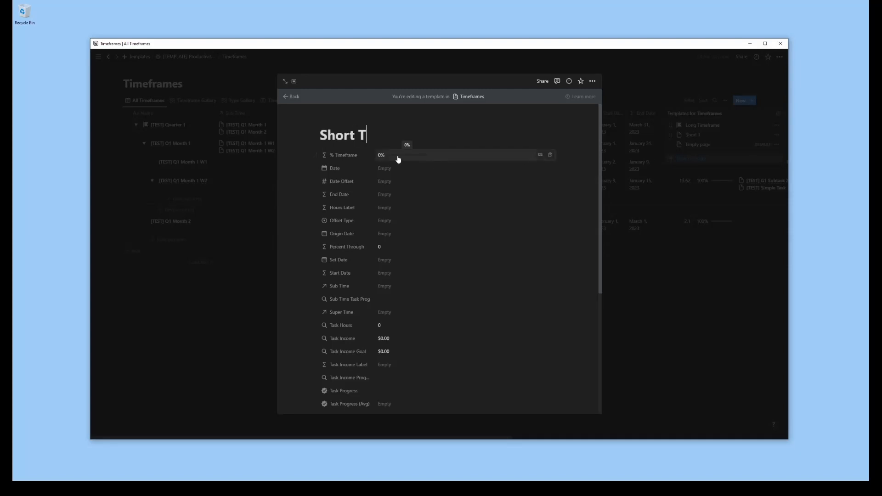
text(imeframe)
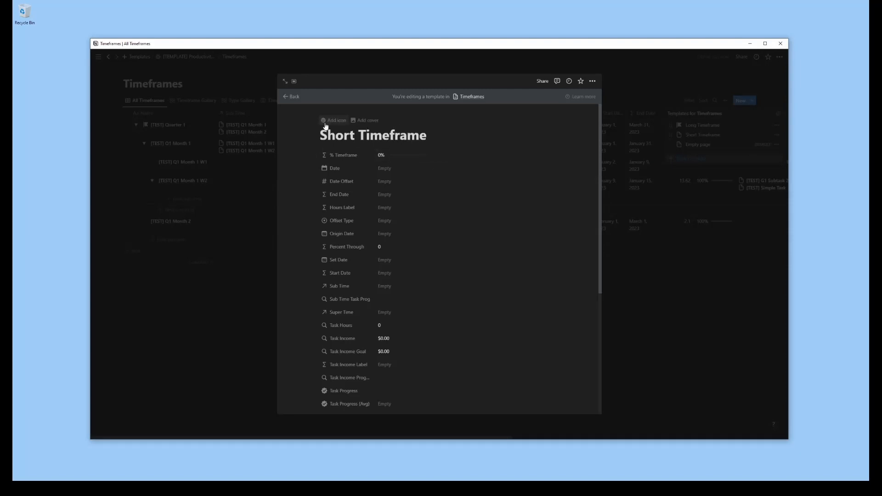
Give the Short Timeframe template a white calendar icon, searching the icon set for "week"
click(325, 122)
text(week)
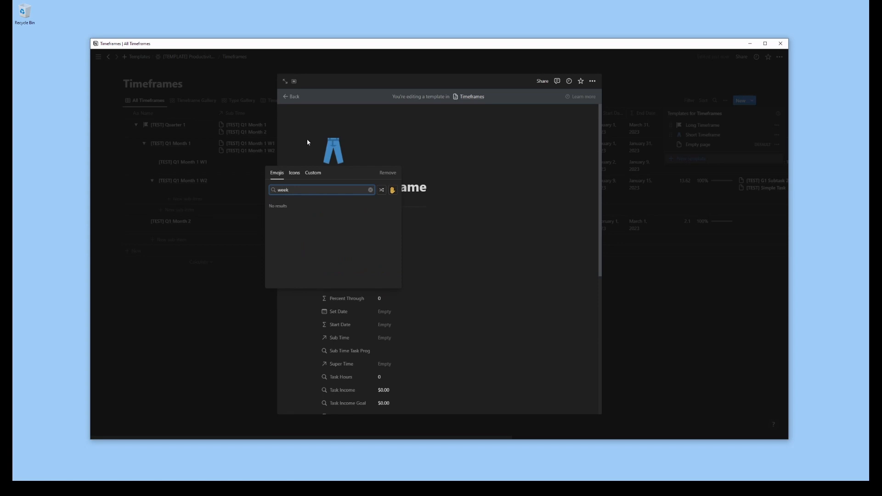
click(296, 175)
mouse_move(275, 209)
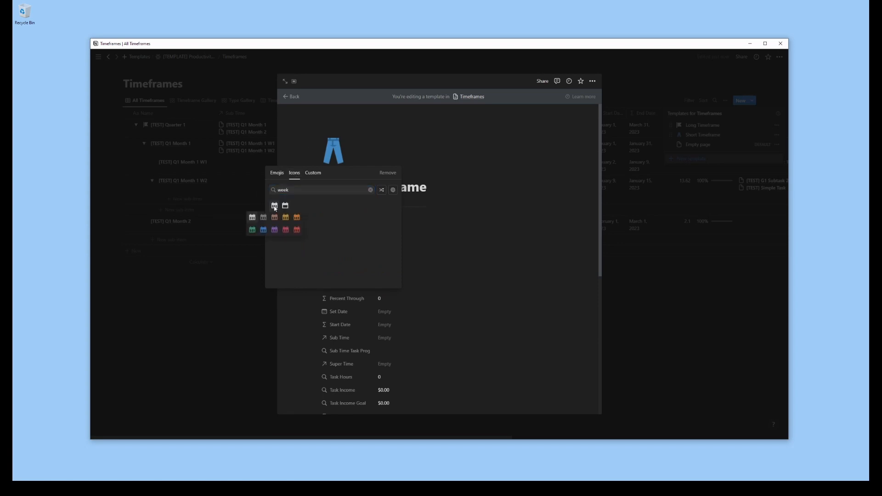
click(256, 221)
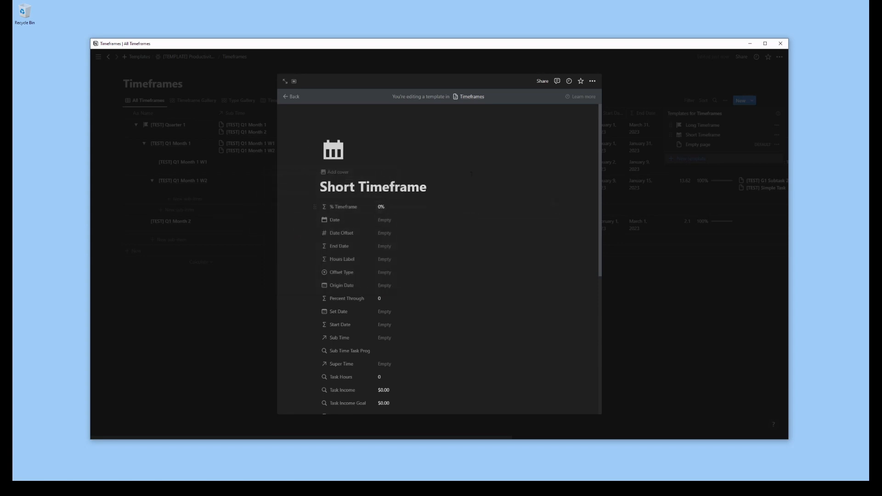
scroll(474, 169, down, 2)
scroll(474, 168, down, 3)
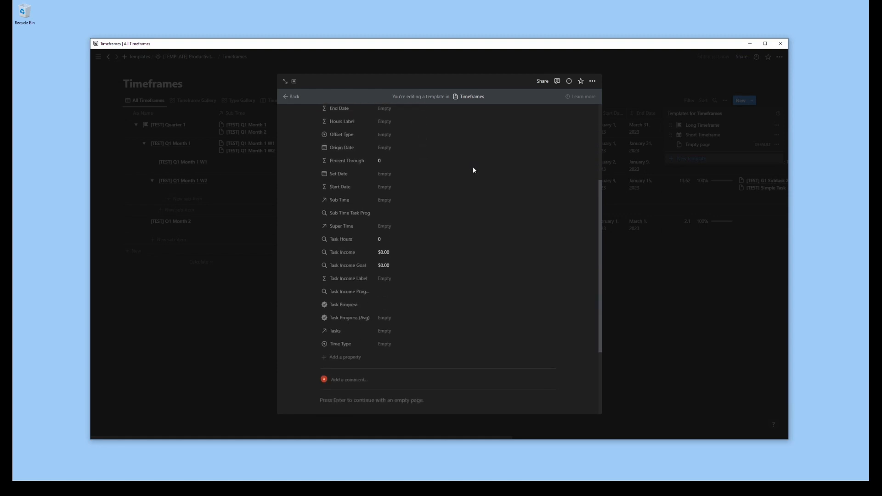
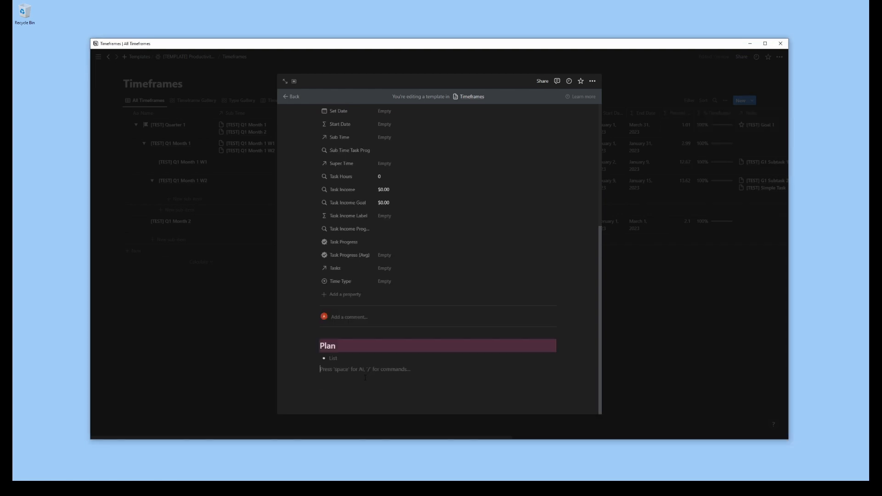
Add second-level headings named Tasks and Retrospective below the Plan list in the template
text(## Tasks)
key(Return)
text(## Retros)
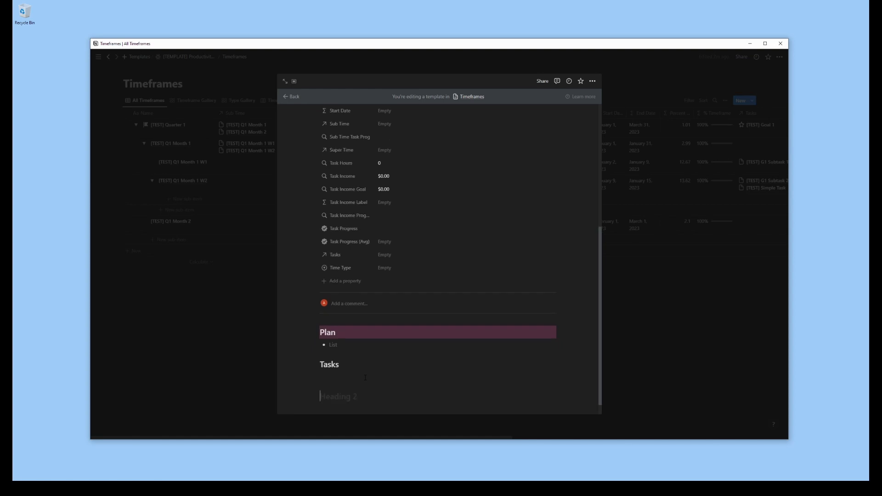
text(pective)
Give the Tasks and Retrospective headings a pink background
click(315, 365)
mouse_move(277, 415)
click(340, 418)
scroll(340, 409, down, 1)
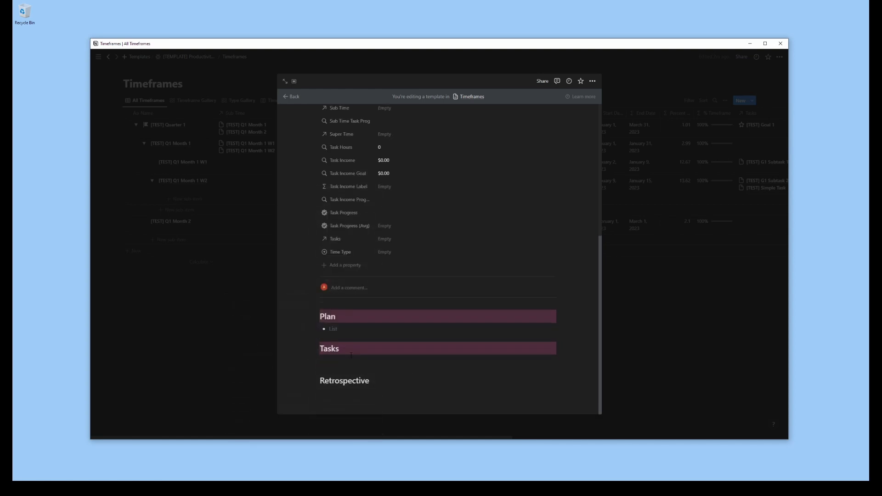
click(316, 380)
mouse_move(250, 411)
click(325, 418)
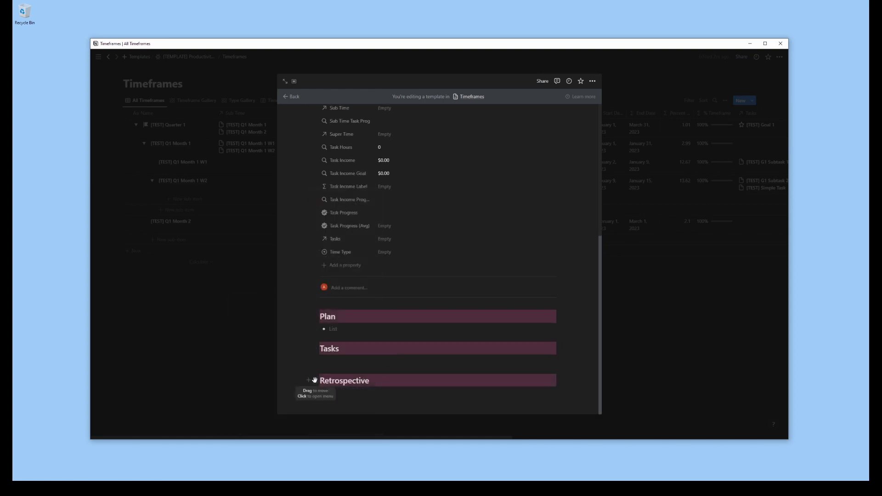
Add a pink-background Heading 2 named Timeframe Log between Tasks and Retrospective, with an empty bulleted list under it
click(308, 349)
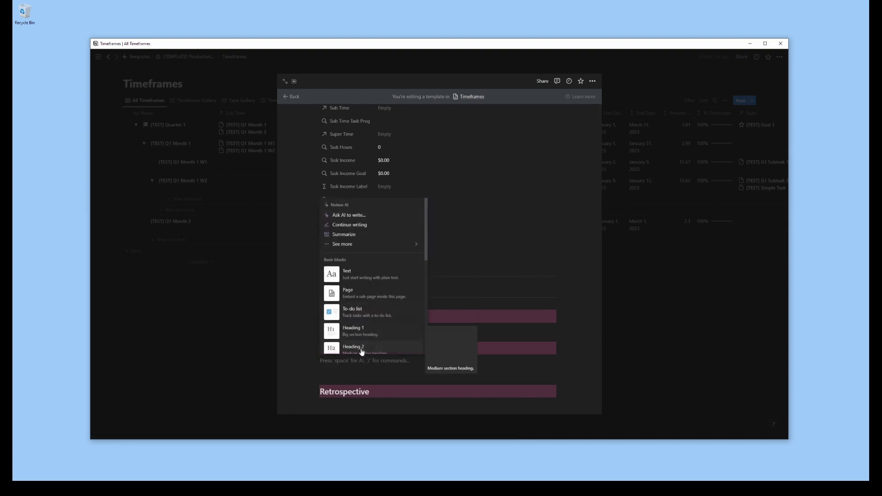
click(415, 351)
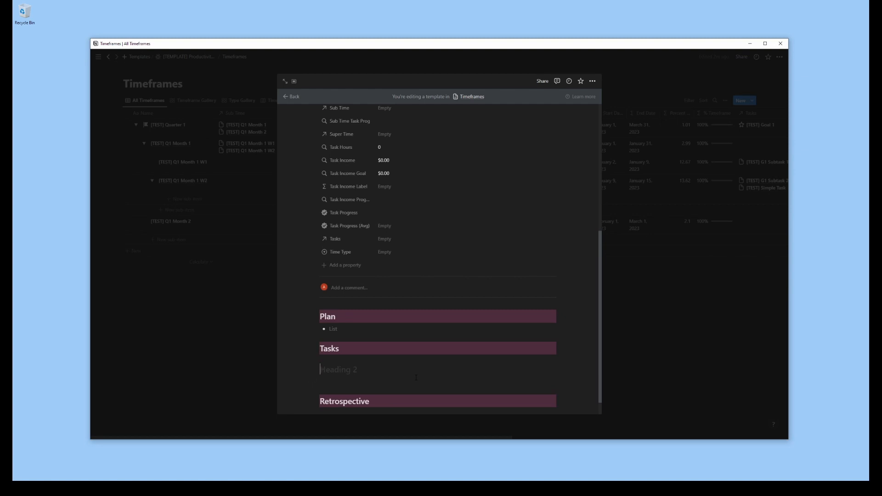
text(TimeframeL)
click(317, 369)
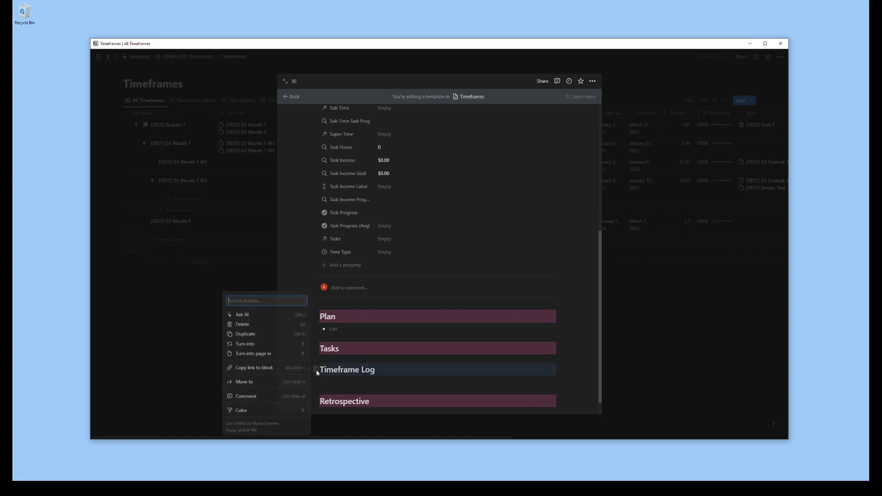
mouse_move(258, 411)
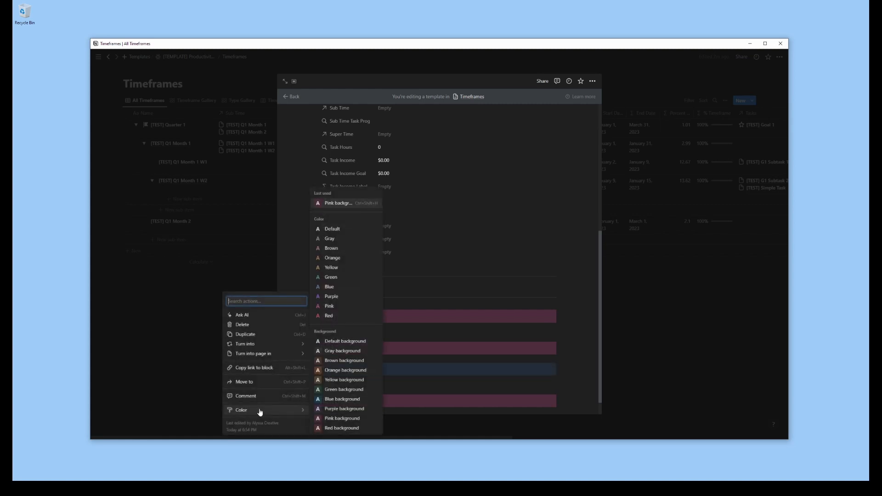
click(340, 419)
click(352, 385)
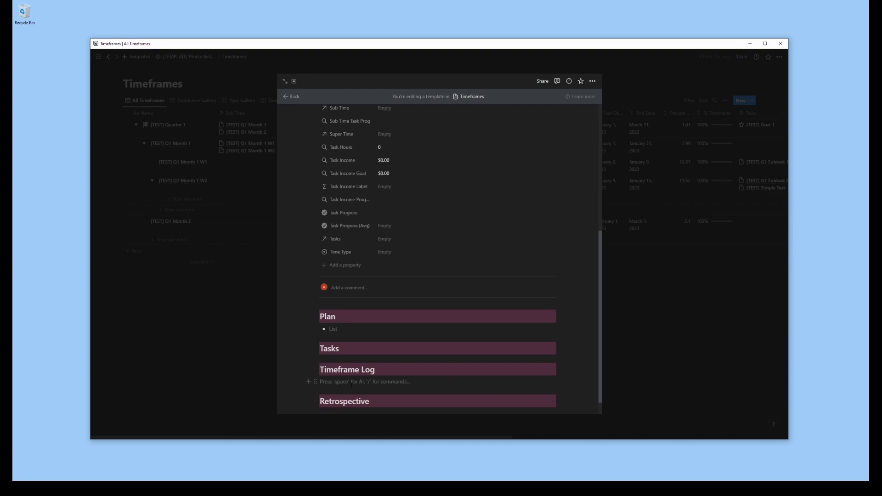
text(-)
Insert a linked view of the Tasks database under the Tasks heading, copying the existing Weekly All Tasks view
click(308, 349)
text(view)
click(391, 338)
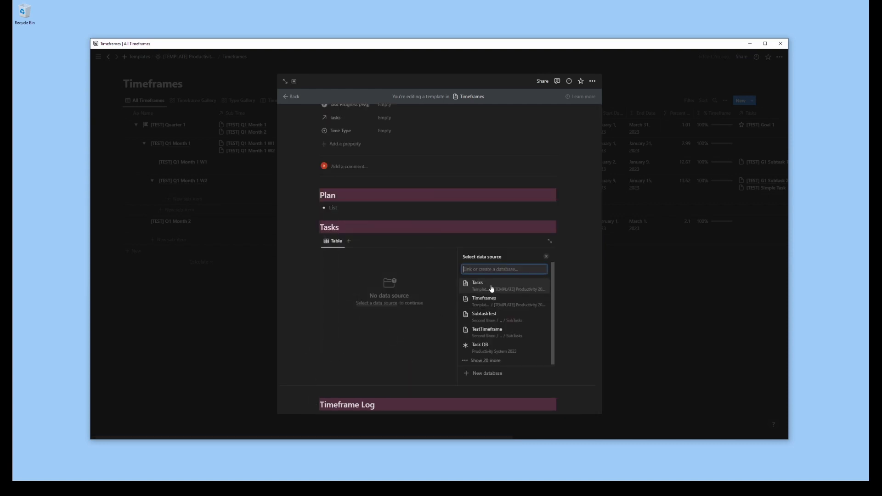
click(492, 286)
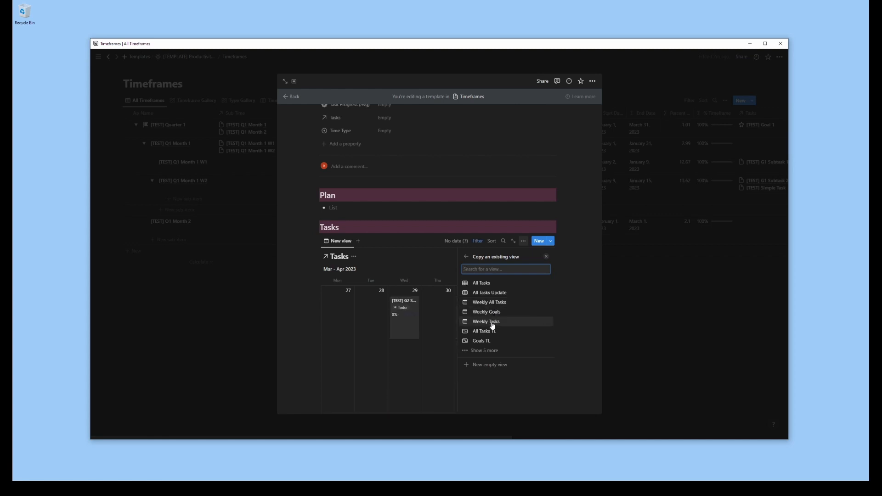
click(490, 303)
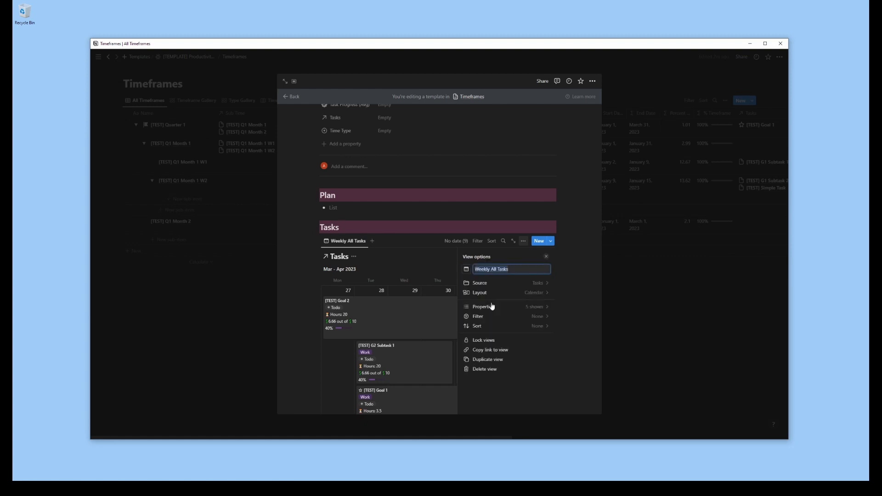
Show the Weekly All Tasks calendar by the Date property and add a filter to the view
click(528, 295)
click(537, 339)
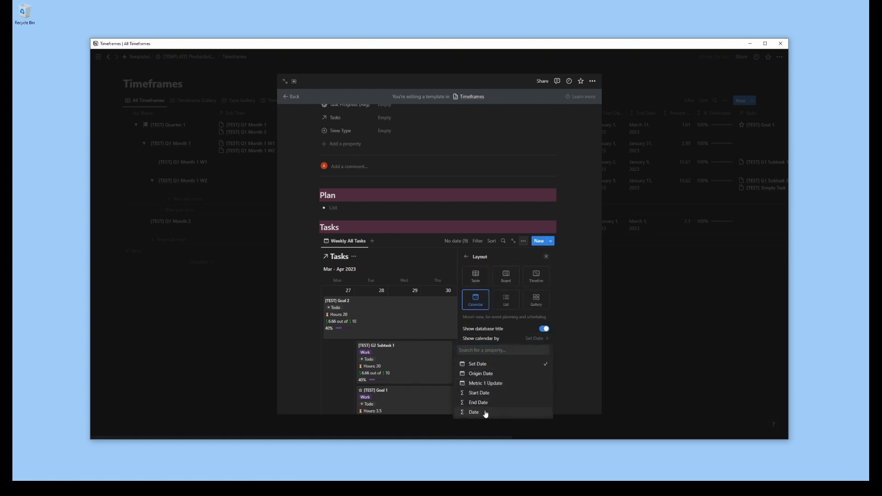
click(477, 412)
click(467, 256)
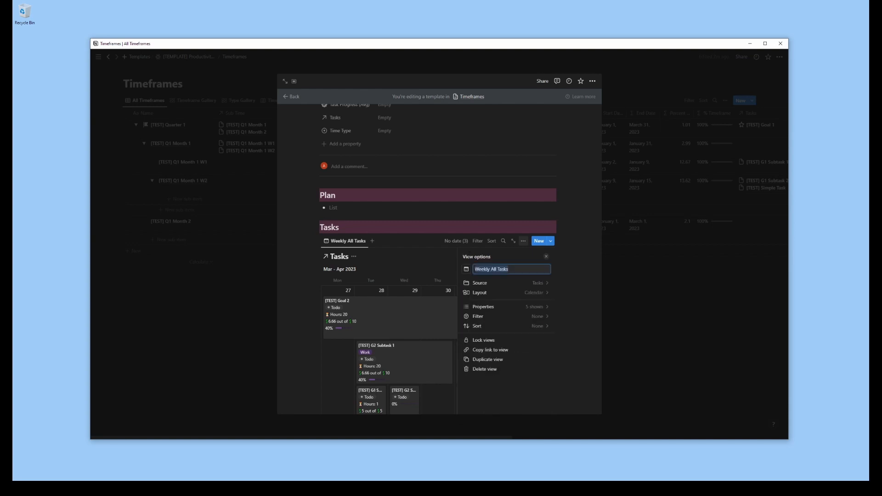
click(538, 317)
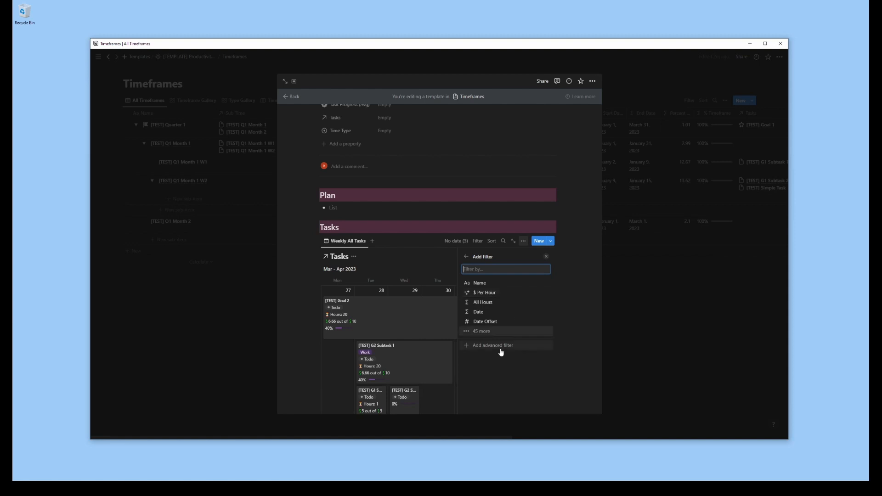
click(489, 332)
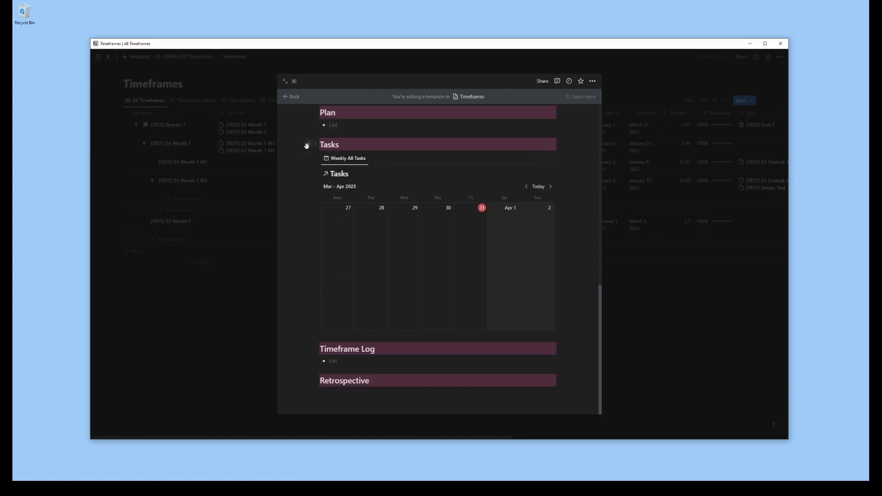
Insert a toggle list named Automation between the Tasks heading and the calendar view
click(307, 145)
text(togg)
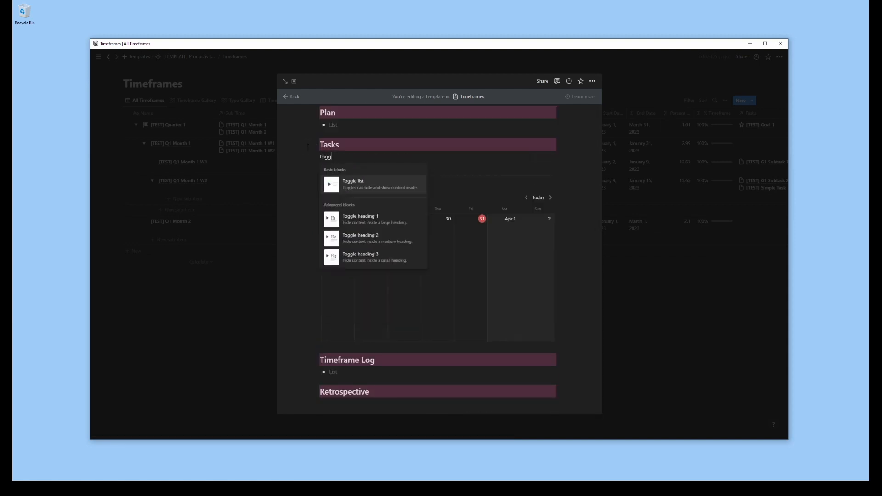
key(Return)
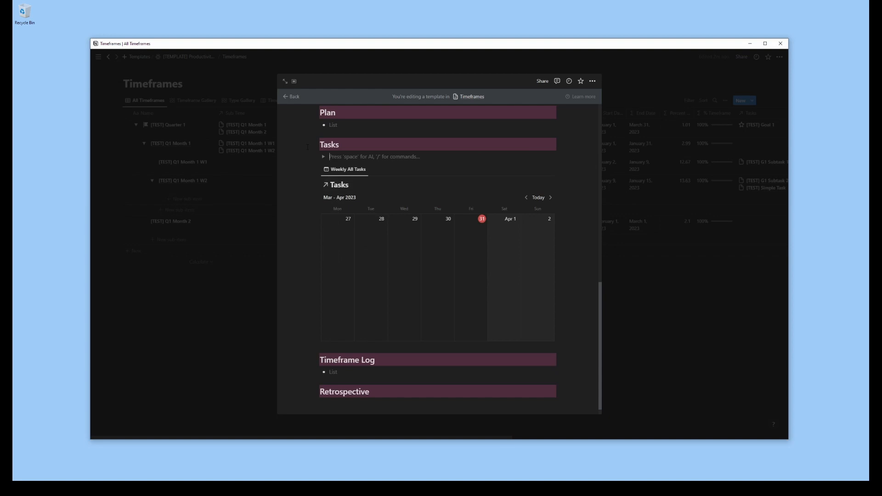
text(Automation)
key(Return)
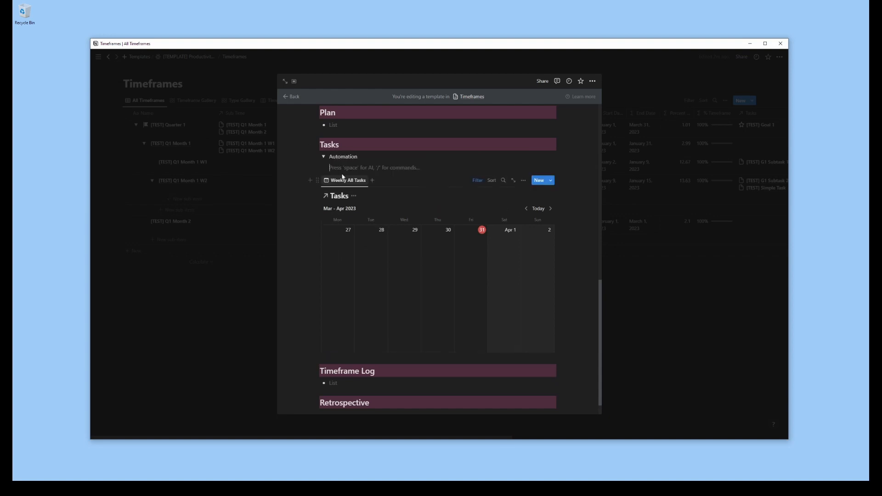
Insert a button inside the Automation toggle and name it "Add Subtasks to this Timeframe"
text(/button)
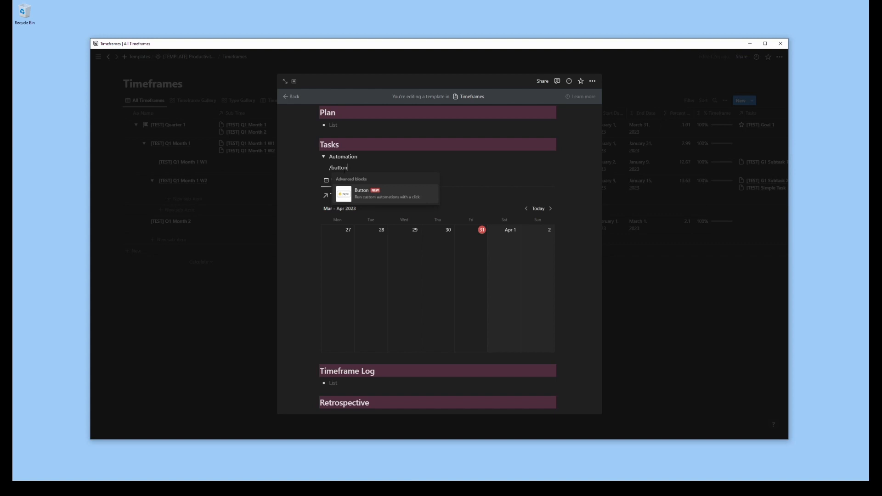
key(Return)
click(379, 184)
text(Add)
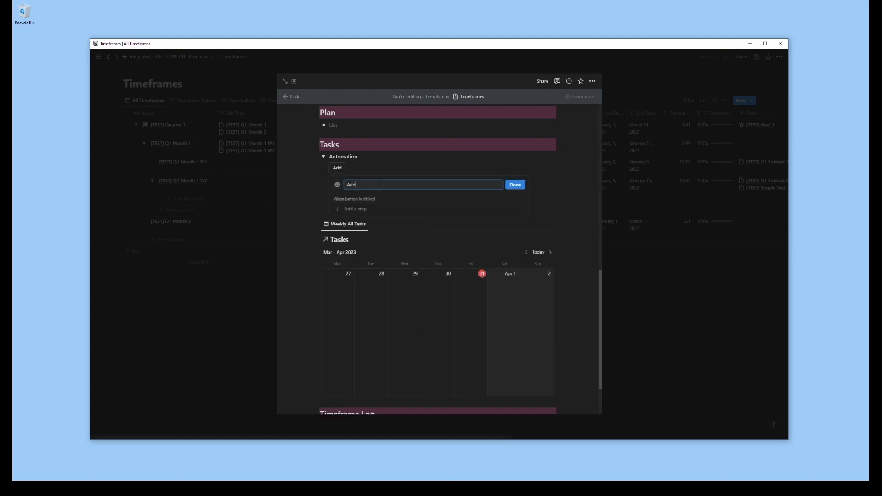
text( Subtasks to this Timeframe)
Add an Edit pages step to the button, targeting the Tasks database
click(356, 213)
click(369, 244)
click(394, 212)
click(347, 274)
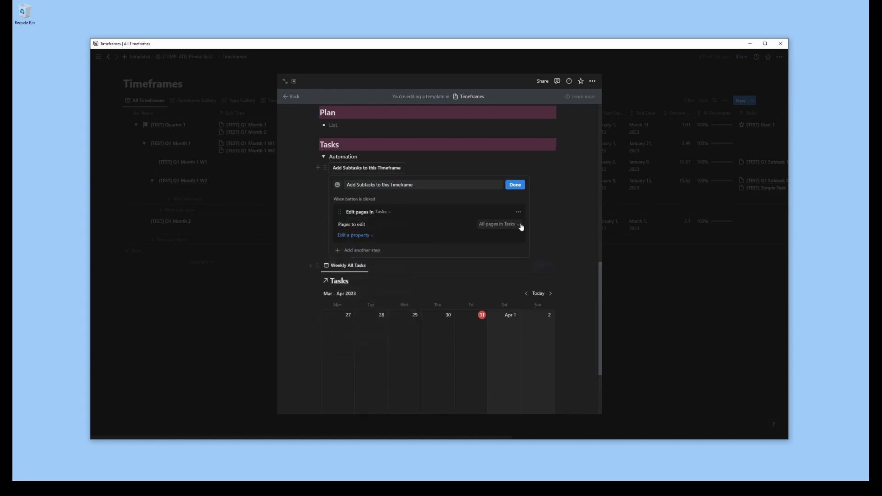
Filter the pages to edit to those where Timeframe is empty
click(512, 229)
click(392, 237)
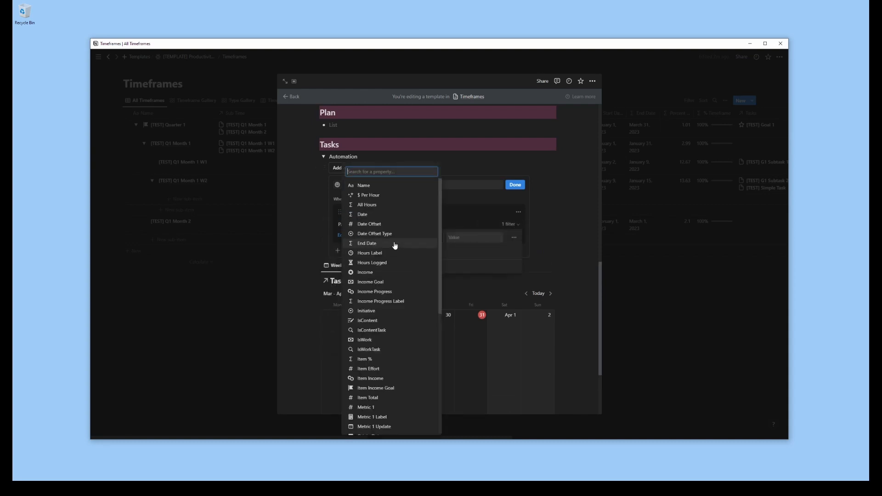
text(timef)
click(391, 266)
click(480, 238)
click(437, 270)
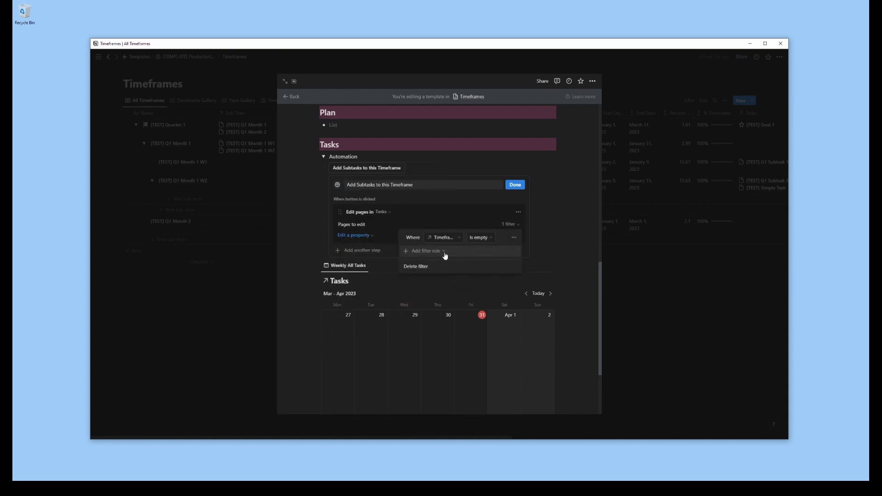
Add a filter group requiring Start Date to be between April 1, 2023 and April 30, 2023
click(427, 251)
click(426, 265)
click(427, 254)
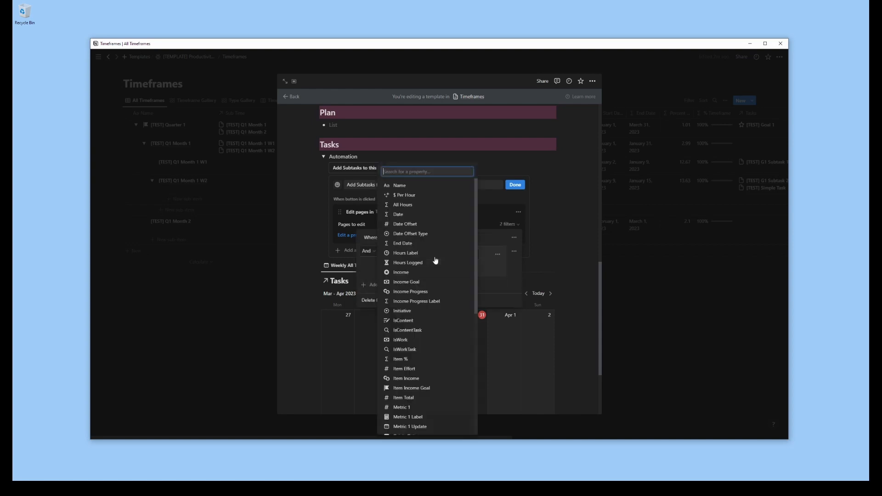
scroll(409, 252, down, 5)
click(410, 363)
click(463, 255)
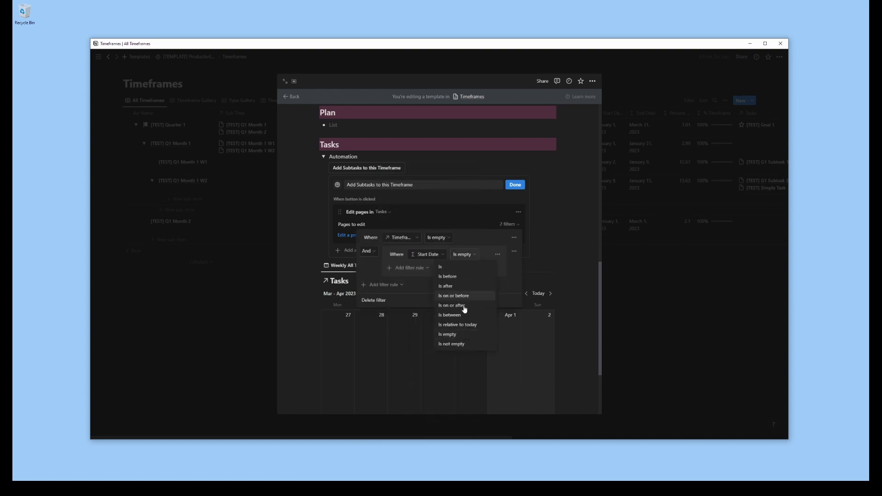
click(463, 315)
click(456, 255)
click(490, 293)
click(478, 314)
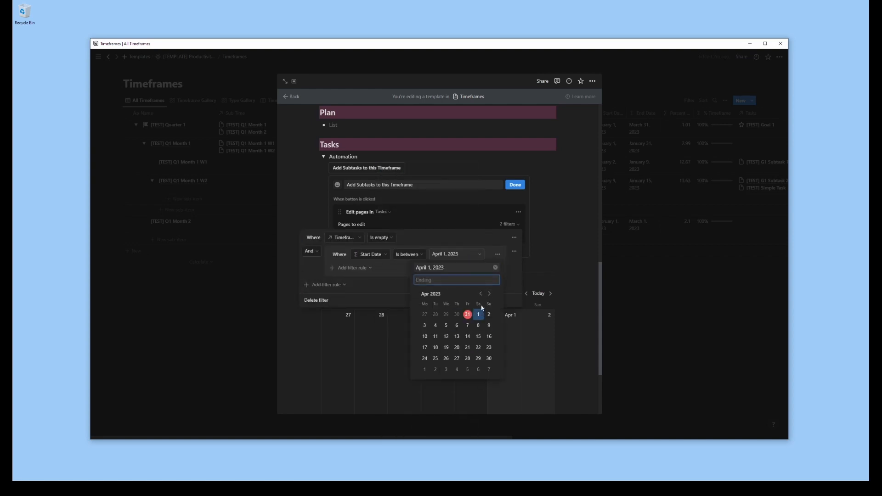
click(489, 359)
click(408, 278)
Add an Or rule to the filter group for End Date with the same April 2023 date range
click(333, 268)
click(350, 279)
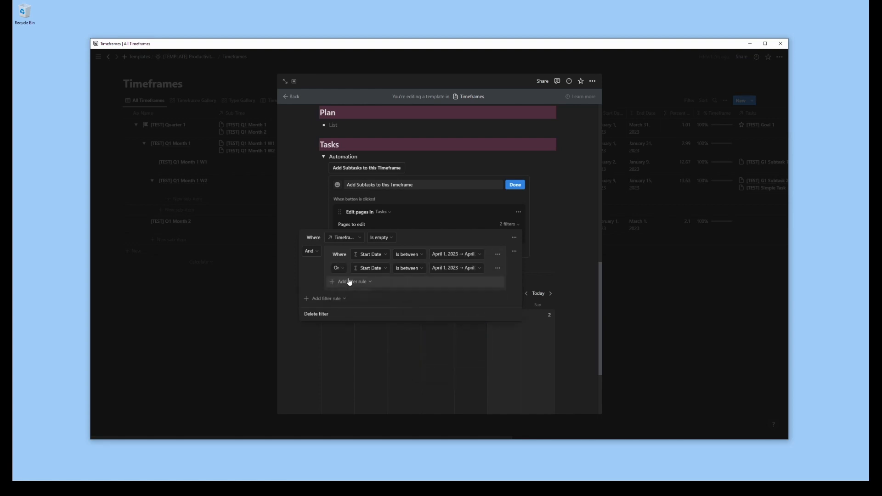
click(355, 270)
click(345, 243)
Add a filter rule outside the date group requiring Sub Task to be empty, and close the filter settings
click(333, 298)
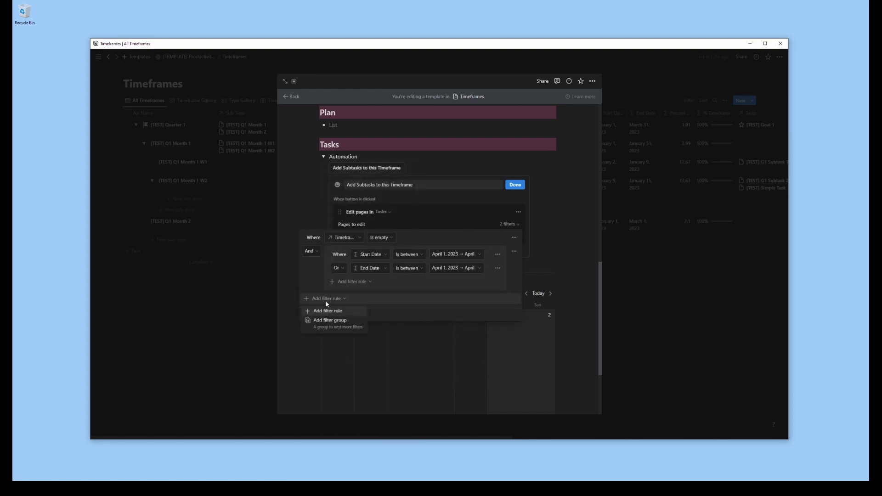
click(327, 312)
click(357, 302)
scroll(354, 302, down, 5)
text(sub)
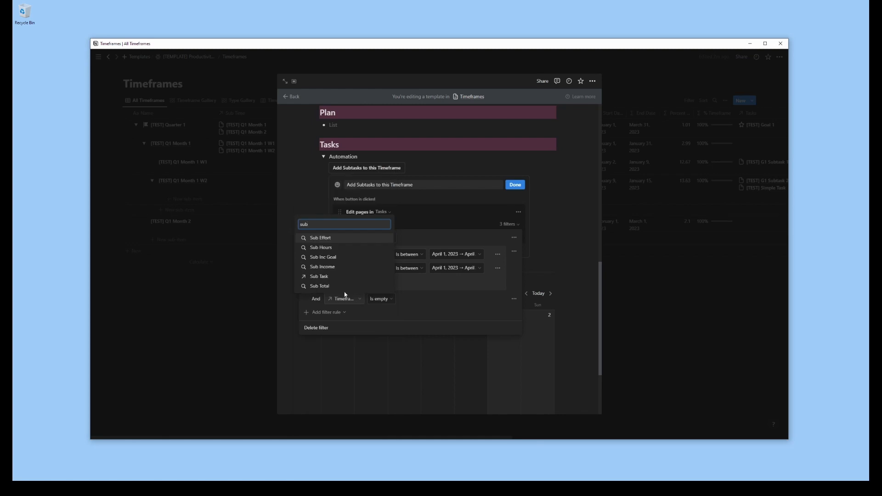
click(323, 277)
click(389, 299)
click(386, 331)
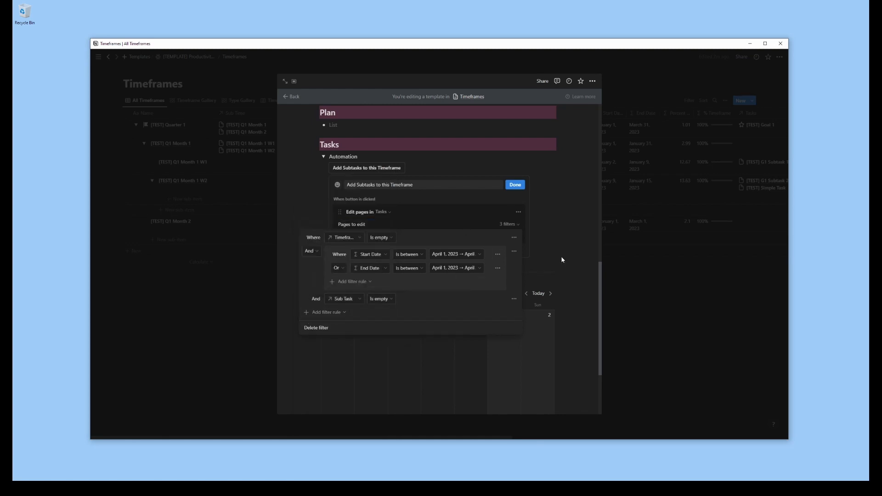
click(460, 221)
Have the button replace the Timeframe property of the matching tasks with This page, and finish the button setup
click(354, 236)
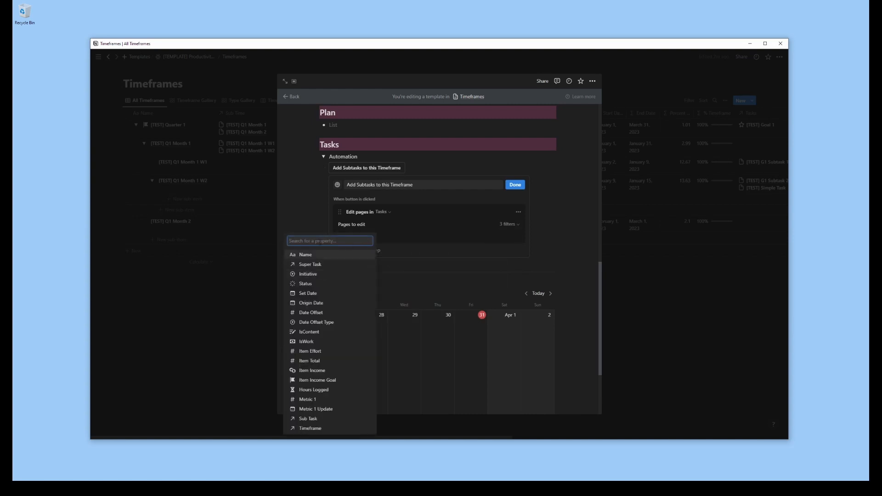
text(time)
click(303, 290)
click(420, 236)
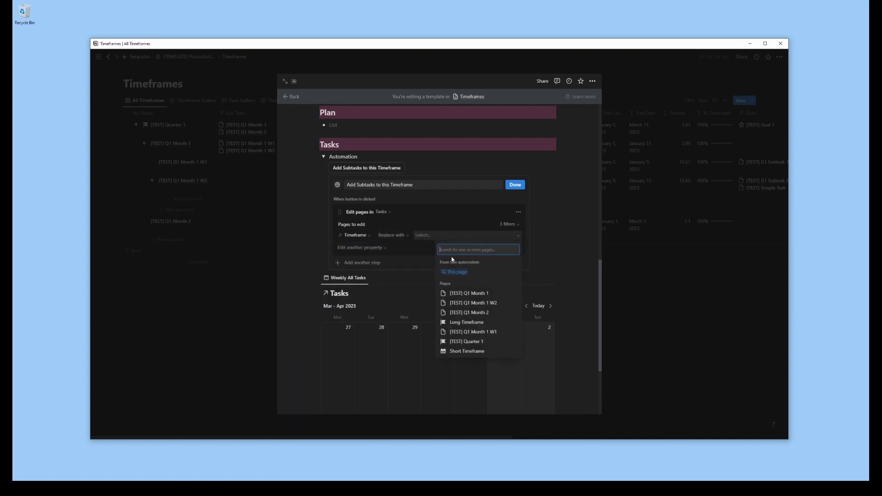
click(464, 273)
click(514, 188)
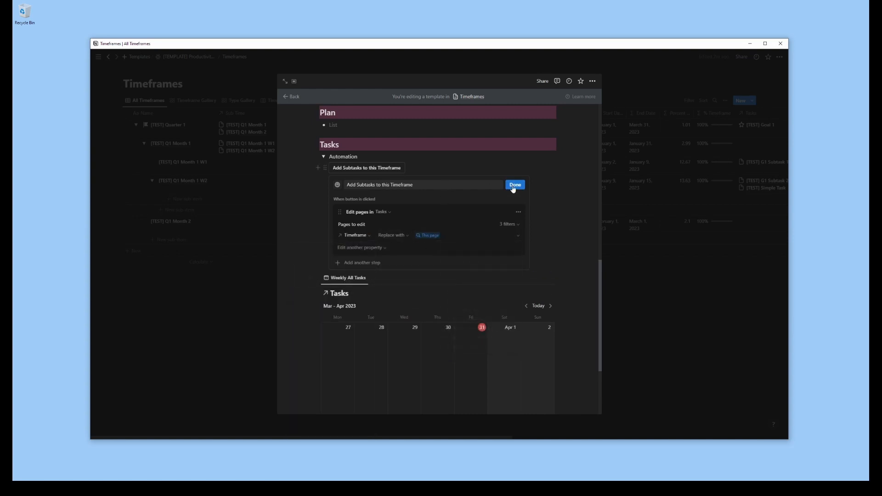
click(513, 188)
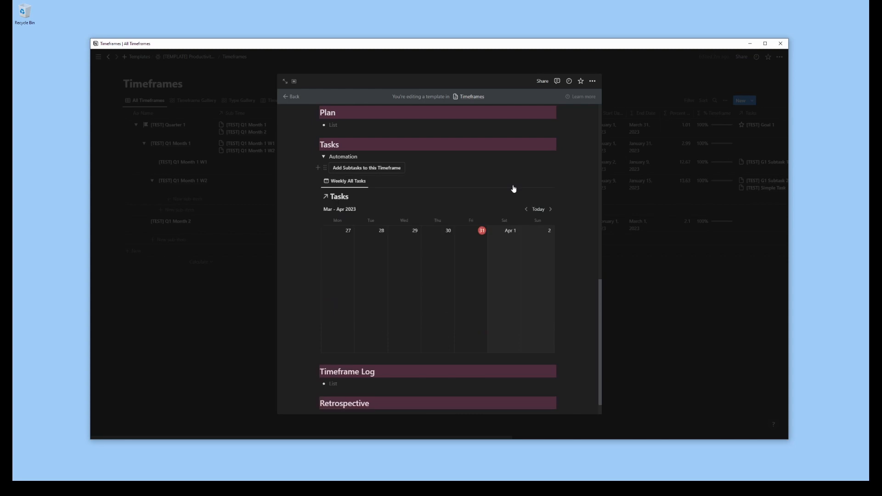
Add a highlighted note above the Add Subtasks to this Timeframe button, saying to EDIT that button before use to set the date range correctly
click(319, 167)
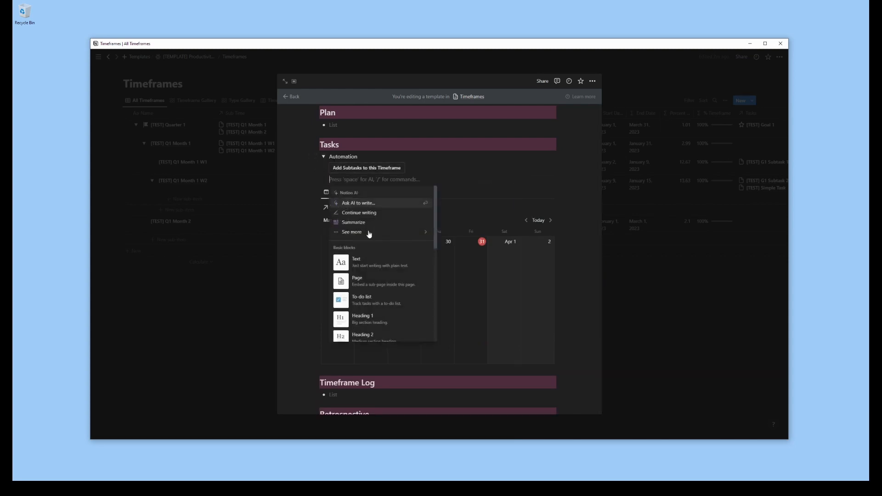
click(376, 264)
text(No)
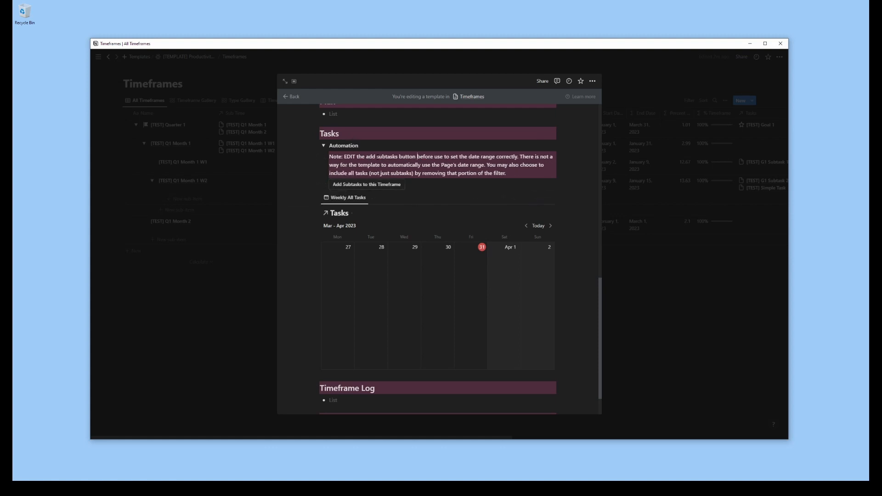
Add a button named Sync Task Status to the Automation toggle, with a step that edits pages in the Tasks database
click(317, 184)
text(/button)
key(Return)
click(363, 270)
click(369, 212)
text(Sync Task Status)
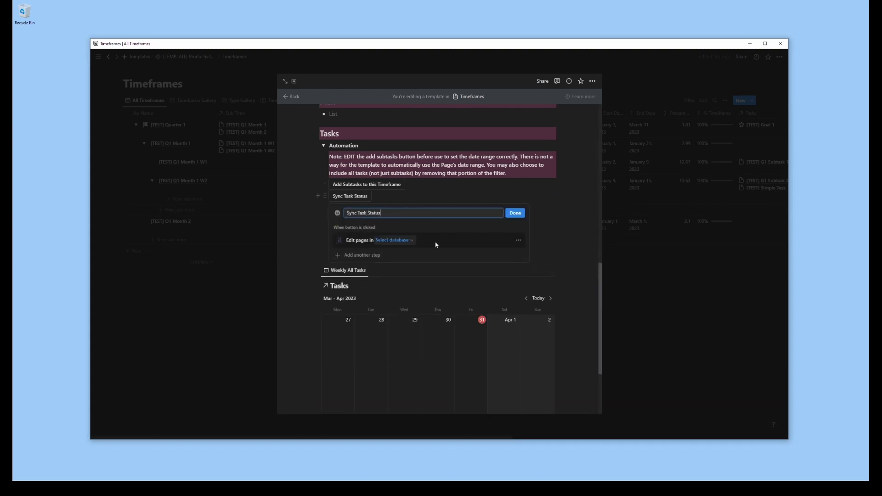
click(398, 240)
click(346, 302)
Filter the pages to edit to tasks whose Timeframe contains Short Timeframe
click(510, 253)
click(367, 283)
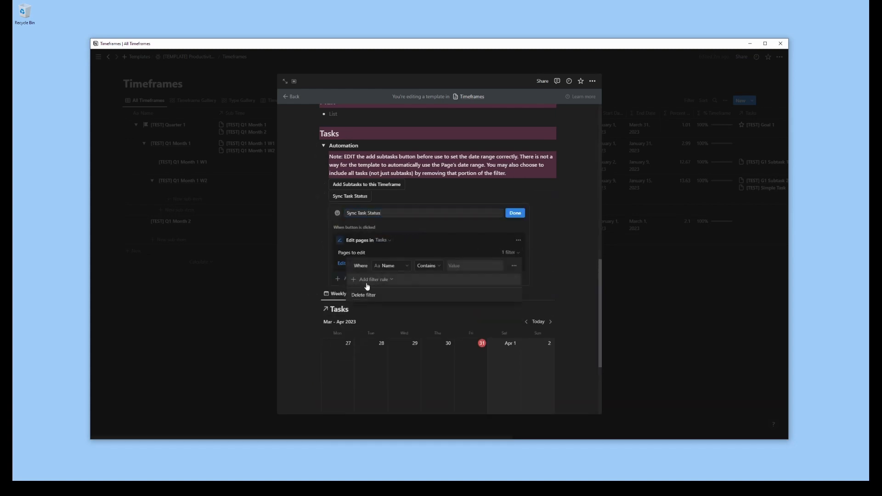
click(391, 266)
text(time)
click(393, 313)
click(483, 266)
click(473, 352)
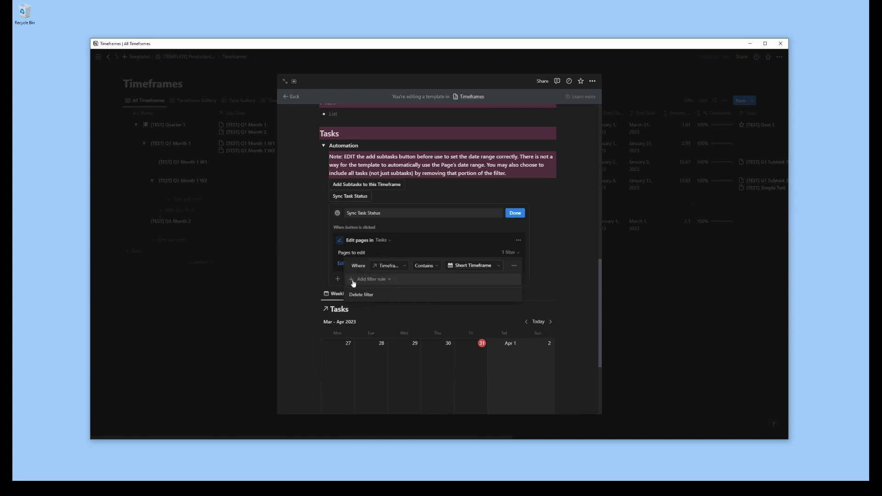
Add filter rules requiring Progress to be greater than 0 and less than 100
click(375, 280)
click(388, 280)
text(pro)
click(366, 347)
click(419, 280)
click(408, 313)
click(455, 280)
text(0)
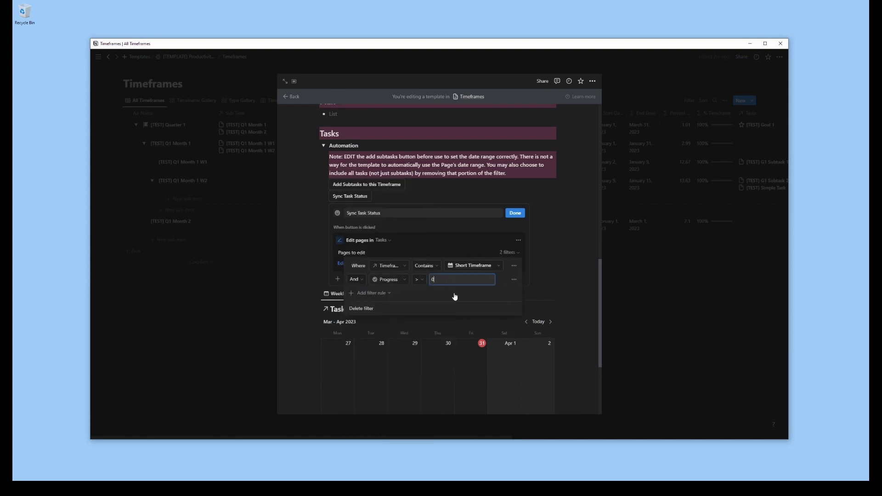
click(377, 294)
click(383, 309)
click(419, 294)
click(520, 256)
Have the button set the Status of the matching tasks to Doing
click(354, 264)
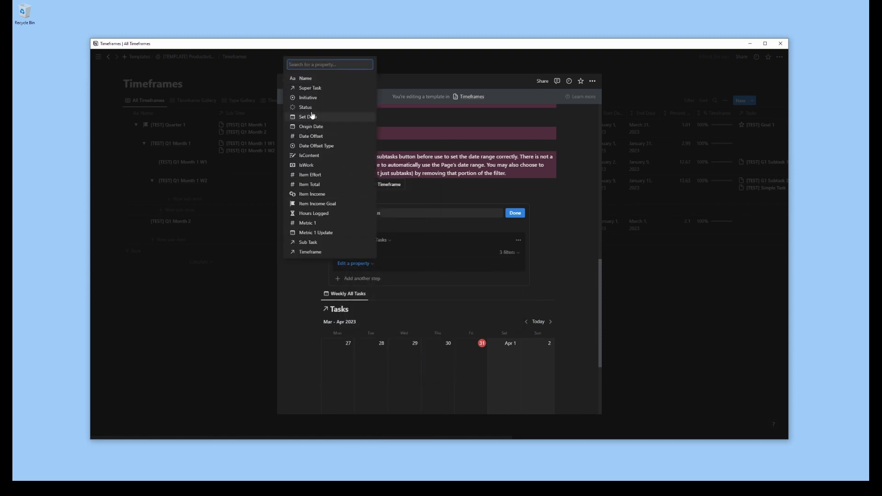
click(311, 116)
click(395, 264)
click(443, 313)
Duplicate the edit step, then remove the copy's less-than-100 rule and change its remaining Progress rule to match tasks at 100
click(519, 241)
click(519, 276)
click(517, 307)
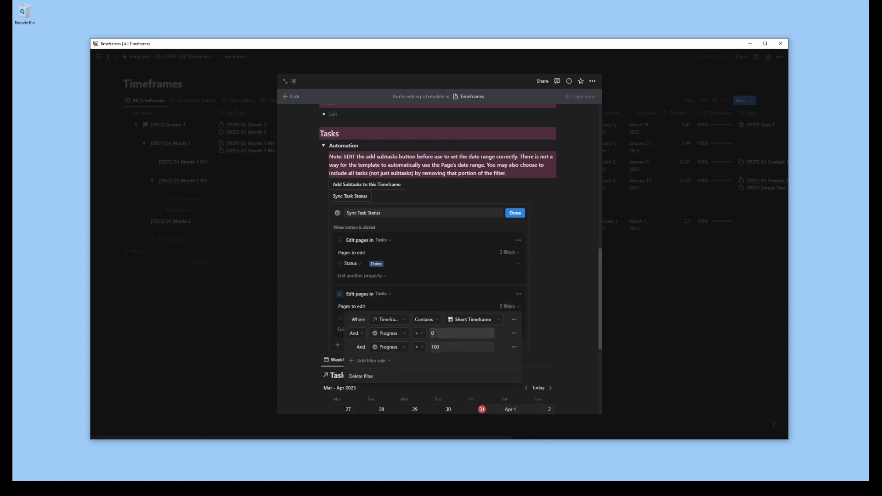
click(514, 347)
click(512, 359)
click(419, 333)
click(413, 382)
click(454, 334)
key(BackSpace)
text(100)
click(492, 291)
Have the duplicated step set Status to Done, then finish the button setup and collapse the Automation toggle
click(432, 318)
click(434, 389)
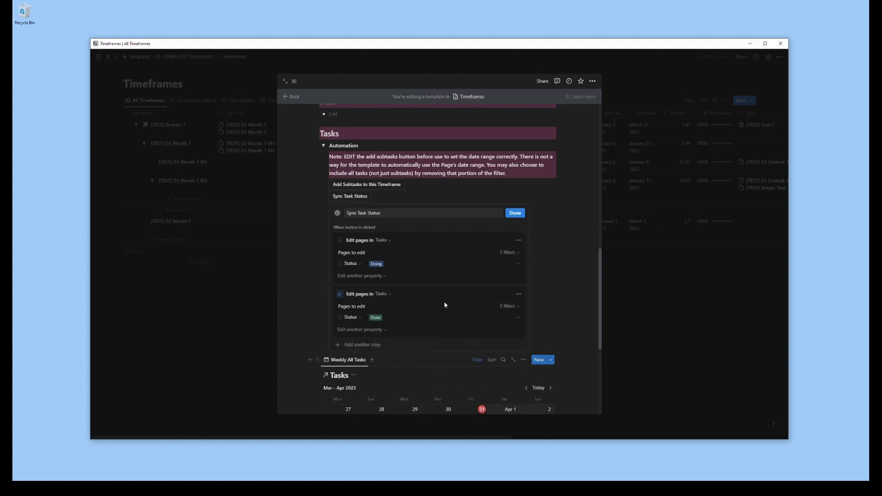
click(515, 213)
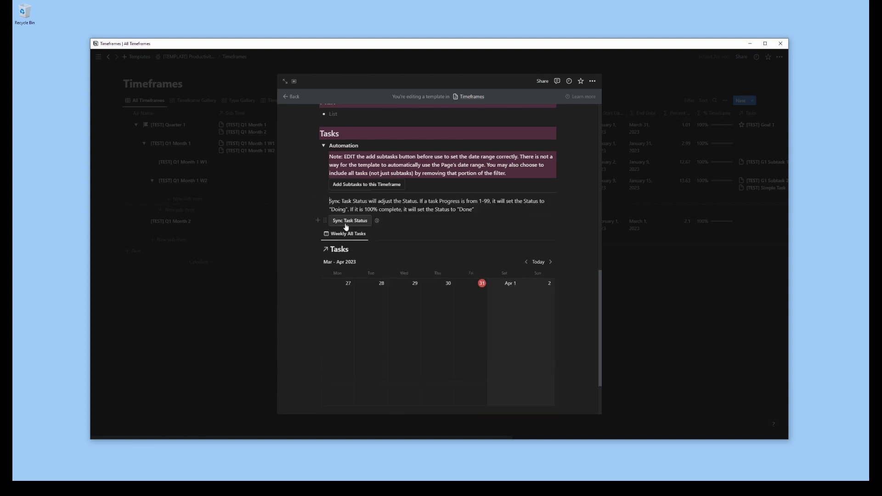
click(324, 146)
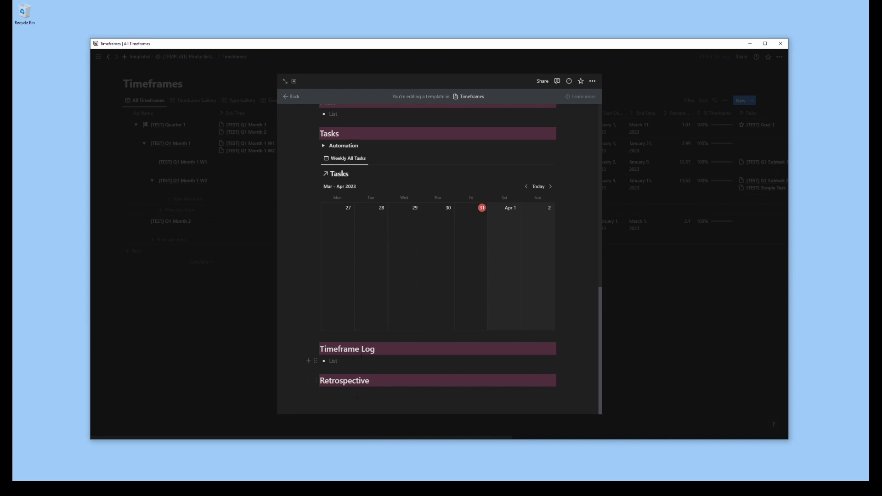
Add a view to the linked calendar block, using the Tasks database and copying its existing All Tasks Update view
scroll(367, 276, up, 1)
click(373, 193)
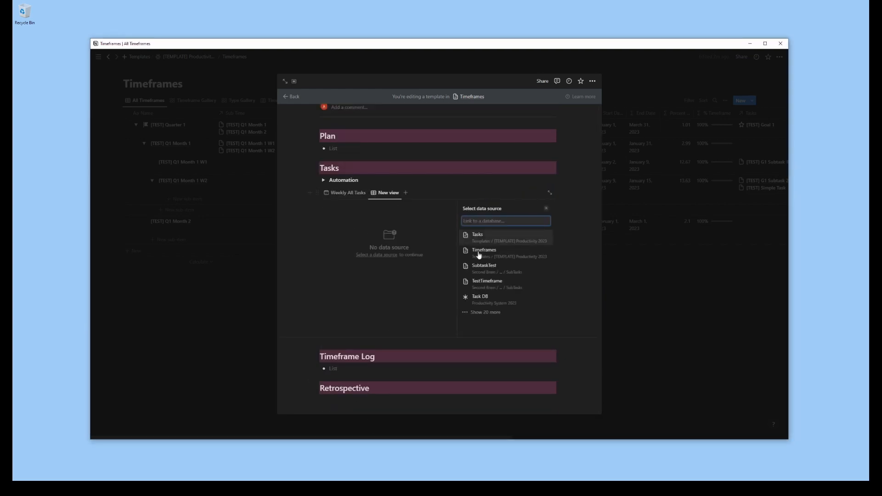
click(486, 314)
click(495, 235)
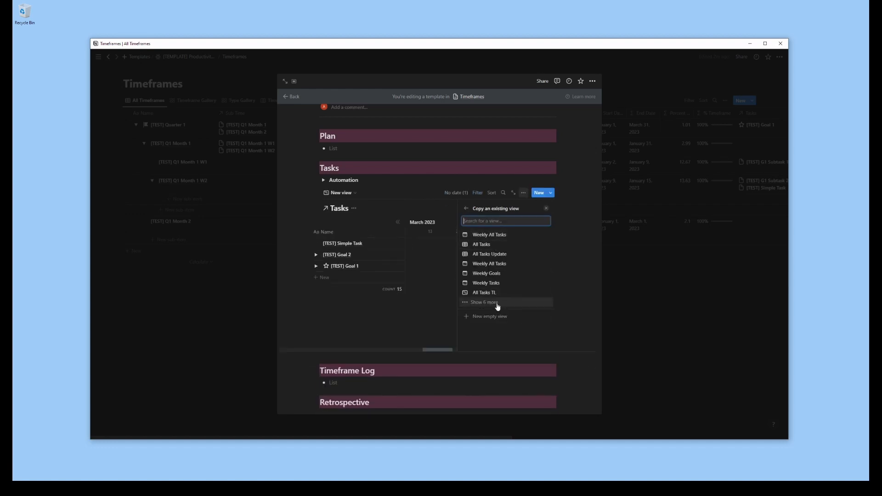
click(497, 255)
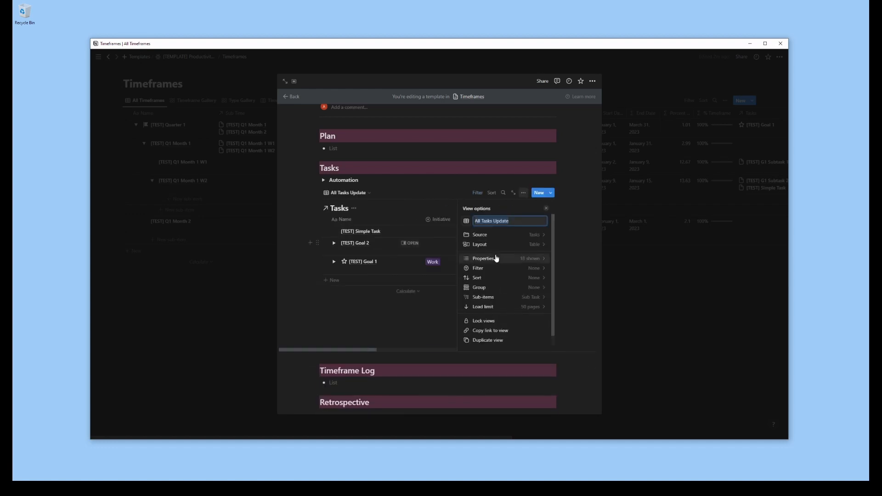
Filter the All Tasks Update view to tasks whose Timeframe contains Short Timeframe, and close the view settings
click(533, 268)
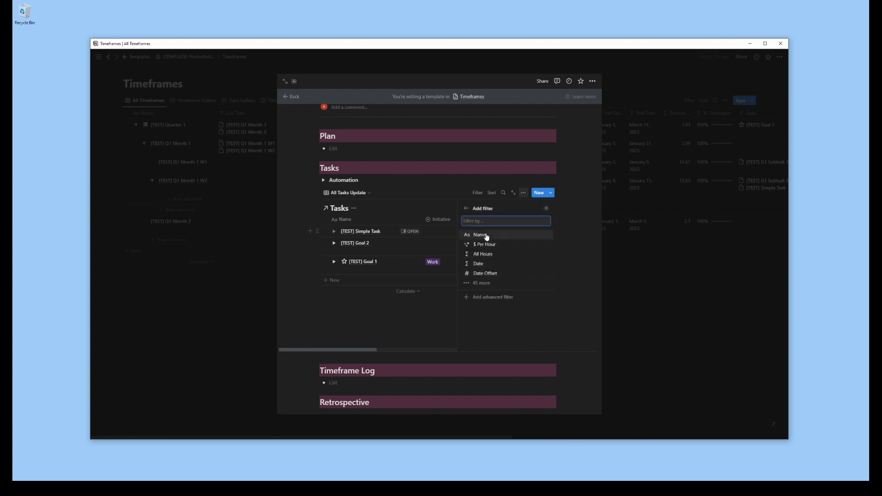
text(timef)
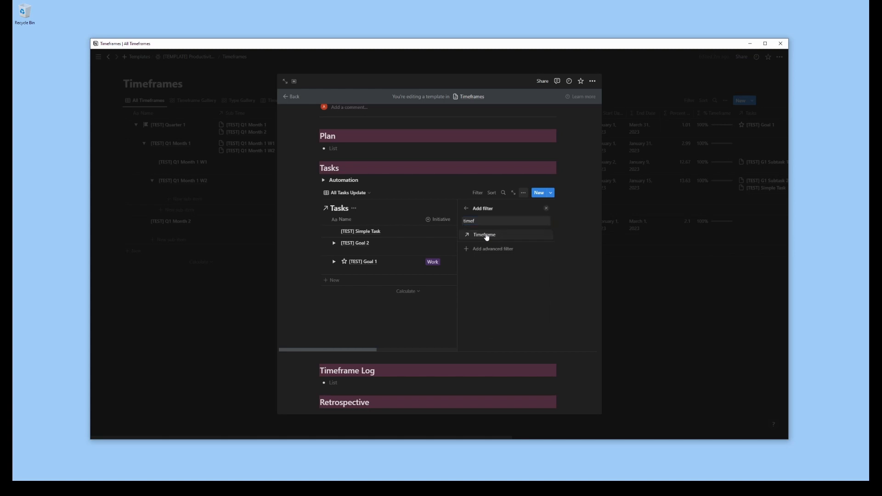
click(487, 236)
click(486, 269)
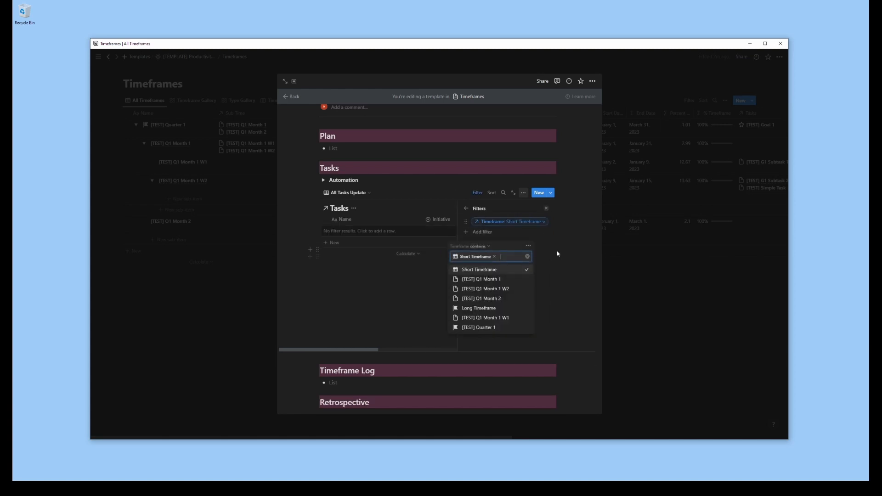
click(563, 254)
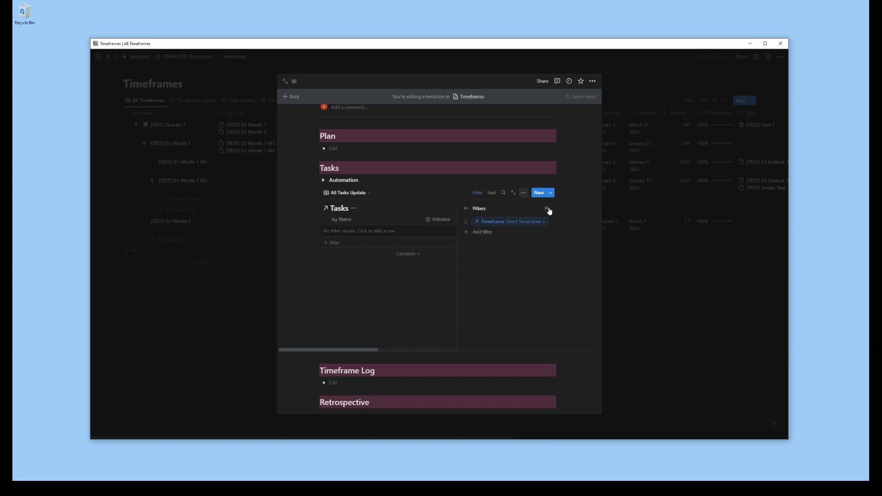
click(547, 209)
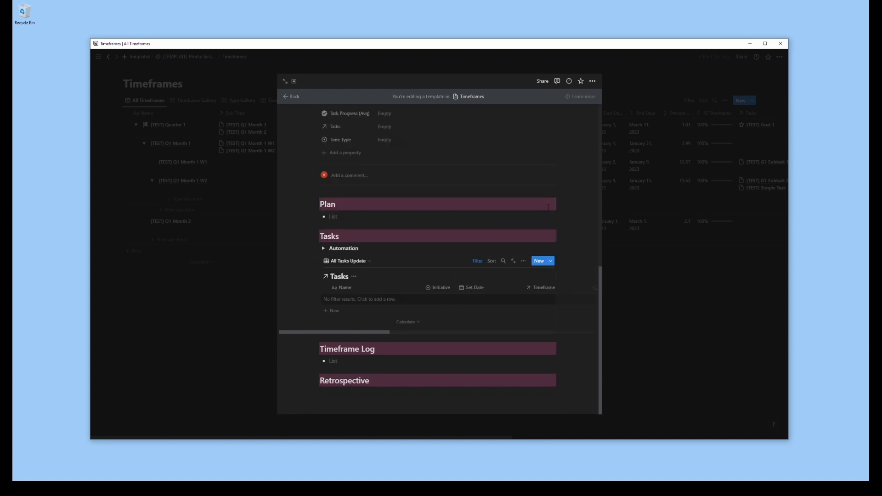
Switch the Tasks block back to the Weekly All Tasks calendar view
click(354, 261)
click(340, 289)
scroll(429, 311, down, 3)
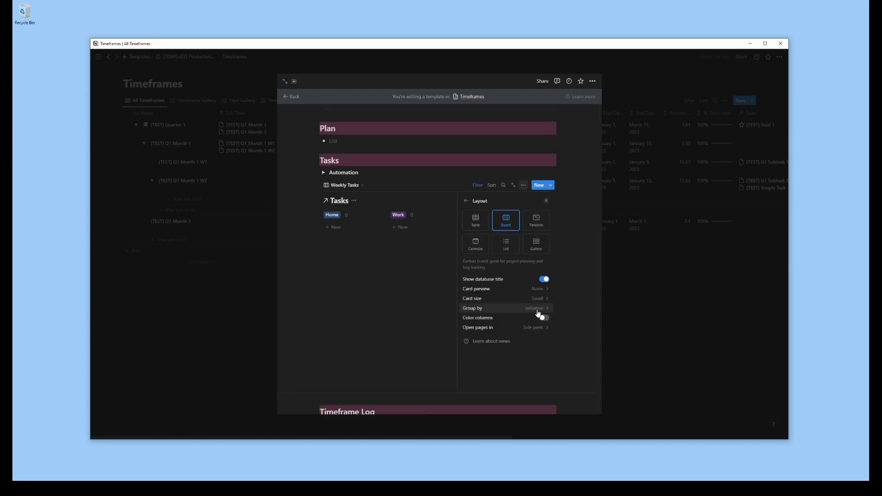
Group the Weekly Tasks board view by Status with colored columns
click(536, 314)
click(515, 237)
scroll(518, 292, down, 5)
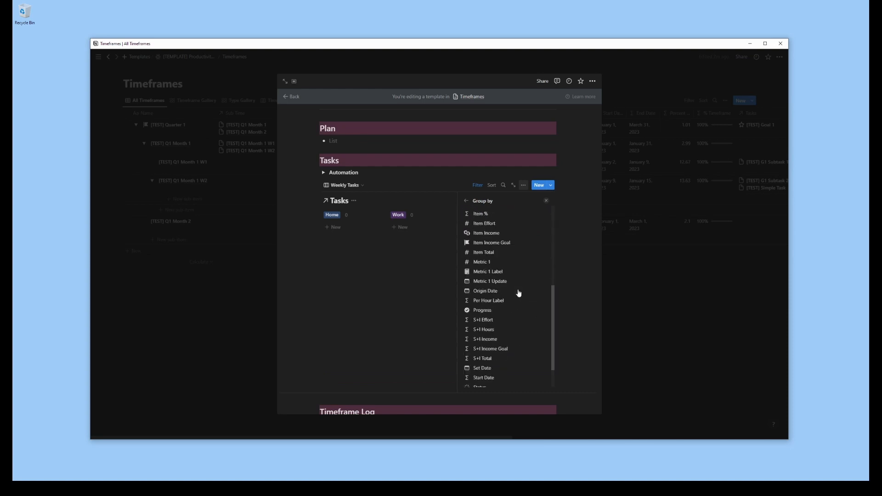
click(488, 383)
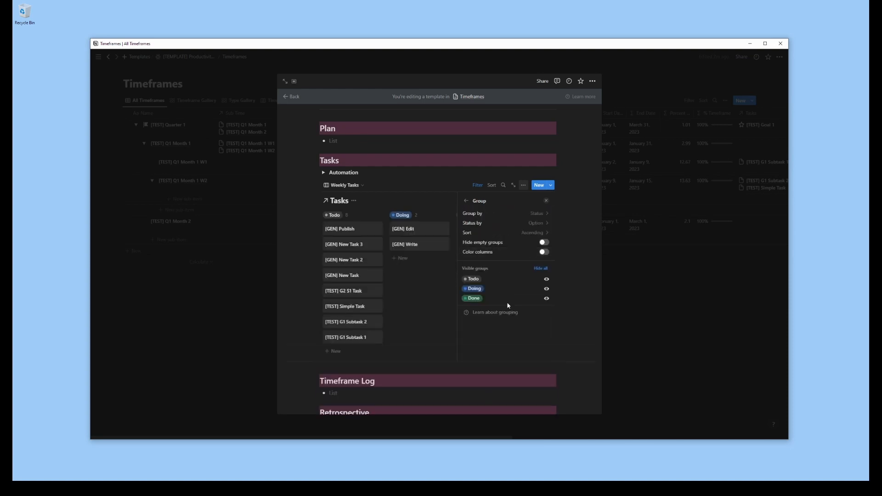
click(466, 202)
Show the Initiative, Progress and Hours Label properties on the Weekly Tasks board, and close the template
click(475, 271)
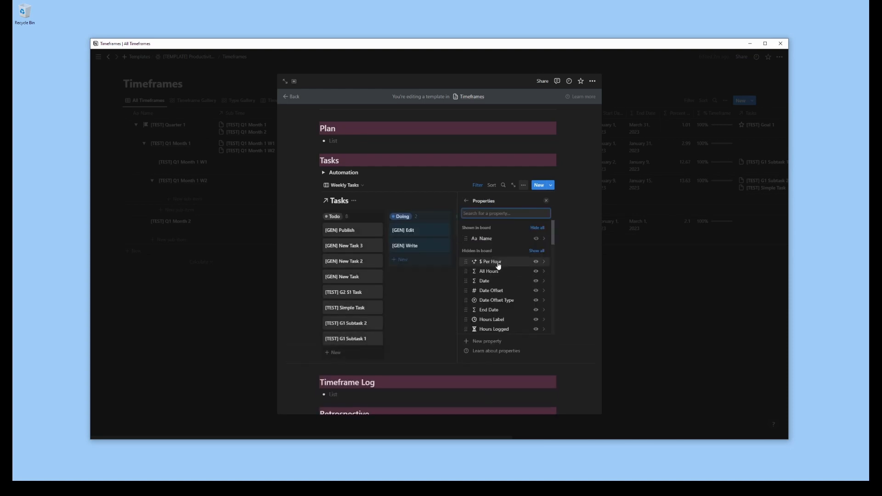
scroll(493, 270, down, 3)
scroll(536, 271, up, 3)
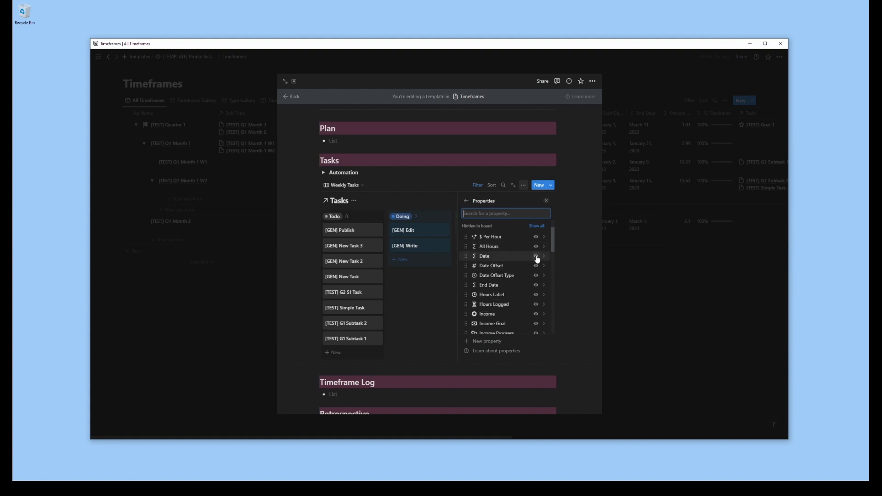
scroll(537, 259, down, 3)
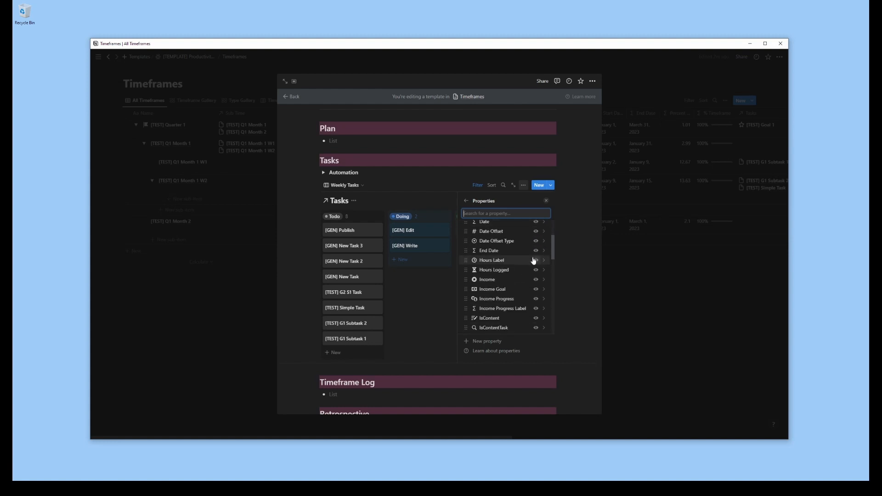
scroll(533, 260, up, 4)
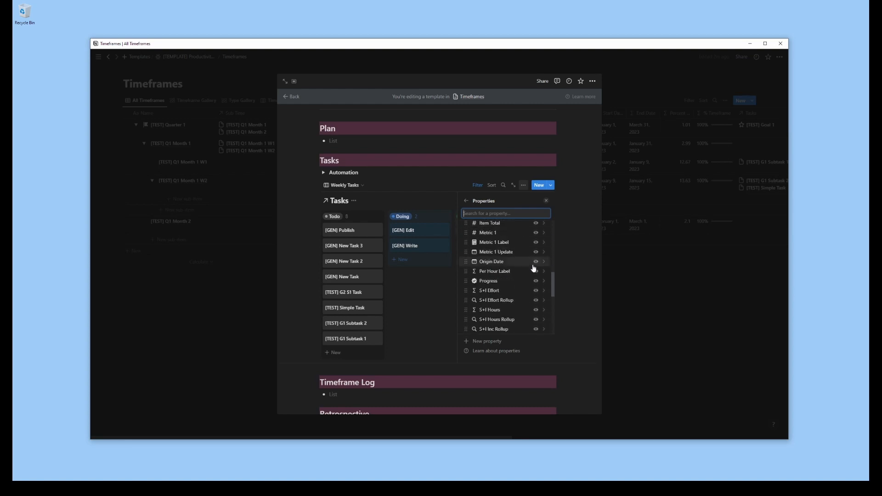
click(536, 258)
scroll(513, 289, down, 3)
scroll(515, 288, down, 5)
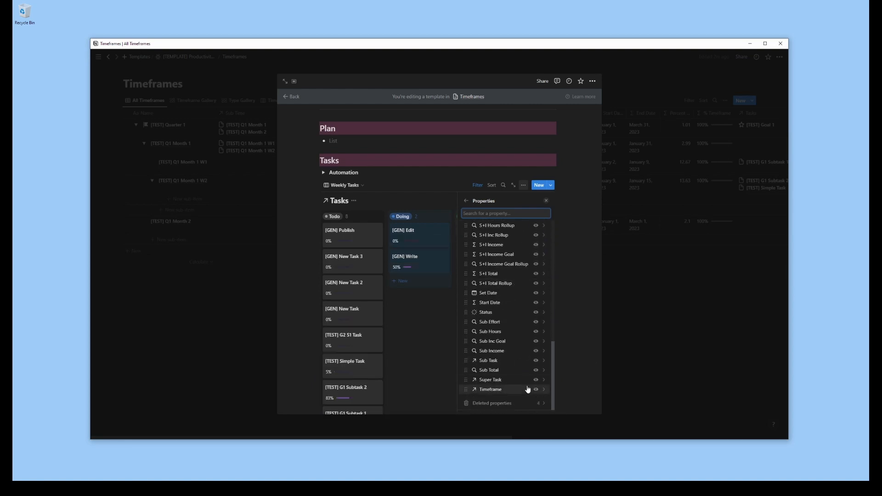
scroll(515, 319, up, 7)
click(536, 338)
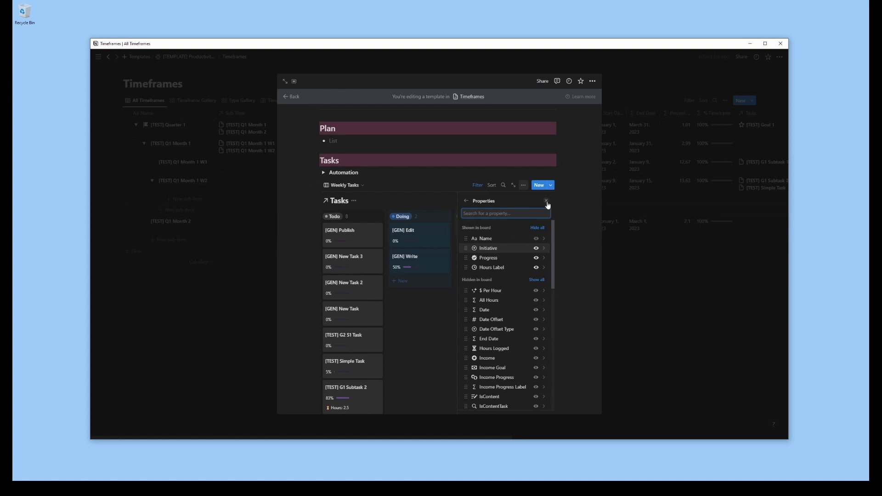
click(547, 200)
key(Escape)
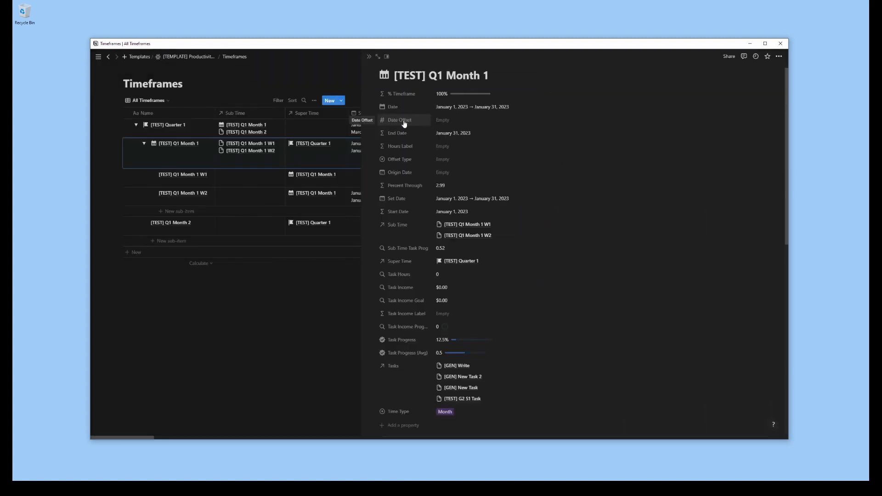
Hide the Date Offset property on the [TEST] Q1 Month 1 page and move Set Date above Date
click(405, 120)
mouse_move(404, 158)
click(482, 171)
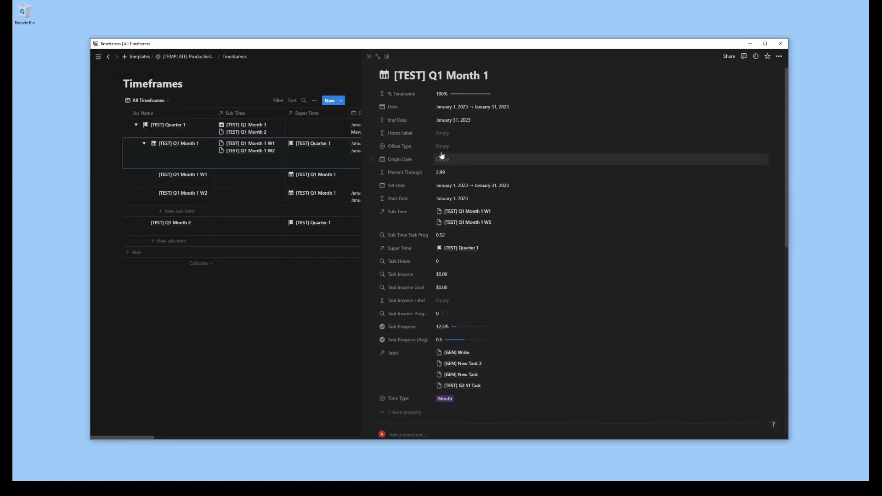
drag(373, 185, 385, 110)
Set the End Date property to always hide on the page
click(396, 134)
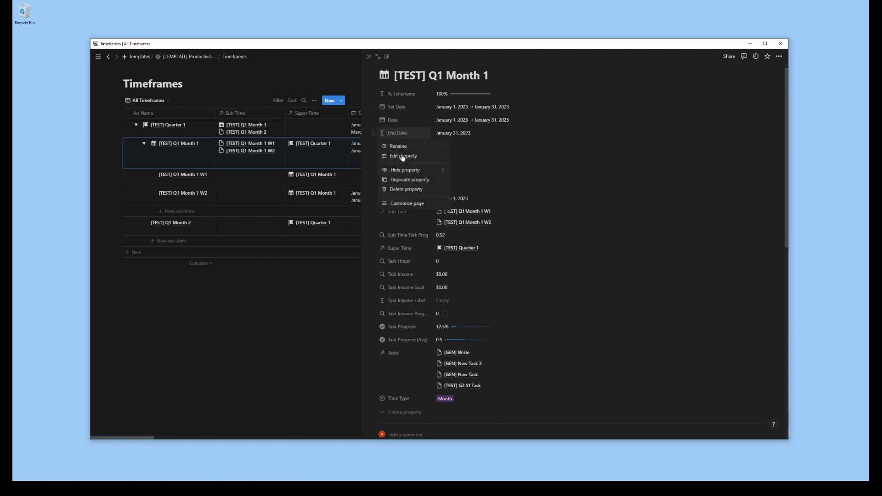
mouse_move(404, 170)
click(482, 180)
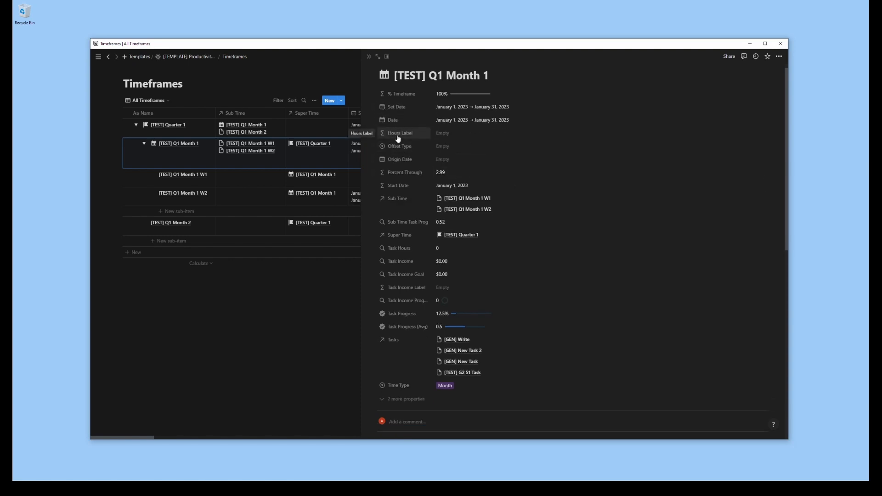
Set the Offset Type and Origin Date properties to hide when empty
click(398, 146)
mouse_move(404, 182)
click(478, 183)
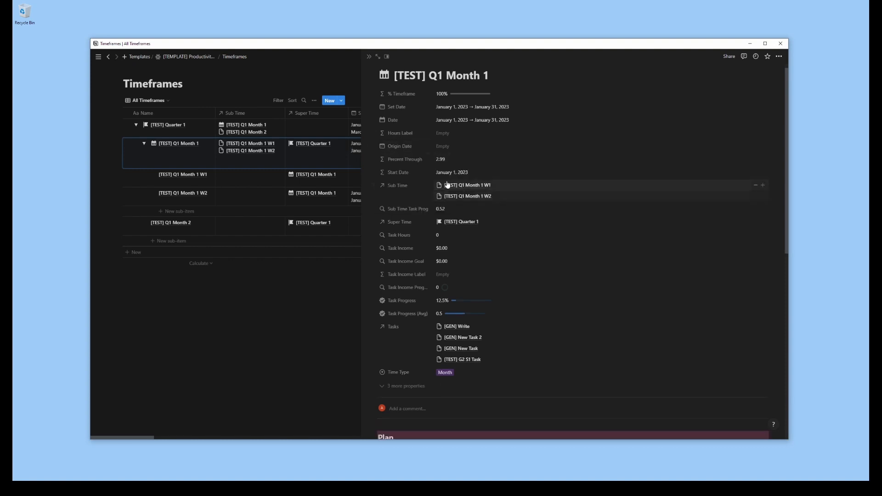
click(399, 146)
click(462, 182)
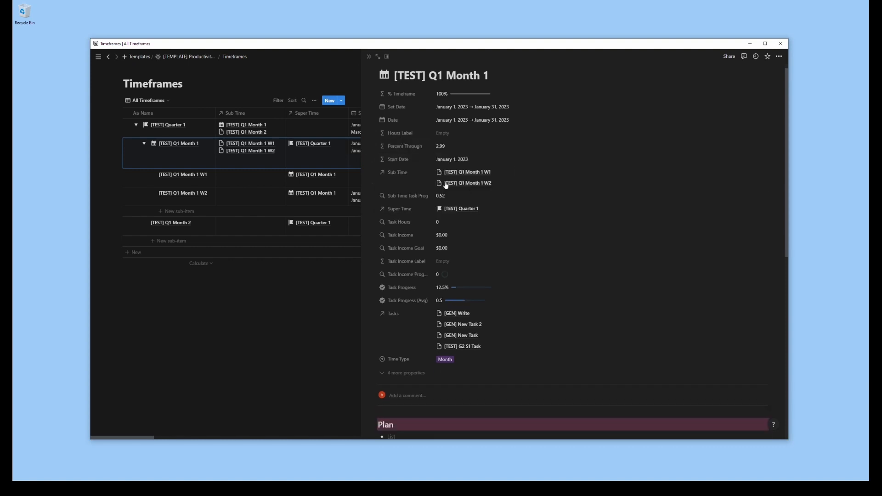
Set the Percent Through and Start Date properties of the [TEST] Q1 Month 1 page to always hide
click(414, 147)
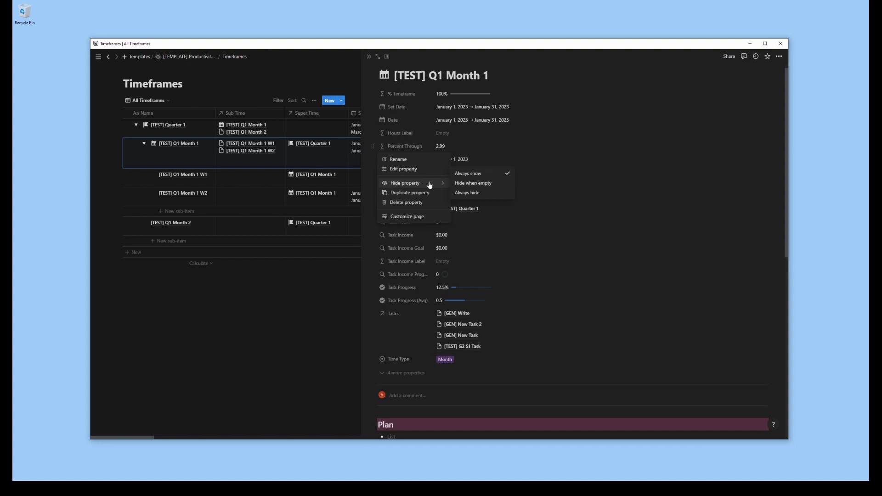
click(479, 196)
click(402, 147)
click(469, 193)
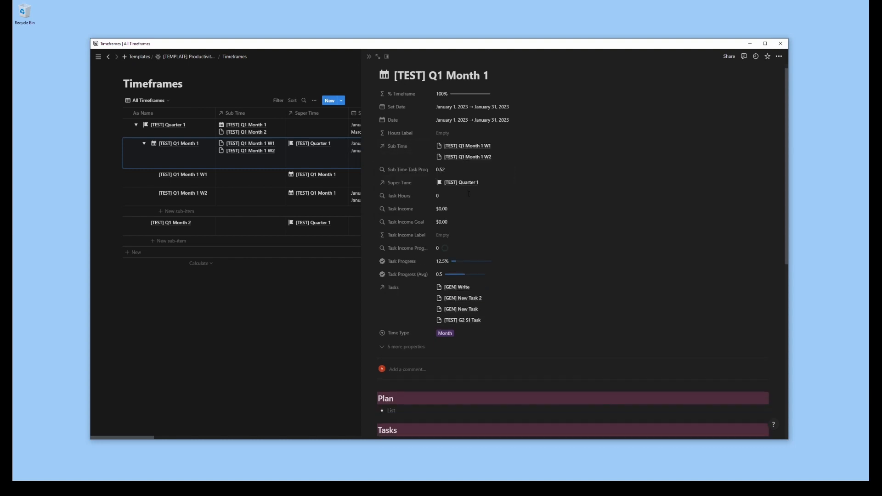
Show the Sub Time relation as a page section and move Super Time to the top of the property list
click(398, 147)
mouse_move(427, 159)
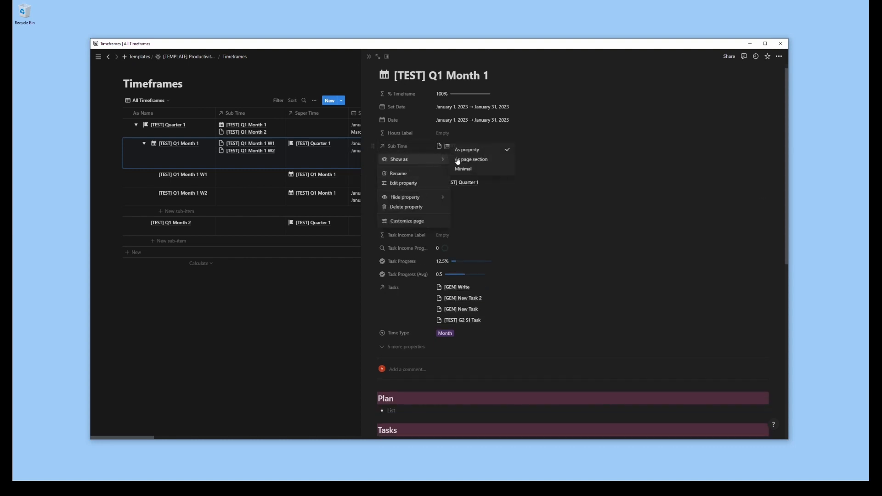
click(458, 160)
click(409, 161)
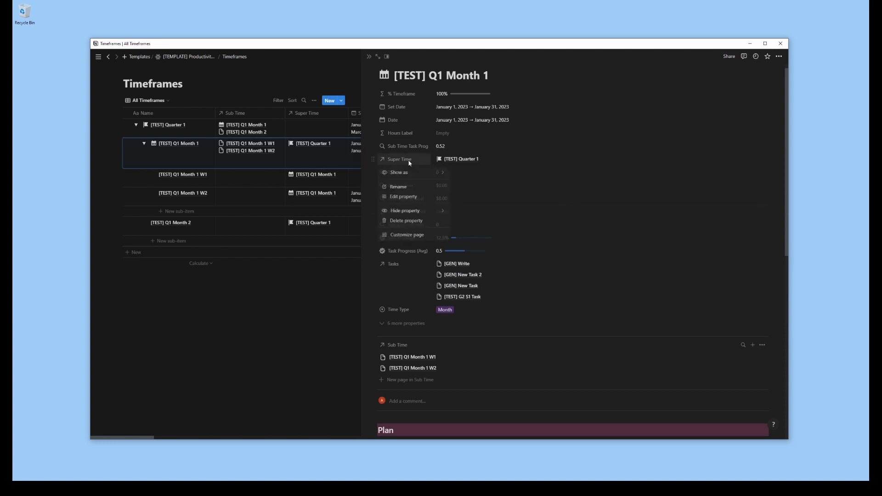
drag(370, 161, 374, 98)
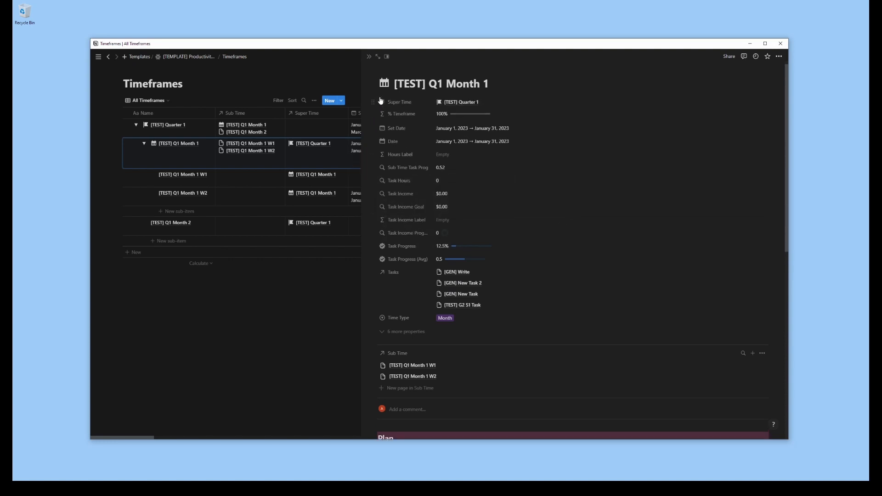
Set the Tasks property to always hide and move Time Type directly below Super Time
scroll(592, 225, down, 1)
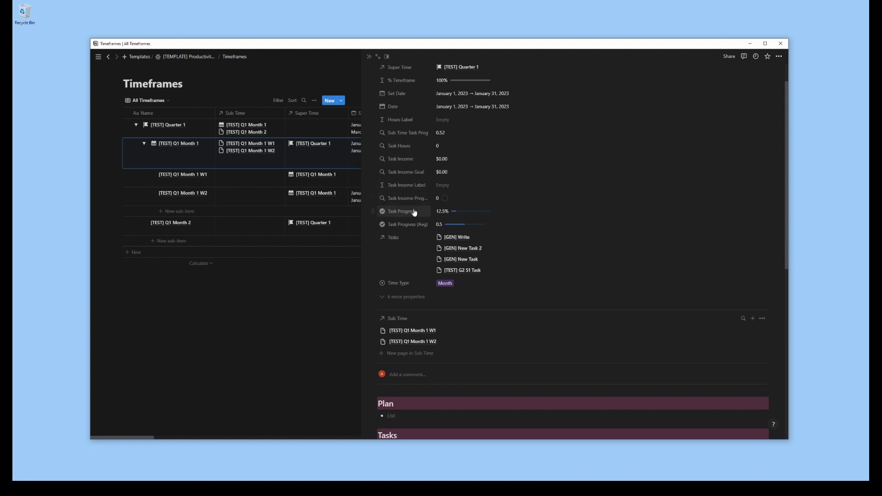
click(409, 238)
mouse_move(414, 288)
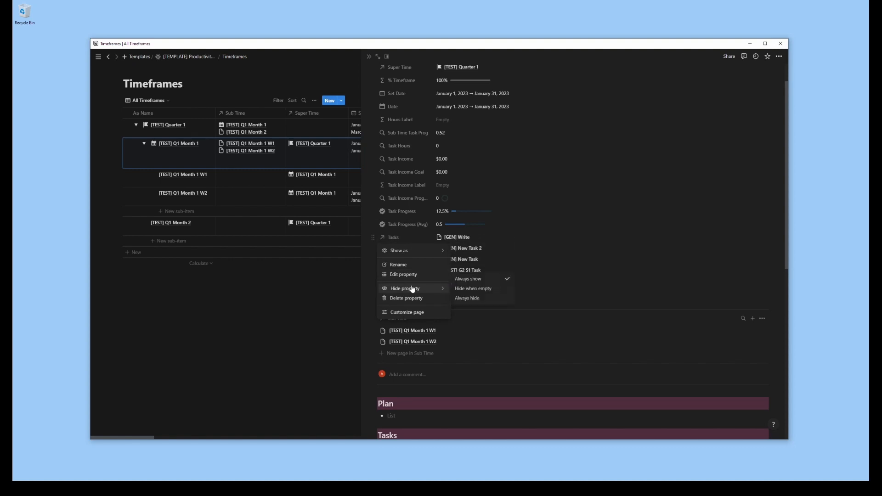
click(473, 299)
drag(374, 272, 395, 121)
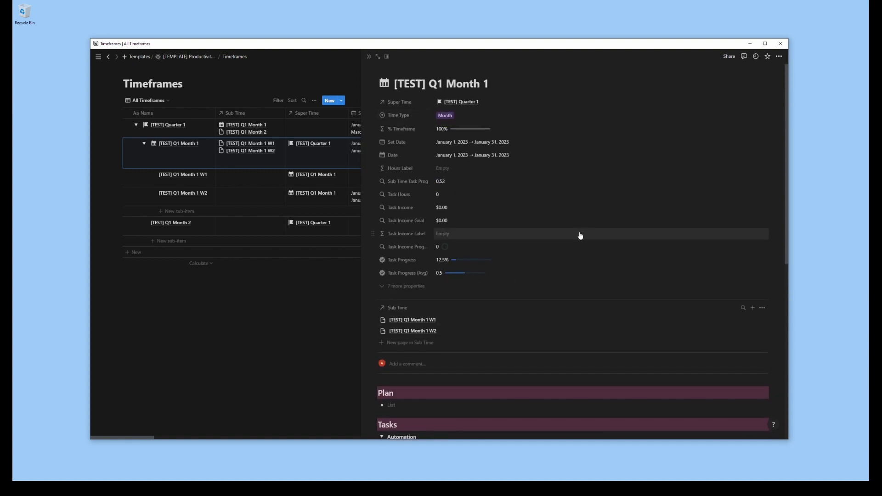
Set the Sub Time Task Prog and Task Hours properties to always hide
click(400, 181)
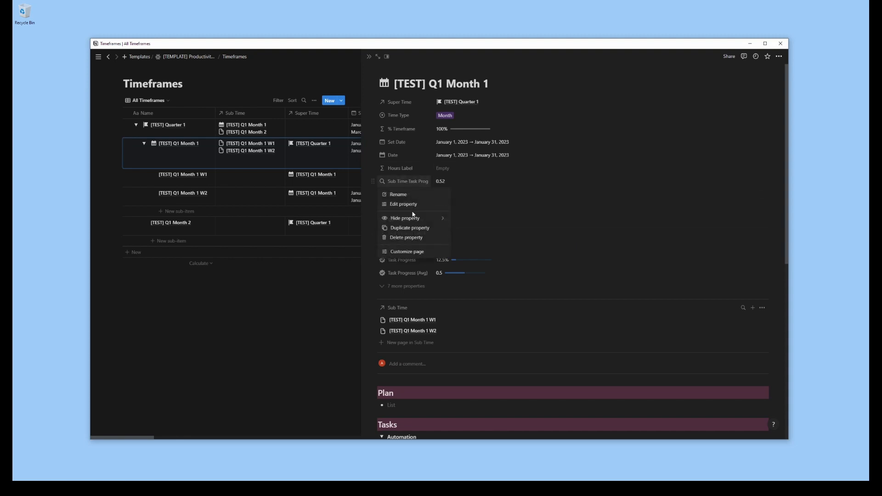
mouse_move(414, 218)
click(473, 228)
click(412, 185)
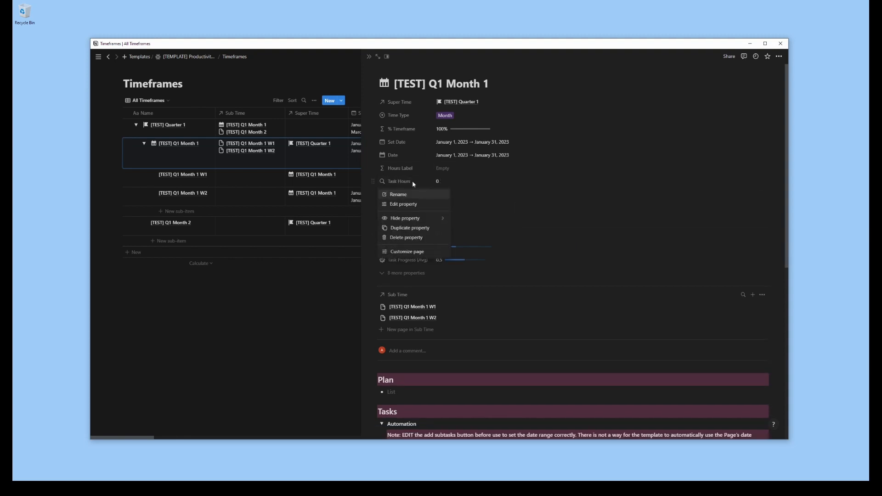
click(408, 182)
click(409, 182)
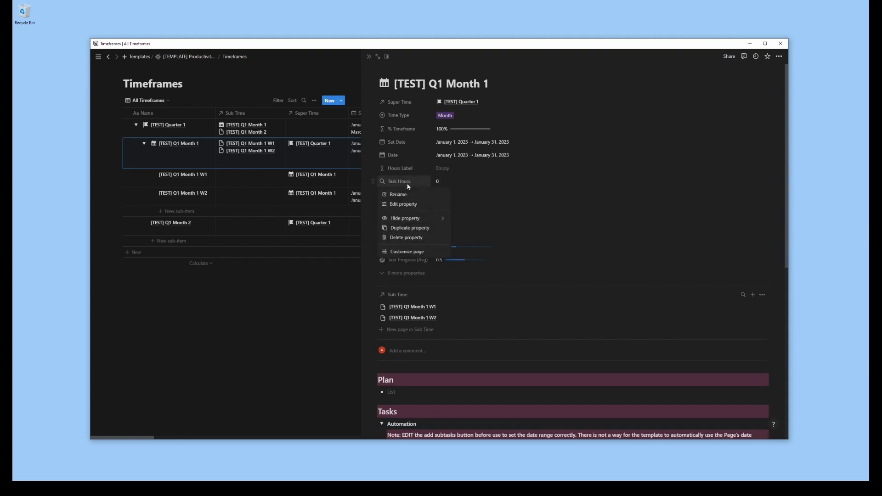
mouse_move(413, 218)
click(474, 229)
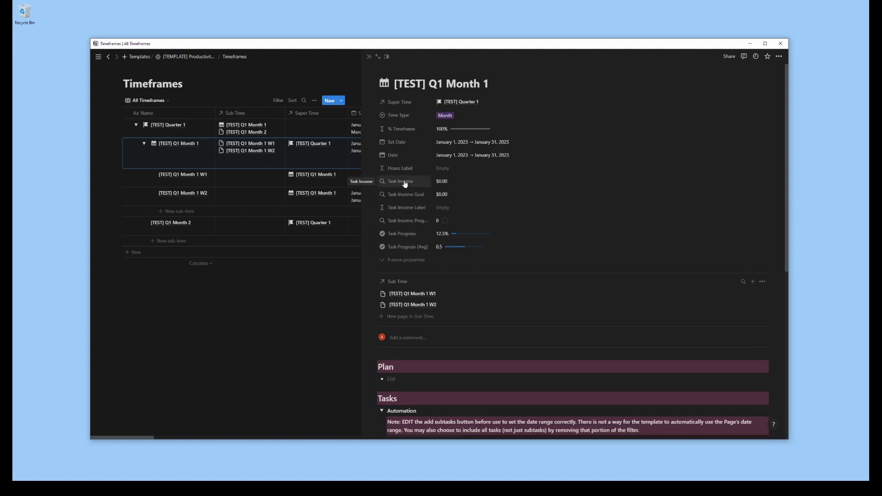
Set the Task Income and Task Income Goal properties to always hide, and close the page
click(405, 183)
click(467, 228)
click(406, 182)
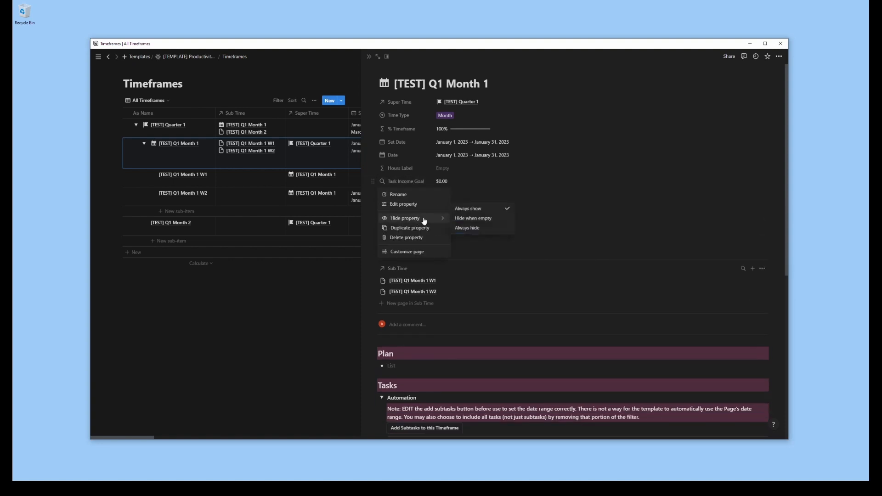
click(467, 228)
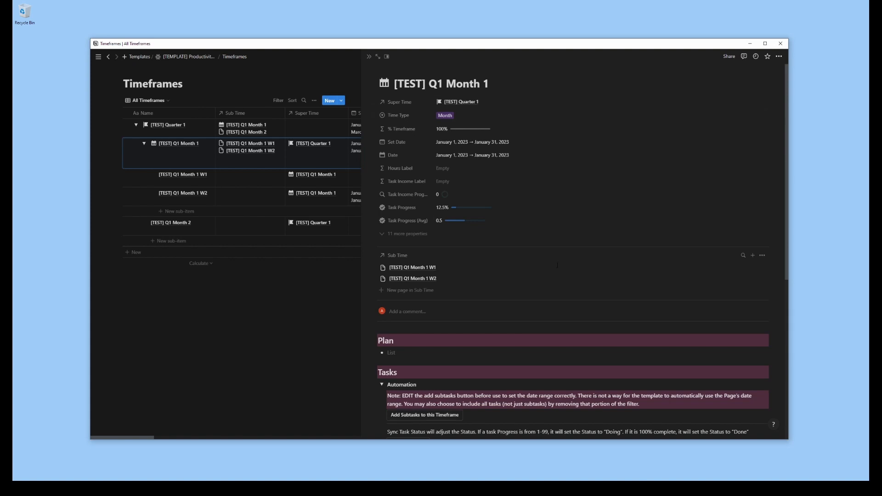
scroll(558, 266, down, 6)
scroll(562, 266, up, 8)
click(369, 57)
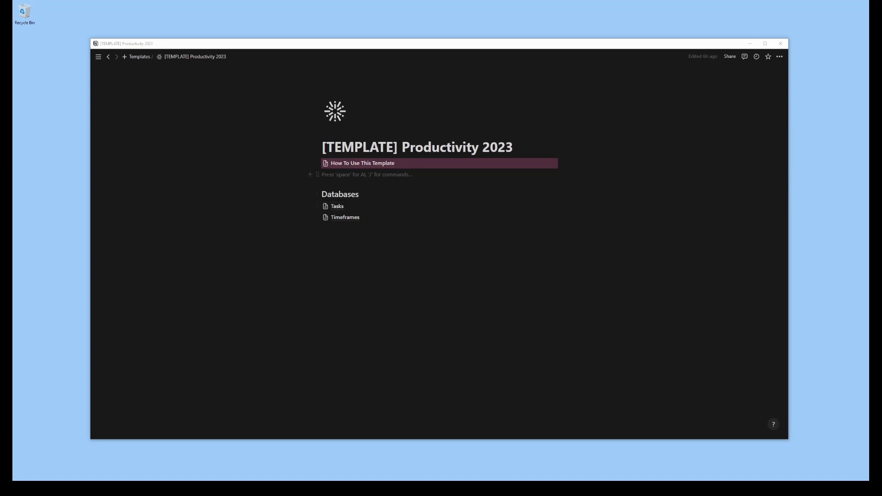
Add a Heading 1 titled "Overview" between How To Use This Template and Databases on the Productivity 2023 page
click(325, 176)
key(Return)
key(Return)
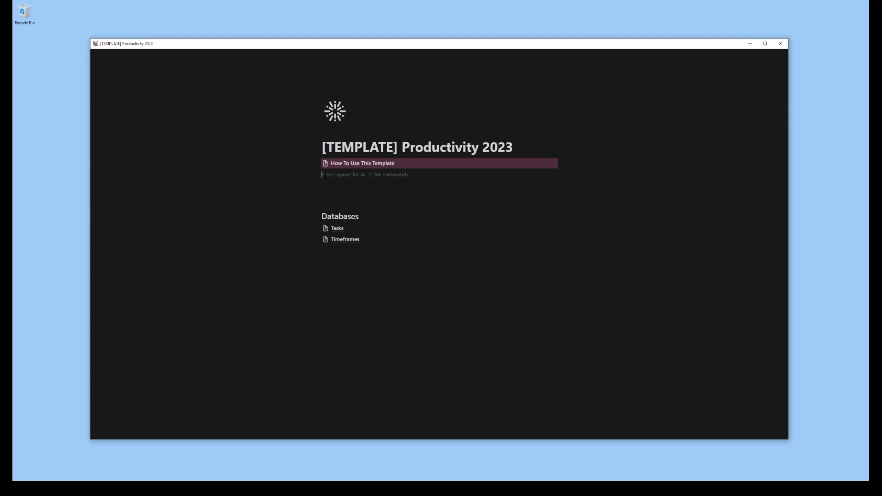
text(# )
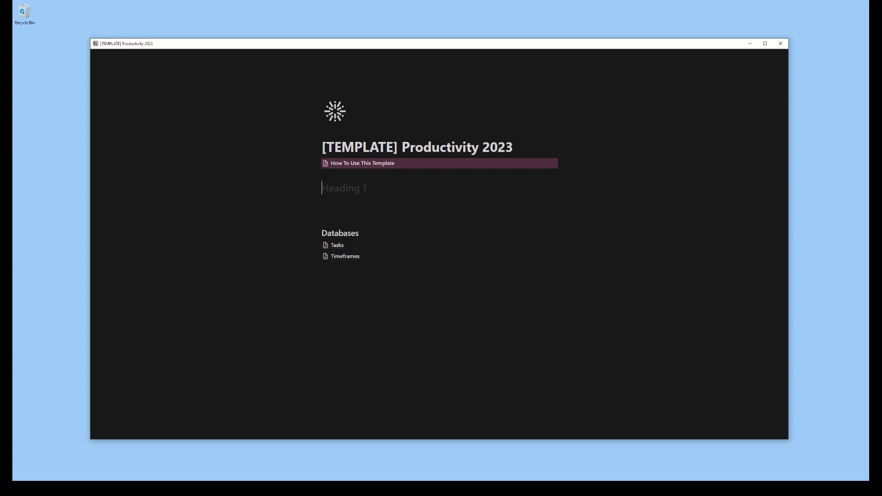
text(Overview)
key(Return)
Insert a linked view of the Timeframes database under Overview, copied from Type Gallery and filtered to Super Time is empty
text(/view)
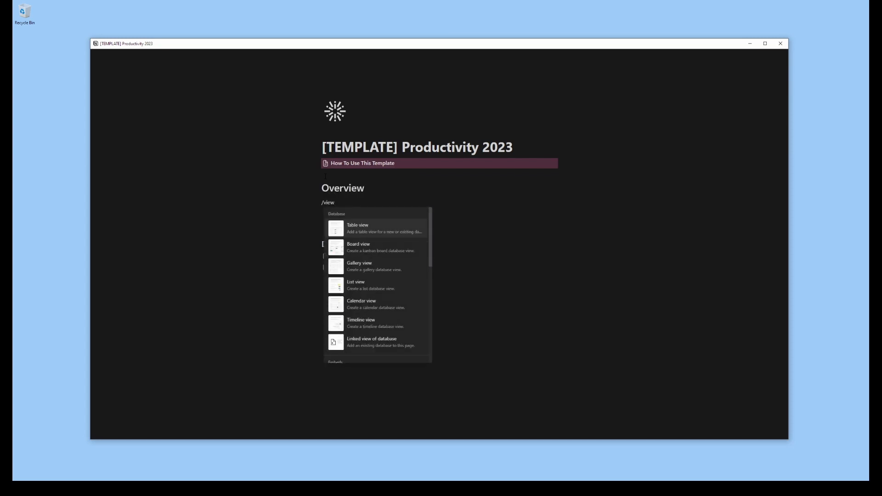
click(381, 344)
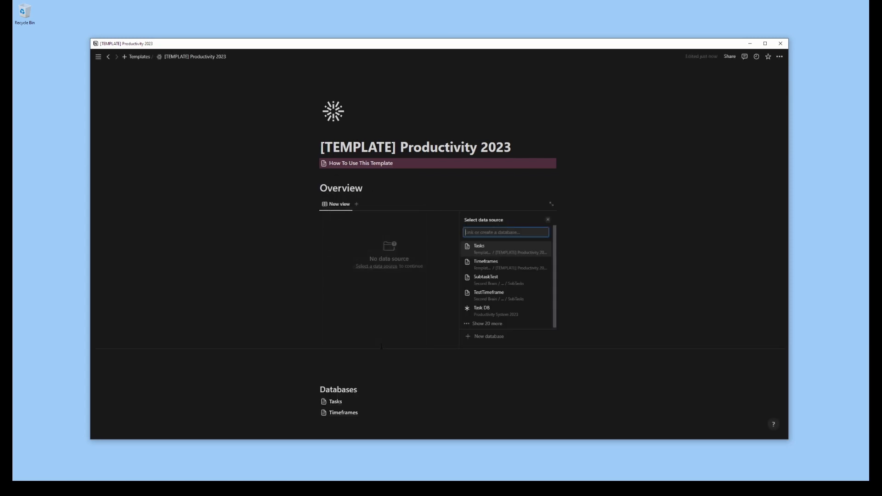
click(506, 264)
click(507, 245)
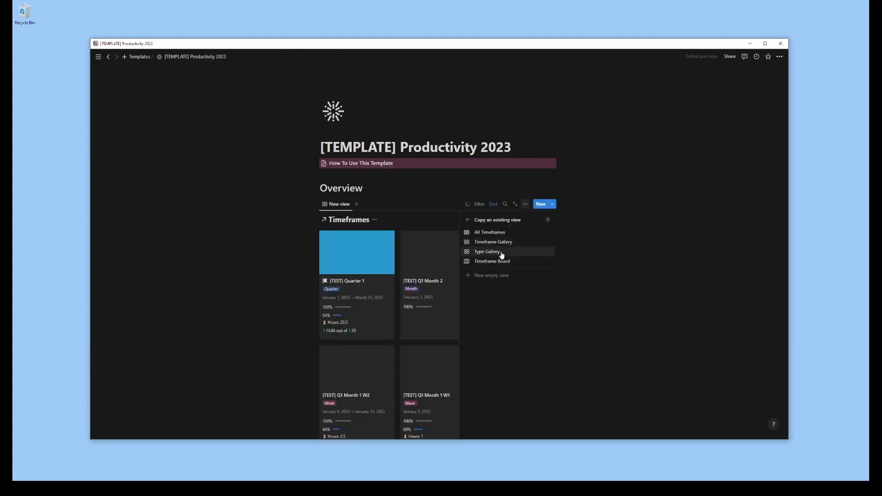
click(503, 252)
click(616, 292)
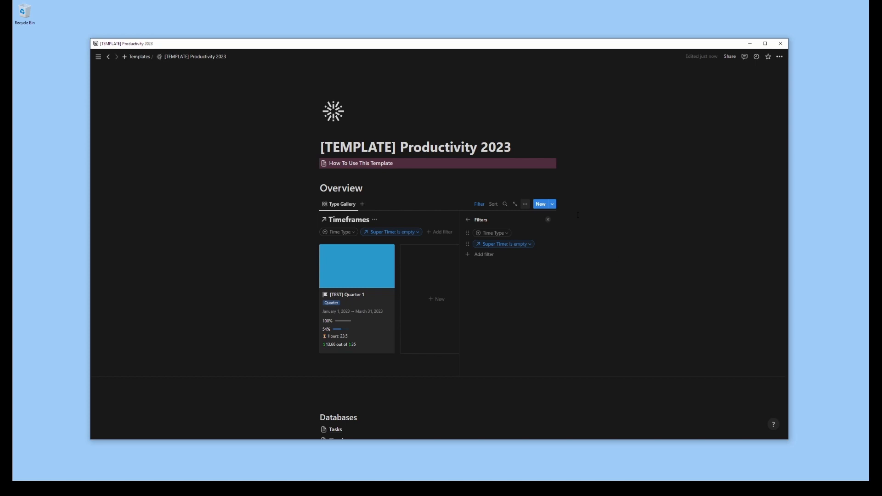
click(549, 220)
scroll(534, 290, down, 2)
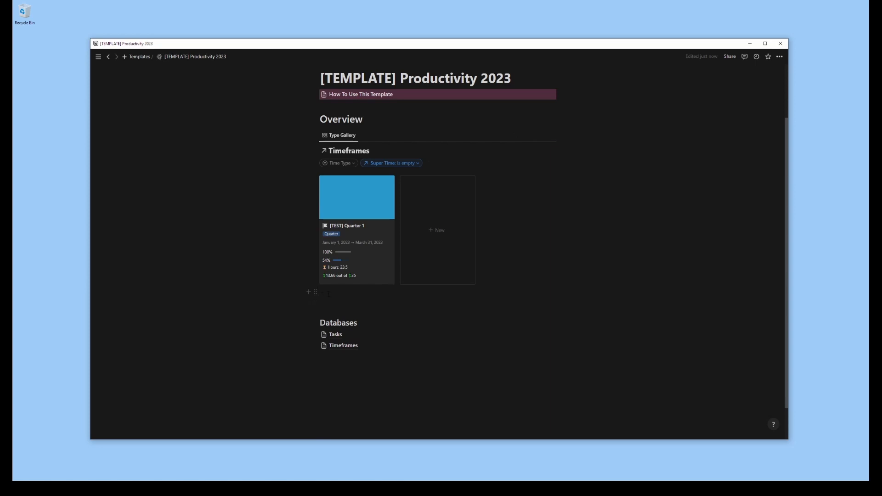
Hide the database title above the Type Gallery and set the page to full width
click(375, 151)
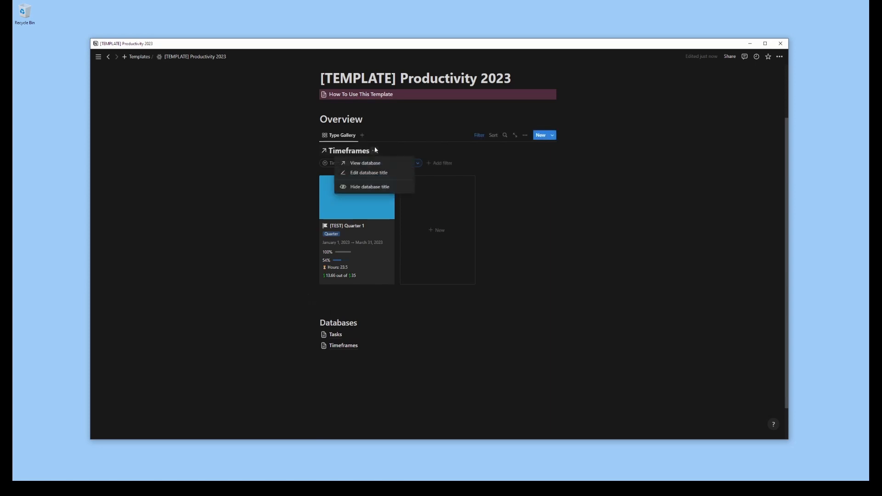
click(374, 187)
click(780, 56)
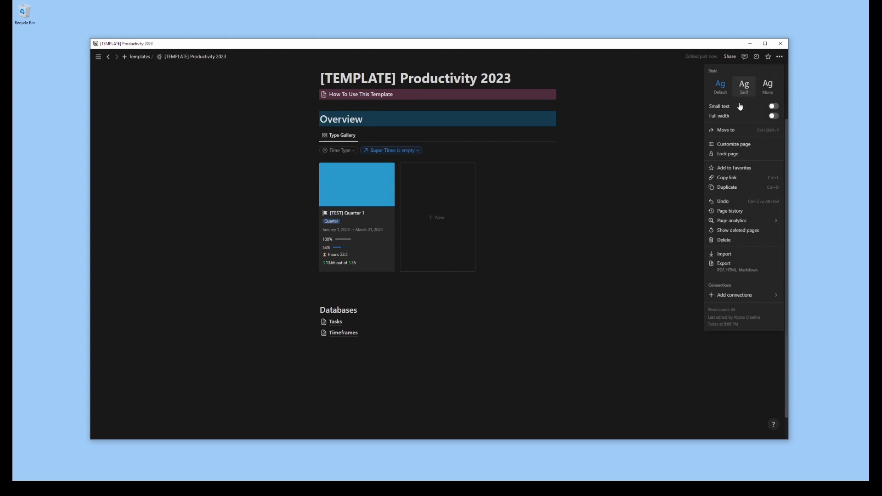
click(775, 118)
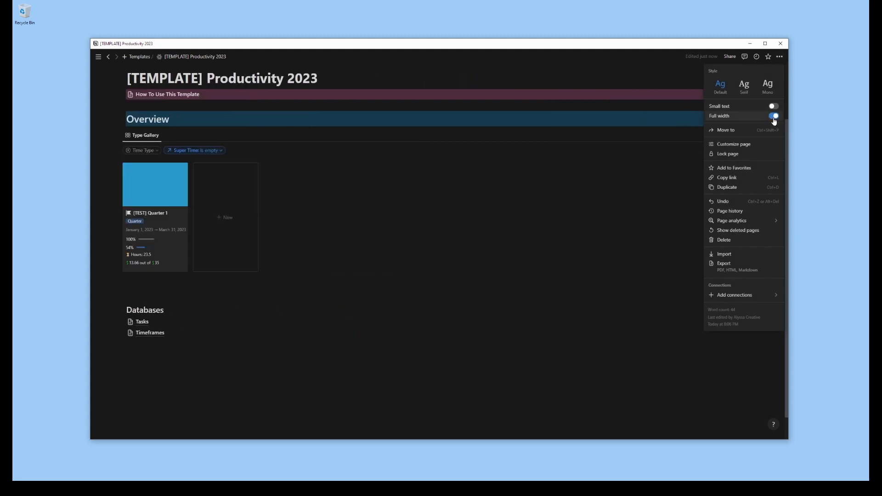
click(426, 222)
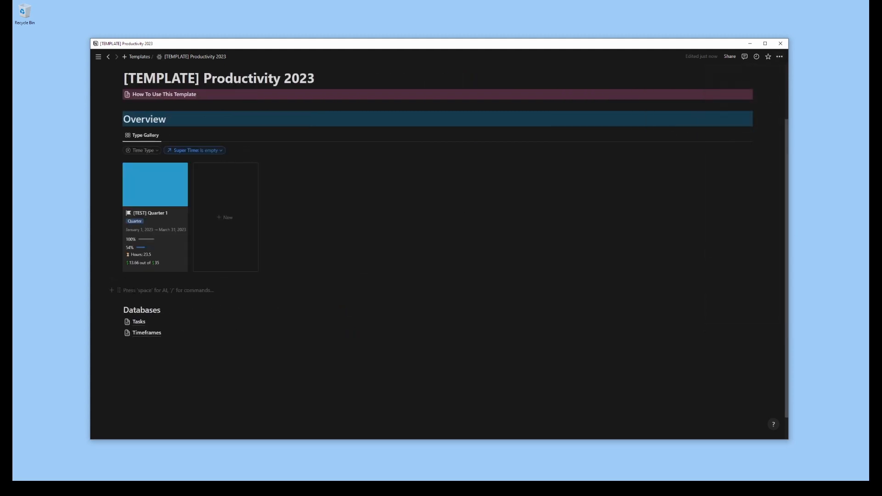
Insert a two-column layout below the Type Gallery and move the gallery into its first column
text(/col)
key(Return)
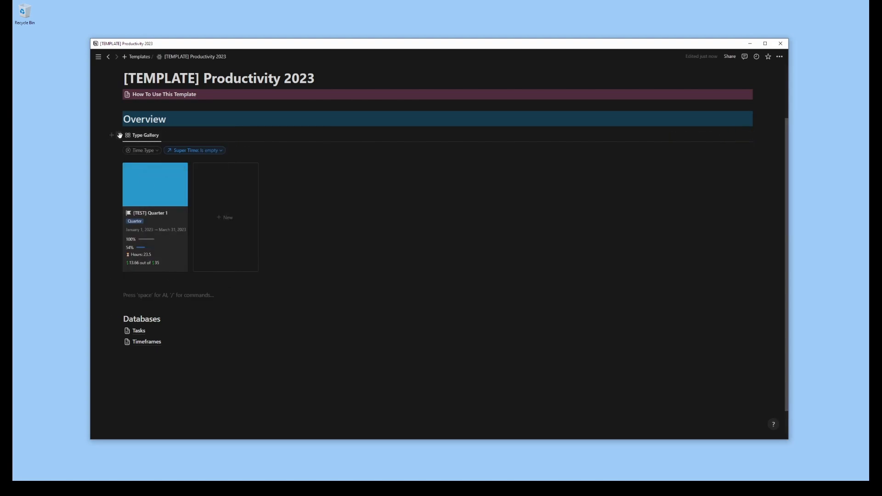
drag(119, 135, 149, 294)
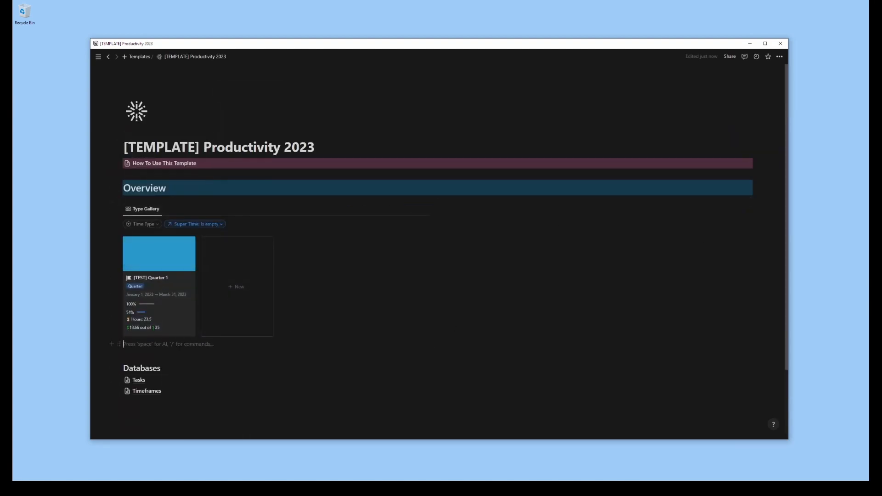
Insert a linked view of the Tasks database below the Type Gallery, copied from the existing Goal Work Gallery view
key(Return)
text(/cal)
key(Return)
click(372, 234)
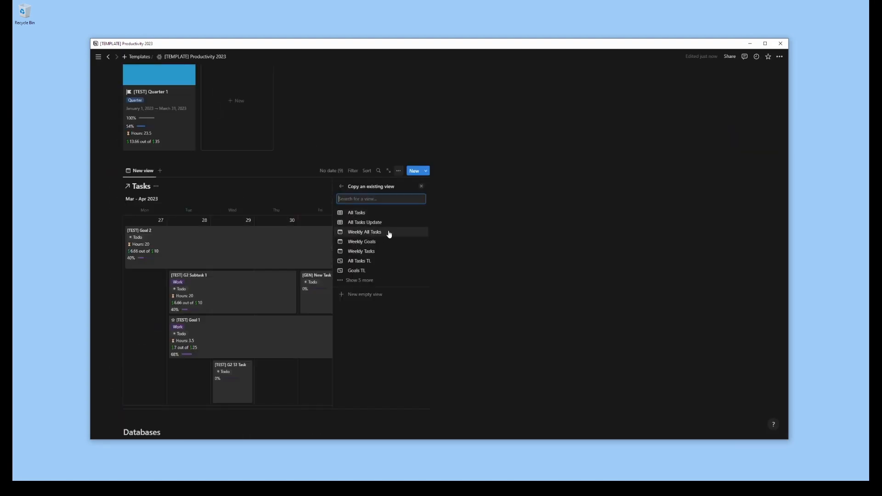
click(382, 289)
click(365, 248)
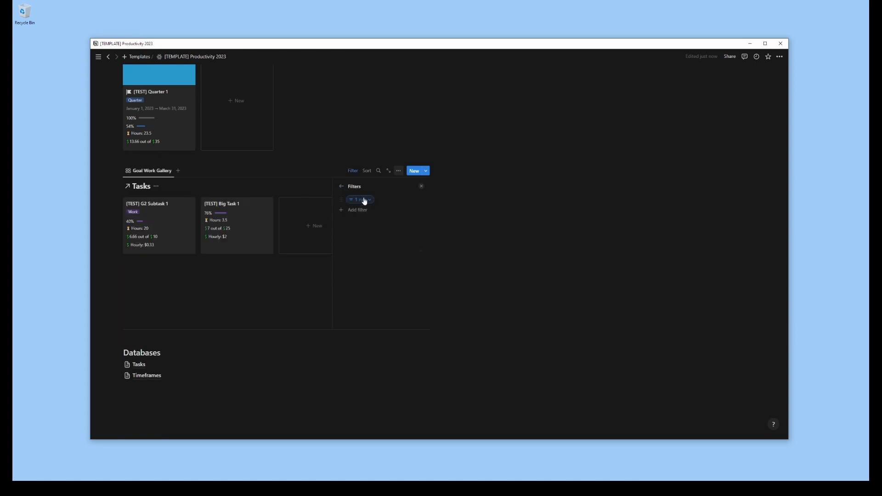
Replace the Goal Work Gallery's filter rule with Super Task is empty
click(364, 201)
click(355, 220)
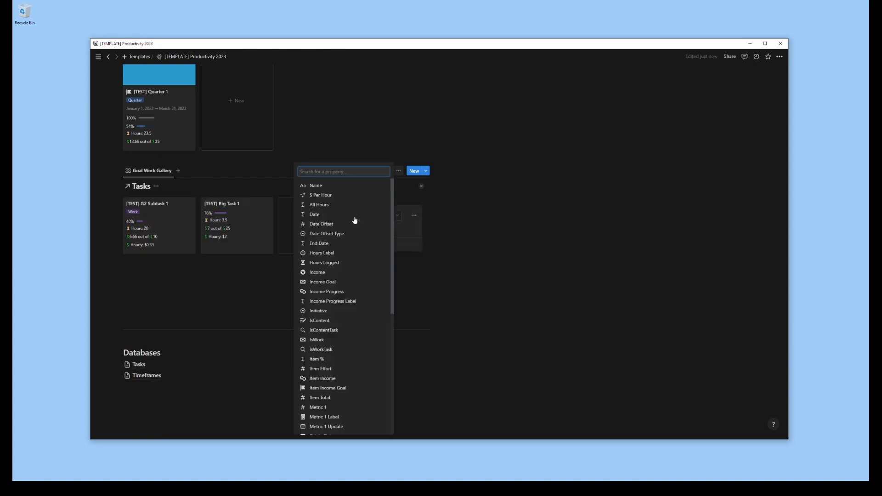
text(super)
key(Return)
click(365, 215)
click(361, 249)
click(415, 216)
click(341, 233)
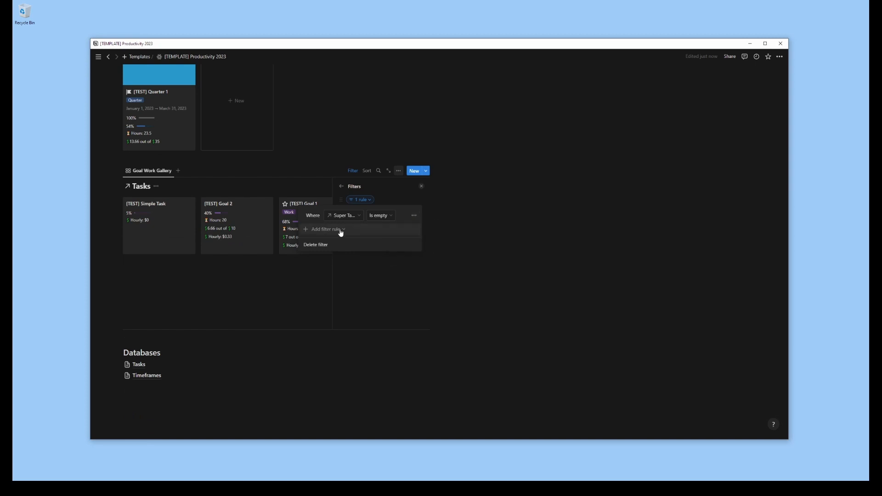
Add a second filter rule to the Tasks gallery requiring that Status is not Done
click(340, 233)
click(356, 232)
text(sta)
click(321, 315)
click(380, 230)
click(367, 254)
click(396, 230)
click(383, 290)
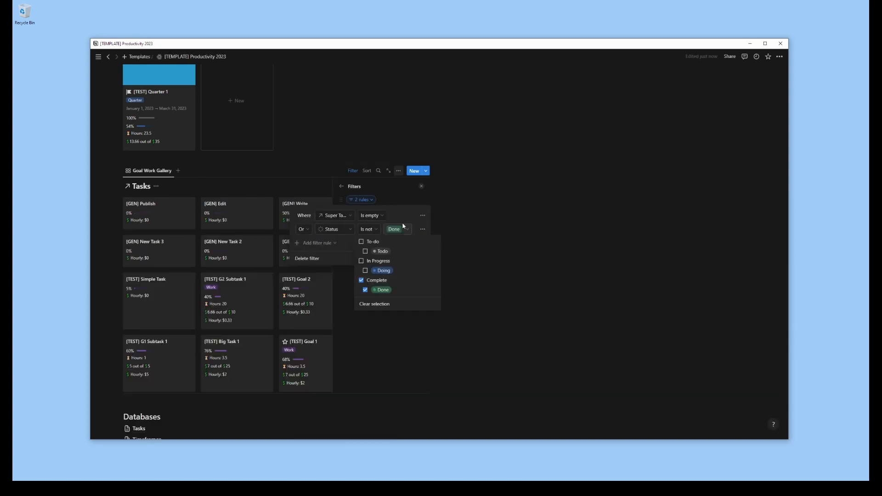
click(460, 299)
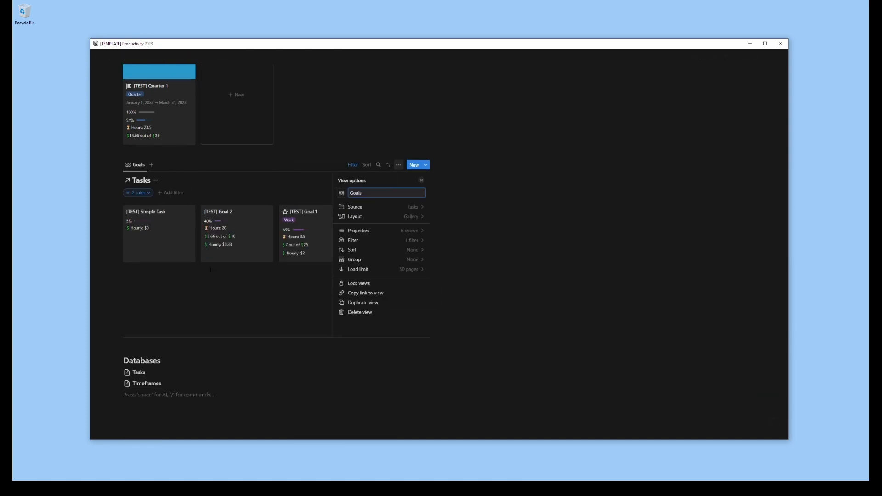
Rename the Tasks gallery view "Goals" and move it into the second column, beside the Type Gallery
click(399, 171)
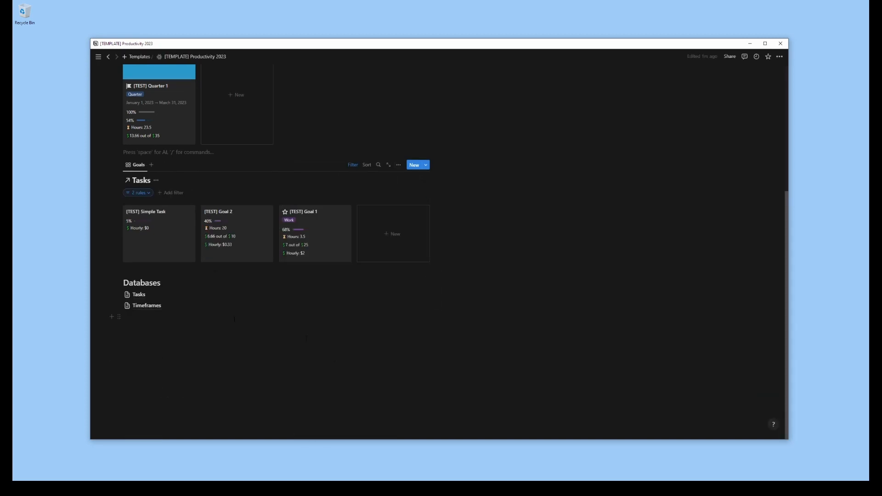
scroll(436, 207, up, 2)
drag(113, 249, 588, 175)
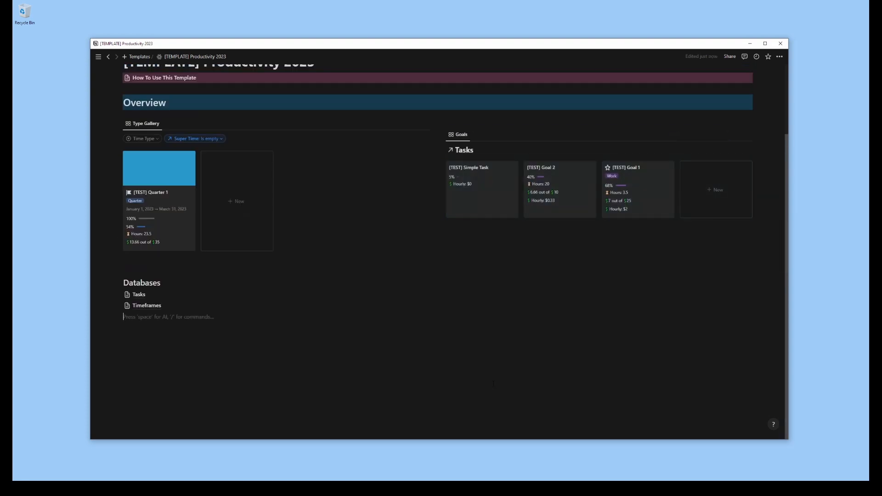
Hide the Tasks database title above the Goals gallery and widen the Goals column by shifting the divider between both columns
click(473, 120)
click(442, 122)
click(390, 87)
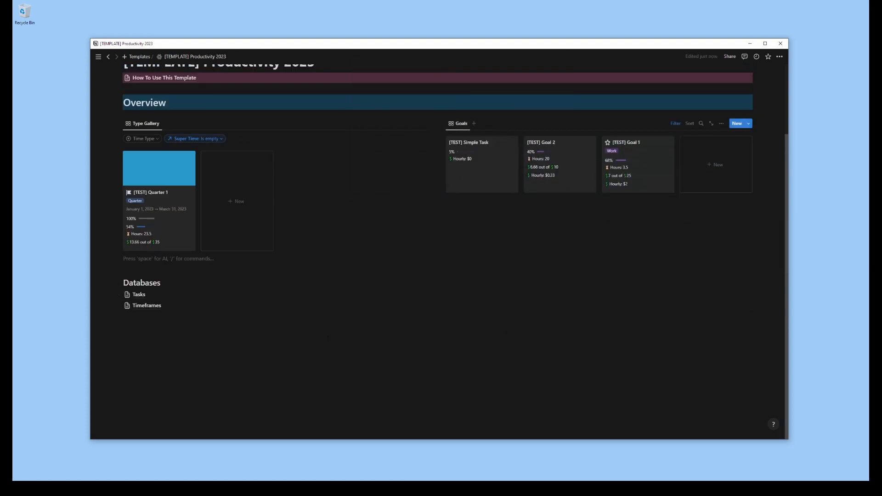
scroll(437, 248, up, 1)
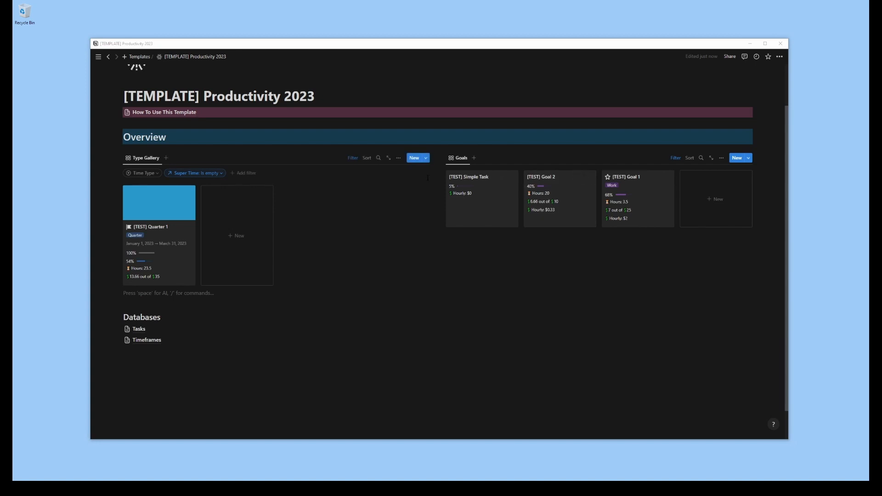
drag(437, 186, 344, 260)
scroll(508, 326, down, 1)
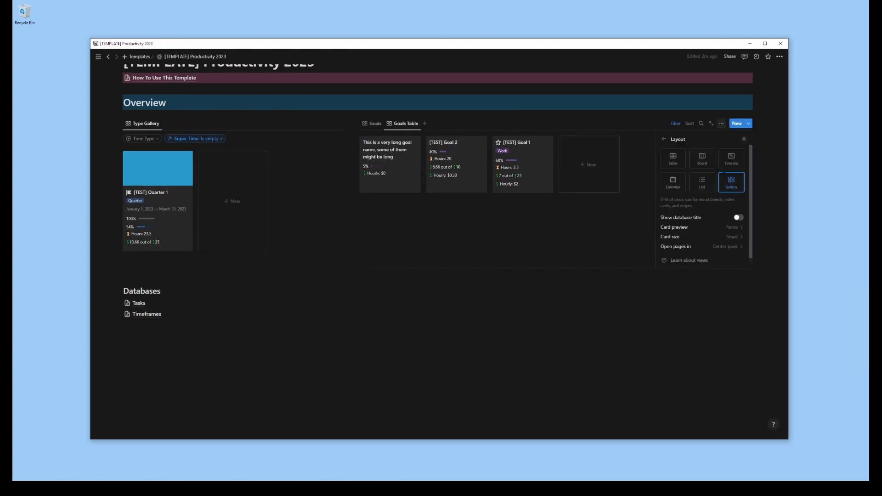
Add a table view named "Goals Table" beside Goals and hide its Date, Date Offset and Date Offset Type properties
click(673, 159)
click(664, 141)
click(682, 174)
click(734, 188)
click(734, 187)
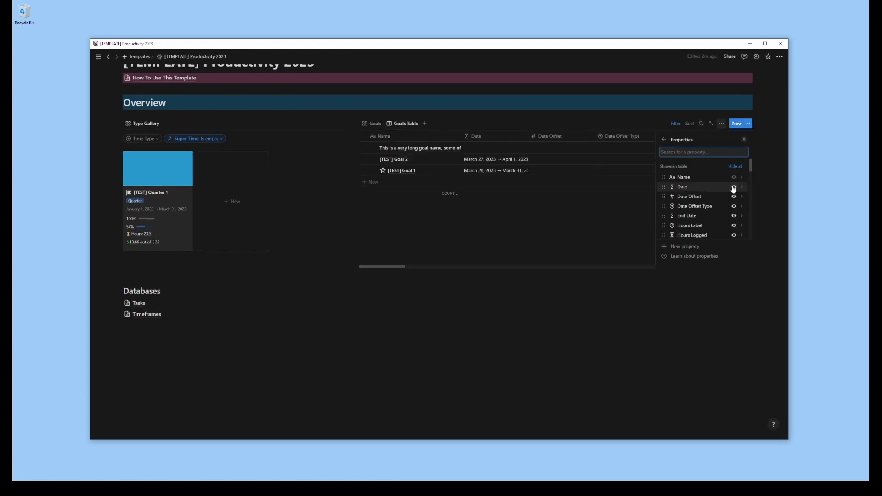
double_click(734, 187)
click(734, 188)
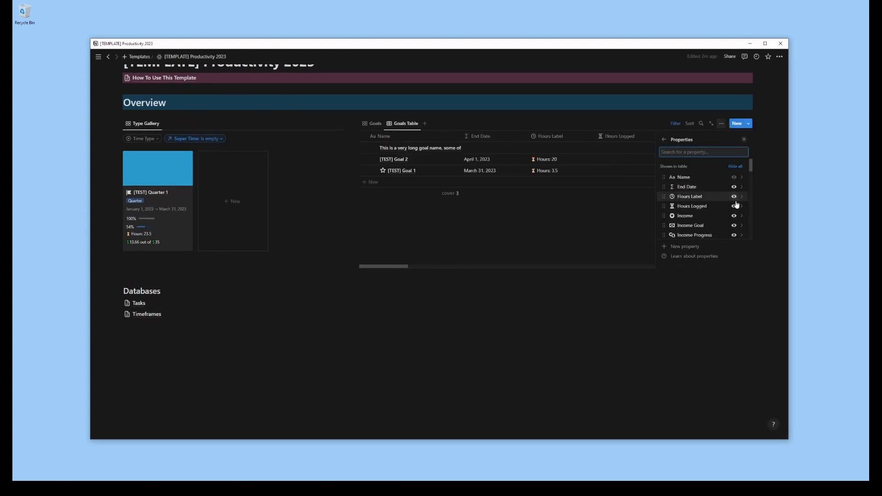
Hide the Hours Logged, Income, Income Goal and Income Progress properties in the Goals Table
click(734, 207)
click(734, 206)
click(735, 207)
click(734, 207)
click(735, 216)
scroll(735, 218, down, 8)
scroll(736, 220, up, 1)
click(735, 218)
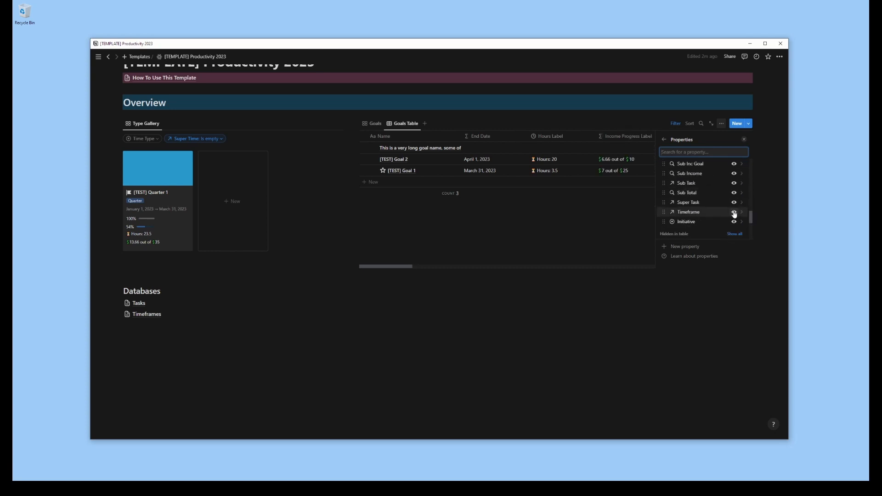
Hide the Timeframe, Super Task, Sub Total, Sub Task, Sub Income and Sub Inc Goal properties in the Goals Table
click(735, 214)
click(735, 204)
click(734, 194)
click(735, 184)
click(734, 174)
scroll(734, 184, up, 1)
click(734, 185)
scroll(734, 182, up, 1)
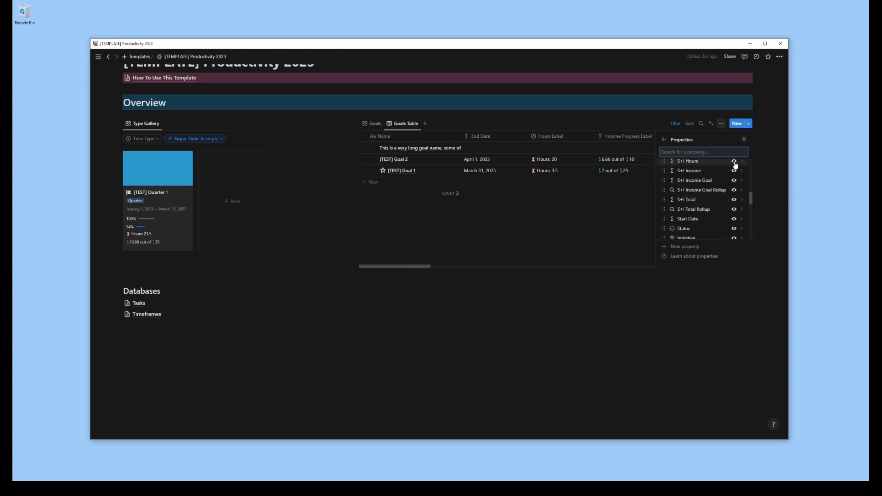
Hide all the S+I properties in the Goals Table, including hours, income, income goal, total and their rollups
triple_click(734, 170)
scroll(724, 206, up, 1)
double_click(735, 206)
click(734, 196)
click(734, 187)
scroll(734, 190, up, 1)
click(734, 173)
scroll(734, 196, up, 1)
click(735, 197)
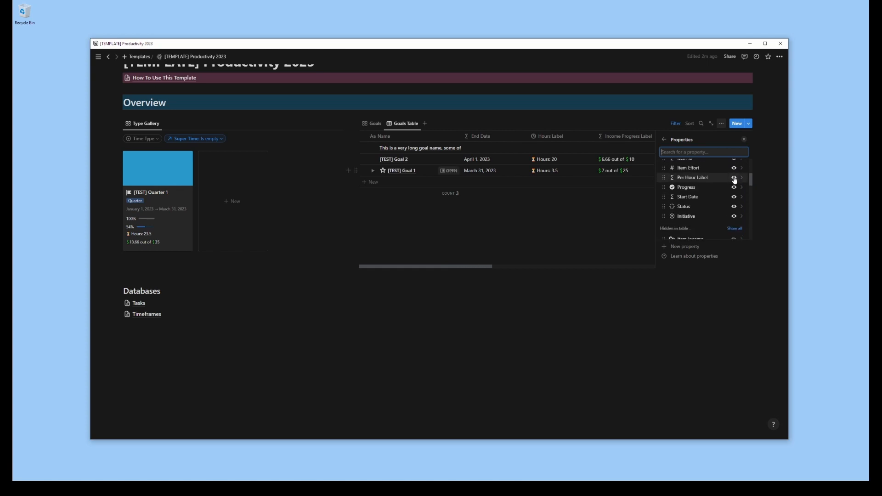
Hide Item Effort, Per Hour Label and the other leftover properties, keeping dates, labels, Progress, Status and Initiative
scroll(734, 196, up, 1)
click(735, 193)
click(735, 174)
scroll(735, 198, up, 1)
click(734, 198)
Reorder the Goals Table columns to Initiative, Status, Start Date, End Date, Progress, Hours Label and Income Progress Label, and narrow them
drag(664, 209, 669, 171)
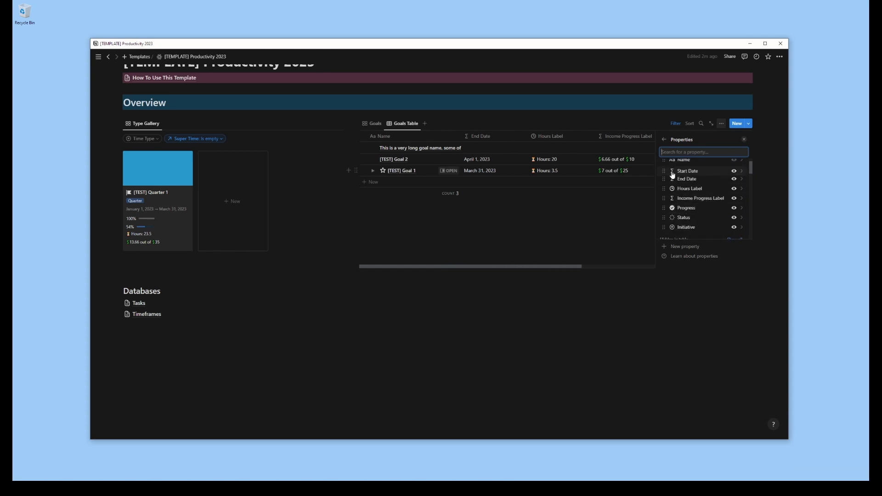
drag(664, 227, 666, 171)
drag(528, 137, 494, 136)
drag(561, 136, 537, 137)
drag(603, 137, 580, 136)
drag(728, 137, 615, 138)
drag(711, 137, 421, 138)
scroll(671, 140, right, 3)
drag(470, 137, 428, 138)
drag(731, 137, 728, 137)
drag(624, 136, 600, 137)
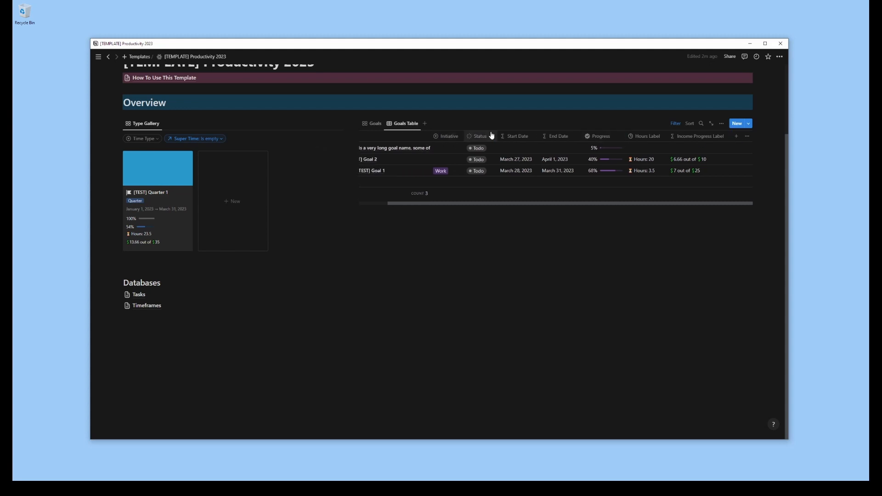
drag(539, 136, 580, 136)
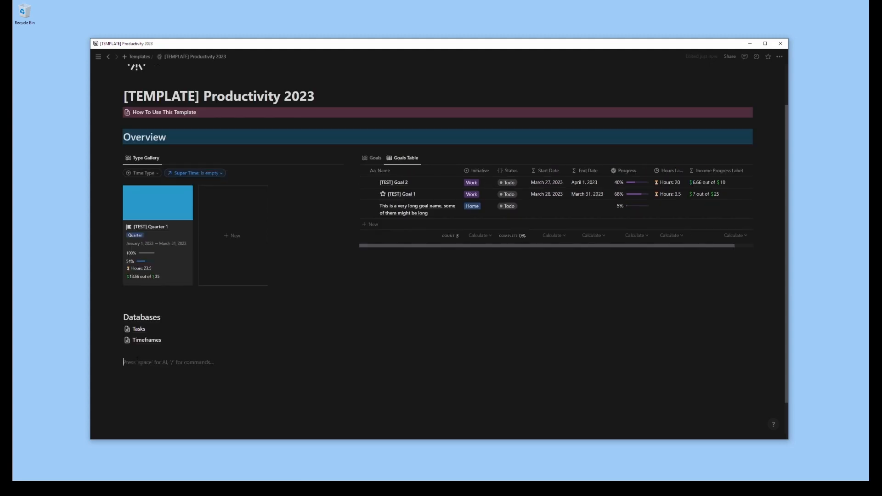
Add an "Automations" heading 3 below Databases with a button named "Sync ALL Statuses" that edits pages in Tasks
text(###)
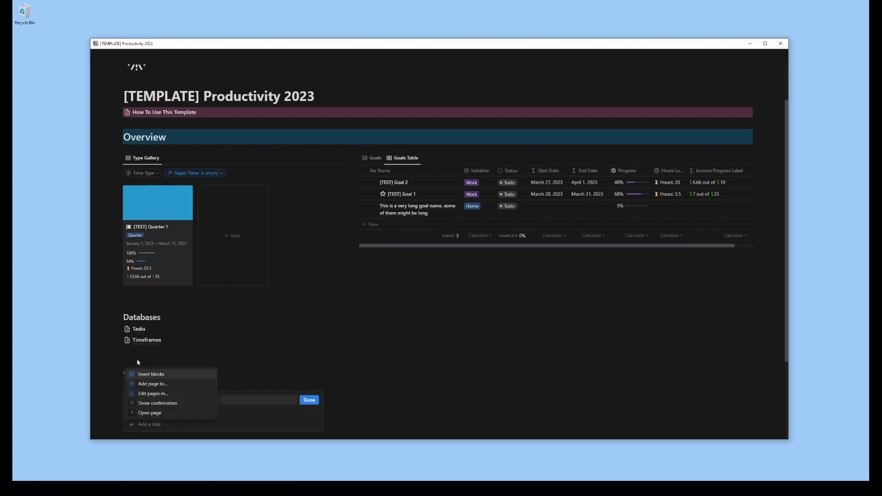
click(152, 393)
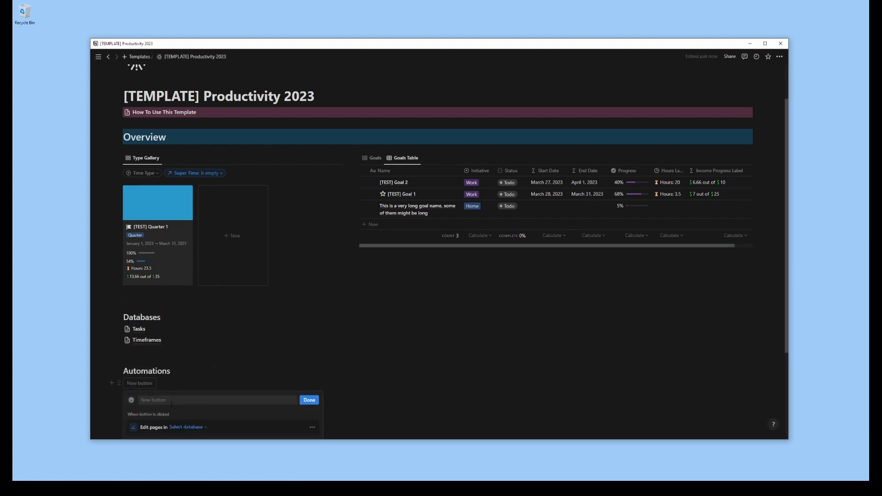
scroll(294, 322, down, 3)
click(227, 272)
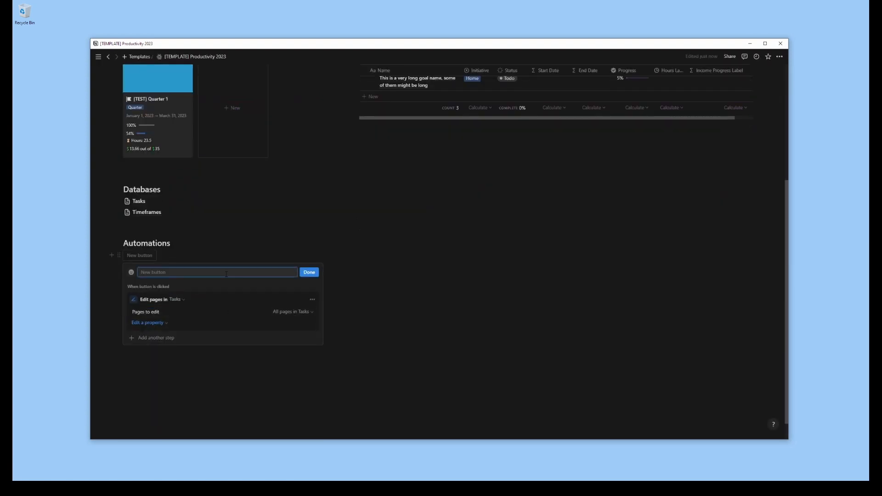
text(Sync Sub Metadata)
Limit the button's pages to edit with a filter on Progress using the value 100
click(148, 323)
click(294, 312)
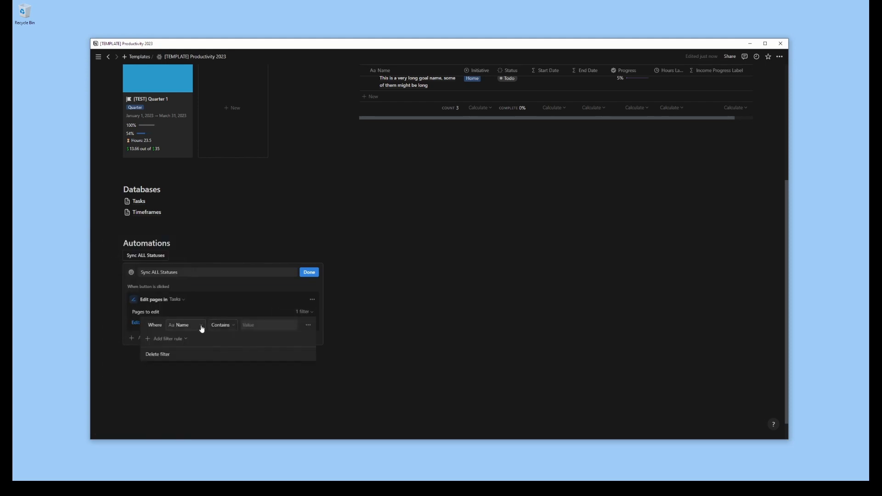
click(201, 326)
text(pro)
click(184, 311)
click(232, 326)
click(230, 377)
click(254, 326)
text(100)
click(298, 313)
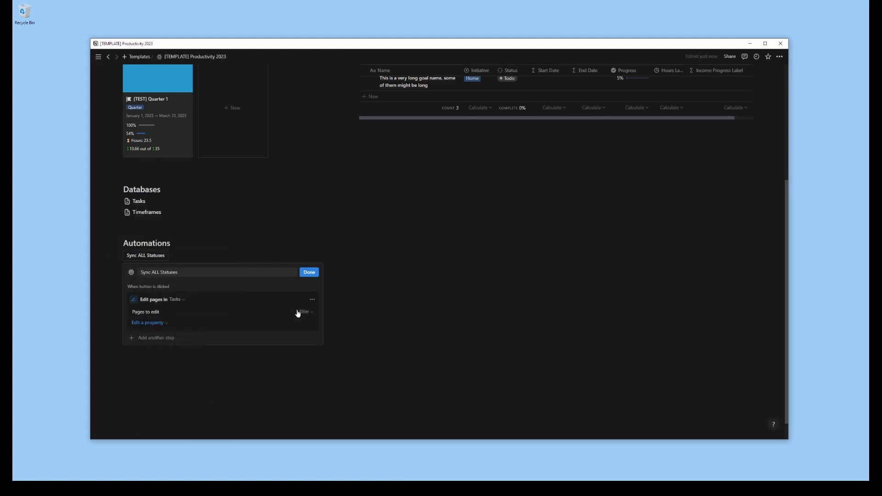
Have the button set the Status of the filtered Tasks pages to Done
click(298, 313)
click(274, 295)
click(144, 324)
click(120, 286)
click(221, 323)
click(240, 380)
click(196, 324)
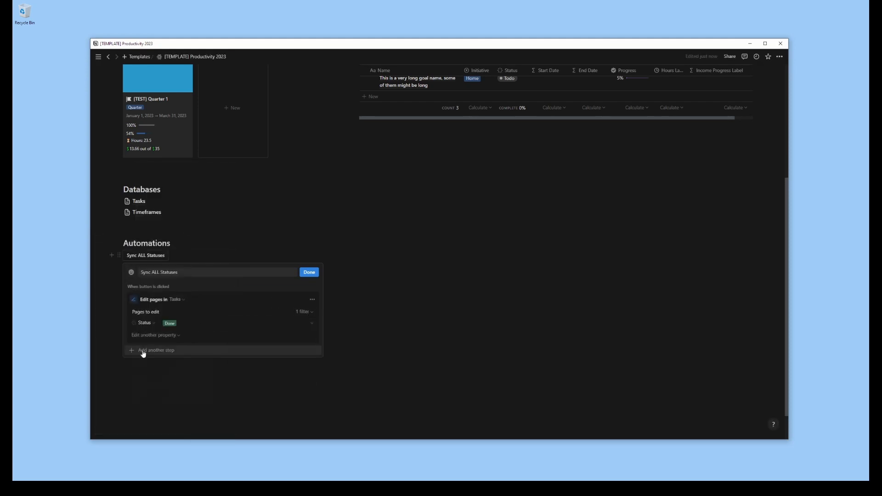
Duplicate the button's edit step and change the copy's filter to Progress less than 100
click(143, 352)
click(312, 300)
click(312, 300)
click(307, 323)
click(304, 366)
click(234, 380)
click(224, 327)
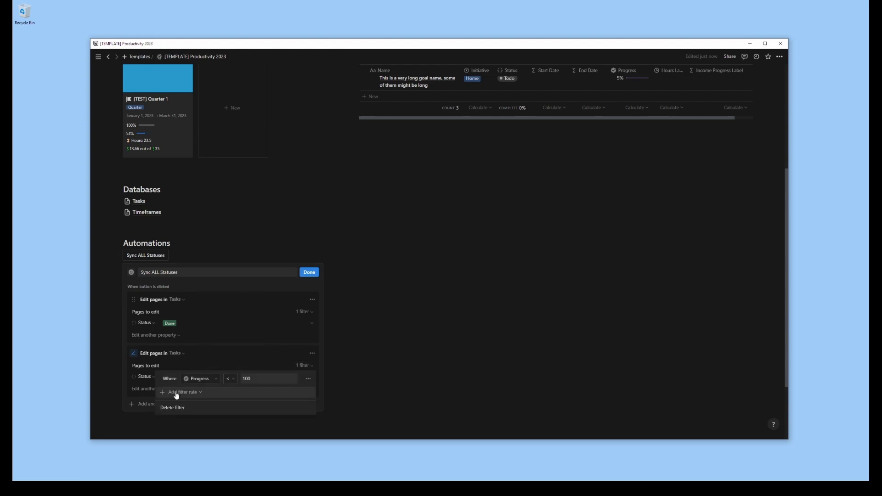
Add a second Progress filter rule with the value 0 to the duplicated step and finish the button setup
click(177, 393)
click(184, 407)
click(229, 393)
click(225, 331)
click(258, 392)
text(0)
key(Escape)
key(Escape)
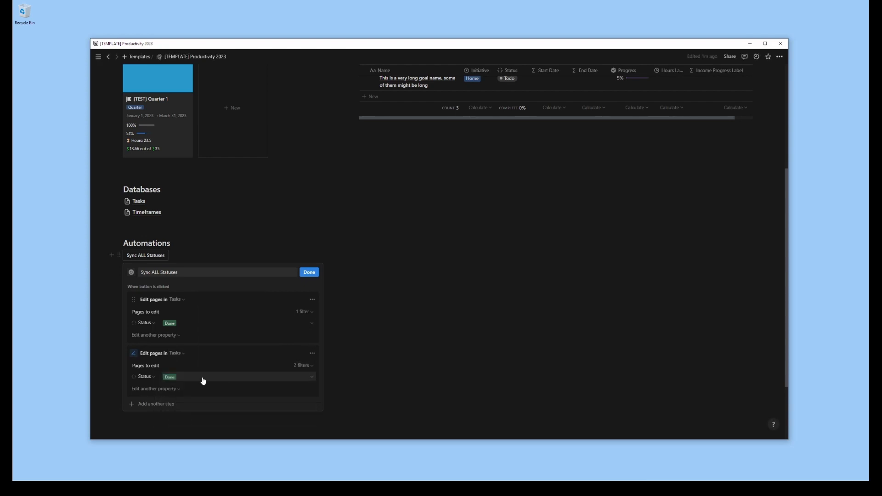
click(309, 272)
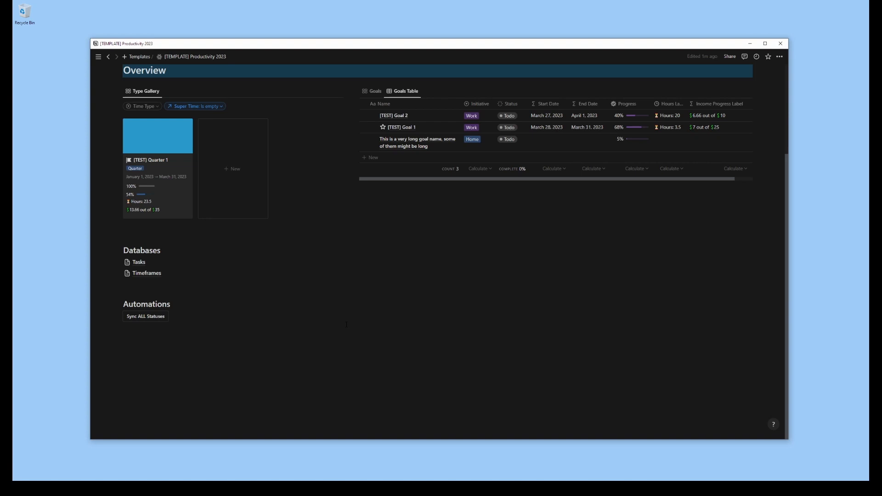
Insert a divider and a linked view of the Timeframes database above Databases, copied from the existing Timeframe Board view
click(230, 233)
text(---/)
click(185, 361)
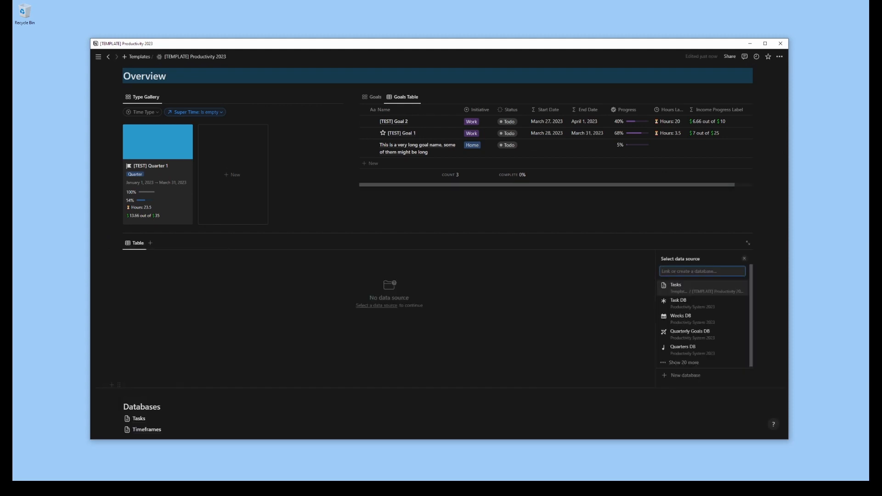
text(time)
key(Return)
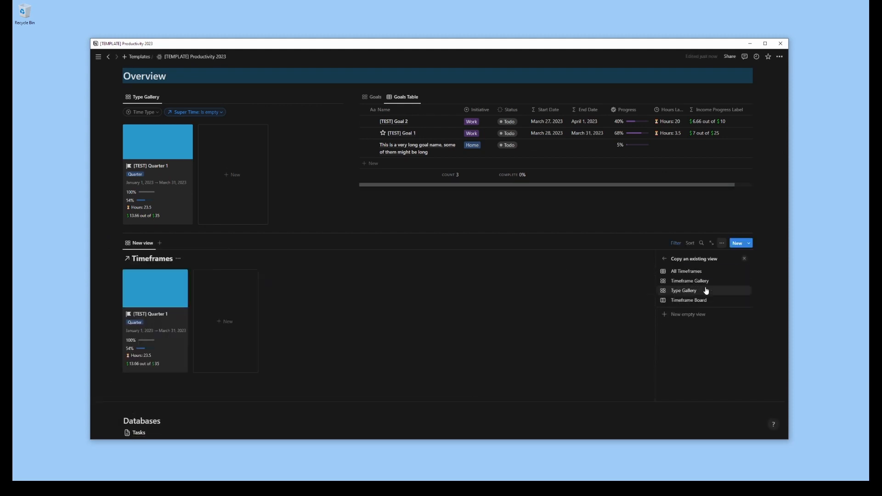
Turn the Timeframe Board copy into a small-card gallery grouped by Time Type, with the database title hidden
click(678, 338)
scroll(685, 282, down, 2)
click(682, 278)
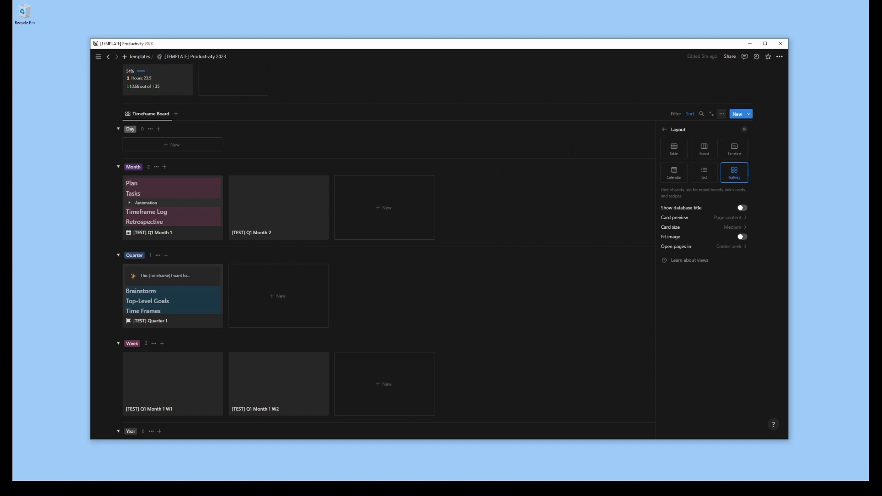
click(730, 228)
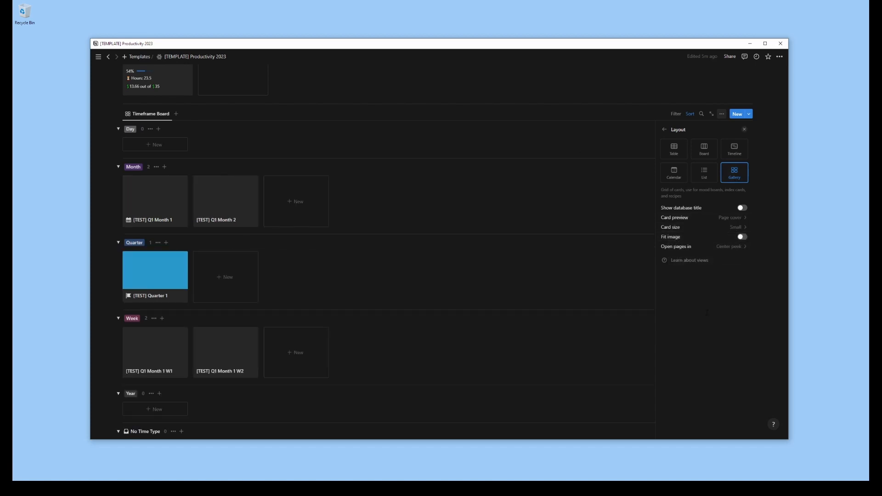
click(664, 130)
click(690, 113)
click(722, 114)
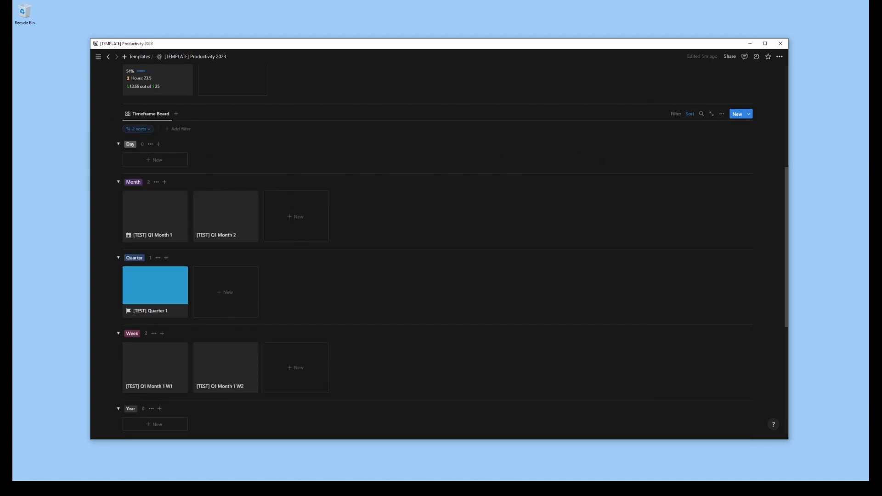
Order the gallery's Time Type groups as Quarter, Month, Week, with Year ahead of Day, and hide empty groups
click(722, 114)
click(729, 199)
click(722, 114)
click(722, 114)
click(731, 209)
click(744, 152)
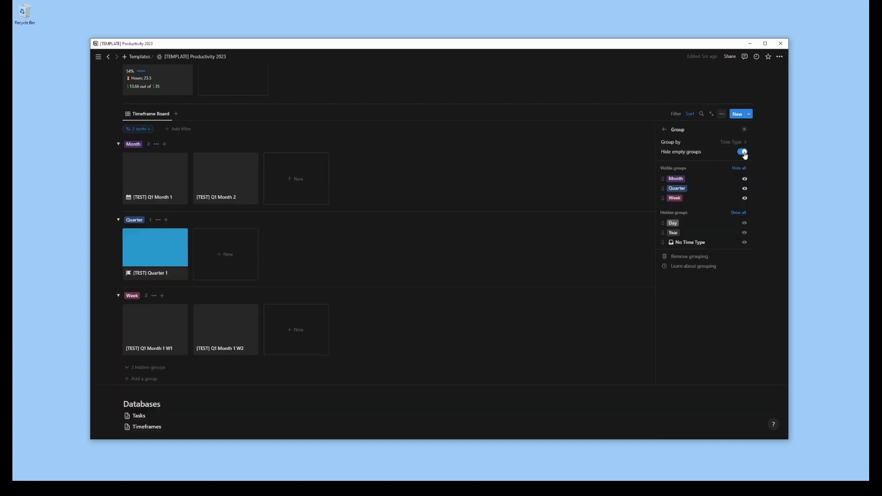
click(742, 152)
drag(663, 217, 663, 178)
mouse_move(663, 189)
mouse_down()
mouse_move(663, 218)
mouse_move(663, 188)
mouse_up()
click(743, 153)
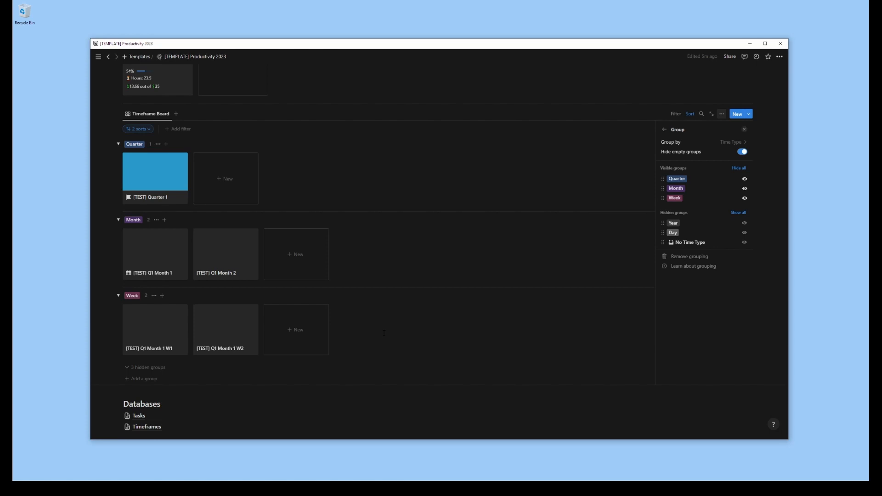
Filter the Timeframe Board gallery to an End Date on or after one week ago and check its hidden groups
click(622, 113)
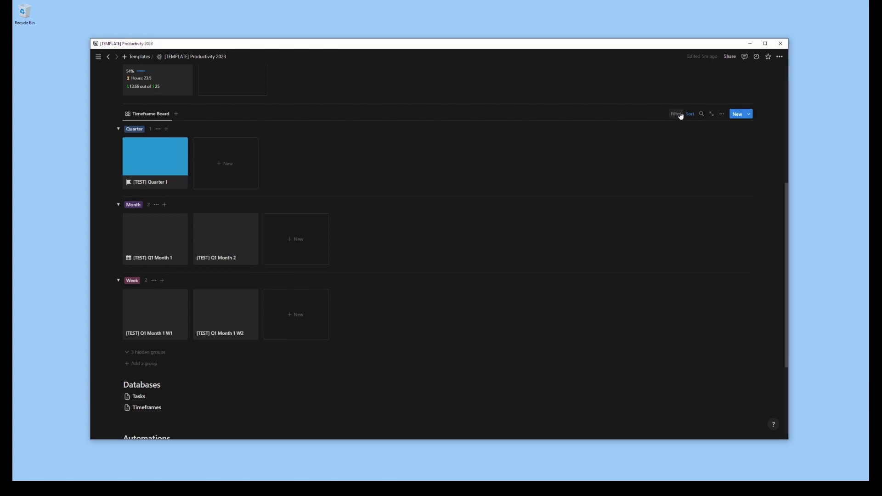
click(676, 114)
click(644, 181)
click(188, 140)
click(183, 188)
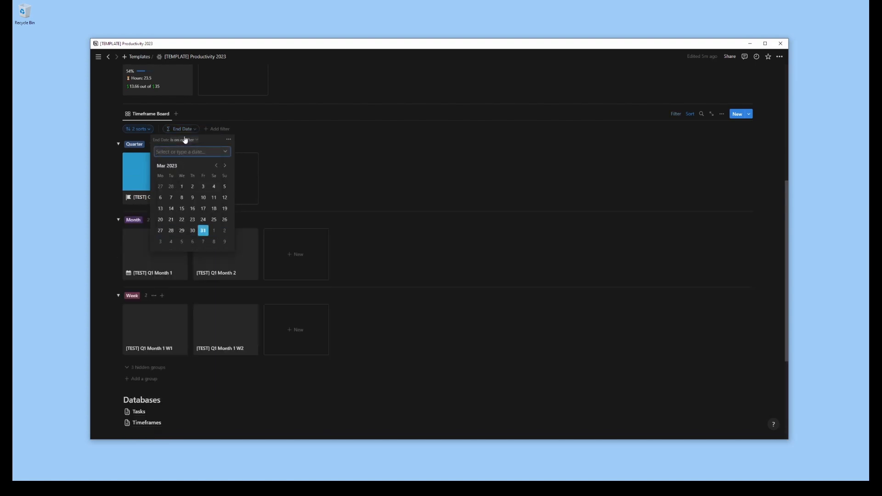
click(186, 152)
click(186, 193)
key(Escape)
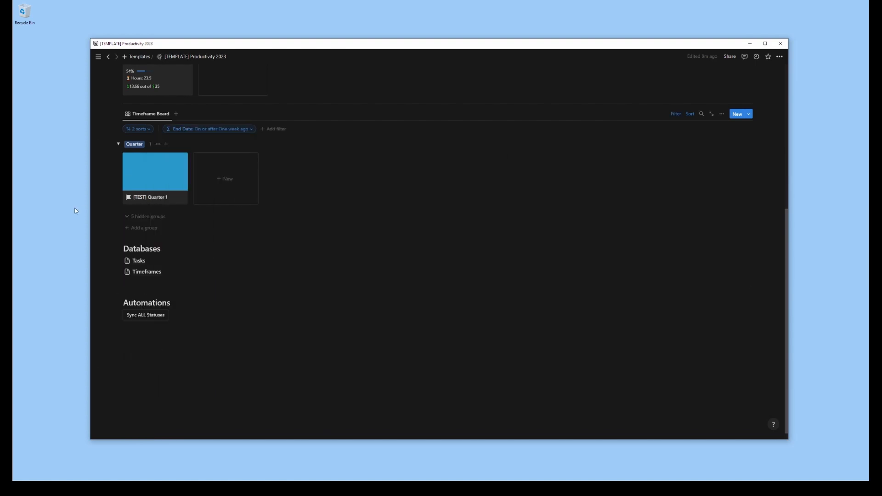
click(127, 219)
click(128, 220)
scroll(407, 369, up, 3)
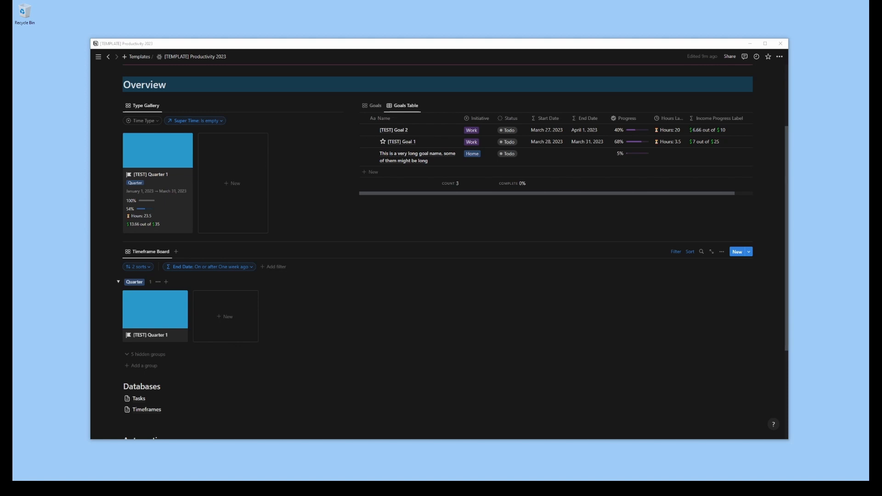
Insert a divider and a linked Tasks table copied from the All Tasks Update view below the Timeframe Board, hiding its database title
scroll(113, 92, down, 3)
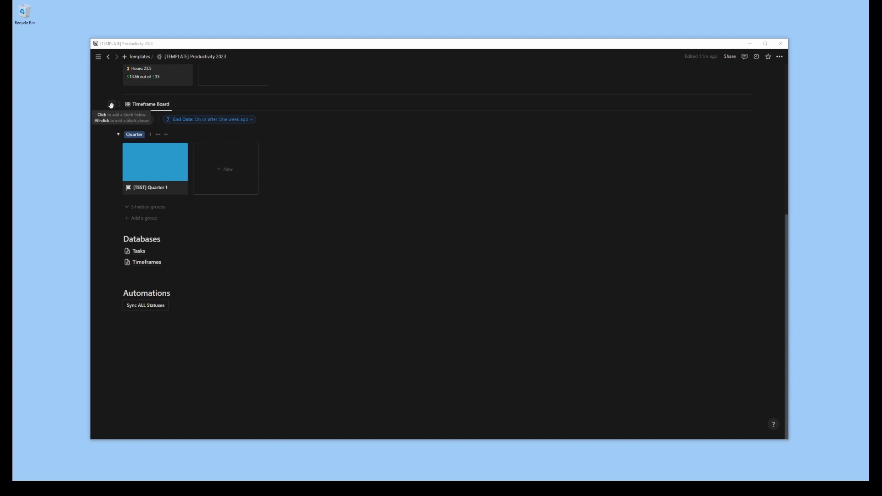
click(111, 104)
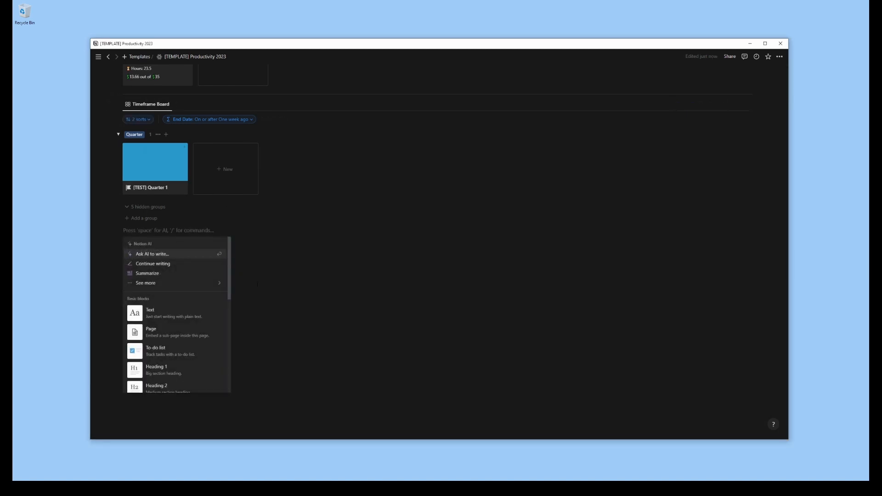
text(/view)
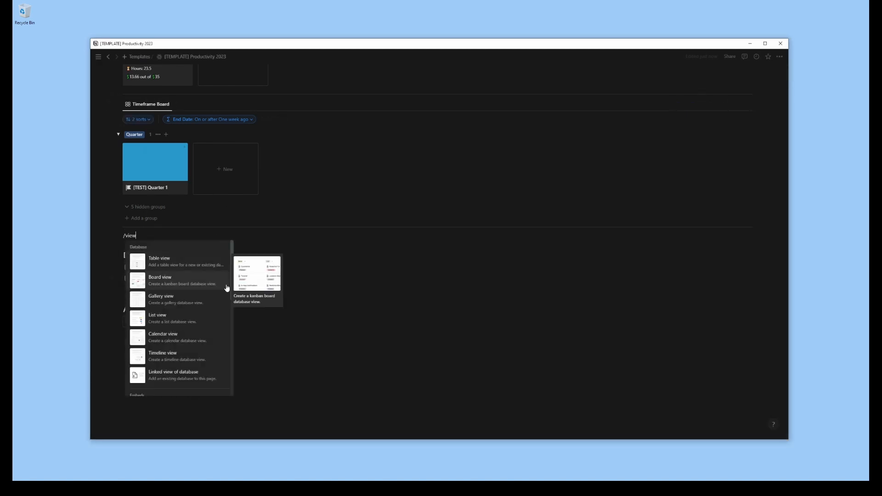
click(197, 262)
click(366, 309)
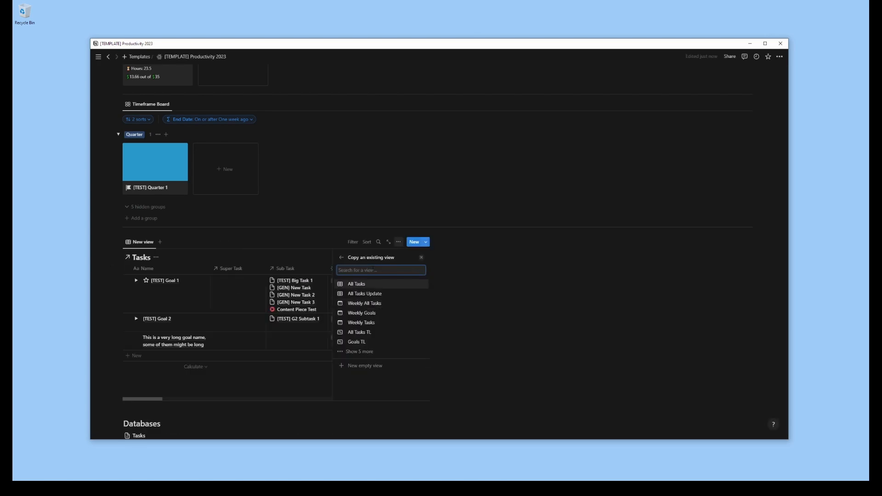
click(361, 353)
scroll(367, 322, down, 1)
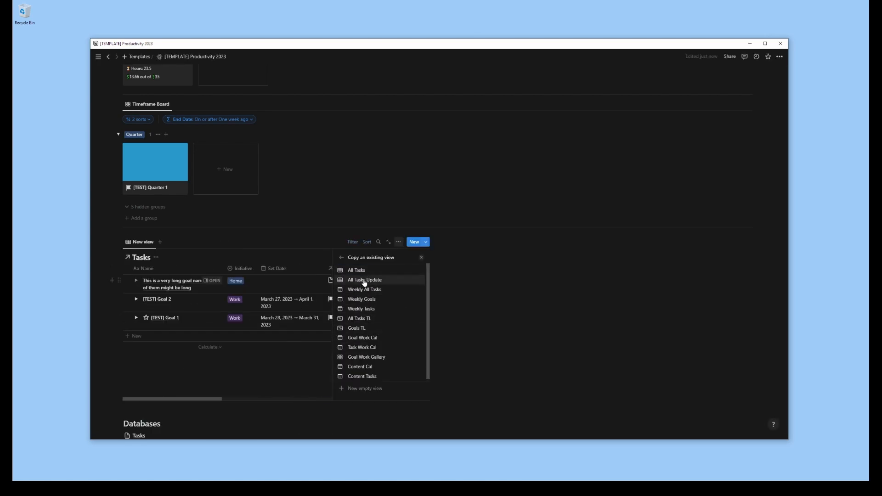
click(364, 281)
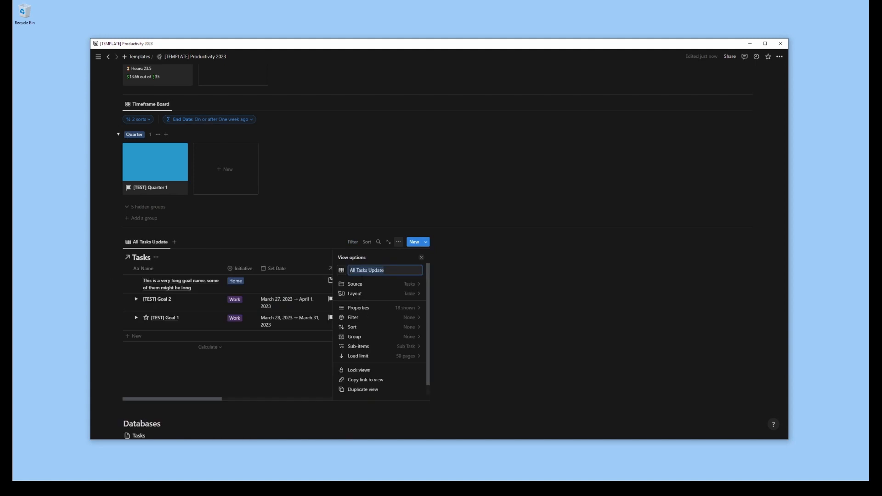
click(271, 385)
Insert a linked Tasks calendar copied from the Weekly All Tasks view and place it beside the All Tasks Update table
scroll(272, 322, down, 2)
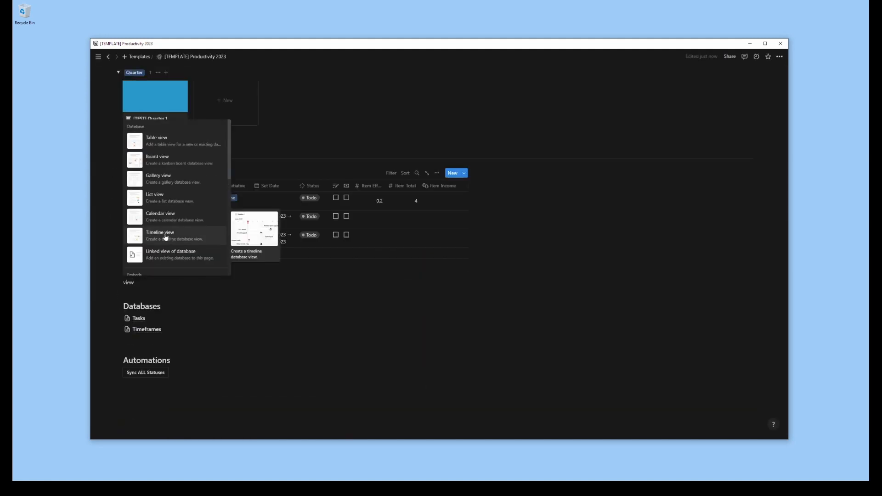
click(158, 232)
click(398, 394)
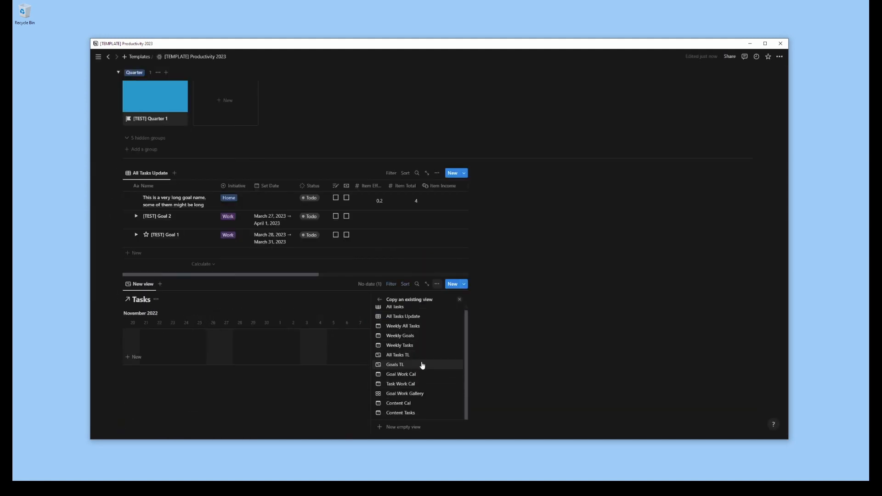
click(405, 330)
drag(118, 284, 499, 178)
Hide the database title on the Weekly All Tasks calendar and make the two task columns equally wide
click(479, 171)
click(410, 132)
click(517, 187)
click(516, 224)
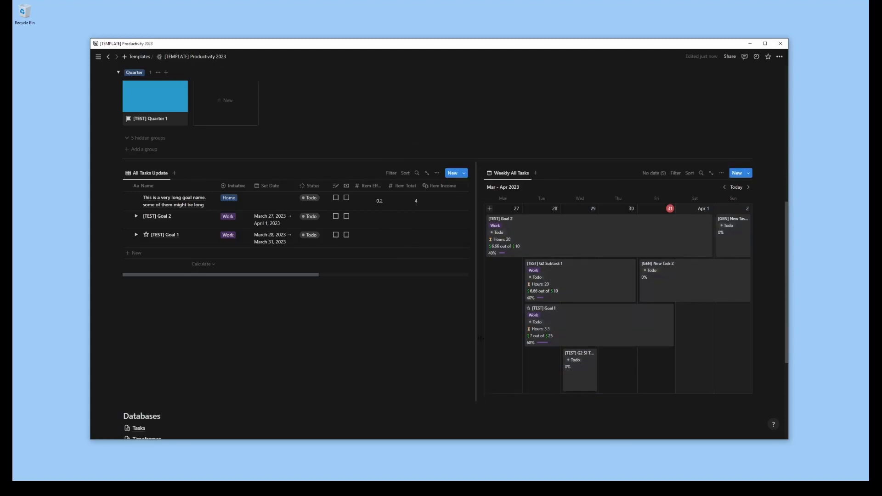
drag(481, 338, 448, 341)
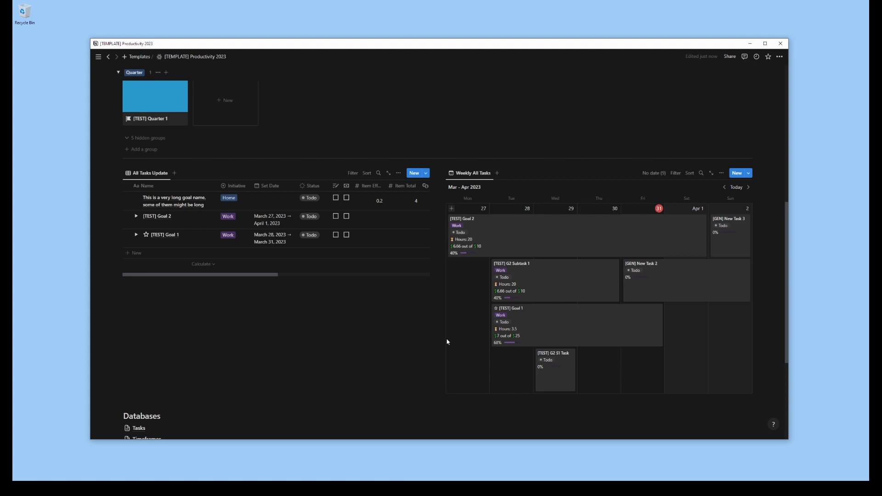
Change the page cover to the purple brick wall photo from an Unsplash search for "purple"
scroll(447, 340, up, 8)
click(140, 138)
click(719, 175)
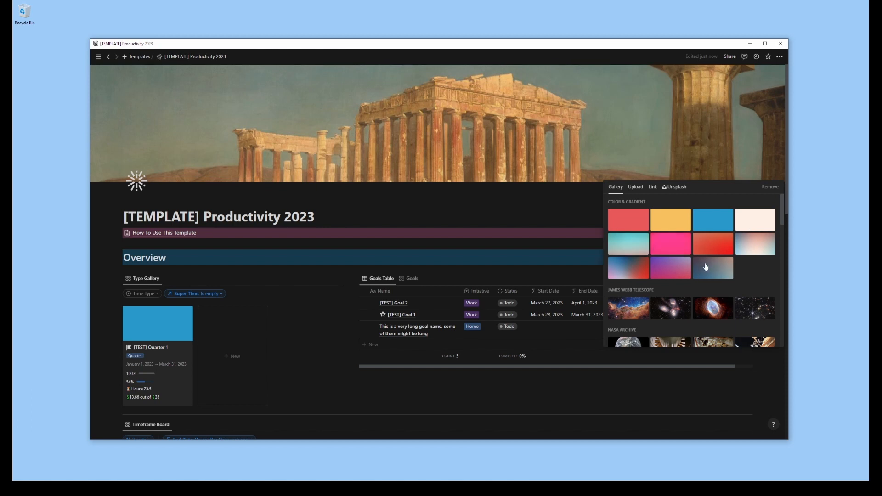
click(716, 226)
click(675, 187)
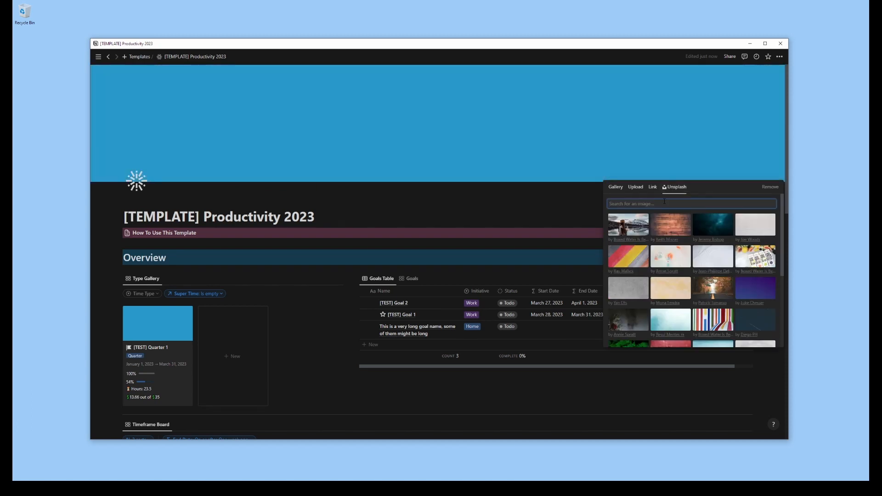
text(purple)
click(714, 318)
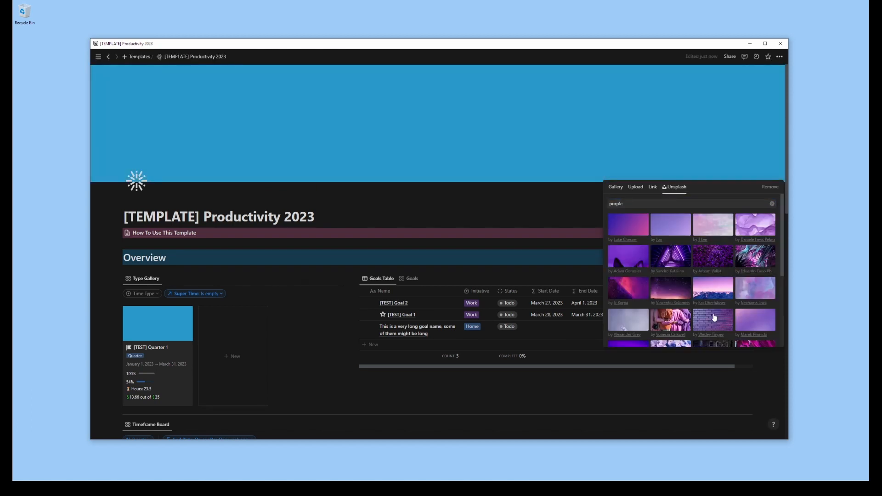
click(755, 288)
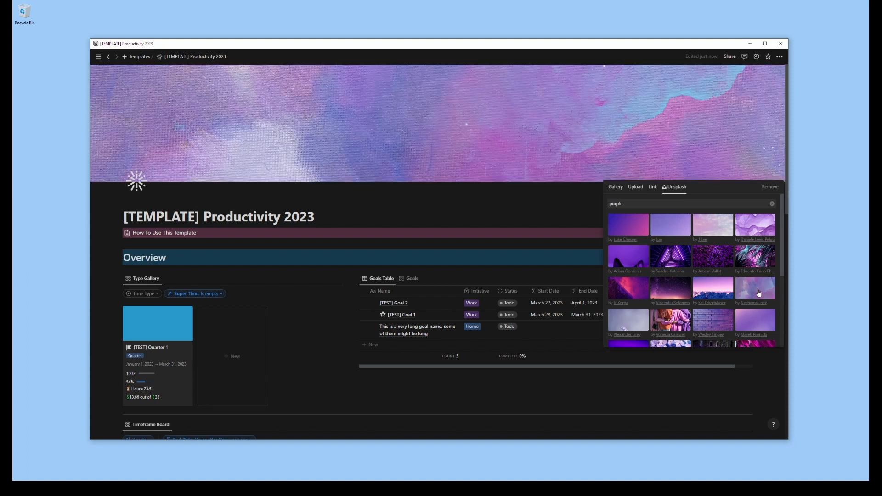
click(713, 320)
click(444, 198)
Replace the page icon with the white brick wall icon, filtering the icons by "bric"
click(136, 182)
click(123, 203)
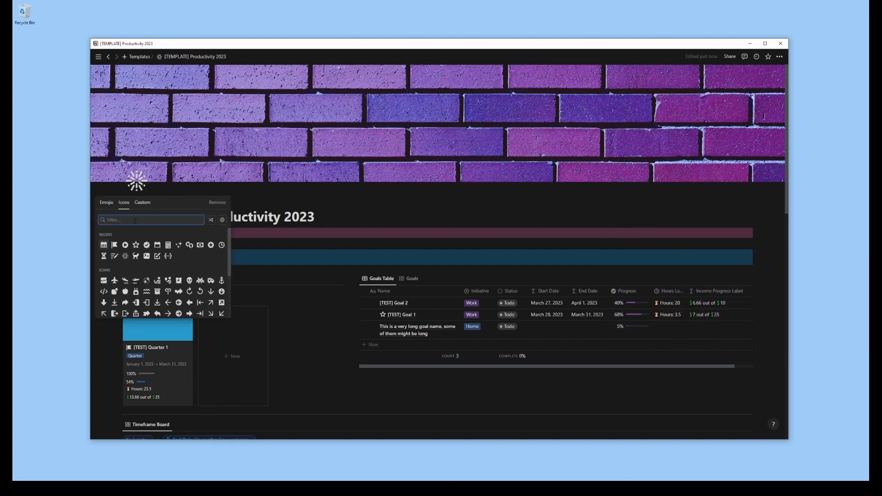
text(bric)
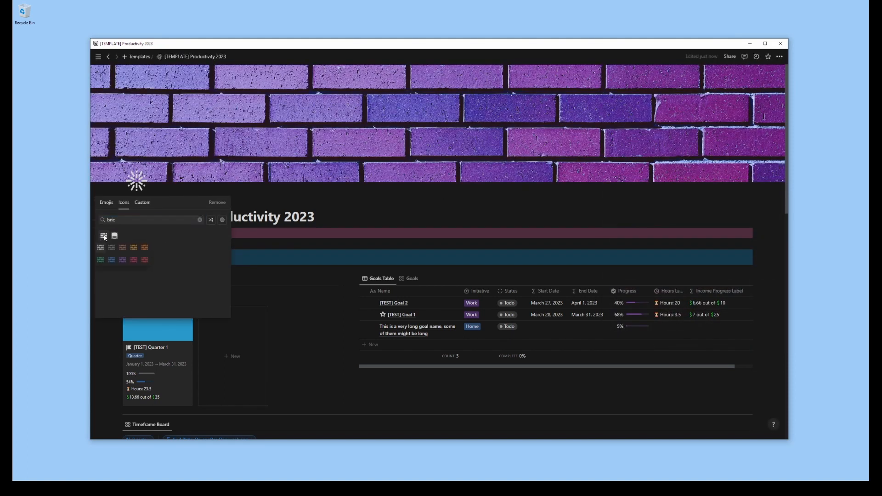
click(101, 249)
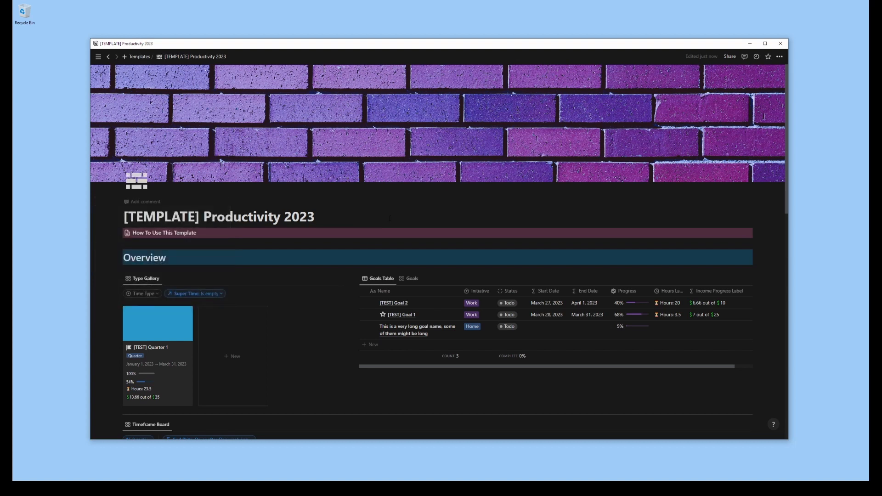
Add the All Tasks TL timeline as a second view beside Weekly All Tasks, scaled to Year and centred on today
scroll(482, 238, down, 3)
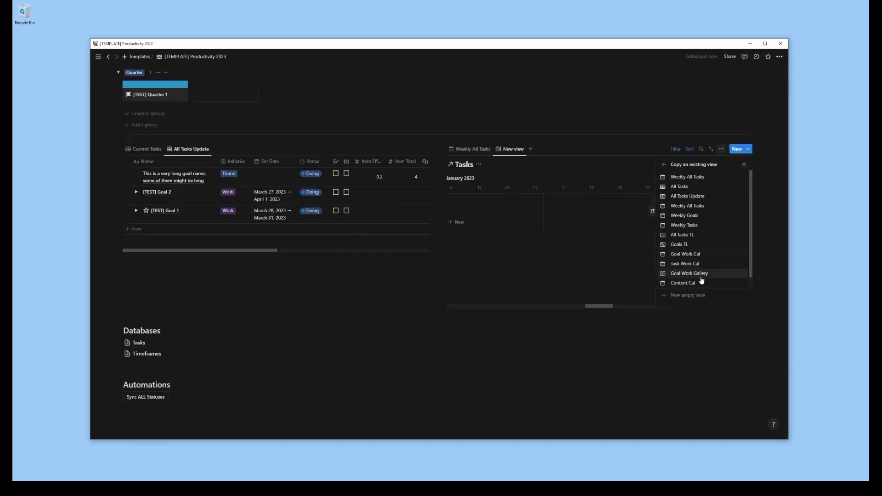
click(683, 234)
click(744, 165)
click(711, 179)
click(712, 248)
click(739, 179)
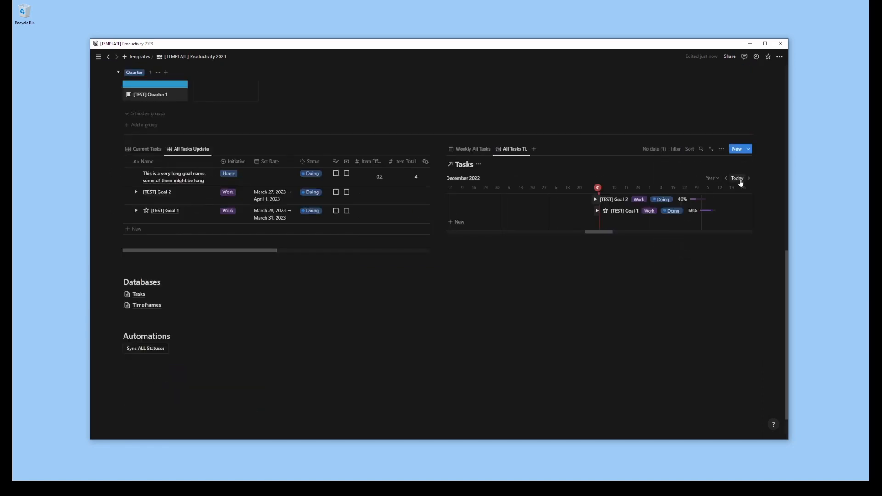
Expand [TEST] Goal 2, its G2 Subtask 1 and [TEST] Goal 1 in the timeline and set the time scale to Quarter
click(596, 200)
click(598, 211)
click(598, 255)
click(713, 178)
click(711, 239)
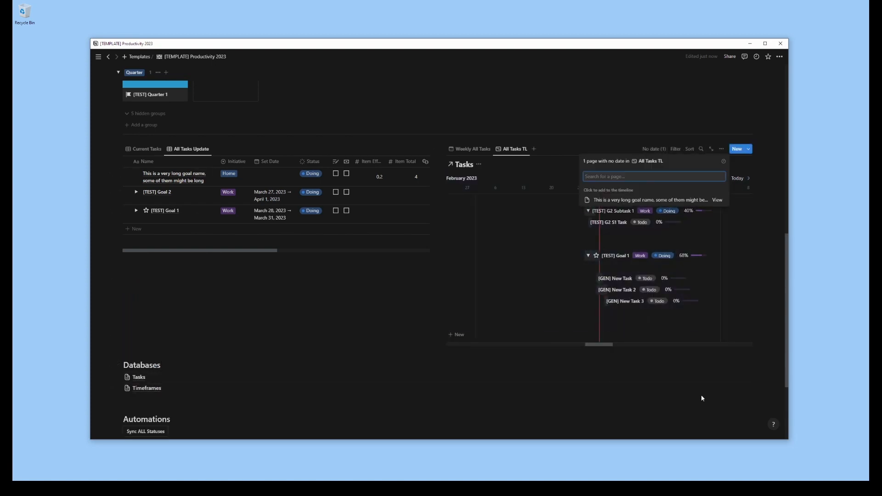
Hide the database title on the All Tasks TL timeline and switch back to the Weekly All Tasks calendar
click(722, 149)
click(678, 190)
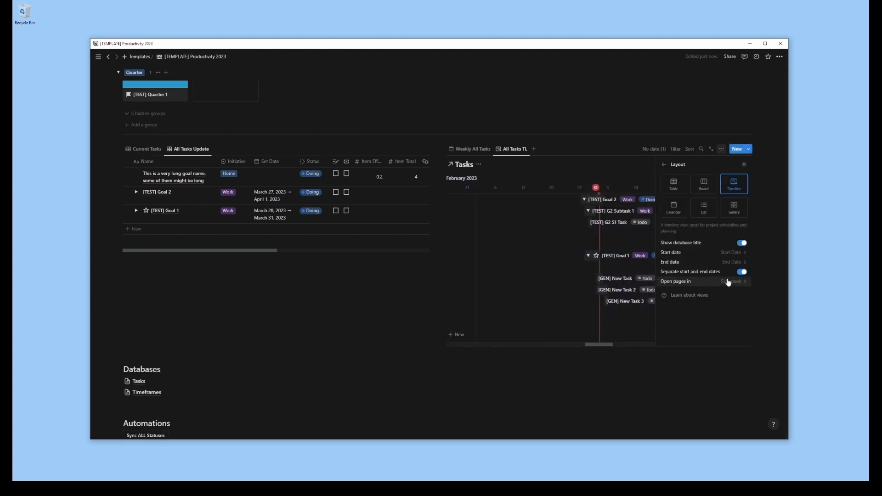
click(664, 165)
key(Escape)
click(722, 149)
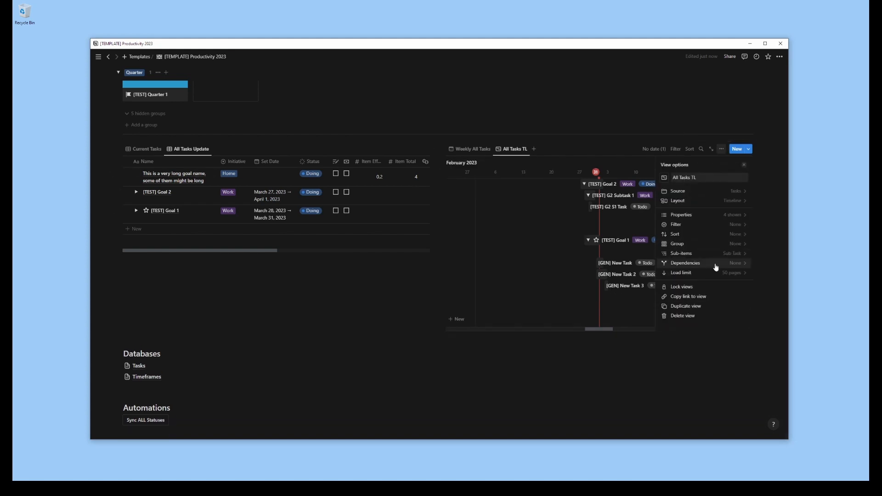
click(760, 307)
click(470, 149)
Move the Databases and Automations sections side by side beneath the Weekly All Tasks calendar
click(226, 273)
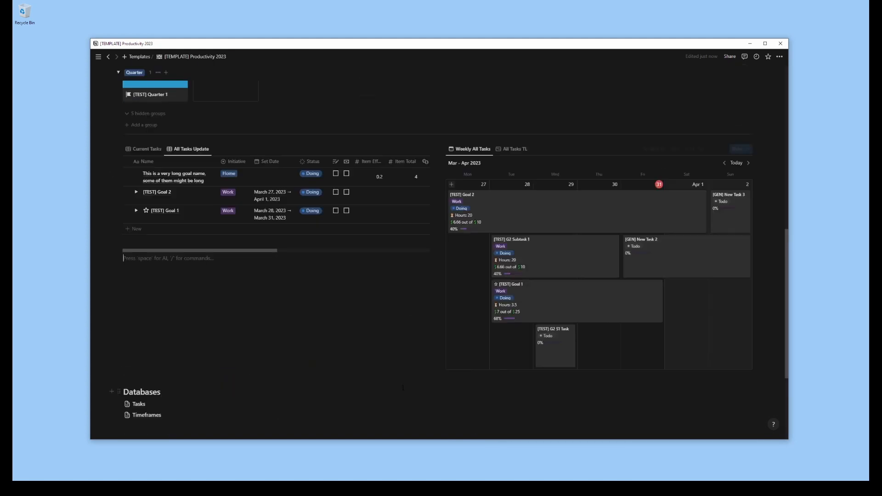
scroll(226, 273, up, 4)
scroll(226, 273, down, 5)
drag(129, 307, 153, 346)
drag(118, 322, 640, 368)
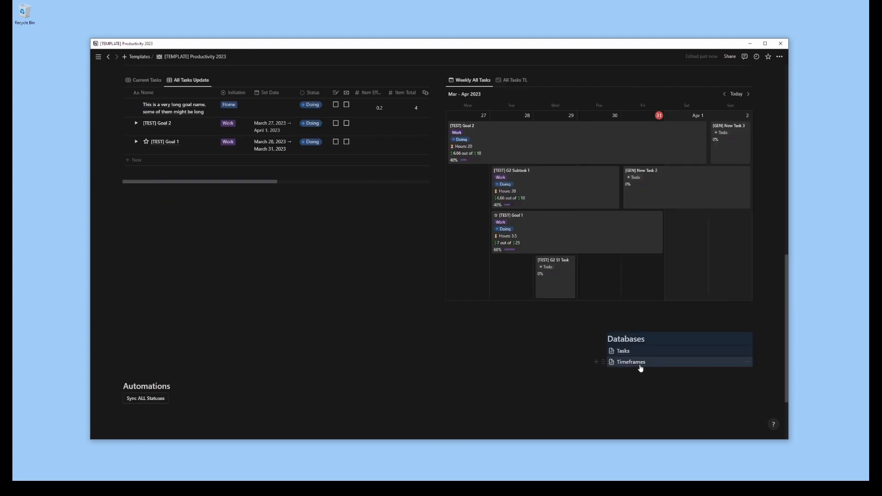
drag(128, 375, 524, 312)
Delete the empty block above the Automations heading so it lines up with the Databases heading
click(603, 300)
click(440, 302)
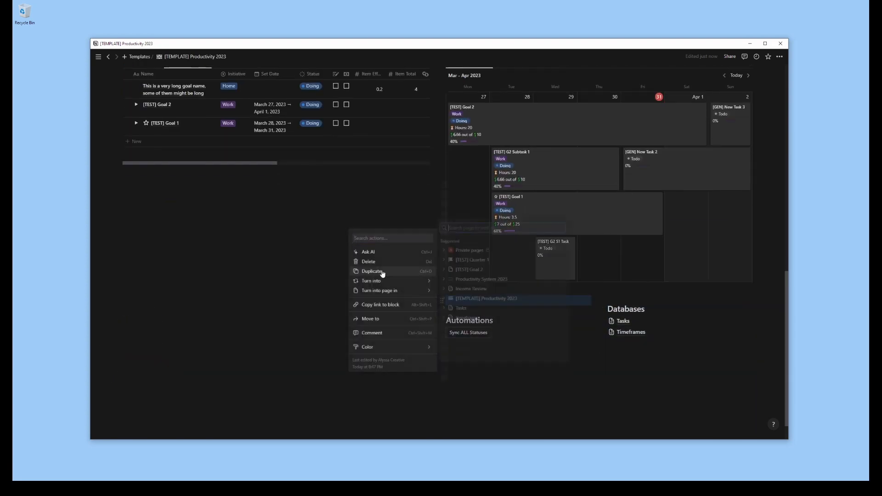
click(377, 262)
scroll(379, 304, up, 5)
scroll(379, 326, down, 1)
scroll(378, 326, down, 4)
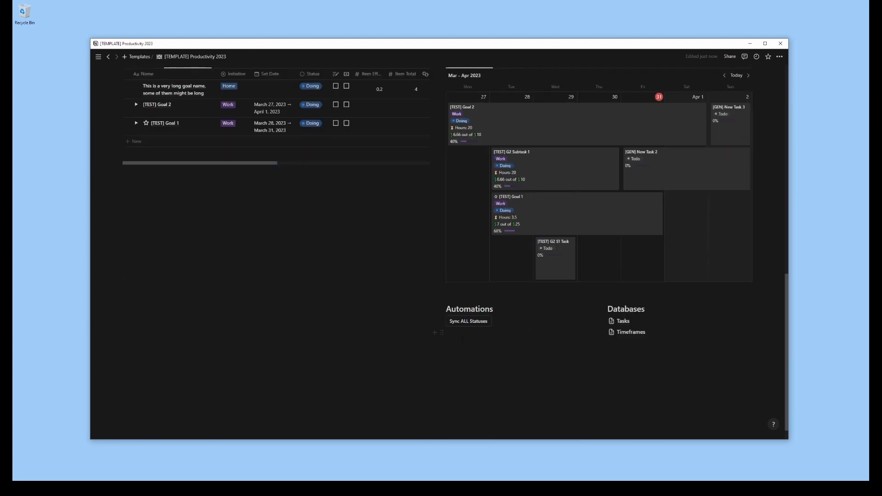
click(473, 333)
Add the heading "Income Review" below the task table
click(172, 220)
text(#)
key(space)
text(Income Revi)
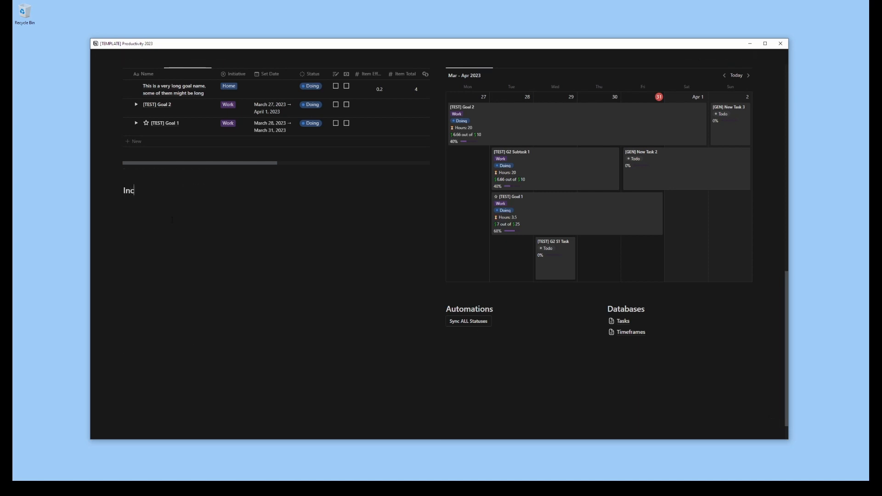
text(ew)
Insert a linked view of the Tasks database under Income Review, copied from the Goal Work Gallery view
text(/linked)
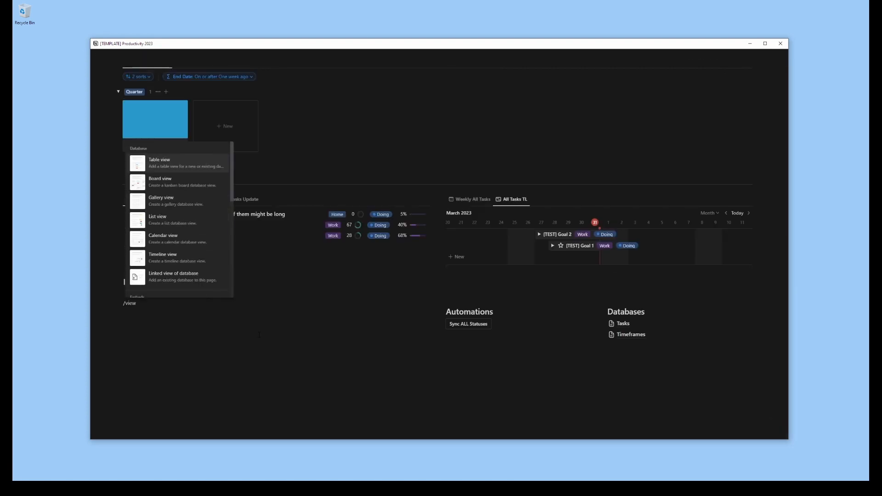
click(197, 276)
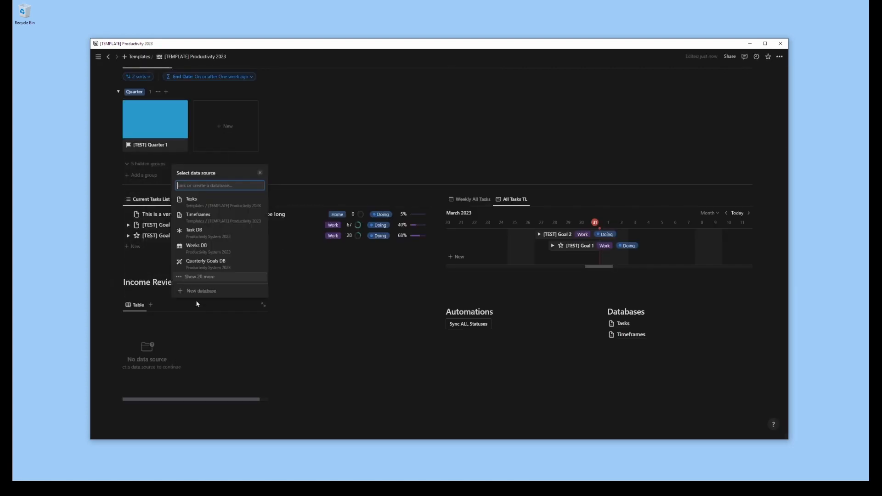
click(202, 201)
click(198, 277)
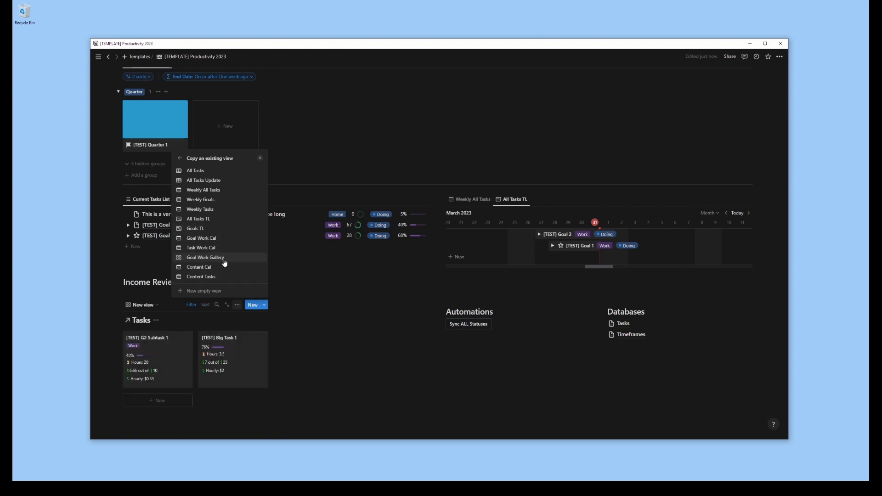
click(219, 259)
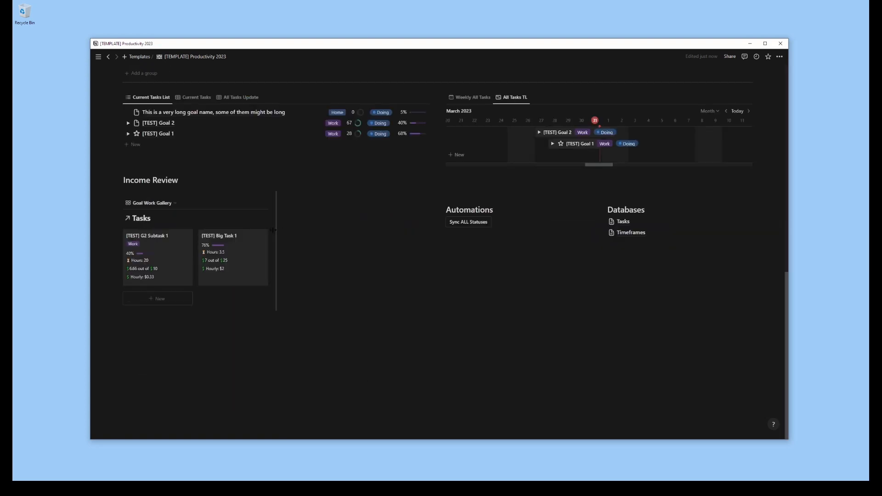
Widen the Goal Work Gallery column and narrow the Automations and Databases columns next to it
drag(537, 255, 593, 268)
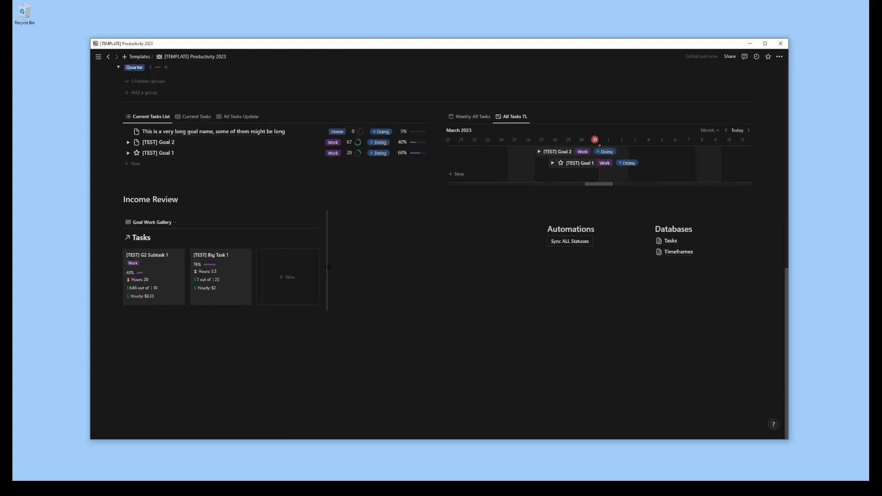
click(349, 220)
click(331, 220)
click(264, 183)
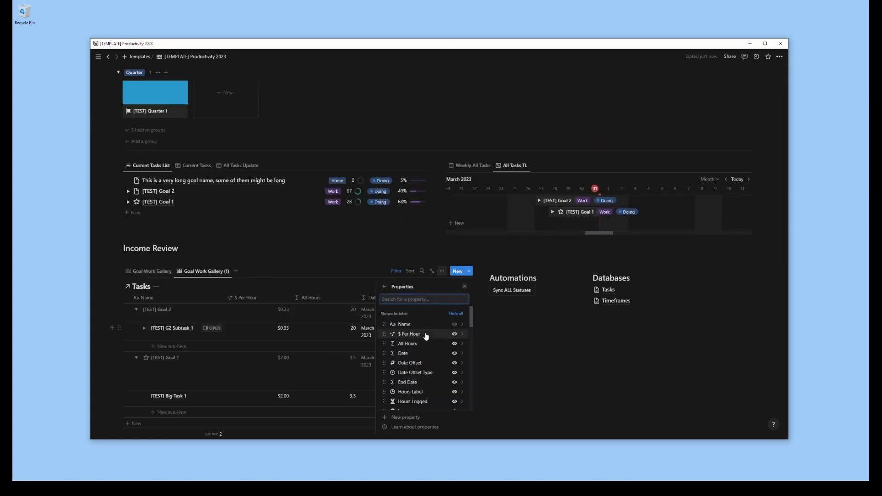
In the Goal Work Gallery (1) table, hide the date, $ Per Hour, raw income and item properties and move Initiative directly after Name
click(455, 339)
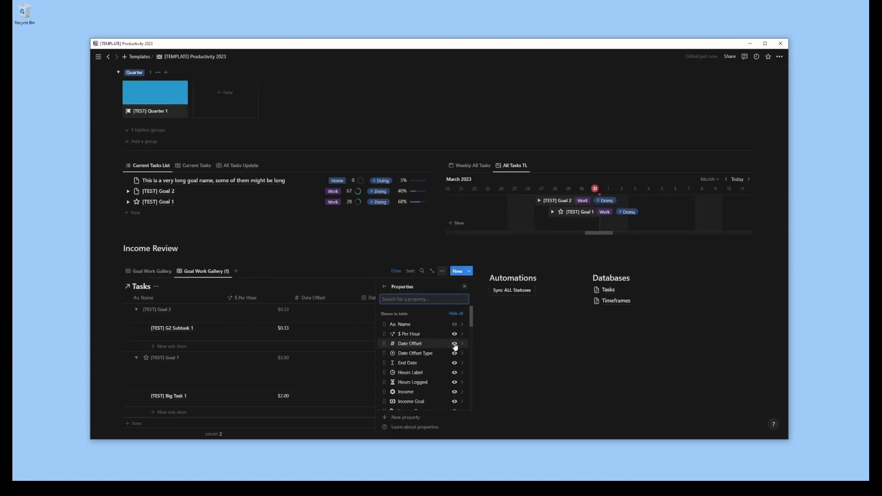
click(455, 353)
click(455, 363)
drag(382, 363, 383, 335)
click(454, 373)
click(455, 372)
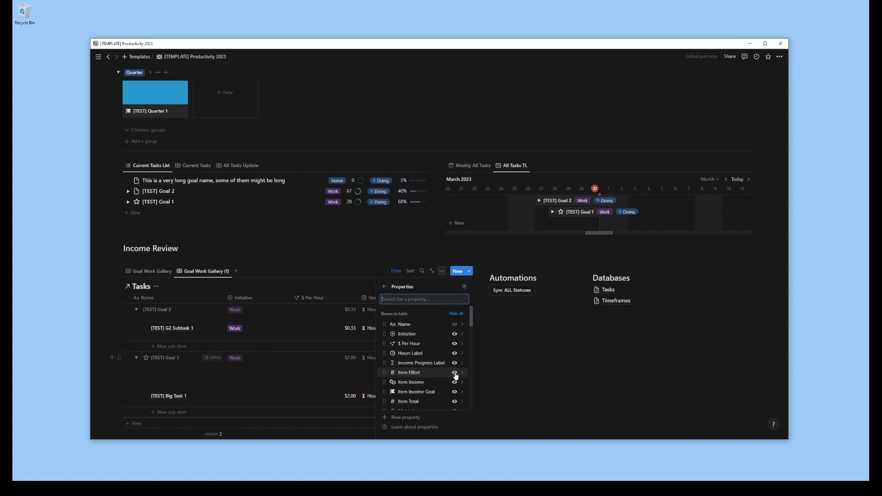
click(455, 372)
click(454, 373)
click(455, 373)
click(454, 373)
click(454, 373)
click(454, 373)
click(455, 344)
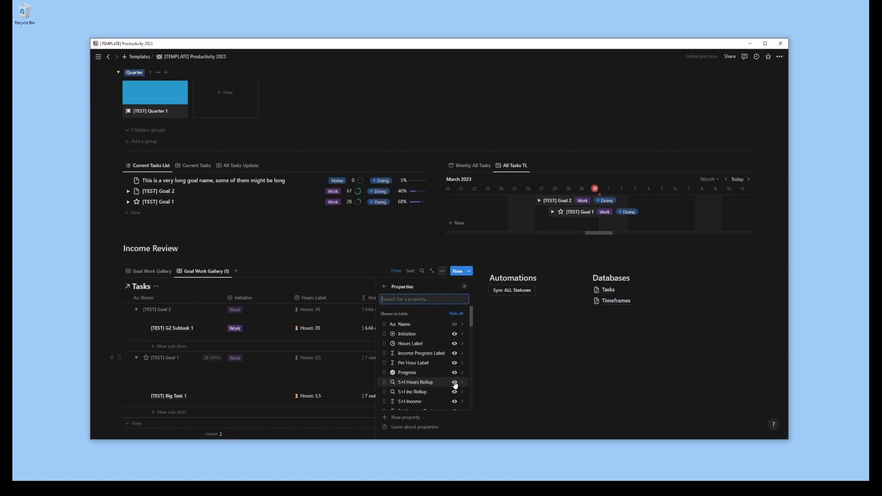
Hide the S+I rollup and other surplus properties in the Goal Work Gallery (1) table and reorder the ones kept
click(454, 382)
click(455, 382)
drag(385, 383, 385, 363)
click(454, 344)
scroll(455, 348, down, 1)
click(455, 349)
click(455, 349)
click(455, 350)
click(455, 350)
click(454, 350)
scroll(455, 350, up, 1)
key(Escape)
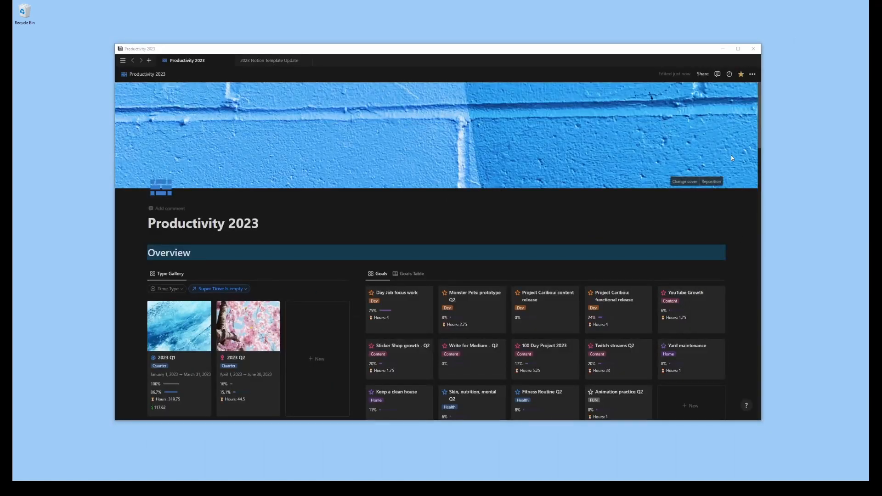
Review the page from Overview down to Income Review, checking the Income Table view before returning to the Goal Work Gallery
drag(759, 132, 759, 155)
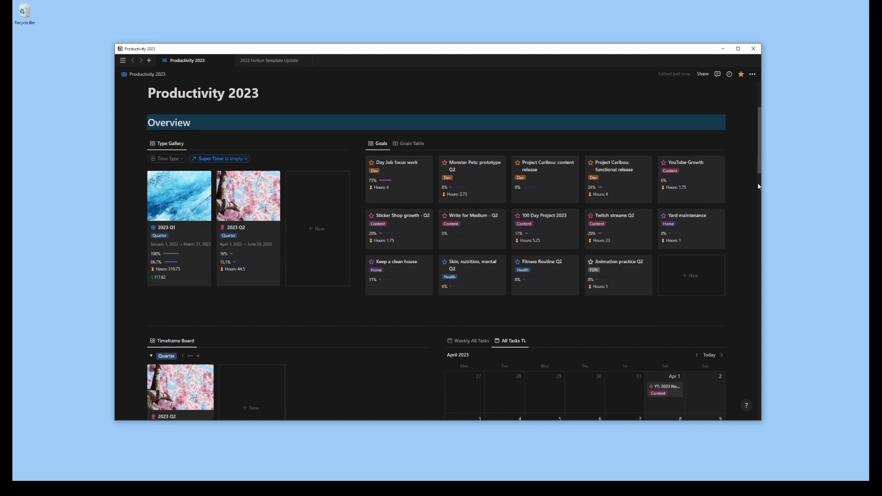
drag(761, 151, 765, 202)
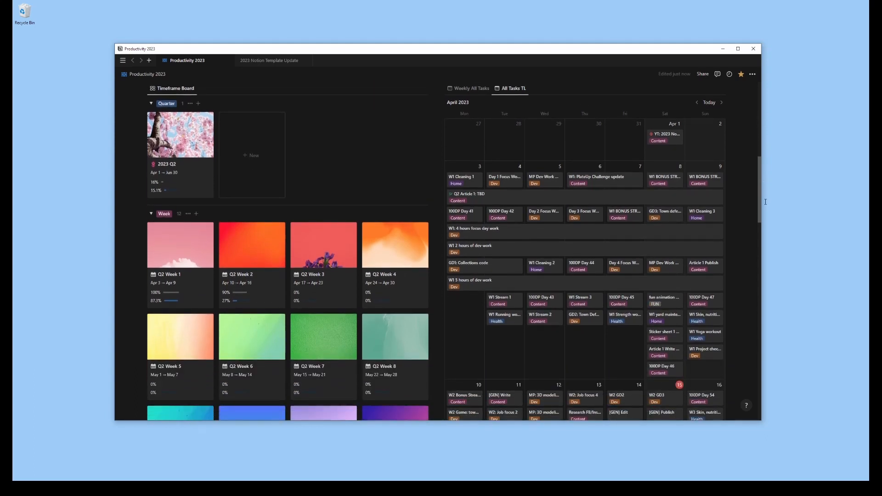
drag(765, 202, 796, 358)
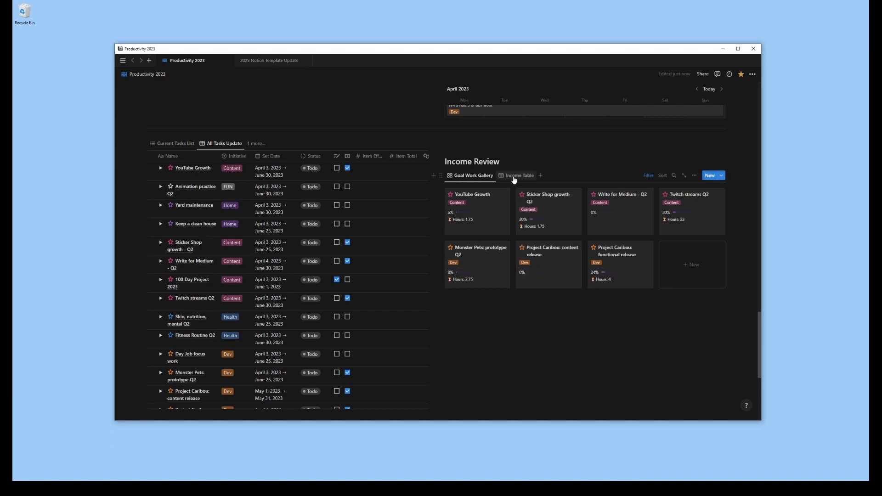
click(517, 175)
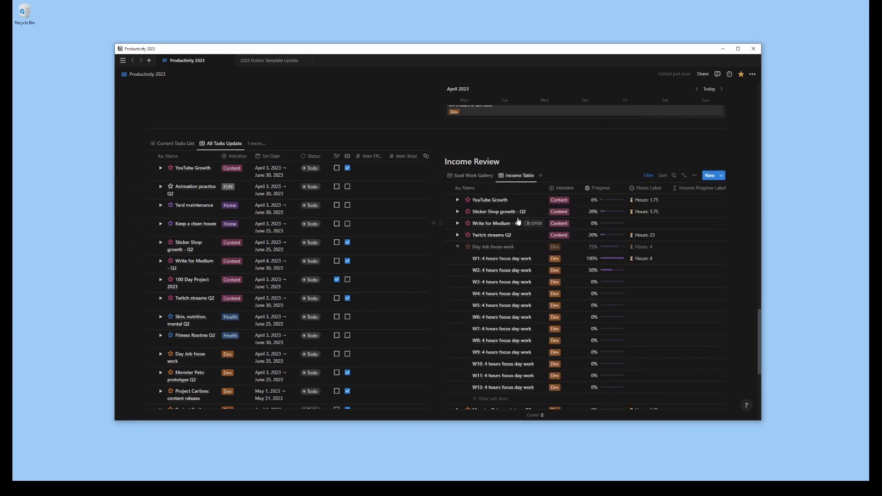
click(483, 177)
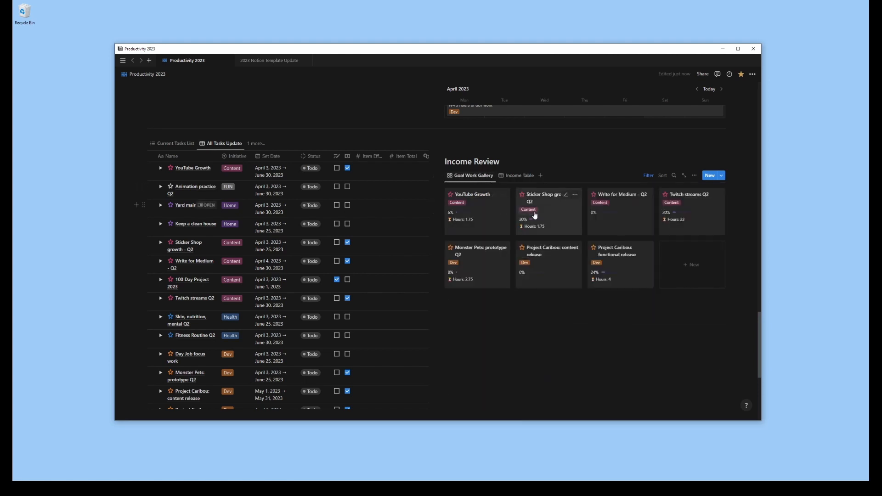
Show the Current Tasks List view, then examine the Pages, Automations and Databases sections and return to the page's cover
click(174, 143)
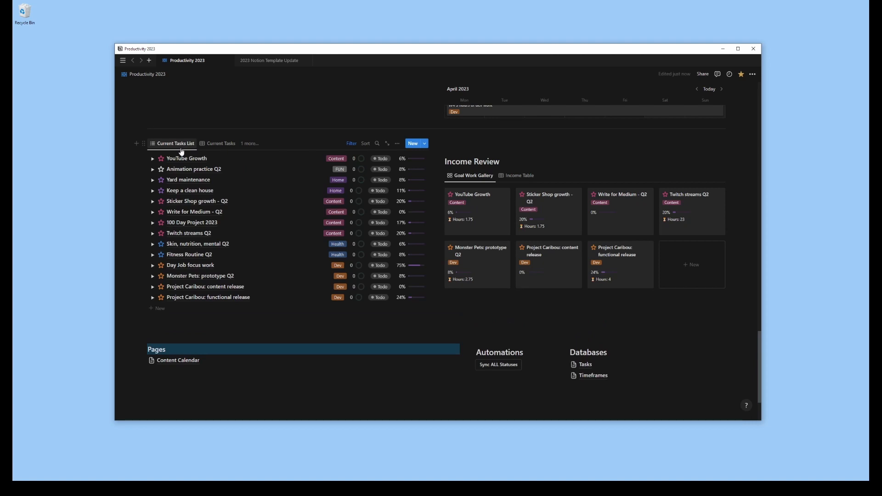
scroll(746, 208, down, 1)
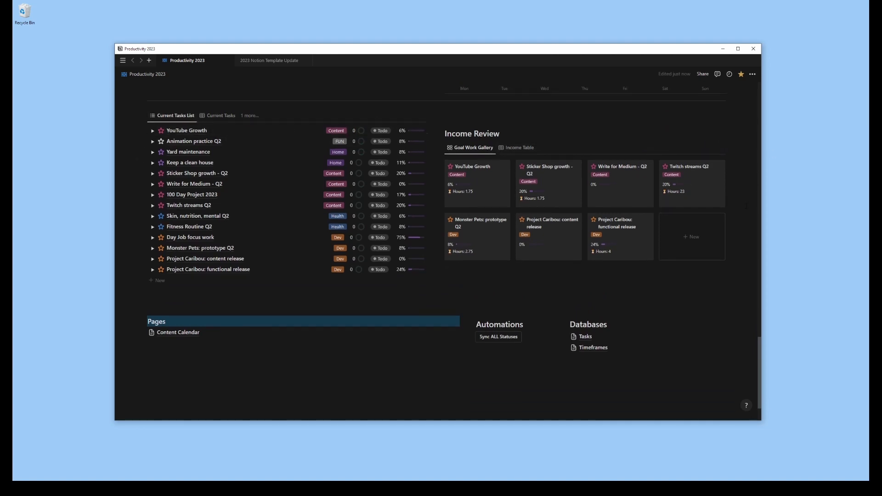
scroll(745, 208, down, 1)
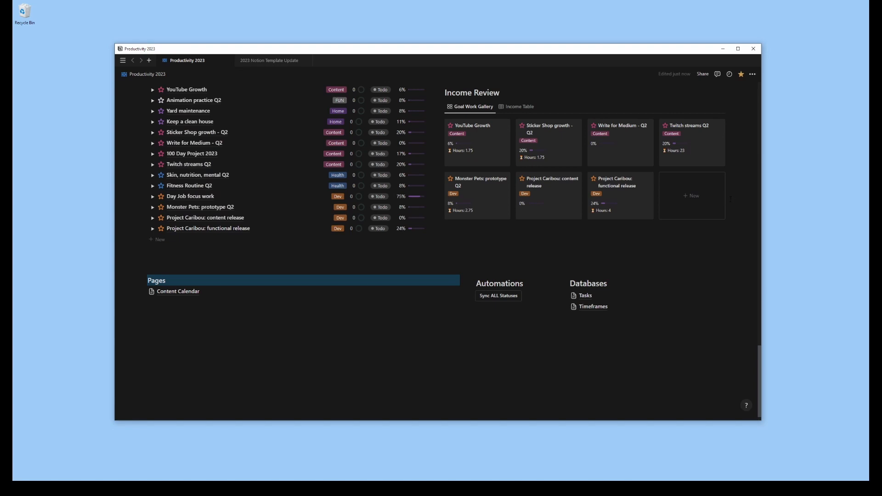
scroll(731, 199, up, 3)
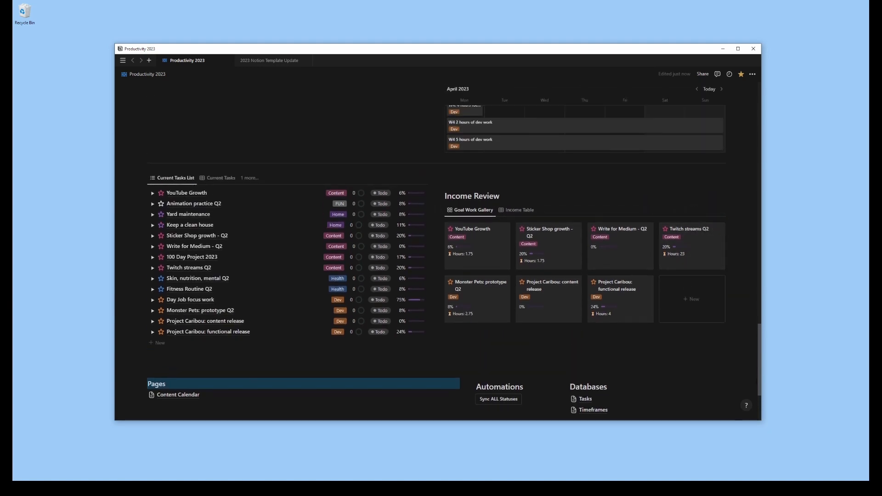
scroll(765, 317, up, 8)
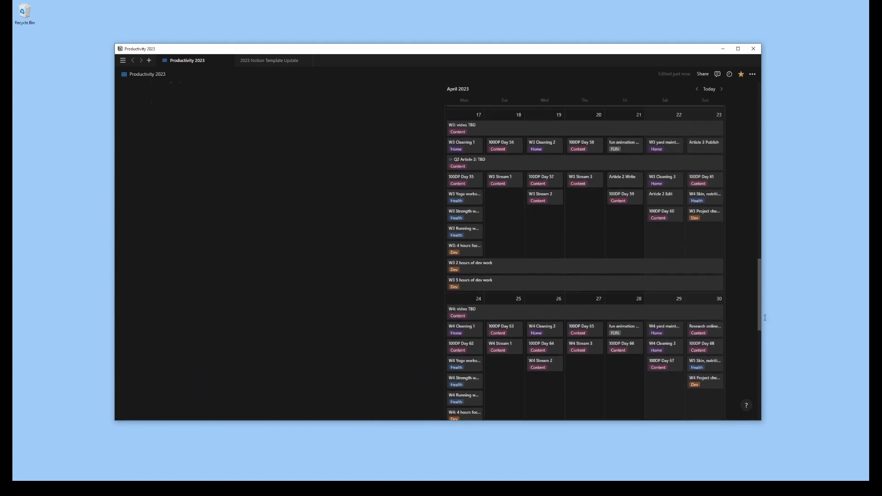
scroll(766, 317, up, 10)
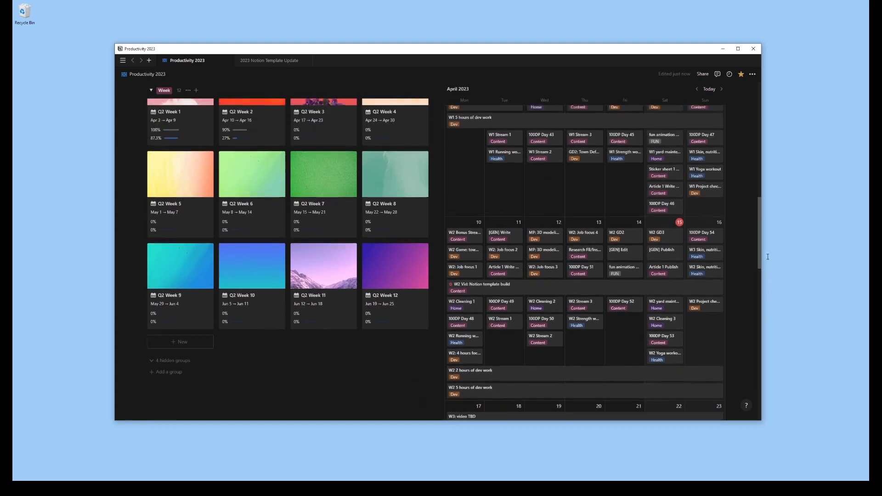
scroll(767, 257, up, 10)
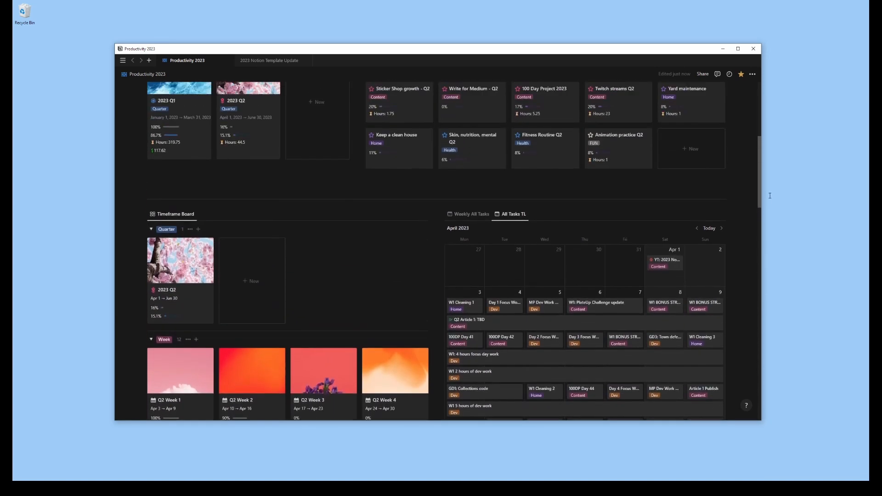
scroll(770, 196, up, 10)
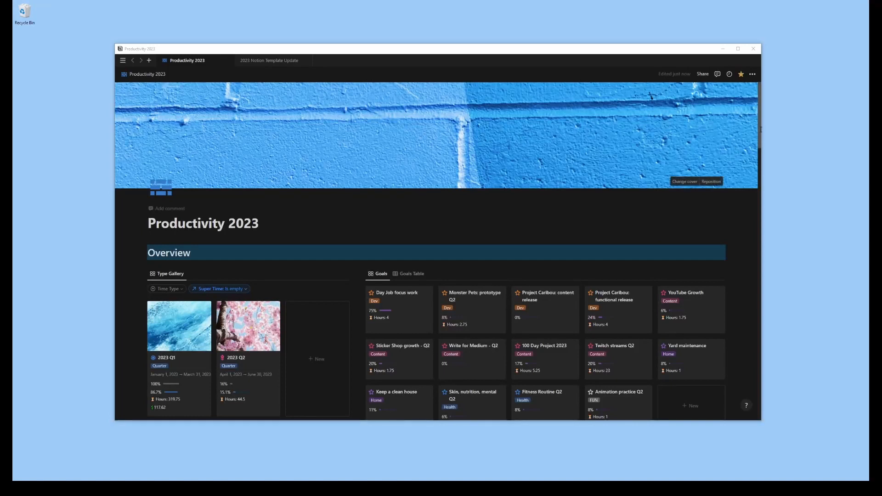
Examine the Overview galleries, the Timeframe Board and the All Tasks TL calendar down to the Income Review section
drag(761, 129, 758, 155)
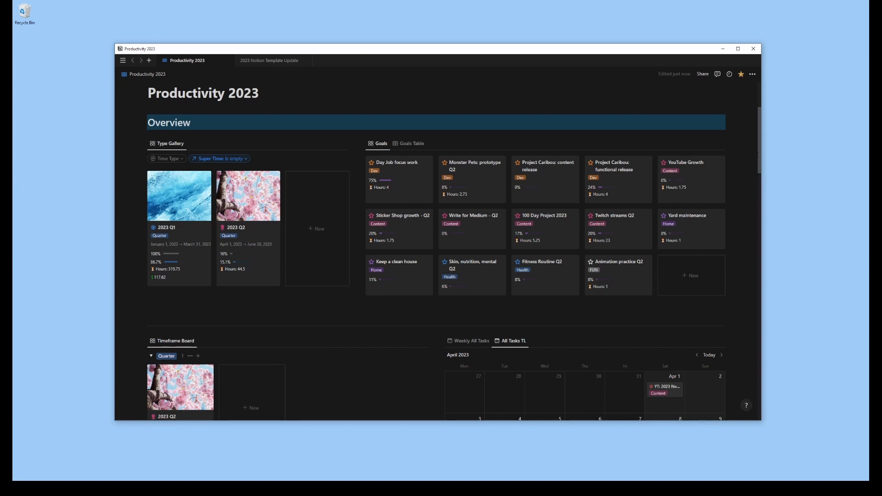
scroll(765, 189, down, 4)
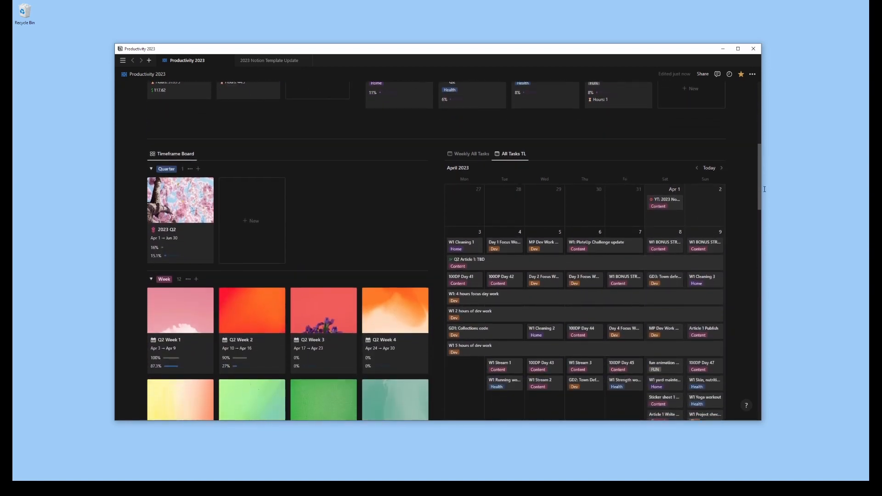
scroll(765, 189, down, 2)
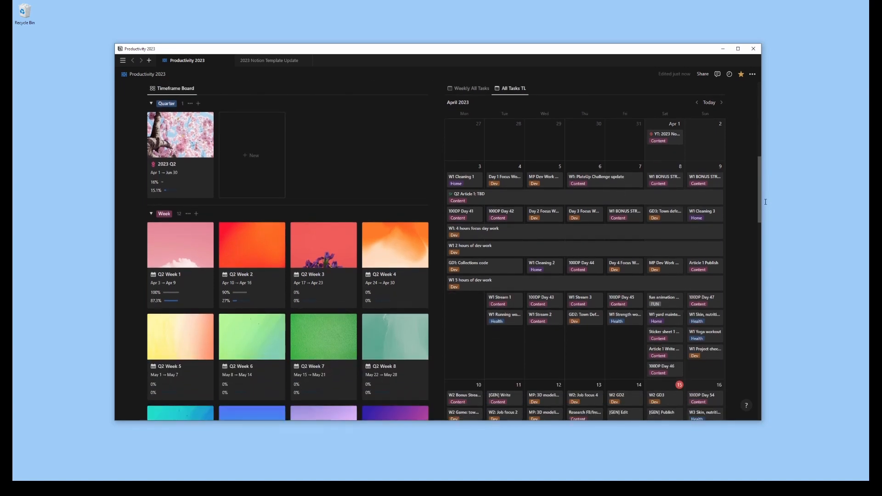
scroll(766, 202, down, 2)
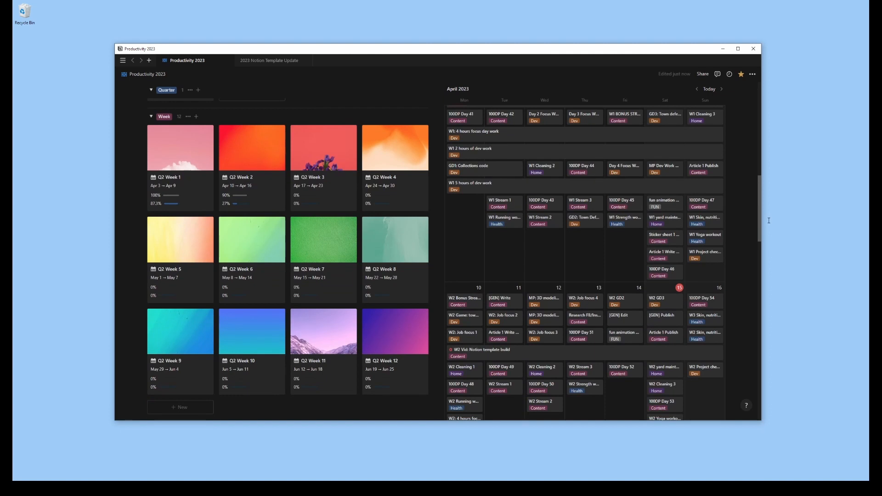
scroll(769, 220, down, 3)
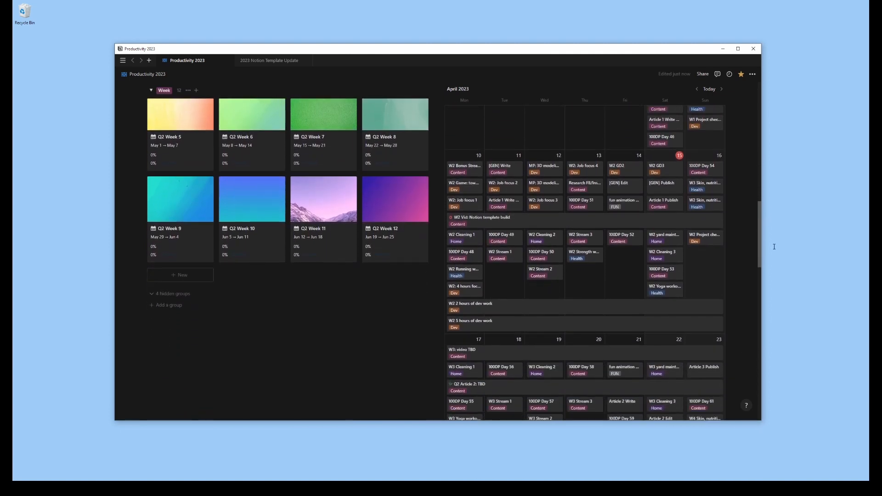
scroll(774, 247, down, 8)
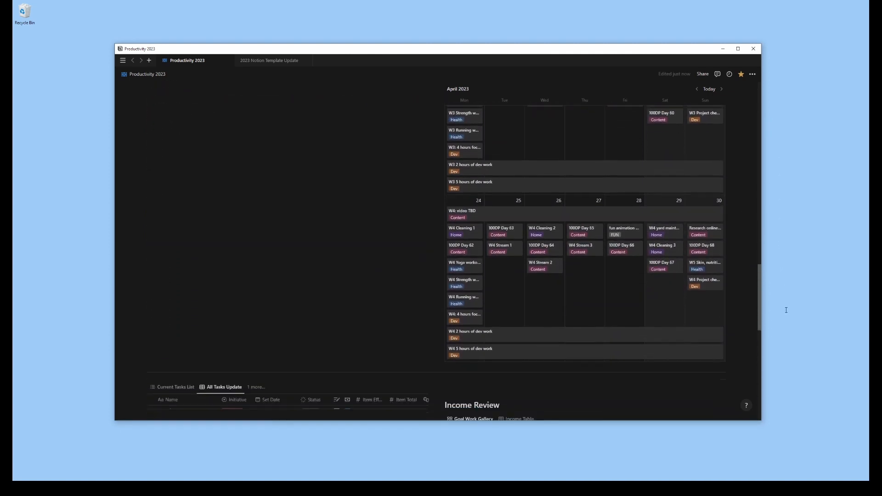
scroll(788, 317, down, 5)
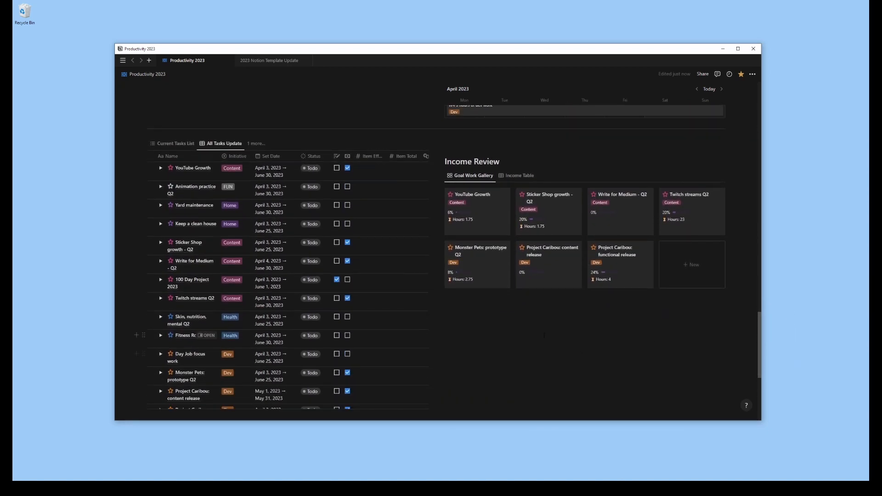
Check the Income Table view, return to the Goal Work Gallery, and switch the tasks block to Current Tasks List
click(517, 177)
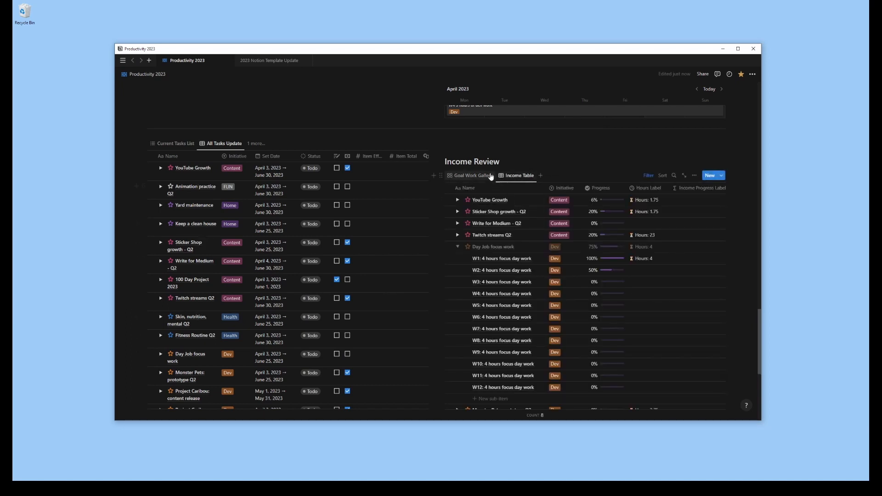
click(482, 176)
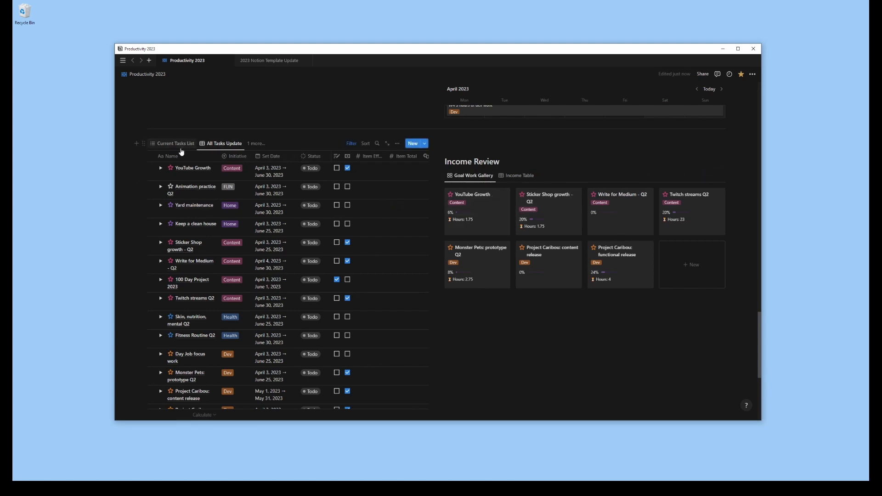
click(181, 151)
scroll(759, 346, up, 5)
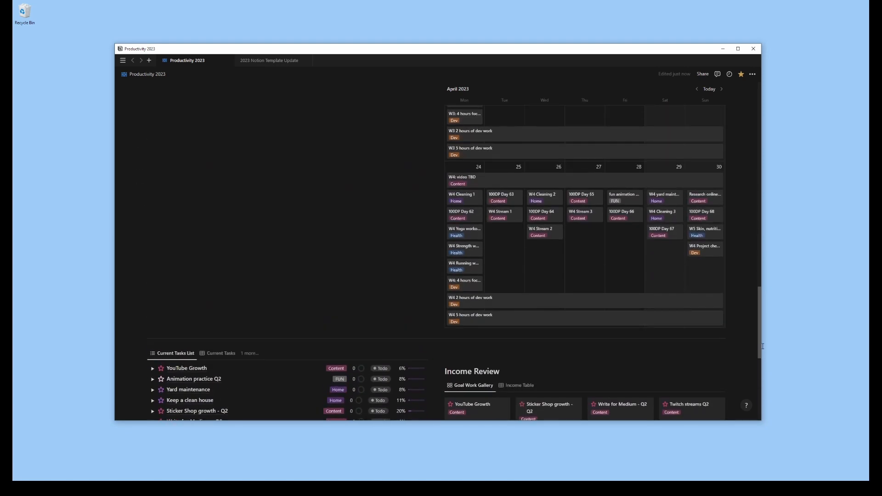